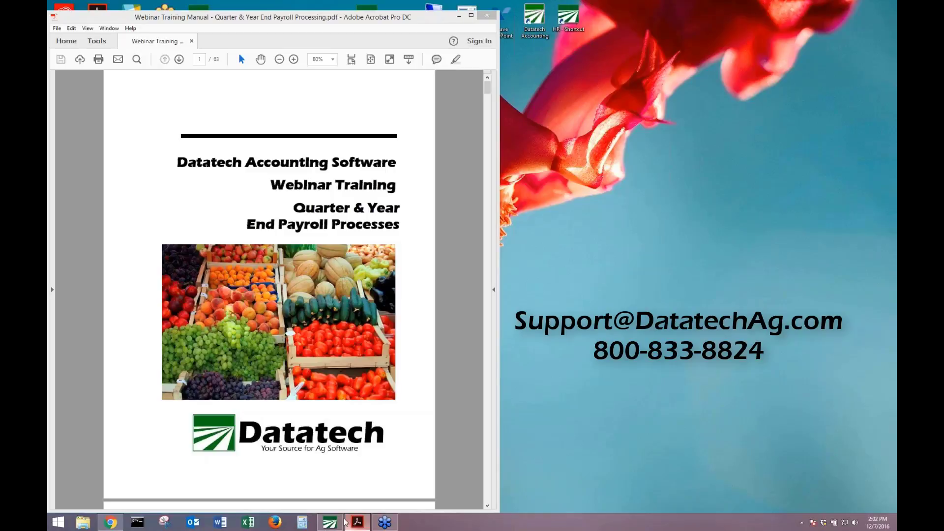
Scroll the training manual from the cover past the Contents to page 4, Year End Help.
left_click(349, 476)
scroll(369, 476, "down", 5)
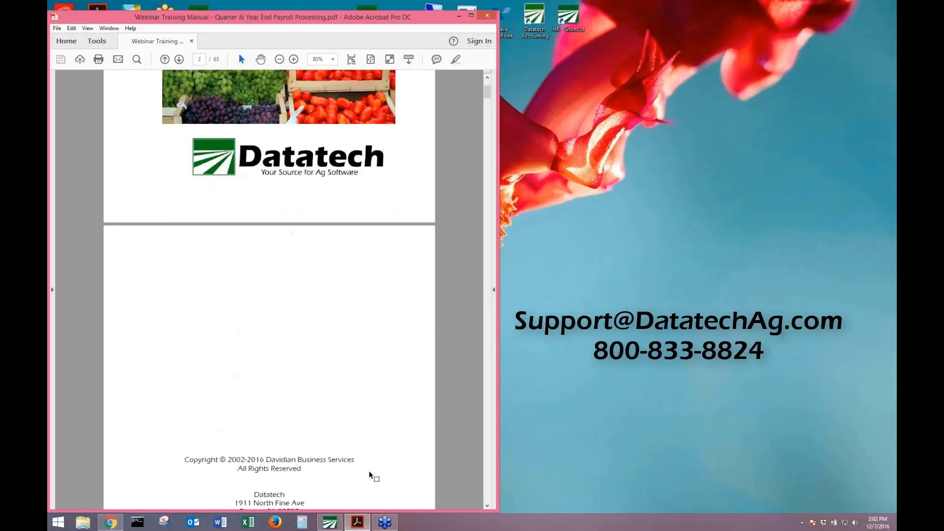
scroll(368, 471, "down", 10)
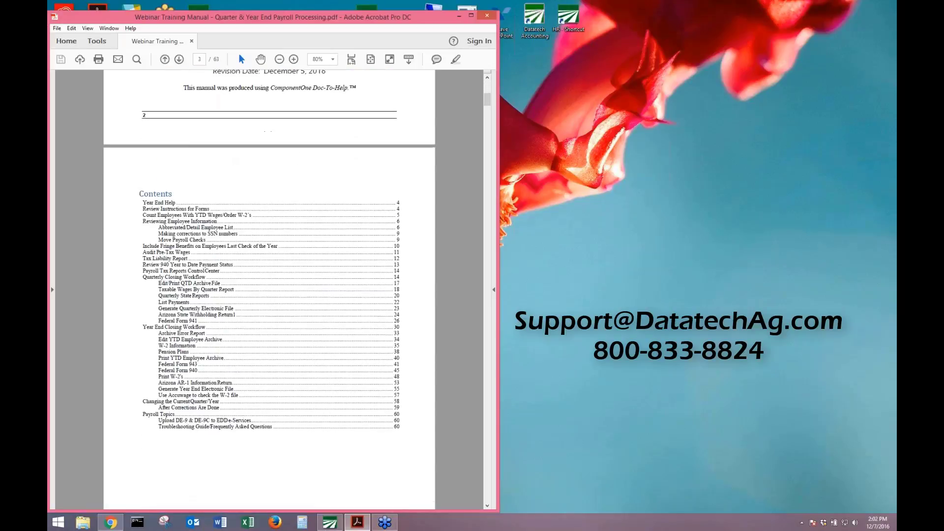
scroll(269, 290, "down", 10)
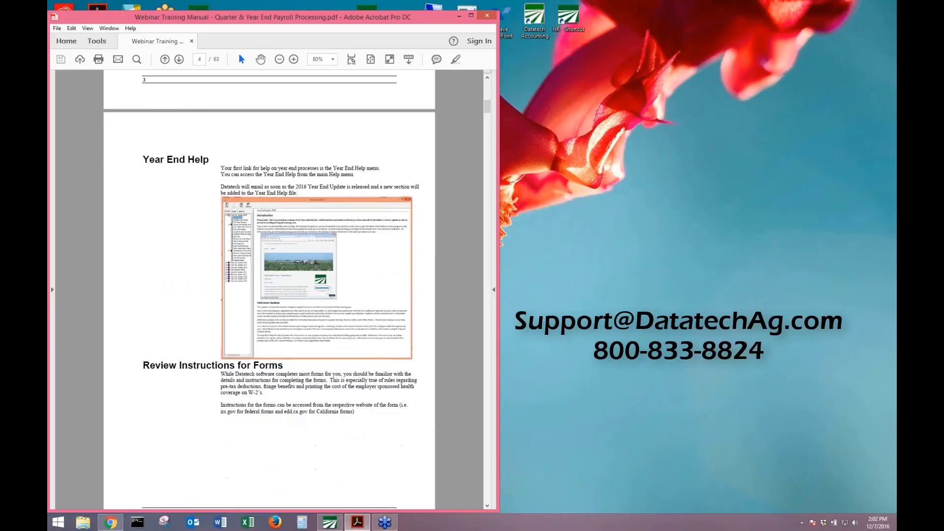
scroll(269, 290, "down", 1)
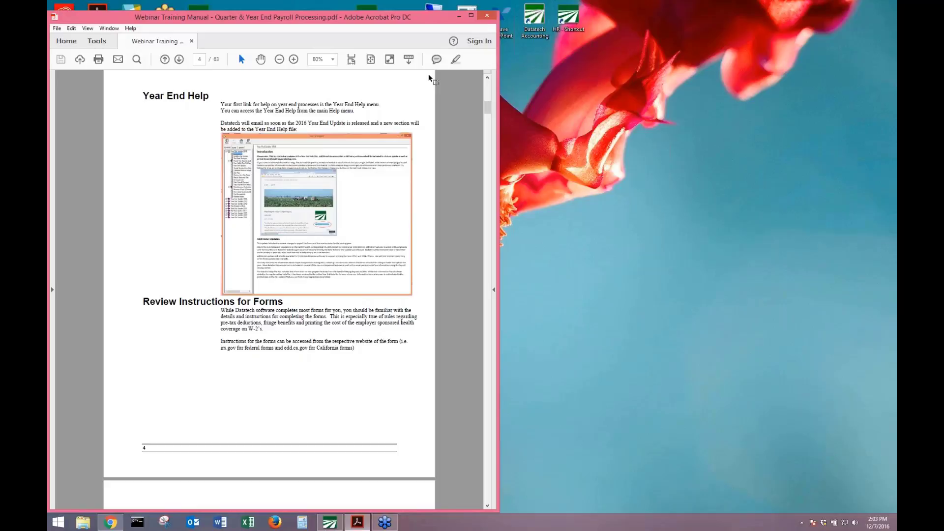
Move The Farmer's Office window to the top-left and run Tools > Check for Updates, finding version 7.81.1688.
left_click(330, 522)
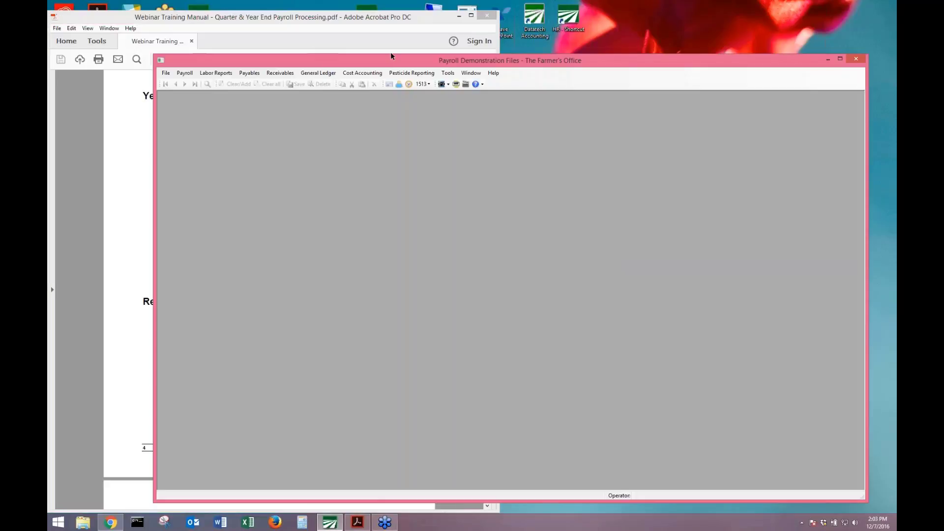
left_click_drag(390, 61, 287, 13)
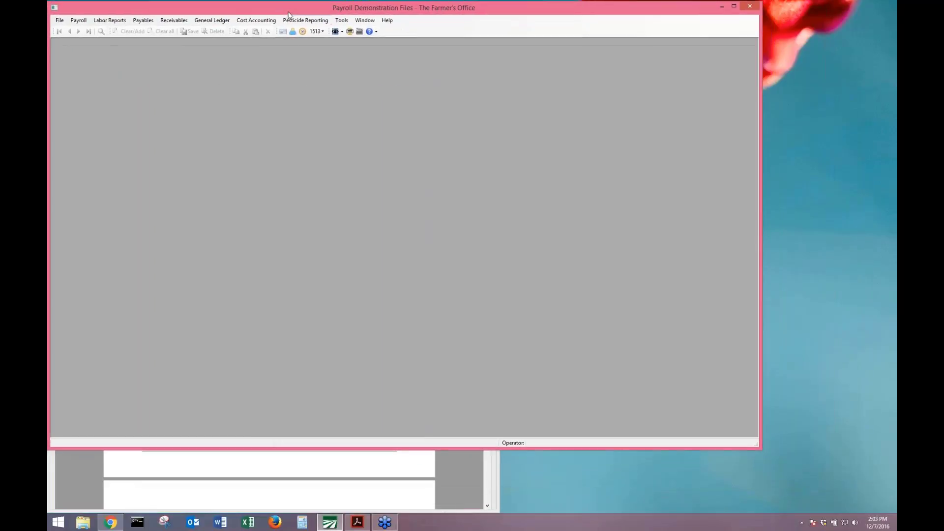
left_click(346, 22)
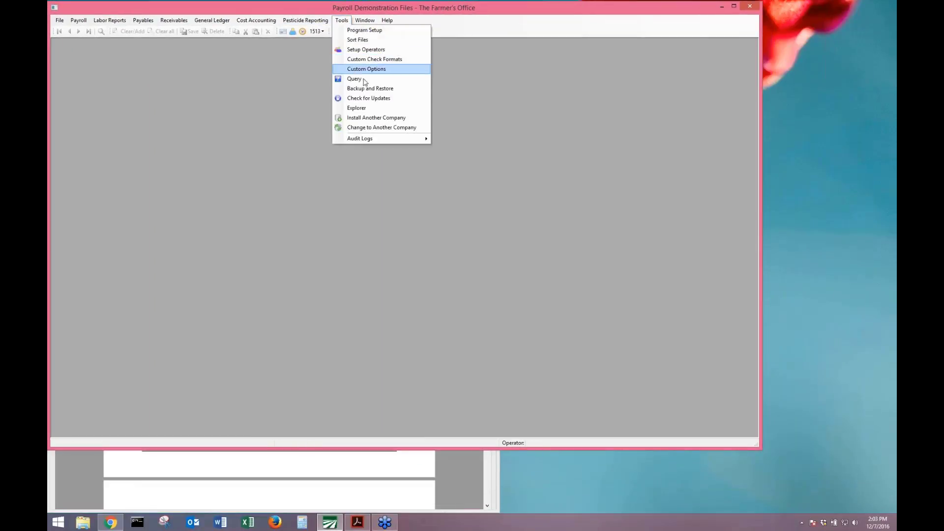
left_click(370, 99)
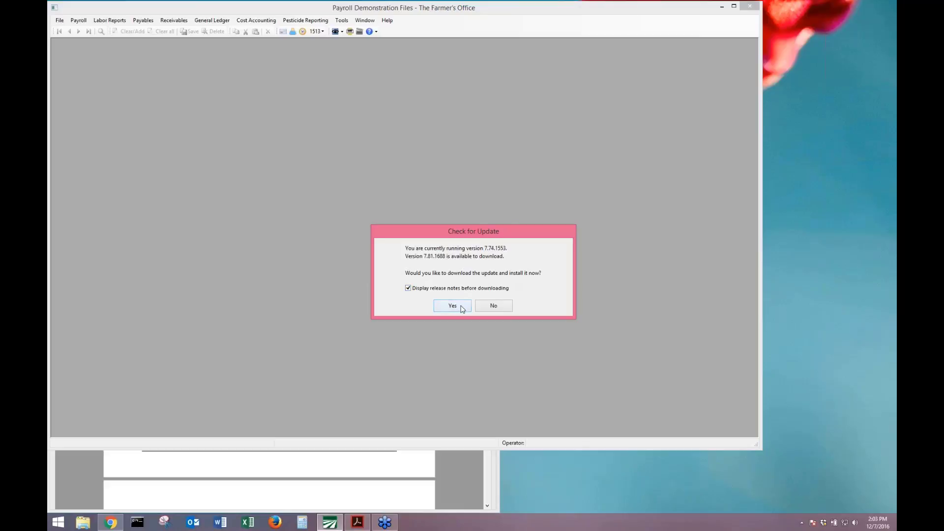
Accept the update prompt to see the Release Notes and select the 7.81.1687 release date line.
left_click(452, 306)
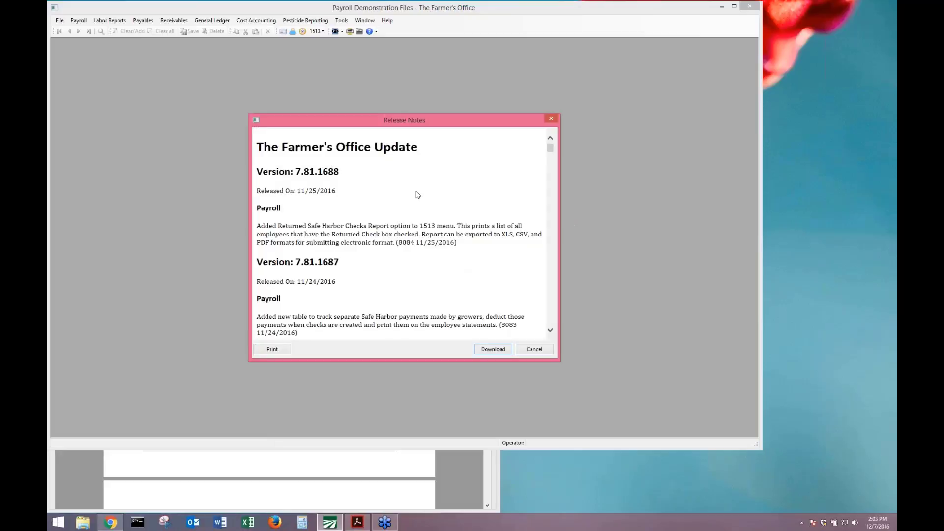
scroll(333, 221, "down", 5)
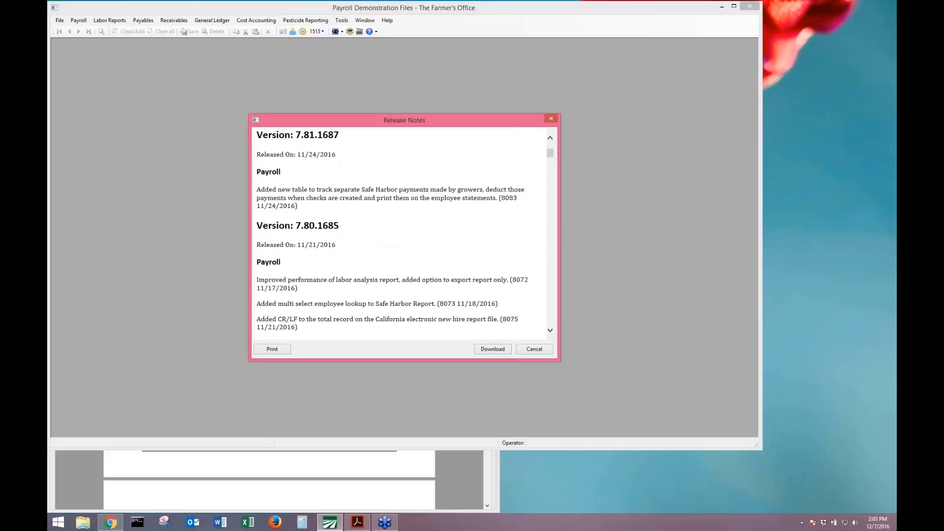
scroll(333, 224, "down", 6)
scroll(333, 224, "up", 4)
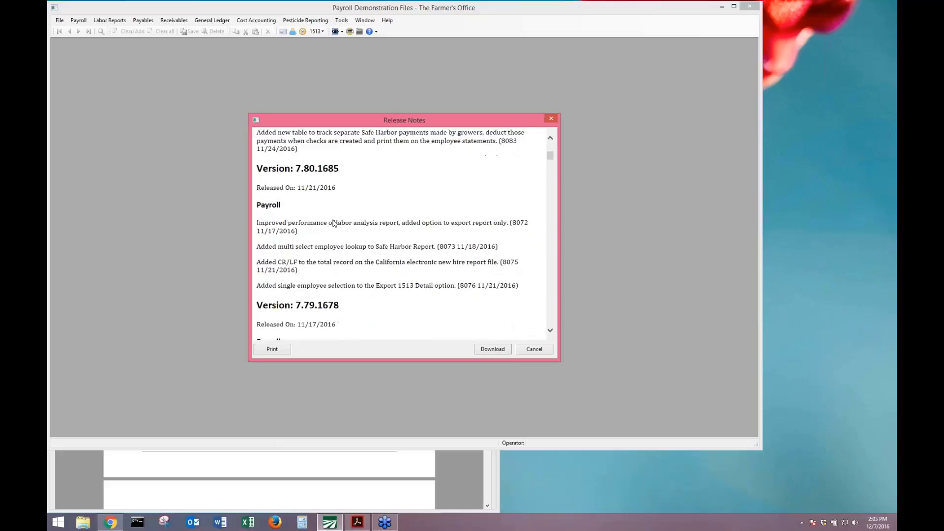
scroll(333, 224, "up", 7)
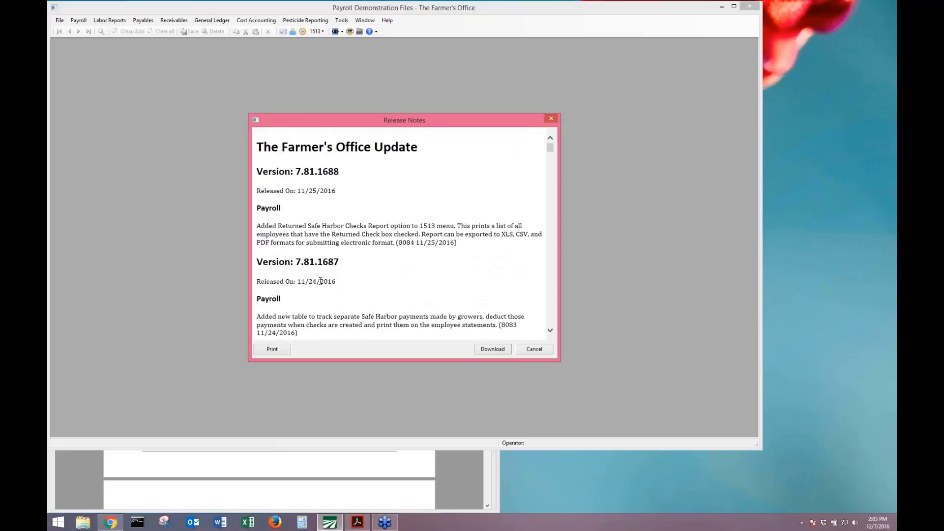
left_click_drag(340, 284, 277, 284)
Select the 7.80.1685 release date line, then cancel the Release Notes without downloading.
scroll(270, 283, "down", 7)
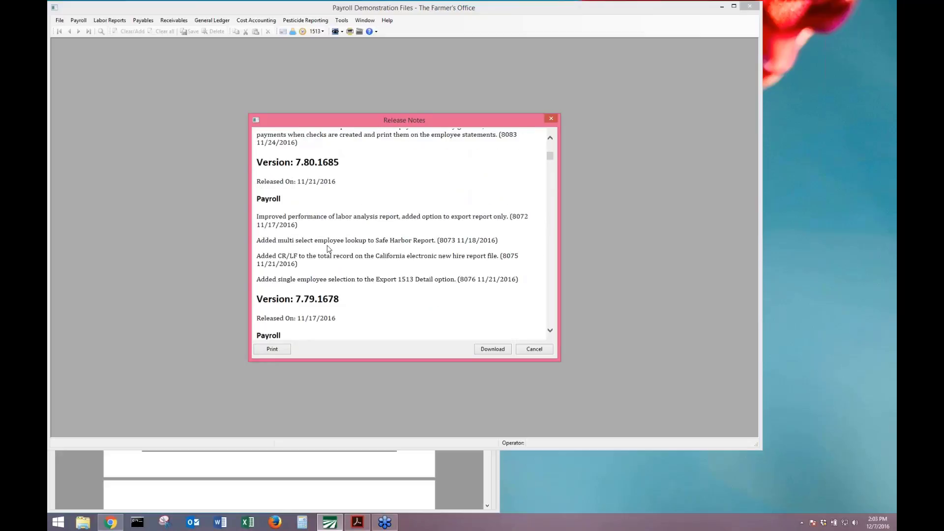
scroll(327, 249, "up", 4)
scroll(325, 222, "down", 3)
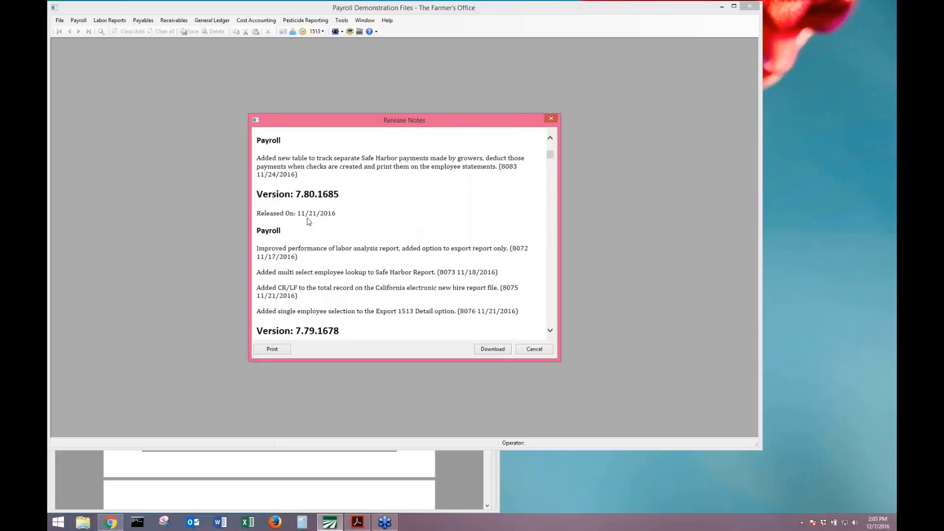
left_click_drag(337, 216, 269, 222)
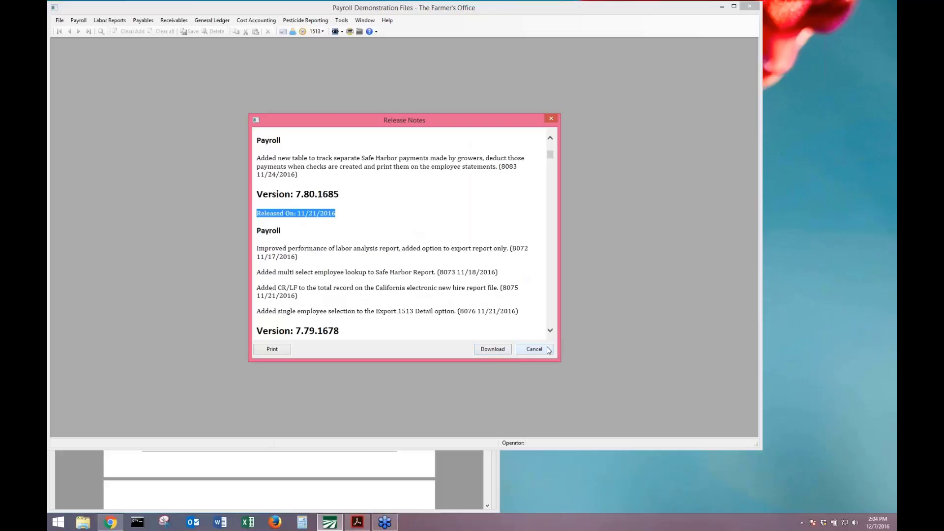
left_click(548, 350)
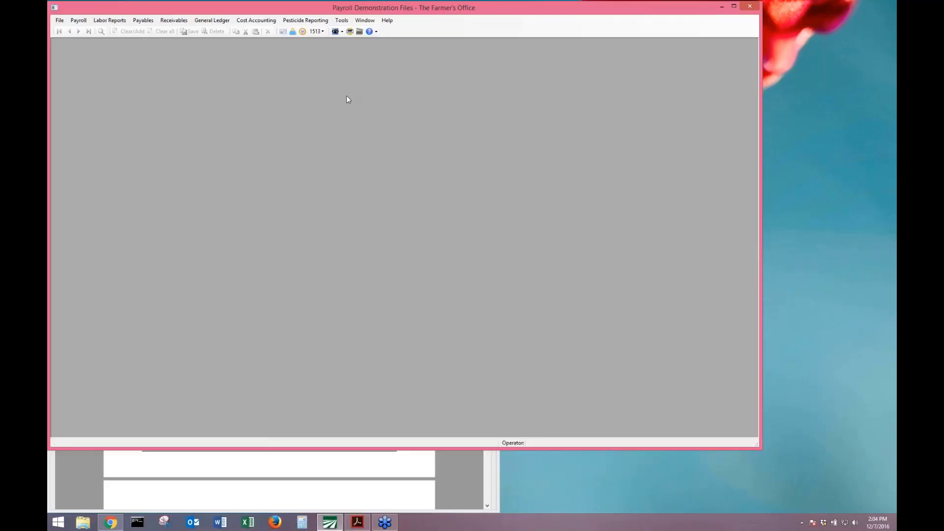
Choose Help > Year End Help to show the Year End Update 2015 Introduction.
left_click(387, 21)
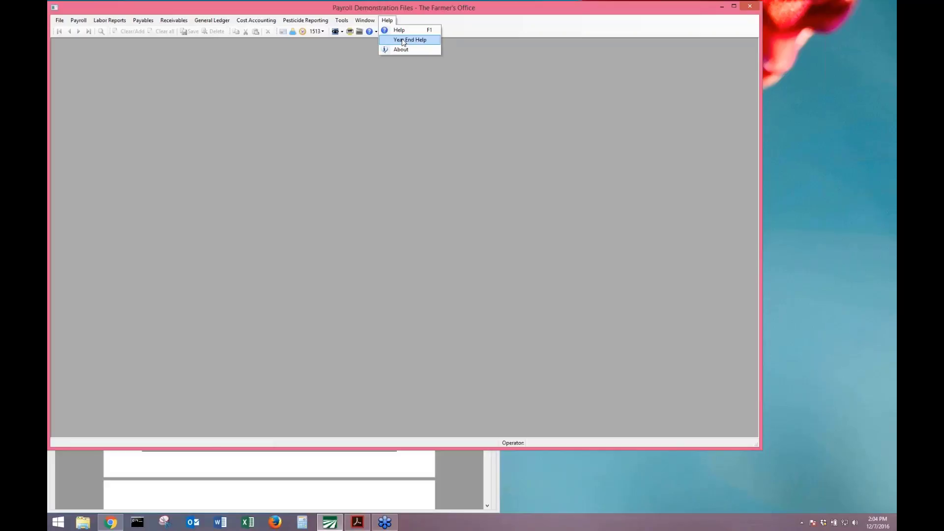
left_click(402, 40)
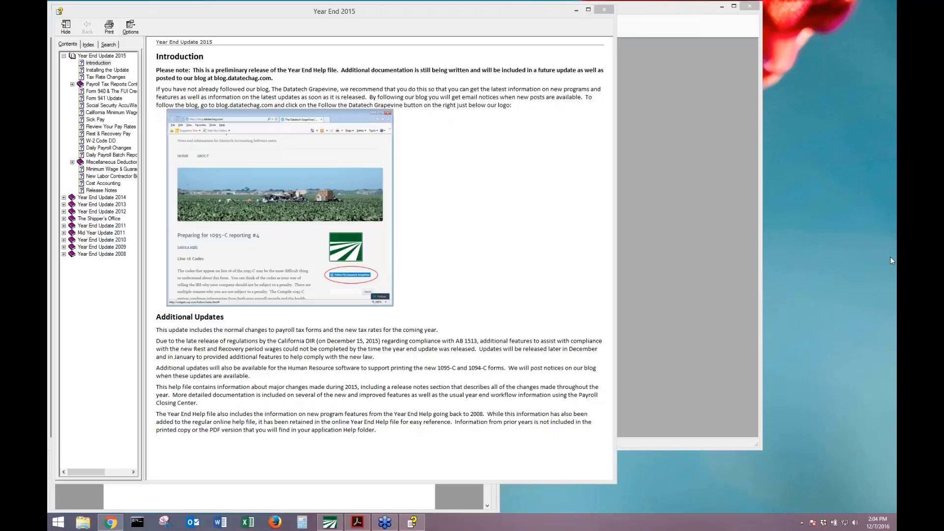
left_click(855, 523)
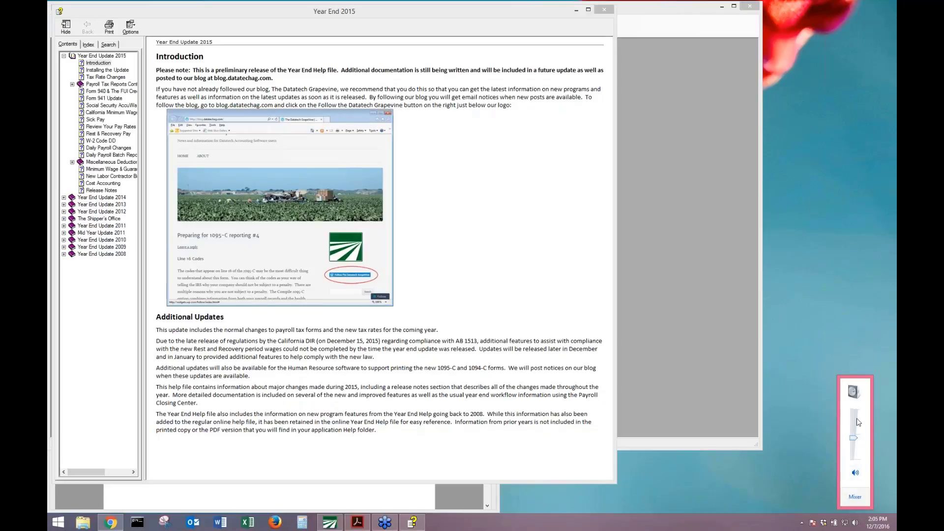
left_click(854, 437)
left_click(834, 259)
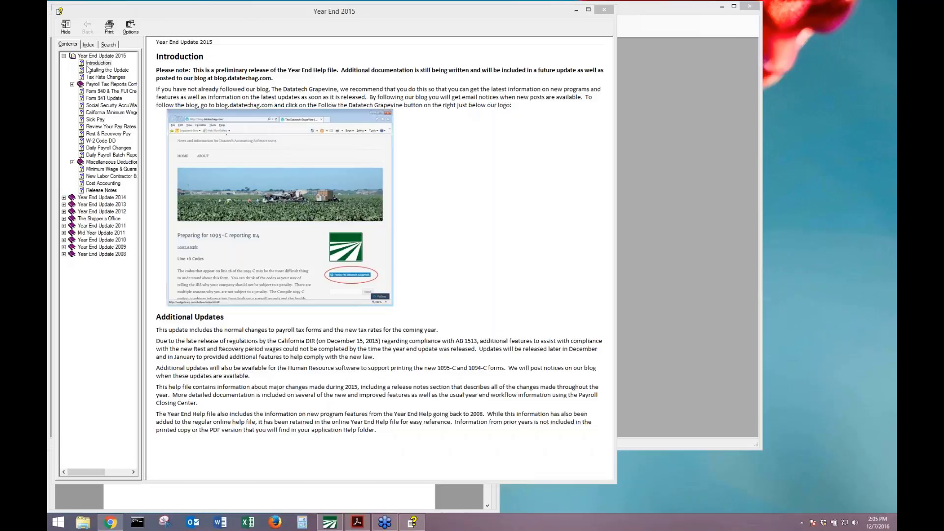
left_click(87, 66)
Browse the topics from Installing the Update and Forms 940/941 through Release Notes and W-2 Code DD.
left_click(104, 72)
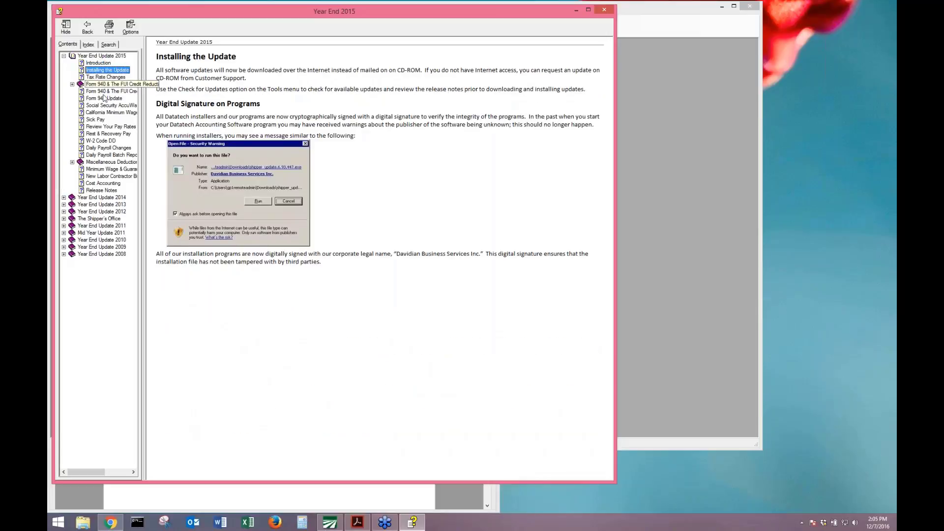
left_click(98, 91)
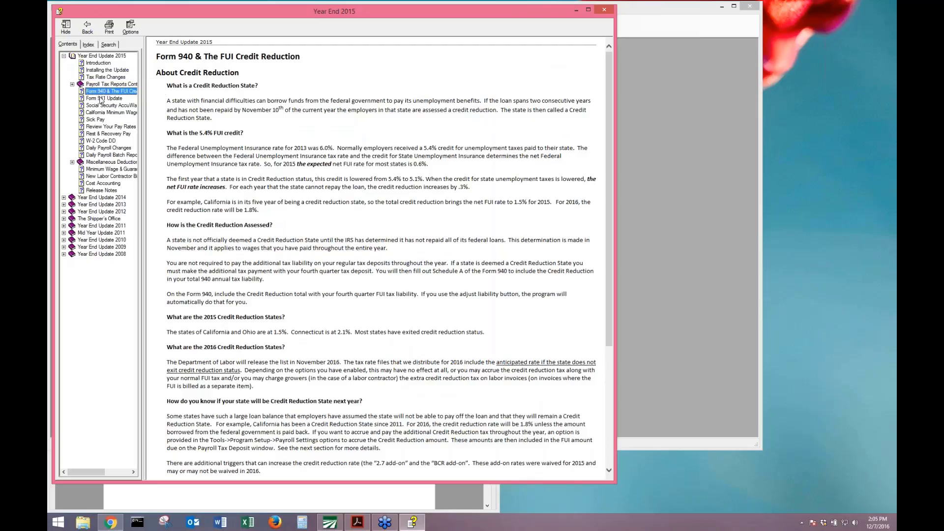
left_click(101, 98)
left_click(102, 106)
left_click(108, 91)
left_click(97, 168)
left_click(97, 176)
left_click(93, 183)
left_click(96, 191)
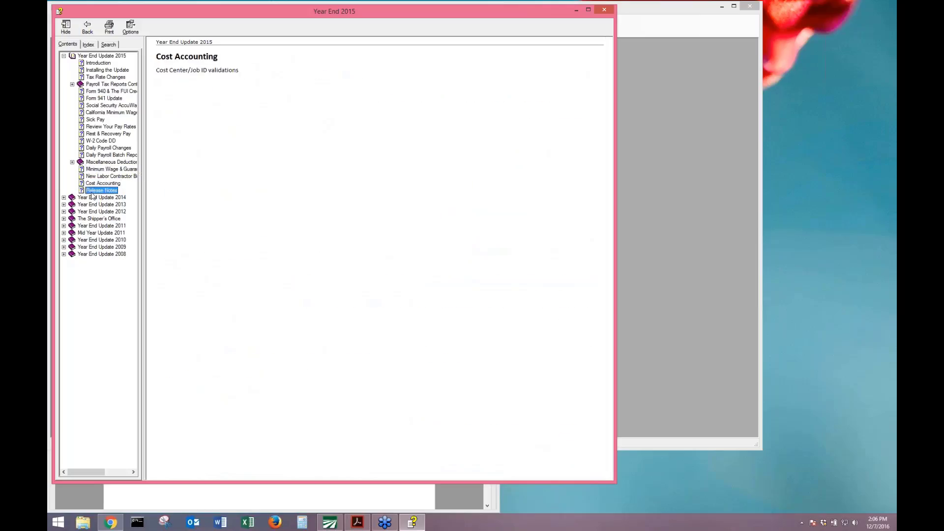
left_click(96, 141)
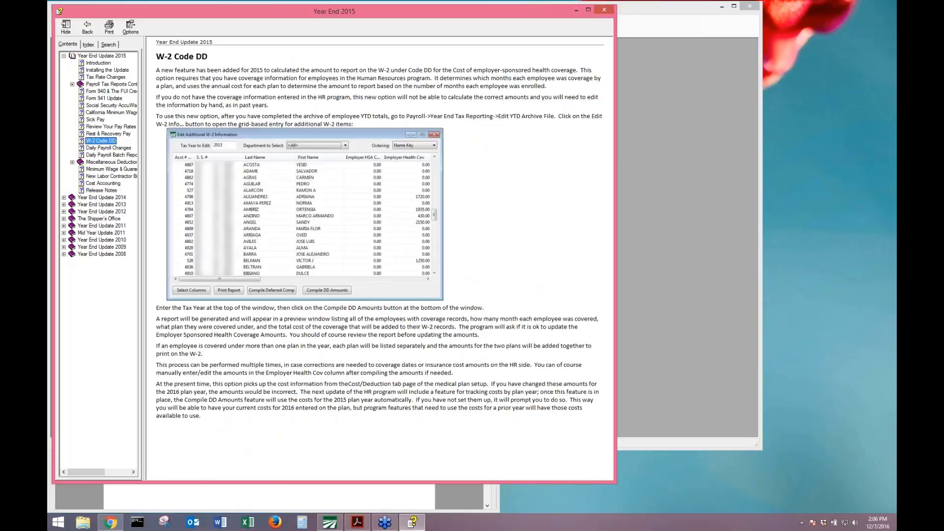
Expand Payroll Tax Reports Control Center, view the closing workflows, then close help and scroll the manual to page 5.
left_click(103, 92)
left_click(81, 84)
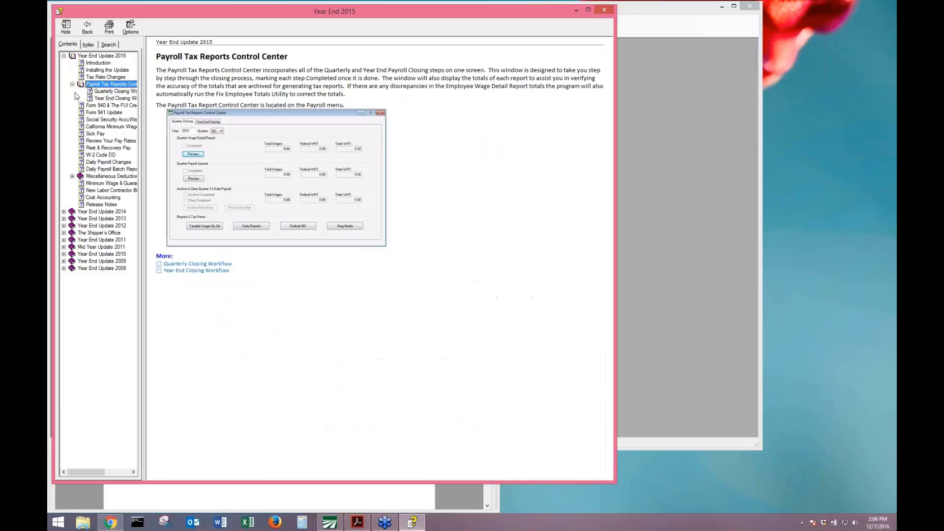
left_click(101, 99)
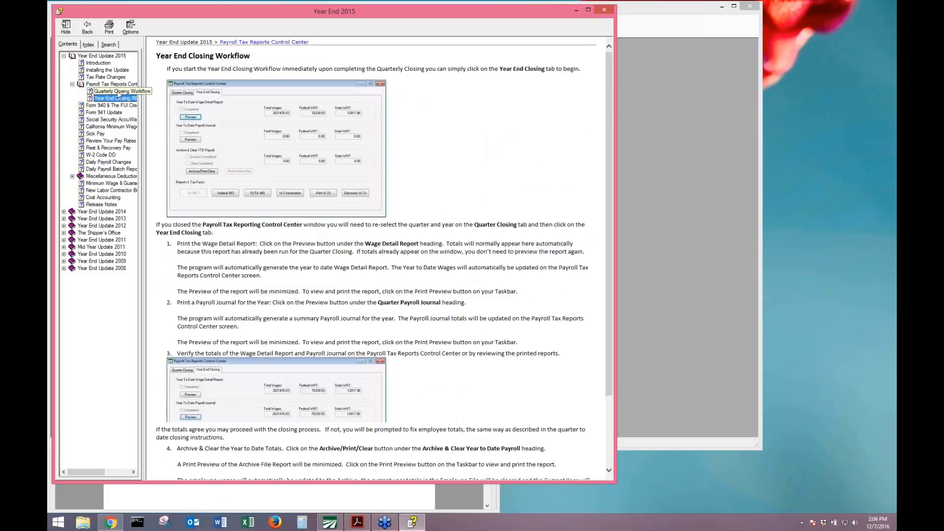
left_click(117, 91)
left_click(117, 98)
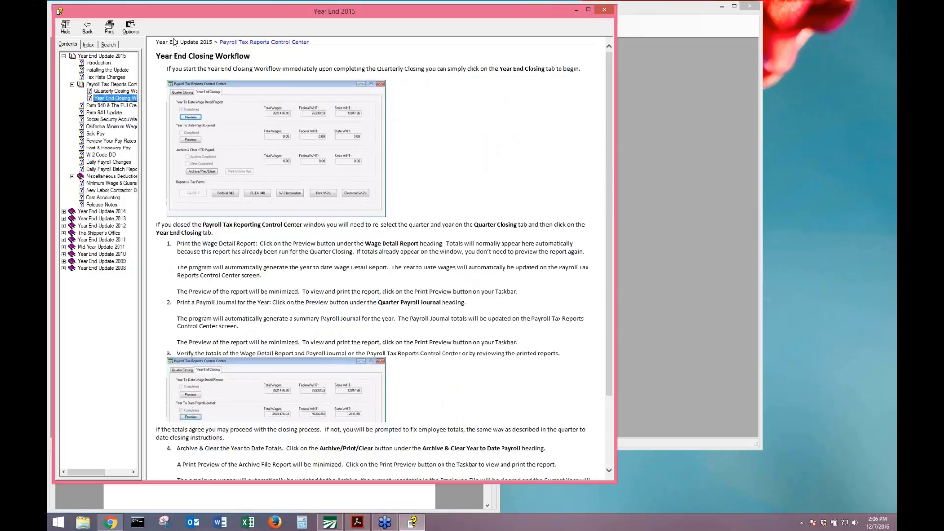
left_click(604, 10)
scroll(204, 385, "down", 6)
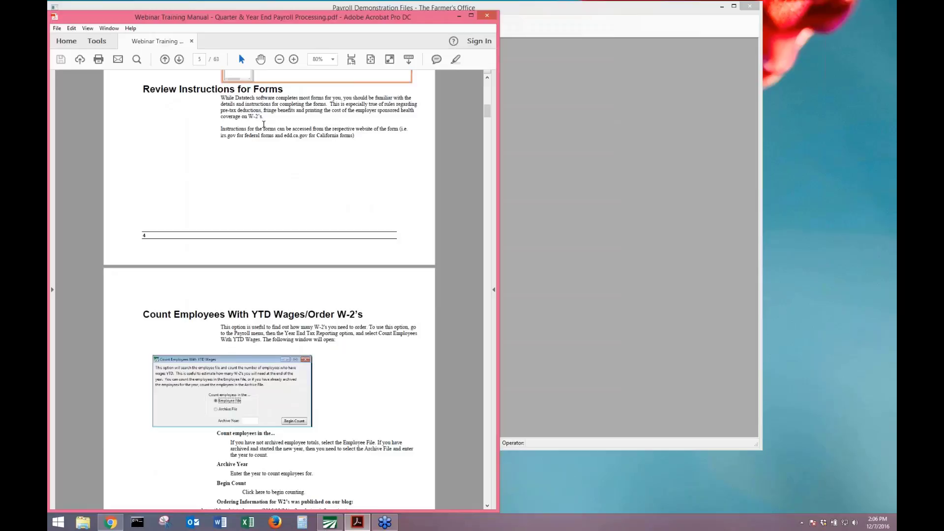
Read through the box 12 codes in the 2016 W-2 General Instructions PDF in Chrome.
left_click(107, 524)
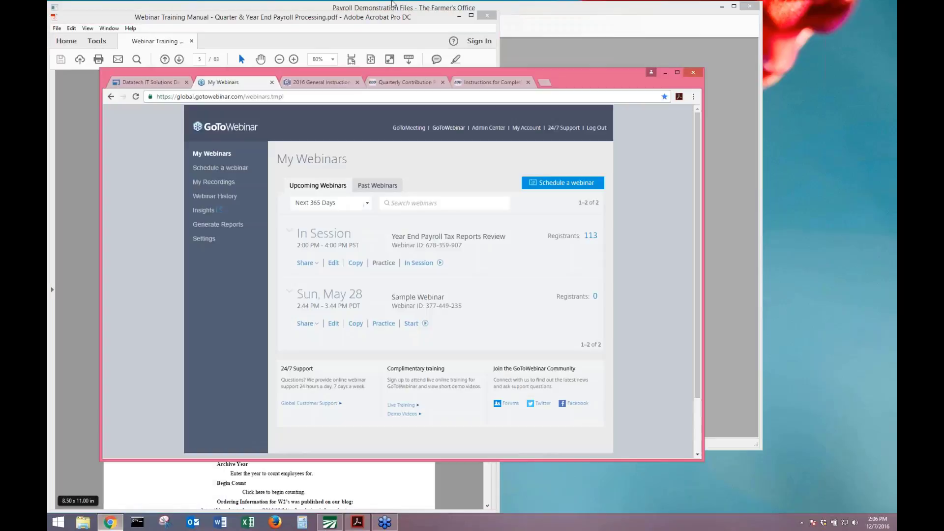
left_click(305, 85)
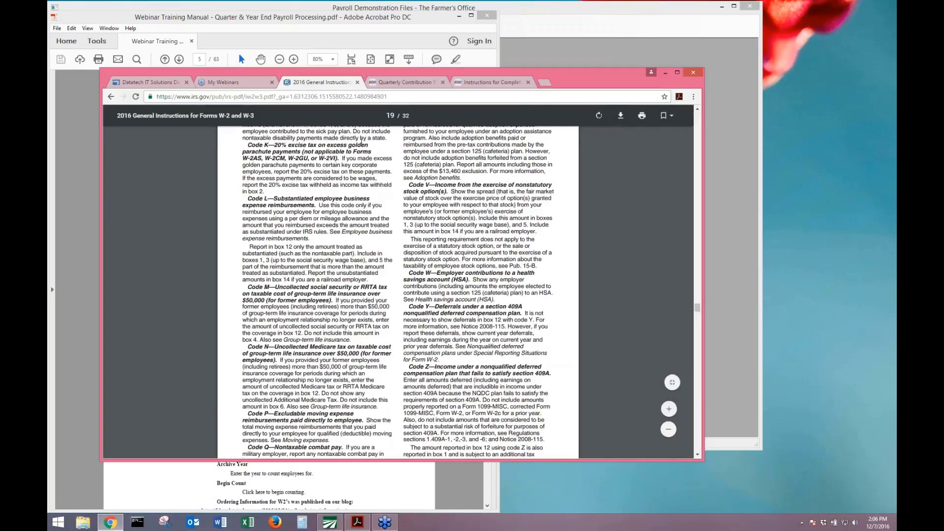
scroll(399, 290, "up", 5)
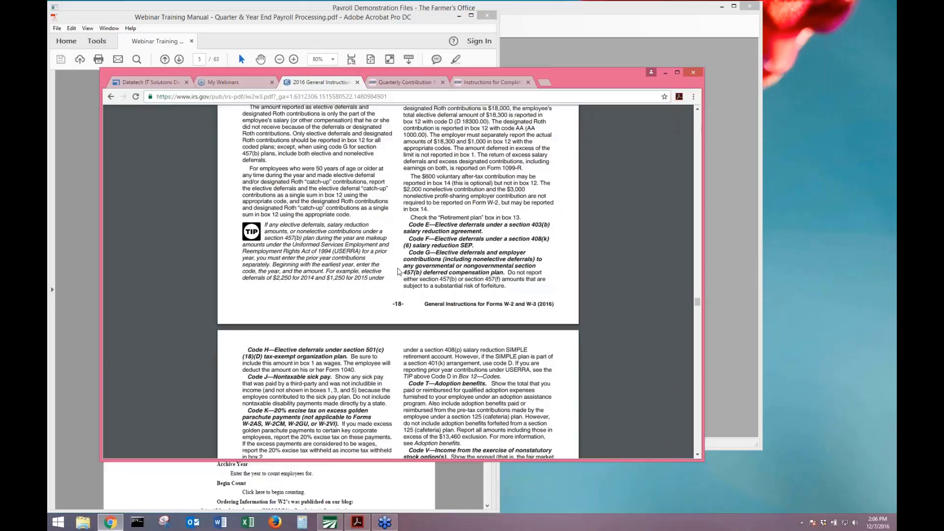
scroll(399, 272, "up", 7)
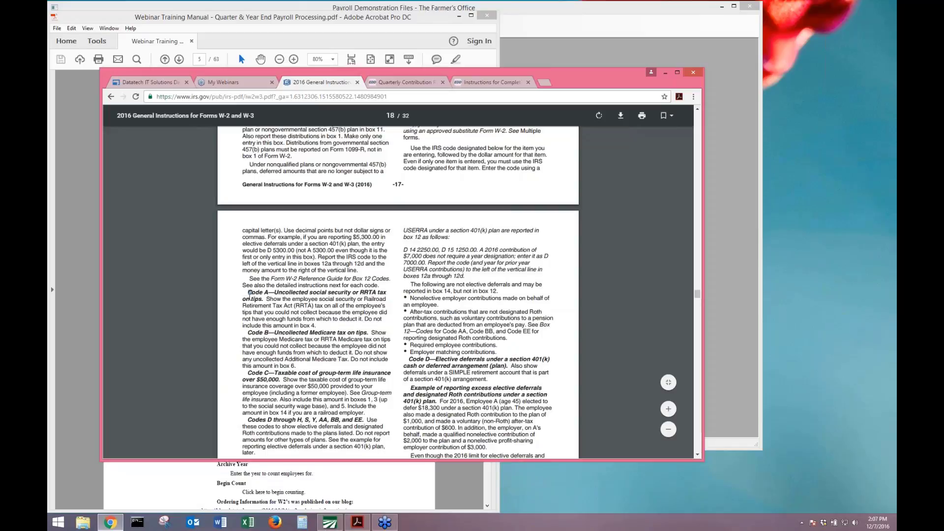
scroll(250, 297, "up", 6)
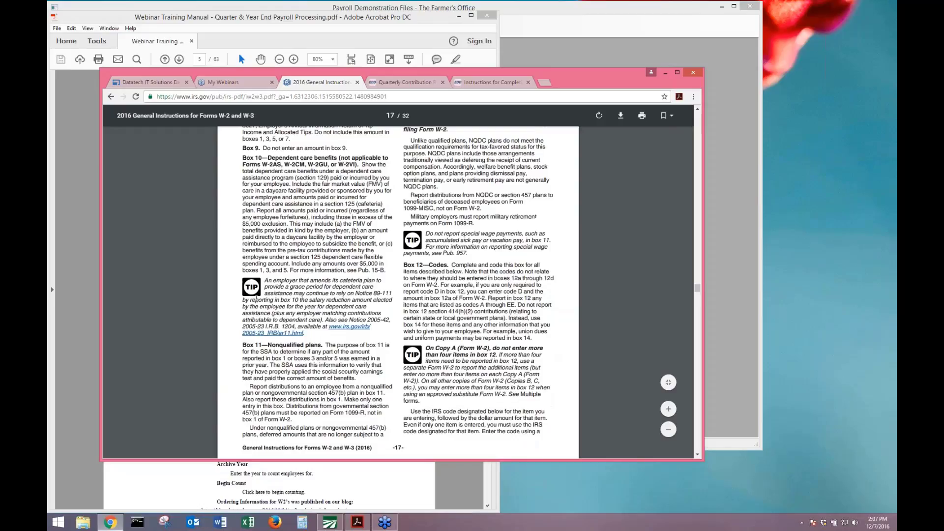
scroll(263, 289, "up", 8)
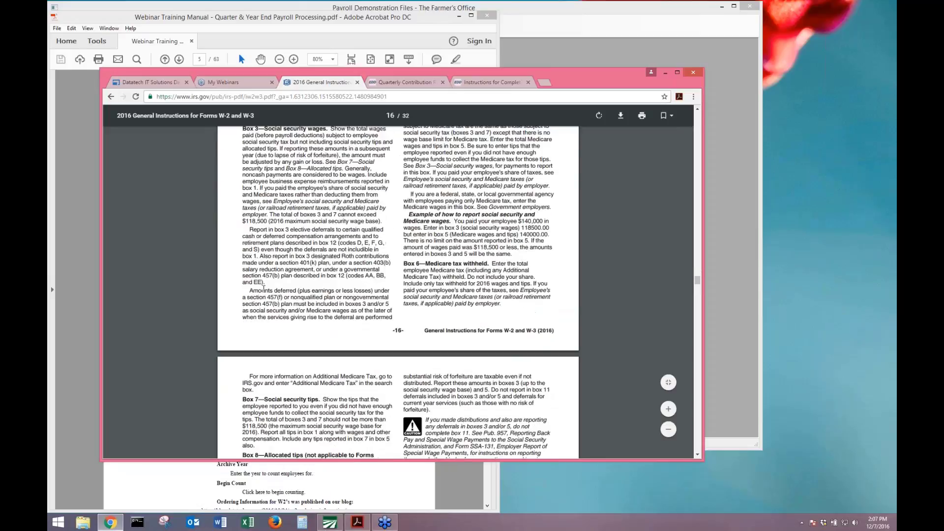
scroll(263, 289, "down", 13)
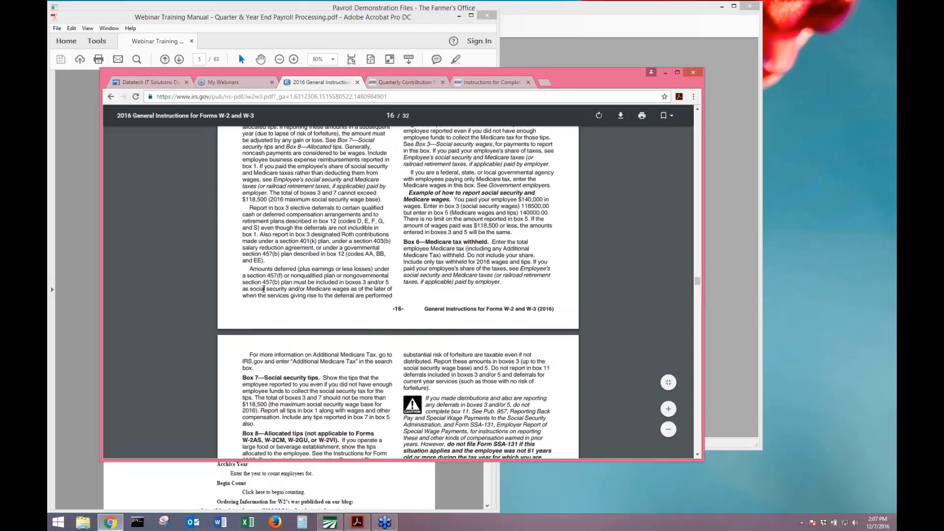
scroll(263, 289, "down", 10)
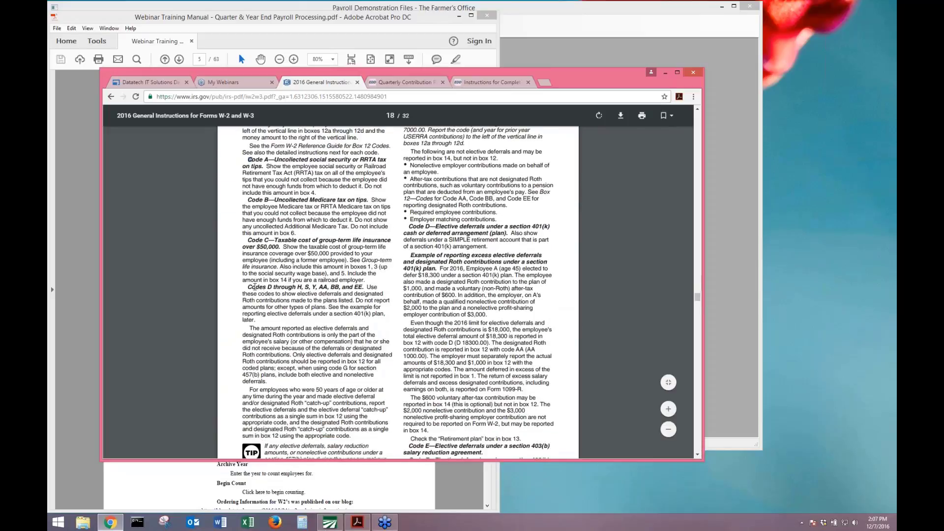
scroll(255, 287, "down", 5)
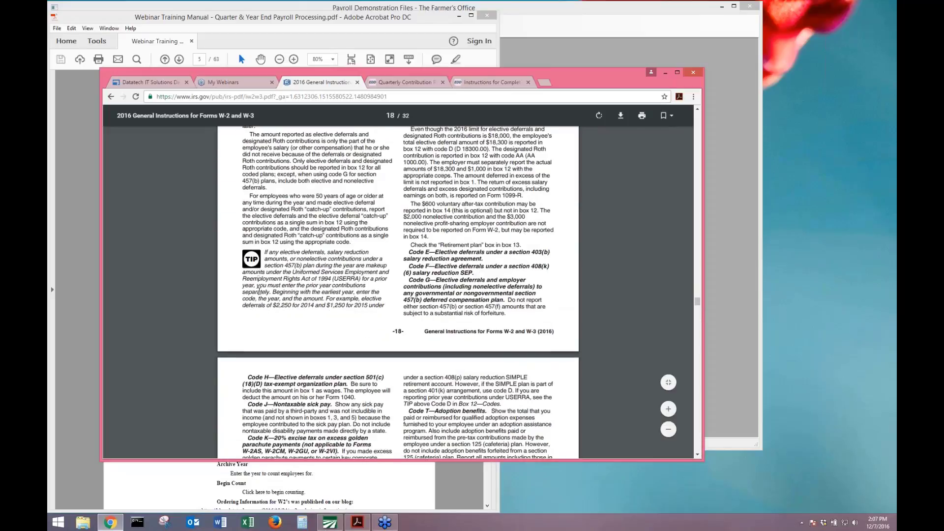
scroll(259, 291, "down", 3)
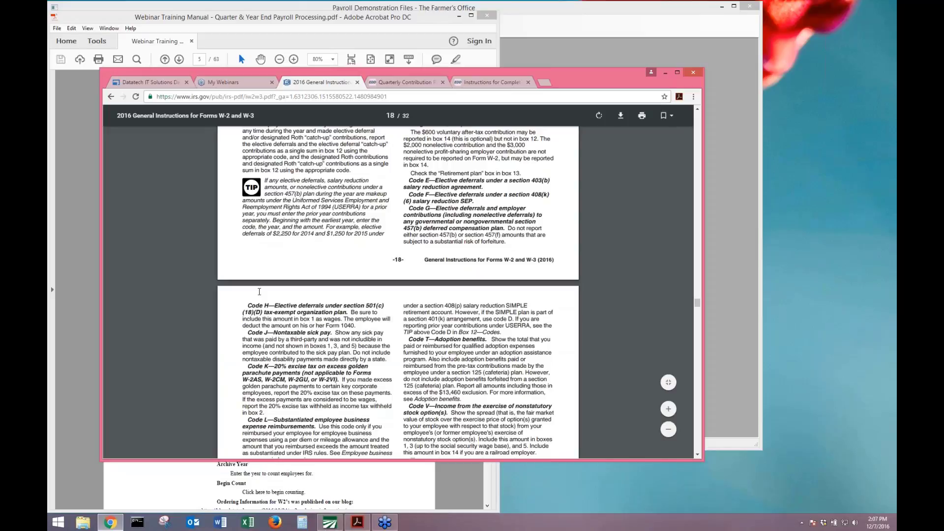
scroll(259, 292, "down", 7)
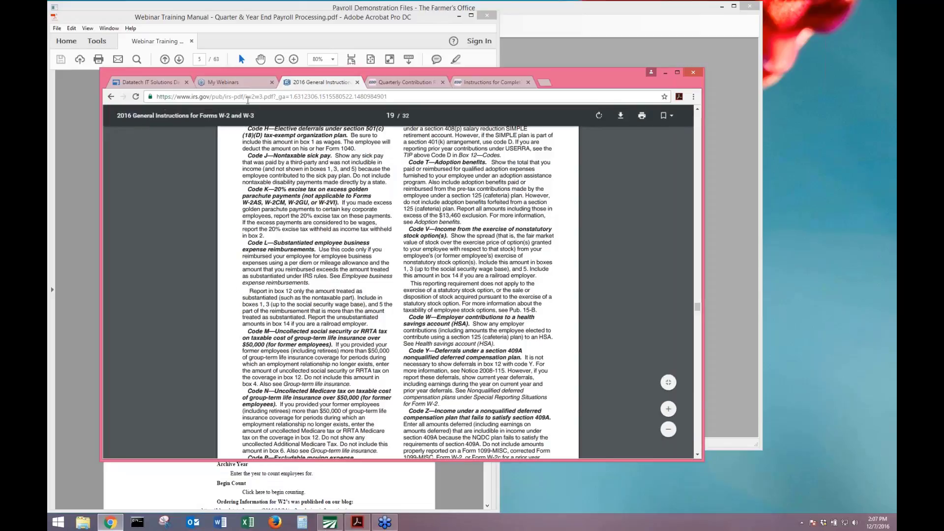
left_click(212, 96)
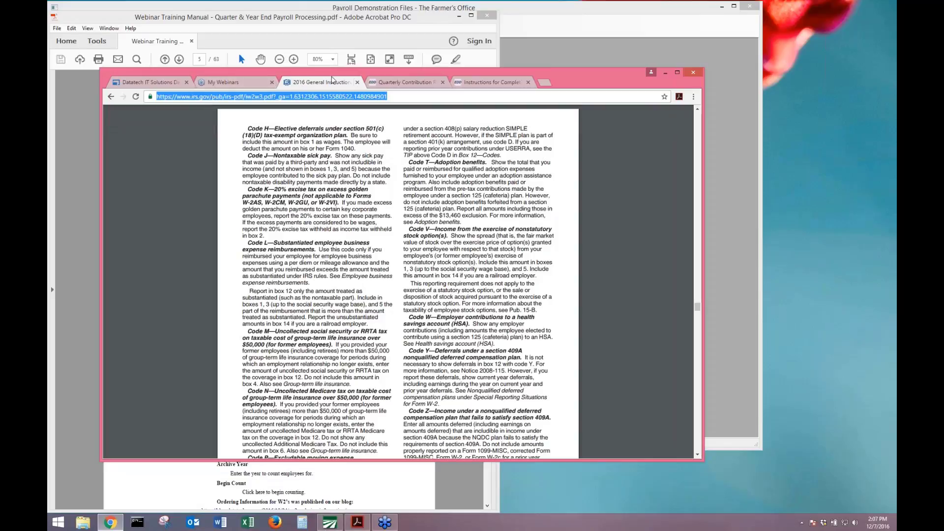
Look over the DE 9 Quarterly Contribution instructions, then minimize Chrome.
left_click(391, 82)
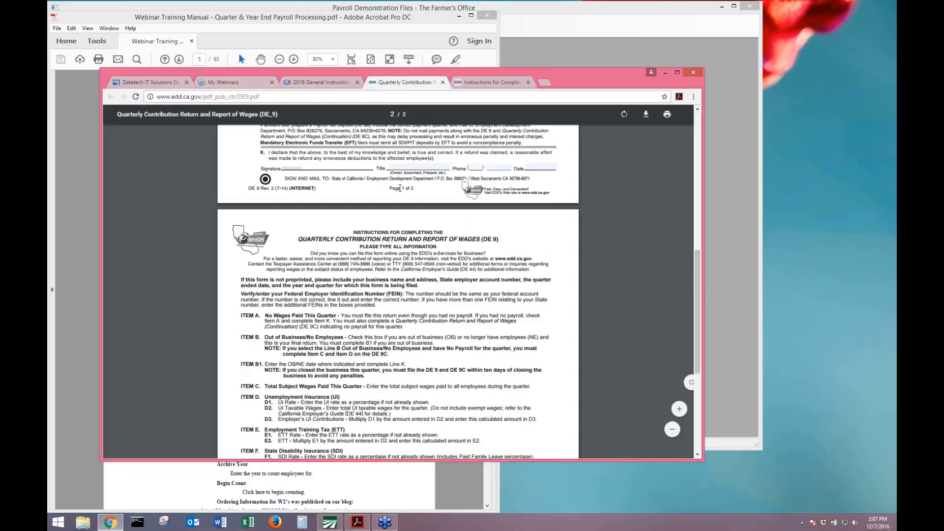
scroll(400, 189, "down", 5)
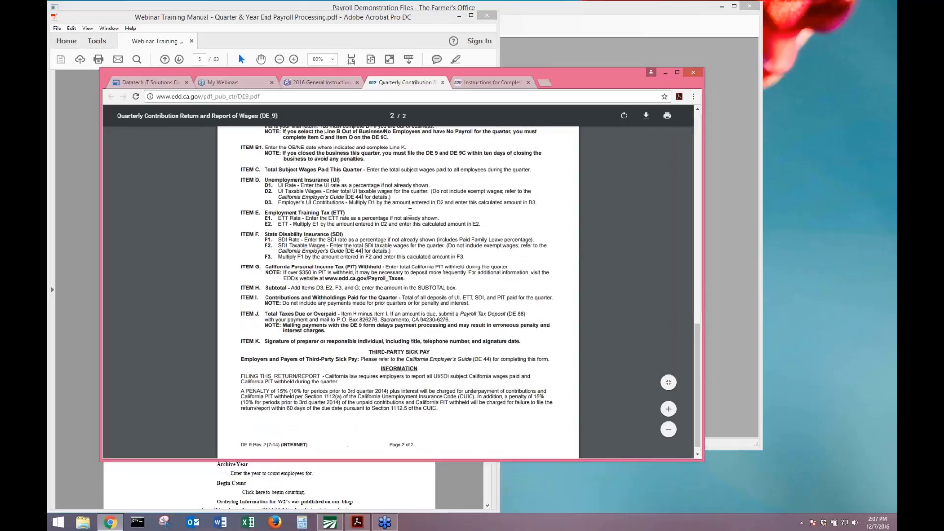
scroll(409, 212, "up", 6)
scroll(409, 212, "up", 1)
scroll(411, 211, "down", 6)
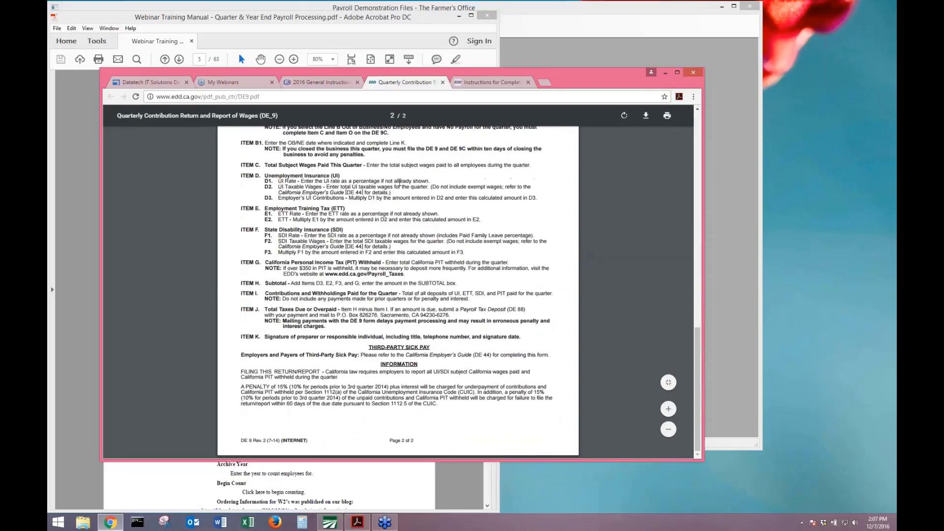
scroll(400, 182, "up", 3)
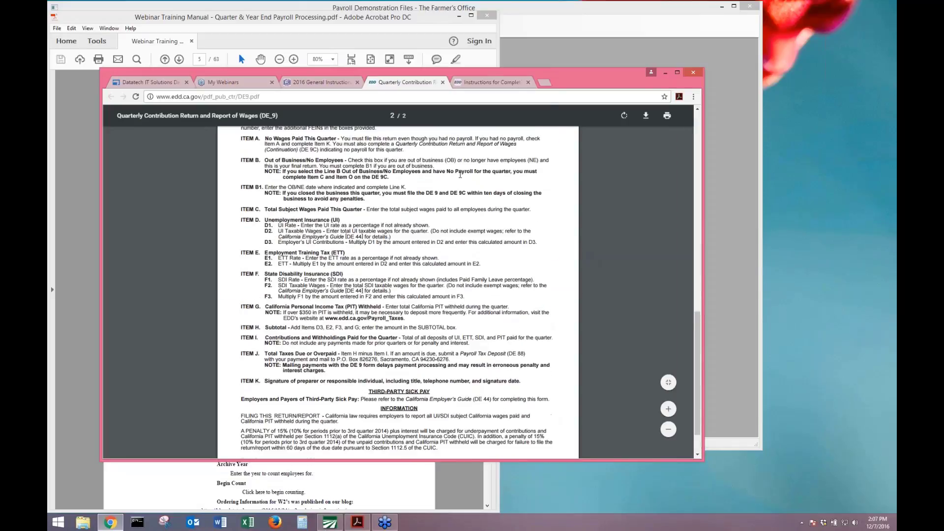
left_click(665, 72)
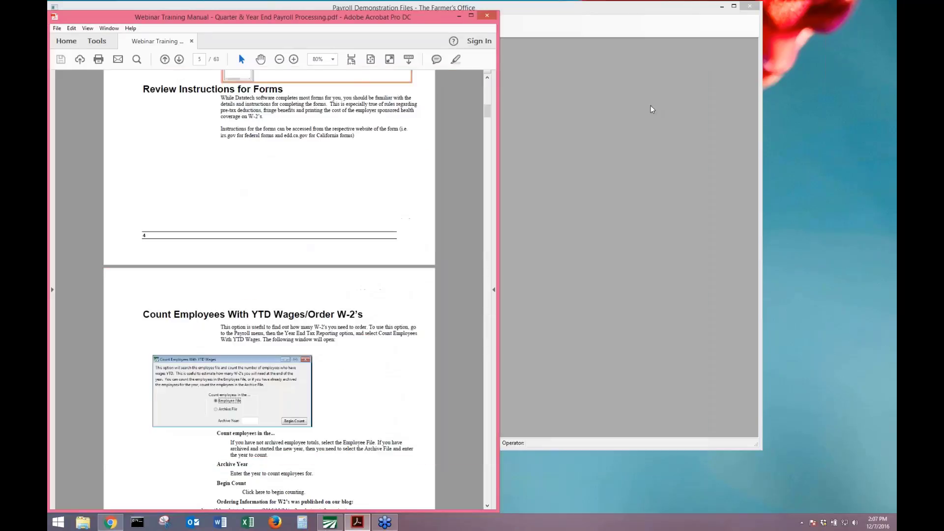
Scroll page 5 down to the full Count Employees With YTD Wages/Order W-2's section.
scroll(266, 302, "down", 5)
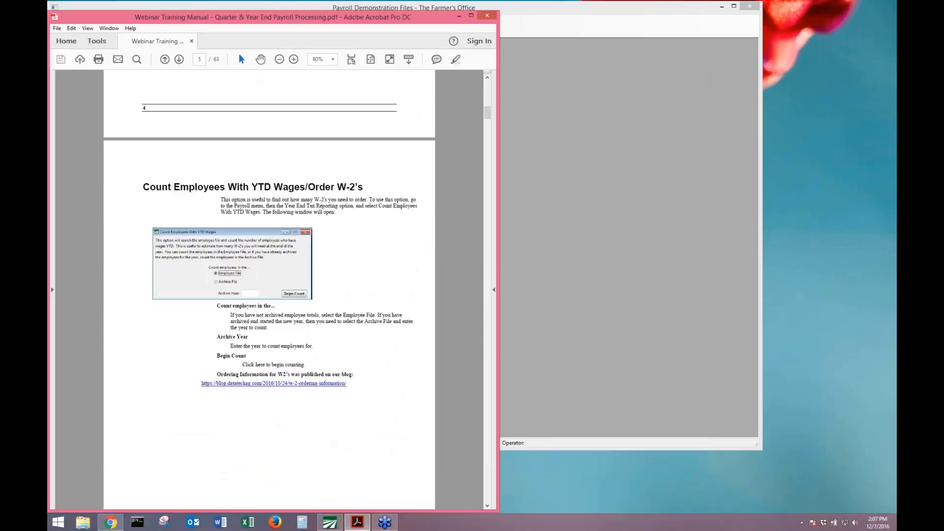
scroll(325, 317, "down", 2)
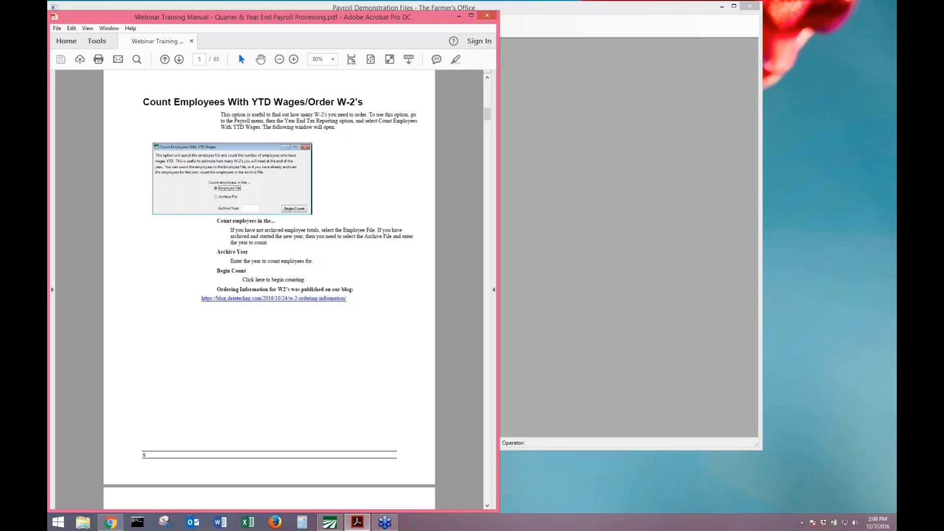
Run Payroll > Year End Tax Reporting > Count Employees With YTD Wages on the Employee File, getting 401, then return to the manual.
left_click(541, 173)
left_click(78, 20)
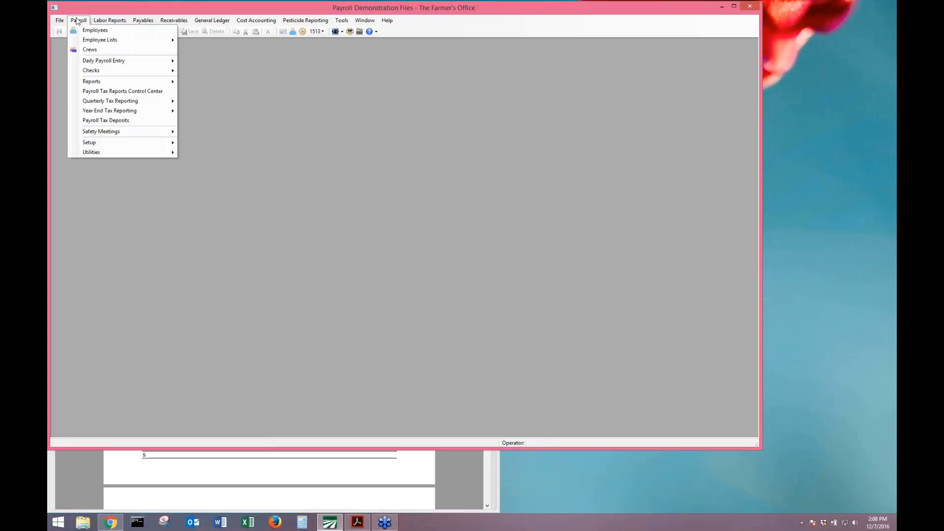
mouse_move(85, 111)
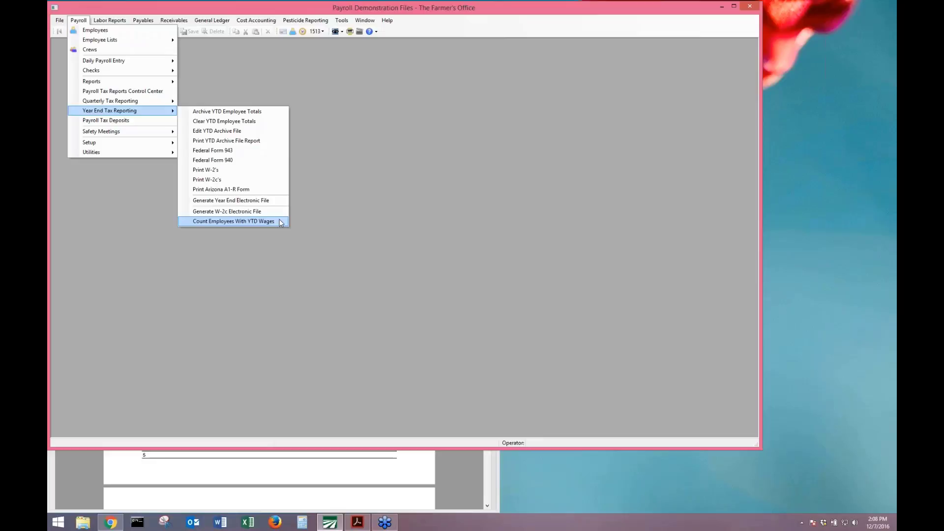
left_click(280, 222)
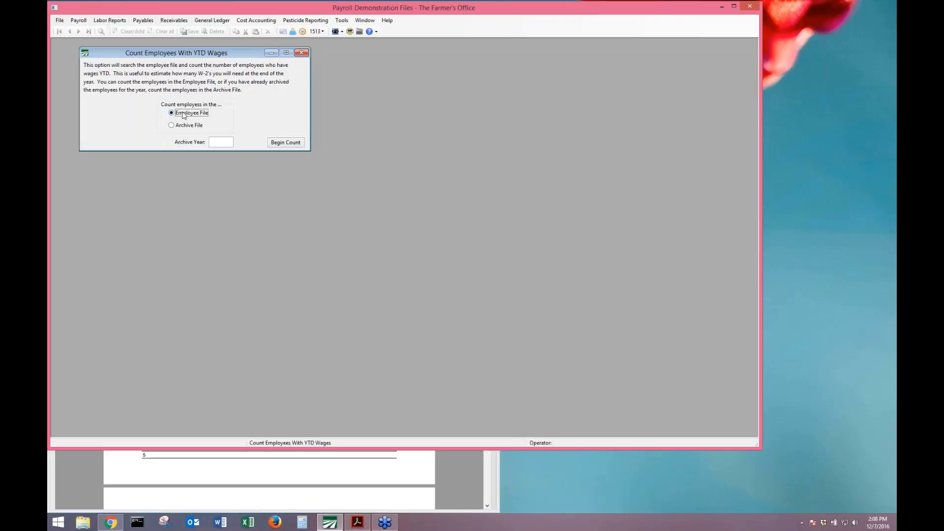
left_click(211, 143)
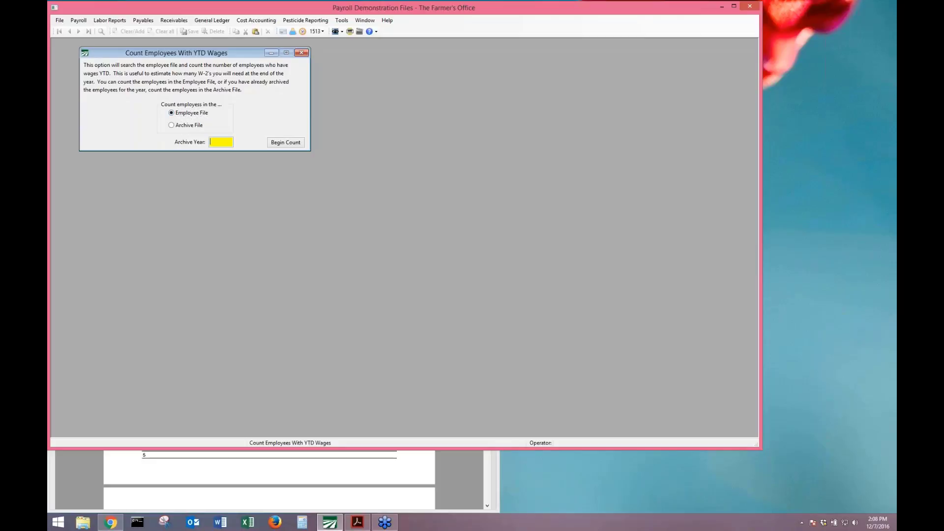
left_click(297, 147)
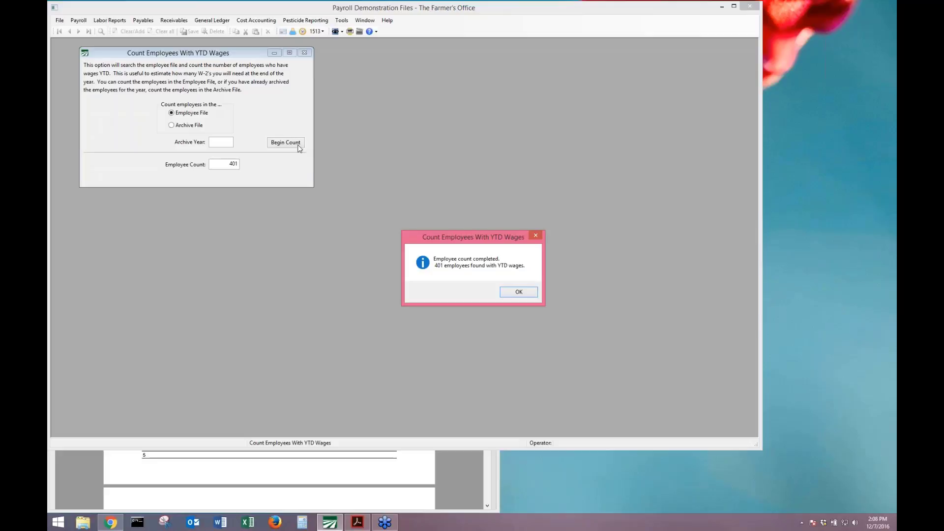
left_click(517, 292)
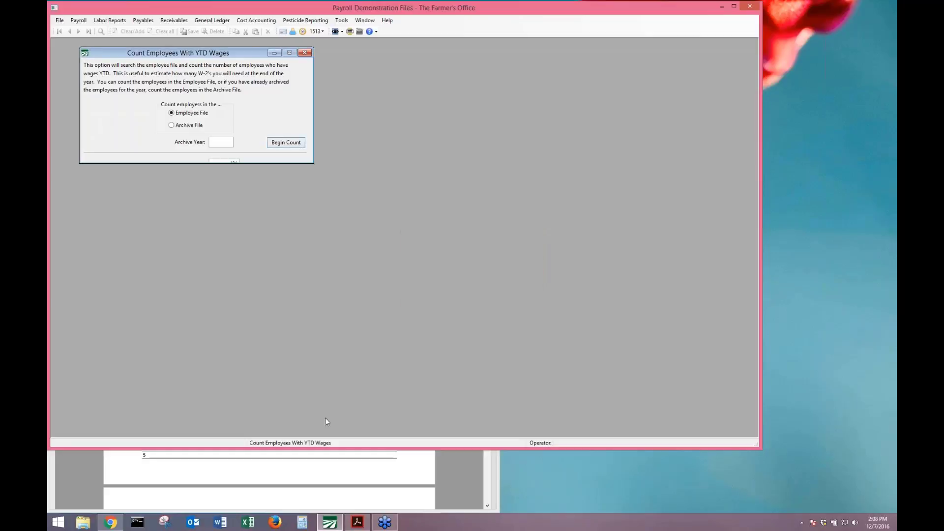
left_click(275, 459)
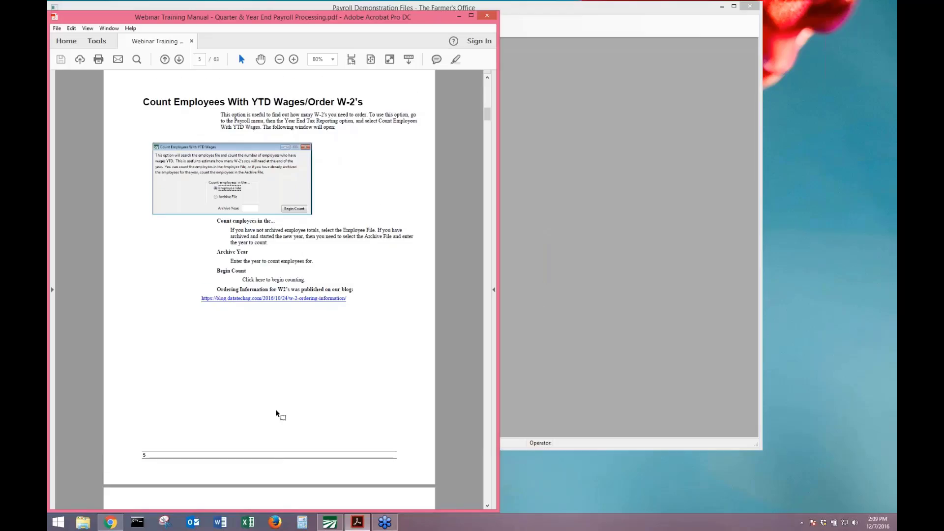
Open the W-2 ordering information blog article and scroll through it.
scroll(276, 409, "down", 3)
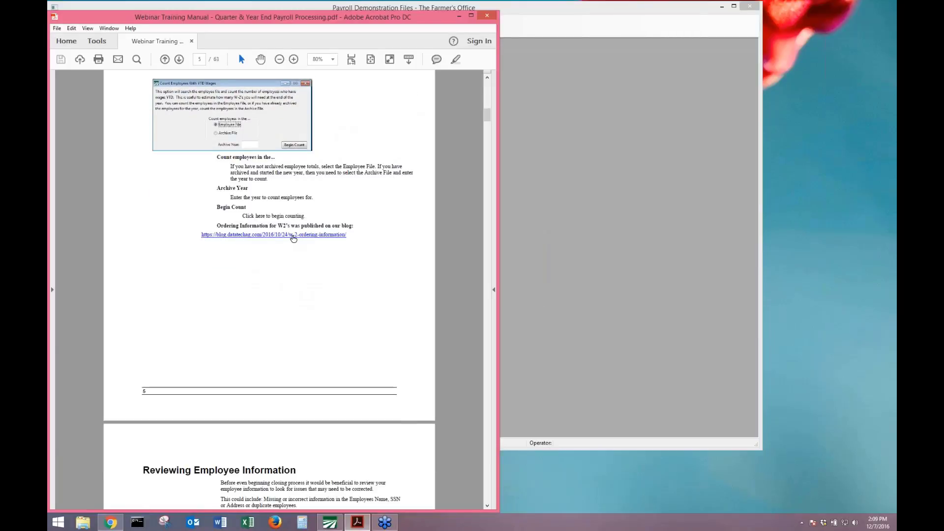
left_click(293, 235)
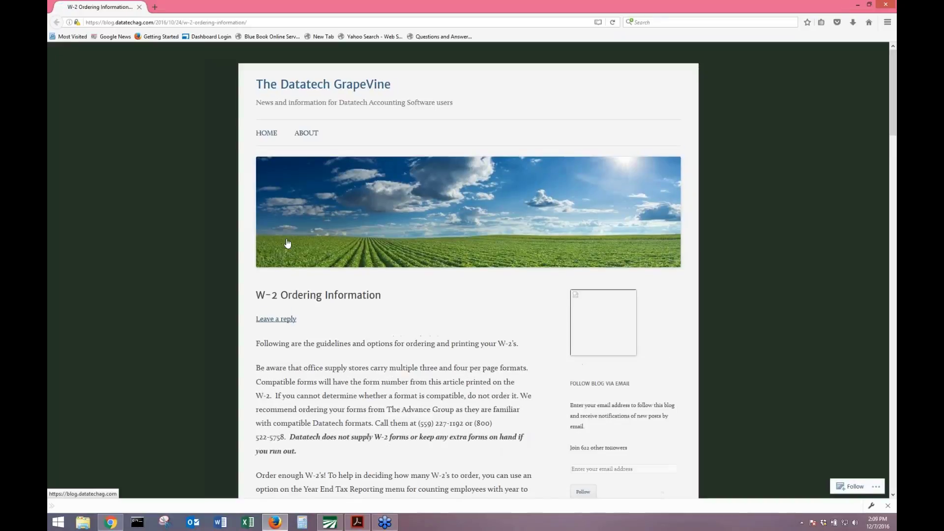
scroll(337, 310, "down", 5)
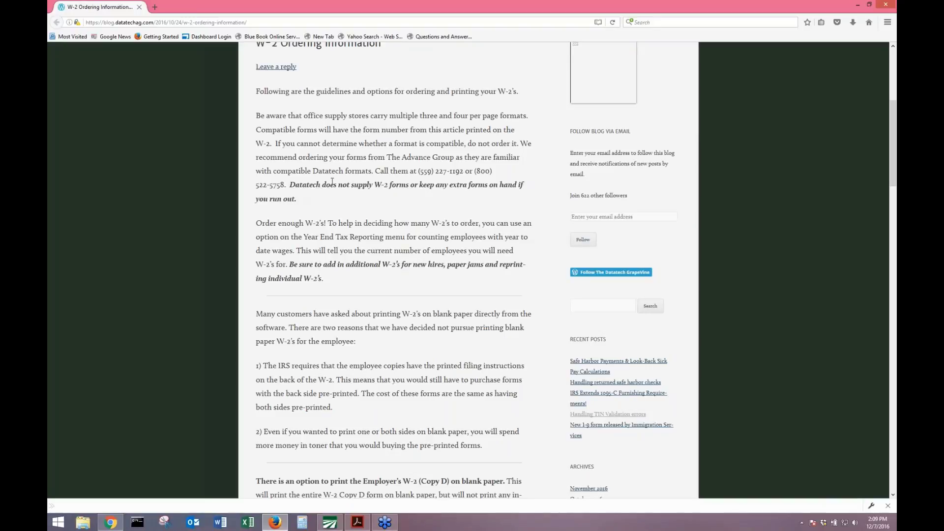
scroll(332, 182, "down", 2)
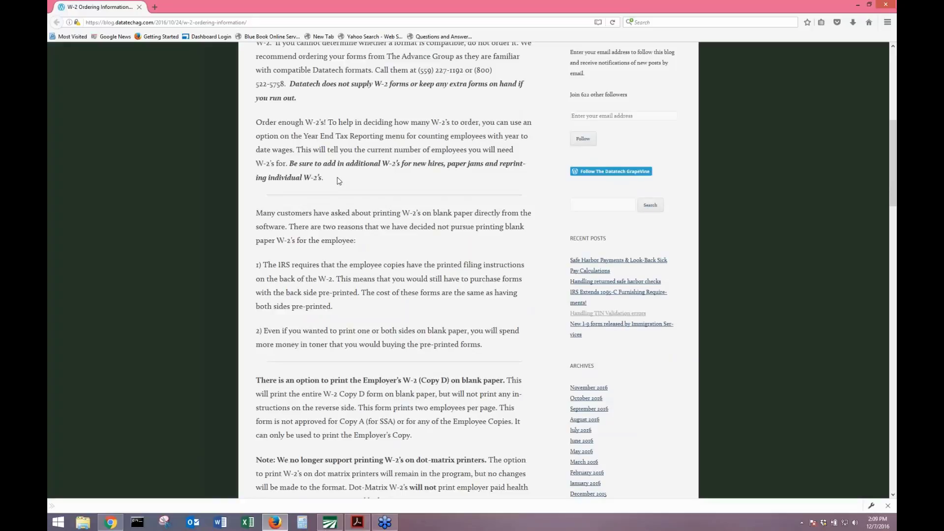
Reload the post and highlight the blog.datatechag.com domain and post name in its address.
key("F5")
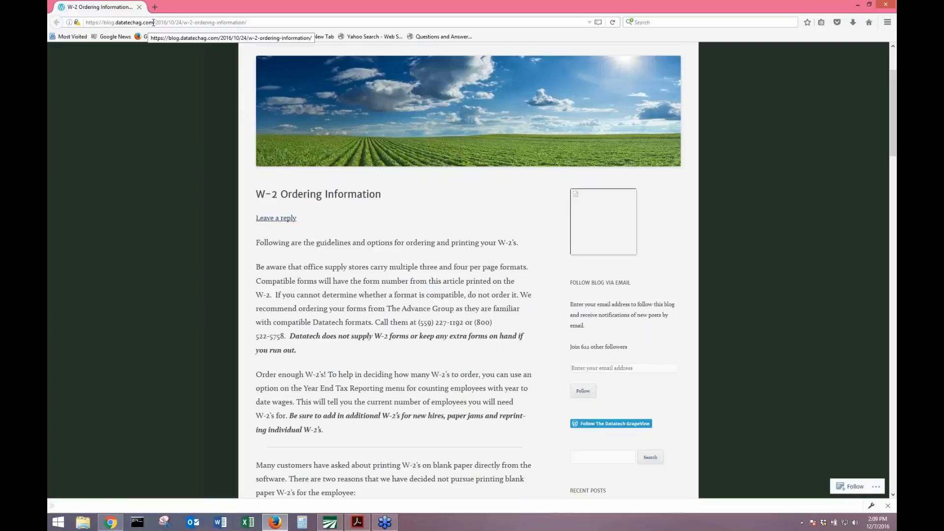
left_click(153, 23)
left_click_drag(154, 22, 101, 22)
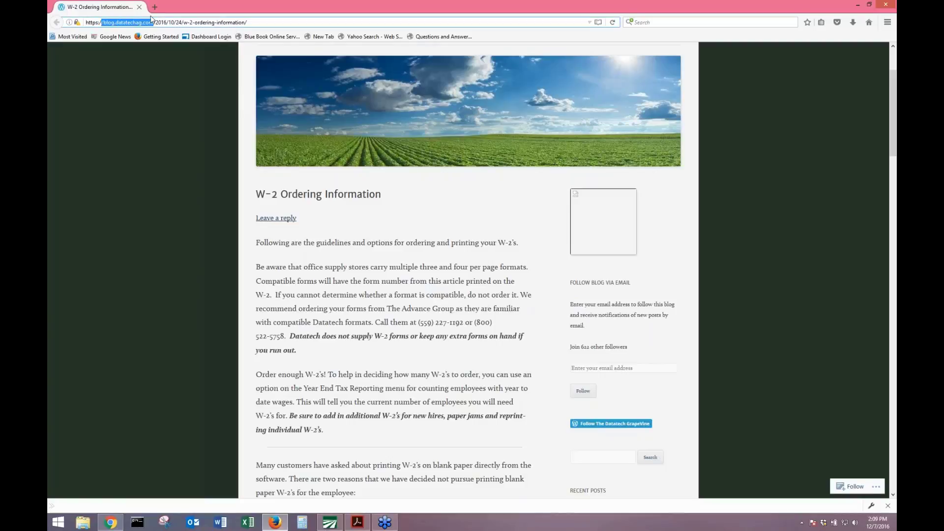
left_click_drag(190, 22, 208, 22)
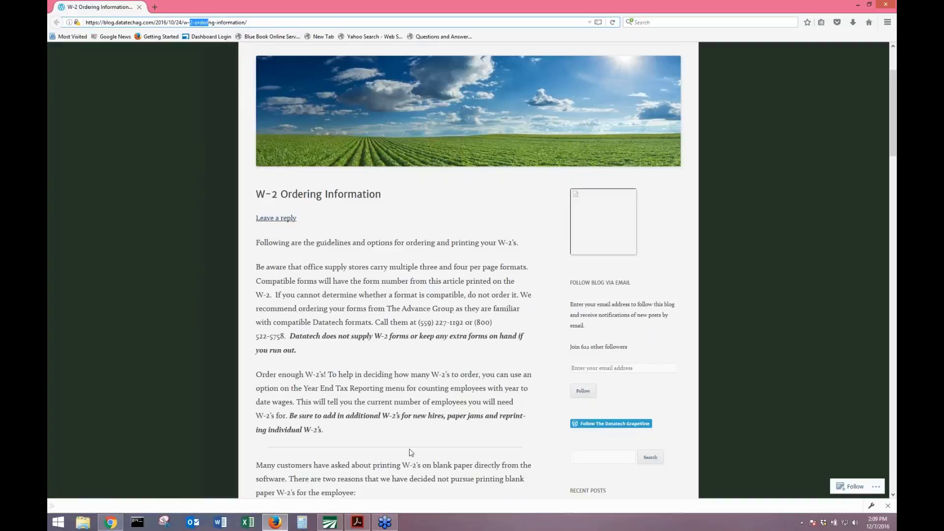
Follow the manual's blog link and scroll down to the Compatible Forms table.
left_click(357, 522)
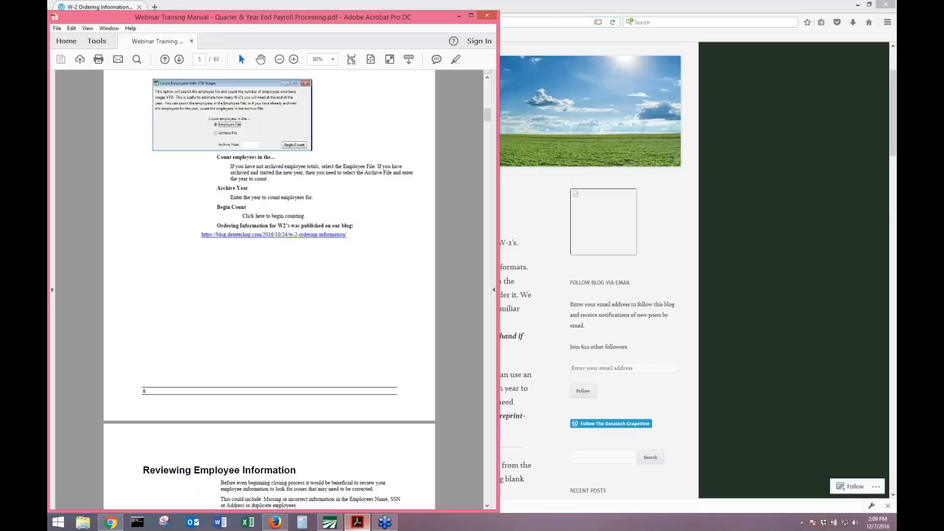
left_click(237, 240)
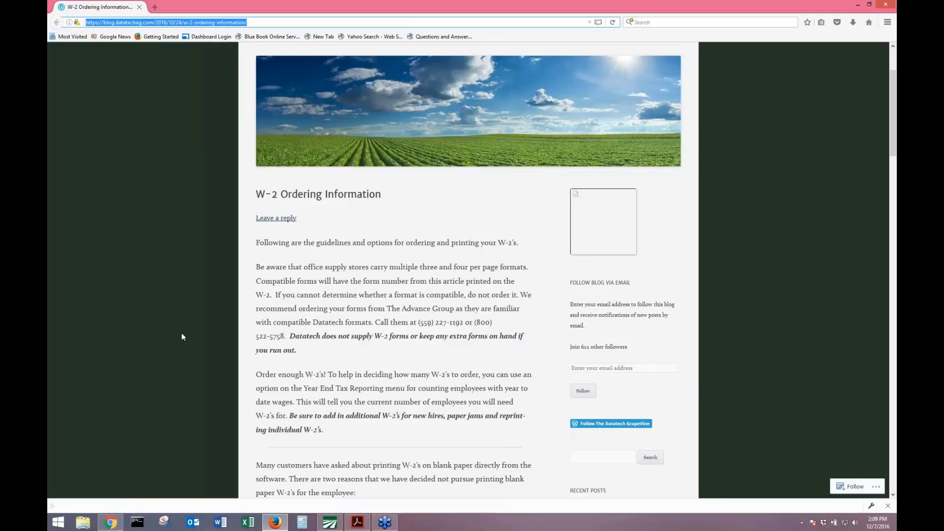
scroll(202, 318, "down", 12)
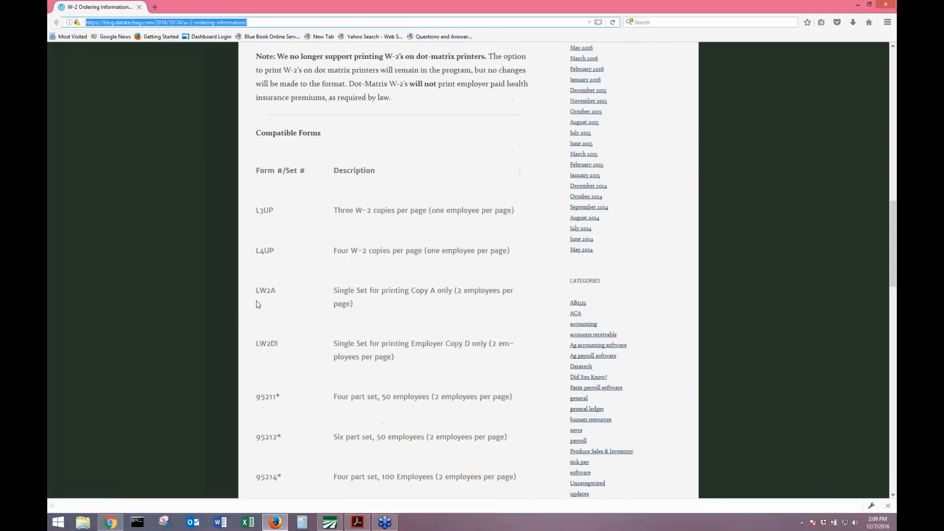
scroll(258, 304, "down", 3)
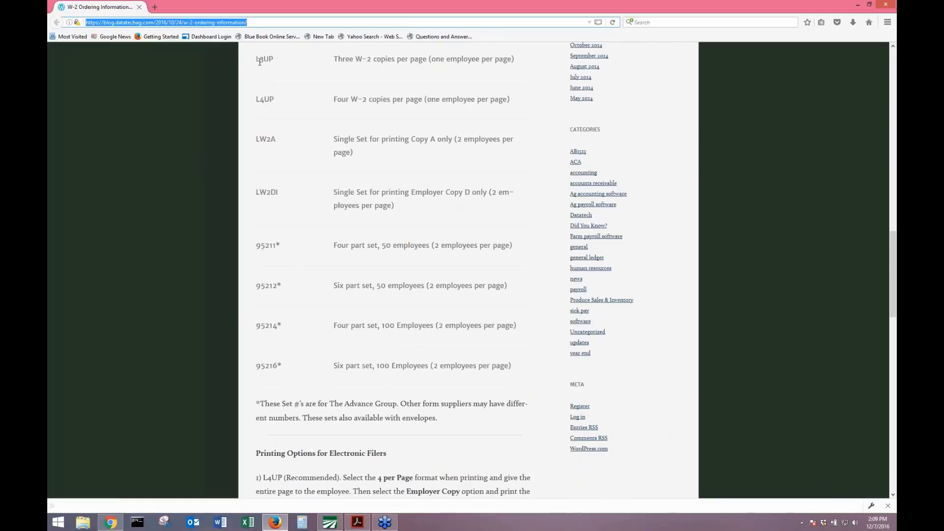
scroll(290, 179, "up", 2)
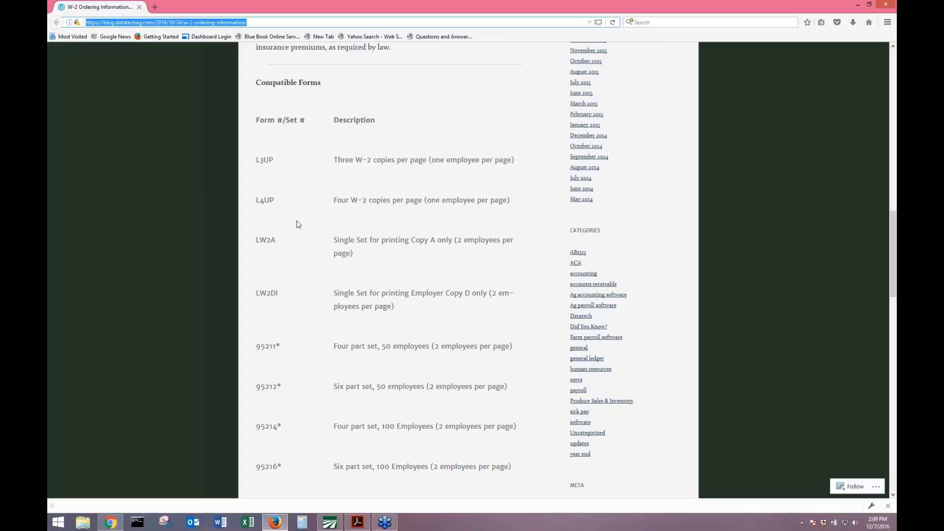
Review the Compatible Forms table, highlighting the LW2A, LW2DI and 95216 six-part set rows.
left_click_drag(319, 240, 419, 309)
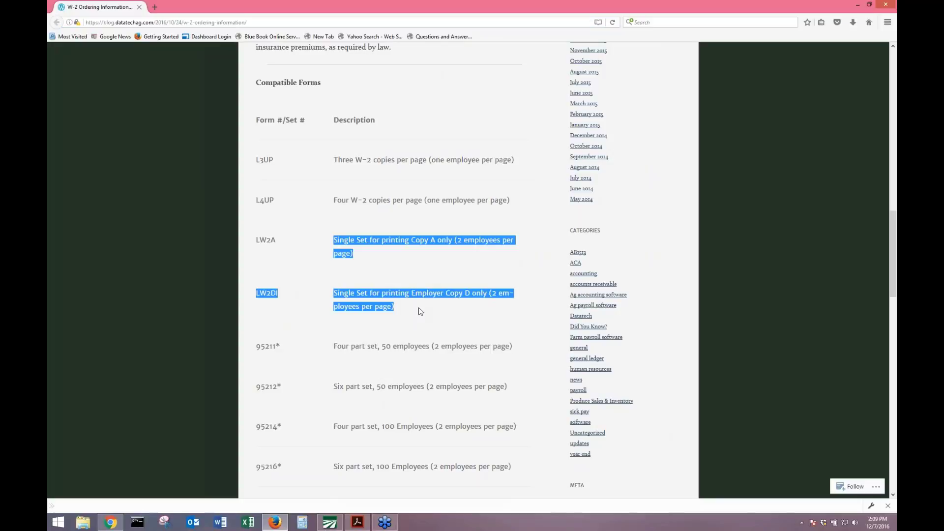
scroll(418, 310, "up", 3)
scroll(419, 309, "down", 5)
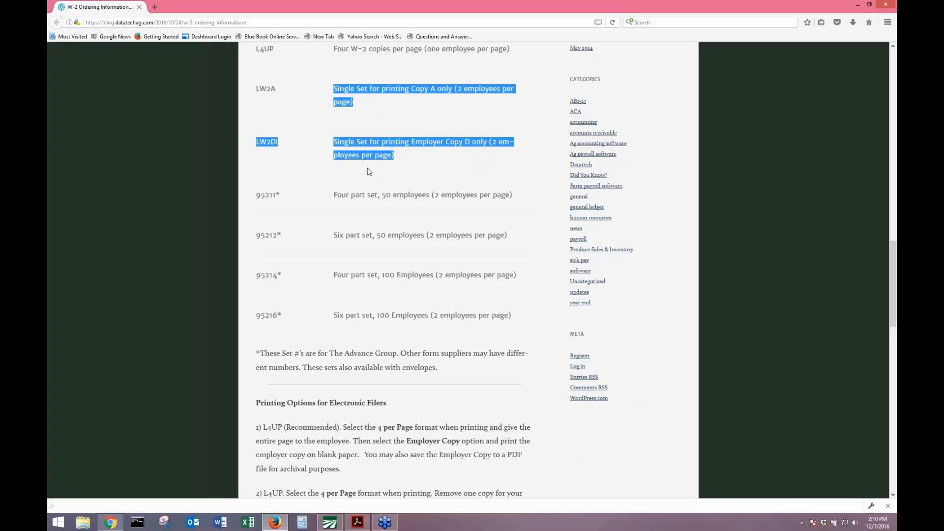
scroll(369, 172, "up", 4)
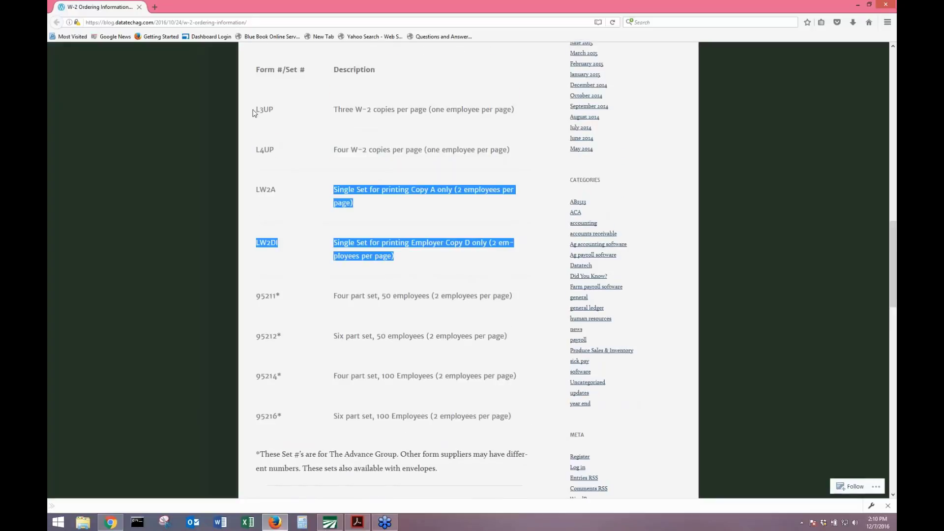
left_click(260, 131)
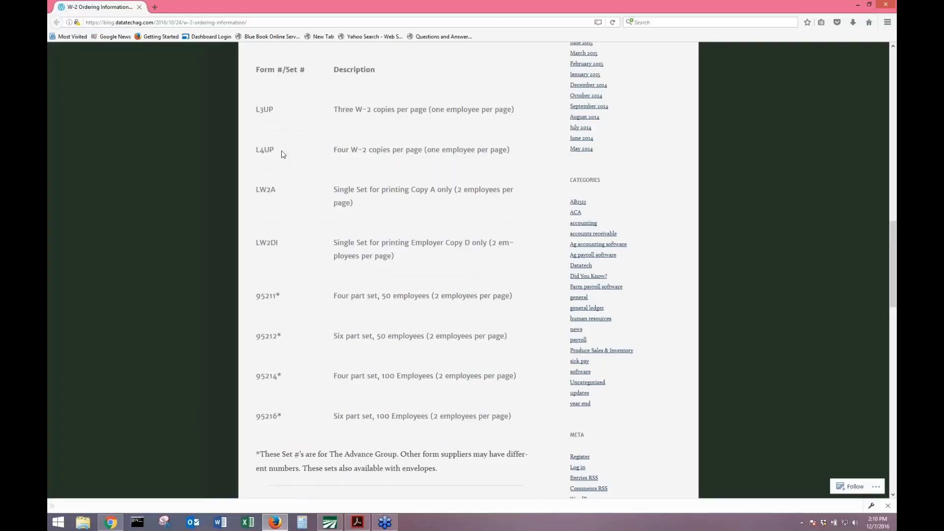
scroll(290, 162, "down", 1)
scroll(290, 161, "down", 6)
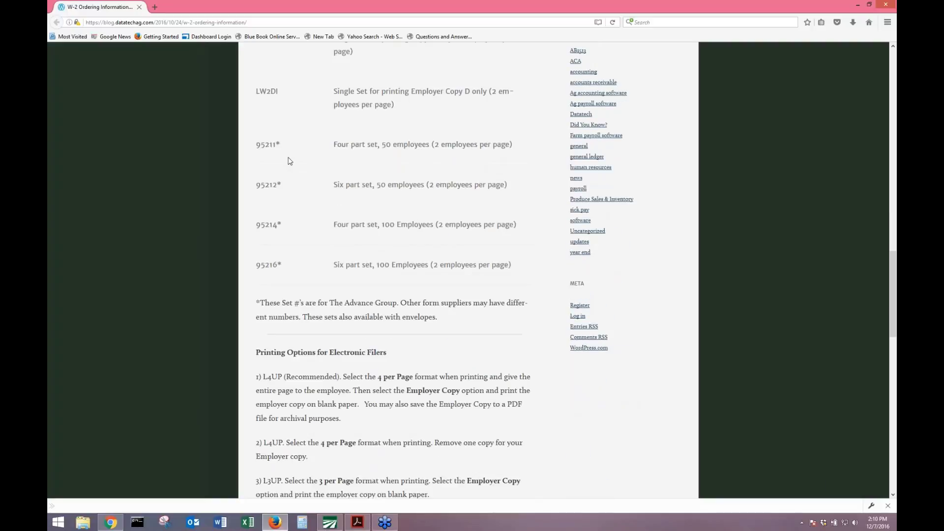
scroll(295, 169, "down", 2)
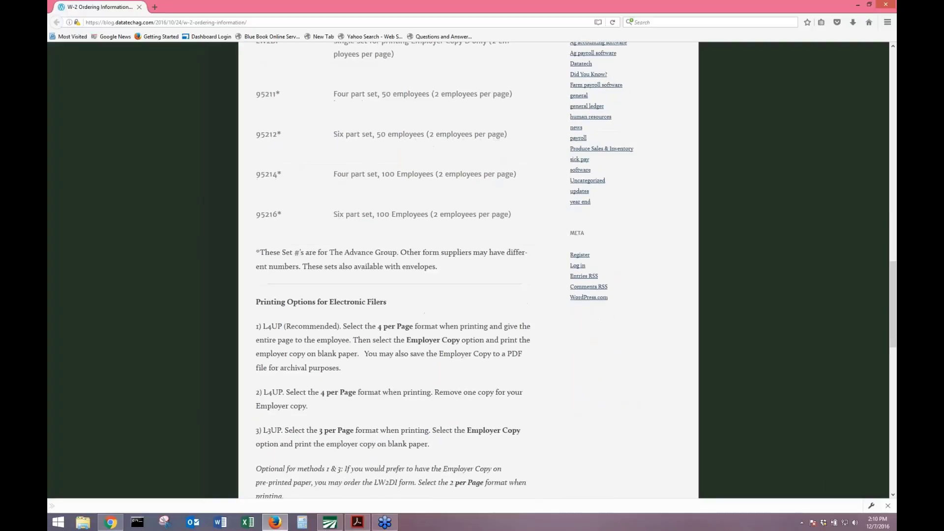
left_click_drag(333, 215, 421, 216)
left_click(375, 132)
Read the electronic and paper filer printing options, then restore Firefox to a smaller window.
scroll(397, 174, "down", 10)
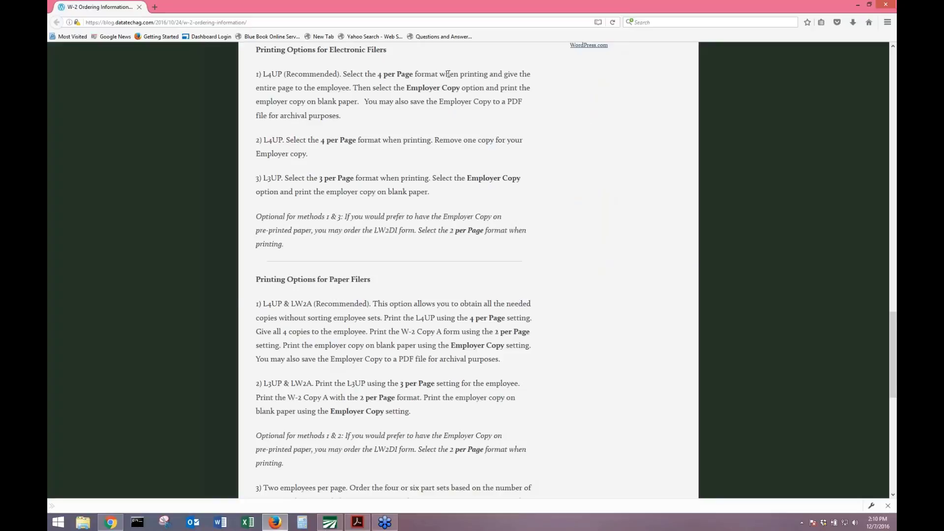
left_click_drag(296, 88, 418, 193)
left_click(419, 193)
scroll(419, 193, "down", 9)
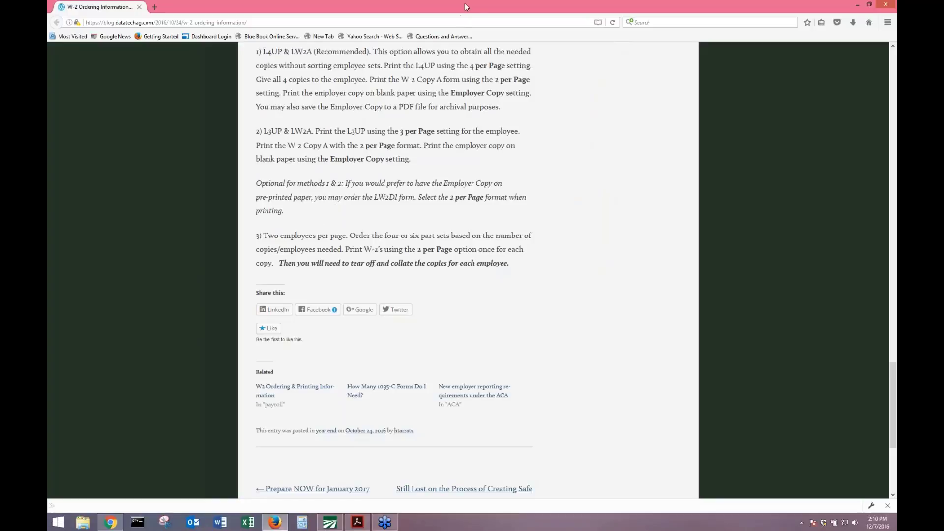
left_click_drag(465, 2, 297, 55)
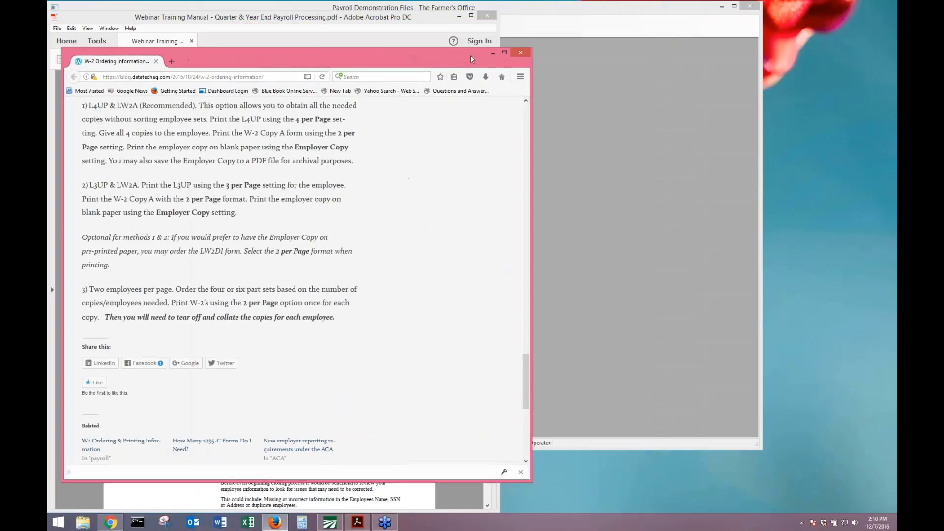
Minimize the Firefox blog and bring the Acrobat training manual back to page 5.
left_click(493, 53)
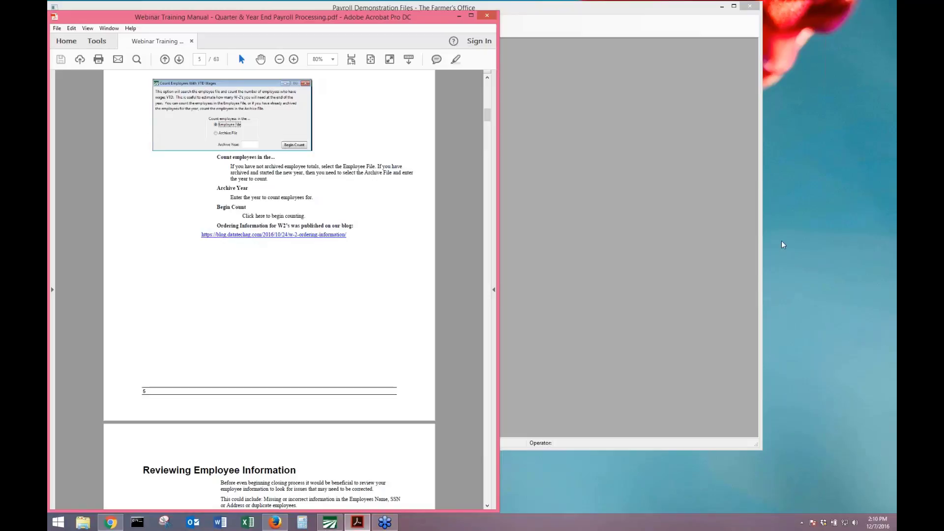
left_click(804, 258)
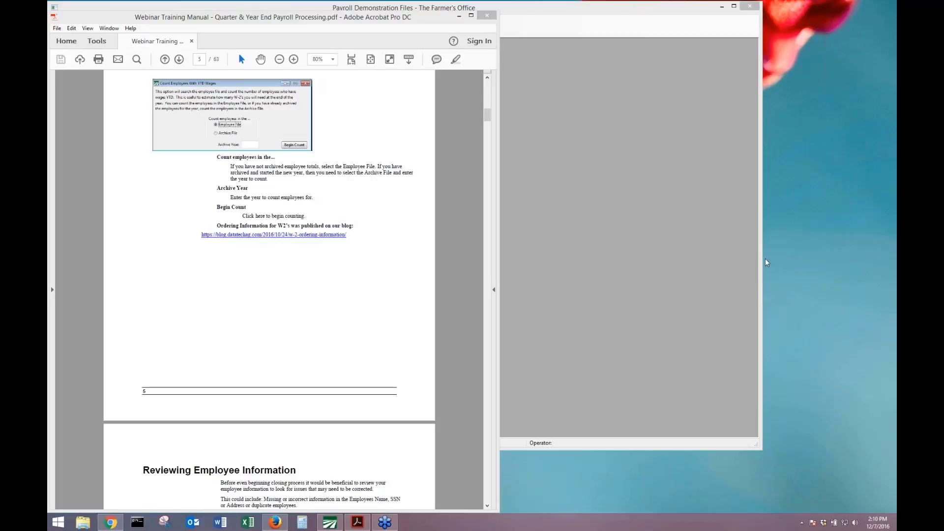
left_click(289, 282)
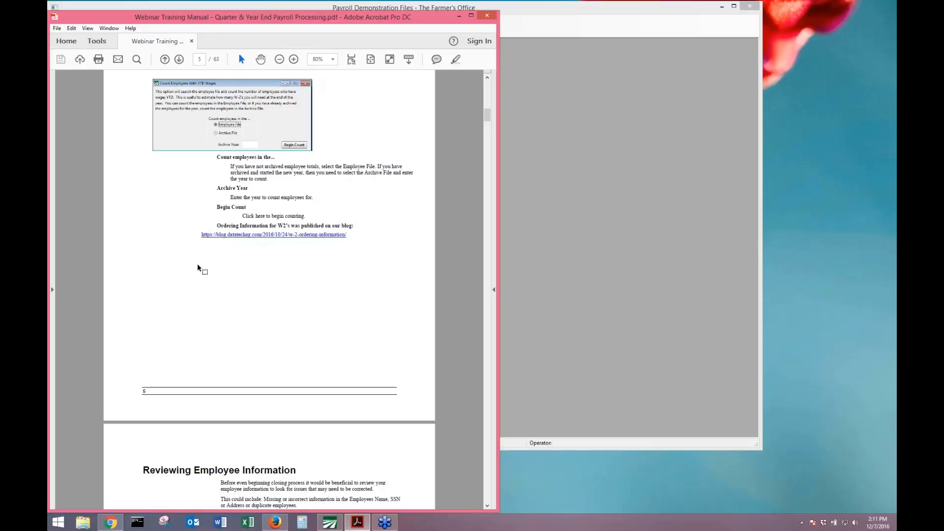
Scroll the manual to page 6, Reviewing Employee Information, and switch to The Farmer's Office.
scroll(198, 267, "down", 3)
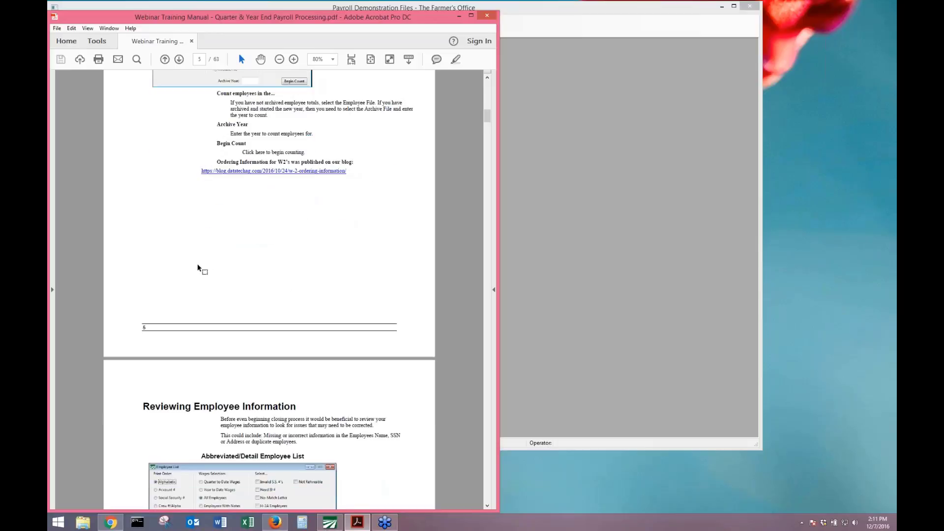
scroll(197, 267, "down", 10)
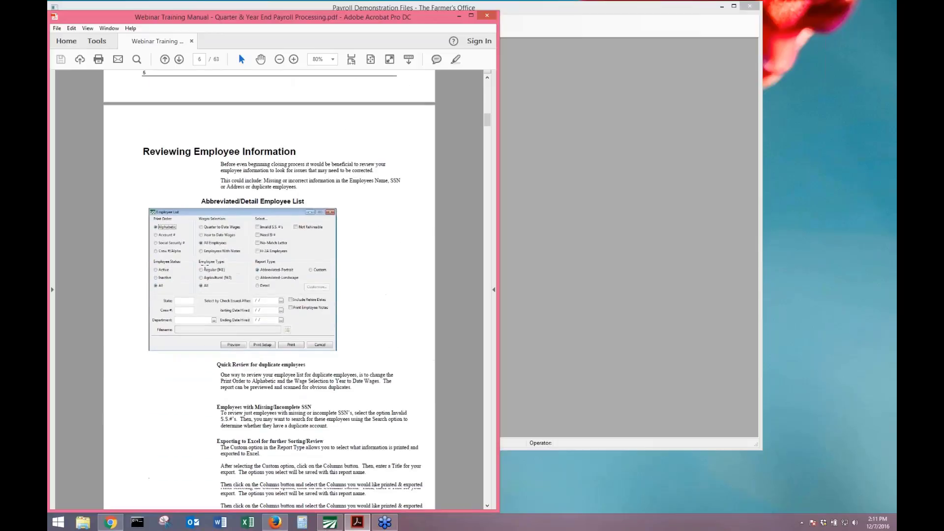
scroll(205, 268, "down", 2)
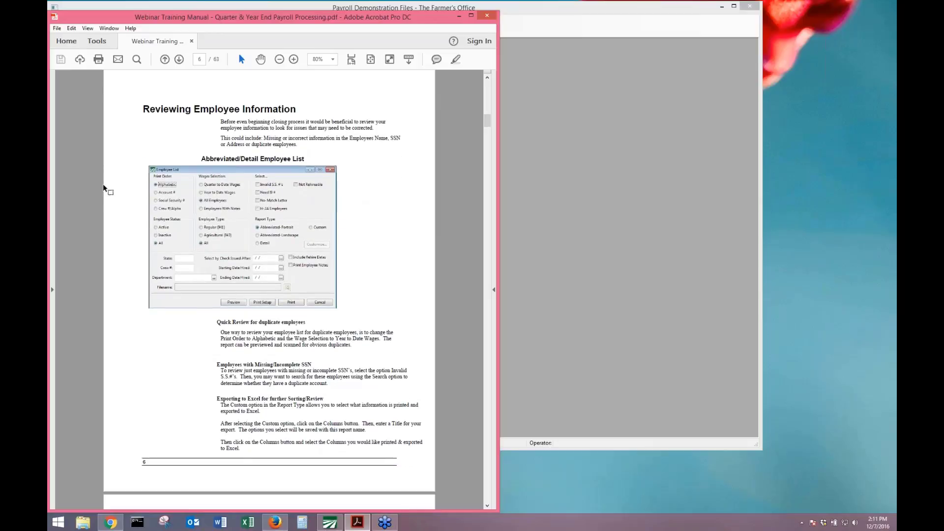
scroll(104, 188, "down", 1)
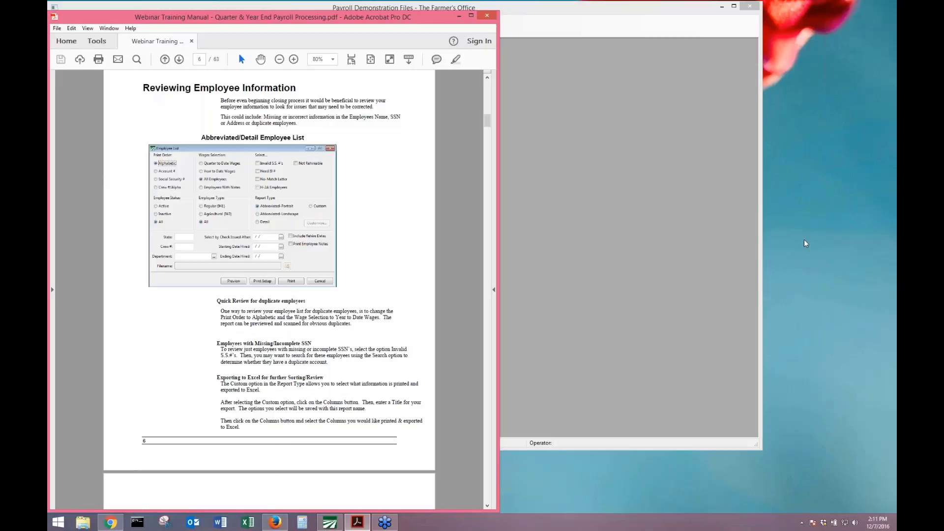
left_click(819, 257)
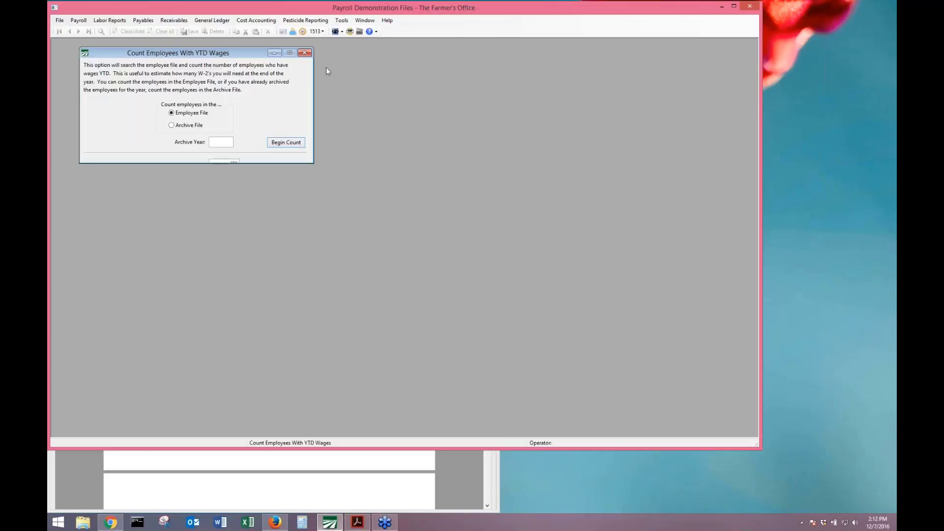
Close Count Employees With YTD Wages and preview the Abbreviated/Detail employee list for Year to Date Wages.
left_click(305, 53)
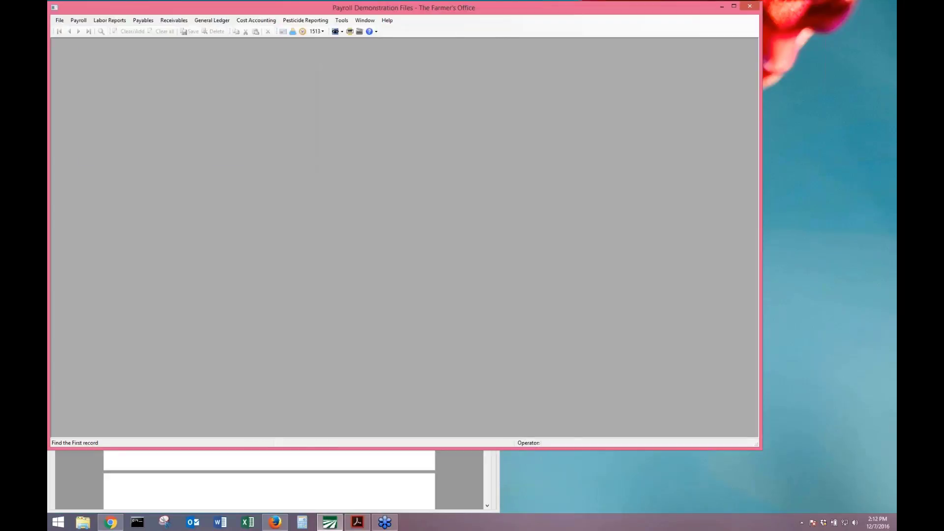
left_click(78, 20)
mouse_move(136, 47)
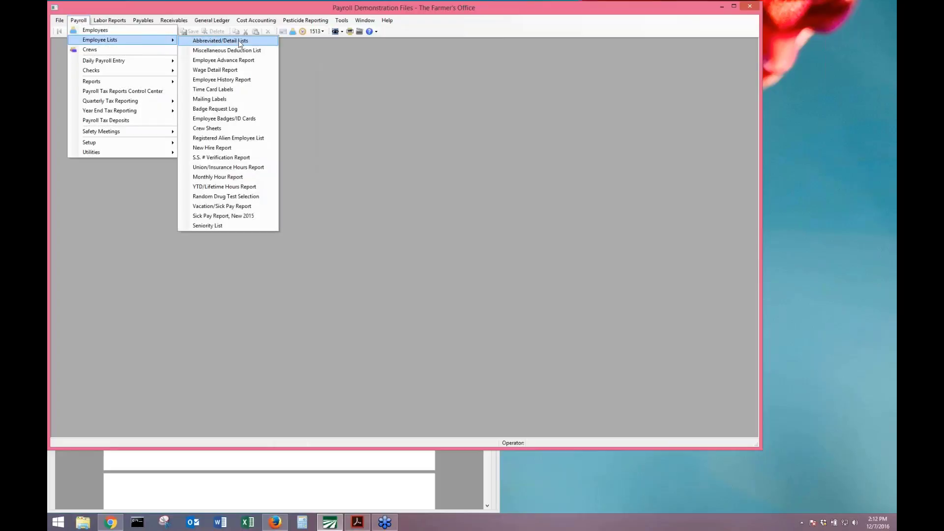
left_click(265, 43)
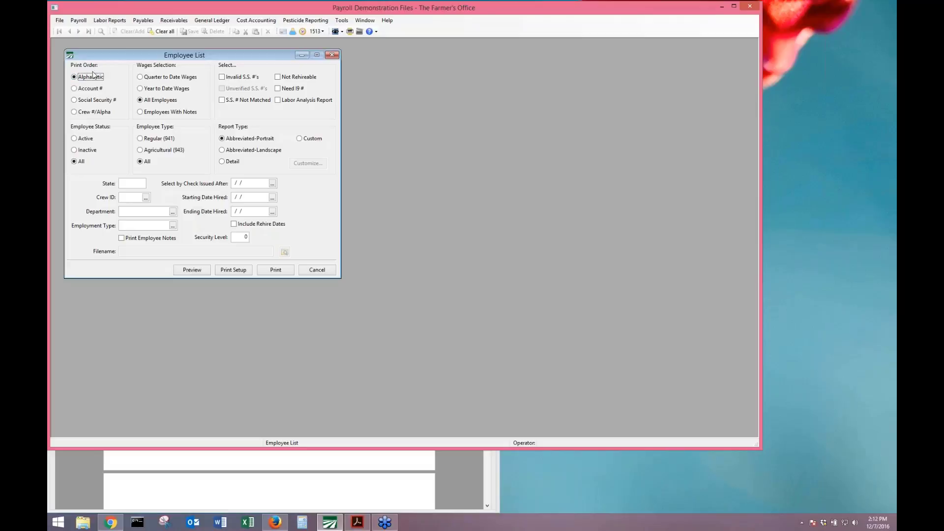
left_click(140, 89)
left_click(191, 270)
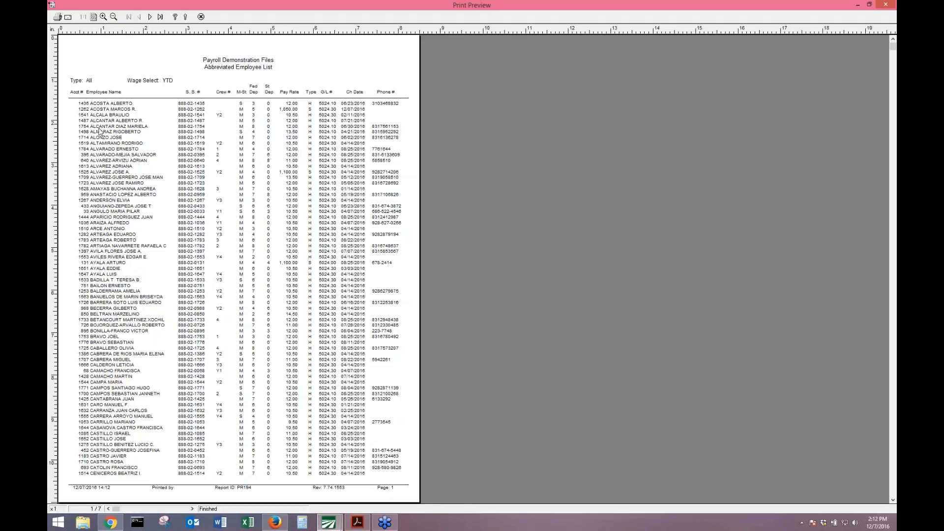
Close the portrait employee list preview and choose the Abbreviated-Landscape report type.
scroll(100, 130, "down", 1)
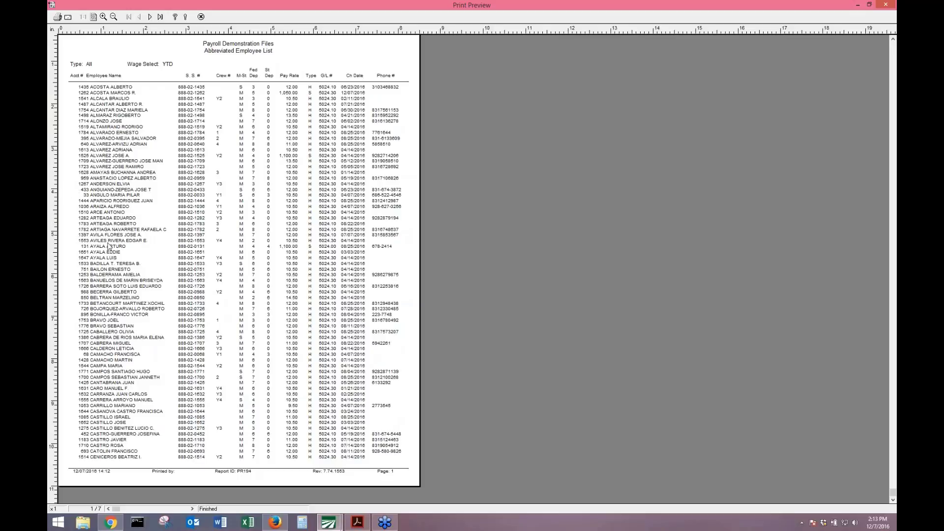
scroll(109, 246, "down", 3)
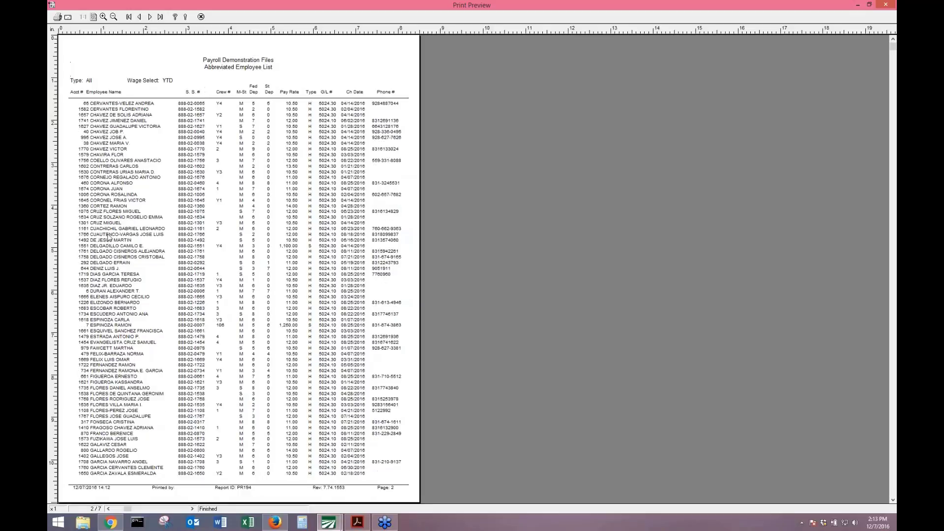
scroll(108, 207, "down", 1)
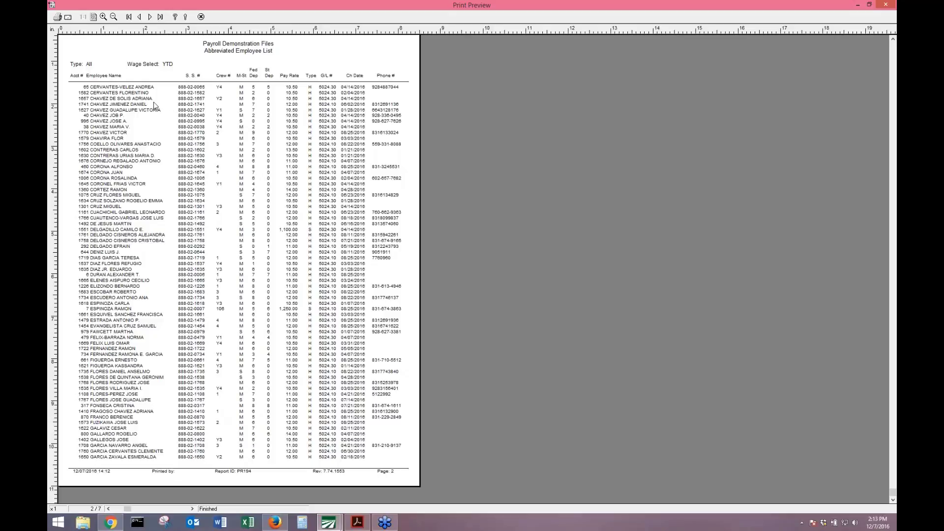
left_click(200, 17)
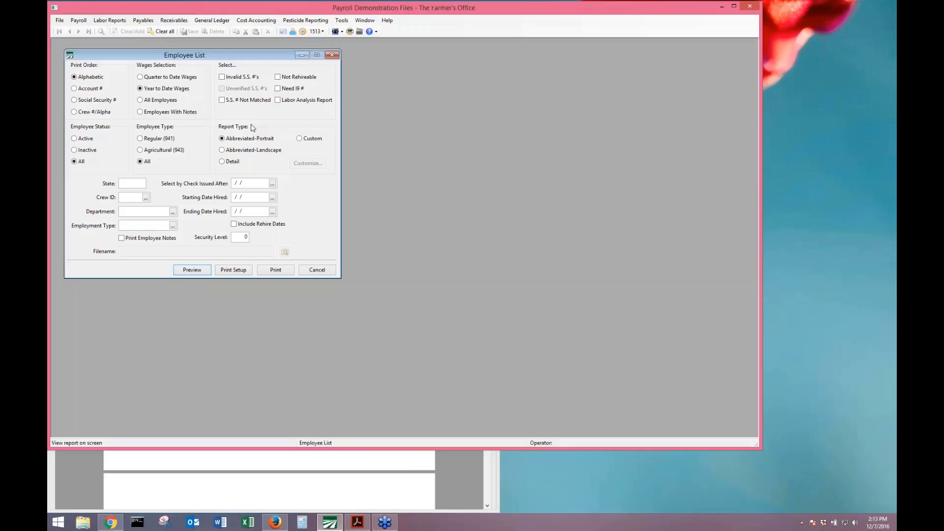
left_click(237, 151)
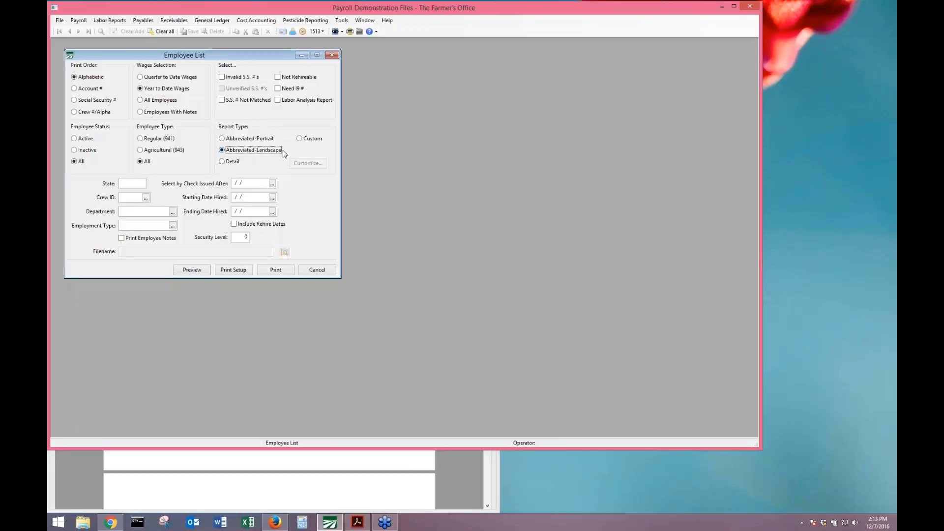
left_click(207, 272)
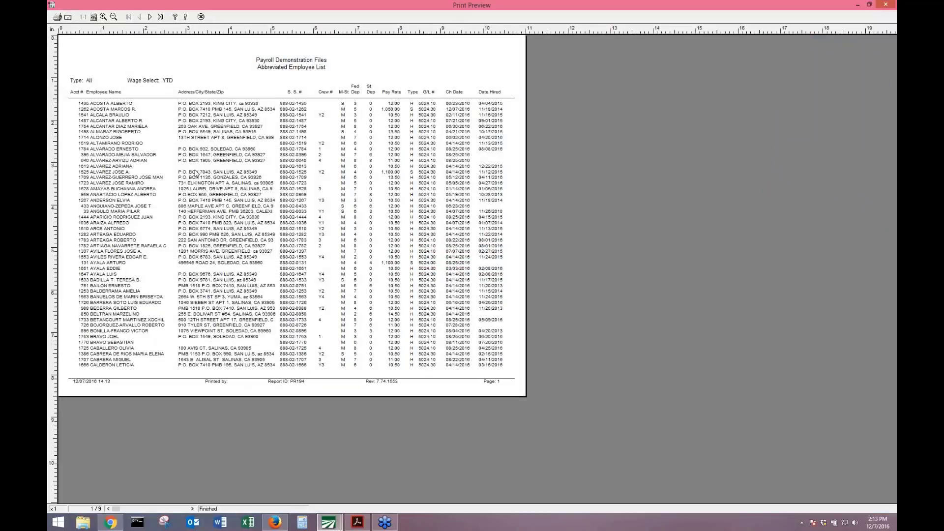
scroll(218, 169, "down", 1)
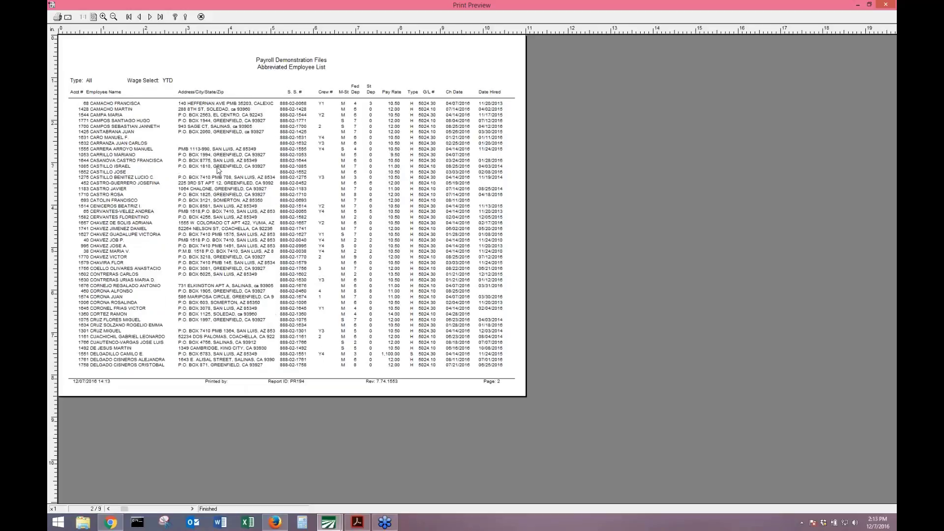
scroll(218, 170, "down", 1)
scroll(218, 170, "down", 1)
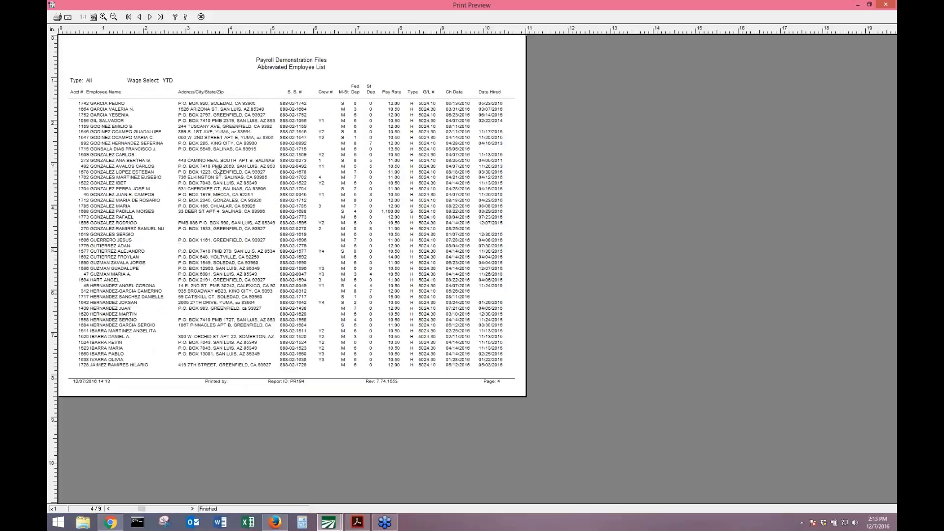
scroll(218, 170, "down", 1)
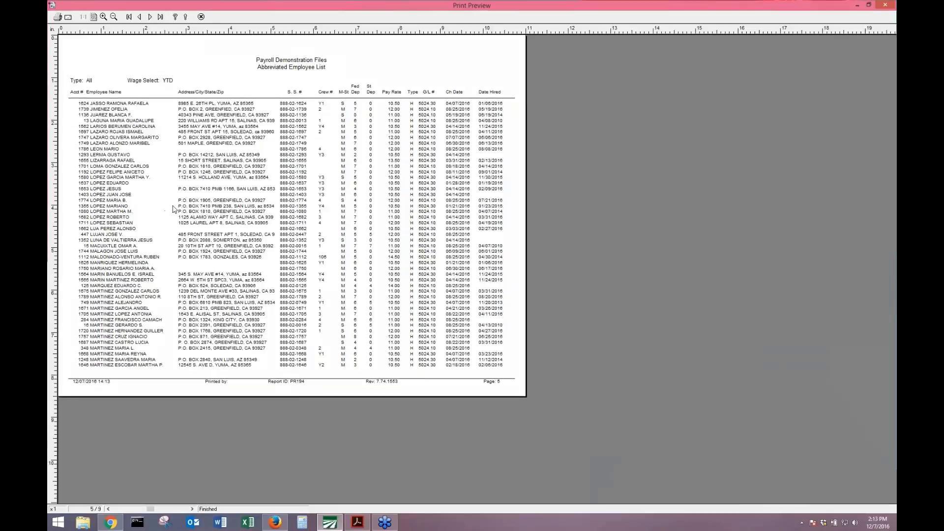
key("Escape")
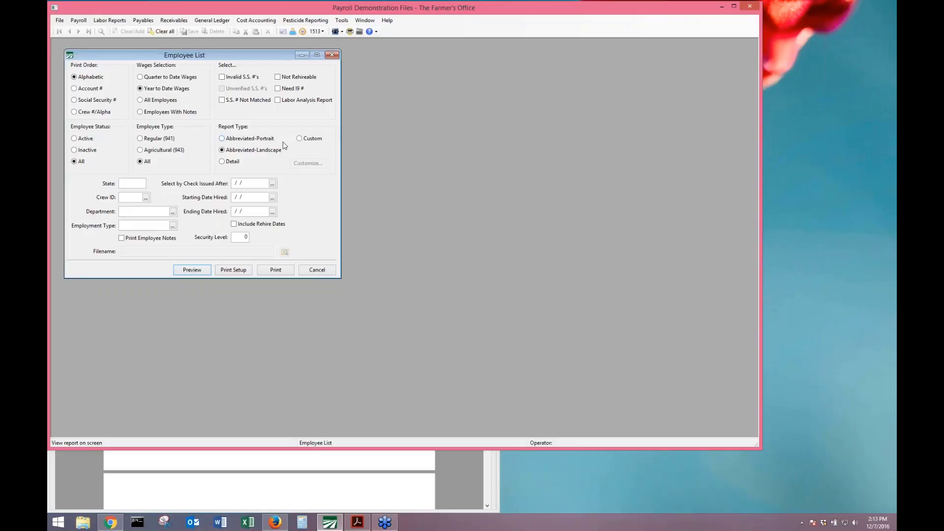
Make the employee list a Custom report titled 'Employee Export' and bring up its column choices.
left_click(310, 140)
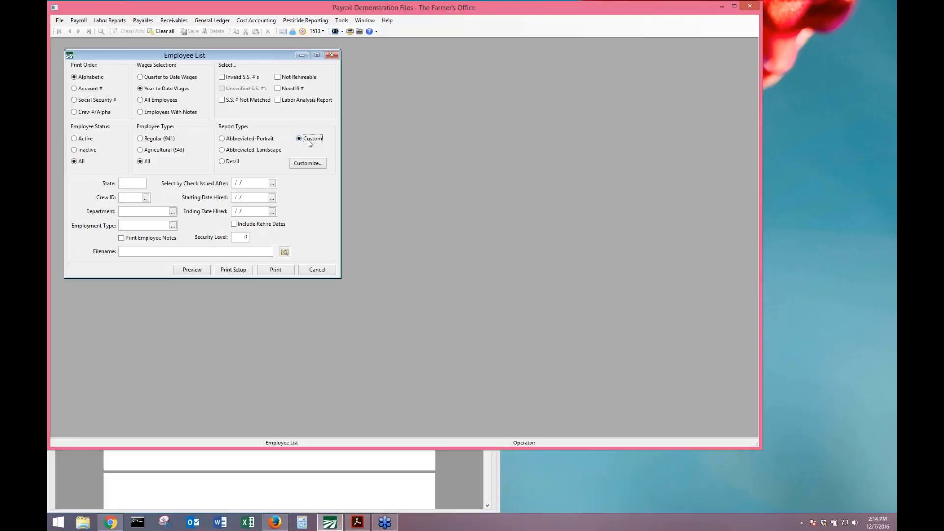
left_click(317, 167)
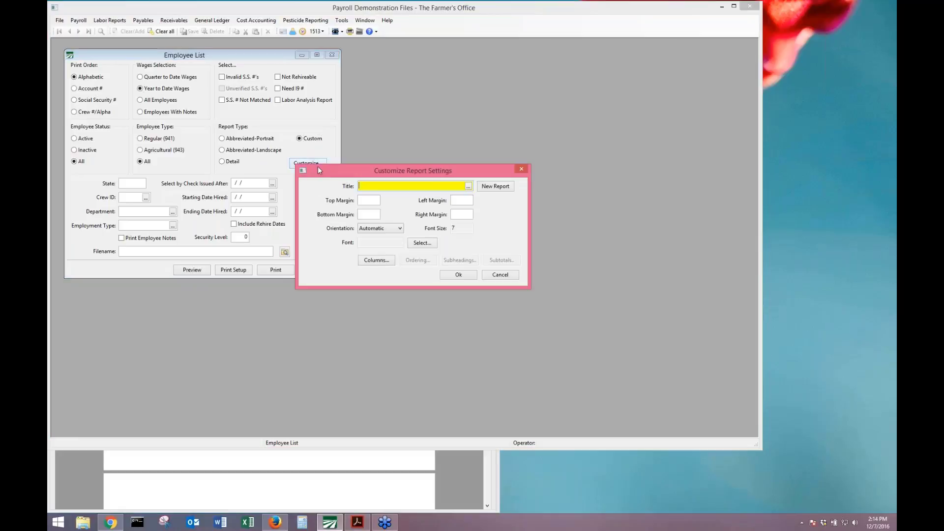
type("Employee Export")
left_click(380, 262)
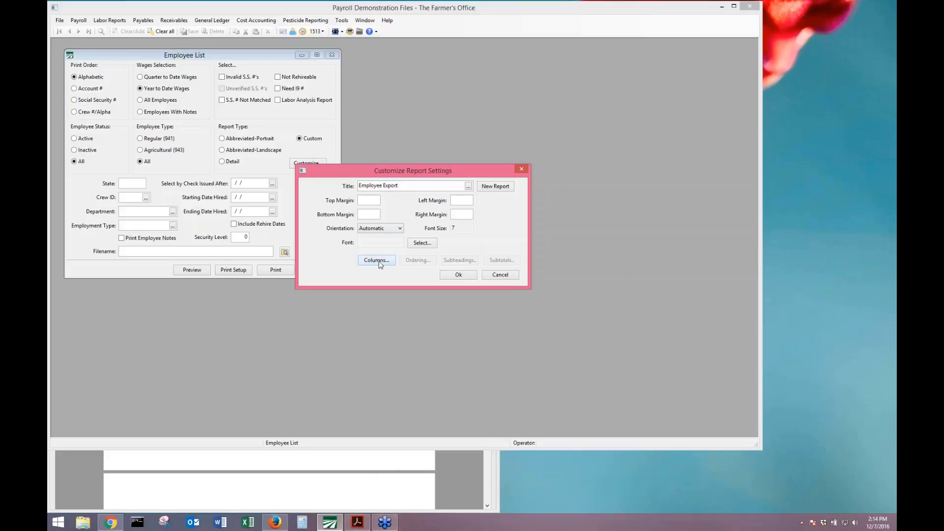
Replace the combined Last Name, First Name column with separate Last Name and First Name columns.
left_click_drag(501, 270, 526, 89)
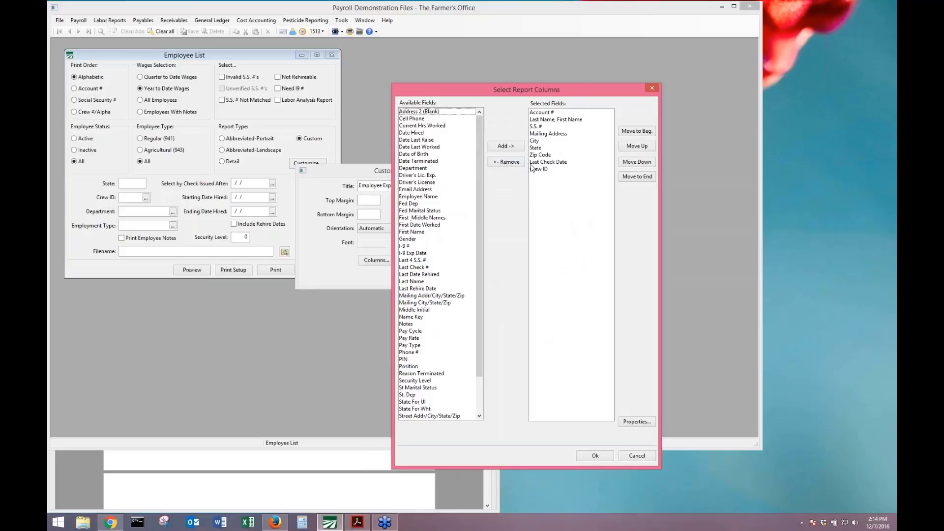
left_click(549, 121)
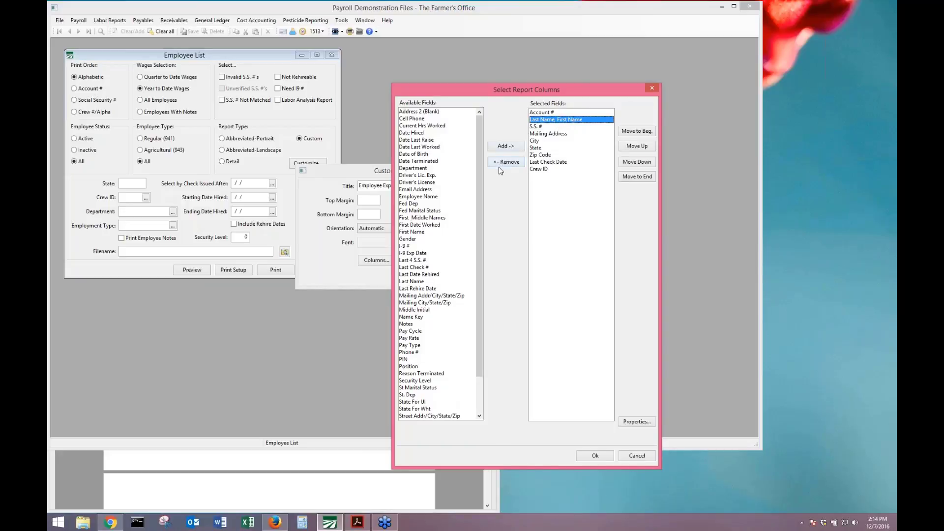
left_click(513, 164)
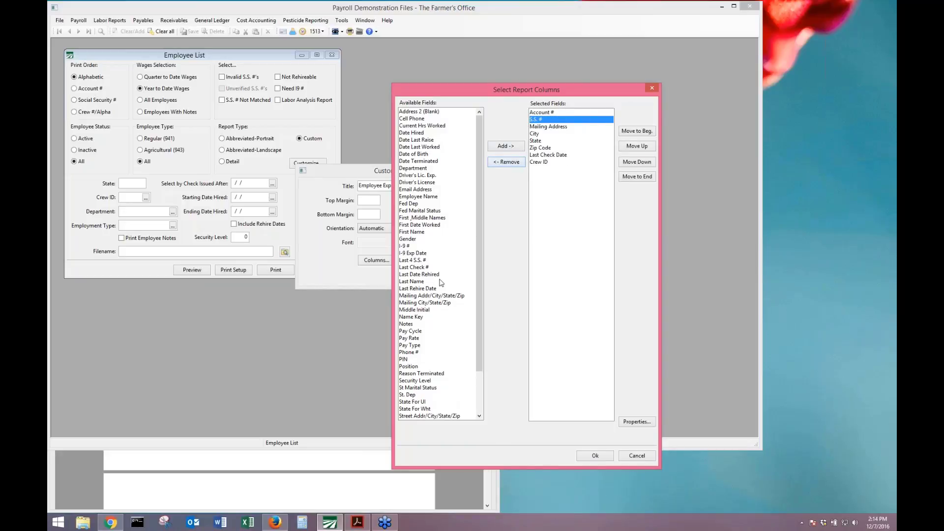
left_click(427, 283)
left_click(506, 146)
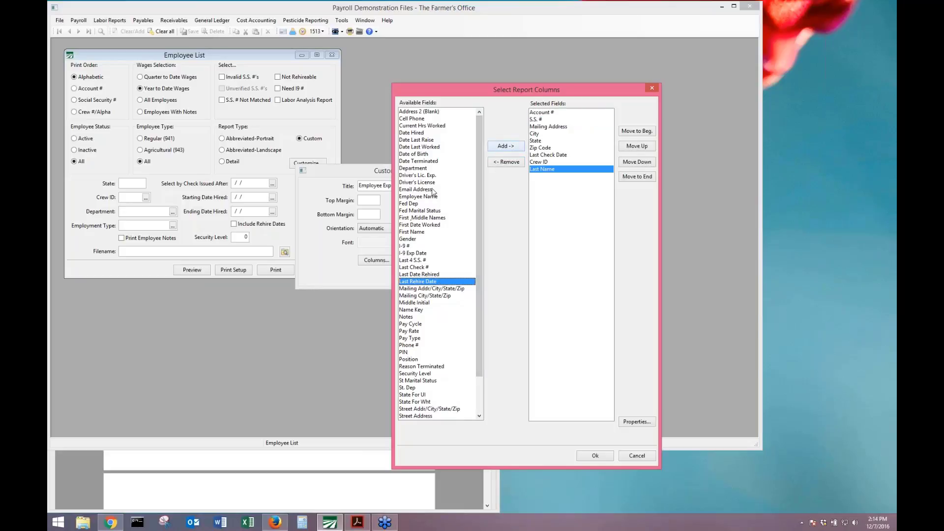
double_click(419, 231)
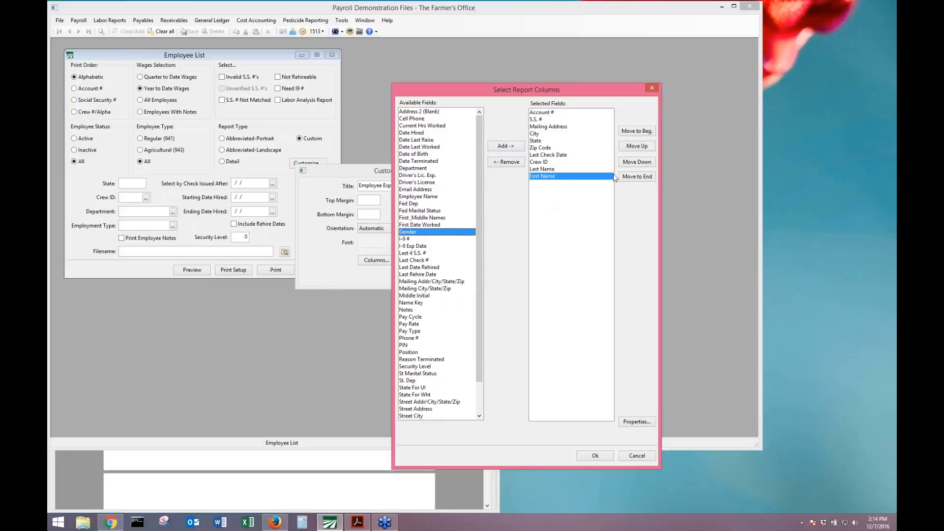
Move First Name and Last Name up above Mailing Address in the column order.
left_click(635, 147)
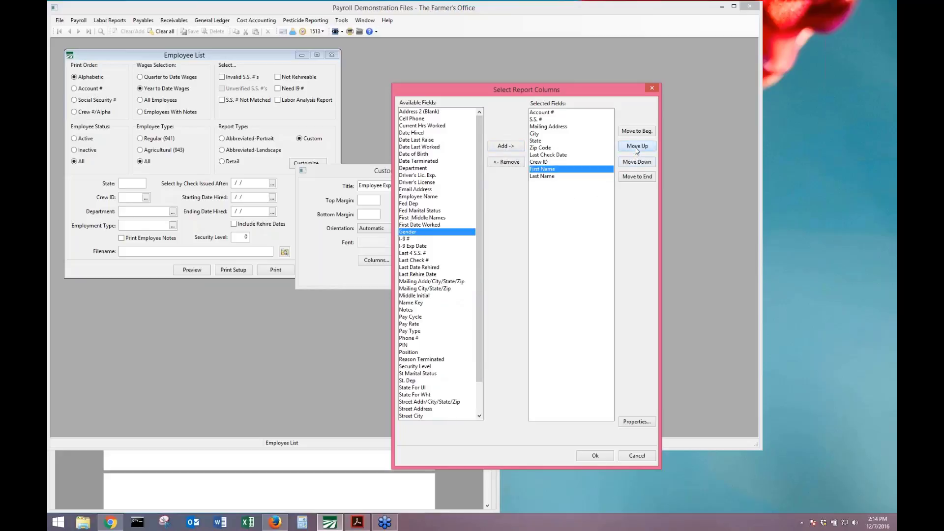
left_click(636, 147)
left_click(636, 148)
left_click(636, 148)
left_click(635, 148)
left_click(636, 148)
left_click(636, 149)
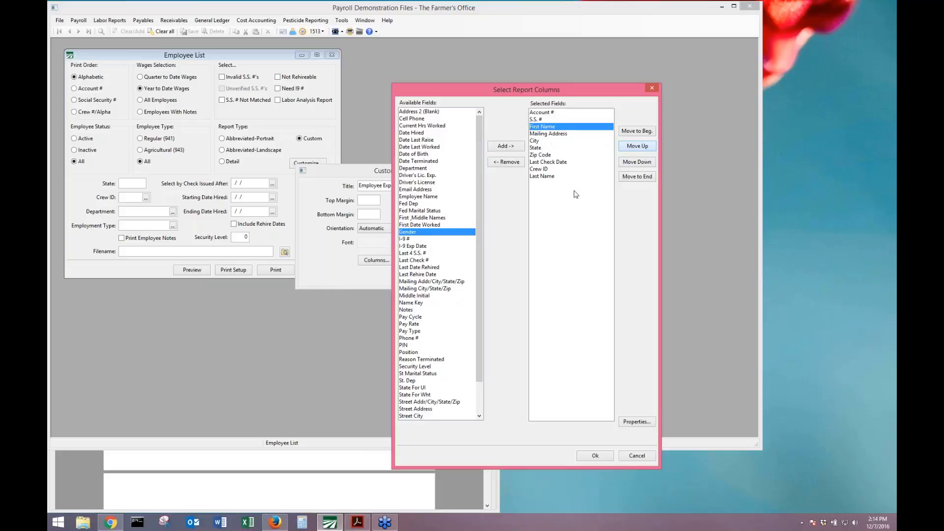
left_click(580, 176)
left_click(637, 146)
left_click(636, 147)
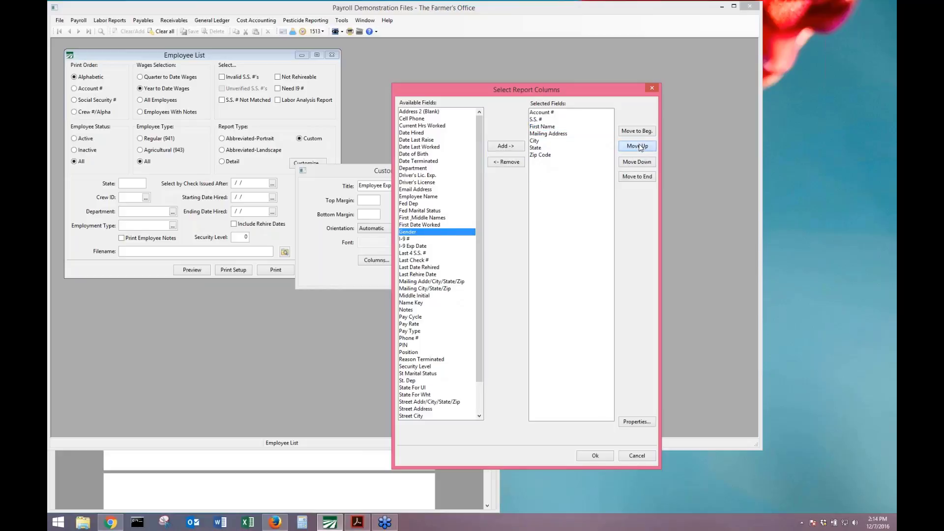
left_click(637, 147)
left_click(637, 146)
left_click(637, 147)
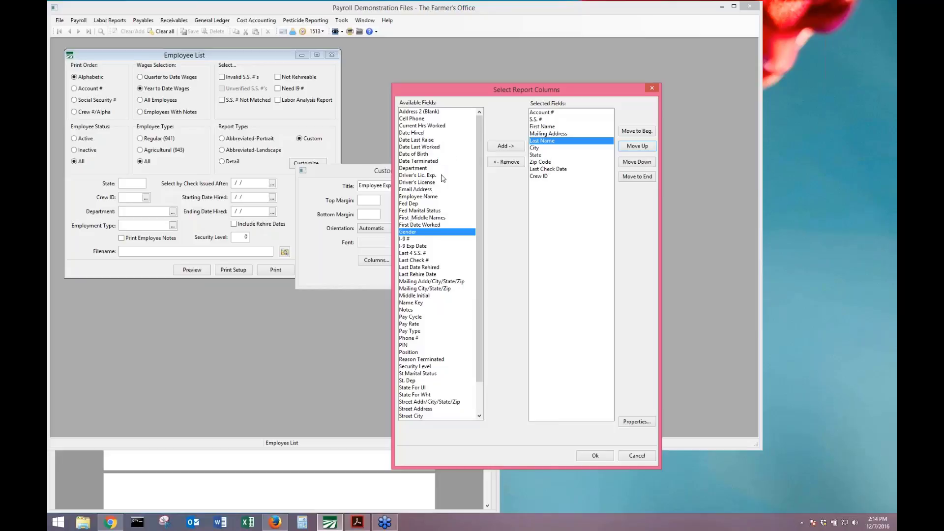
Add the I-9 # column directly below S.S. # and confirm the report columns.
left_click(424, 239)
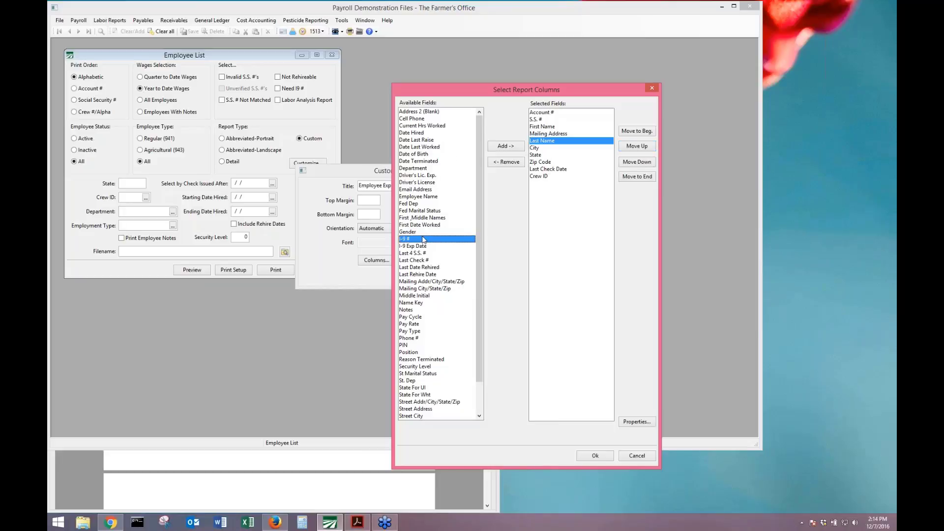
double_click(425, 241)
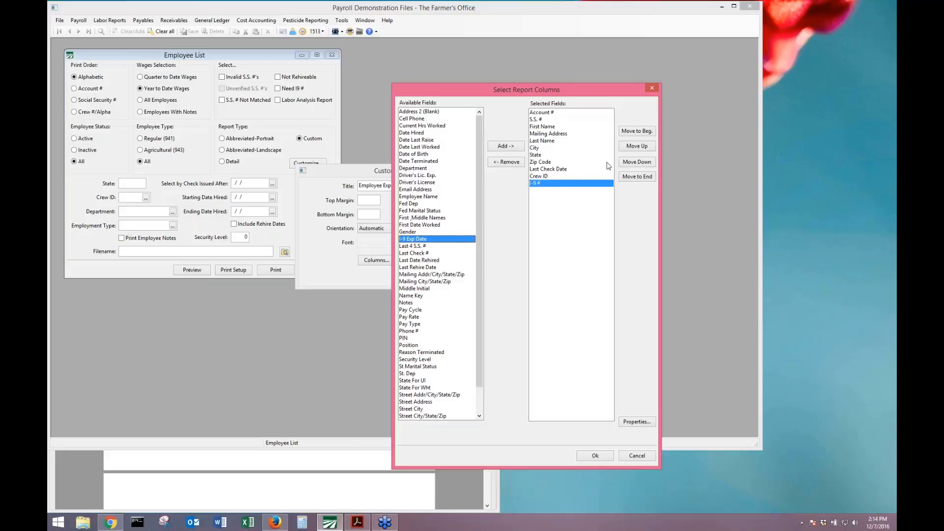
left_click(638, 147)
left_click(638, 147)
left_click(638, 147)
left_click(638, 147)
left_click(638, 148)
left_click(639, 148)
left_click(639, 148)
left_click(639, 148)
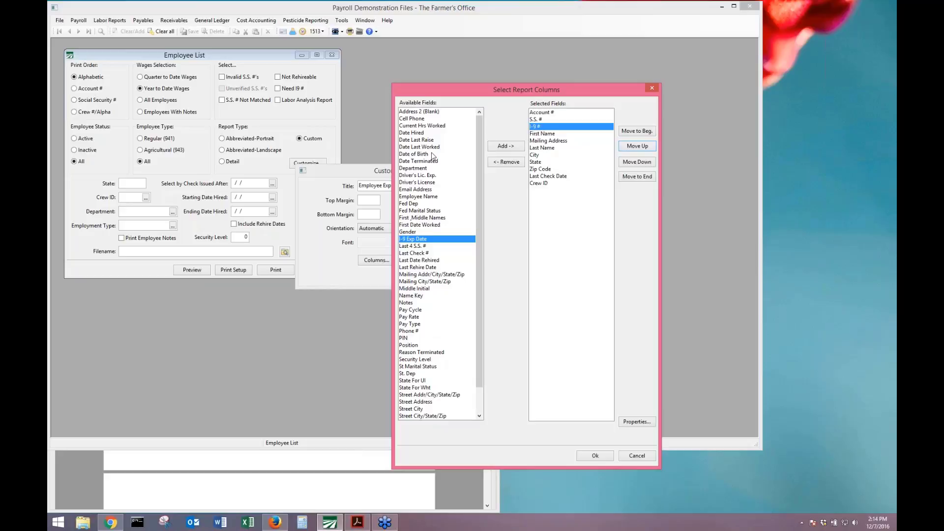
left_click(478, 408)
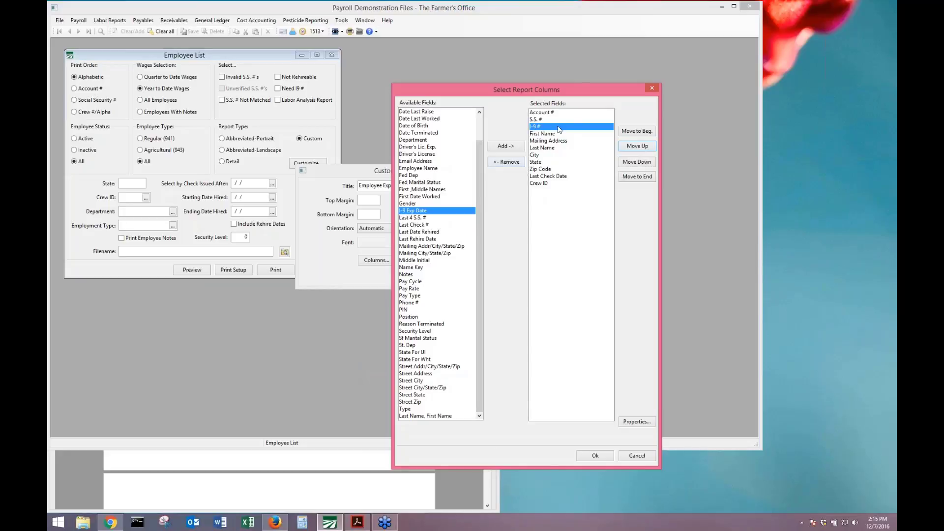
left_click(593, 456)
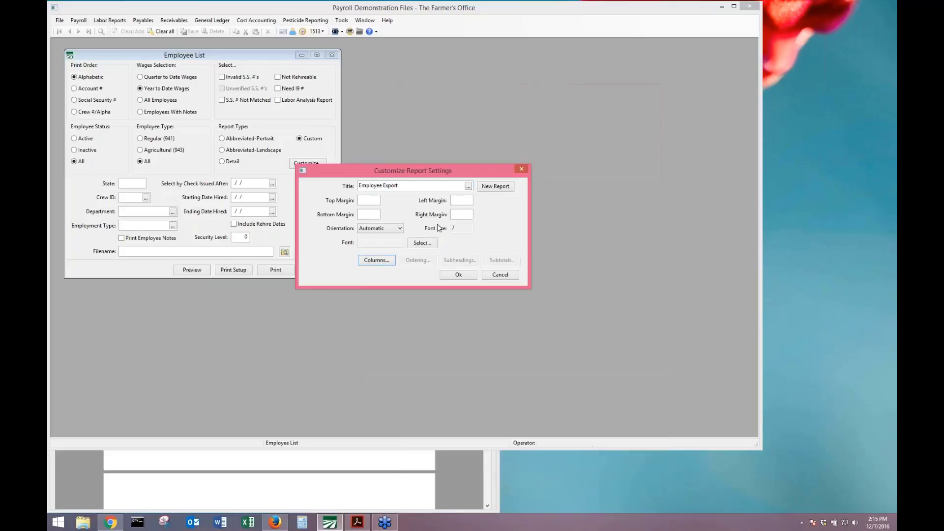
Save the export as 'Employee Export 12-7' and run the employee list export to Excel.
left_click(459, 275)
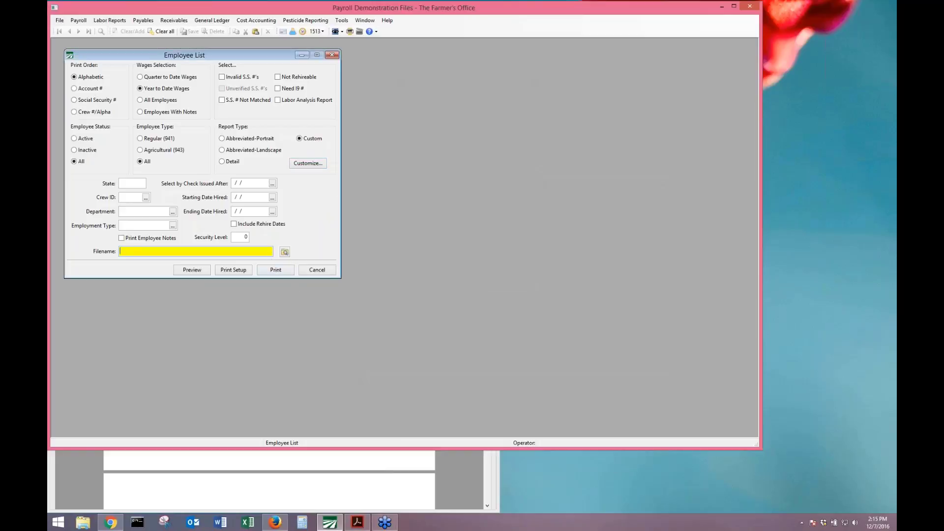
left_click(284, 252)
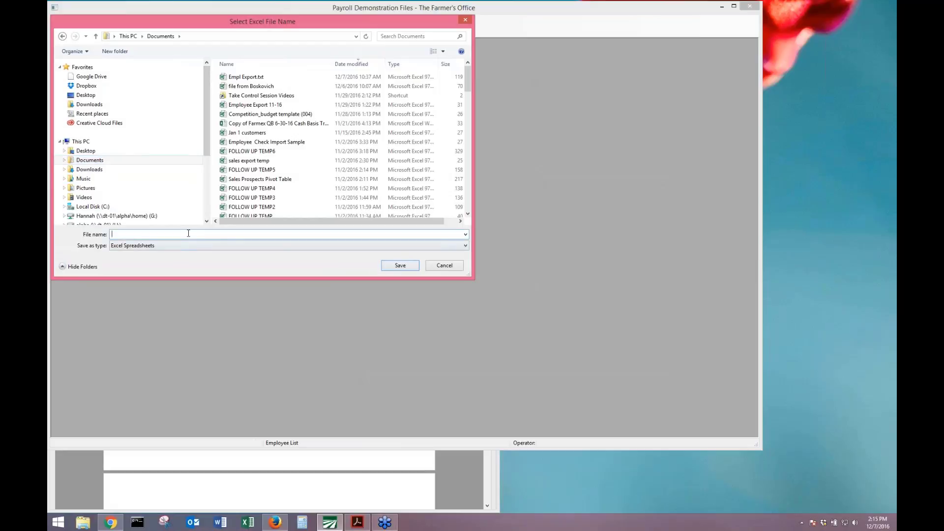
type("Exploymne")
key("BackSpace")
key("BackSpace")
key("BackSpace")
key("BackSpace")
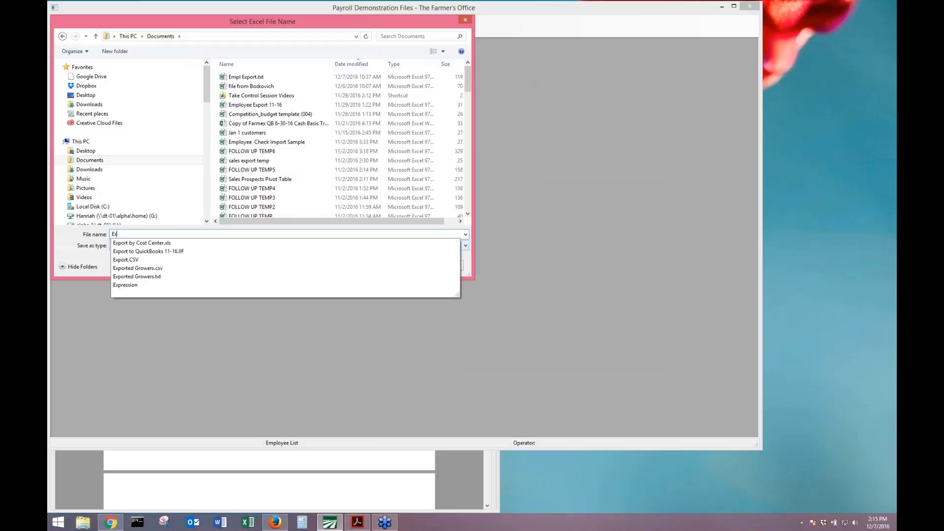
type("mployee E")
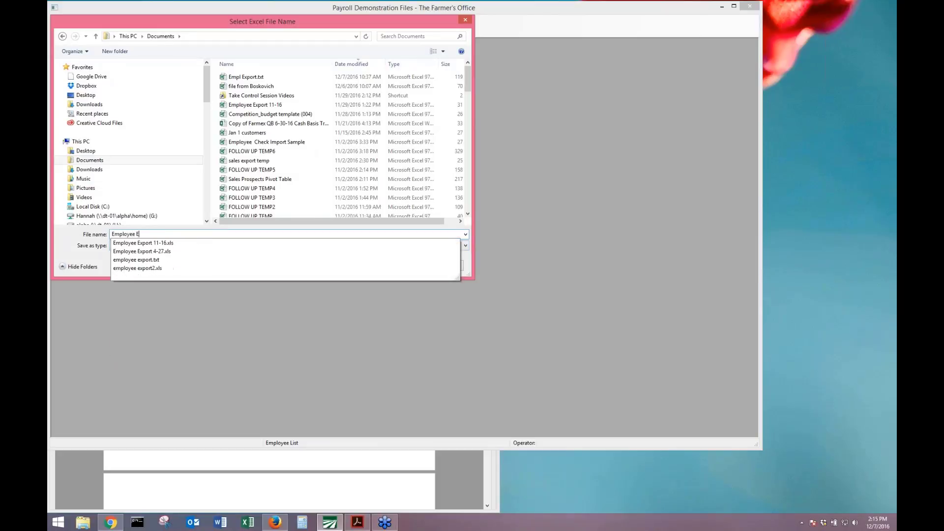
type("xport")
type("12")
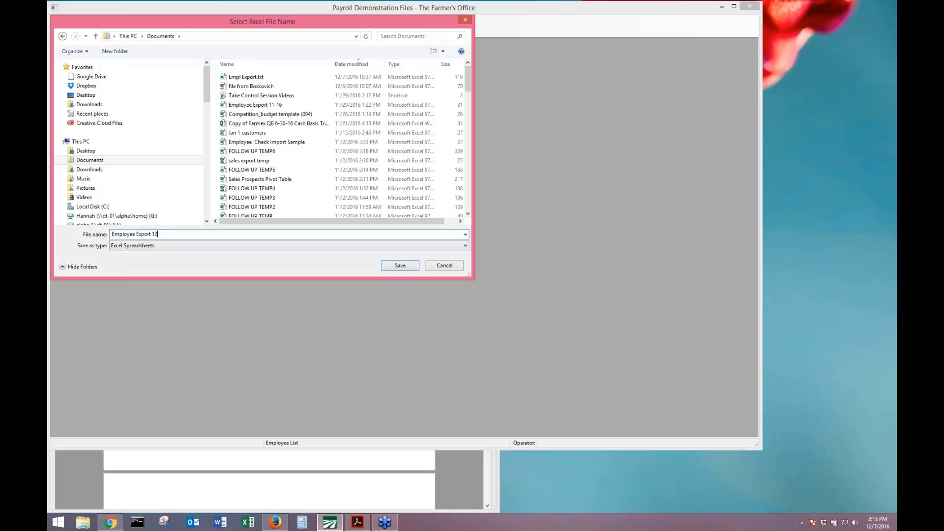
type("-7")
left_click(400, 267)
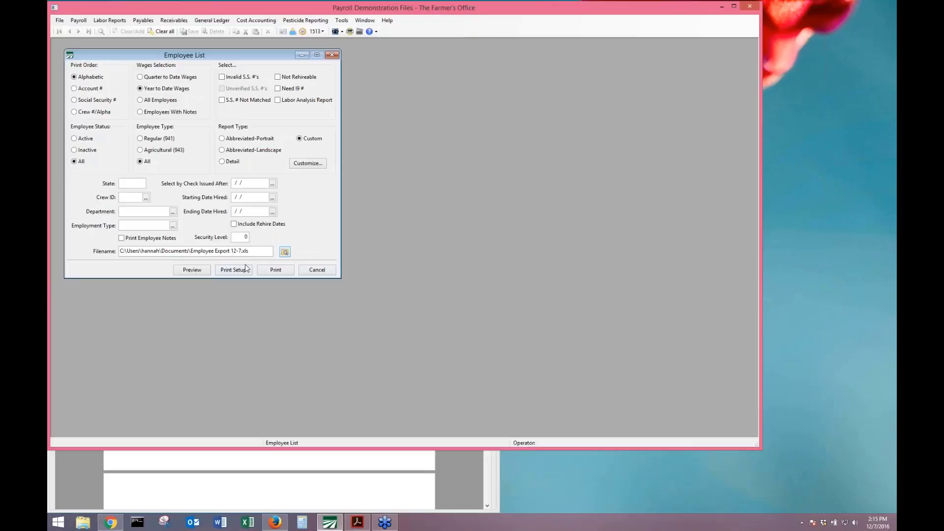
left_click(201, 273)
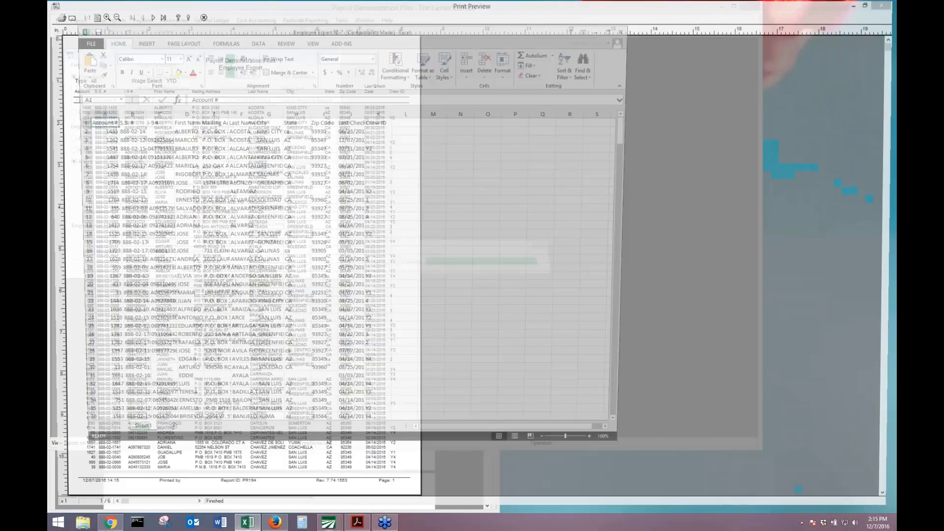
AutoFit columns E, J, B and D, then select the whole employee data range.
left_click(219, 132)
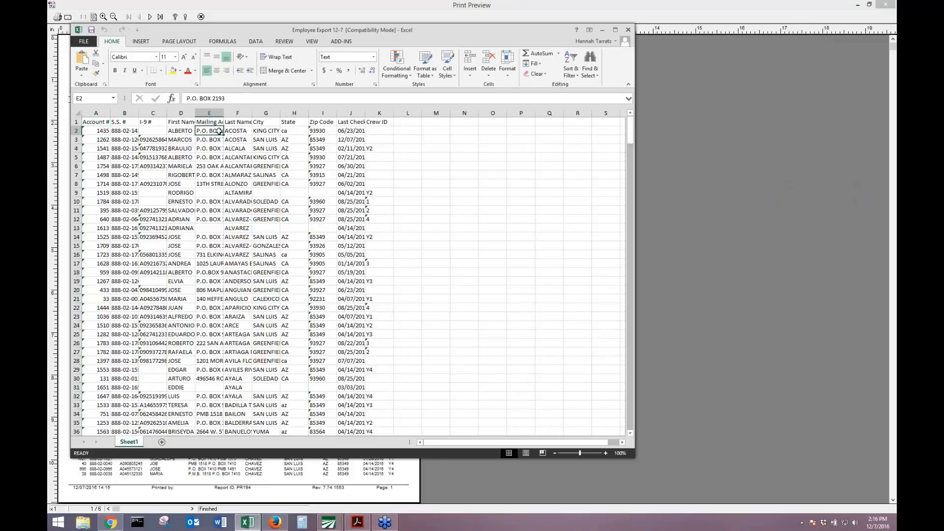
double_click(224, 113)
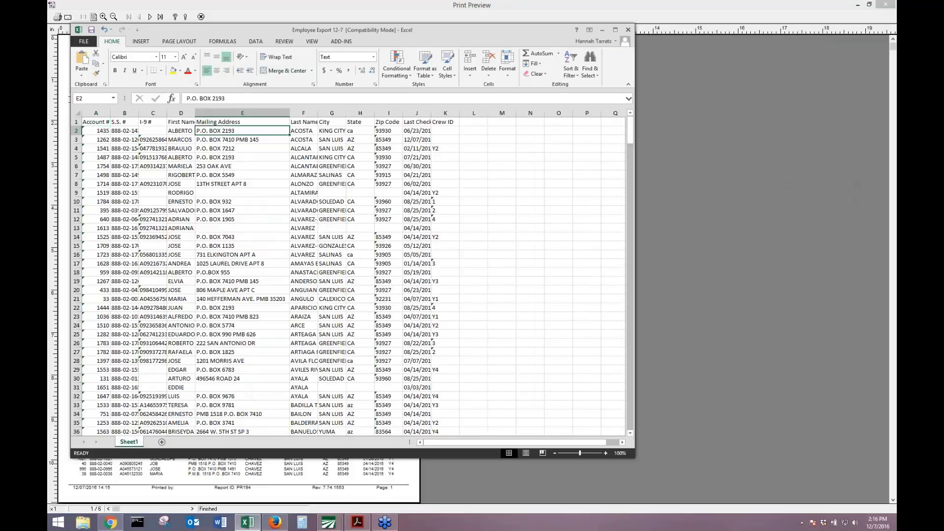
double_click(431, 113)
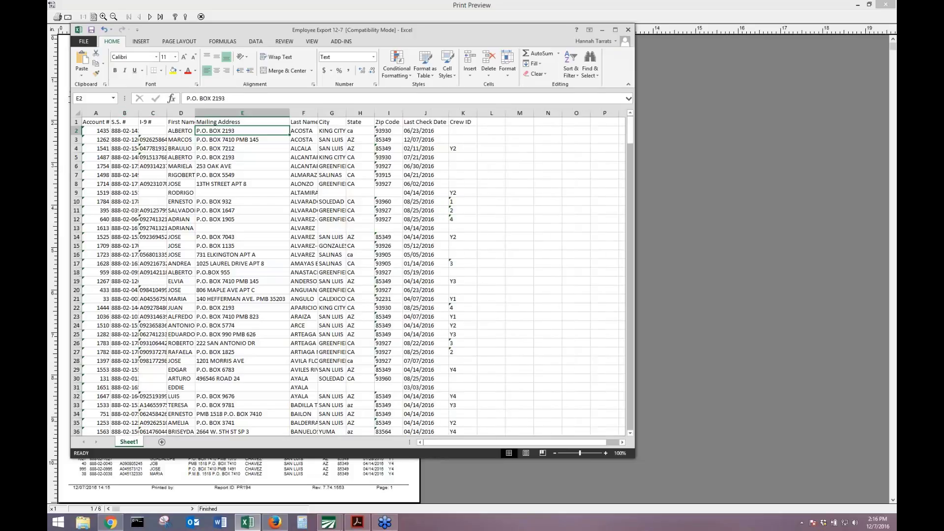
double_click(139, 113)
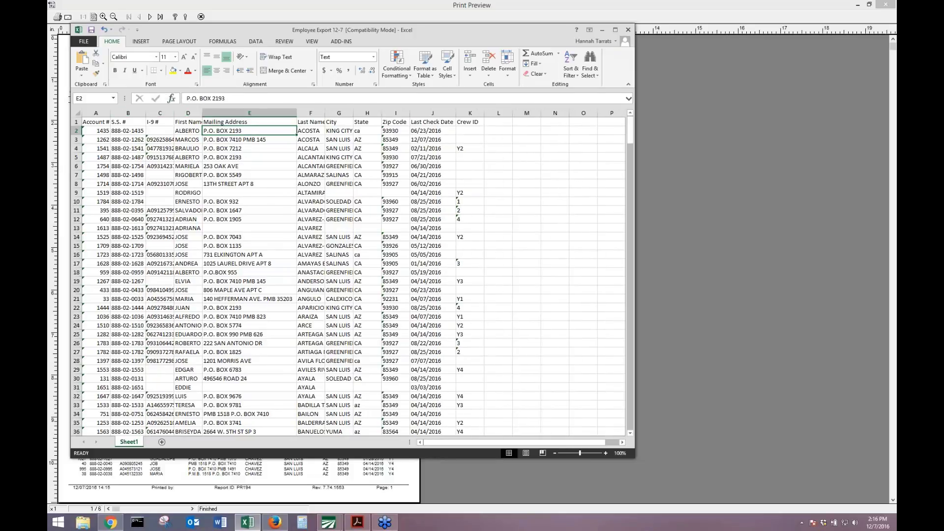
double_click(201, 113)
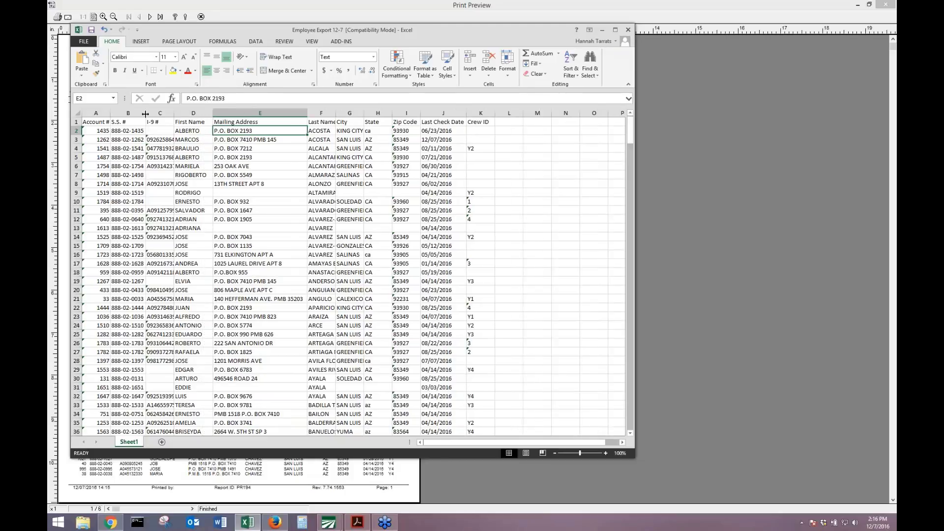
left_click(164, 125)
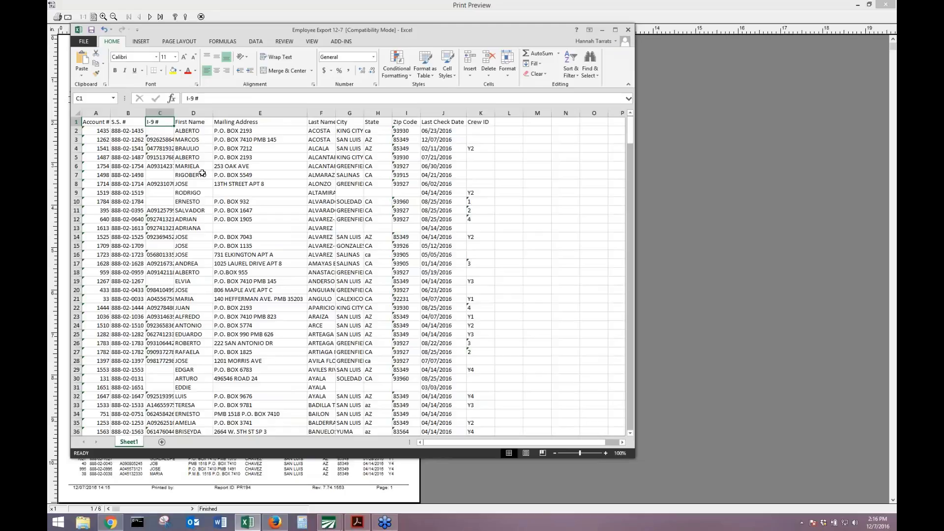
key("ctrl+a")
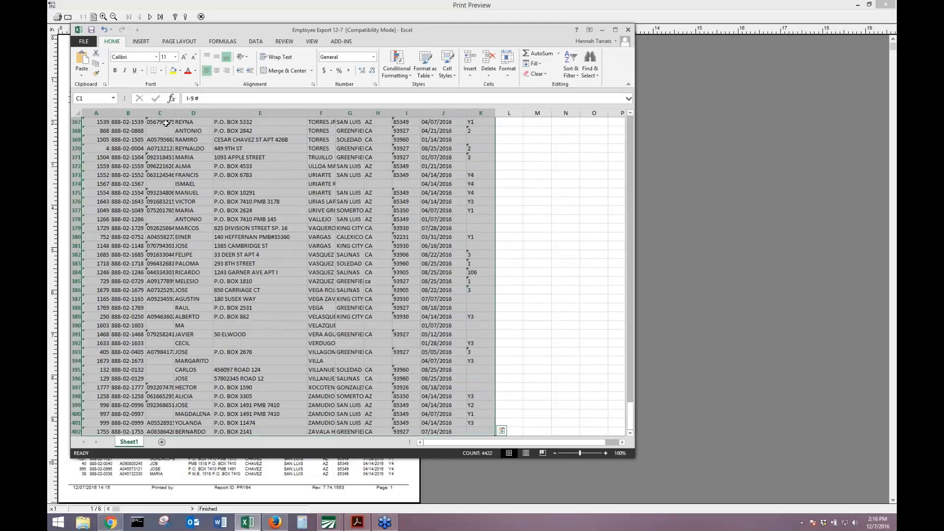
Sort the employee rows by I-9 # A to Z, treating text-stored numbers as numbers.
left_click(261, 42)
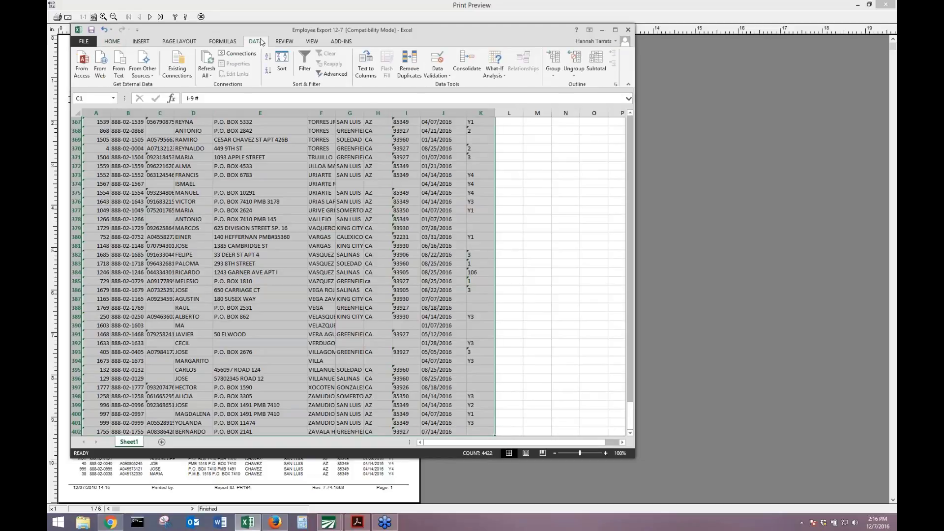
left_click(283, 63)
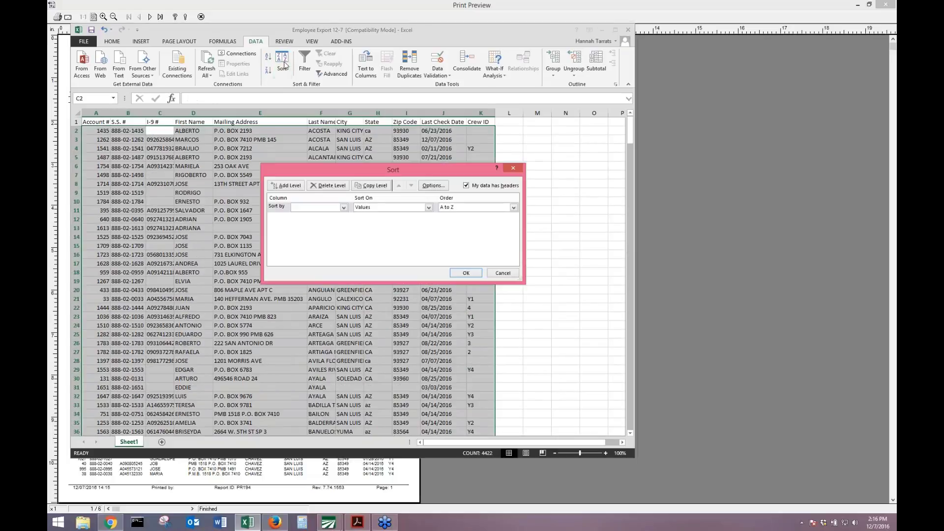
left_click(343, 207)
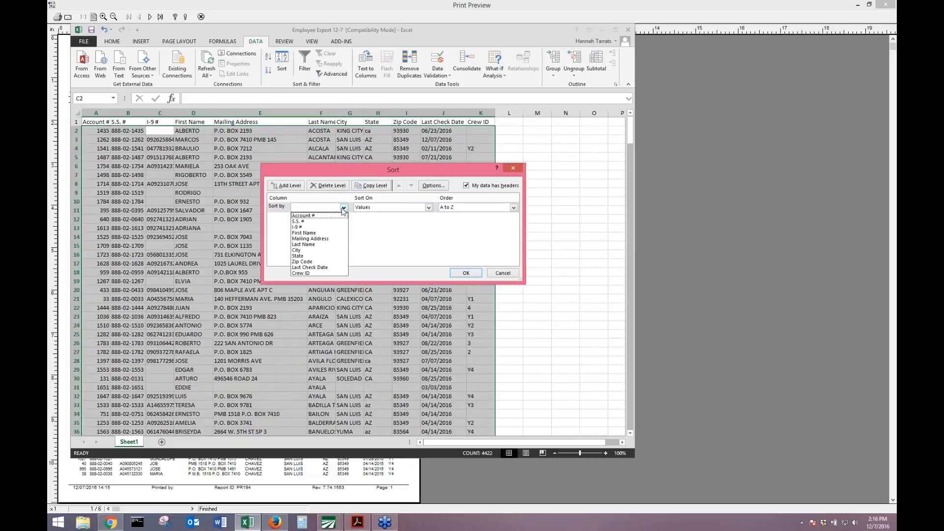
left_click(320, 227)
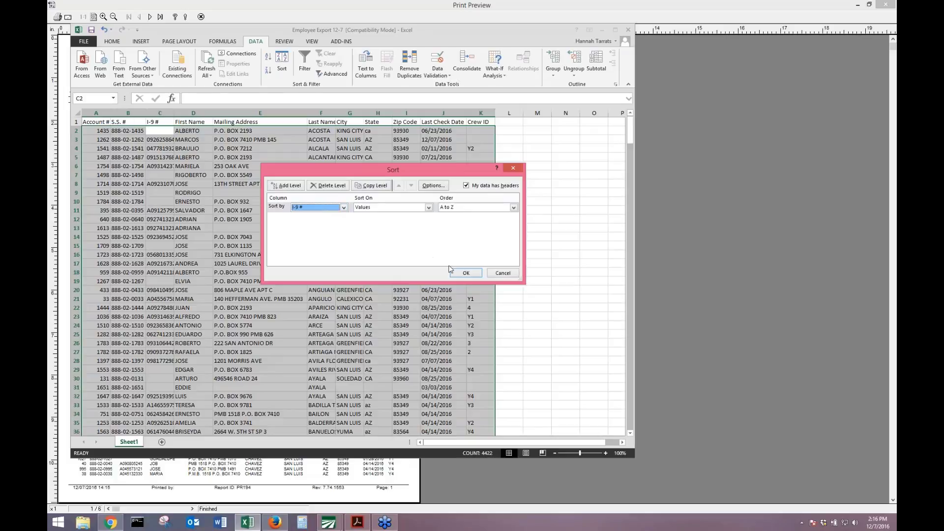
left_click(462, 273)
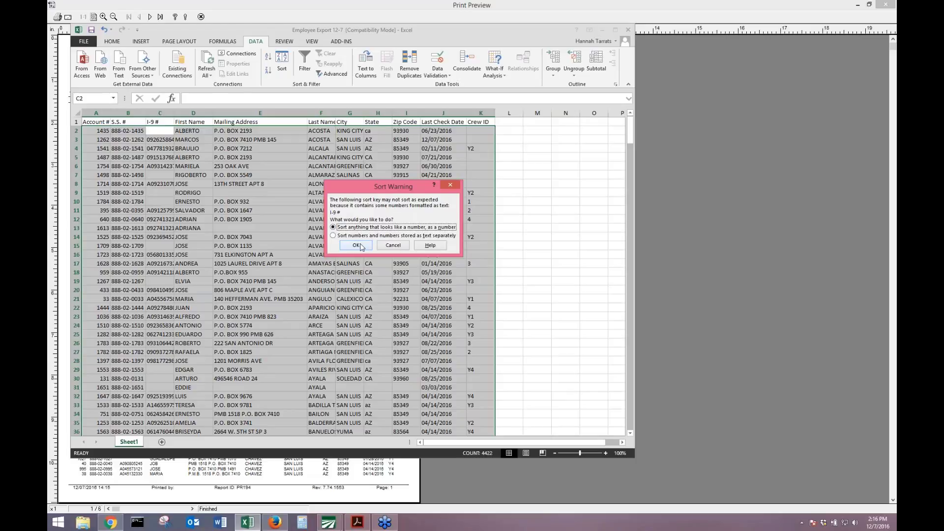
left_click(361, 246)
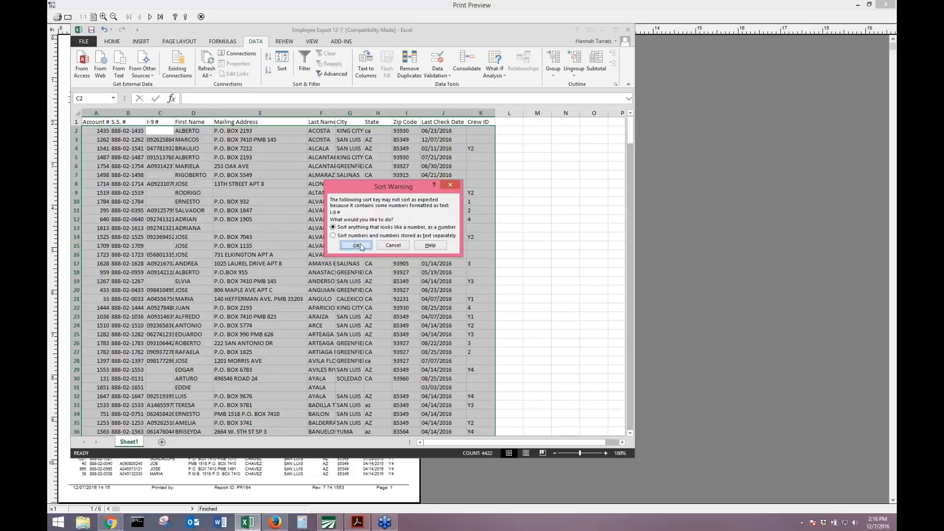
key("Down")
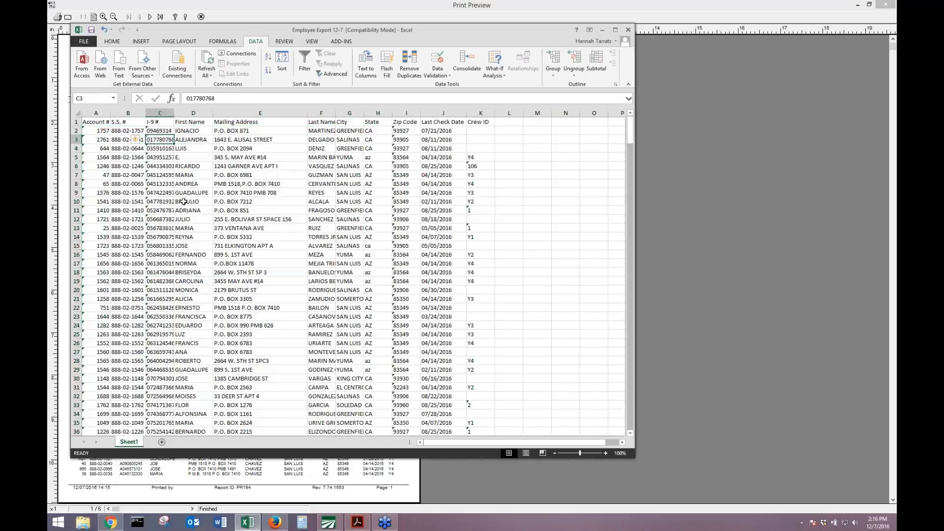
scroll(182, 210, "down", 13)
scroll(181, 211, "down", 18)
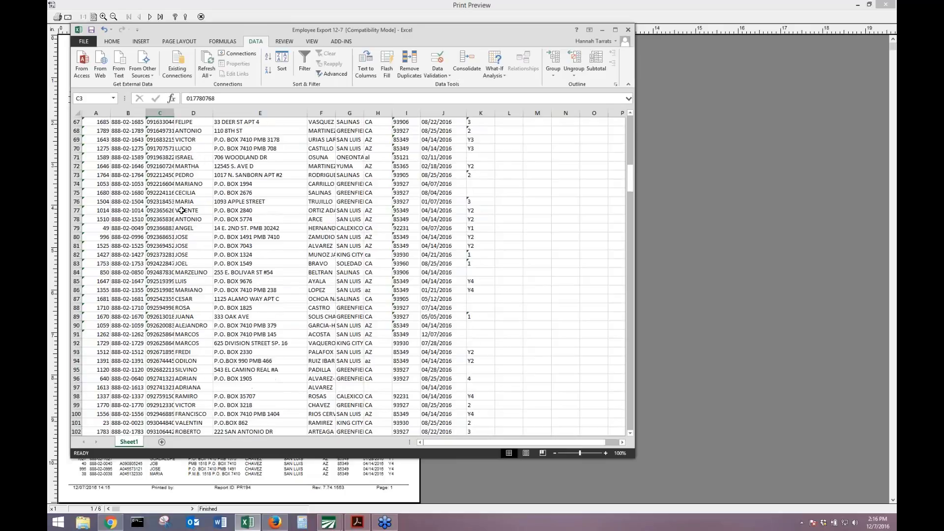
scroll(176, 202, "up", 20)
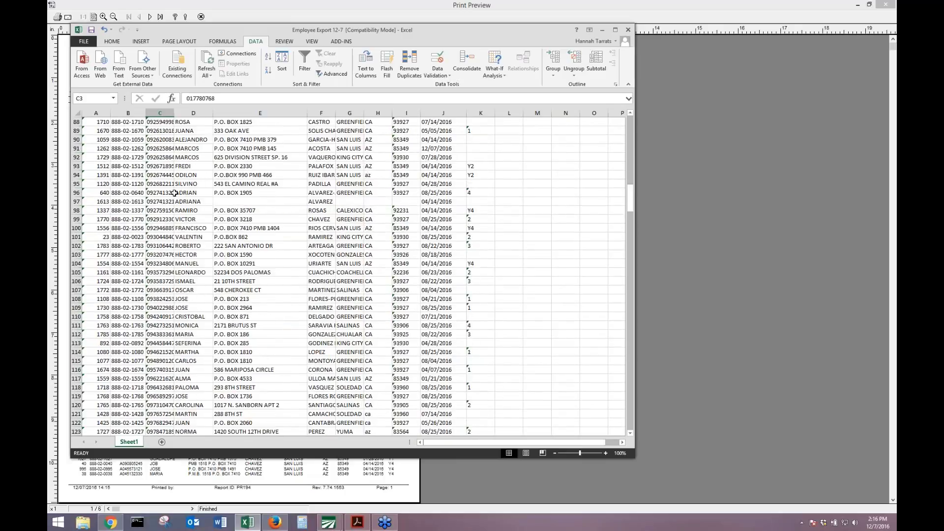
scroll(161, 156, "up", 4)
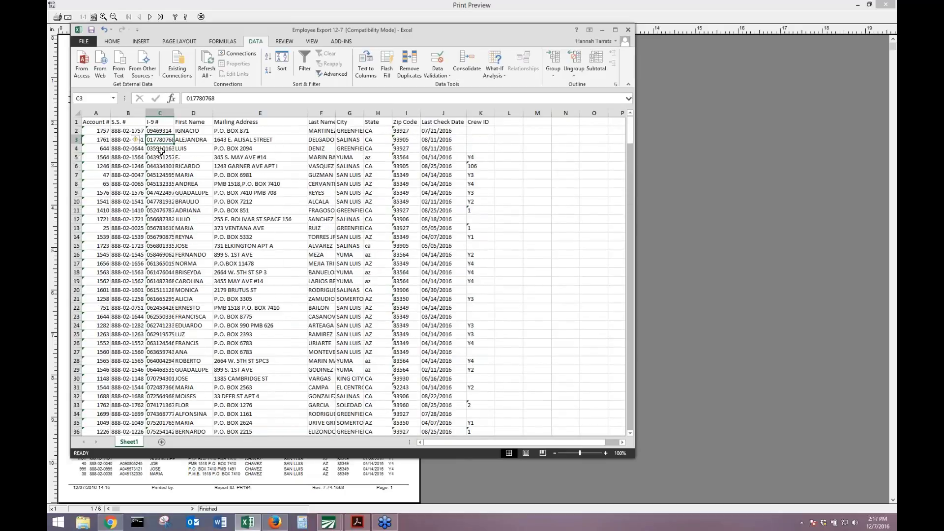
Highlight duplicate values in column C (I-9 #) with Light Red Fill and Dark Red Text.
left_click(153, 110)
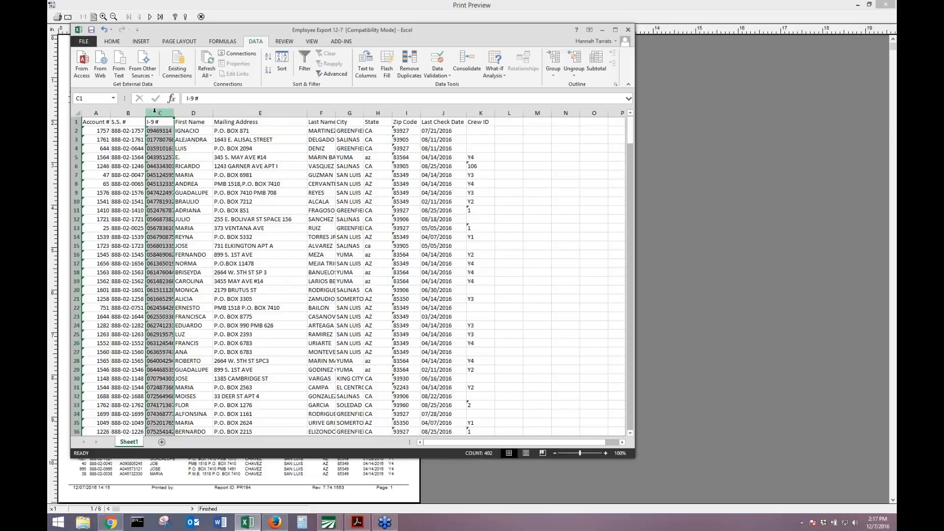
left_click(112, 41)
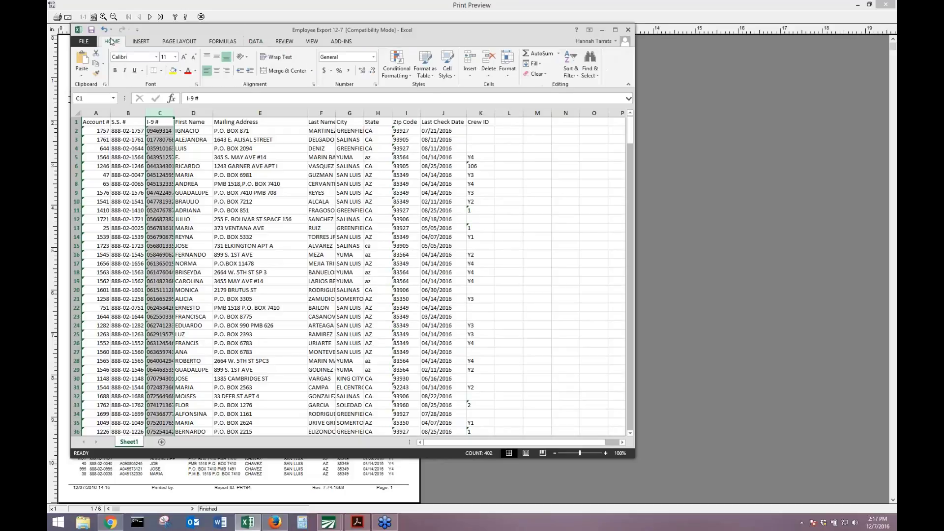
left_click(409, 76)
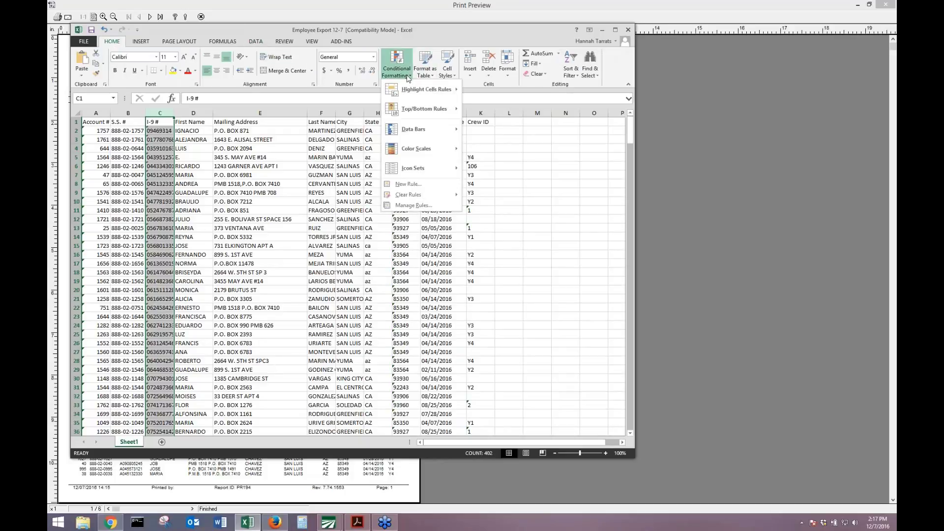
mouse_move(436, 91)
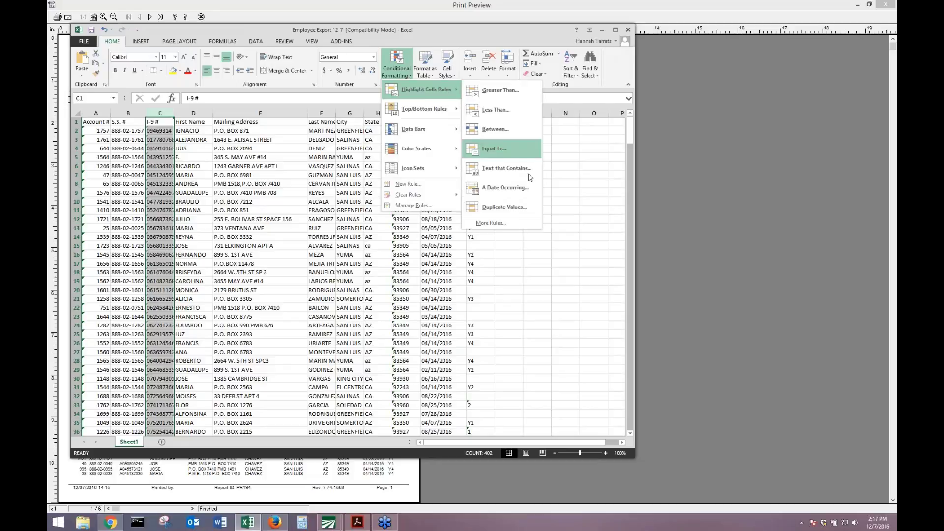
left_click(520, 209)
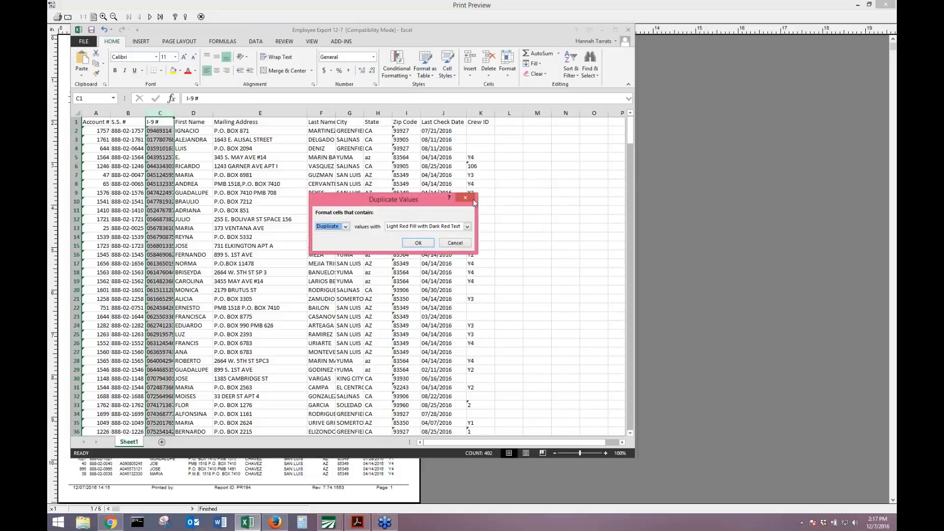
left_click(437, 227)
left_click(428, 235)
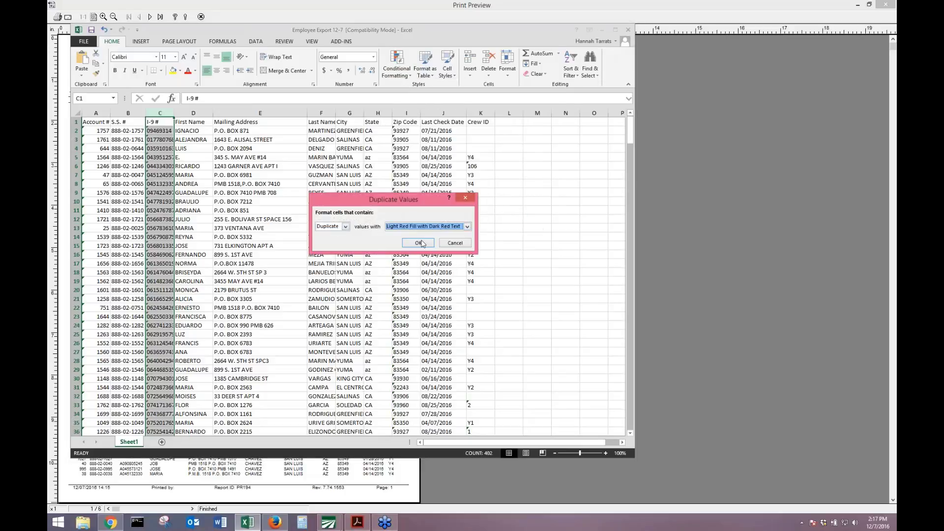
left_click(423, 244)
left_click(153, 246)
scroll(154, 246, "down", 20)
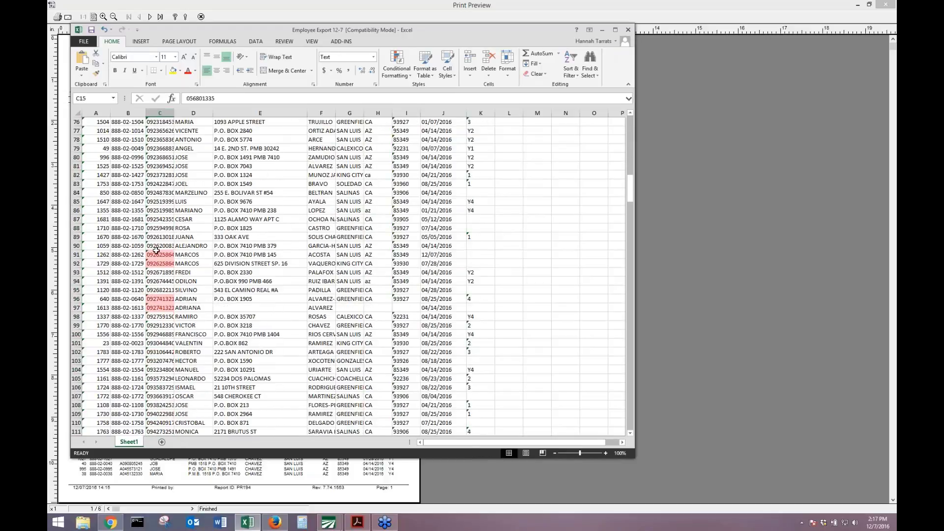
AutoFit the I-9 # column and inspect the duplicate MARCOS and ADRIAN rows 91–97.
left_click_drag(158, 255, 157, 263)
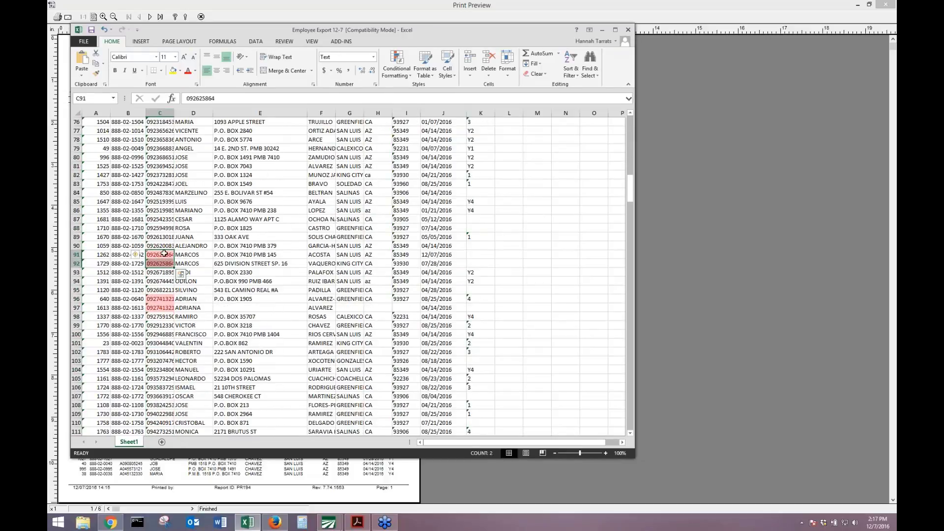
double_click(174, 113)
left_click_drag(202, 254, 203, 264)
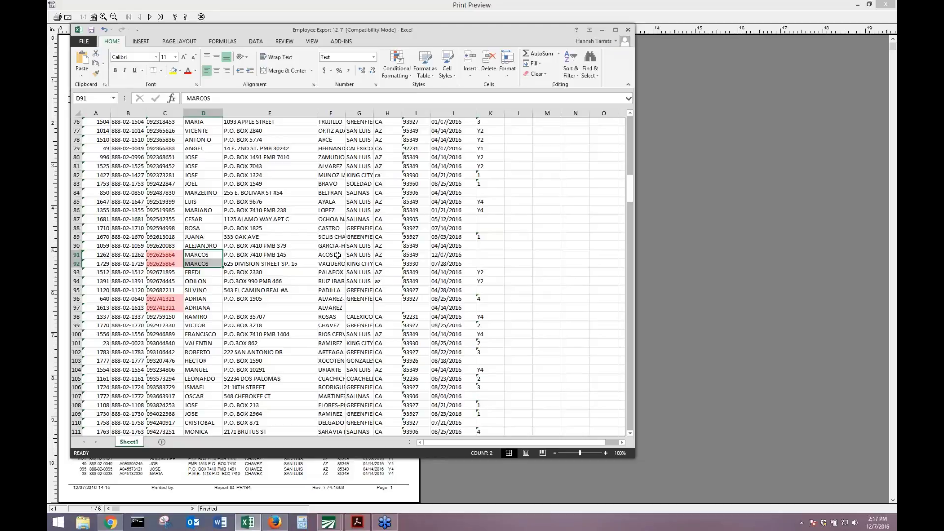
left_click(203, 255)
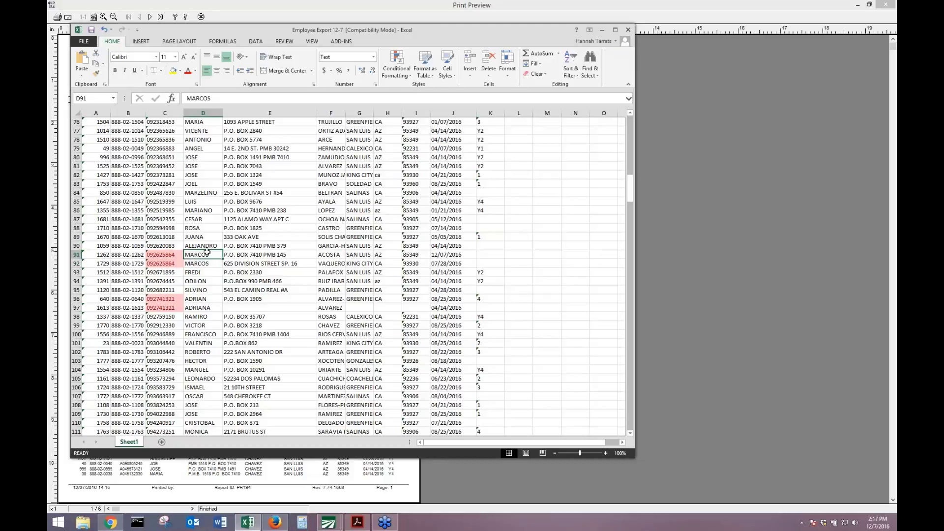
left_click(206, 301)
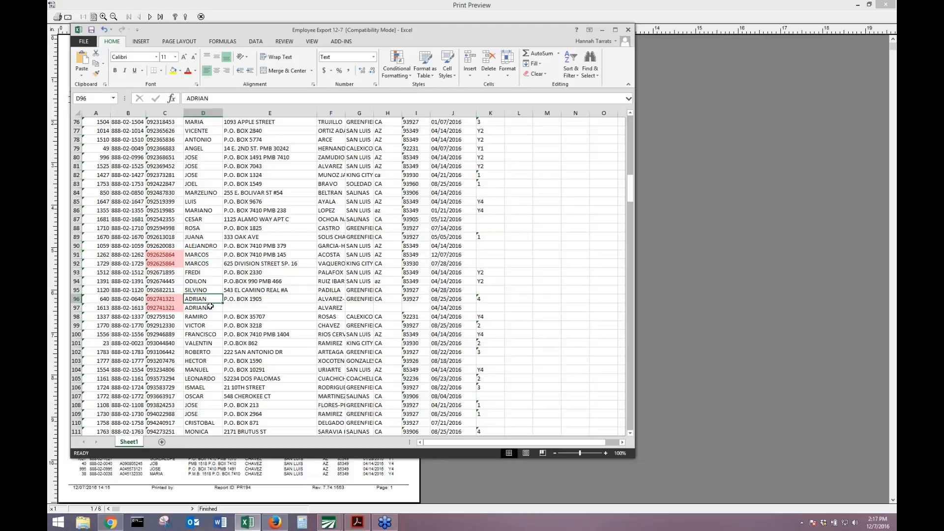
left_click(211, 307)
left_click(231, 300)
left_click(246, 307)
left_click_drag(246, 307, 428, 309)
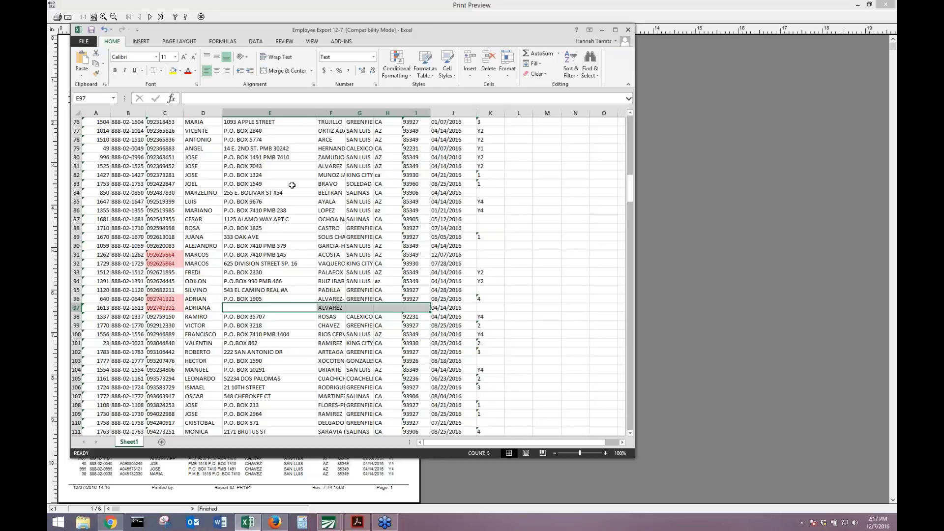
AutoFit the City column, select the Last Name column, and minimize the workbook.
left_click_drag(346, 111, 346, 111)
double_click(374, 112)
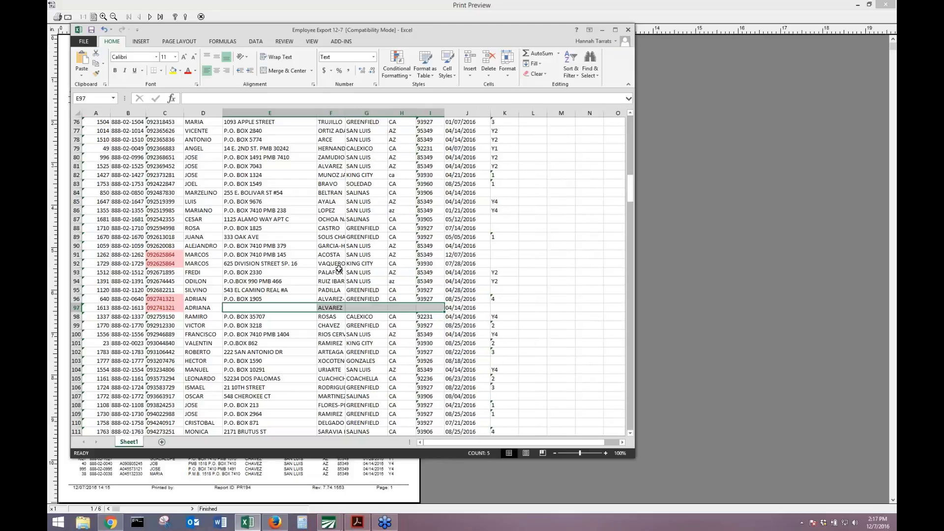
left_click(330, 113)
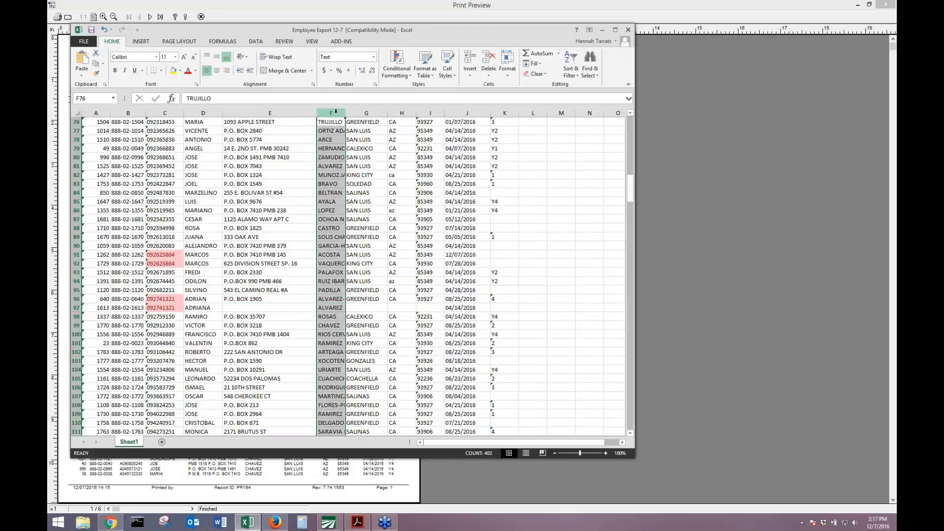
left_click(888, 260)
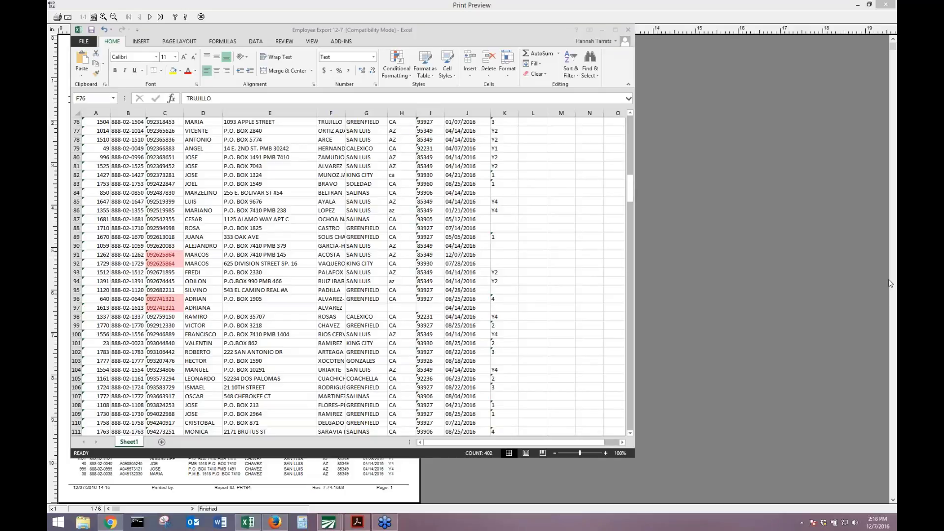
left_click(604, 30)
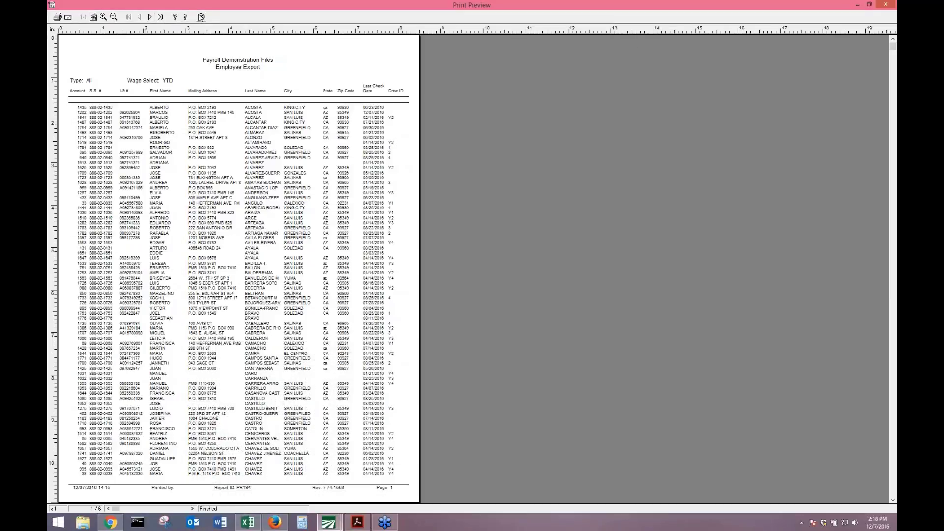
Close the preview, view an employee's City/State/Zip editor, cancel it, and close Employees.
left_click(200, 17)
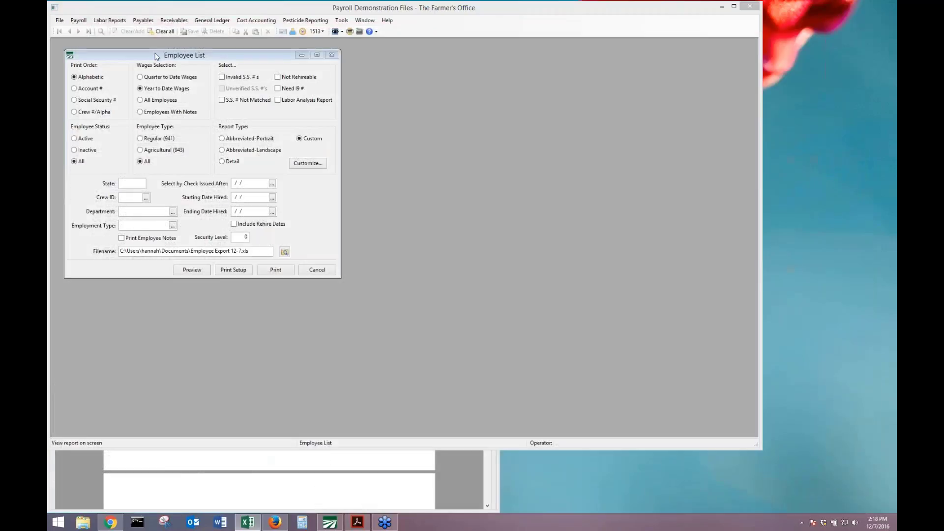
left_click(79, 21)
left_click(93, 28)
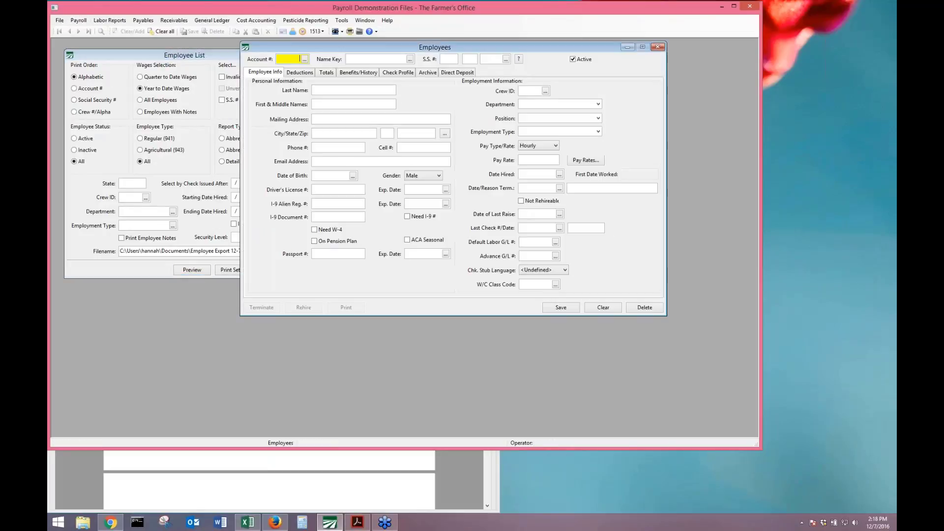
left_click(444, 133)
left_click(618, 192)
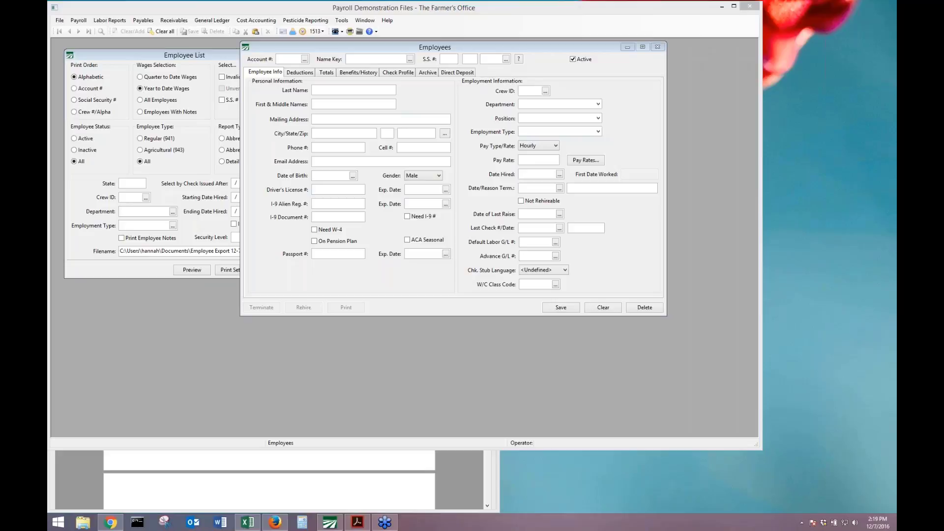
left_click(657, 46)
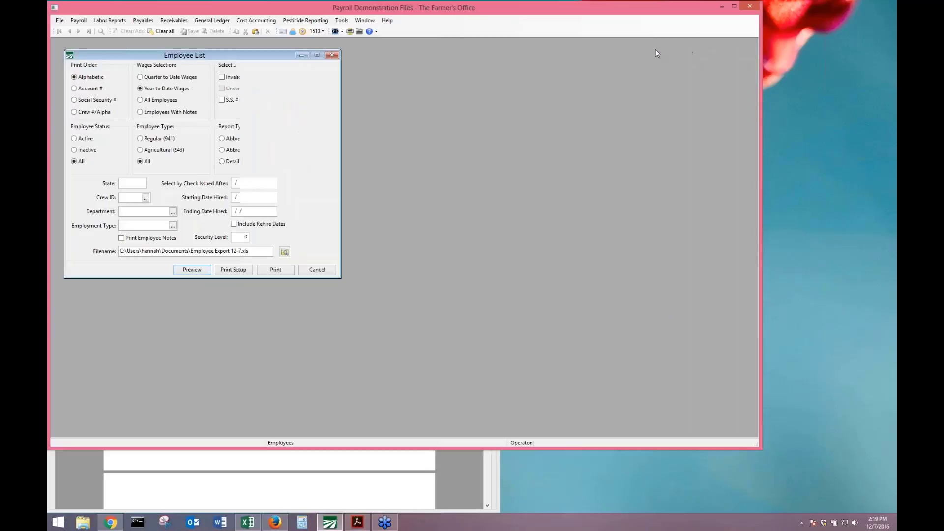
Check Invalid S.S. #'s and preview, dismissing the export error and reload prompt.
left_click(237, 80)
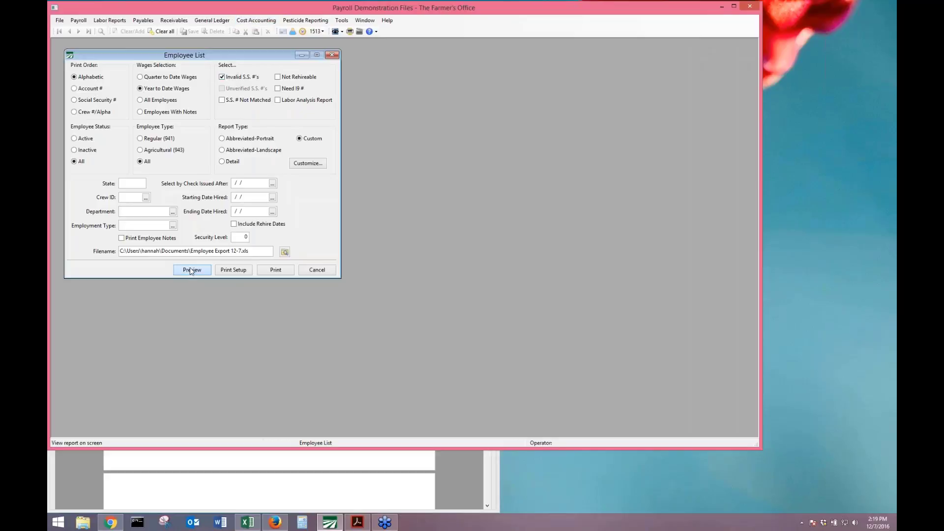
left_click(191, 270)
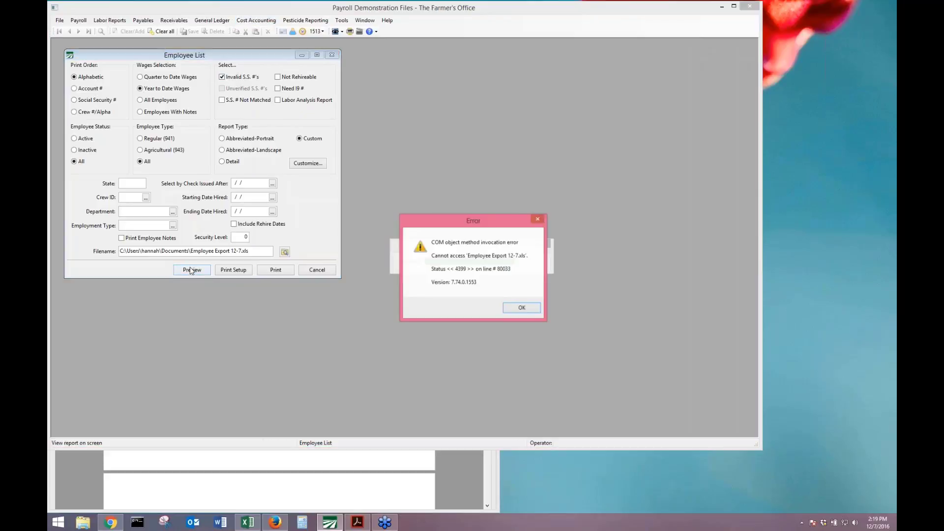
left_click(522, 308)
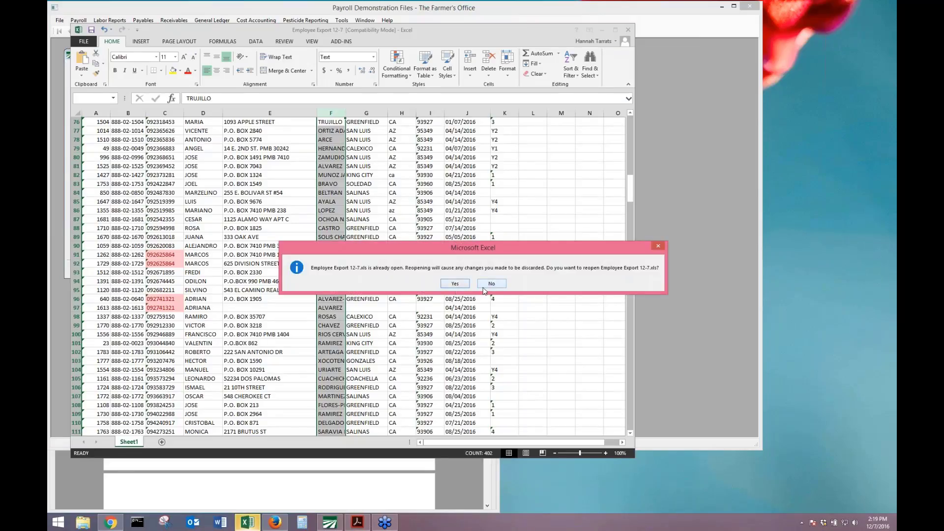
left_click(456, 285)
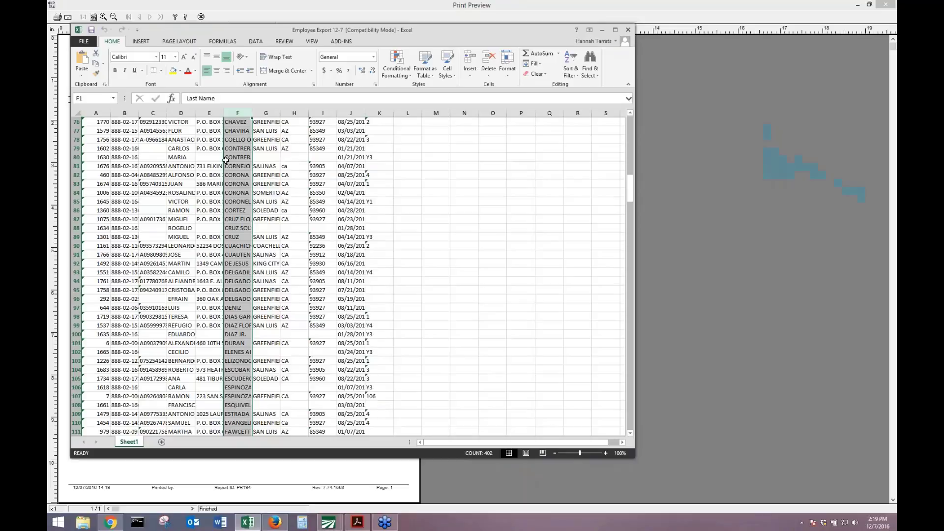
left_click(363, 21)
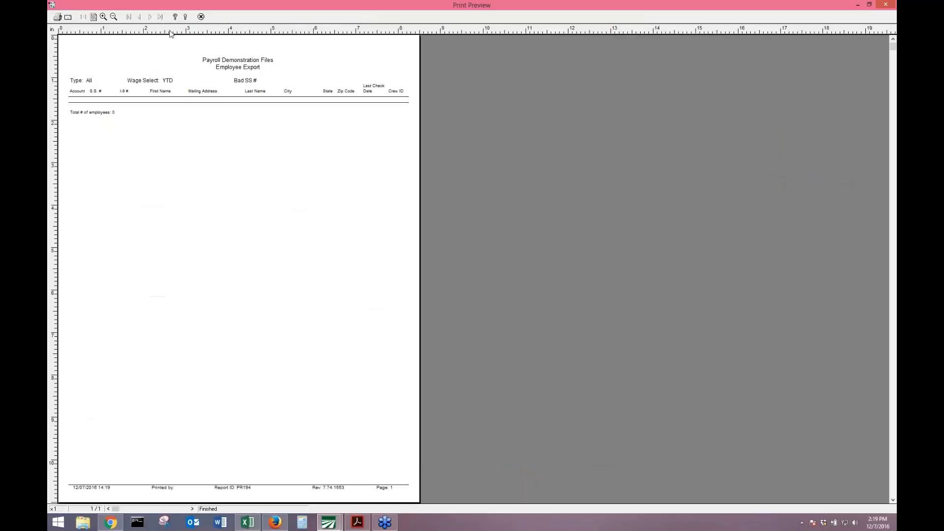
left_click(201, 17)
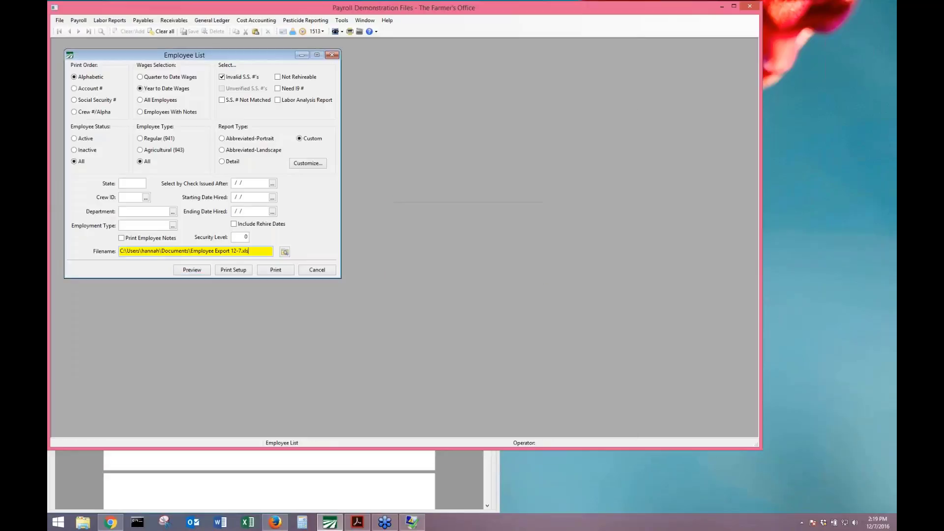
Clear the export filename and preview the invalid S.S. # report again, showing 0 employees.
key("shift+Home")
key("BackSpace")
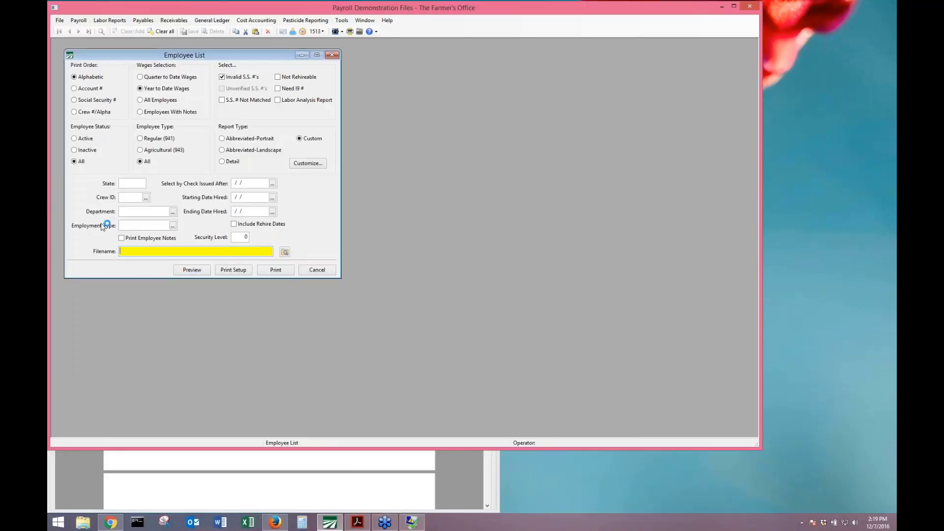
left_click(256, 78)
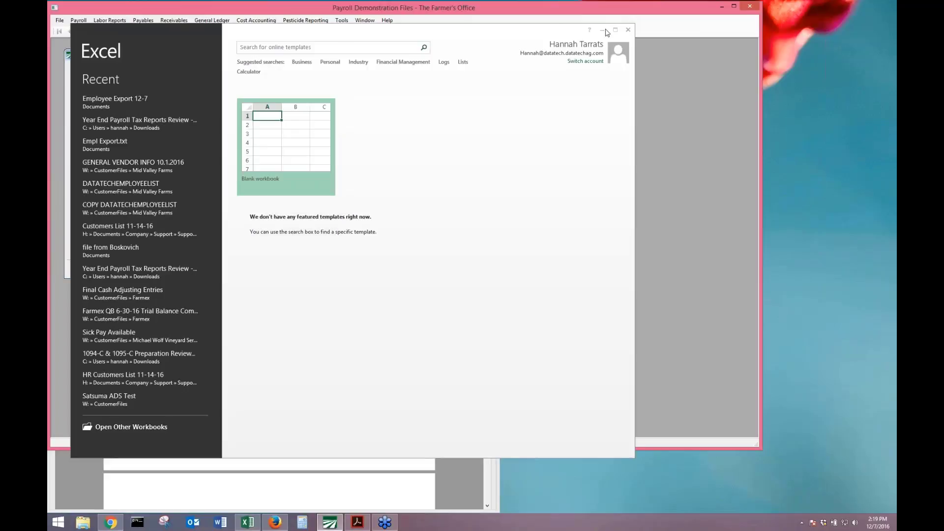
left_click(627, 30)
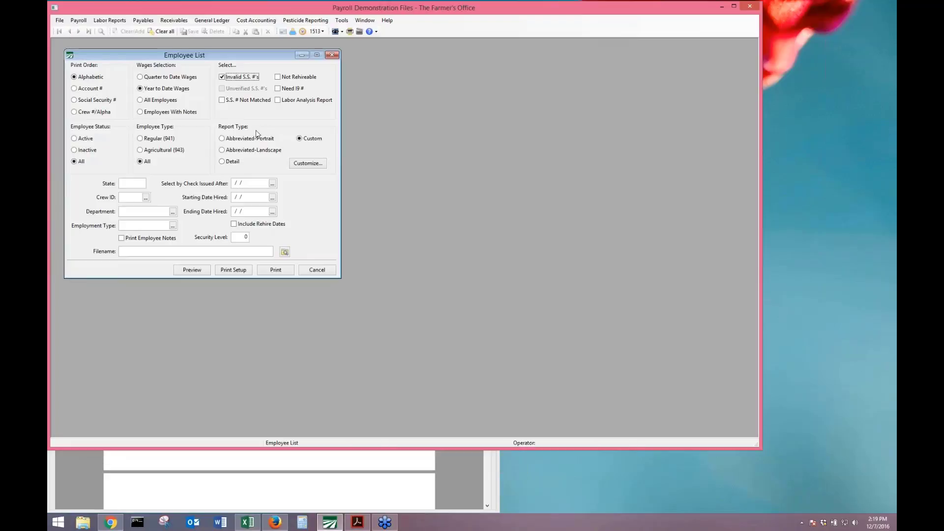
left_click(181, 272)
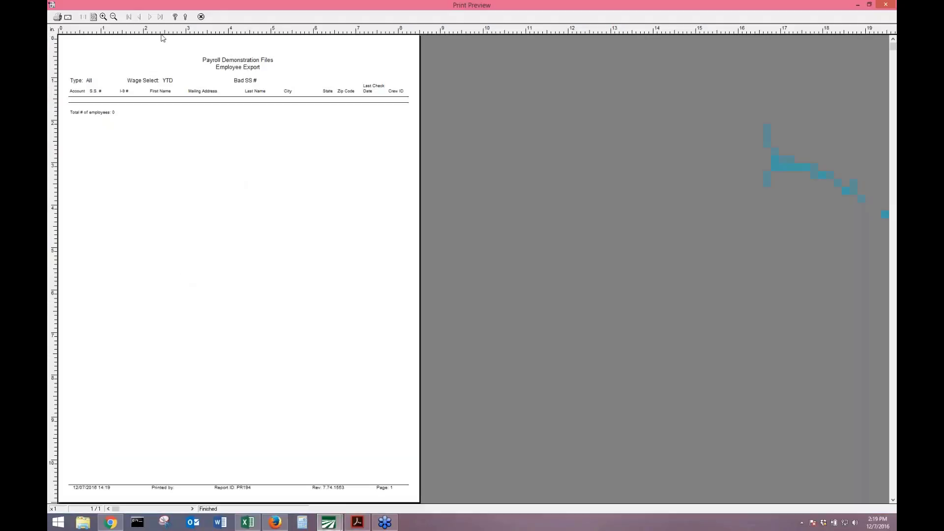
left_click(201, 17)
Adjust the wage selection, toggle the invalid S.S. # filter back on, and switch to Excel.
left_click(164, 77)
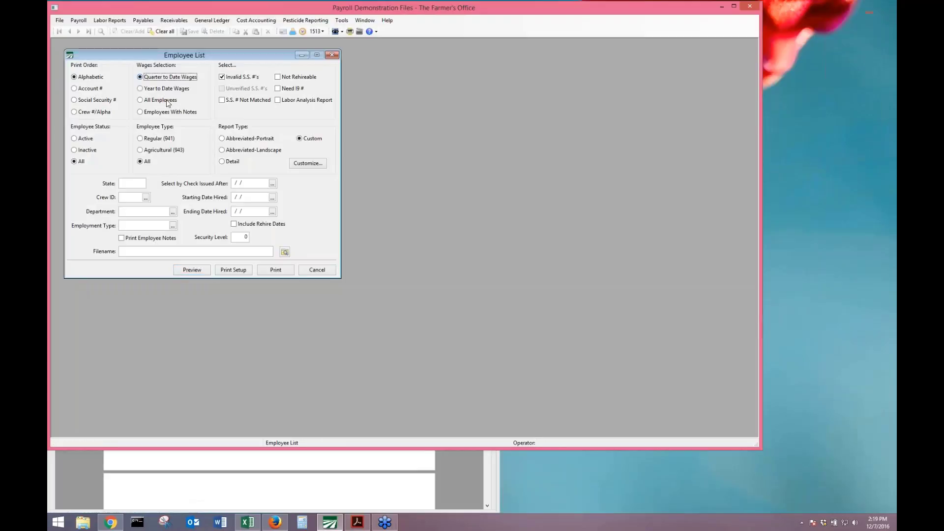
left_click(162, 101)
left_click(248, 77)
left_click(240, 77)
left_click(243, 523)
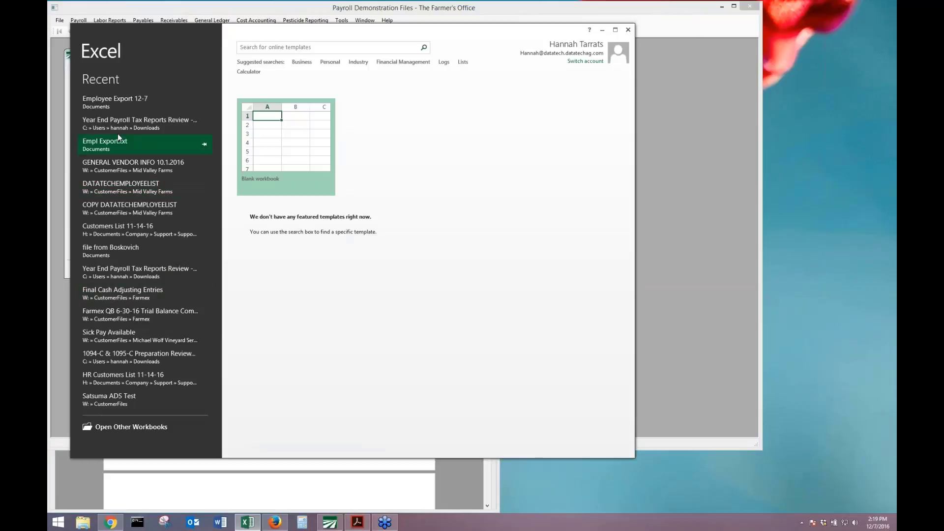
Open Employee Export 12-7 and AutoFit Mailing Address, Last Name, City and Last Check Date columns.
left_click(118, 105)
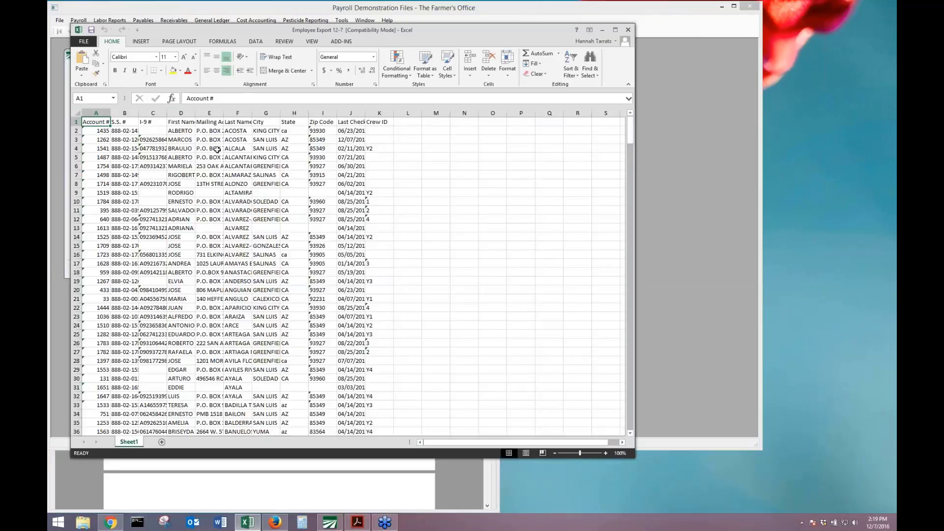
double_click(224, 113)
double_click(318, 113)
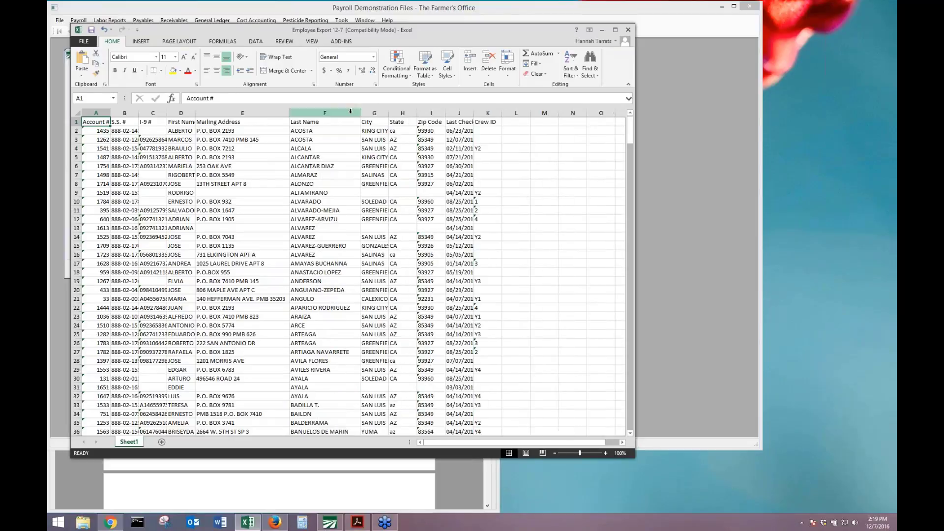
double_click(389, 110)
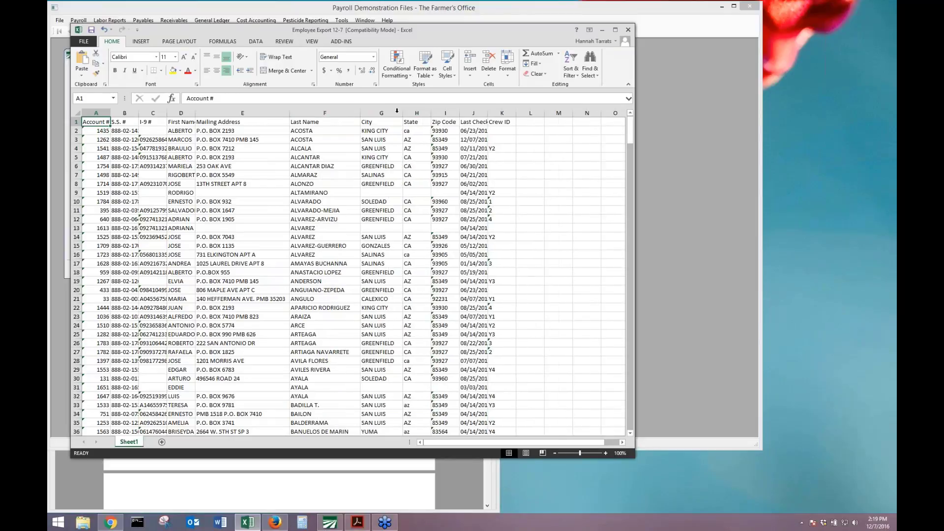
double_click(488, 112)
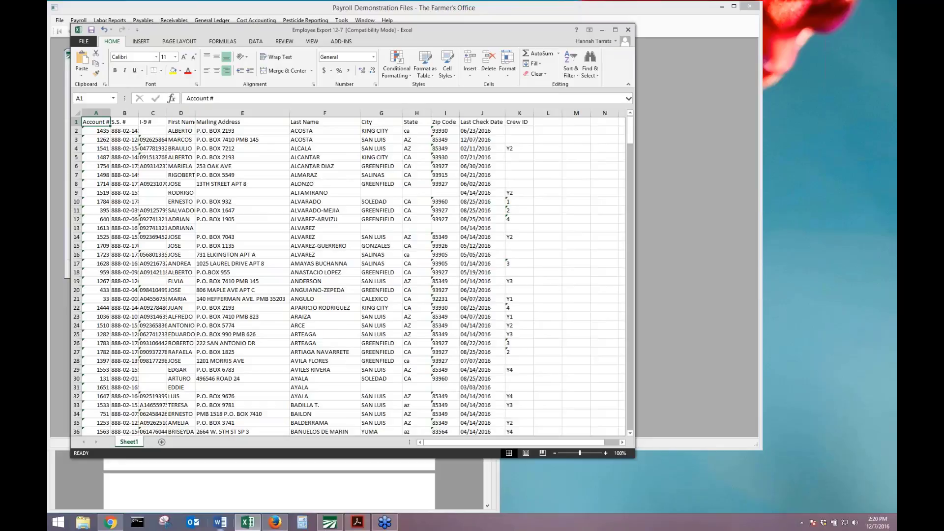
left_click(274, 497)
scroll(274, 497, "down", 10)
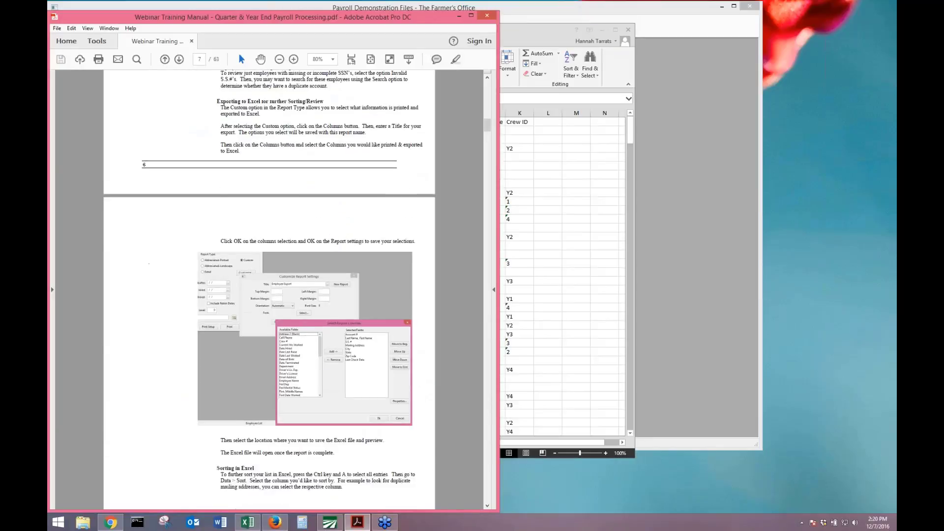
Scroll the manual to page 9, Move Payroll Checks.
scroll(274, 497, "down", 10)
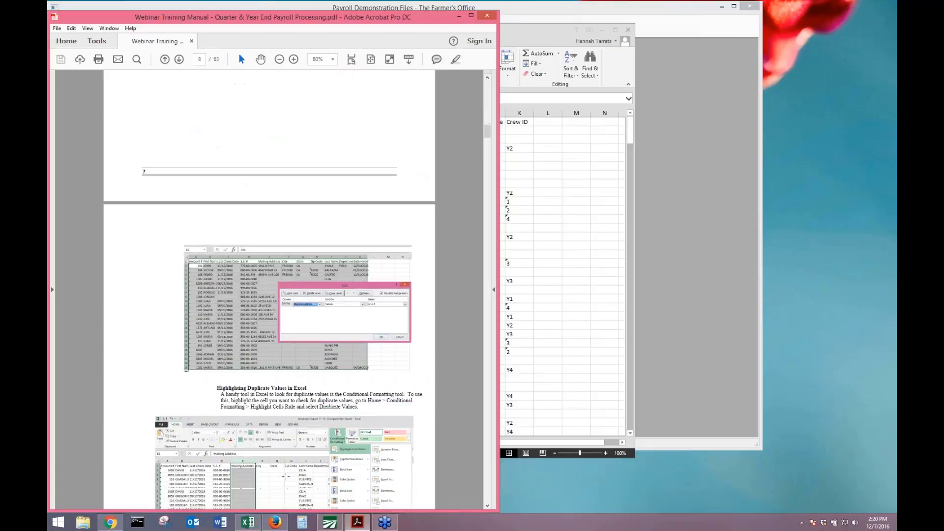
scroll(285, 476, "down", 3)
scroll(170, 219, "down", 4)
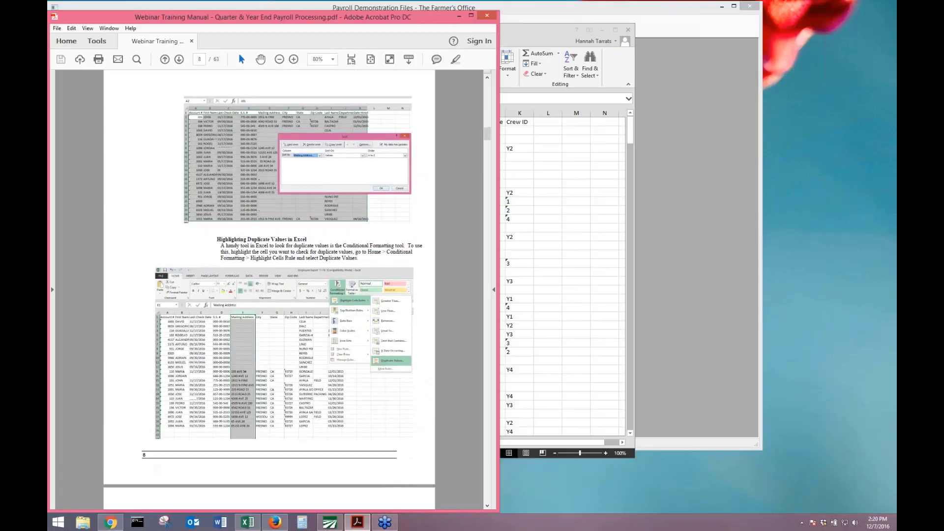
scroll(218, 238, "down", 7)
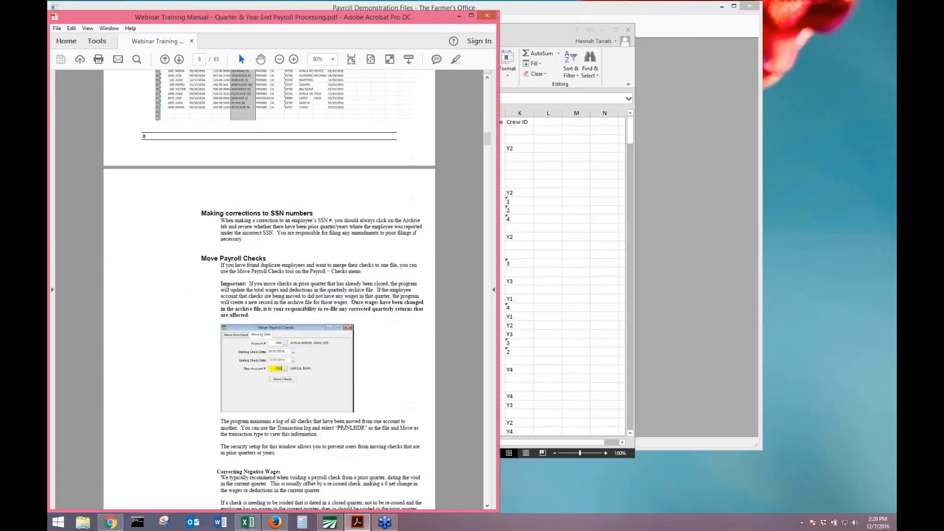
scroll(269, 289, "down", 3)
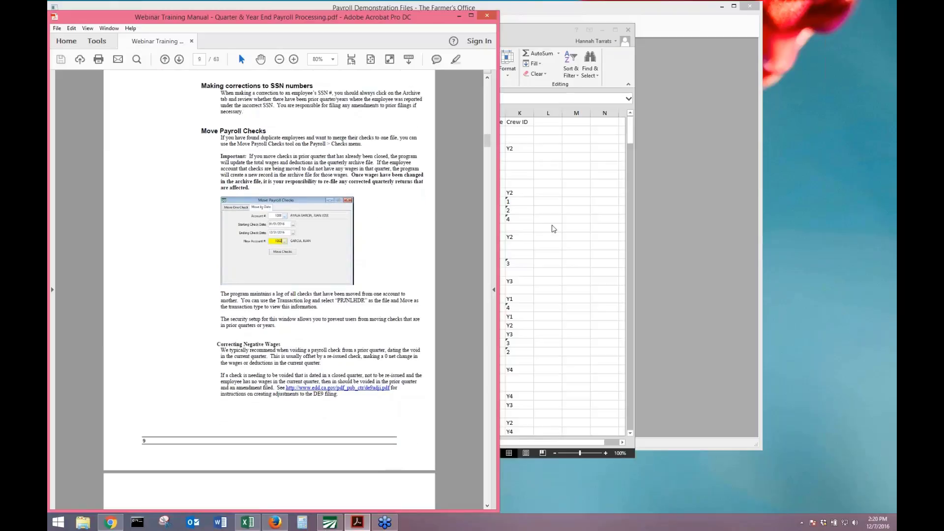
Close the Excel export without saving and close the Employee List dialog.
left_click(541, 185)
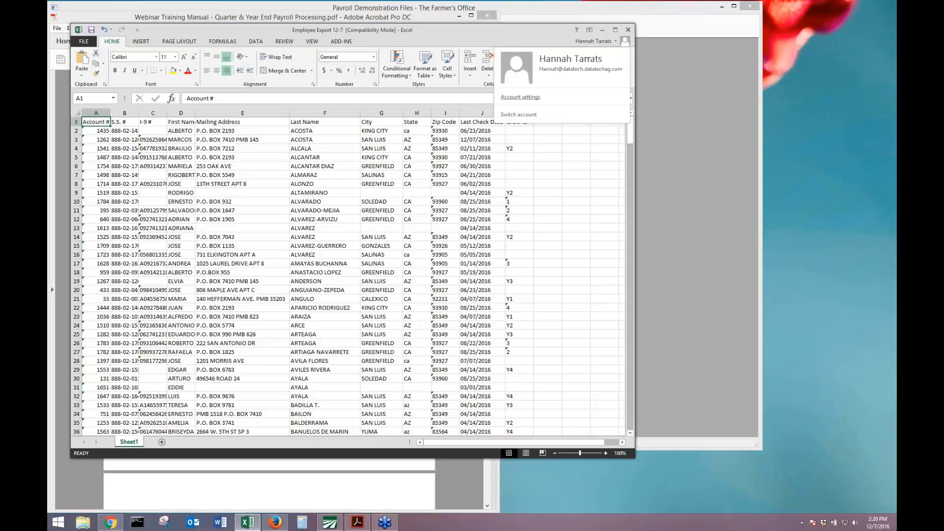
key("alt+F4")
key("Tab")
key("Return")
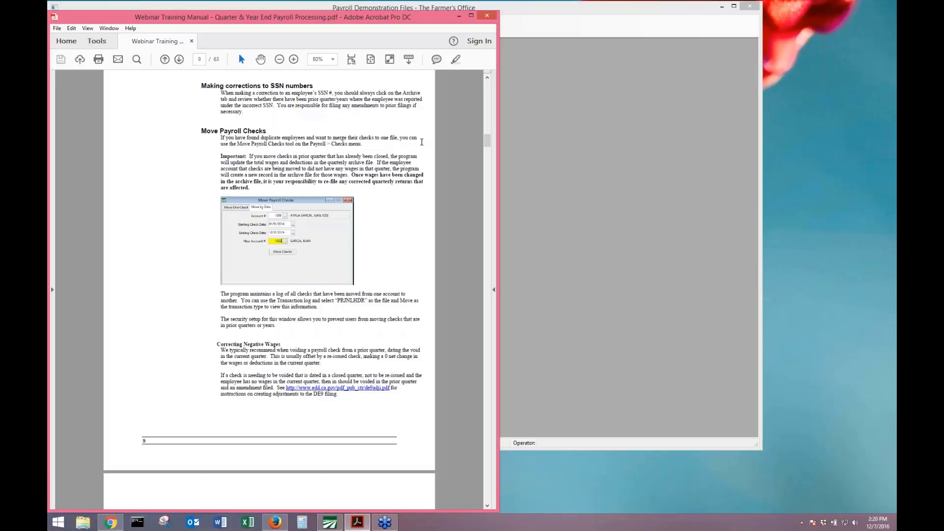
left_click(580, 112)
left_click(329, 55)
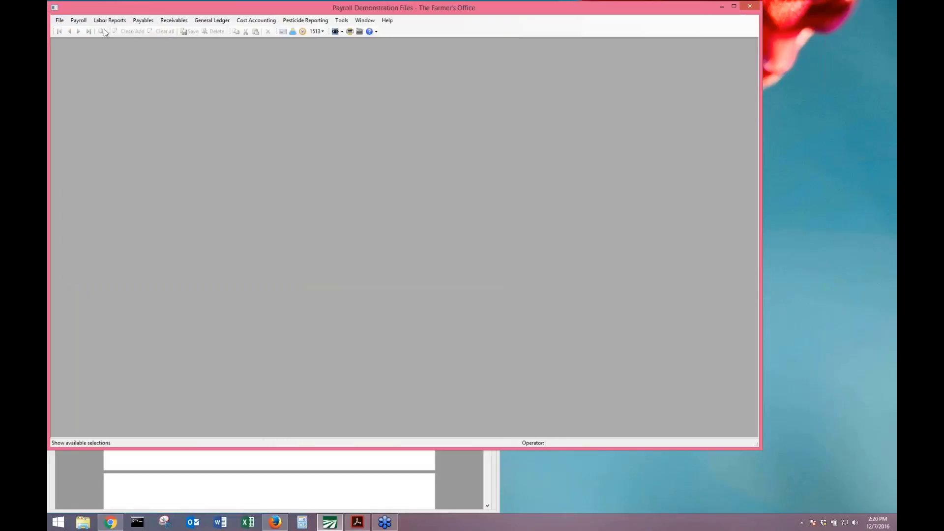
Open Payroll > Checks > Move Checks to New Employee.
left_click(83, 22)
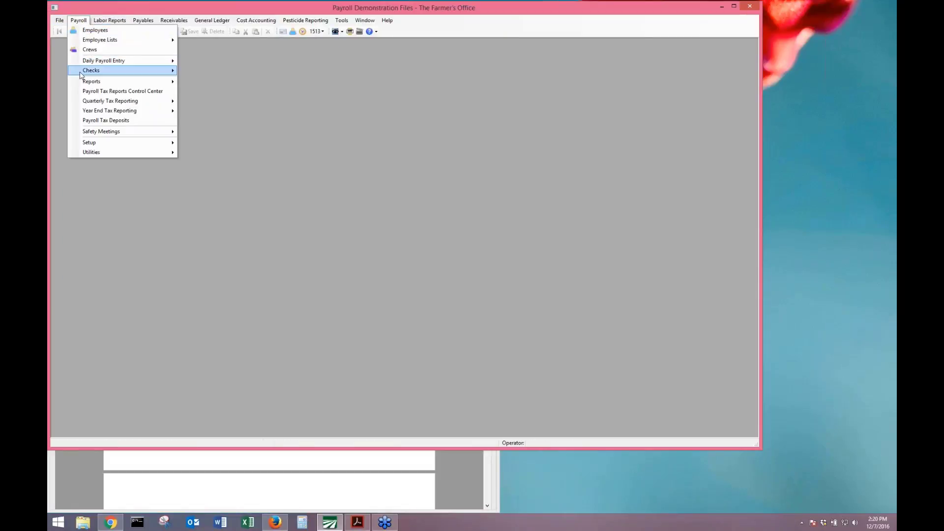
mouse_move(105, 74)
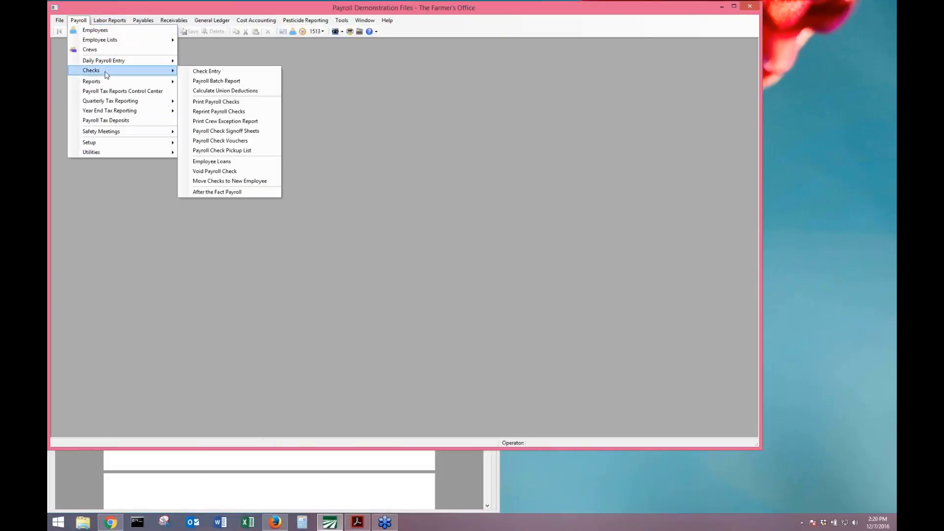
left_click(273, 182)
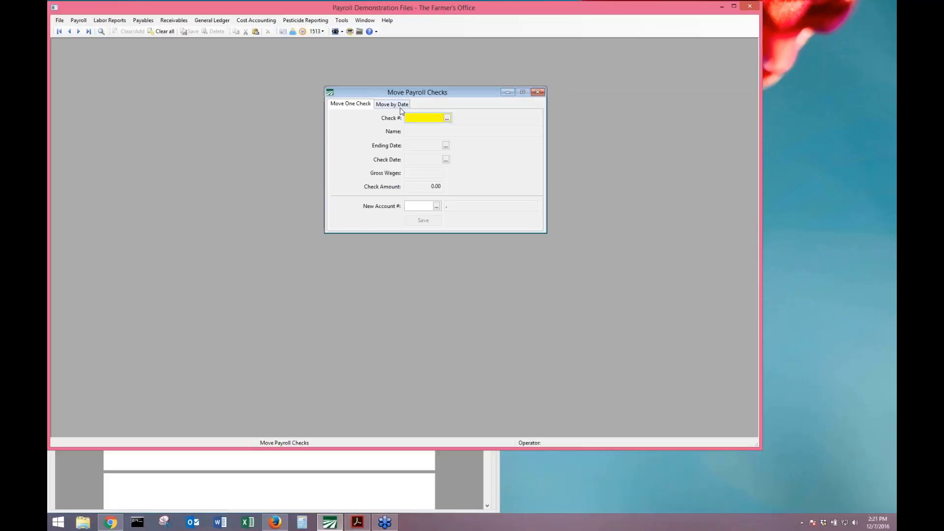
On Move by Date, look up ADRIAN by first name and choose the duplicate as Account #.
left_click(400, 108)
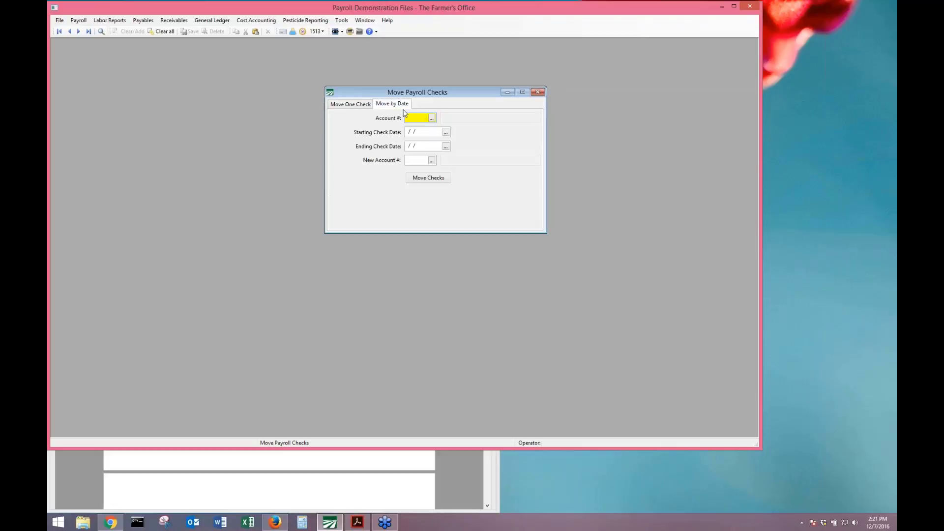
left_click(431, 118)
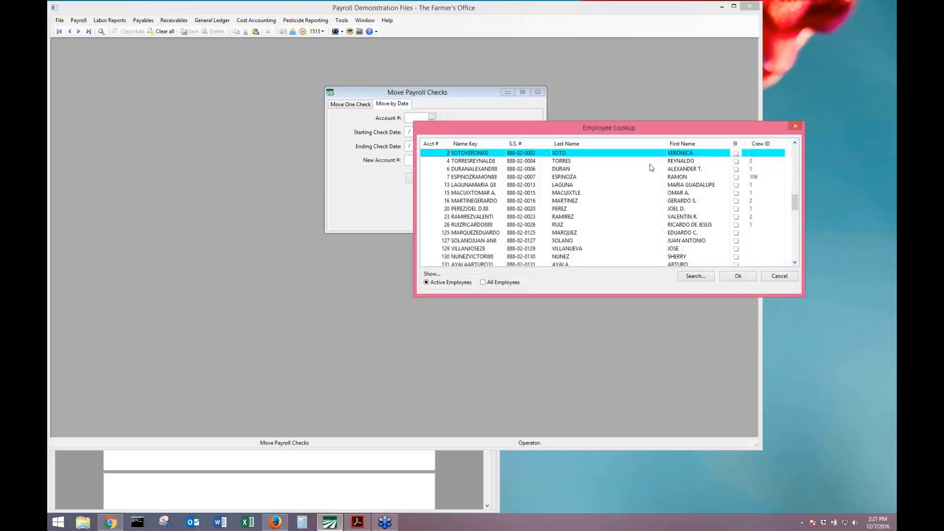
left_click(696, 170)
type("AFDR")
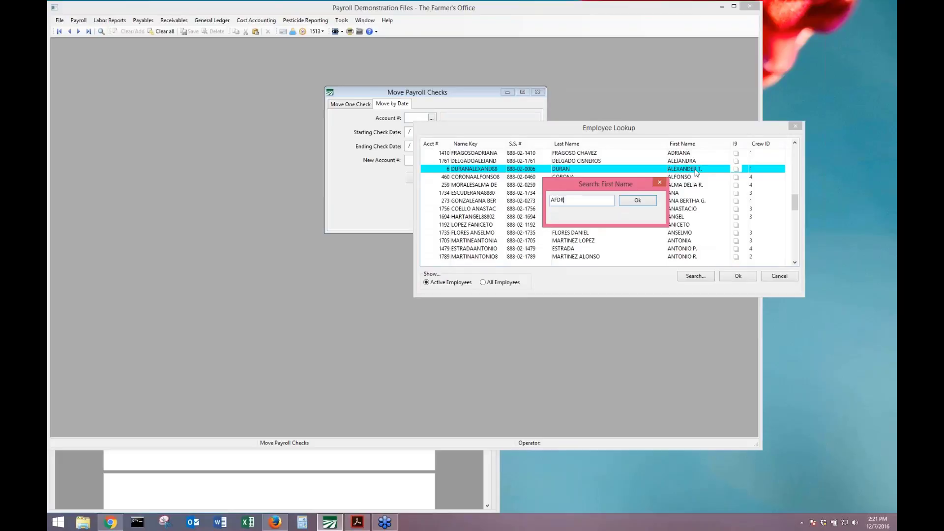
key("BackSpace")
key("BackSpace")
type("DRIA")
key("BackSpace")
type("A")
key("Return")
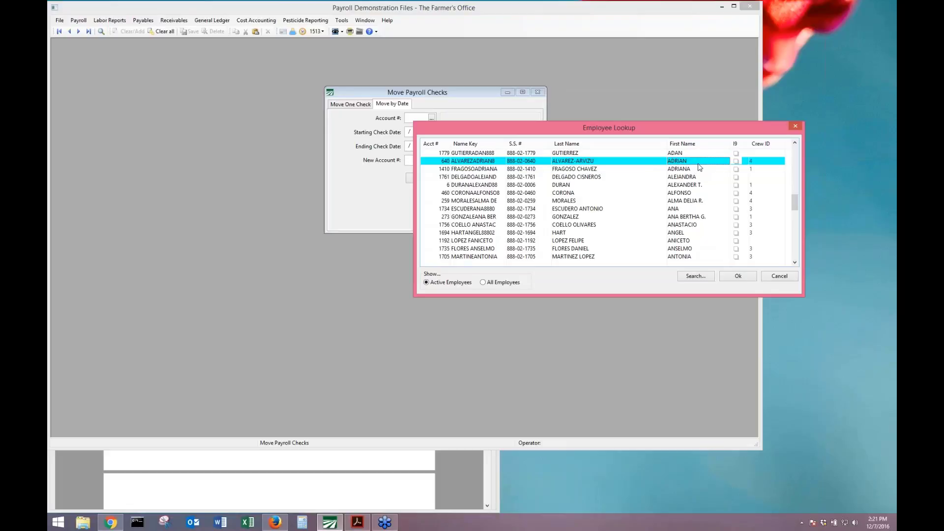
double_click(698, 161)
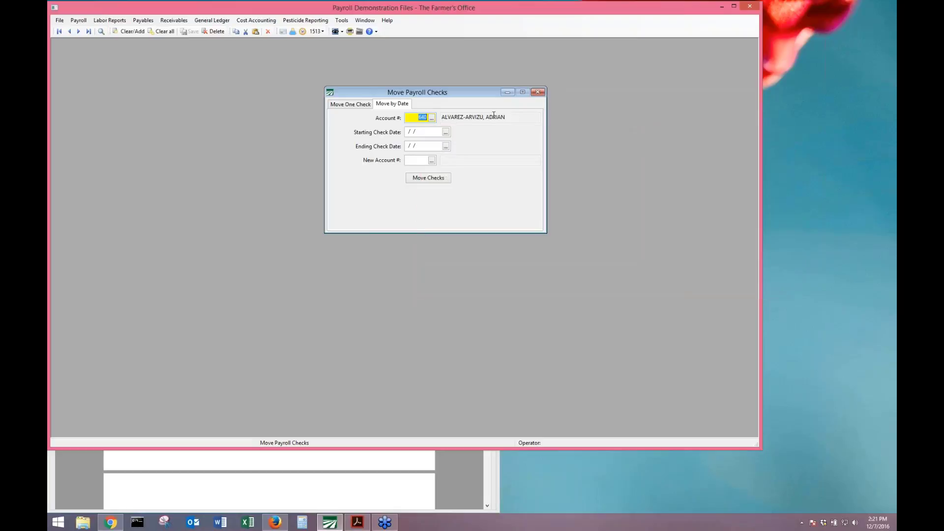
Enter the check date range 01/01/2016 to 12/31/2016.
key("Tab")
type("01/0")
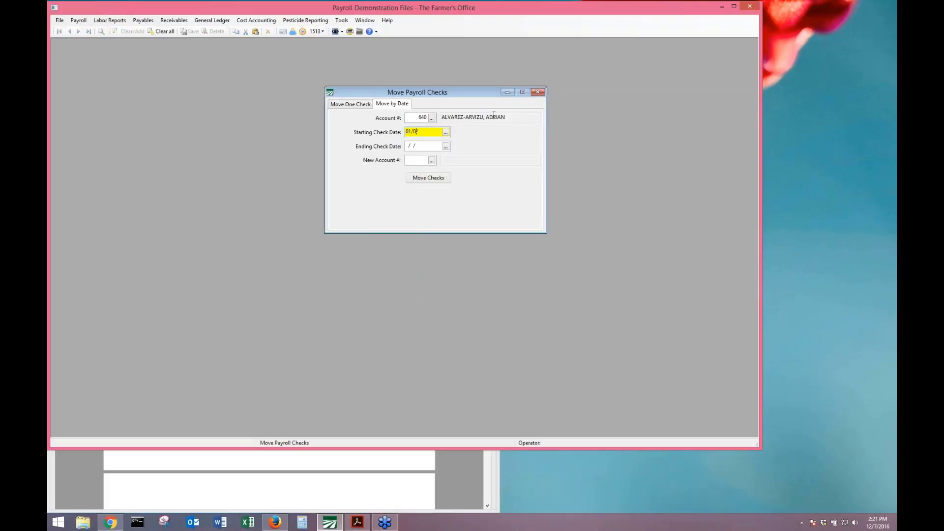
type("1/2016")
key("Tab")
type("12/31/20")
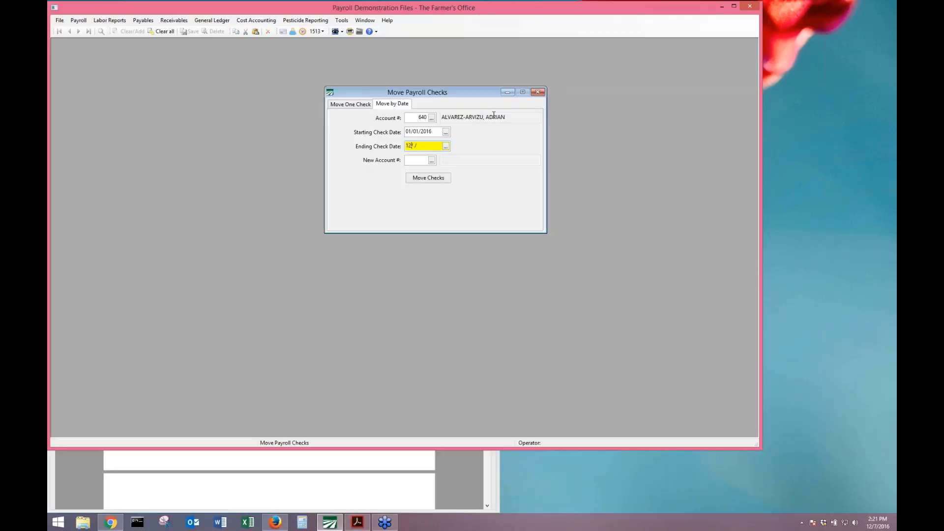
type("16")
Choose the second ADRIAN record as New Account # and start moving the checks.
key("Tab")
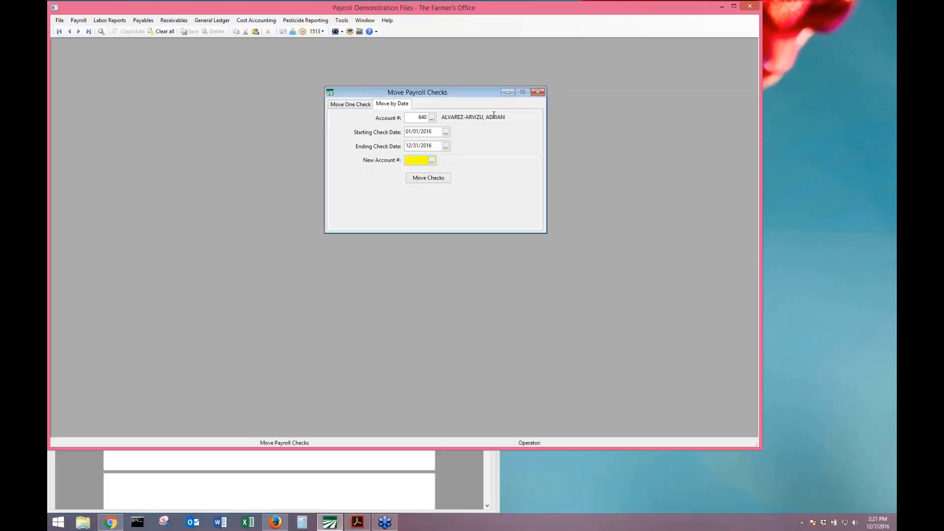
key("F2")
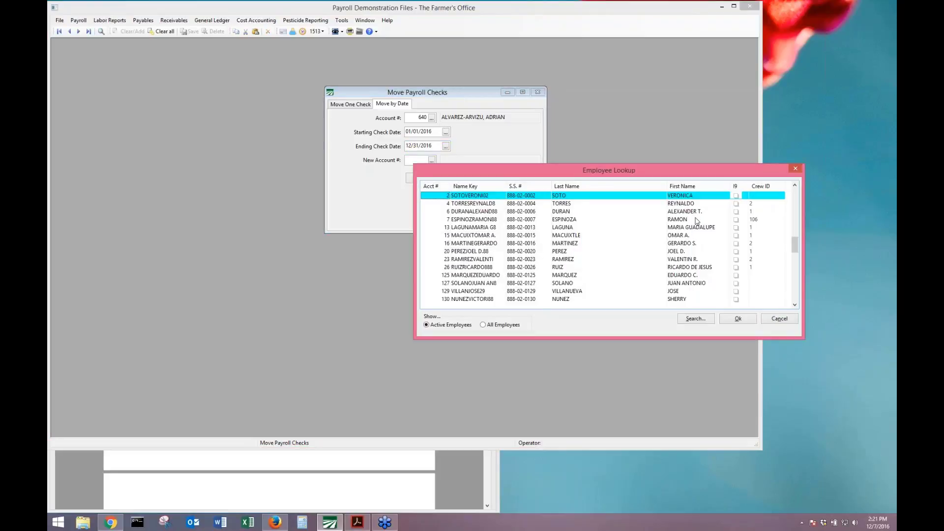
left_click(678, 229)
type("ADRIAN")
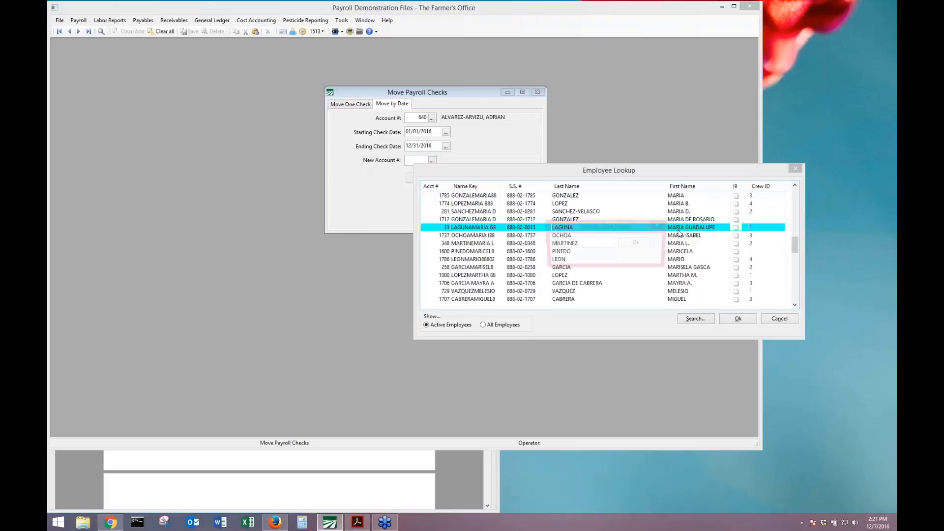
key("Return")
key("Down")
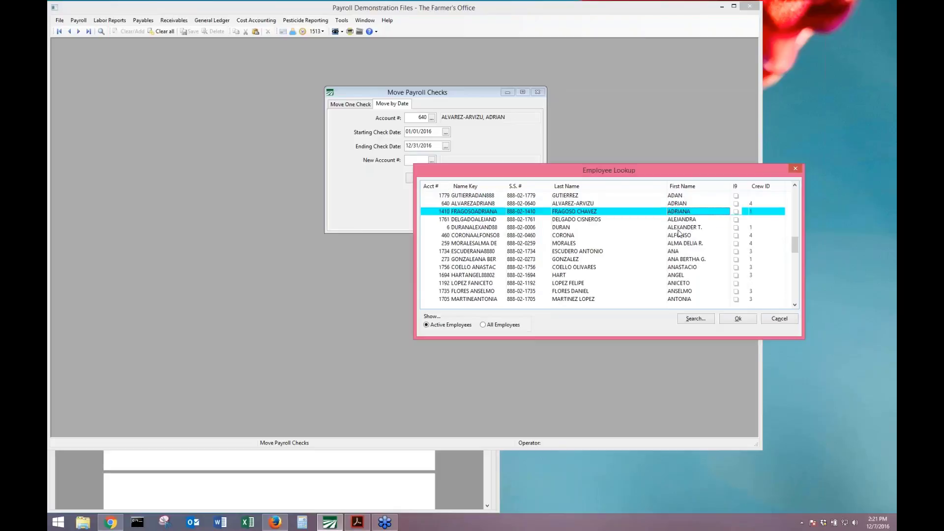
key("Return")
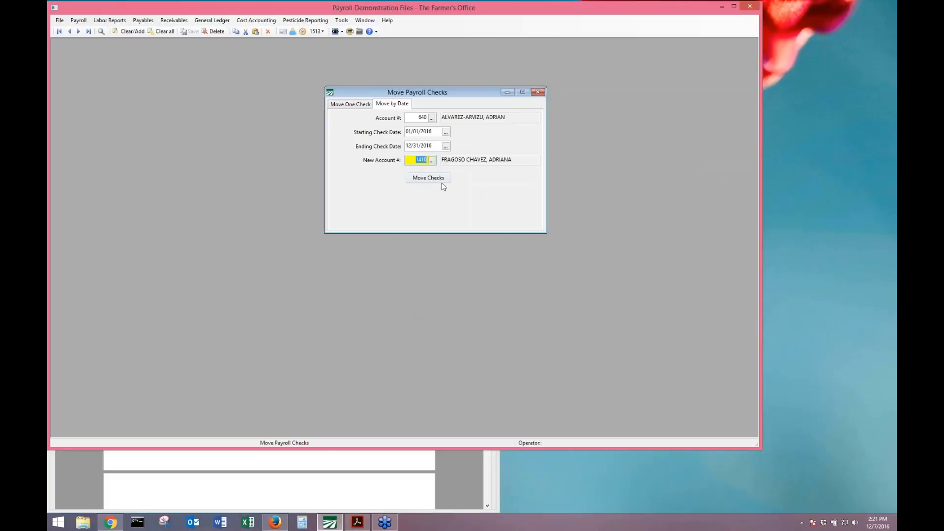
left_click(443, 181)
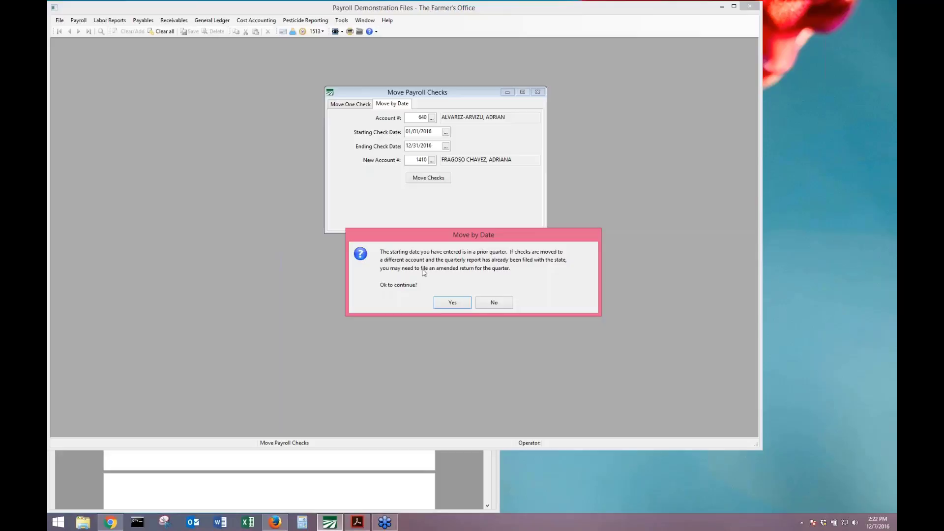
Confirm the prior-quarter warning, acknowledge 27 checks moved, and dismiss both totals-changed warnings.
left_click(459, 303)
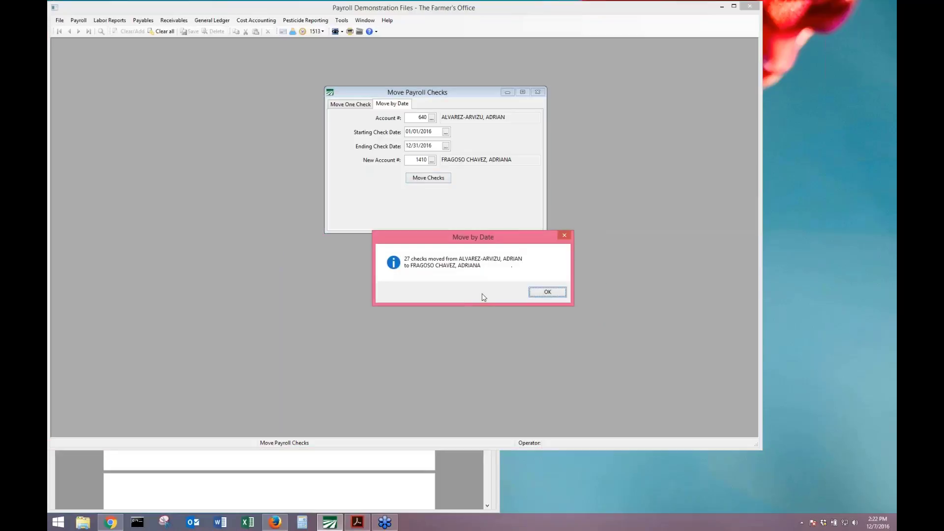
left_click(552, 293)
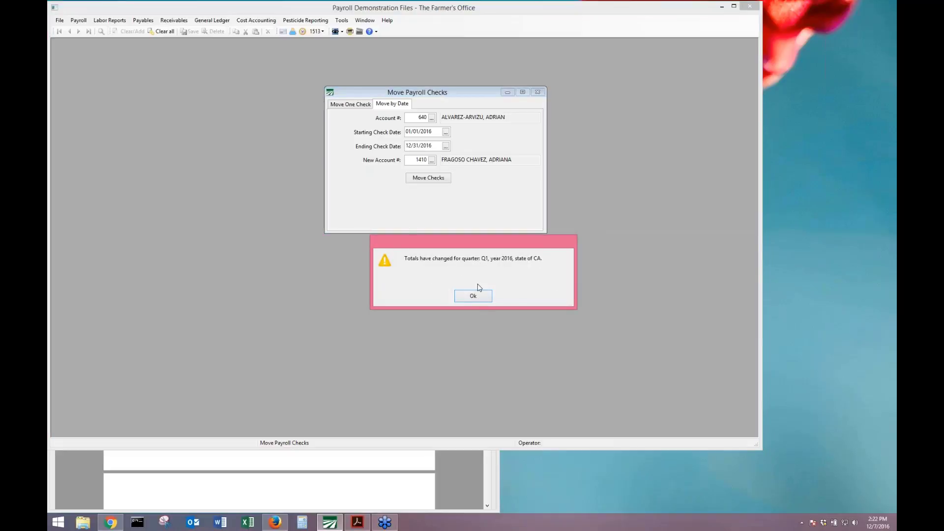
left_click(479, 299)
left_click(480, 299)
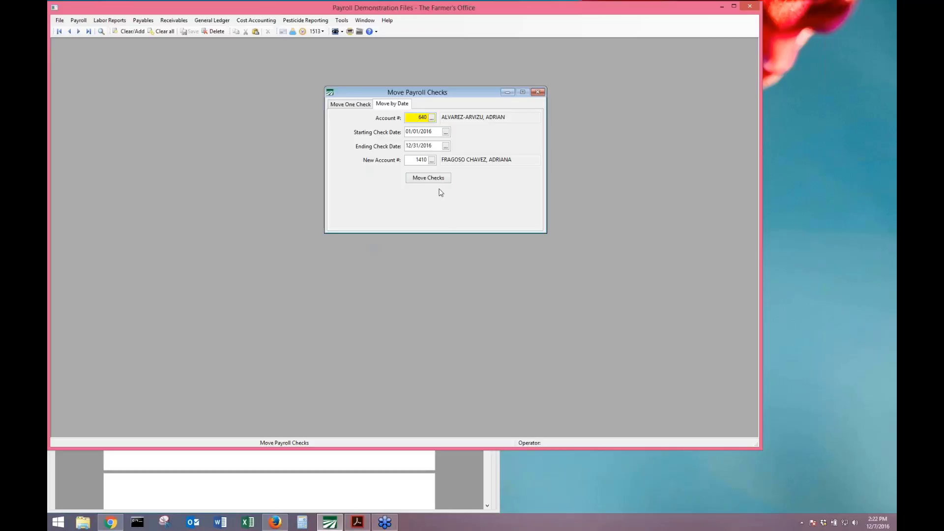
left_click(341, 467)
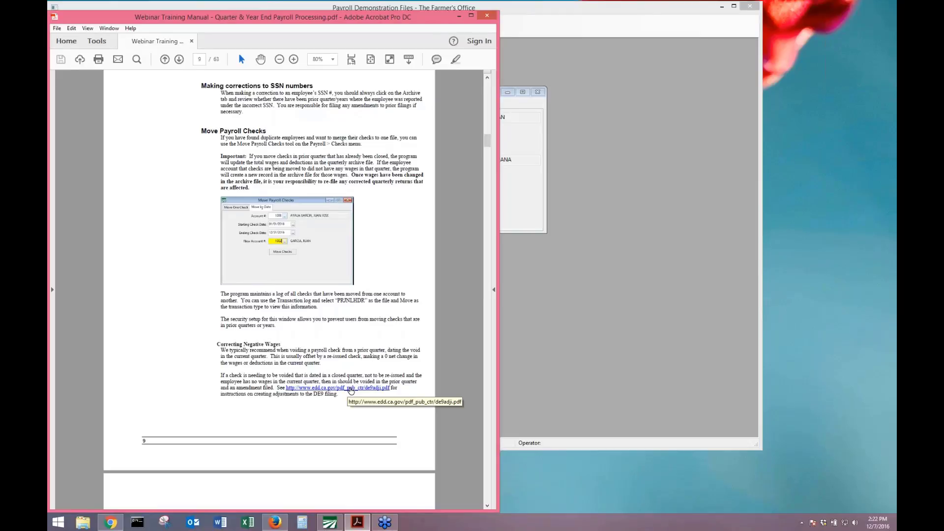
Open the edd.ca.gov DE 9ADJ instructions link and skim the page.
left_click(350, 388)
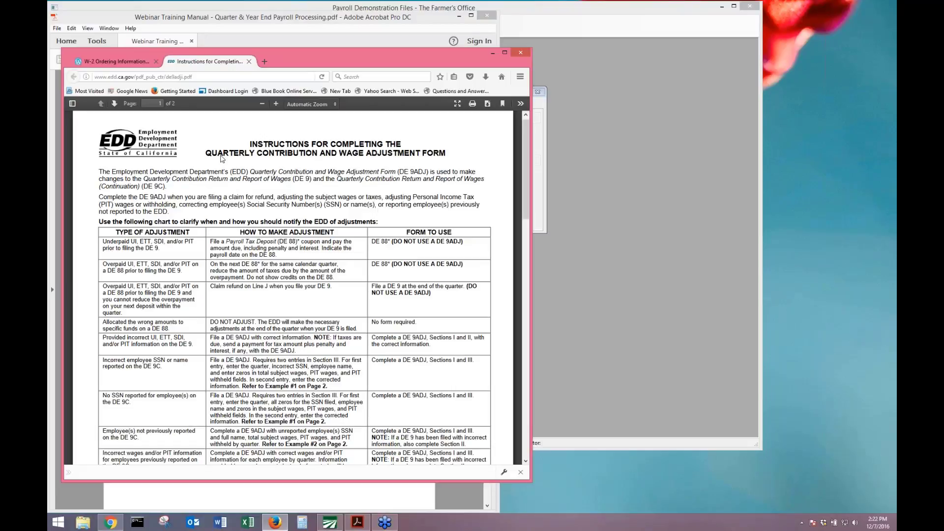
scroll(251, 177, "down", 1)
scroll(251, 177, "down", 20)
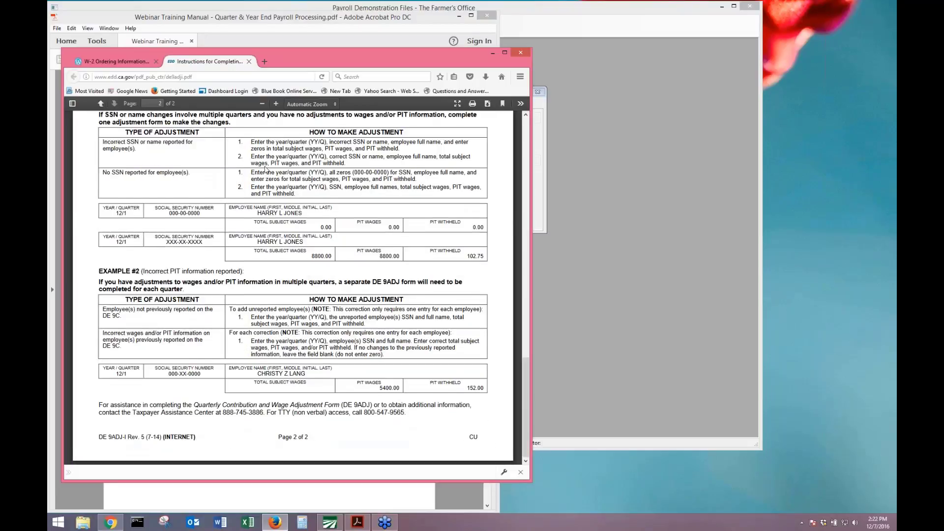
scroll(256, 178, "up", 12)
scroll(255, 196, "up", 15)
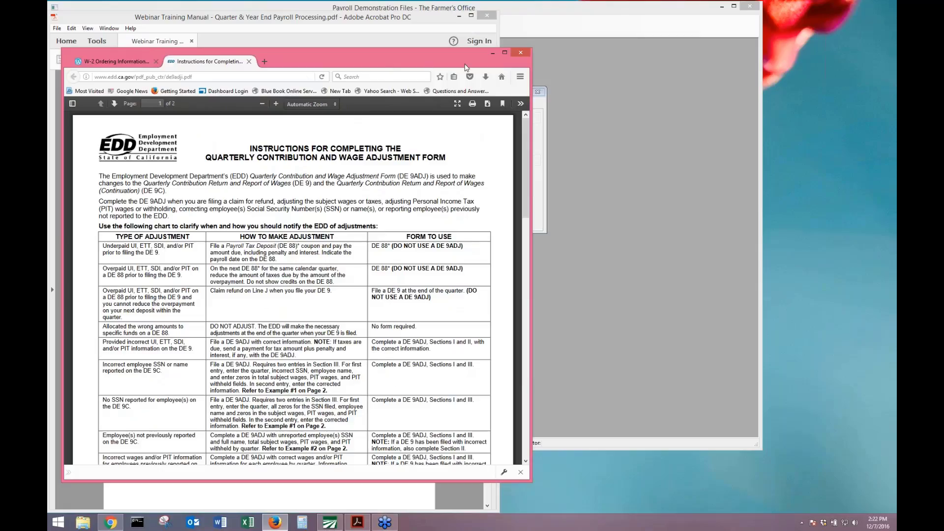
Search Firefox for 'de9 correction form' from the 'De9 corr' suggestion.
left_click(370, 76)
type("De9 correctio")
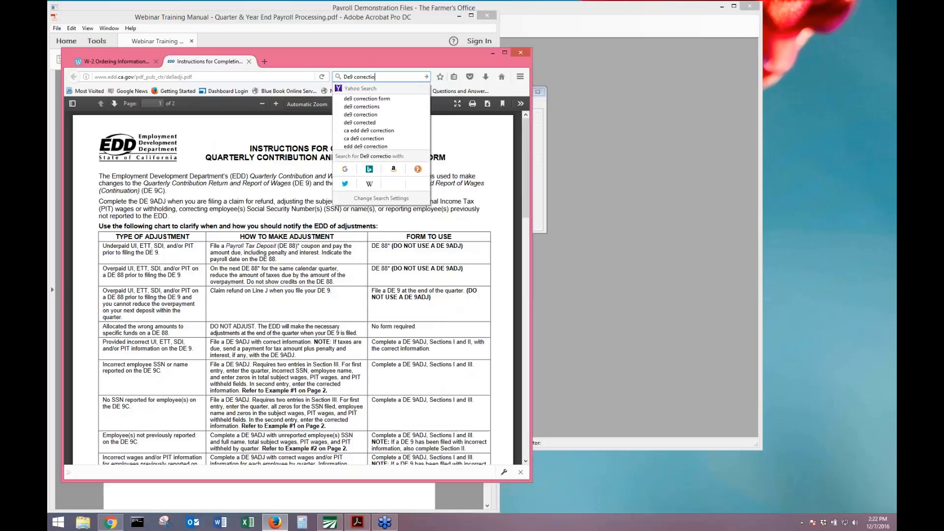
key("Down")
key("Return")
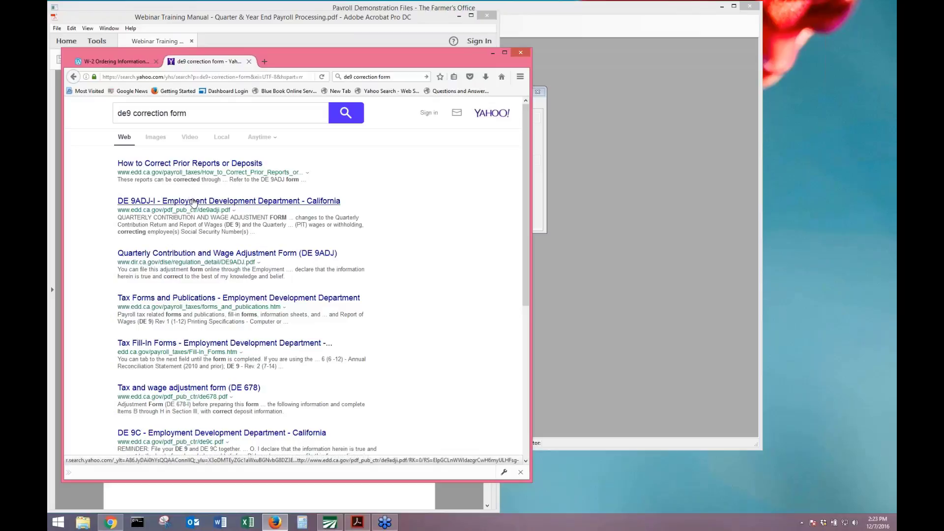
Open the DE 9ADJ-I instructions result, skim it, and return to the Yahoo results.
left_click(193, 202)
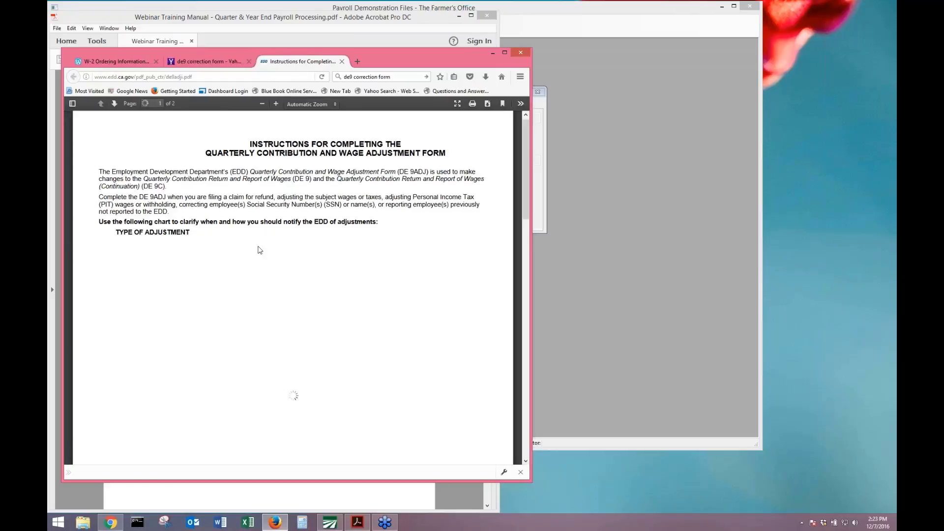
scroll(262, 253, "down", 20)
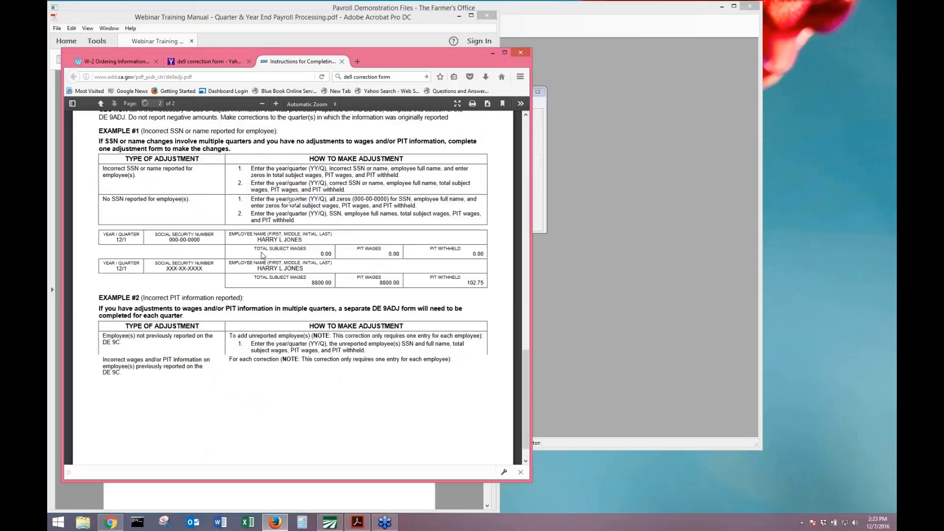
scroll(262, 254, "up", 15)
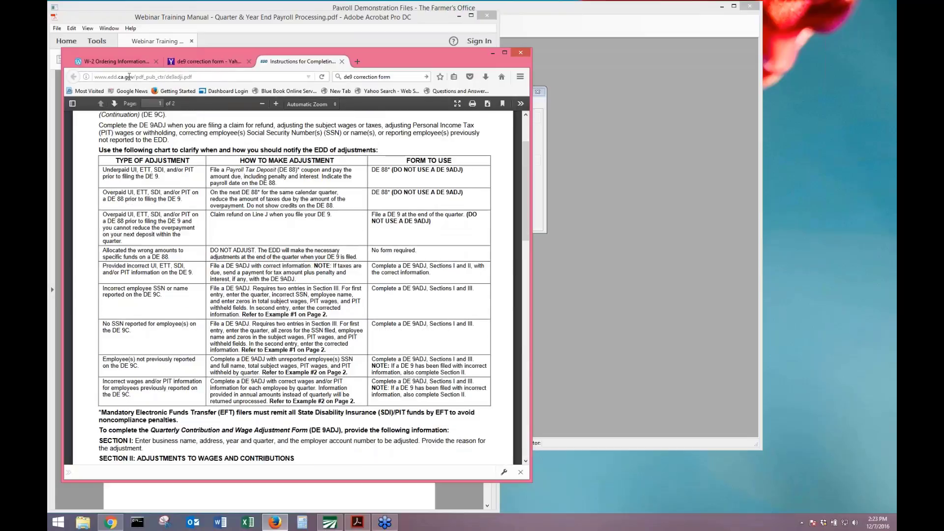
left_click(206, 62)
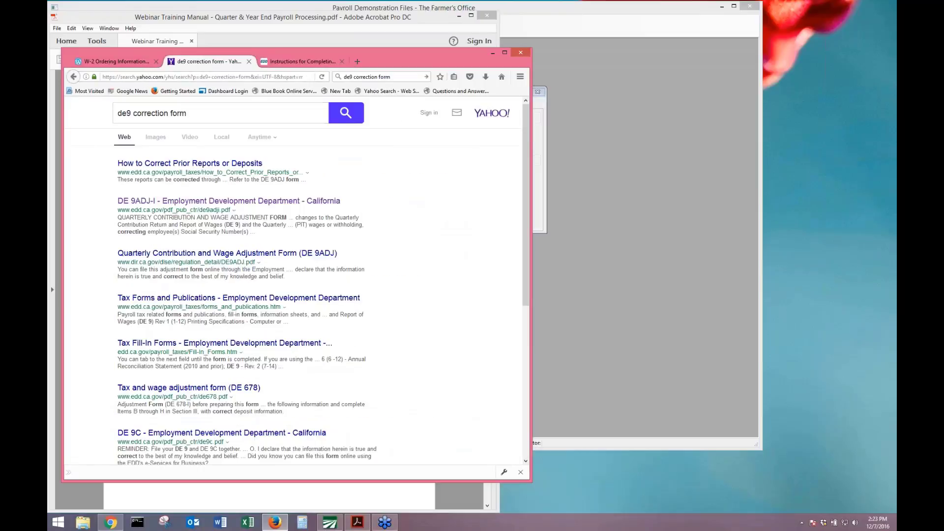
Open the DE 9ADJ Quarterly Contribution and Wage Adjustment Form PDF and select its URL.
left_click(180, 256)
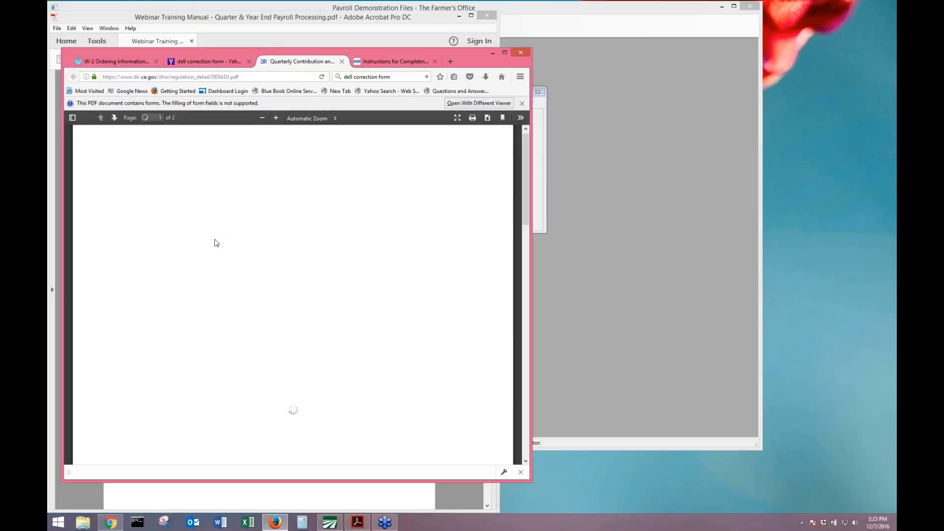
left_click(236, 76)
scroll(297, 317, "down", 10)
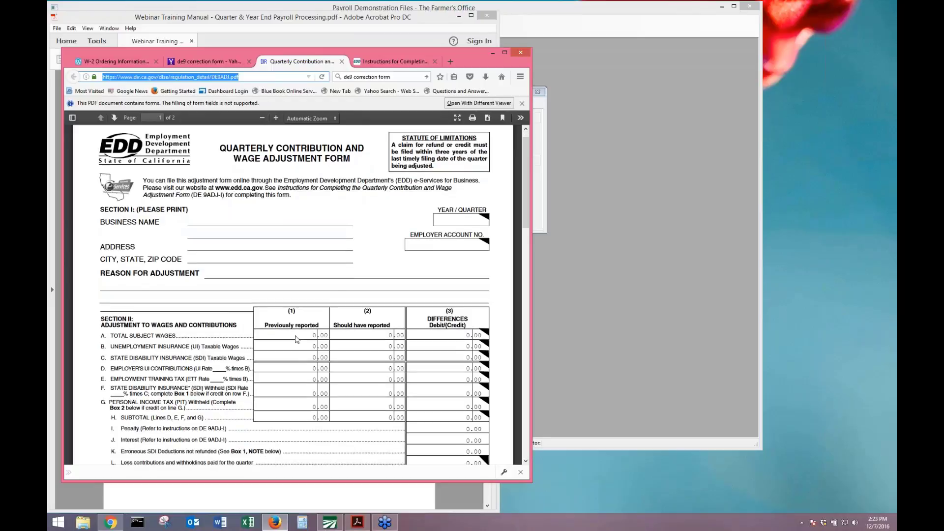
scroll(170, 290, "down", 5)
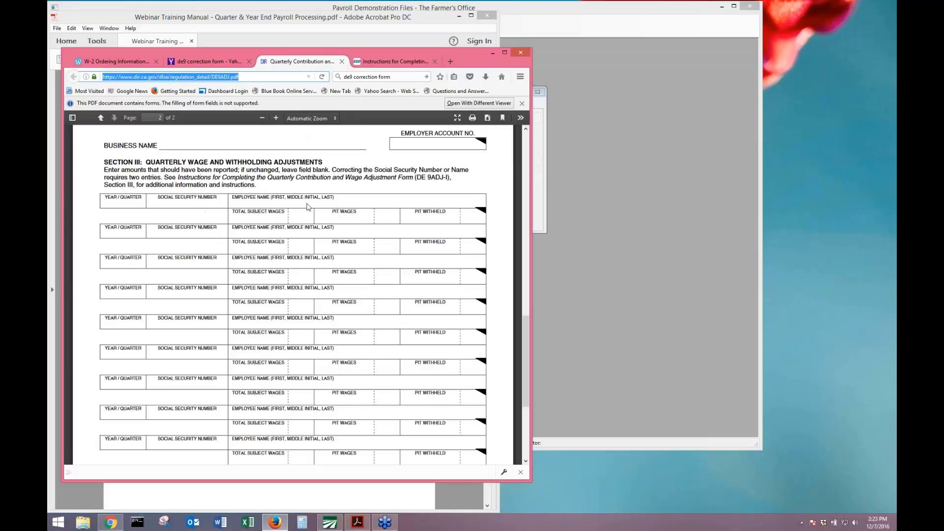
left_click(278, 227)
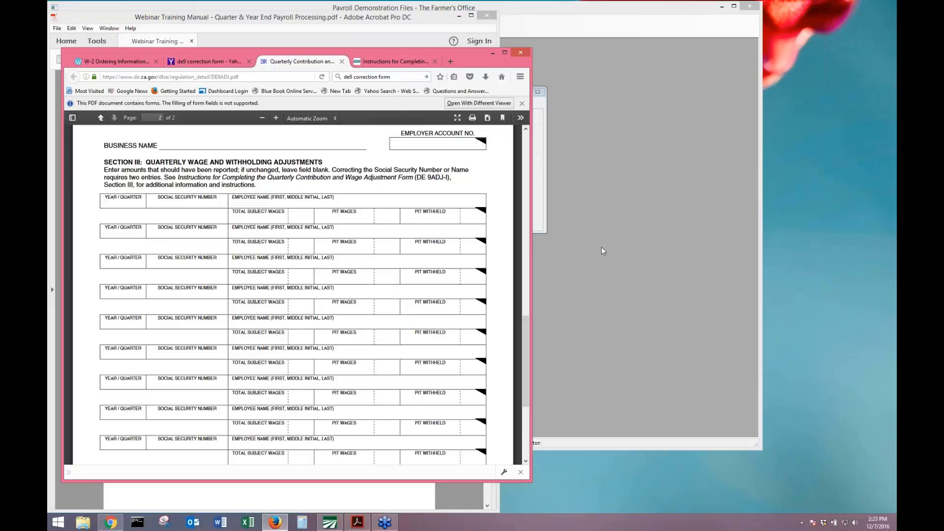
left_click(891, 259)
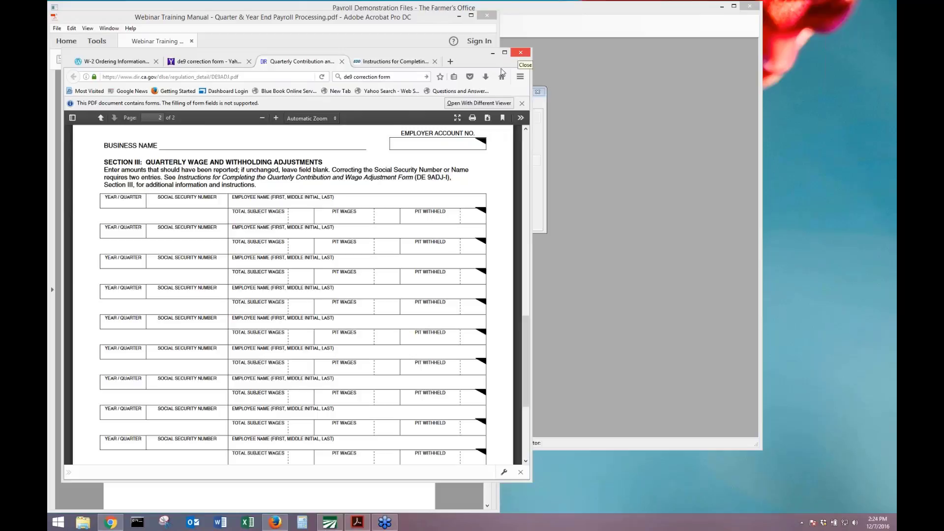
left_click(251, 77)
key("ctrl+c")
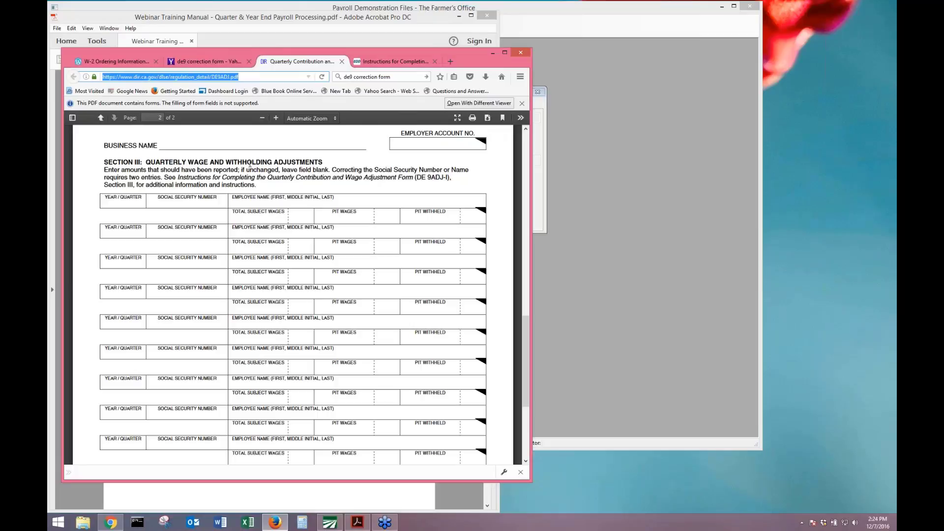
Reopen the payroll Webinar Training Manual in Word and return to page 5.
right_click(220, 522)
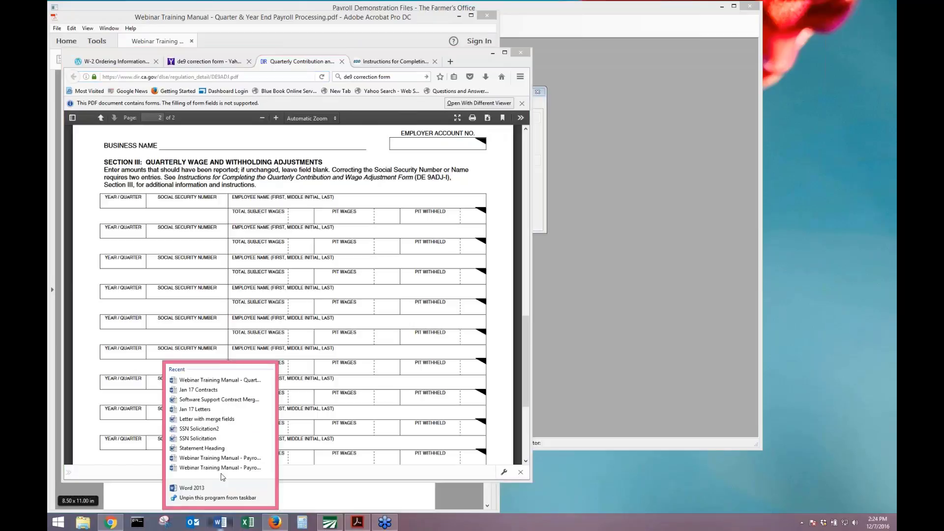
left_click(220, 380)
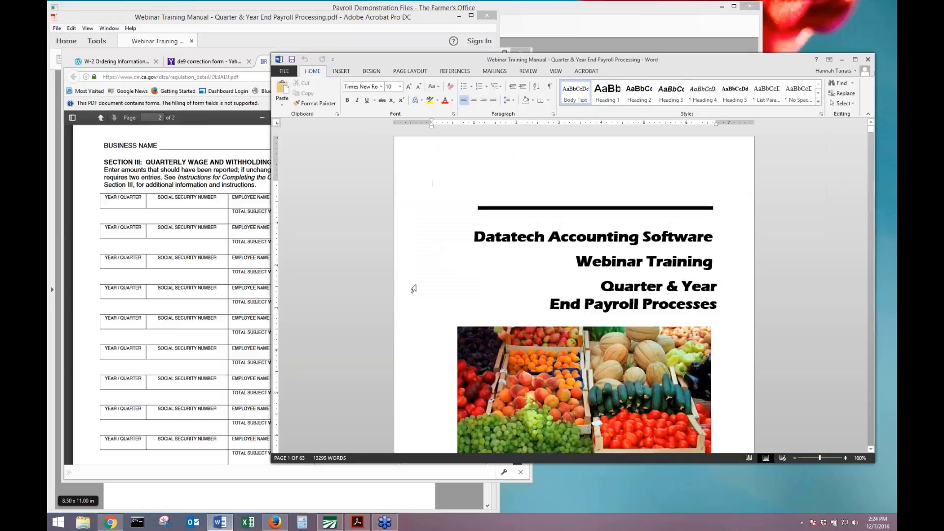
left_click(634, 286)
key("shift+F5")
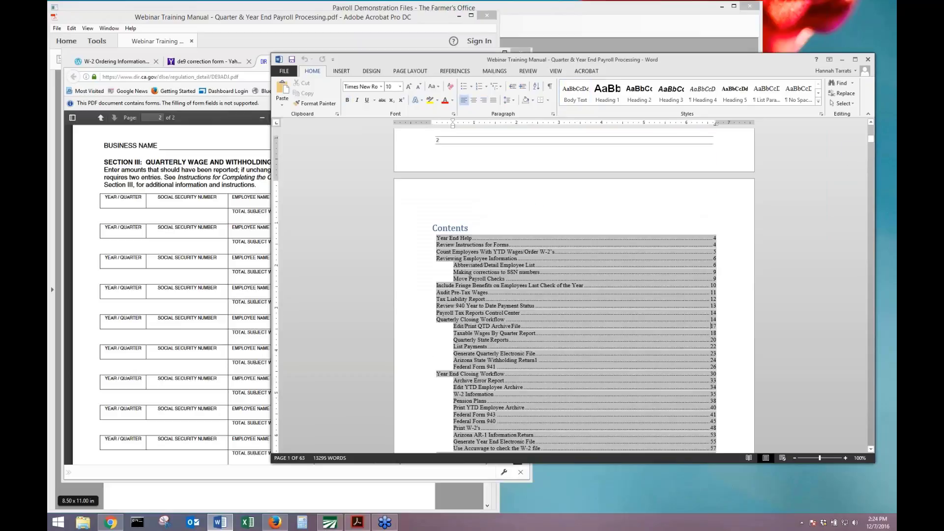
key("shift+F5")
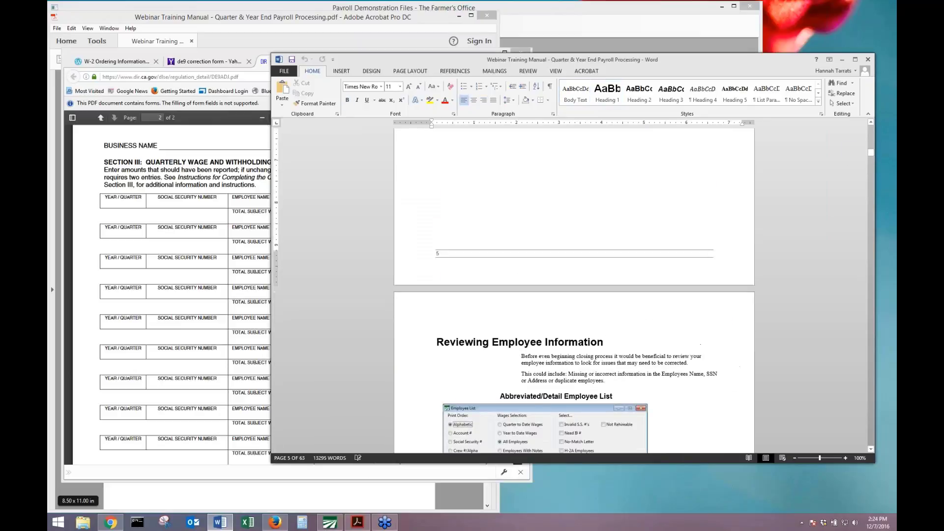
scroll(684, 265, "up", 5)
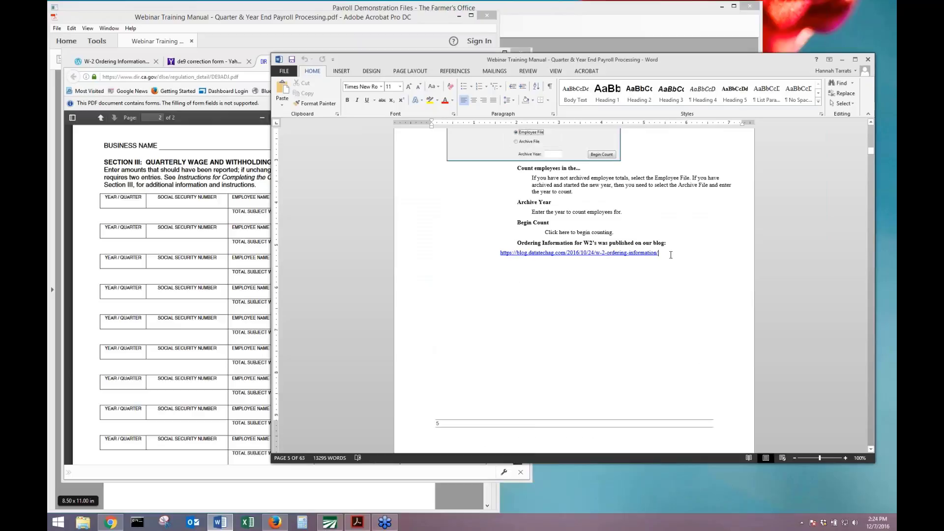
Paste the DE 9ADJ form address as a link beneath the W-2 blog link, save, and minimize Word.
left_click(672, 257)
key("ctrl+v")
key("Return")
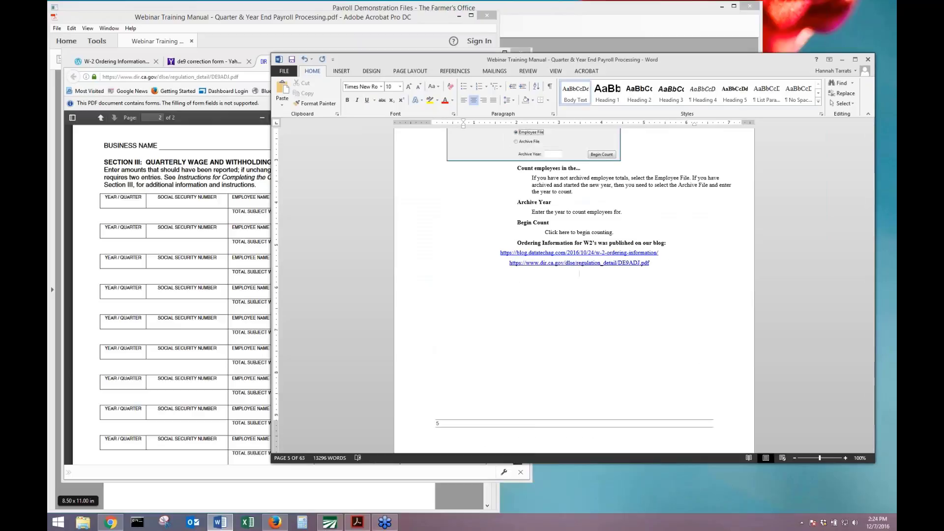
left_click(291, 59)
left_click_drag(672, 62, 550, 91)
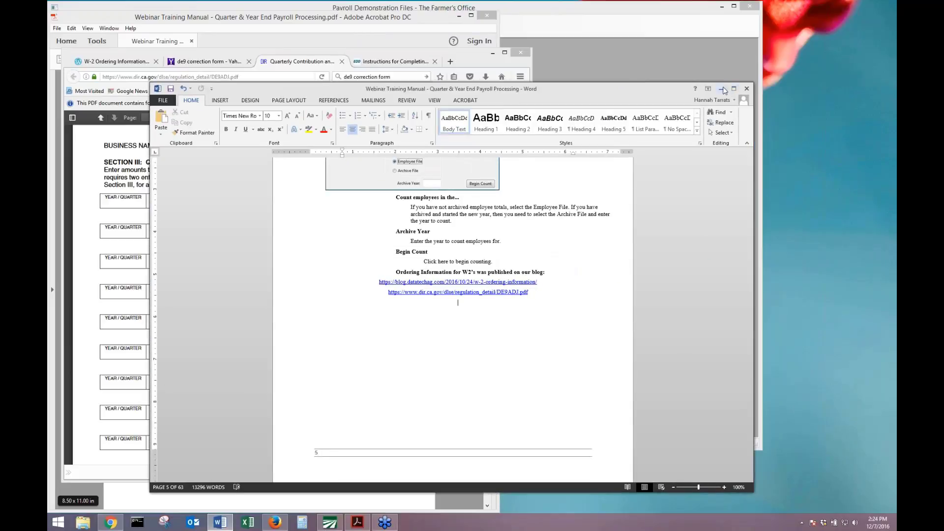
left_click(723, 89)
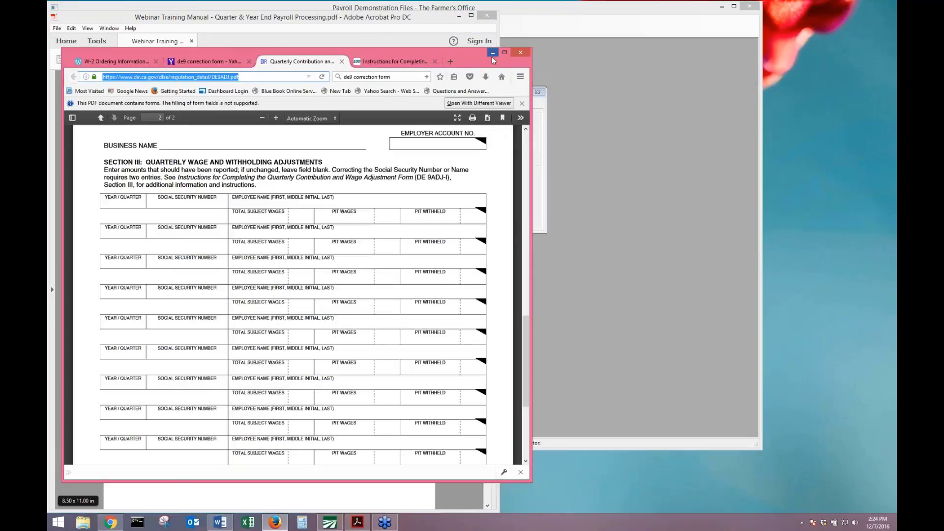
Minimize Firefox and scroll the Acrobat manual down to page 10, near Correcting Negative Wages.
left_click(492, 54)
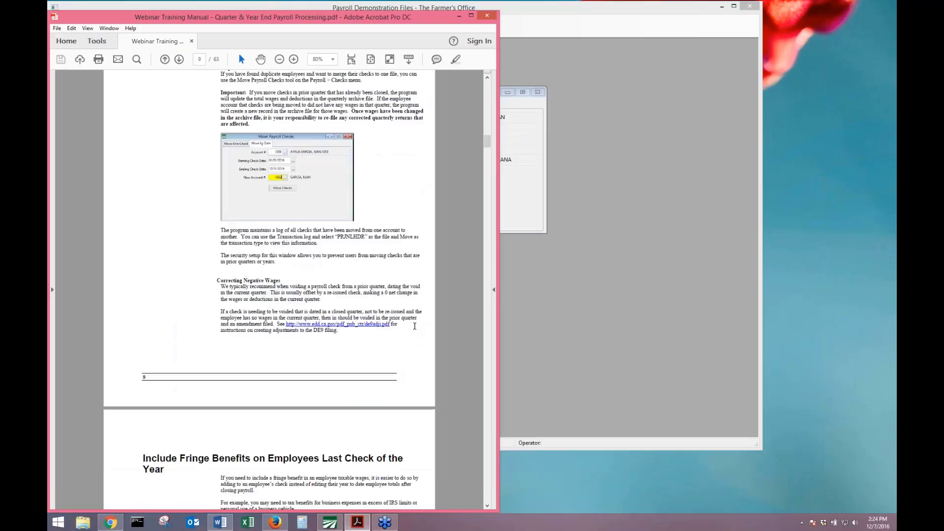
left_click(522, 220)
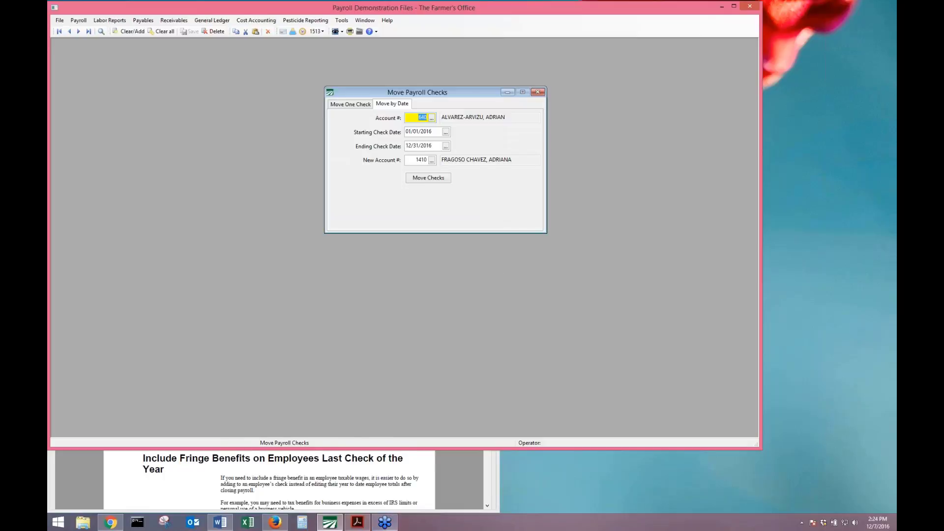
left_click(357, 522)
scroll(269, 290, "down", 5)
scroll(411, 438, "down", 2)
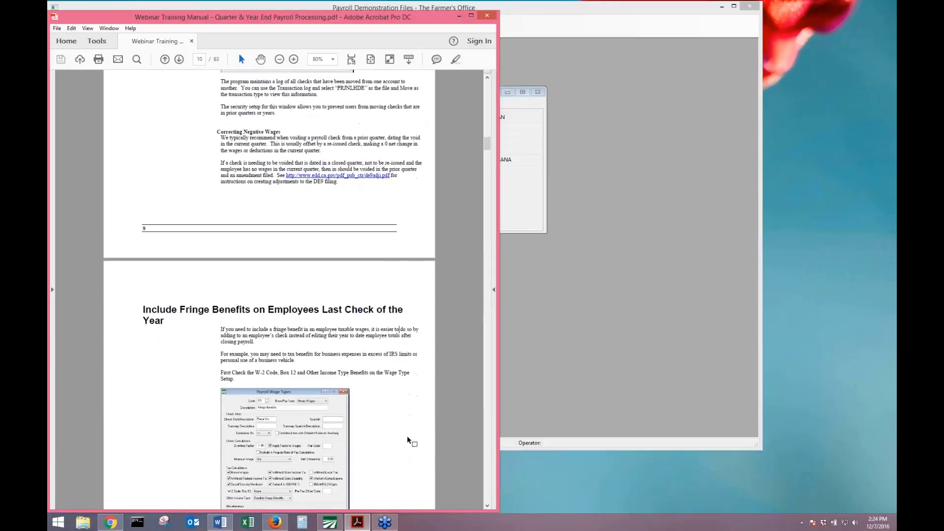
scroll(408, 440, "down", 1)
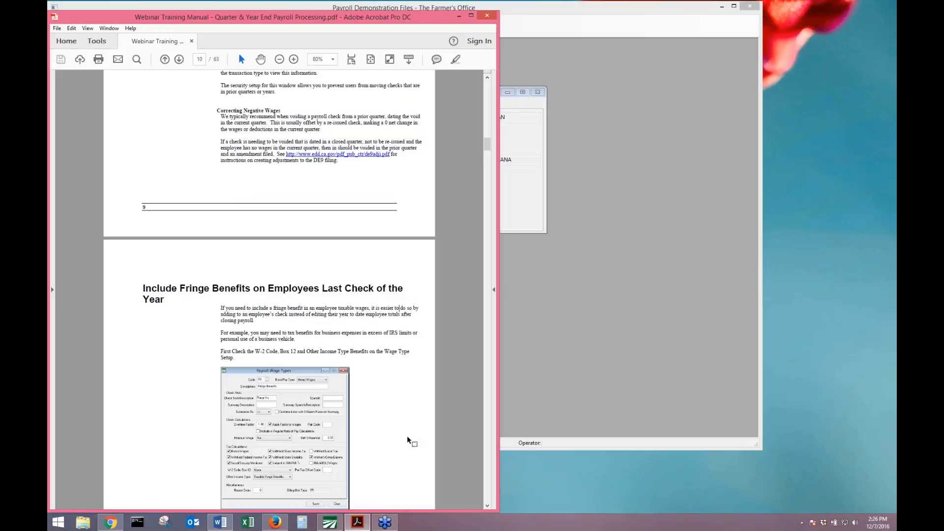
Read the manual's 'Include Fringe Benefits on Employees Last Check of the Year' section, then return to The Farmer's Office.
scroll(387, 385, "down", 3)
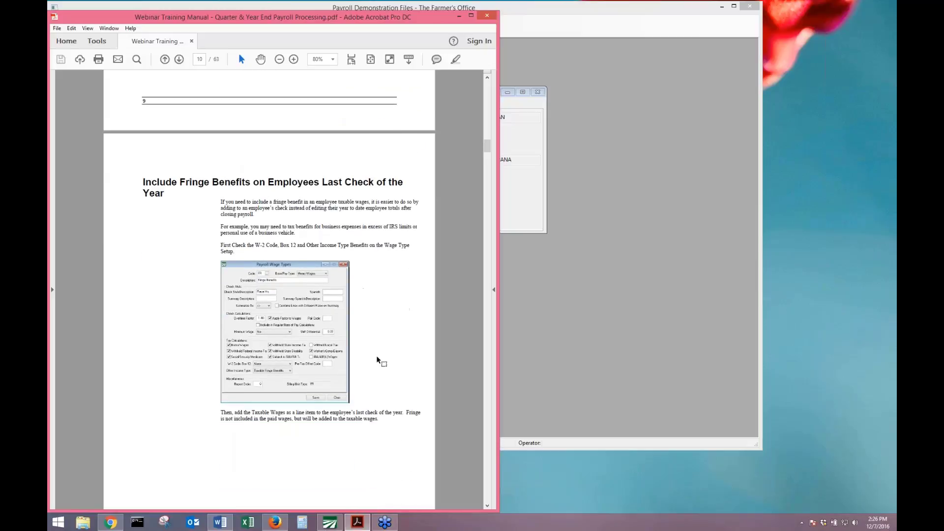
scroll(378, 360, "down", 3)
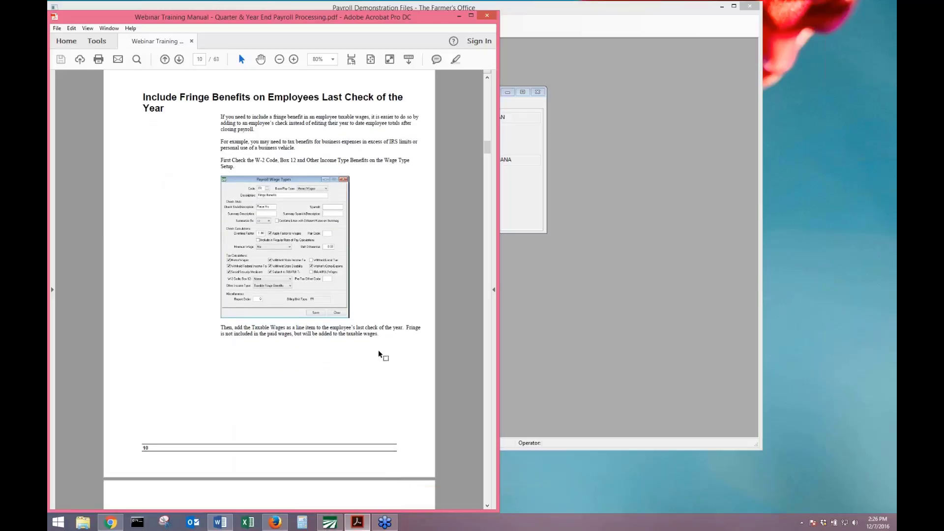
scroll(376, 367, "up", 6)
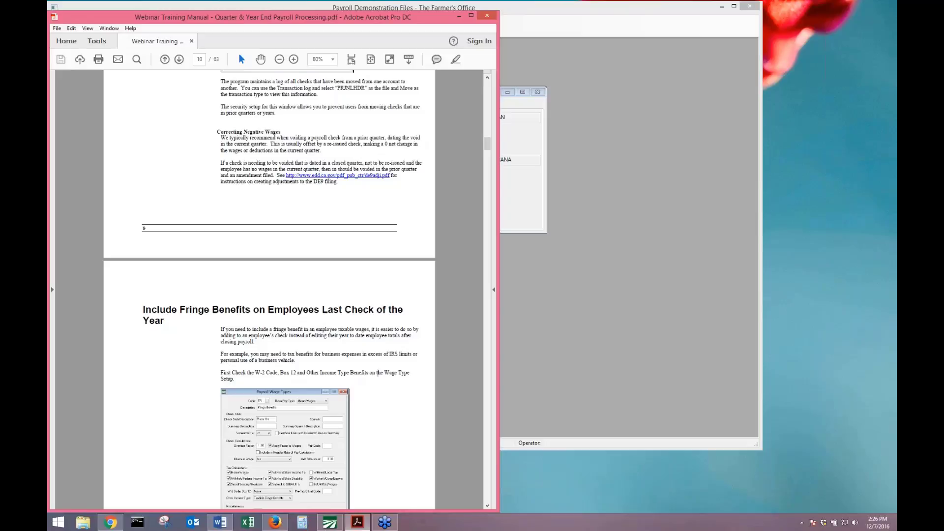
scroll(331, 331, "down", 10)
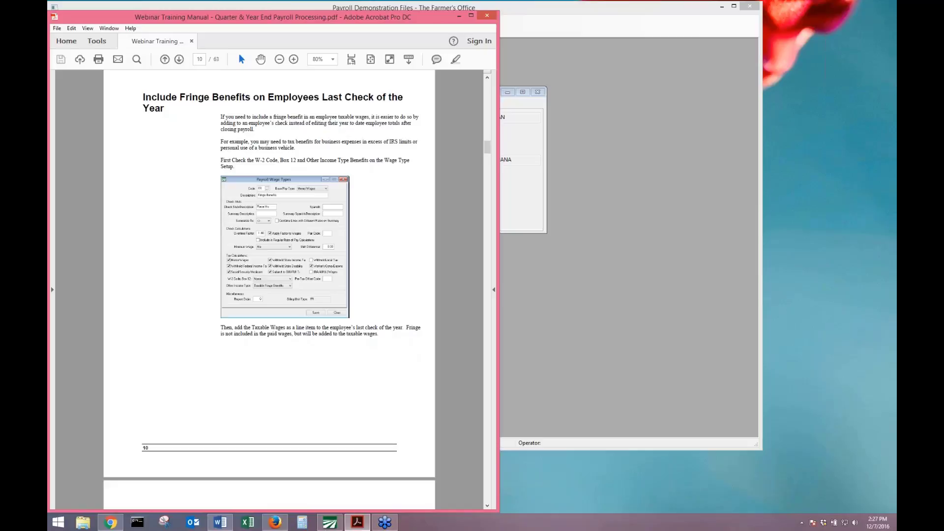
left_click(521, 147)
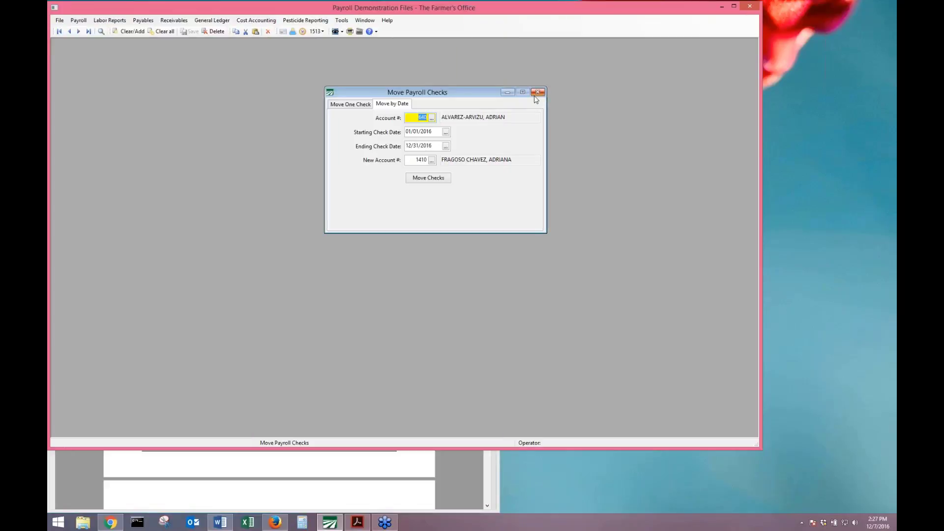
Close the Move Payroll Checks dialog and open the Payroll Wage Types setup.
left_click(536, 94)
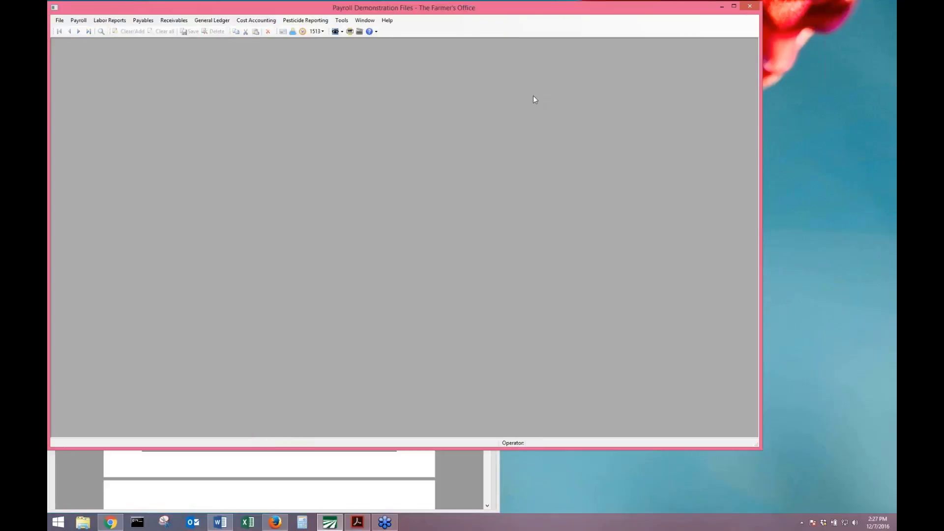
left_click(85, 22)
mouse_move(87, 143)
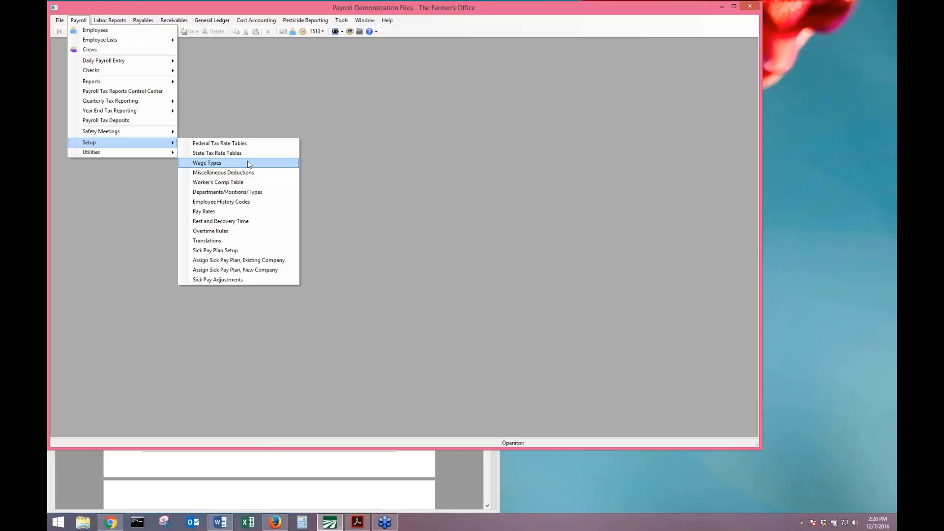
left_click(249, 164)
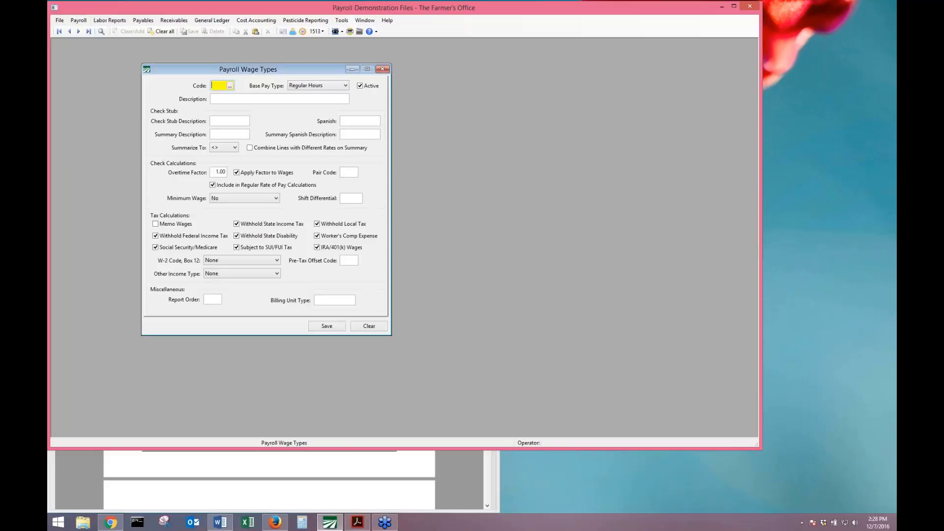
Load the FR Fringe Benefits wage type through the Code lookup.
left_click(78, 20)
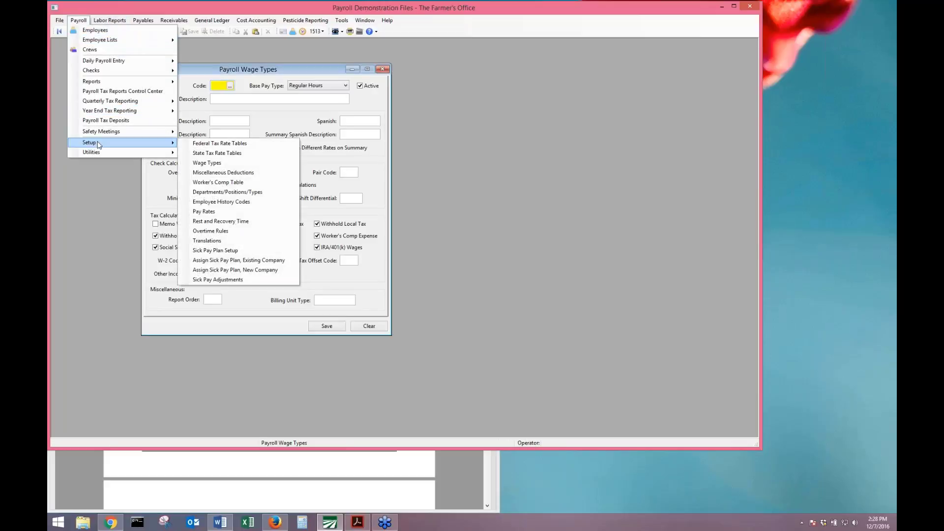
left_click(229, 86)
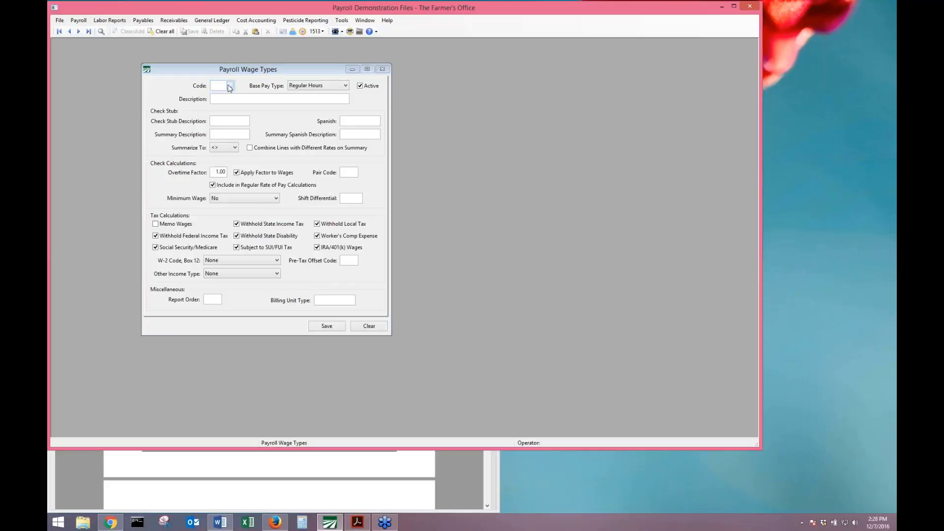
left_click(230, 85)
type("fr")
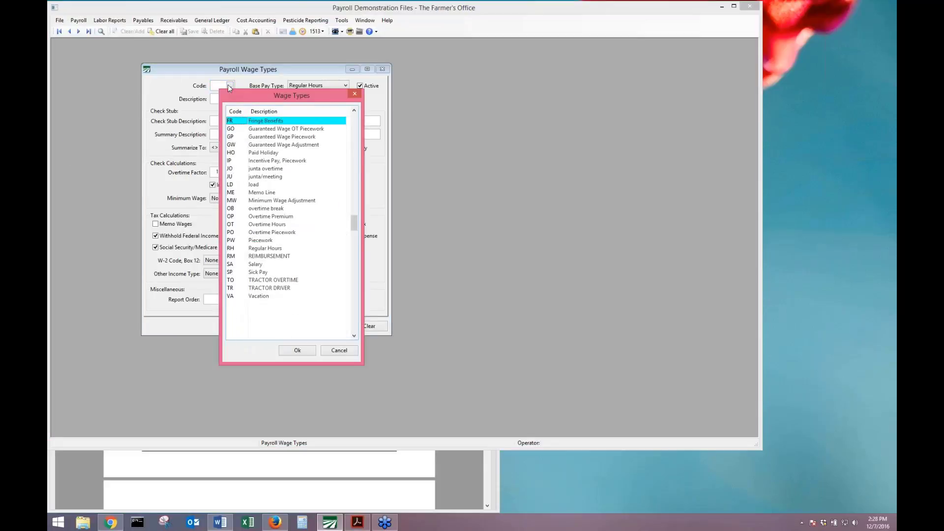
key("Return")
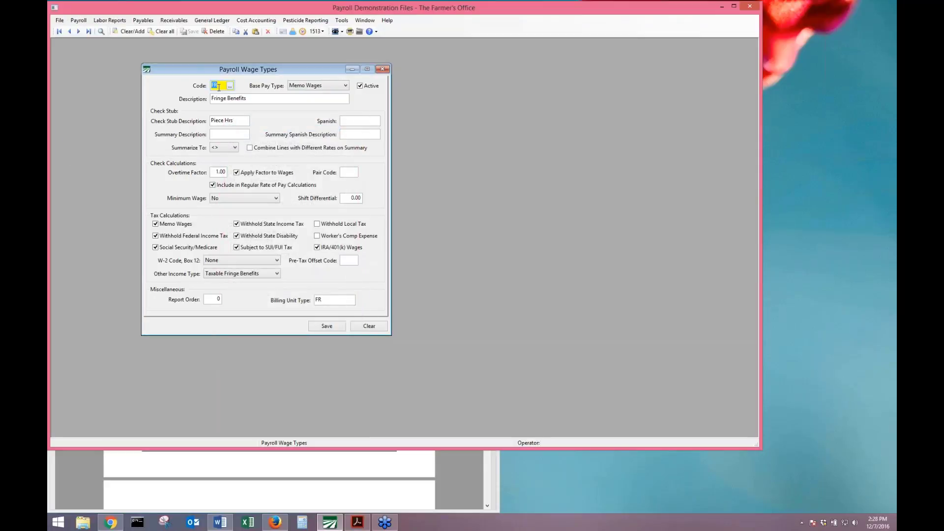
Set Other Income Type to Taxable Fringe Benefits, keep Memo Wages, and save the record.
left_click(219, 87)
left_click(277, 274)
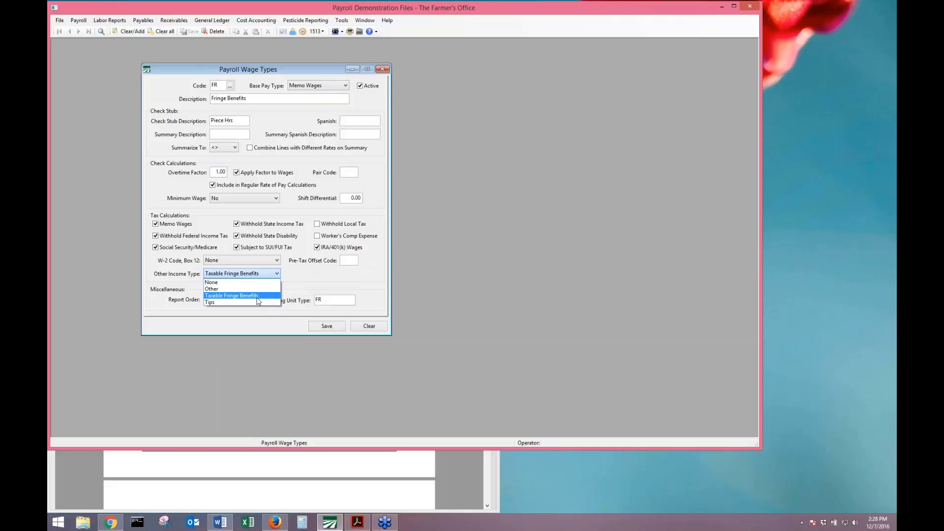
left_click(226, 297)
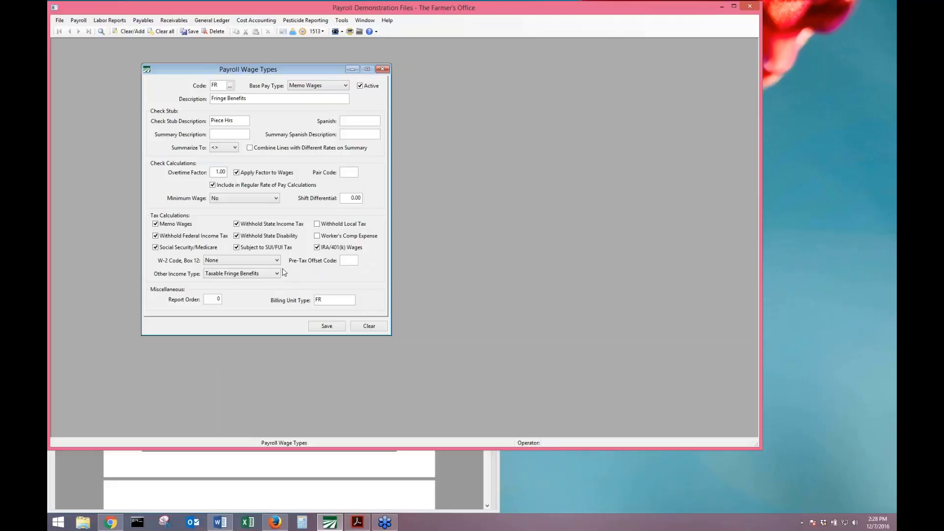
left_click(330, 86)
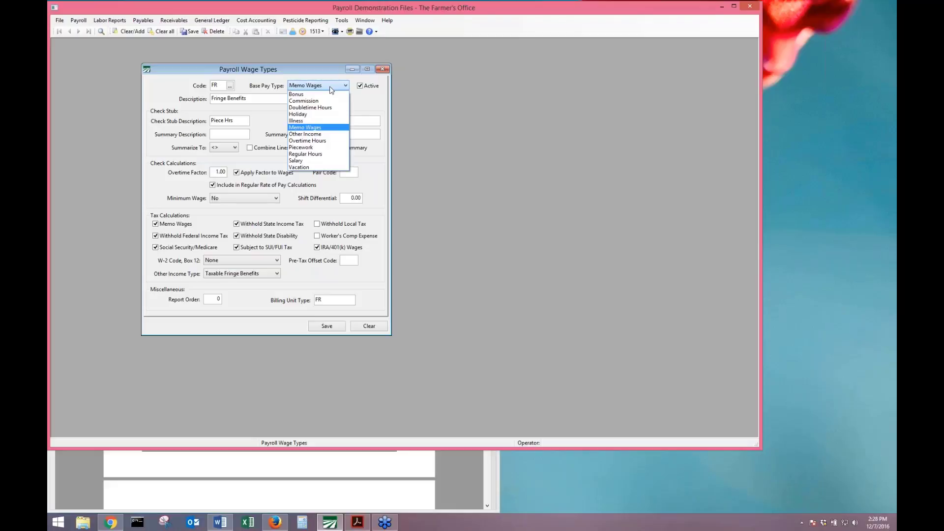
left_click(331, 87)
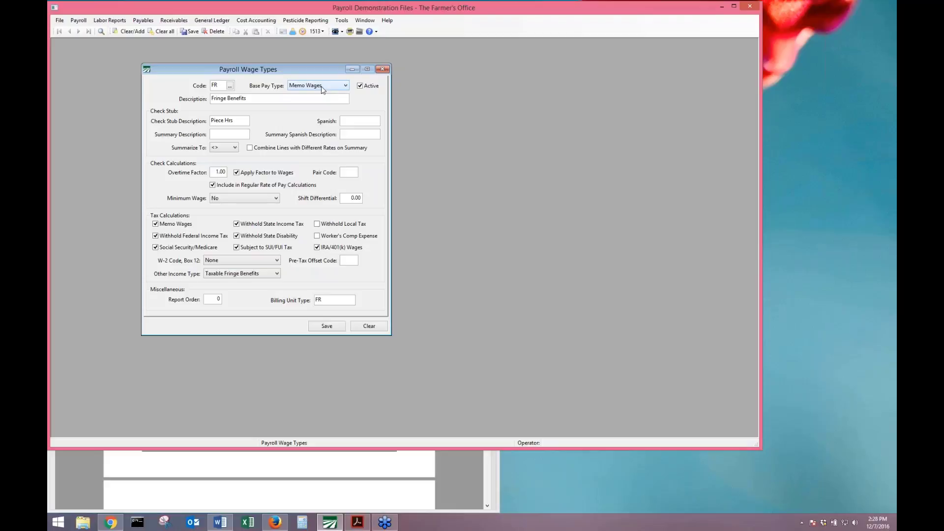
left_click(324, 327)
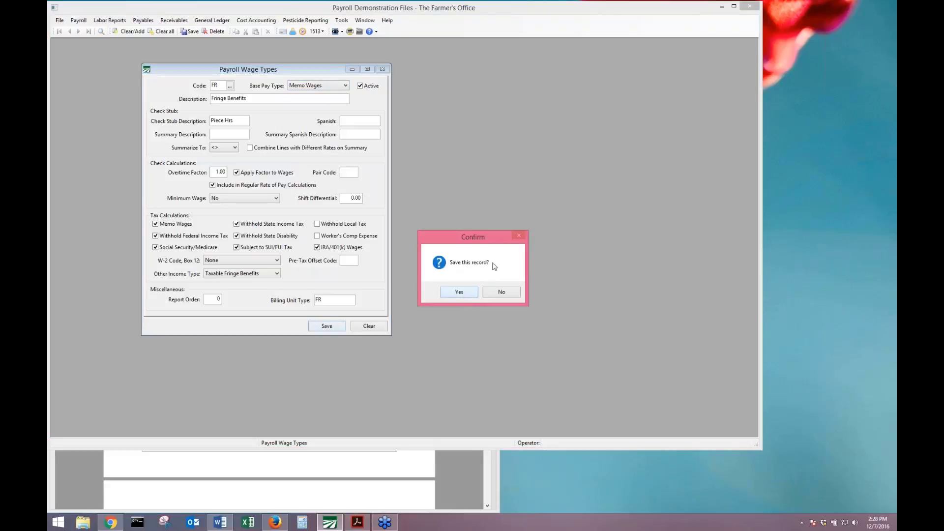
left_click(449, 293)
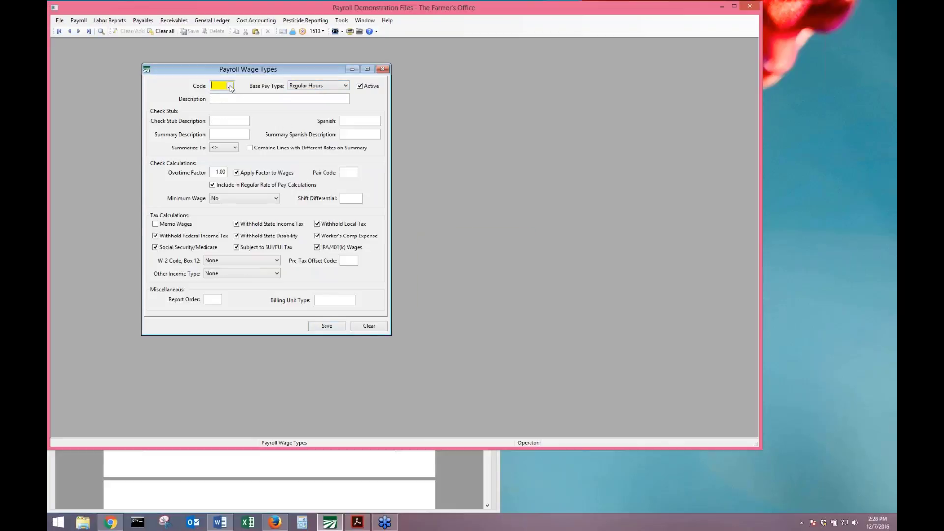
Load the 4K 401(k) Deduction wage type from the Code lookup list.
left_click(229, 101)
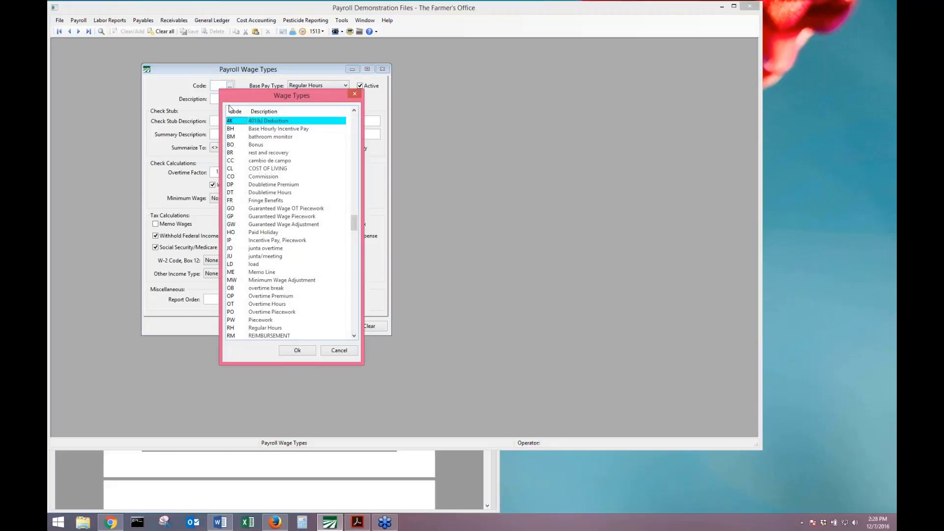
key("Down")
key("Down")
key("Down")
key("Down")
key("Down")
key("Down")
key("Down")
key("Down")
key("Down")
key("Down")
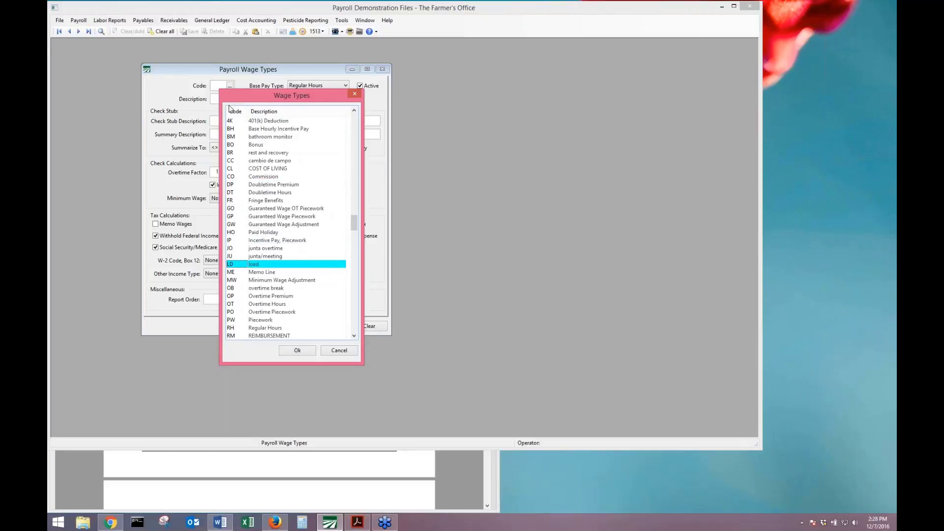
key("Up")
key("Up")
key("Up")
key("Up")
key("Up")
key("Up")
key("Up")
key("Up")
key("Up")
key("Up")
key("Up")
key("Up")
key("Up")
key("Up")
key("Up")
key("Up")
key("Up")
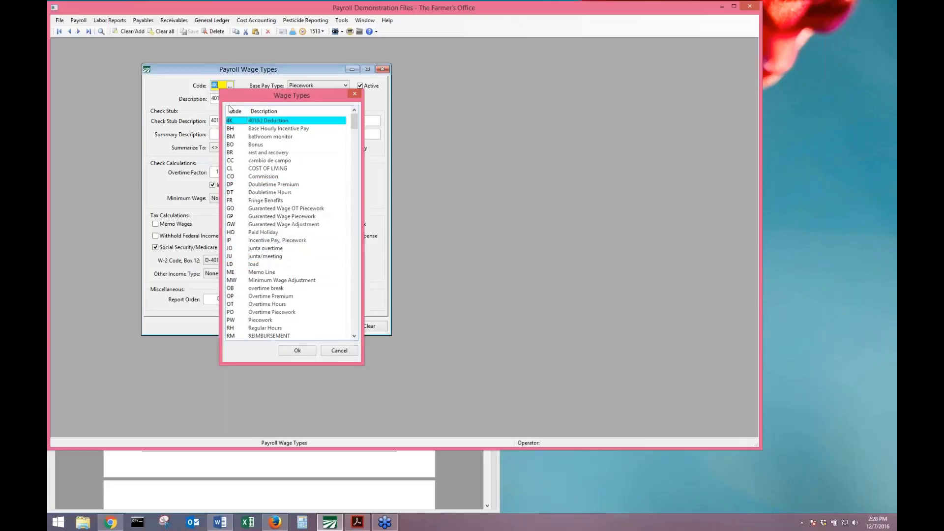
key("Return")
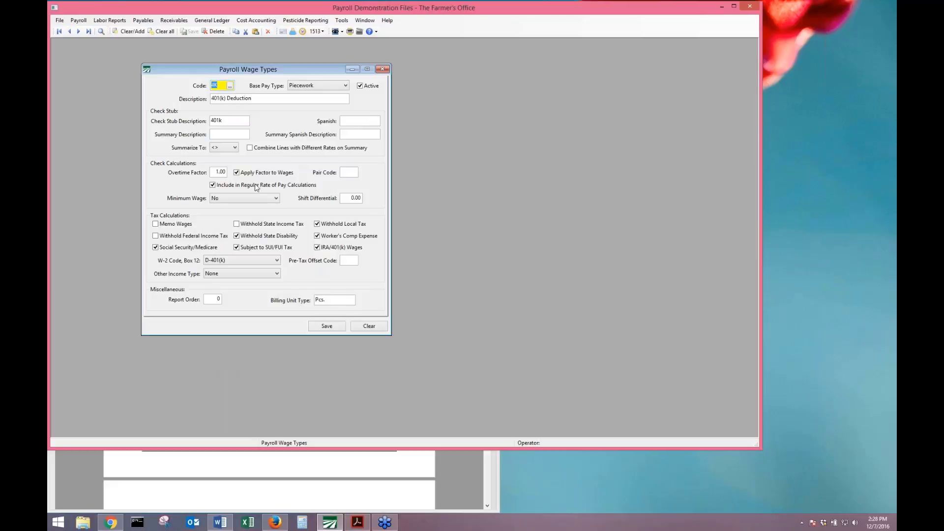
Keep W-2 Box 12 code D-401(k), save the record, and close the wage types setup.
left_click(278, 262)
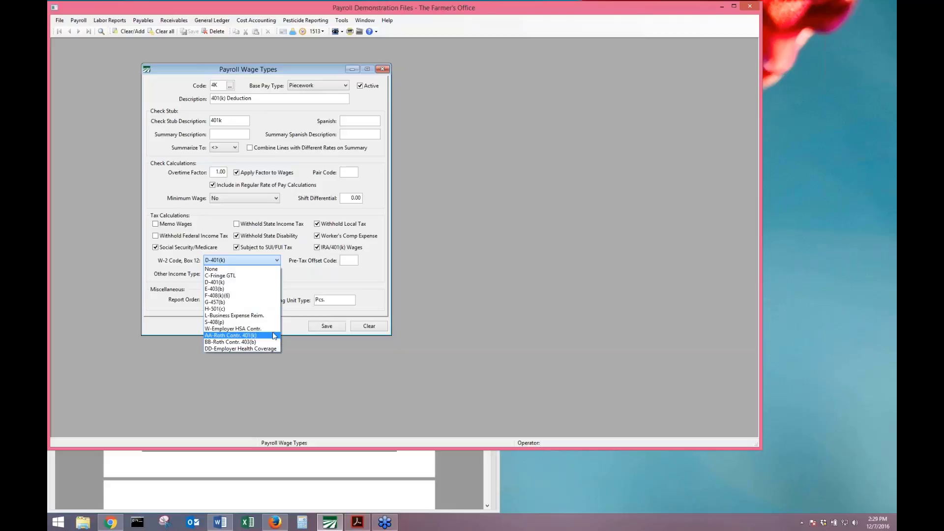
left_click(221, 283)
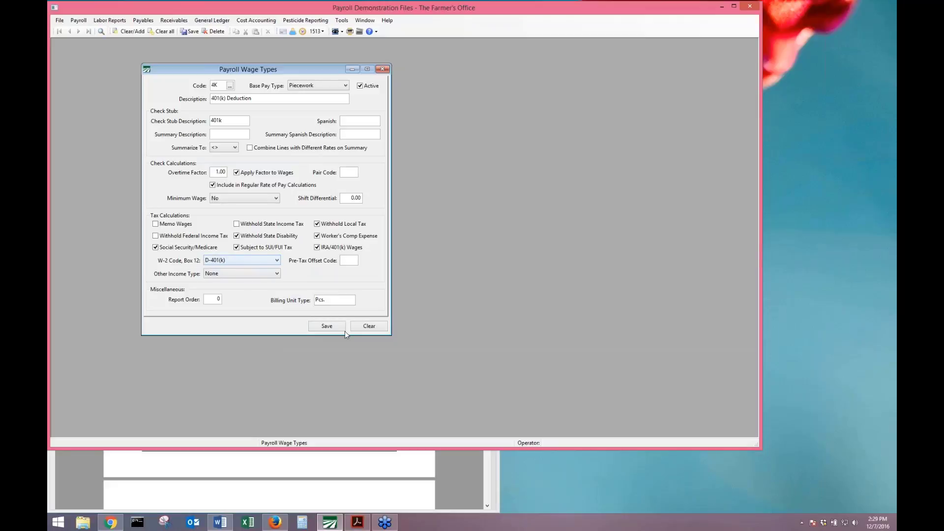
left_click(318, 326)
left_click(459, 292)
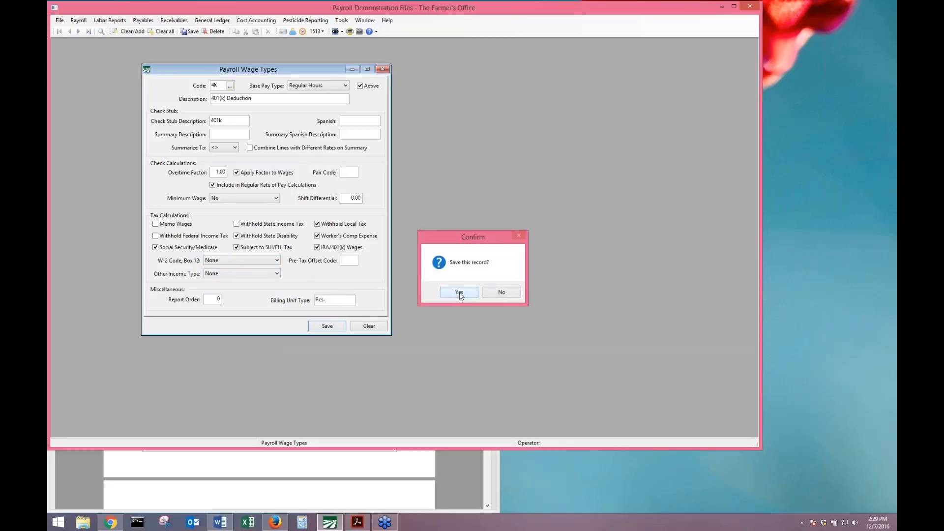
key("Escape")
left_click(79, 20)
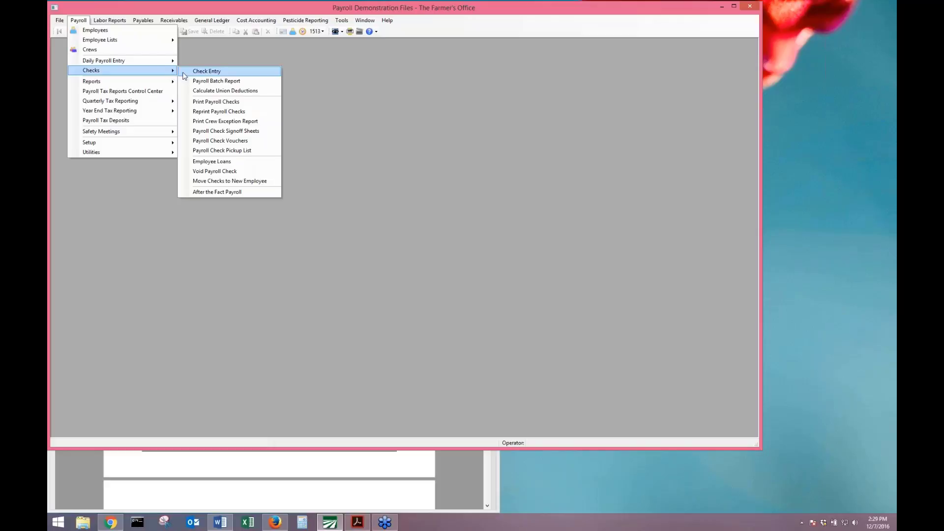
Start a batch check for the employee with pay period 12/12/2016–12/18/2016 and the 1050 salary line.
left_click(194, 72)
type("1262")
key("Tab")
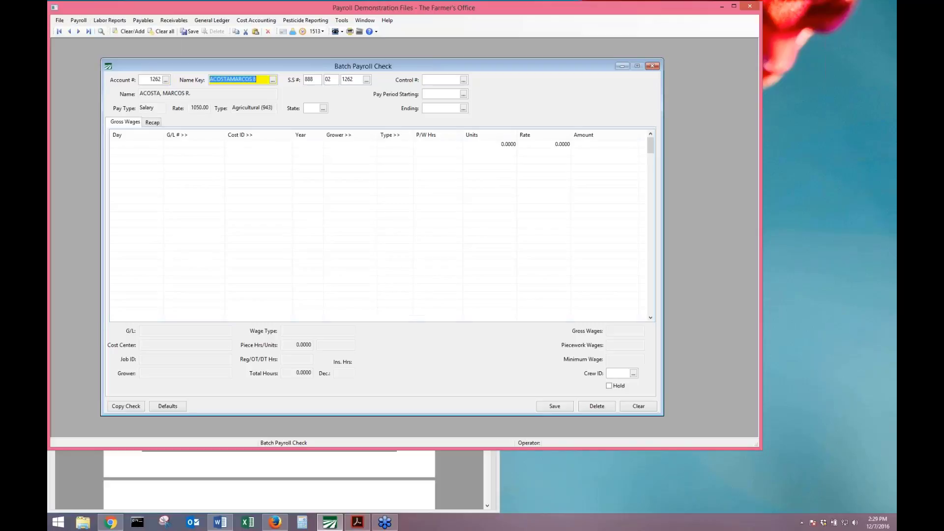
key("Tab")
key("Tab")
key("Tab")
key("Tab")
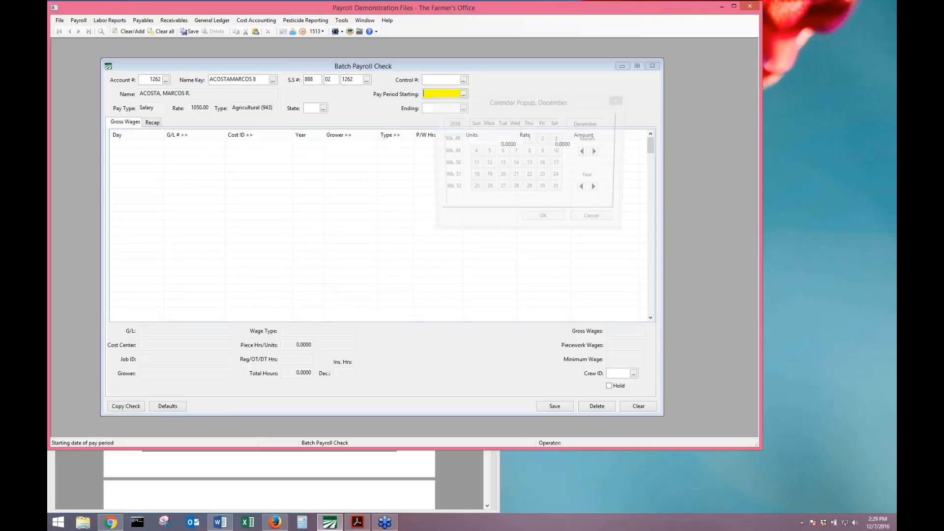
key("Left")
key("Left")
key("Return")
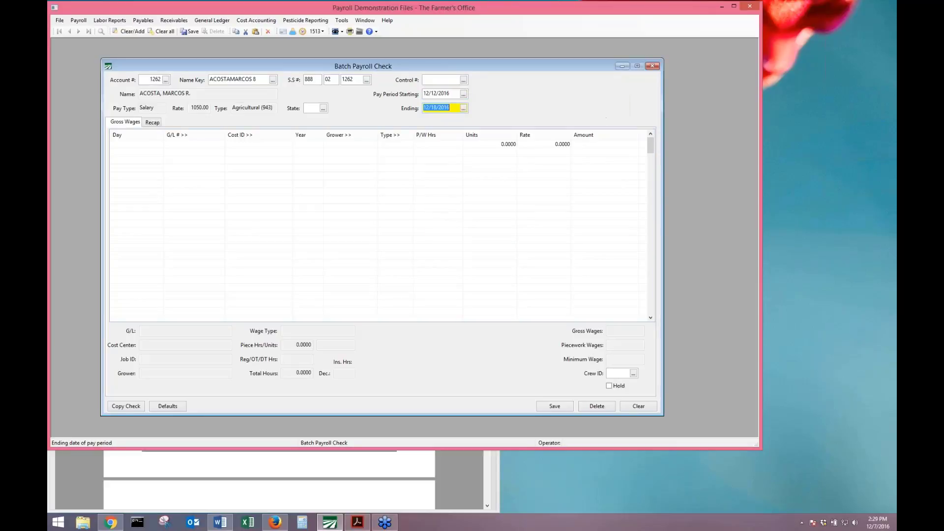
key("Tab")
key("Tab")
key("Tab")
key("Tab")
key("Tab")
key("Tab")
key("Tab")
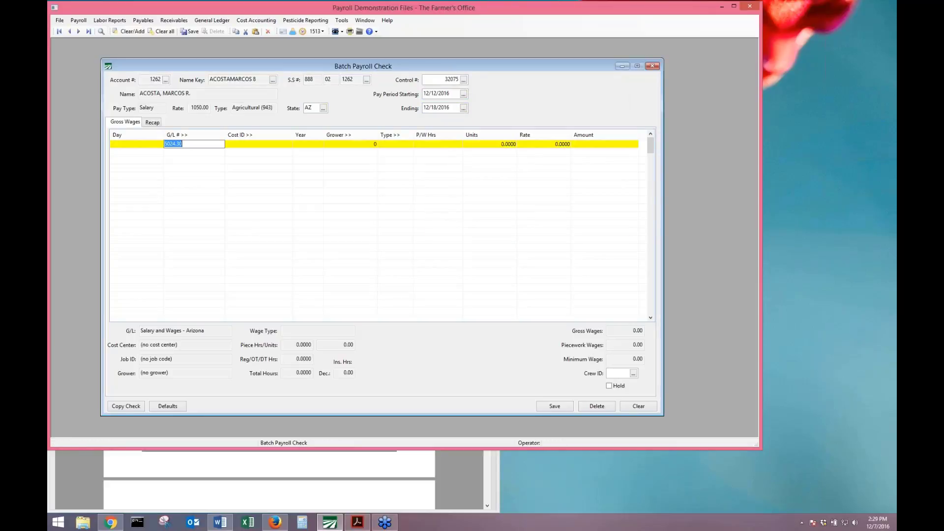
key("Tab")
key("Tab")
key("Tab")
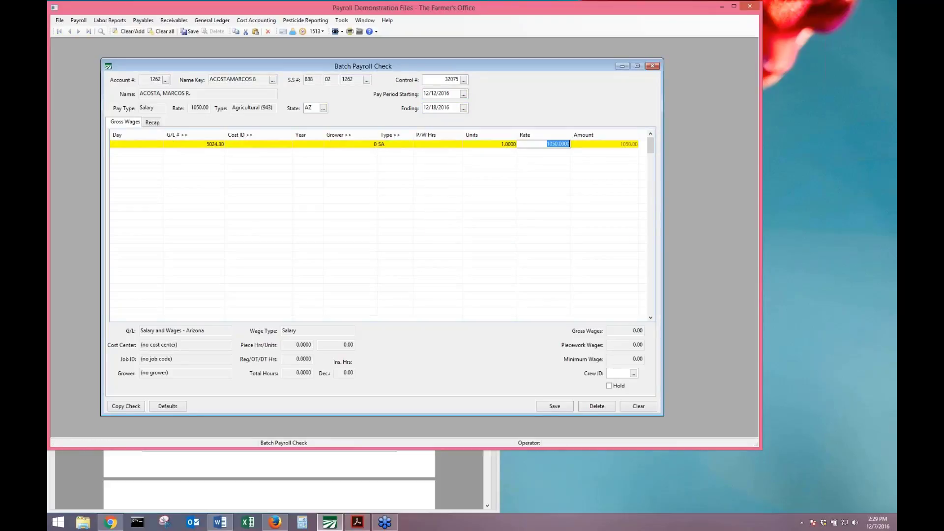
key("Tab")
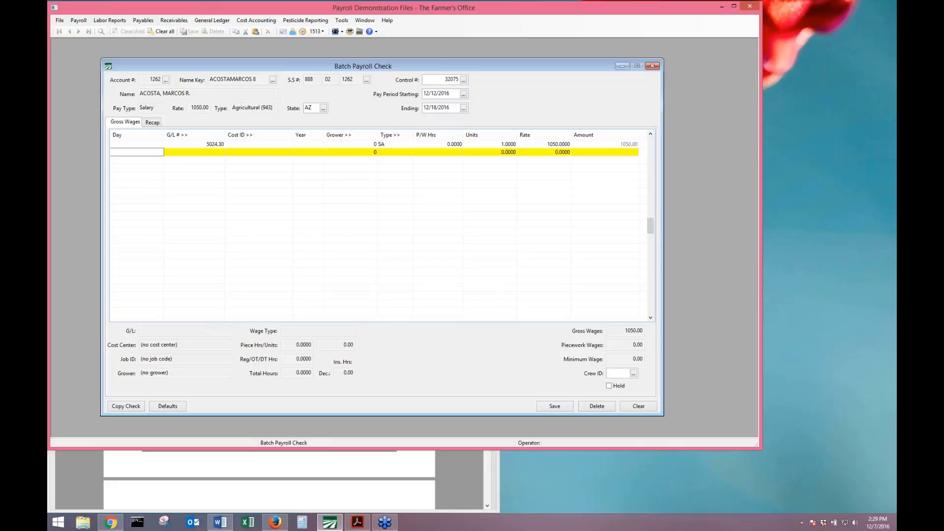
Add an FR Fringe Benefits line of 1 unit at rate 2000.
key("Tab")
key("Tab")
key("Tab")
key("Tab")
key("Tab")
key("F4")
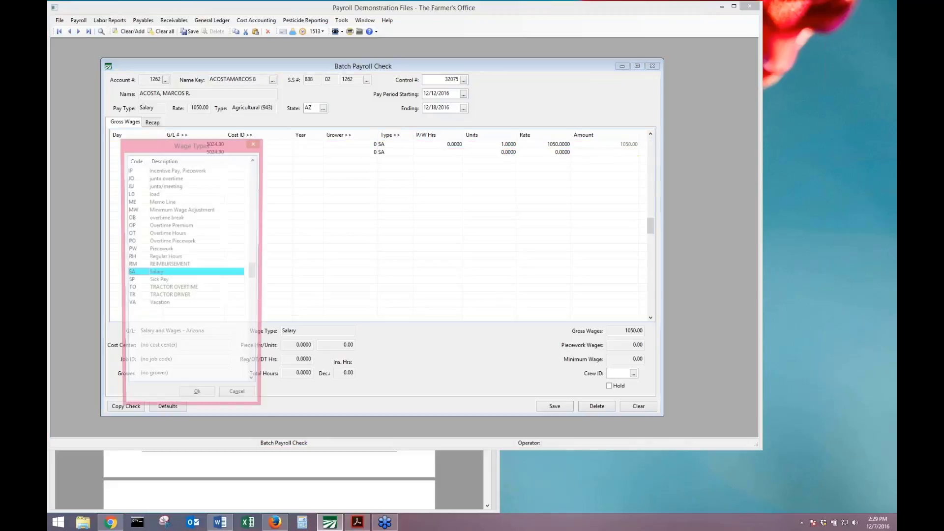
type("fr")
key("Return")
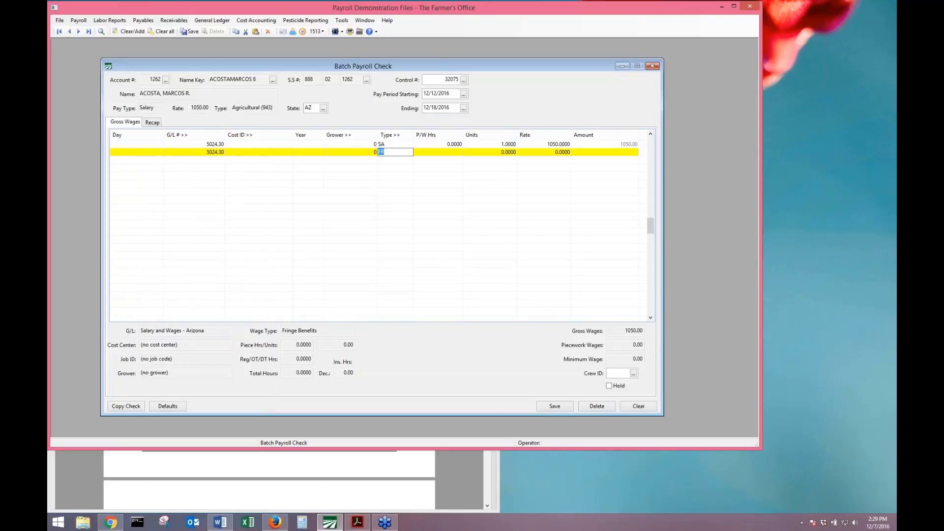
key("Tab")
type("1")
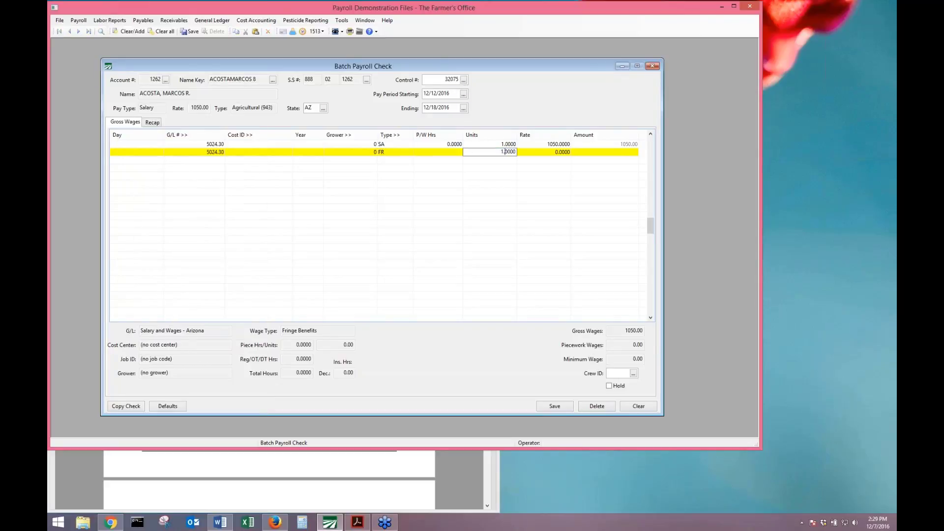
key("Tab")
type("20")
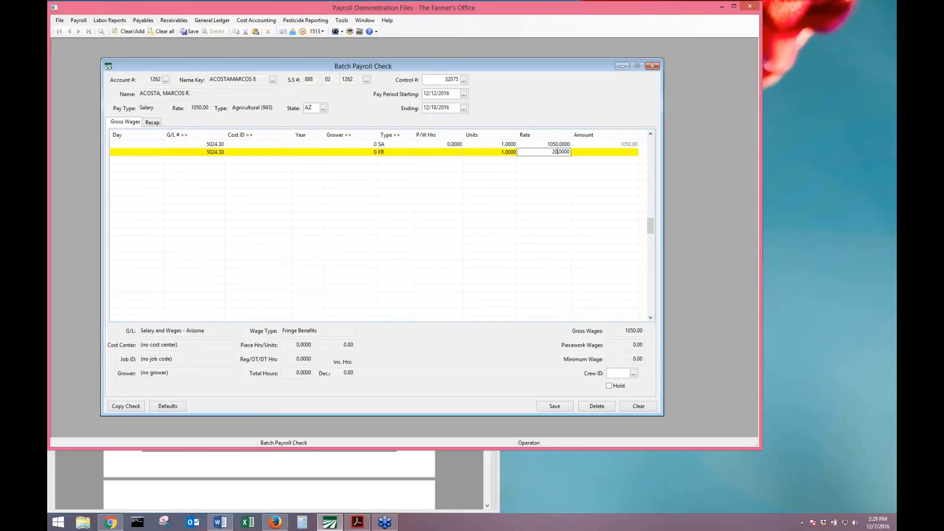
type("00")
key("Return")
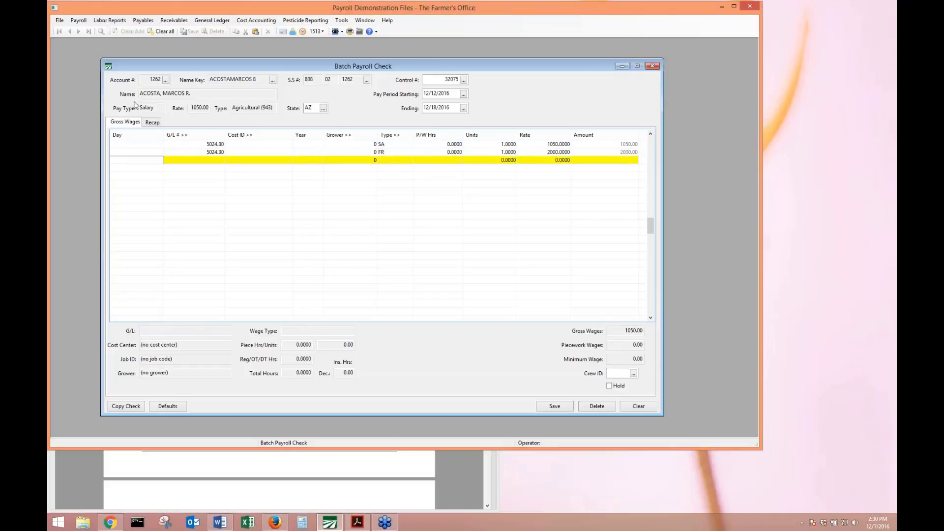
Clear the federal and state income tax amounts on the Recap and recalculate the check's taxes.
left_click(145, 124)
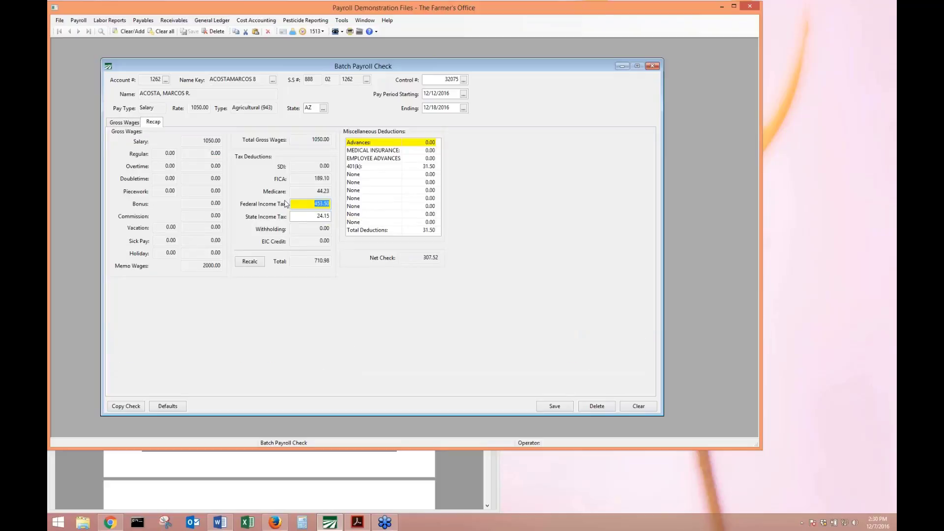
mouse_move(311, 212)
key("Delete")
key("Tab")
key("Delete")
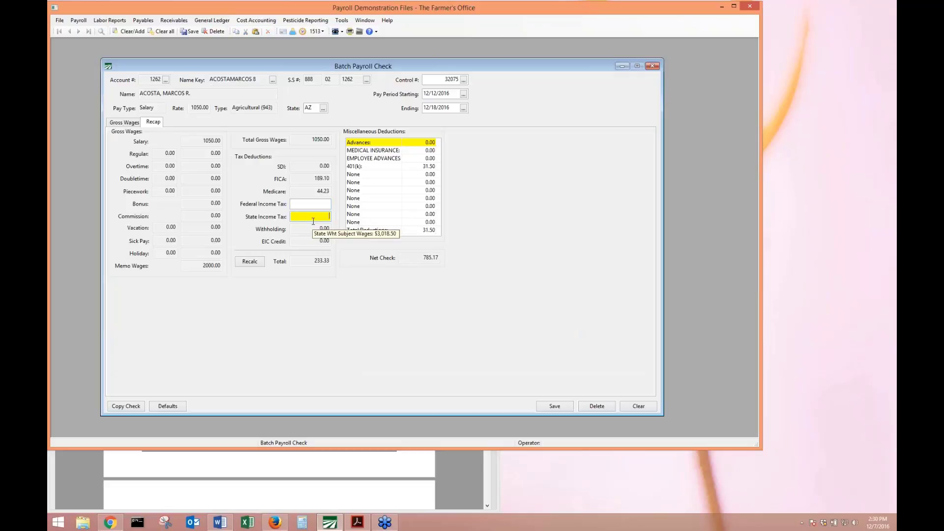
key("shift+Tab")
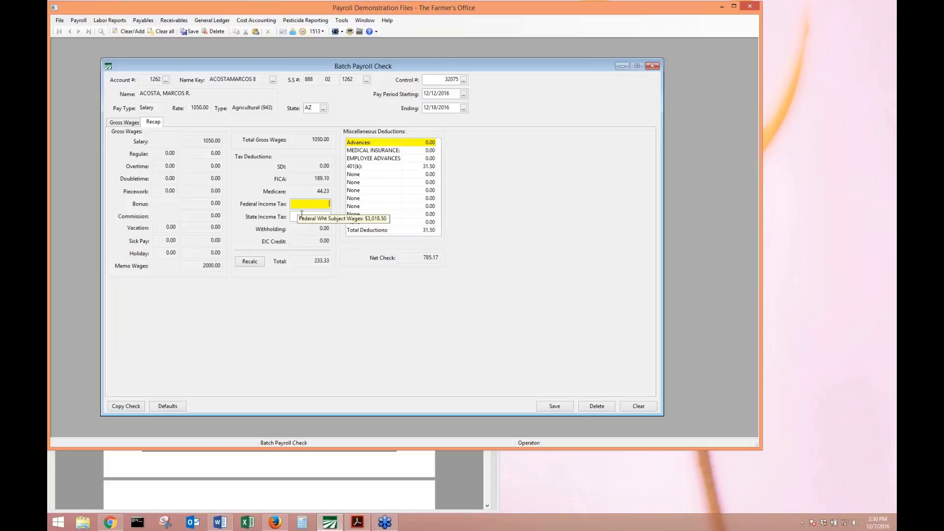
left_click(250, 262)
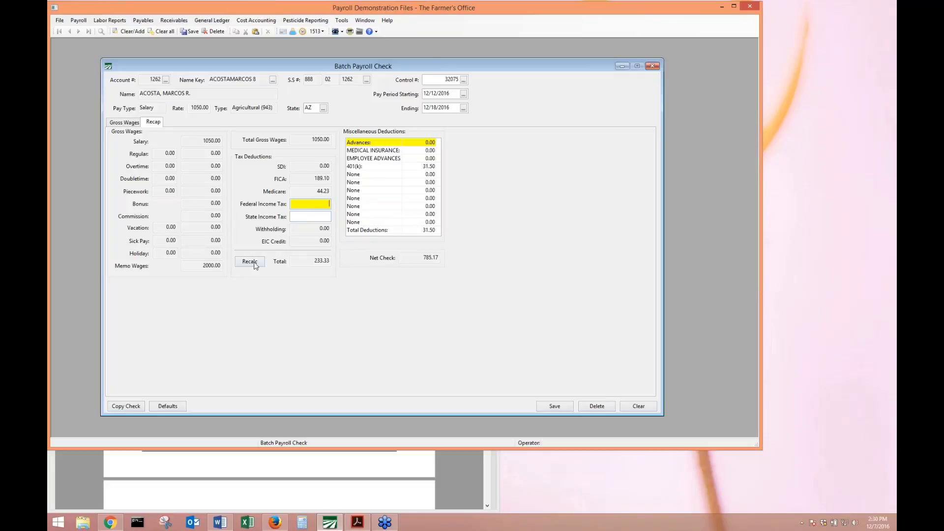
mouse_move(313, 218)
left_click(322, 218)
double_click(323, 219)
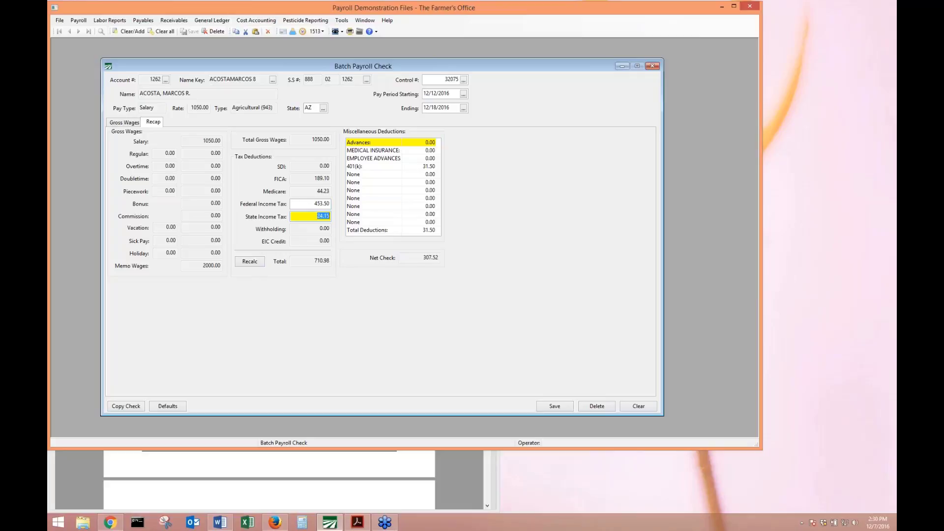
Review the gross wage lines, save the batch payroll check and close the form.
left_click(125, 122)
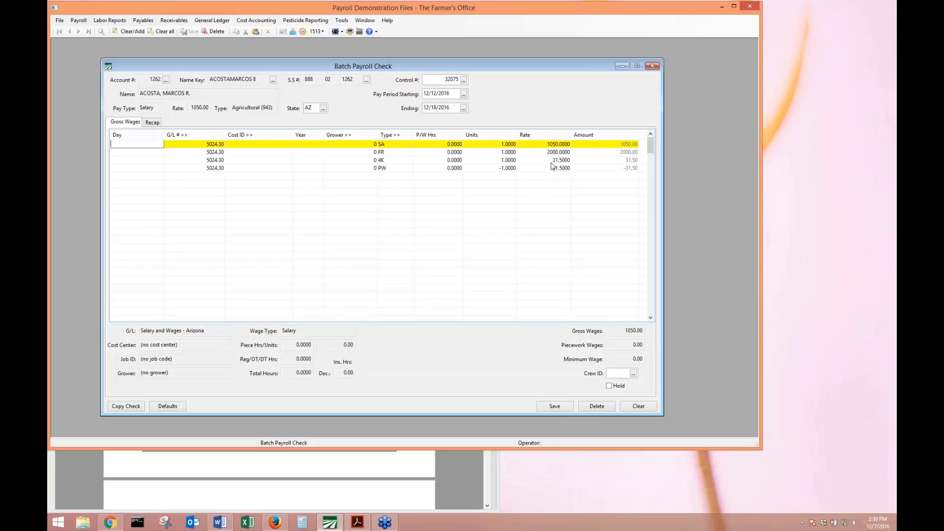
left_click(154, 122)
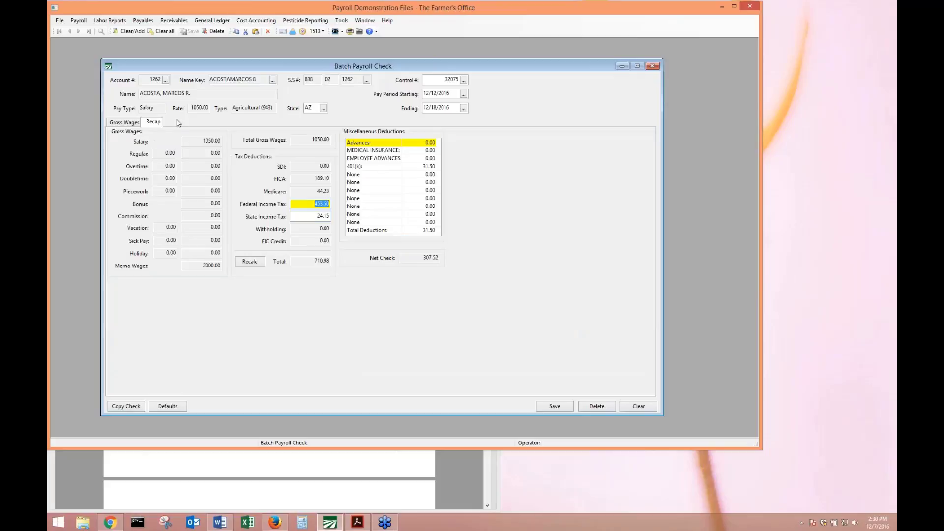
left_click(136, 122)
left_click(381, 154)
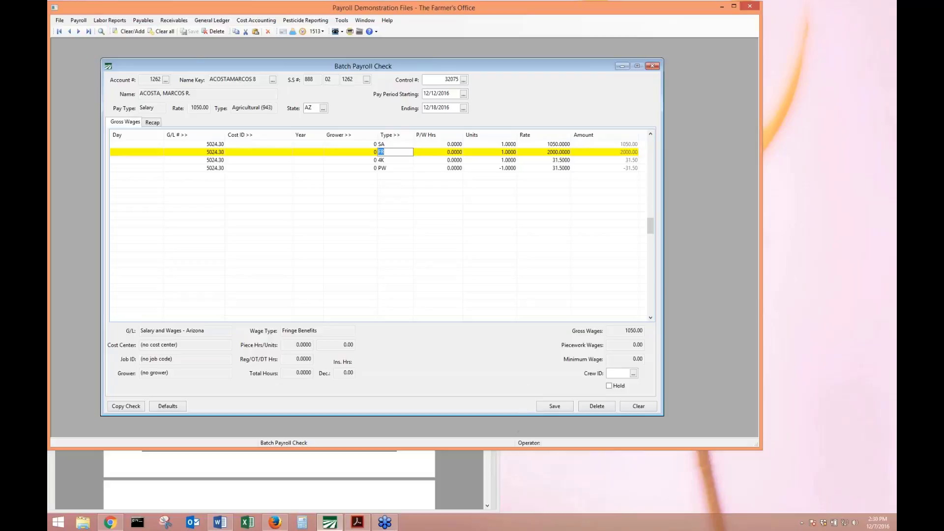
left_click(566, 408)
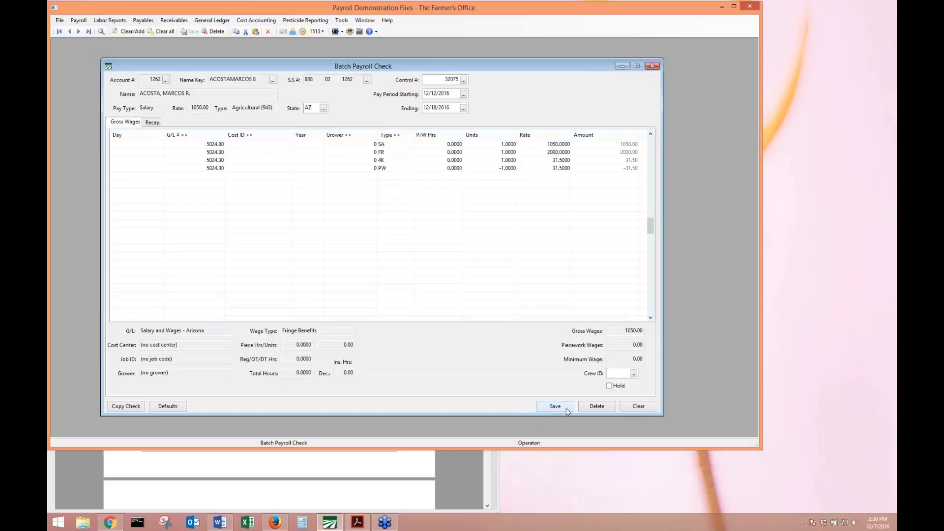
left_click(653, 67)
left_click(203, 167)
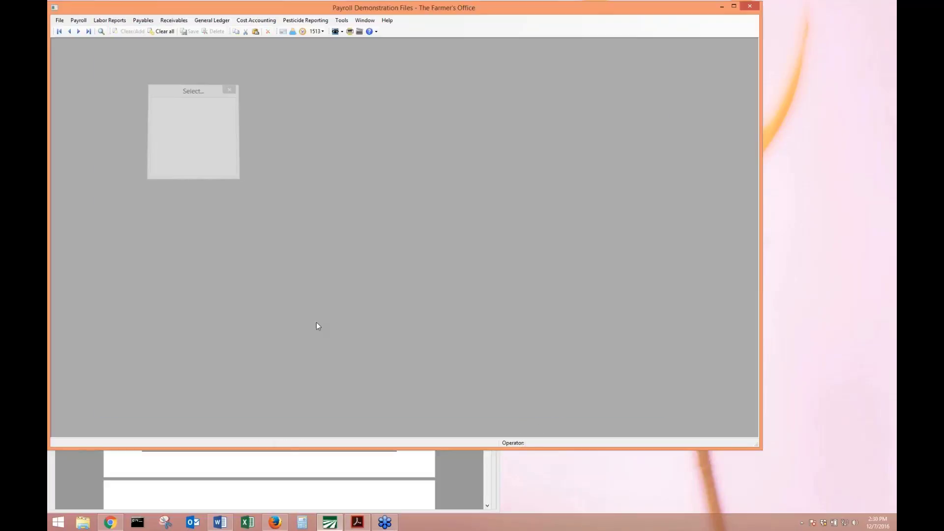
Scroll the training manual to the page 11 Audit Pre-Tax Wages section, then return to The Farmer's Office.
left_click(290, 454)
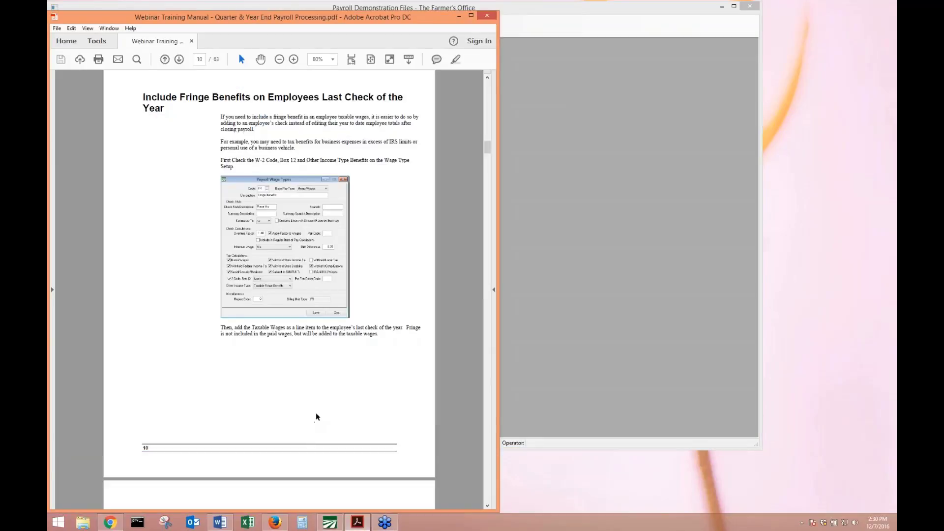
scroll(316, 415, "down", 8)
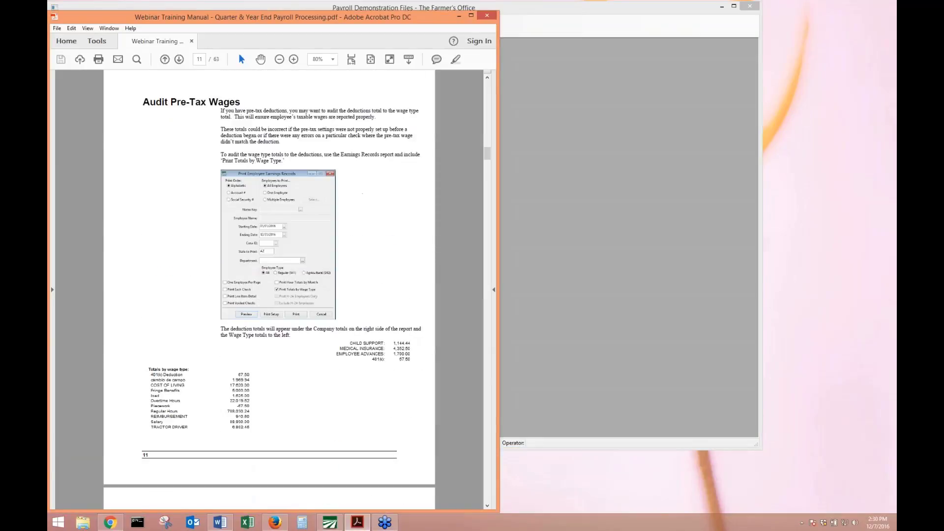
scroll(369, 358, "down", 1)
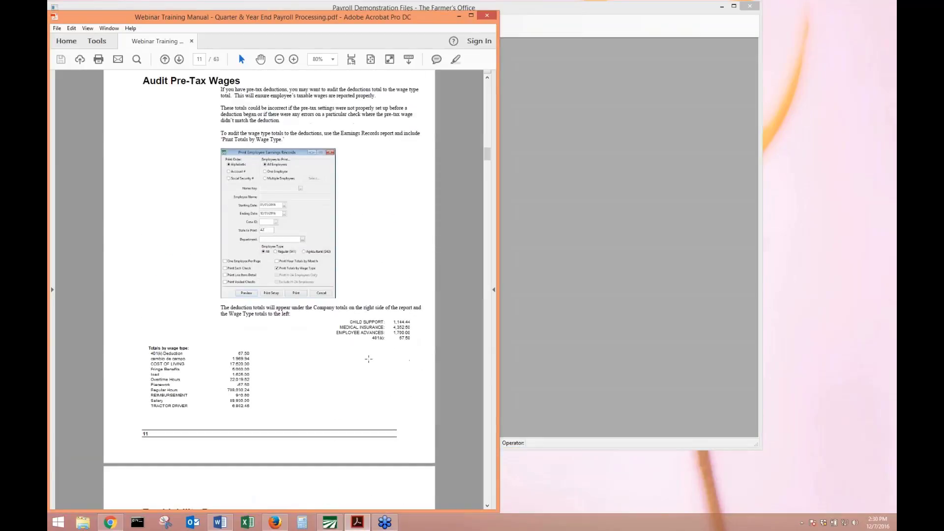
left_click(880, 262)
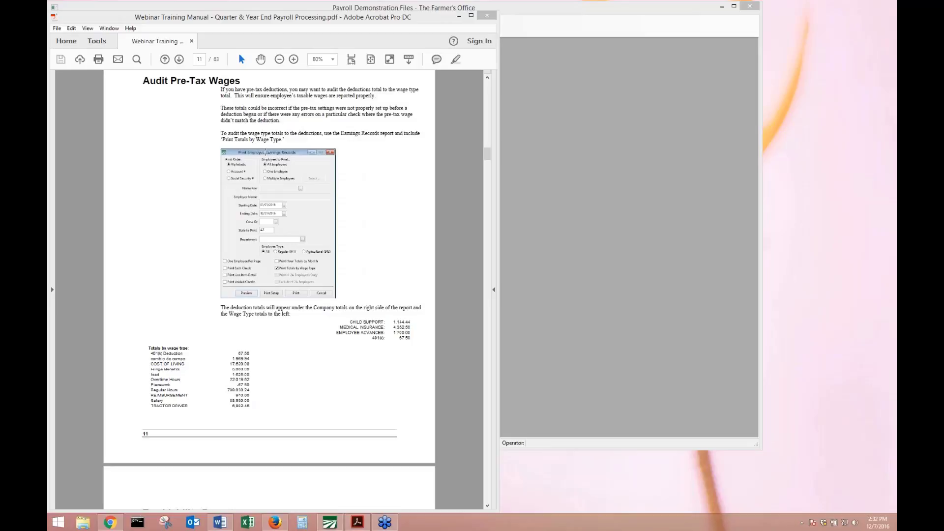
left_click(545, 132)
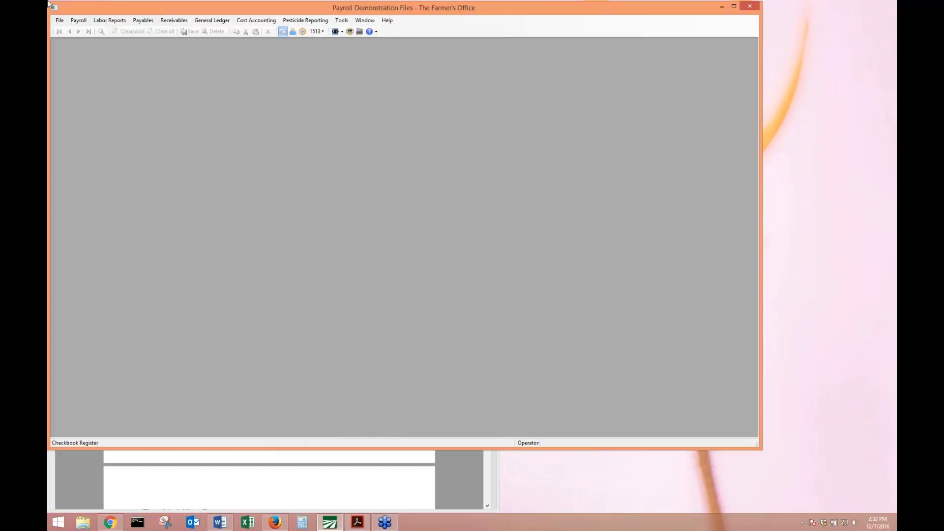
Open Employee Earnings Records for all employees over 2016 and remove the AZ state filter.
left_click(78, 20)
mouse_move(80, 82)
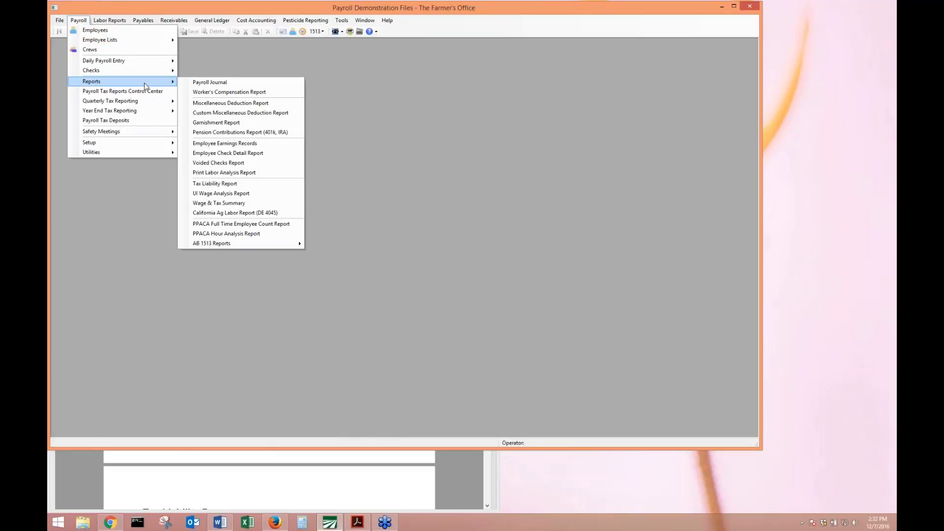
left_click(272, 144)
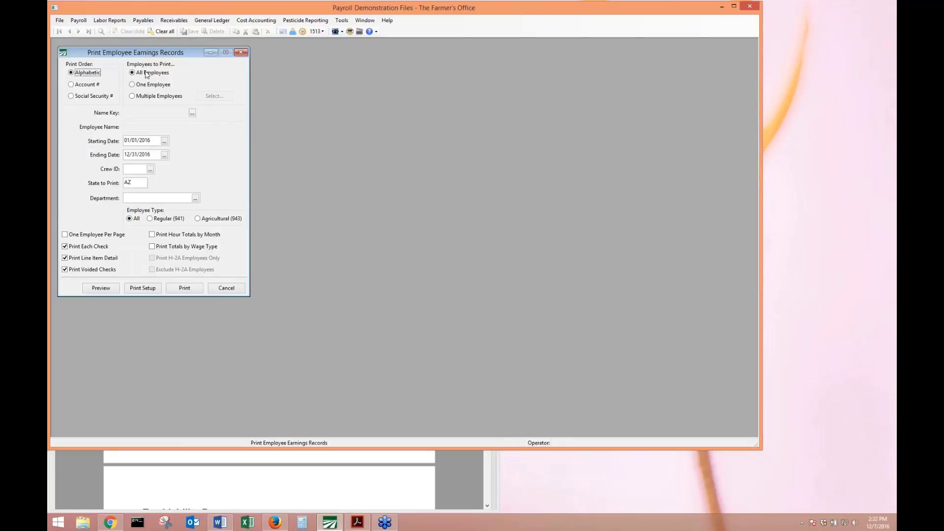
left_click(148, 73)
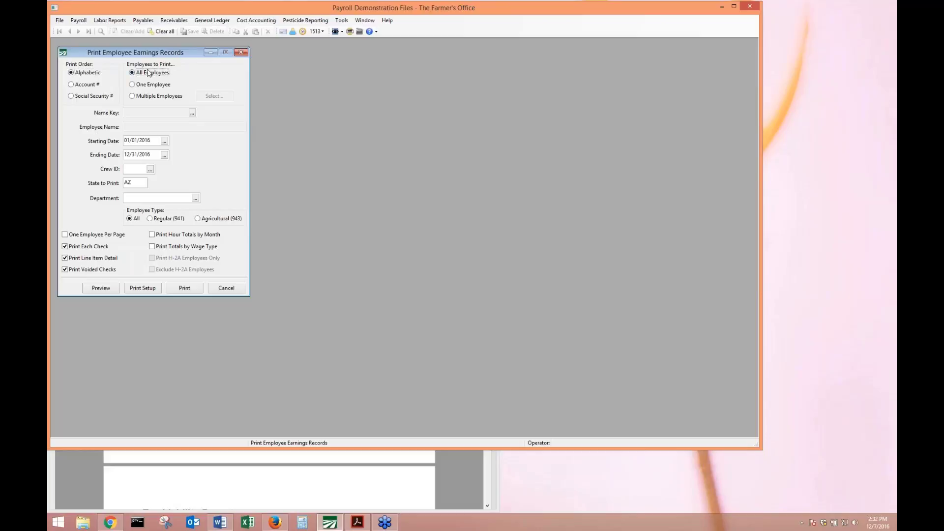
left_click(155, 153)
key("shift+Tab")
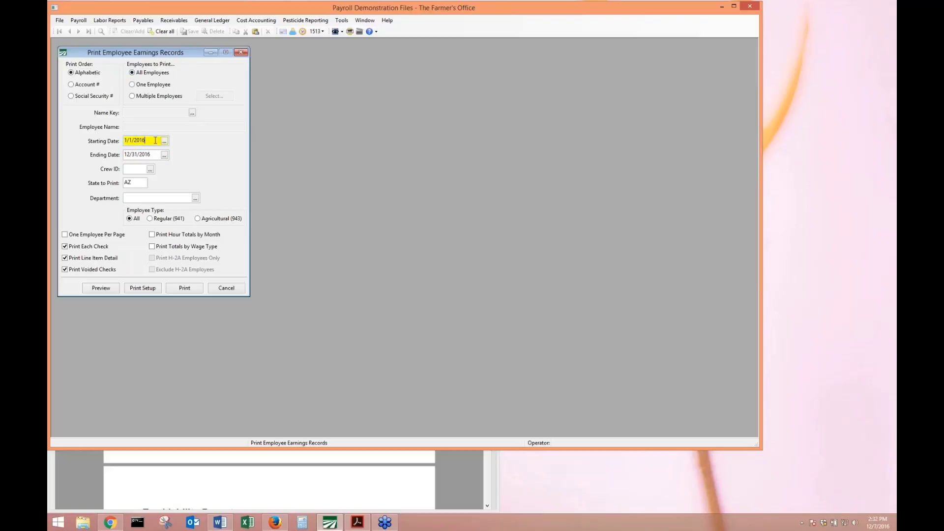
left_click(132, 183)
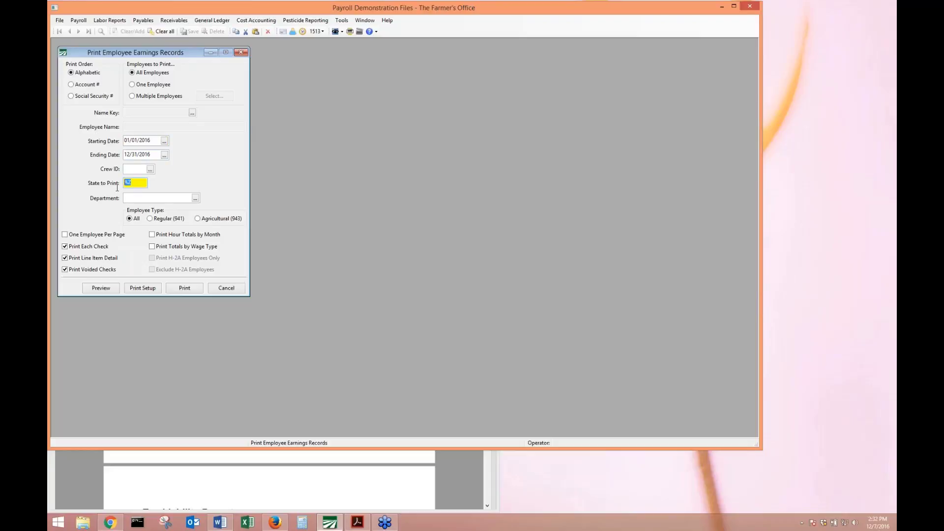
key("Delete")
key("Tab")
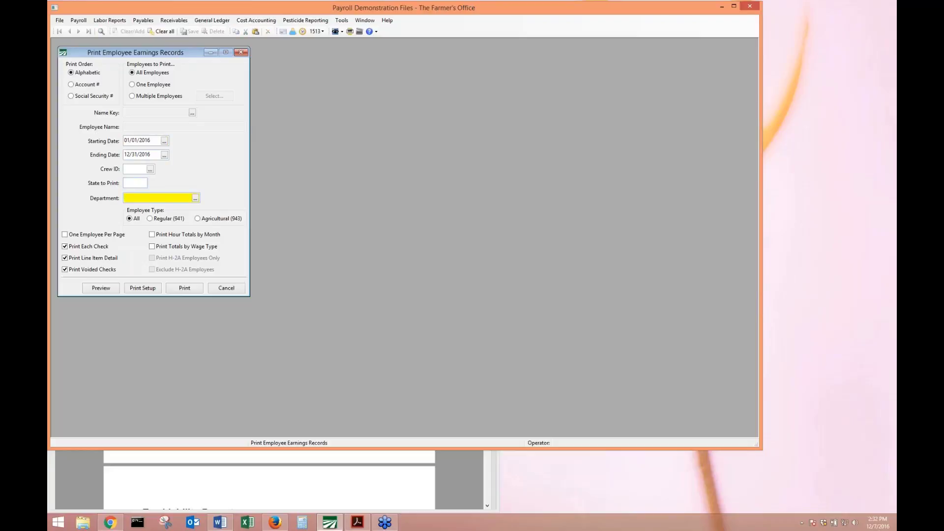
Exclude each check, line item detail and voided checks, add totals by wage type, and preview.
left_click(92, 246)
left_click(84, 258)
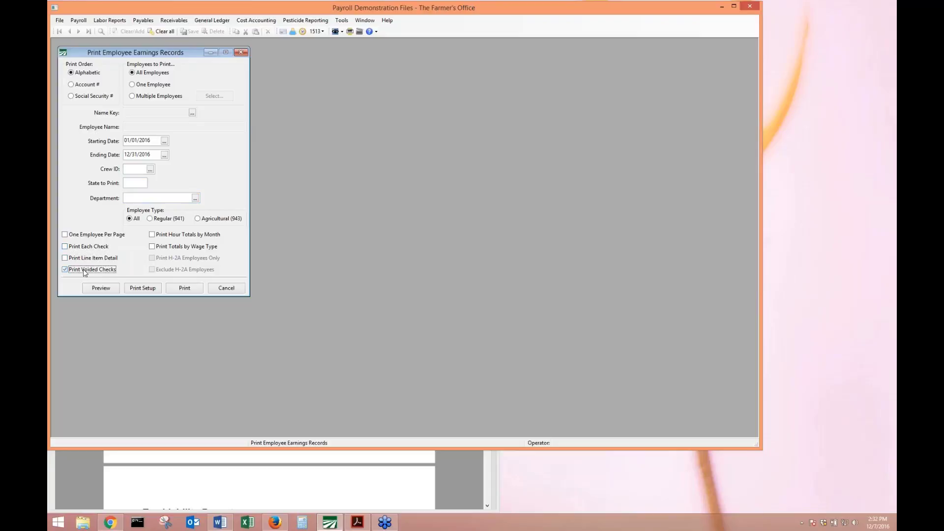
left_click(84, 271)
left_click(152, 248)
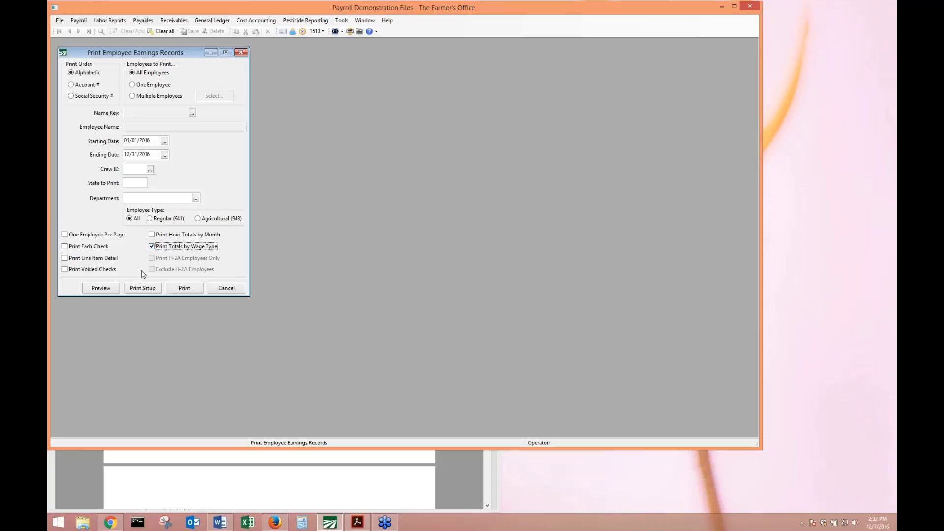
left_click(102, 289)
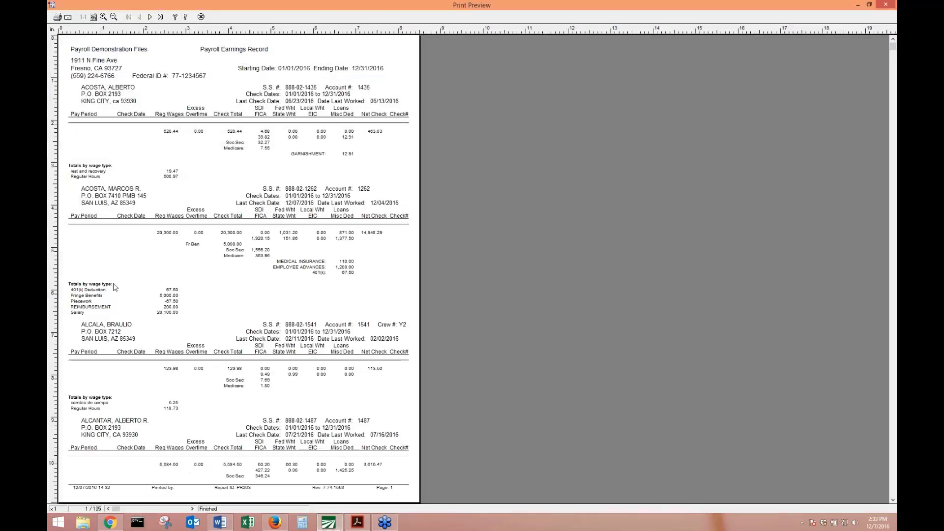
Jump to the report's last page to review company totals by wage type, then close the preview.
left_click(160, 16)
scroll(285, 298, "down", 1)
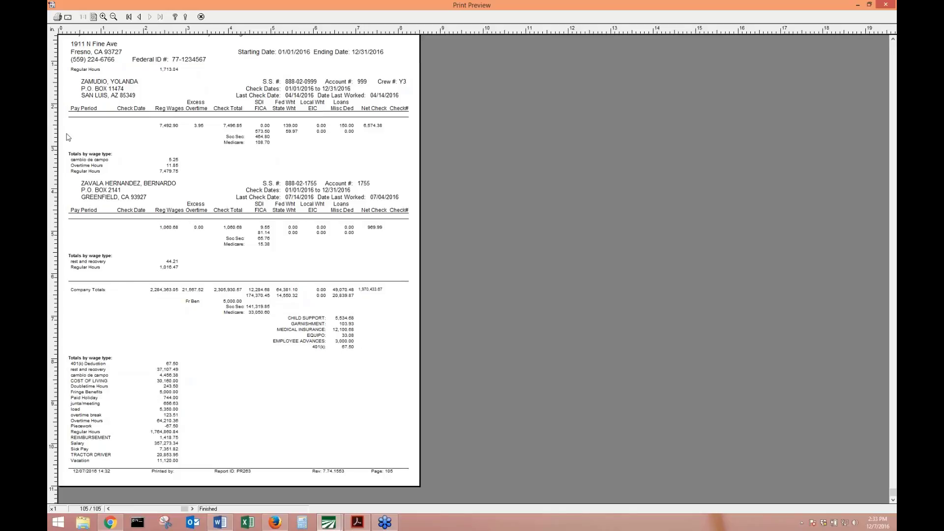
key("Escape")
left_click(79, 20)
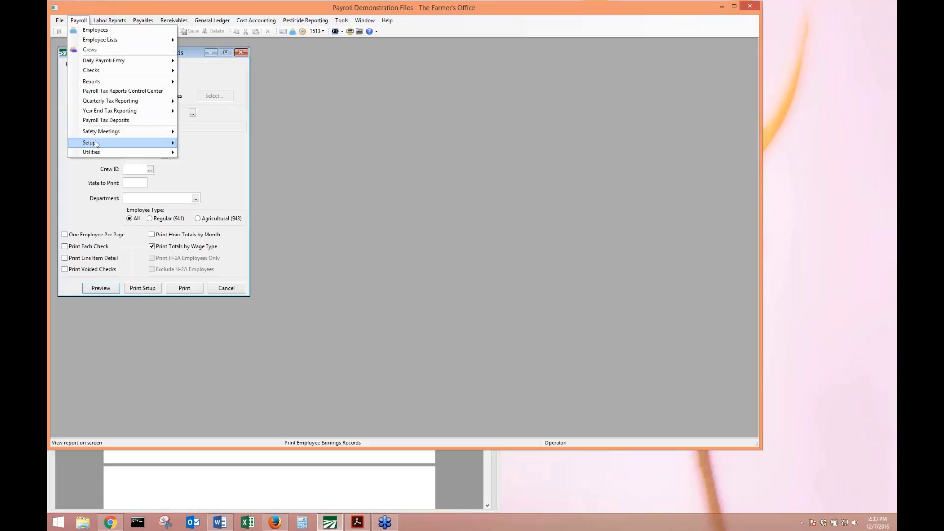
In Miscellaneous Payroll Deductions, set row 10's 401(k) deduction to the 401(k) Deduction wage type.
mouse_move(96, 142)
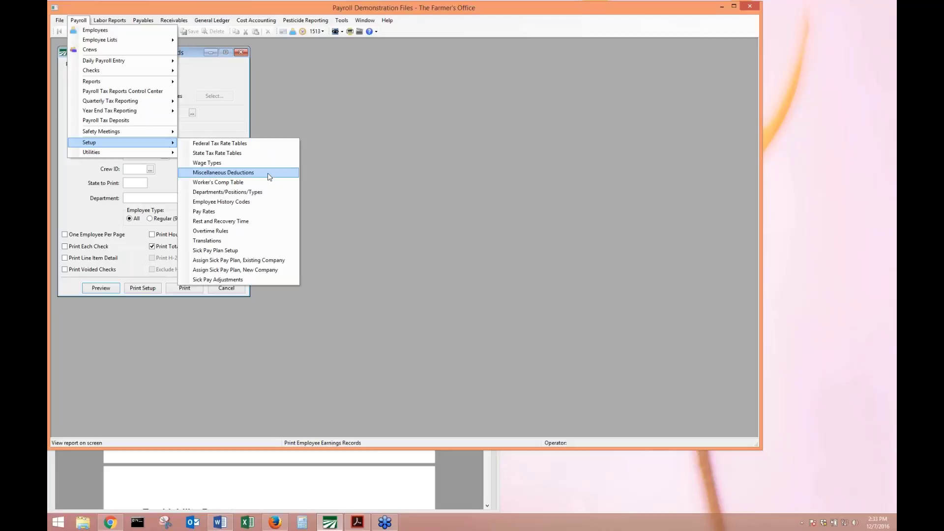
left_click(270, 176)
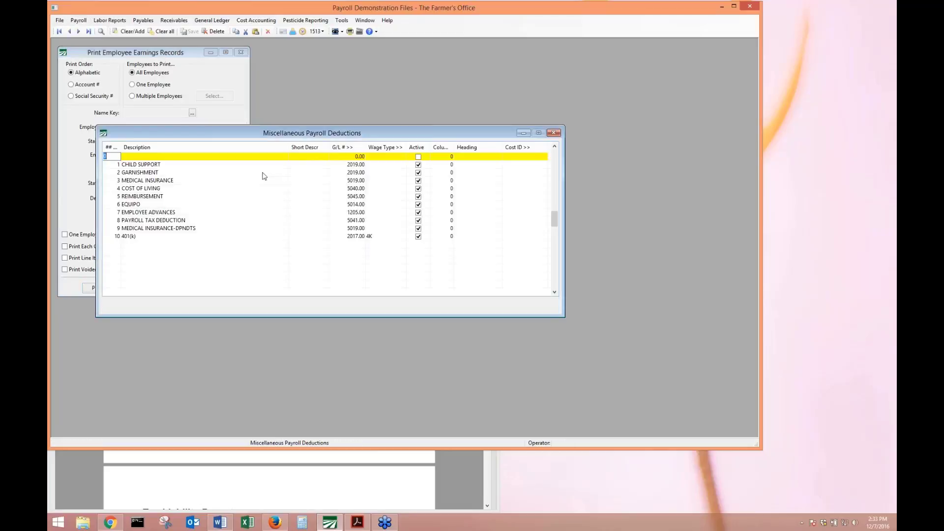
left_click(385, 235)
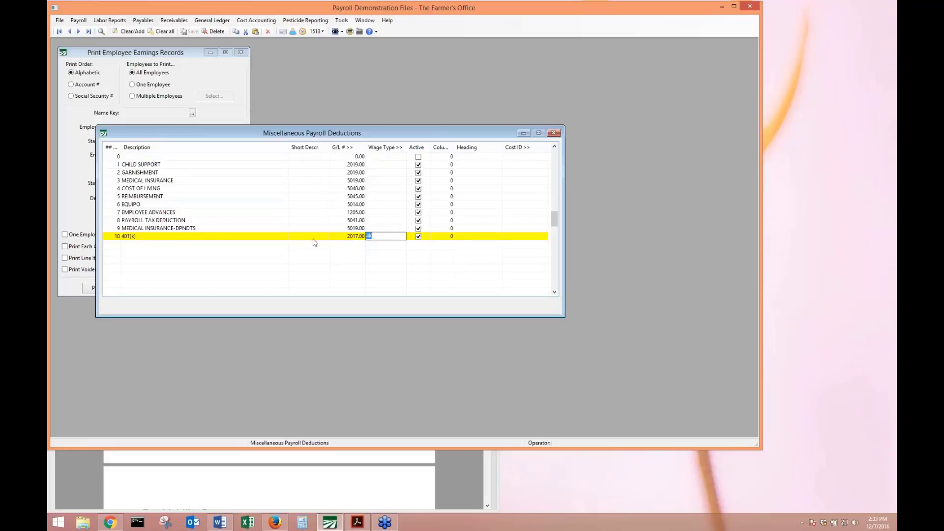
left_click(283, 236)
type("401(k)")
left_click(385, 236)
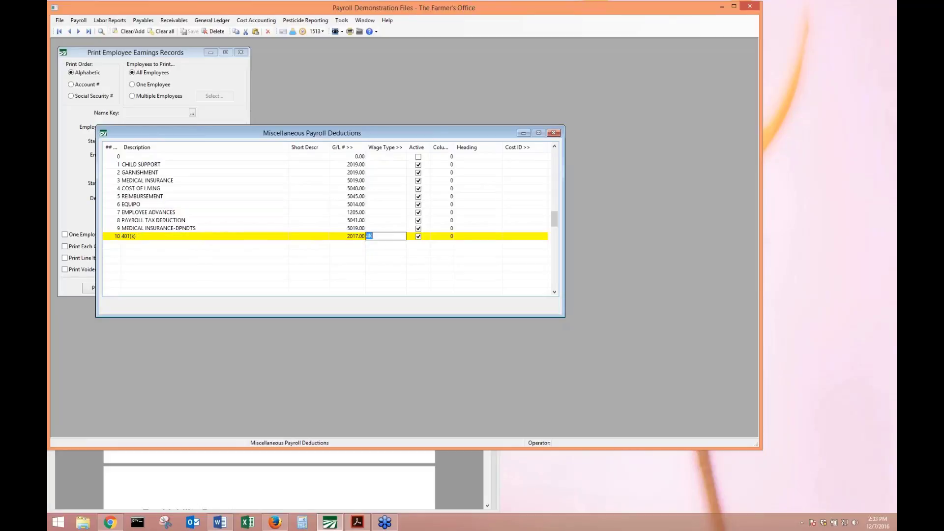
double_click(395, 239)
double_click(202, 181)
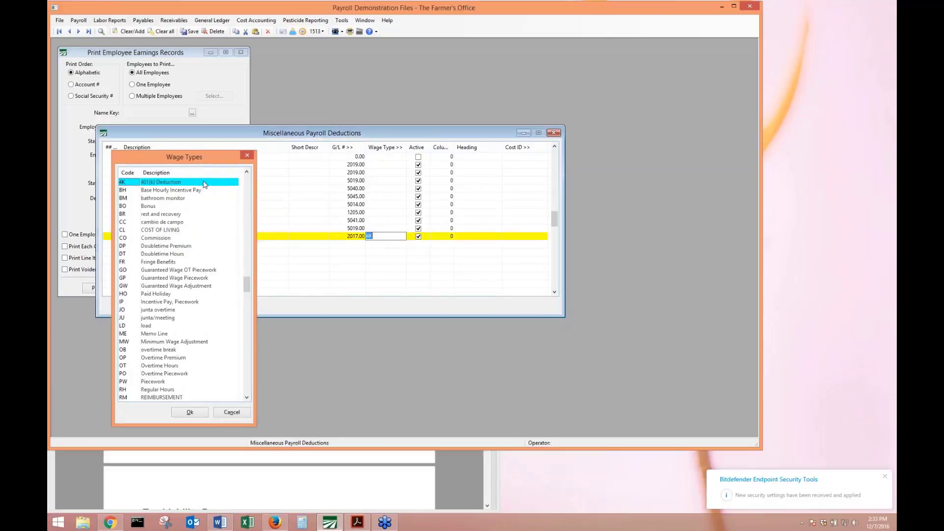
left_click(382, 236)
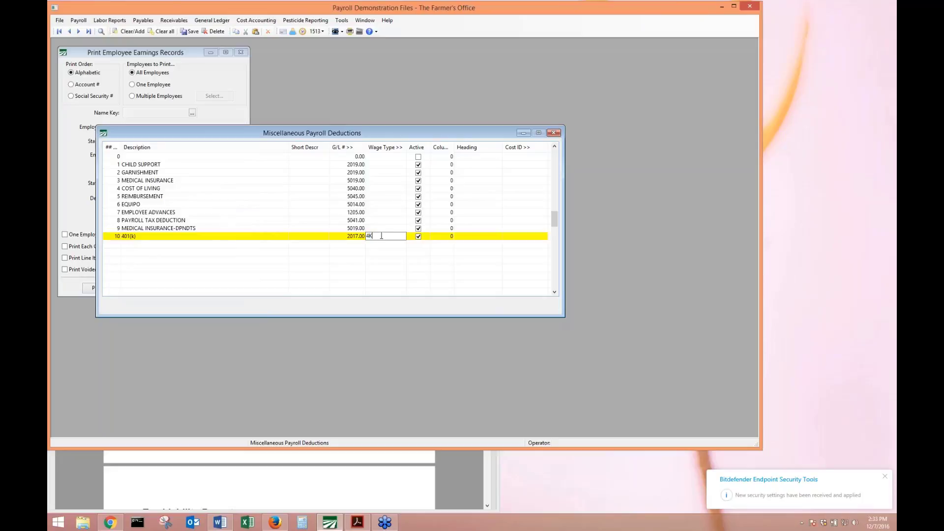
Load wage type 4K in the Wage Types setup, save it and close the window.
left_click(78, 22)
mouse_move(125, 142)
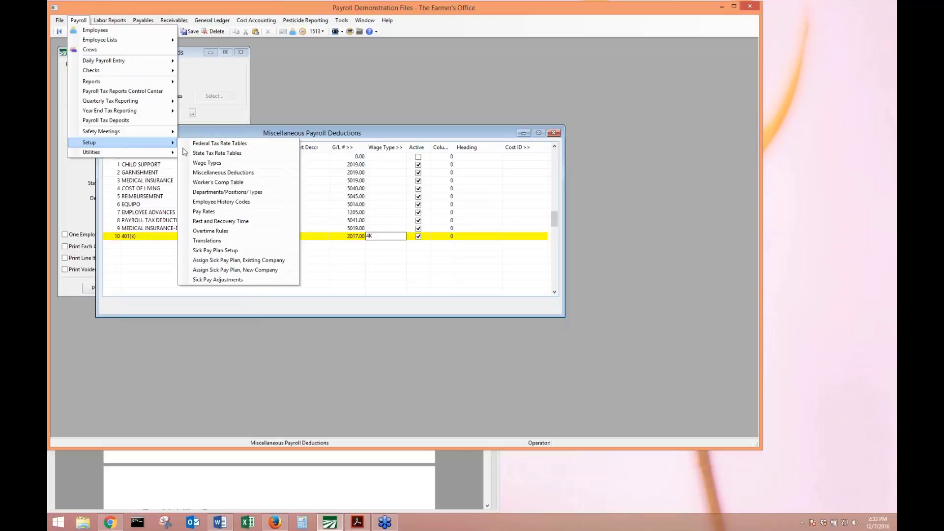
left_click(217, 163)
type("4")
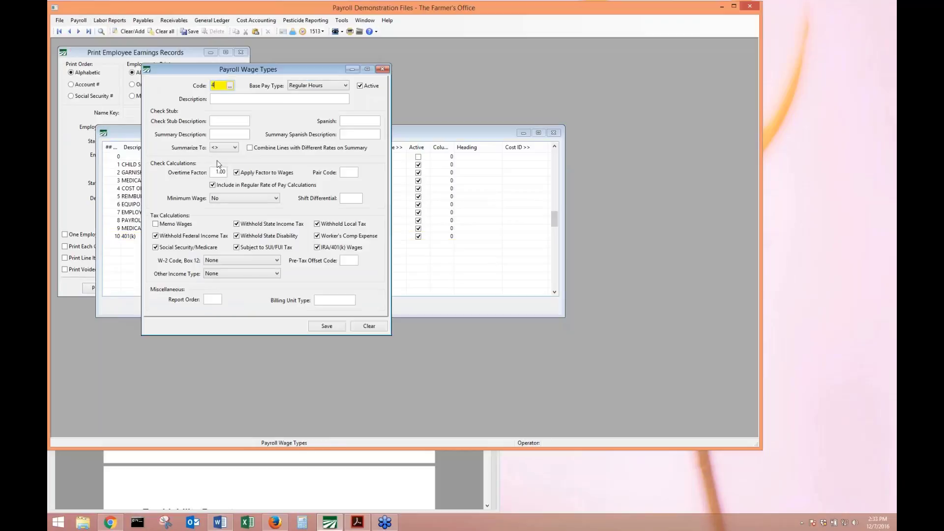
type("K")
key("Tab")
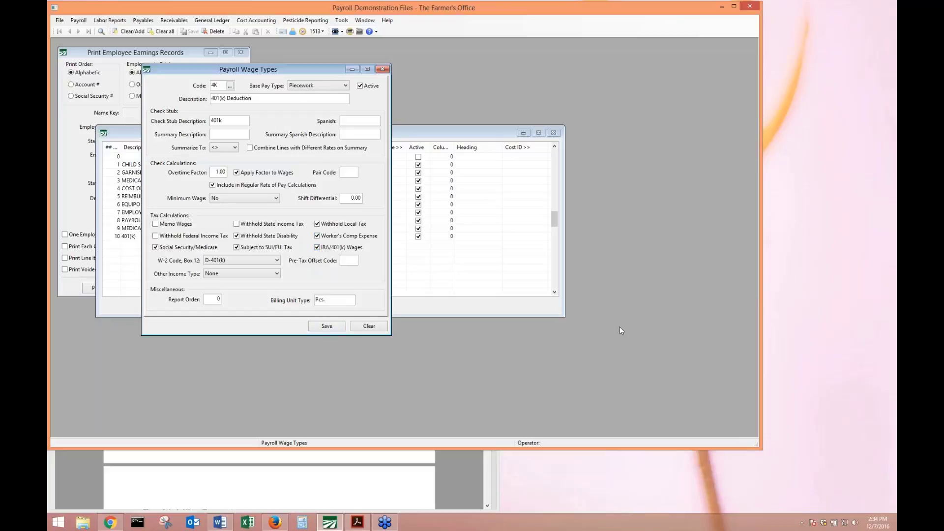
left_click(326, 327)
left_click(385, 69)
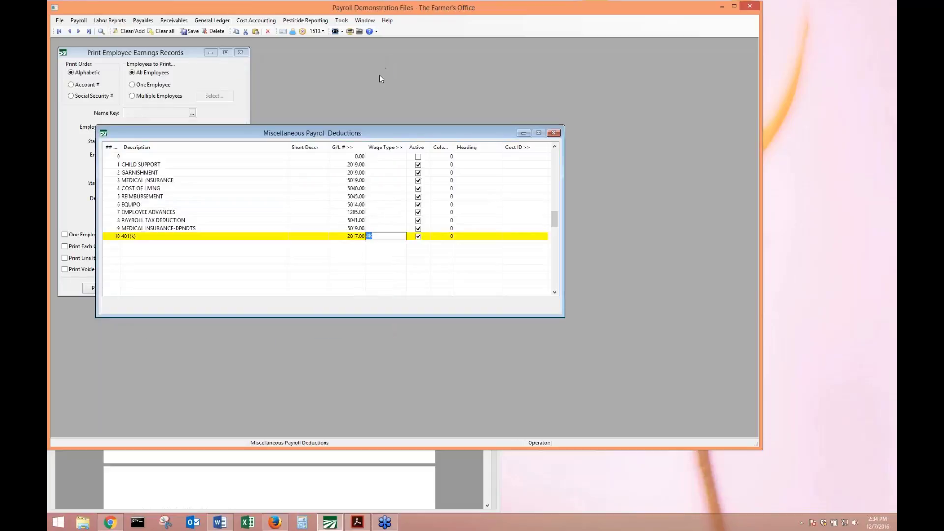
Close the Print Employee Earnings Records dialog so only Miscellaneous Payroll Deductions stays open.
left_click(184, 156)
left_click(201, 76)
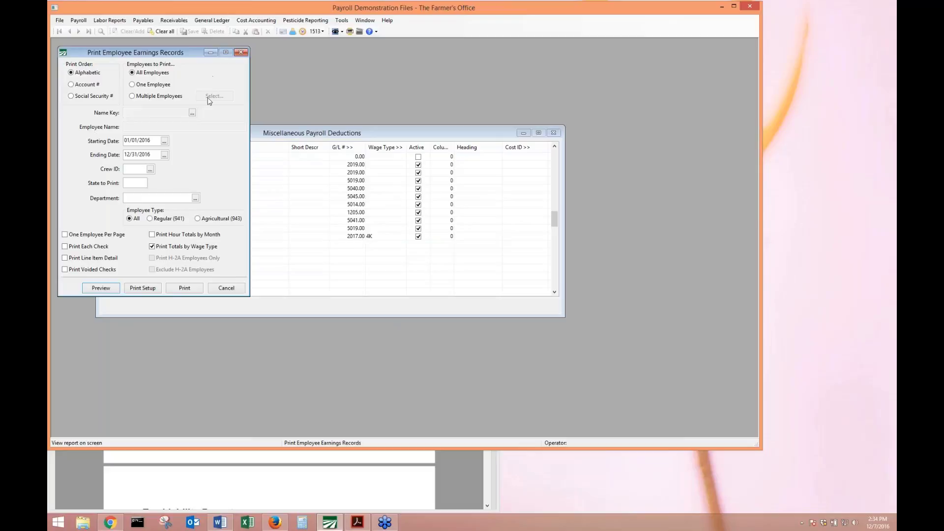
left_click(888, 259)
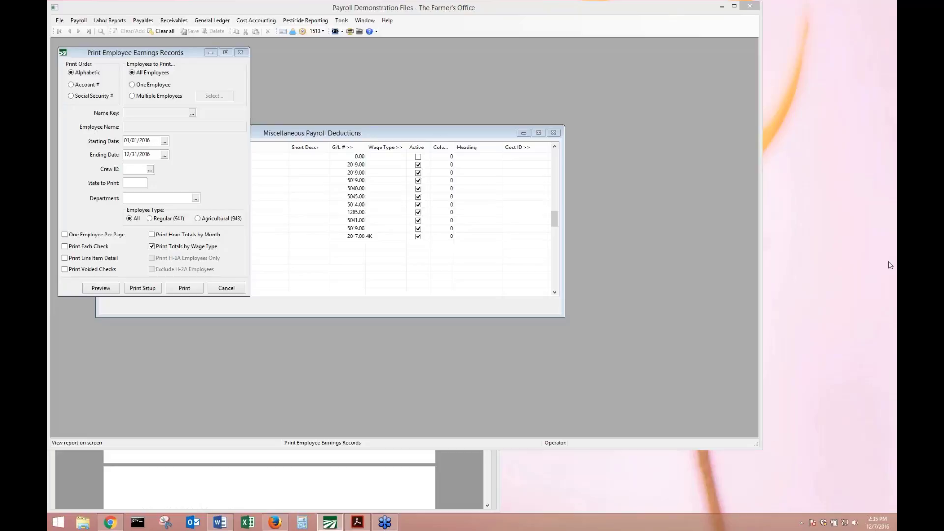
left_click(241, 52)
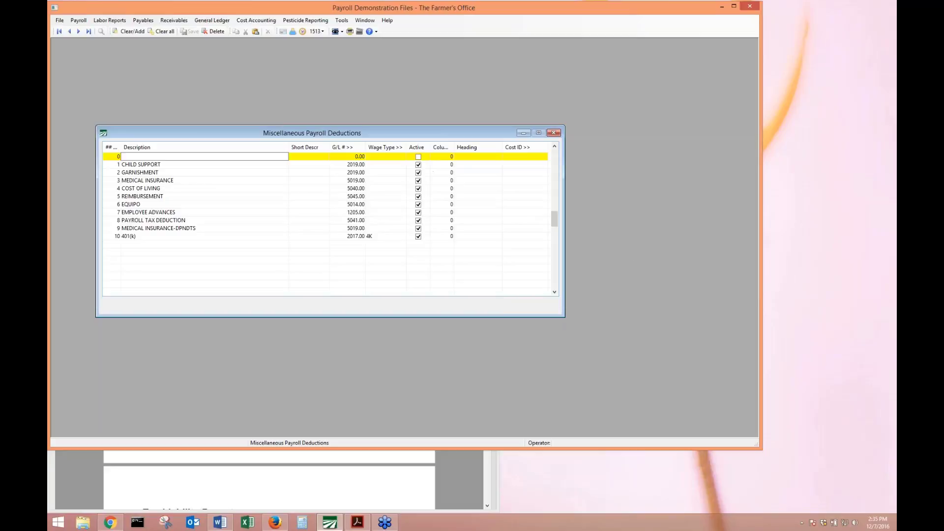
left_click(893, 260)
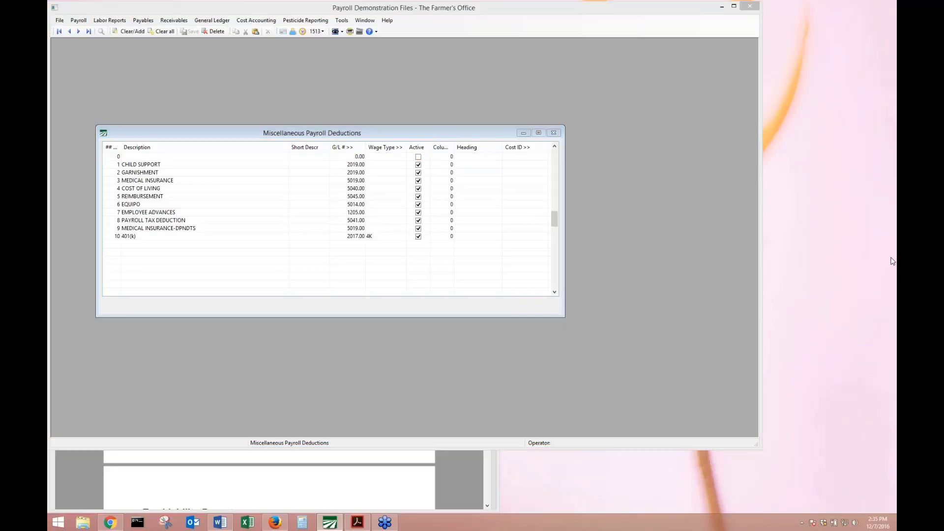
left_click(80, 20)
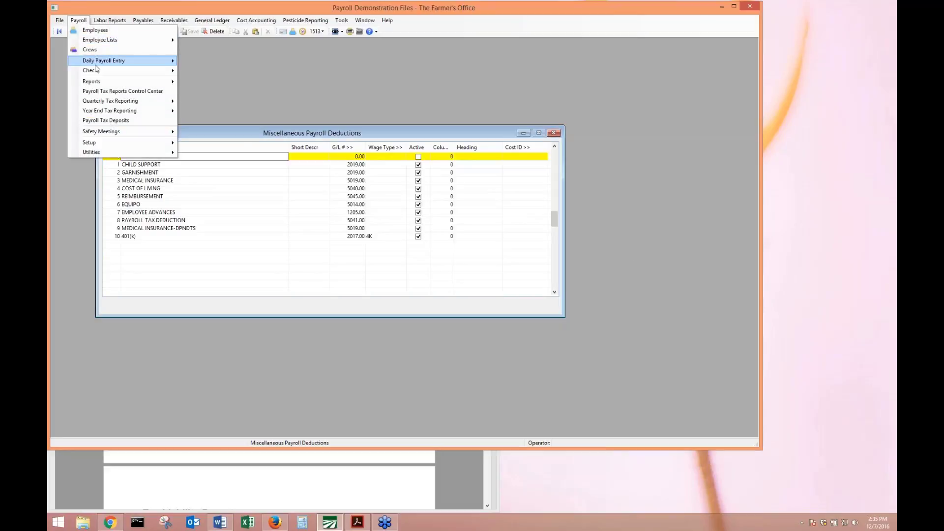
Open Payroll Check Entry and load the employee's batch payroll check.
mouse_move(98, 73)
left_click(194, 73)
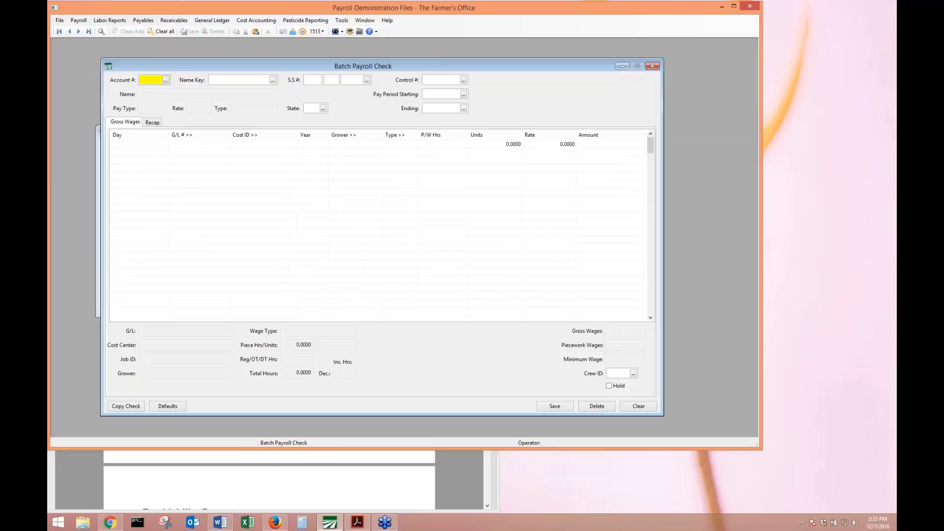
key("Return")
key("Return")
key("Return")
key("Return")
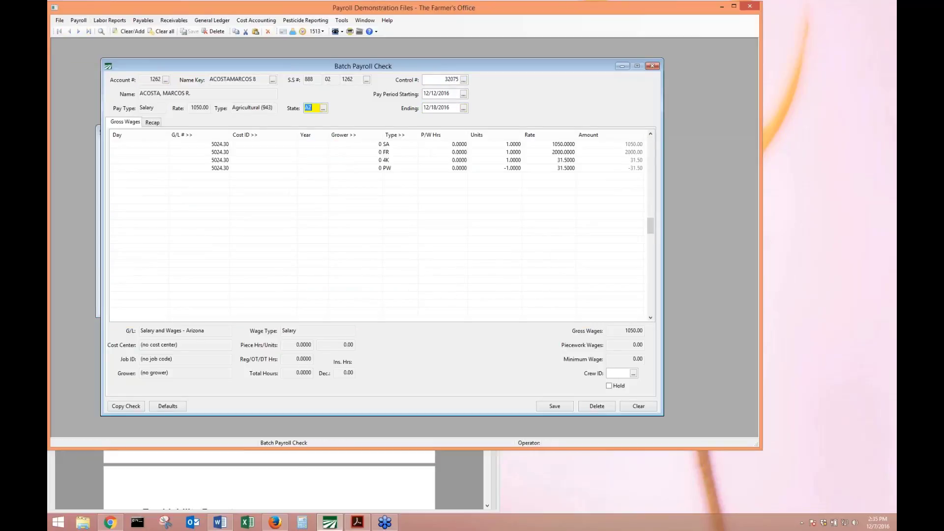
key("Return")
key("Return")
key("Return")
key("Return")
key("Return")
key("Return")
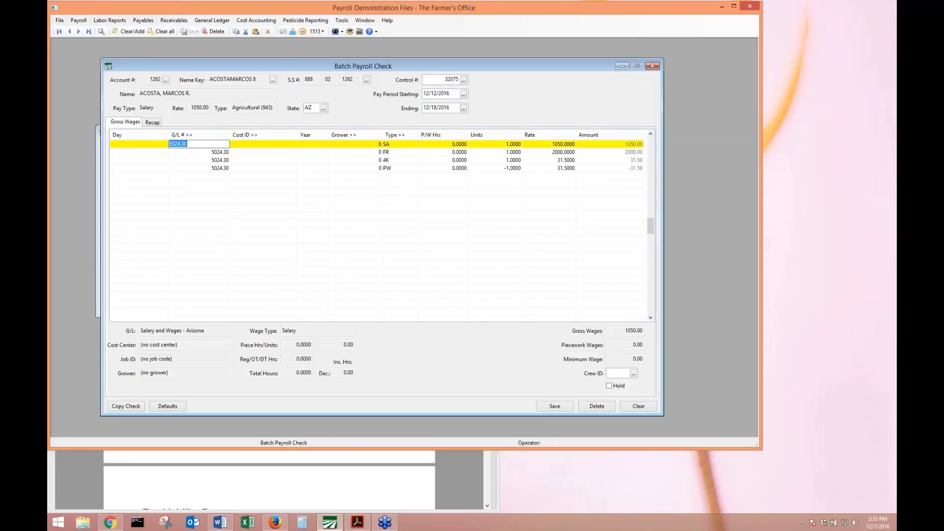
Change line 1 to a BO Bonus at rate 2500 and review the recap showing net 1211.75.
key("F2")
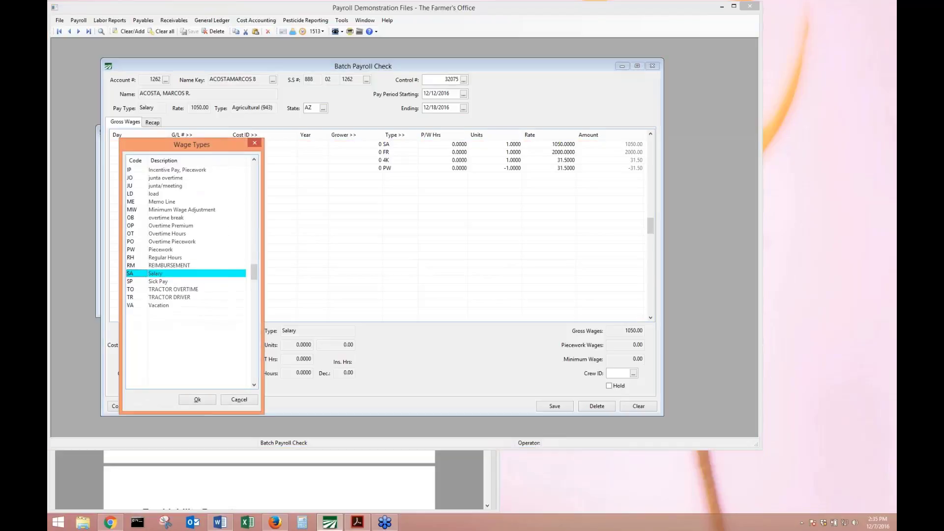
key("Up")
key("Up")
key("Up")
key("Up")
key("Up")
key("Up")
key("Up")
key("Up")
key("Up")
key("Up")
key("Up")
key("Up")
key("Up")
key("Up")
key("Up")
key("Up")
key("Up")
key("Up")
key("Up")
key("Up")
key("Up")
key("Up")
key("Up")
key("Up")
key("Up")
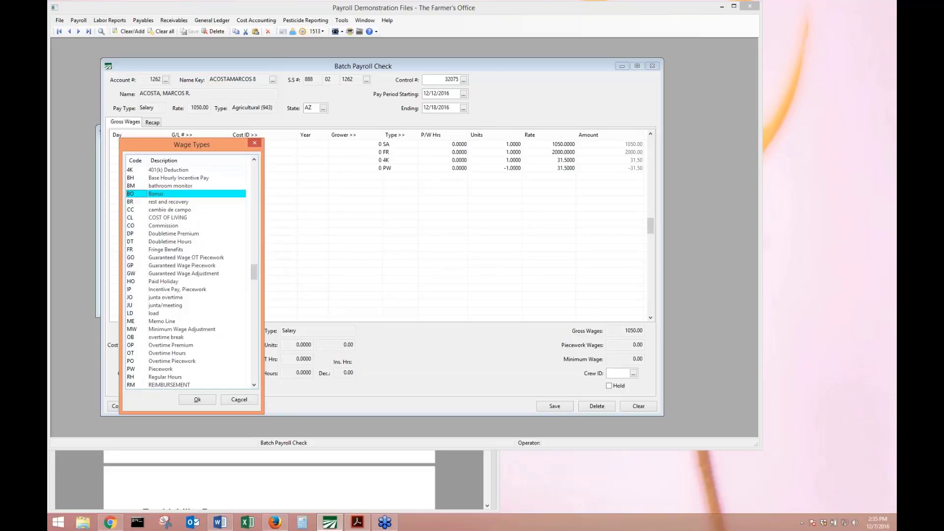
key("Return")
key("Tab")
key("Tab")
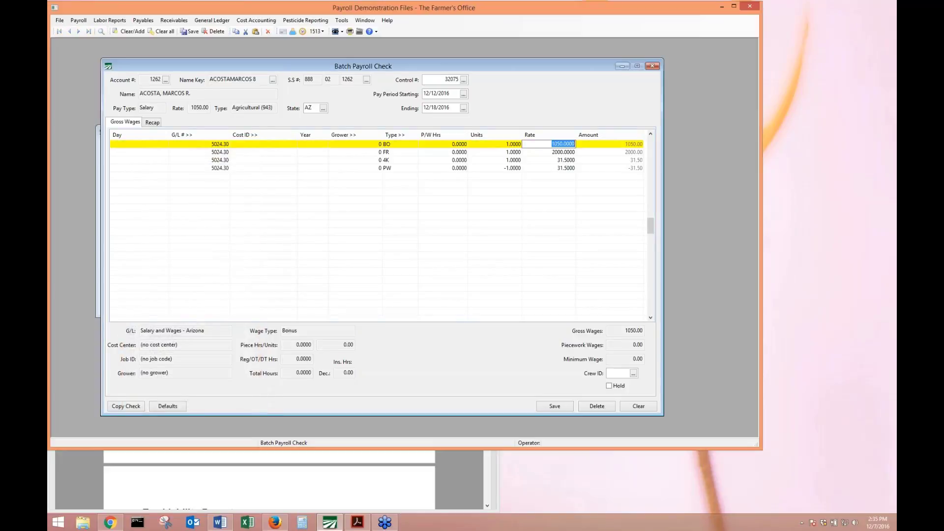
type("2500")
key("Tab")
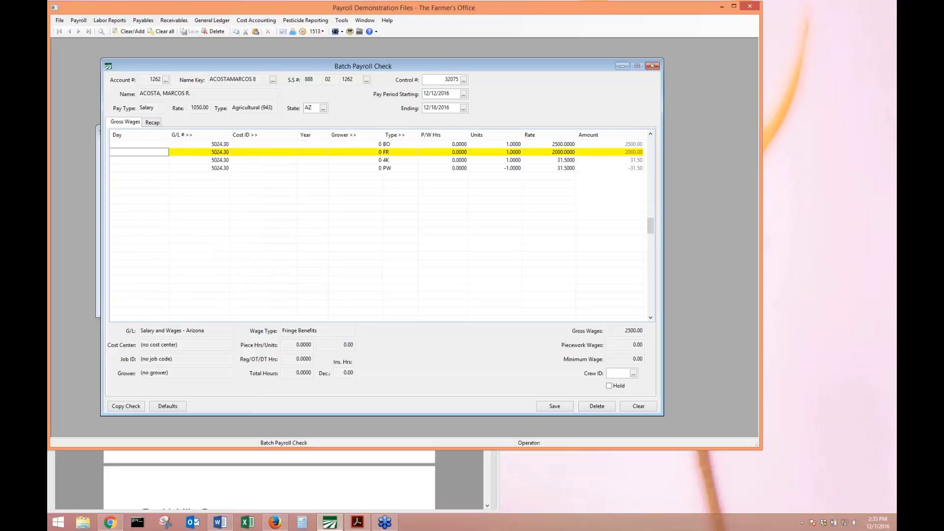
left_click(147, 123)
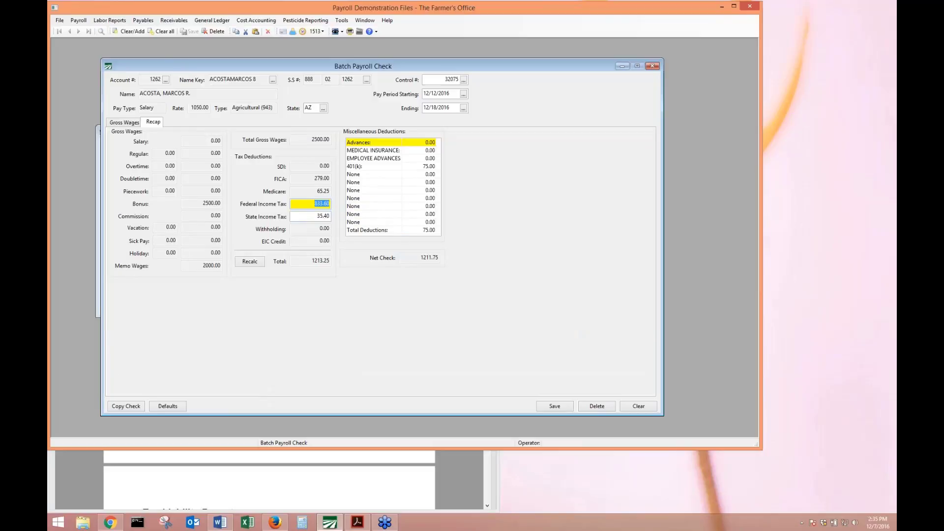
Review the check's Gross Wages lines, including the 2500.0000 bonus rate.
left_click(891, 265)
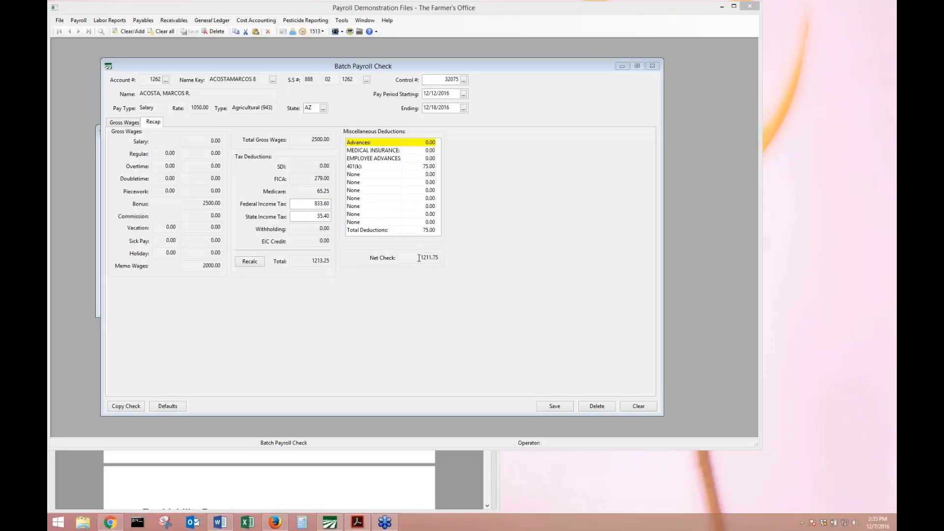
left_click(123, 123)
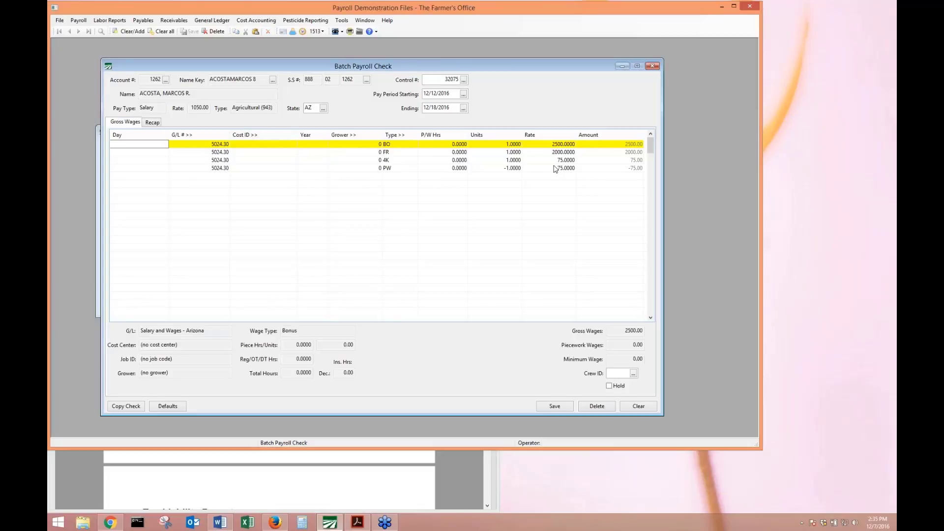
left_click(556, 144)
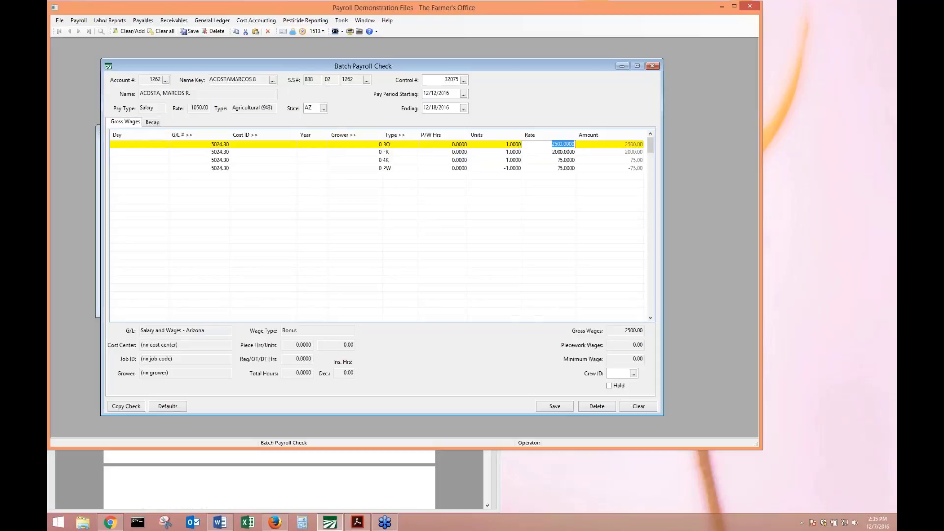
left_click(540, 144)
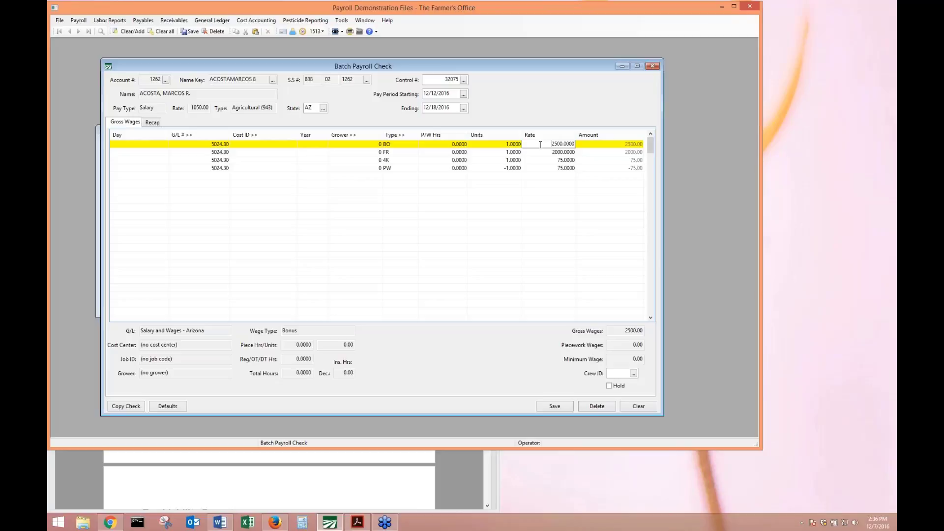
left_click(565, 152)
key("Down")
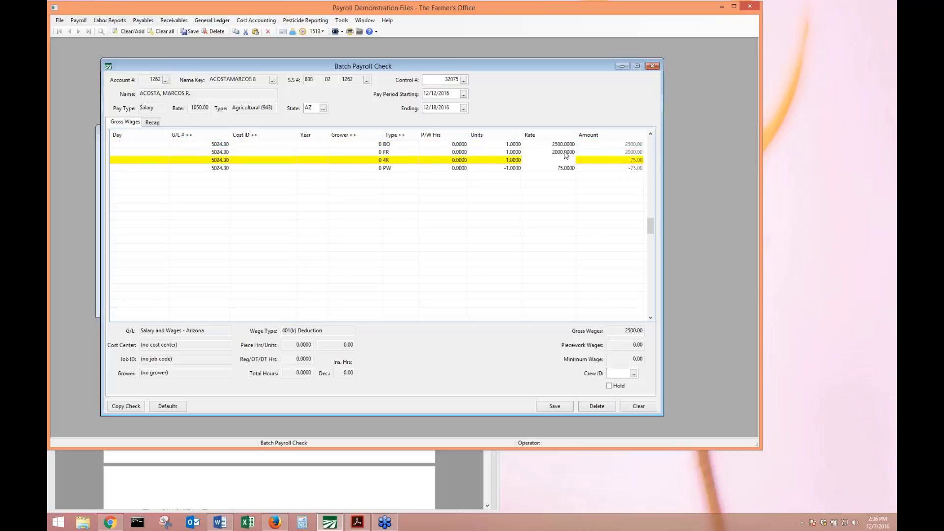
key("Up")
key("Up")
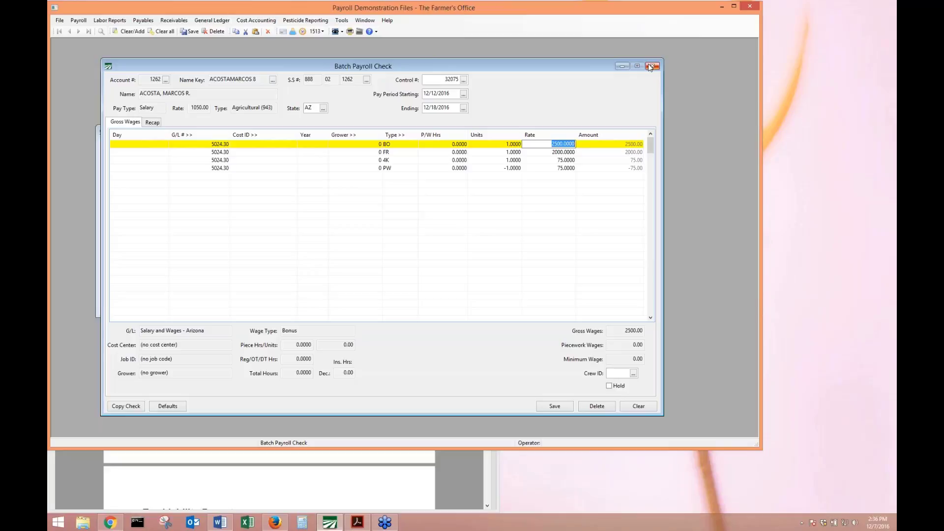
Consult the training manual, then check the added 4K 75.00 and PW -75.00 lines.
left_click(789, 260)
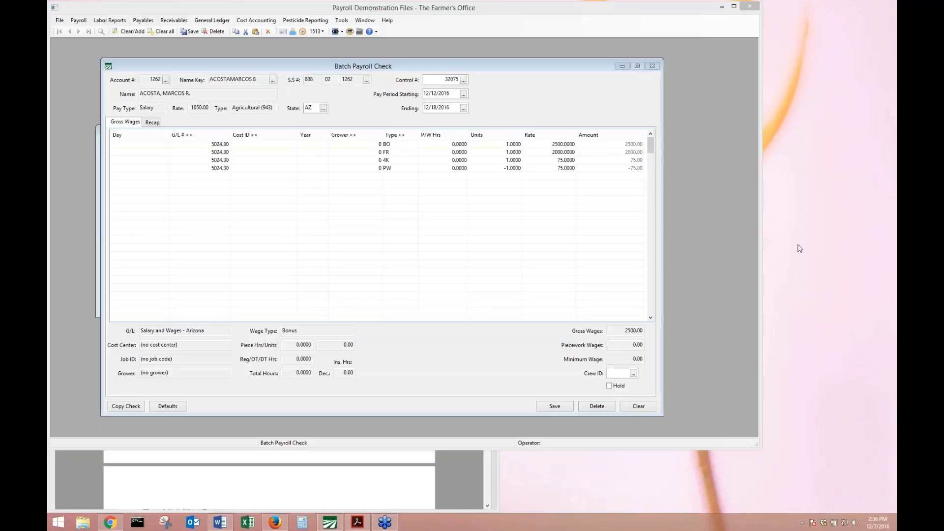
left_click(338, 469)
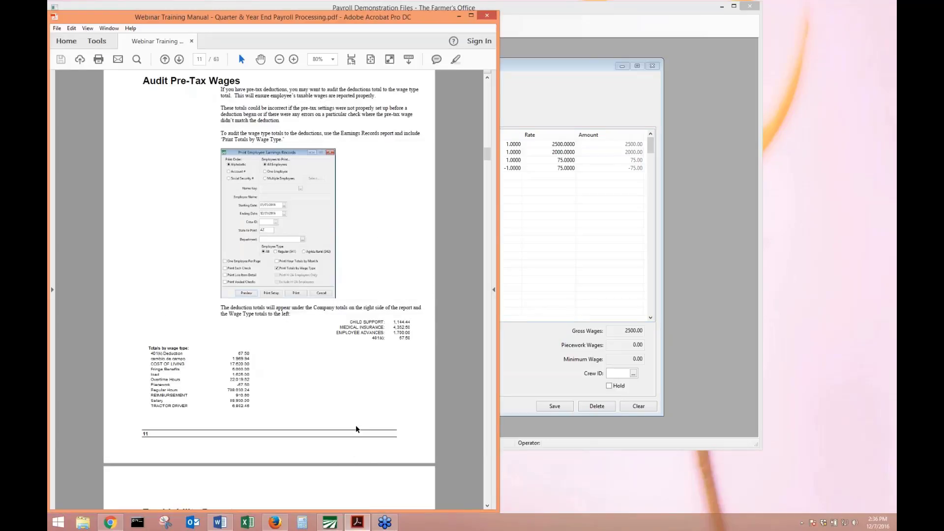
scroll(356, 428, "down", 5)
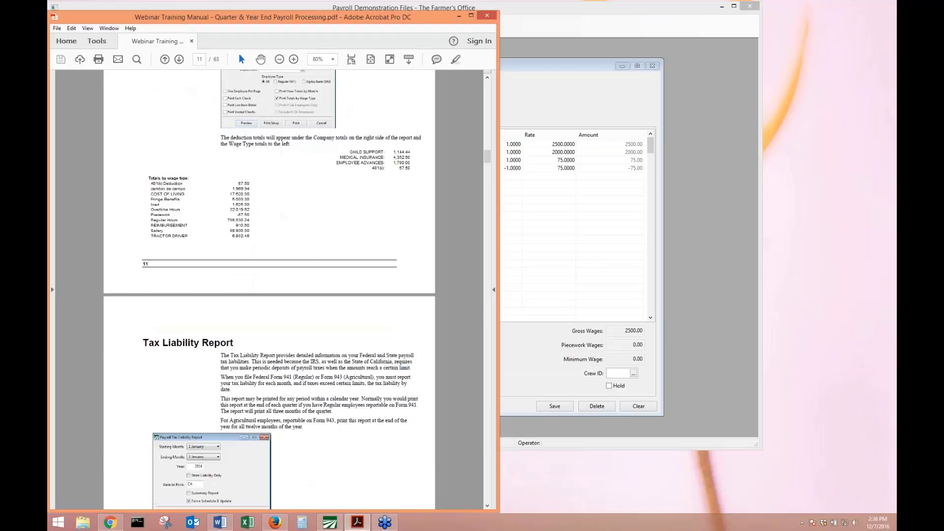
scroll(397, 400, "down", 5)
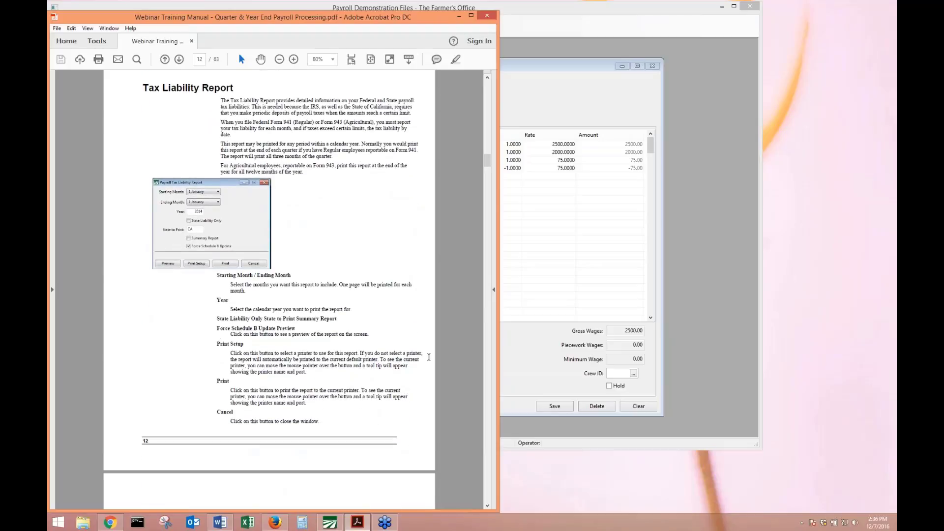
left_click(543, 358)
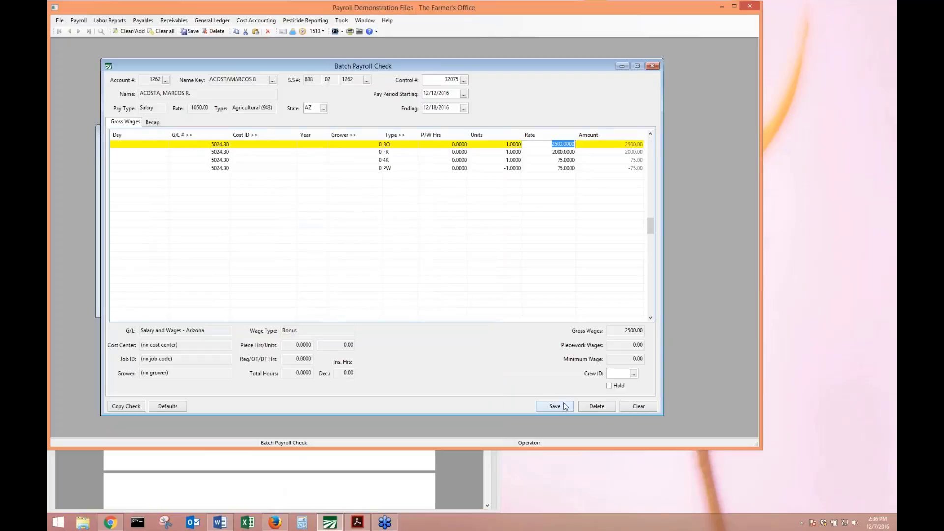
key("Down")
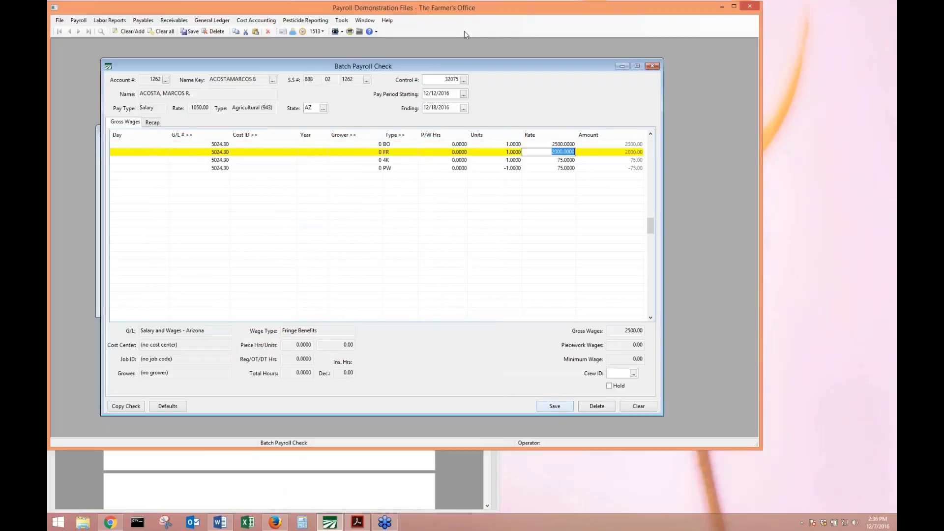
key("Down")
key("Down")
Save the batch payroll check, dismissing the missing G/L # warning.
left_click(548, 406)
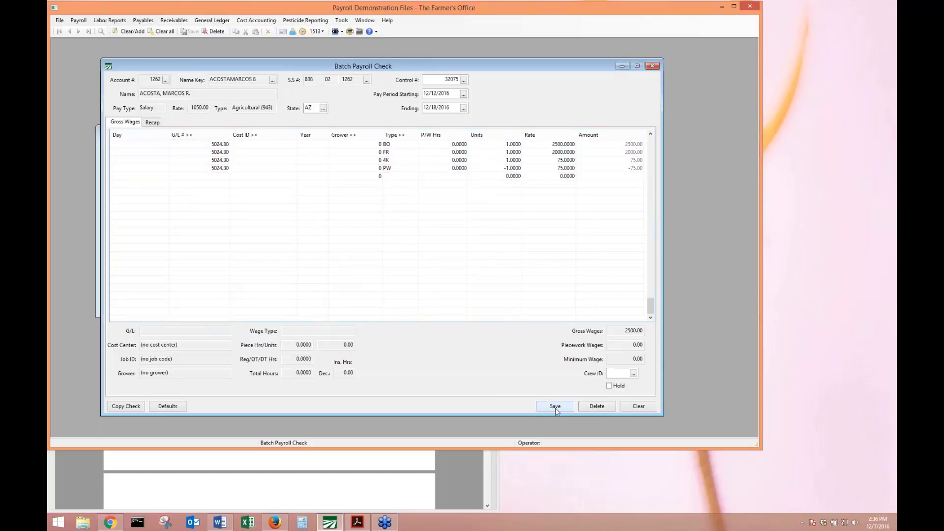
left_click(511, 291)
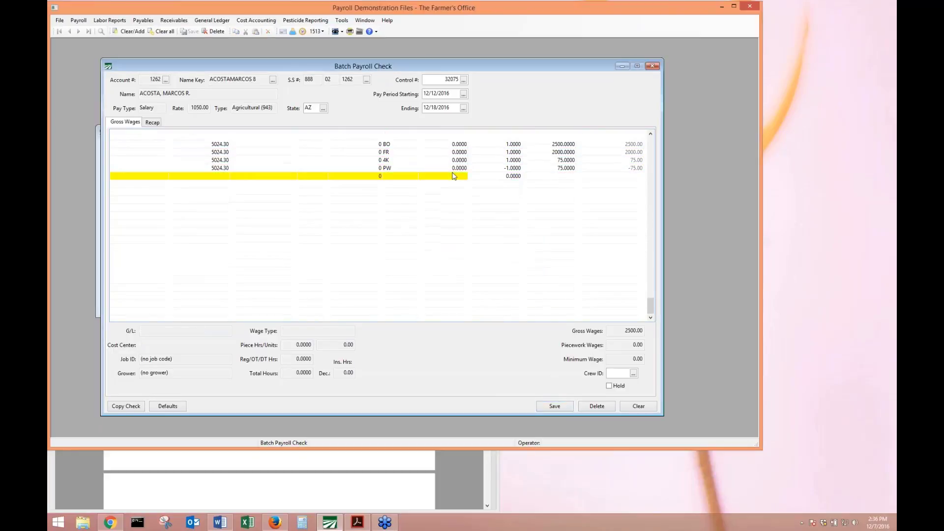
left_click(569, 407)
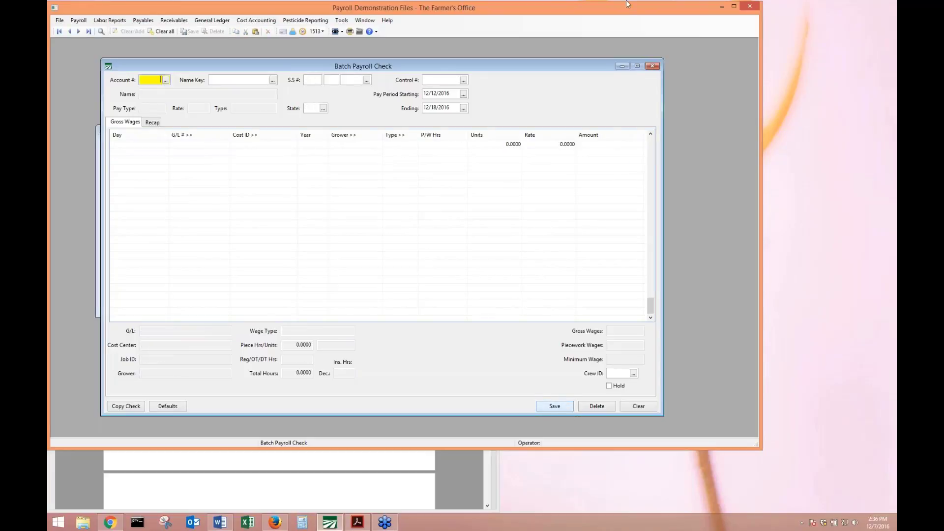
Close Batch Payroll Check without printing, then close Miscellaneous Payroll Deductions.
left_click(652, 66)
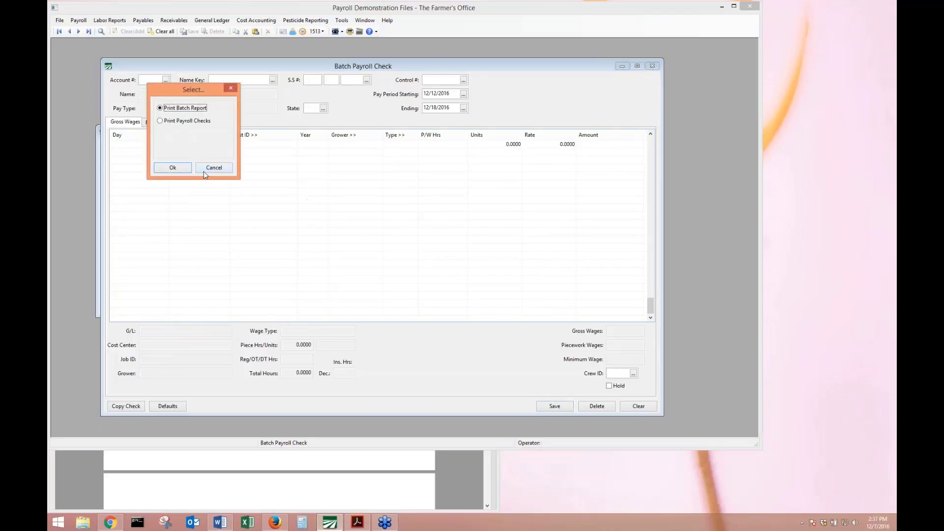
left_click(203, 169)
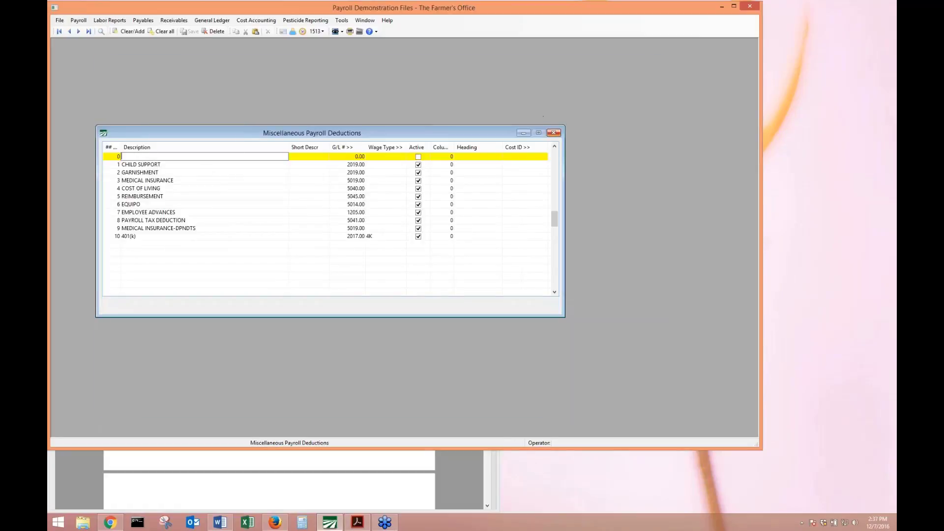
key("Escape")
key("alt+Tab")
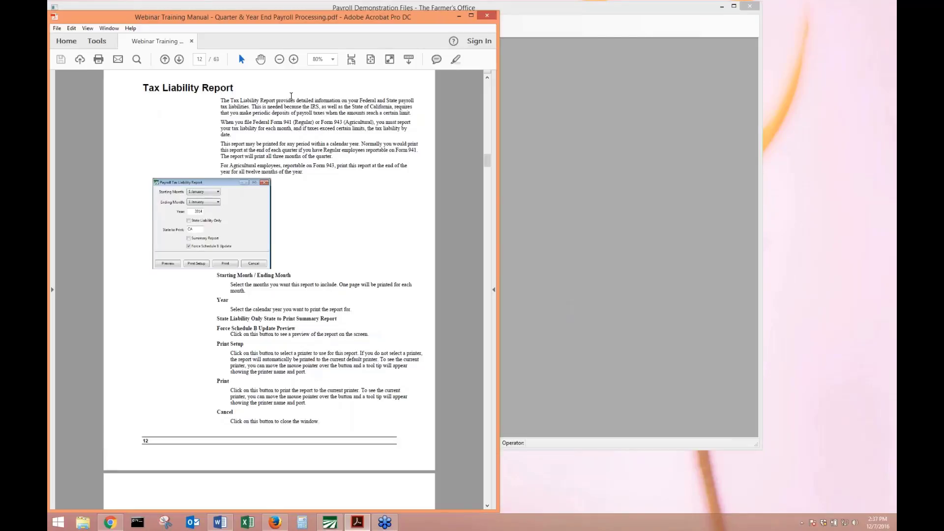
key("alt+Tab")
Preview the Tax Liability Report with Ending Month 12 December and State to Print cleared.
left_click(77, 20)
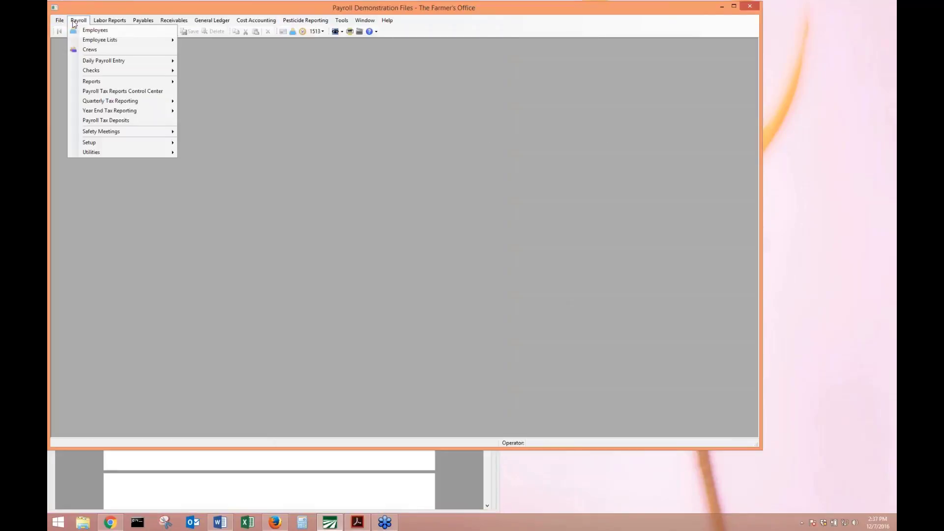
mouse_move(145, 82)
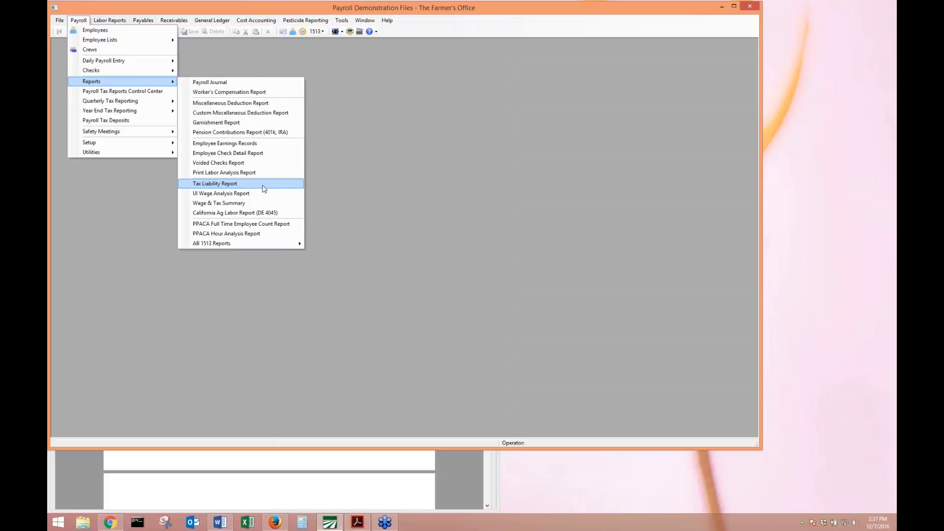
left_click(264, 188)
left_click(159, 81)
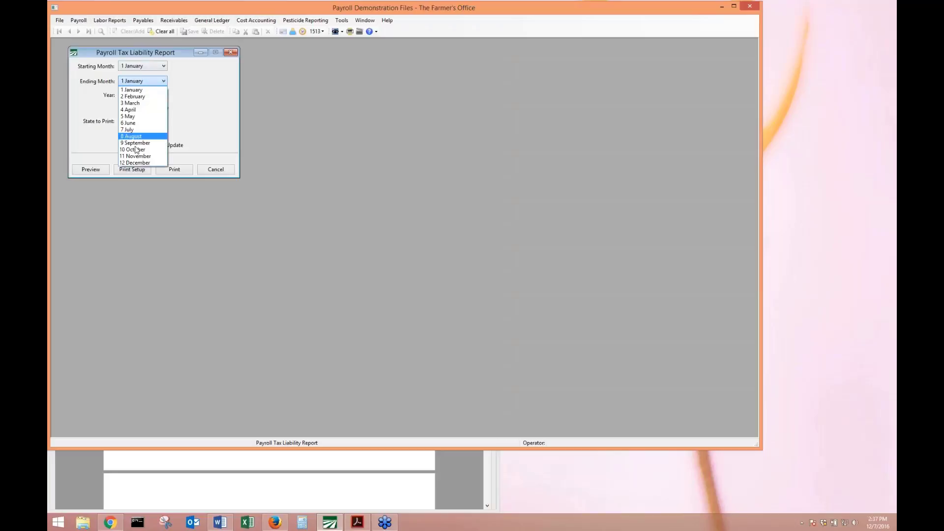
left_click(137, 161)
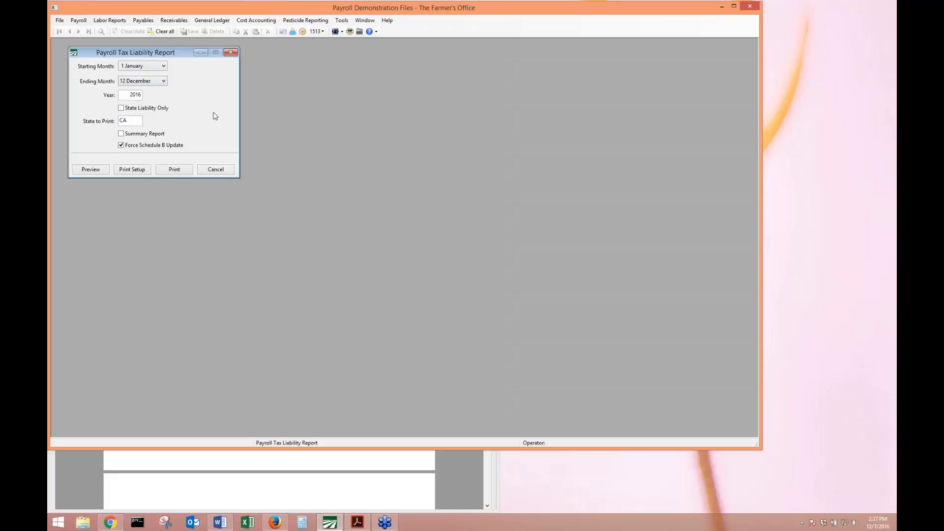
left_click(133, 121)
key("BackSpace")
key("BackSpace")
key("Tab")
left_click(101, 171)
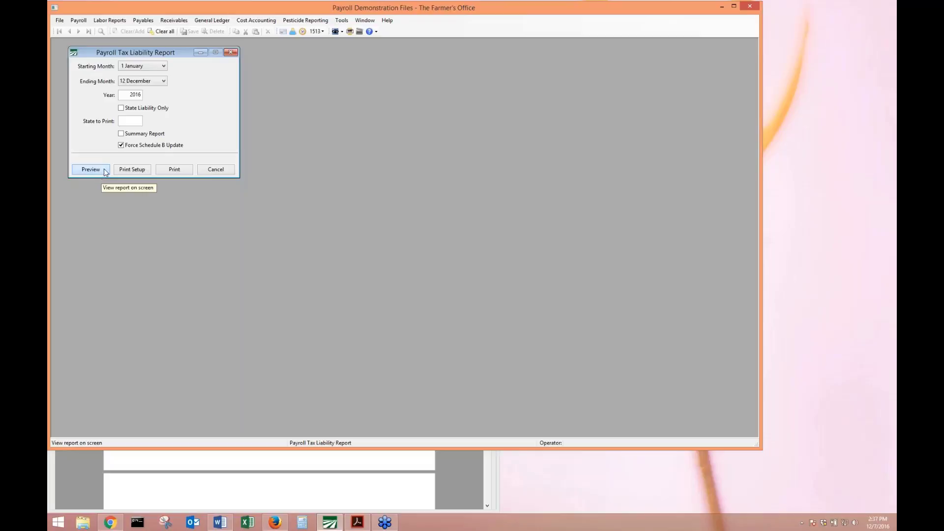
left_click(105, 171)
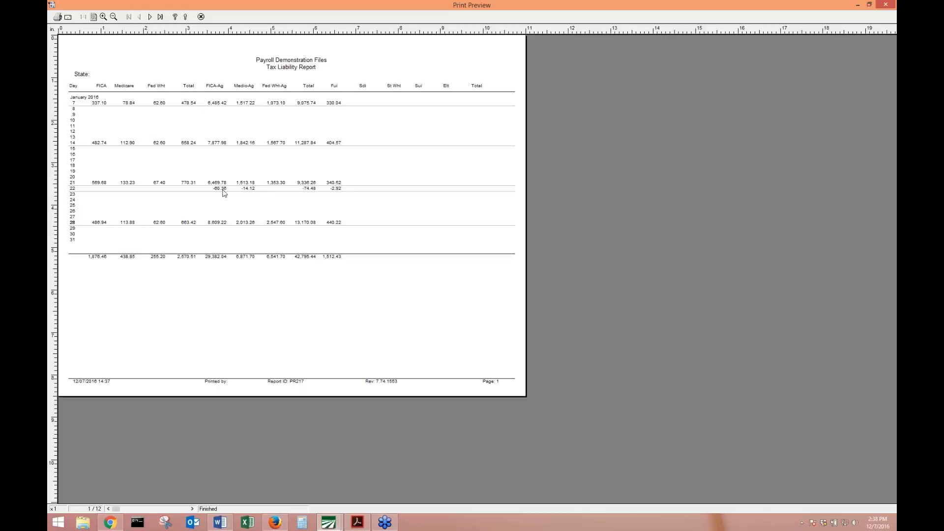
Page through the 12-page Tax Liability Report preview, then bring the training manual forward.
scroll(225, 193, "down", 2)
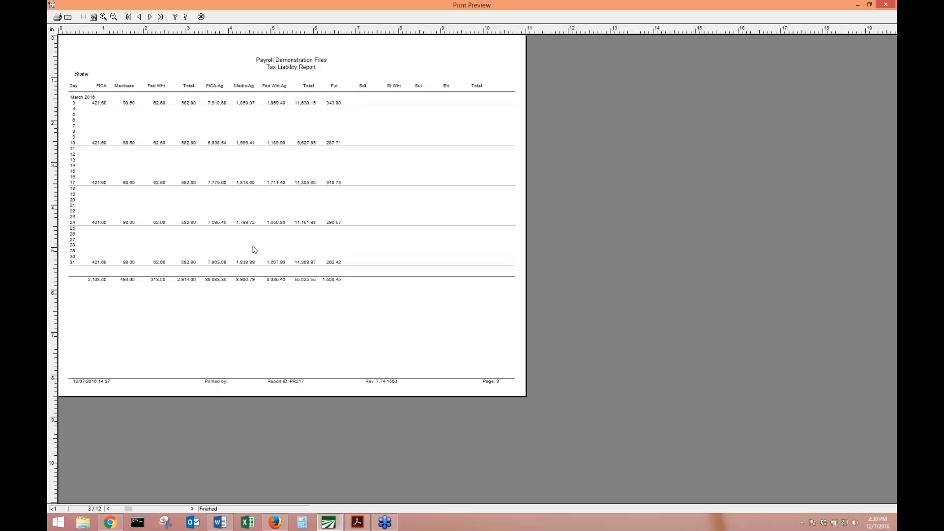
scroll(254, 218, "down", 2)
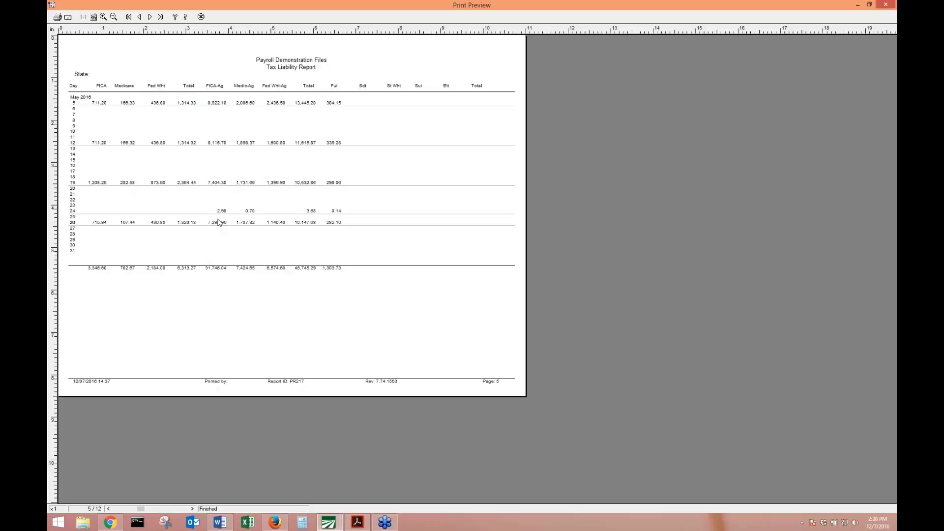
scroll(220, 227, "down", 1)
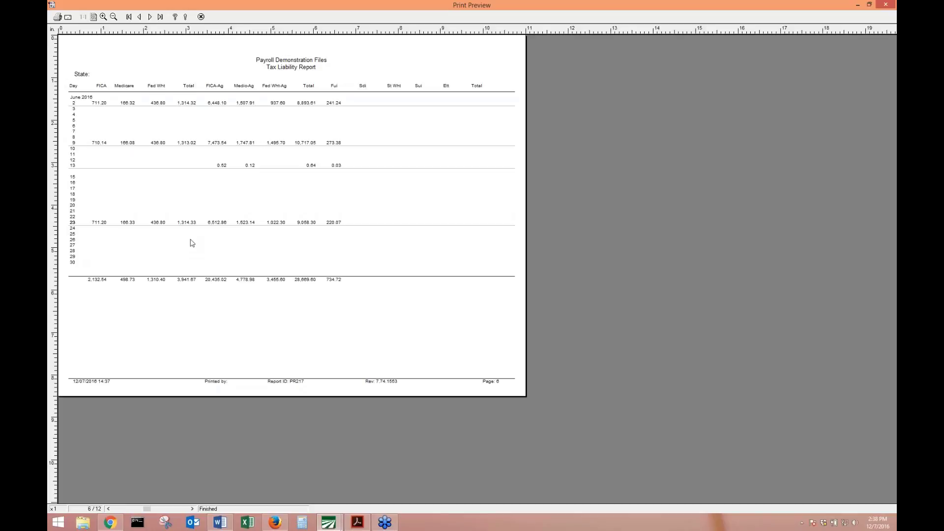
scroll(192, 243, "down", 6)
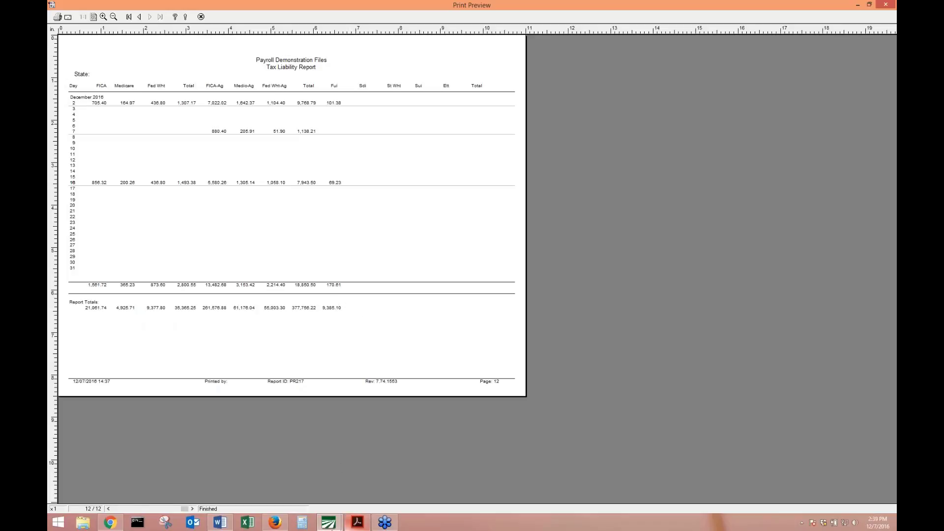
left_click(357, 522)
scroll(366, 526, "down", 6)
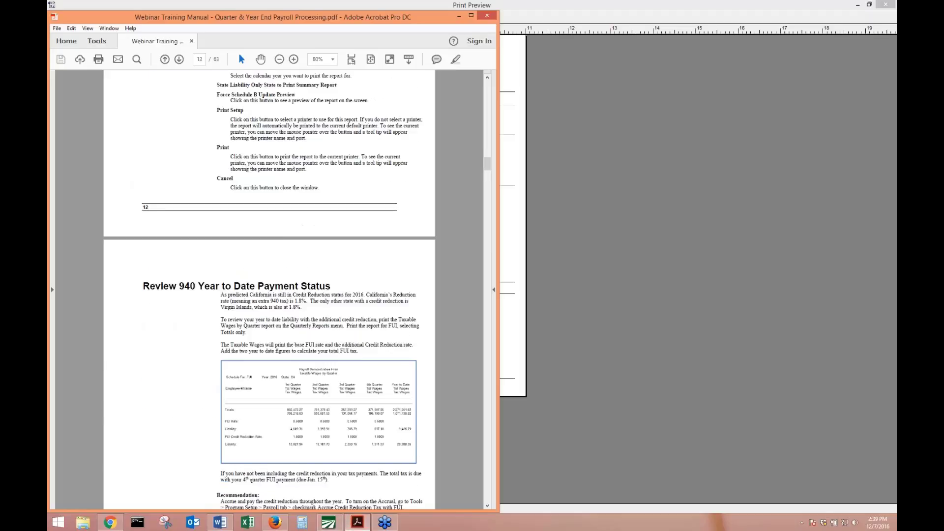
Read the manual's Review 940 Year to Date Payment Status section, then close the tax liability preview.
scroll(326, 119, "down", 6)
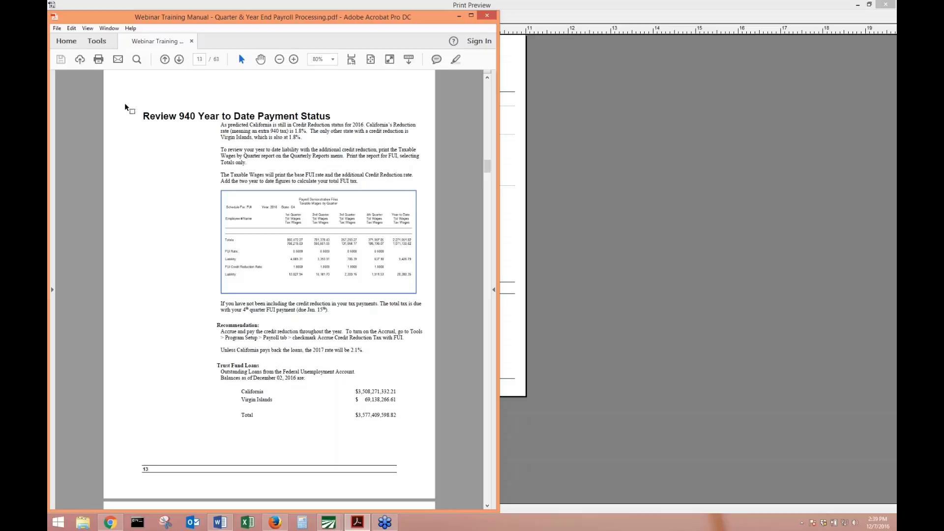
left_click(540, 87)
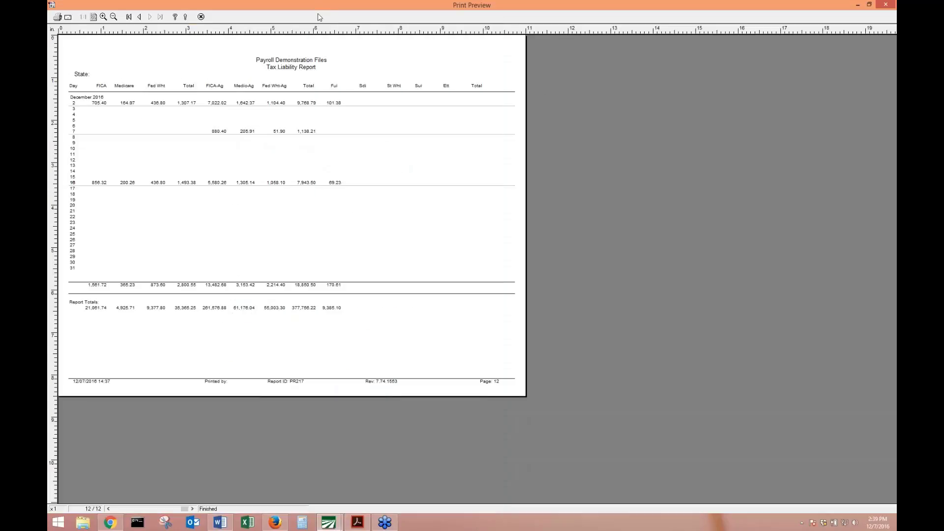
left_click(201, 17)
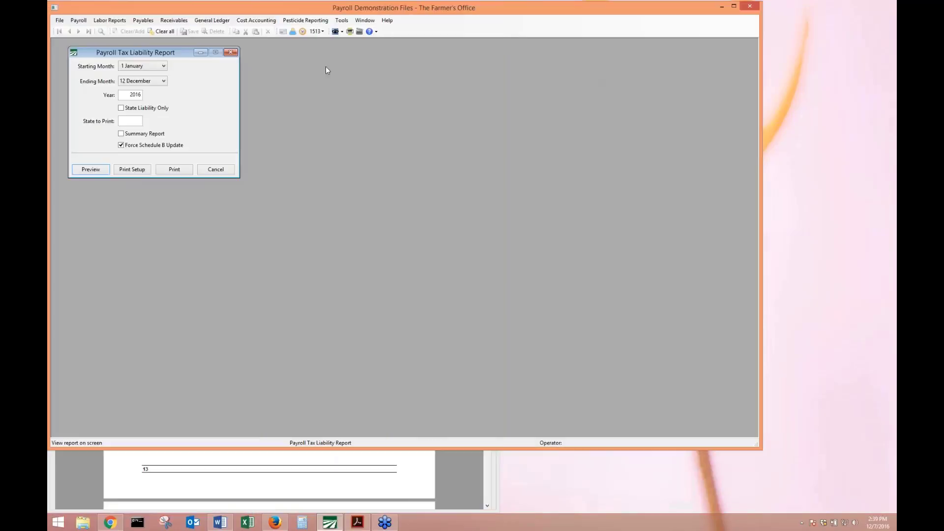
Preview Taxable Wages by Quarter for FUI, 2016, totals only, showing 9,384.79 liability.
left_click(230, 52)
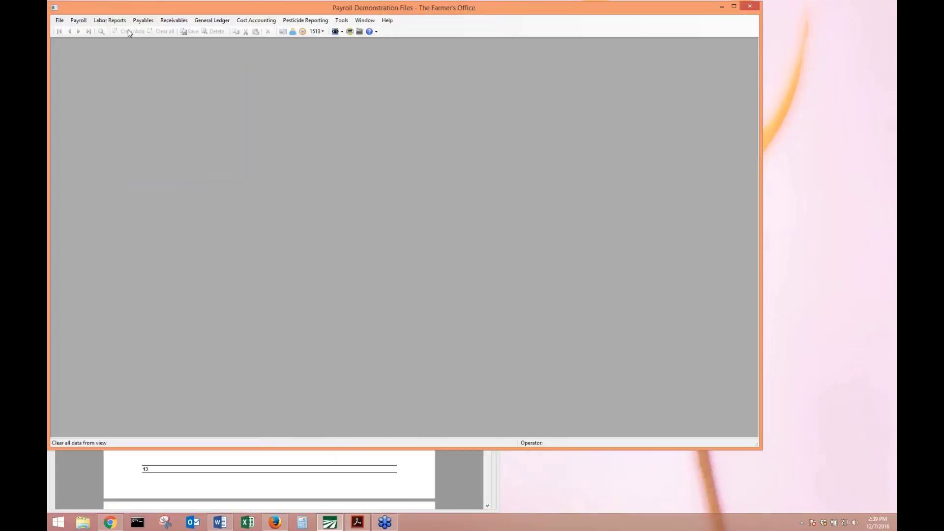
left_click(84, 21)
mouse_move(96, 102)
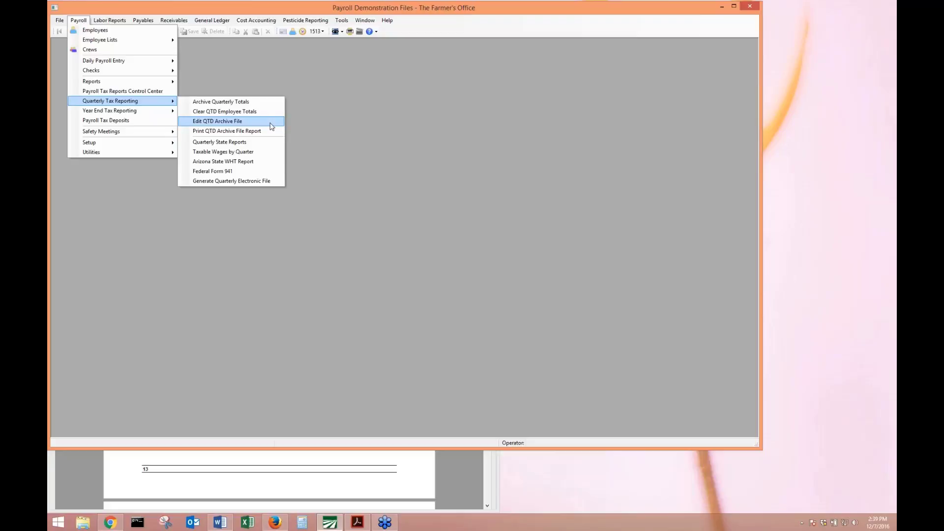
left_click(269, 153)
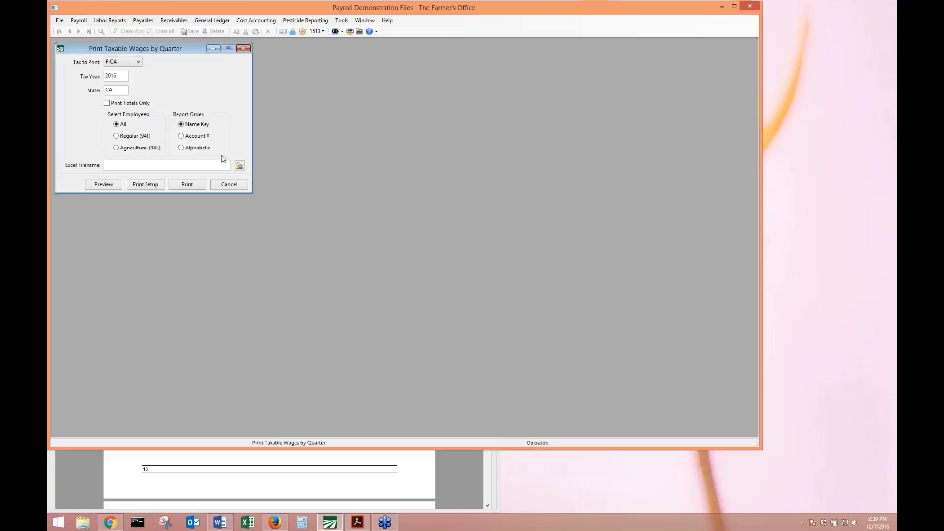
left_click(123, 61)
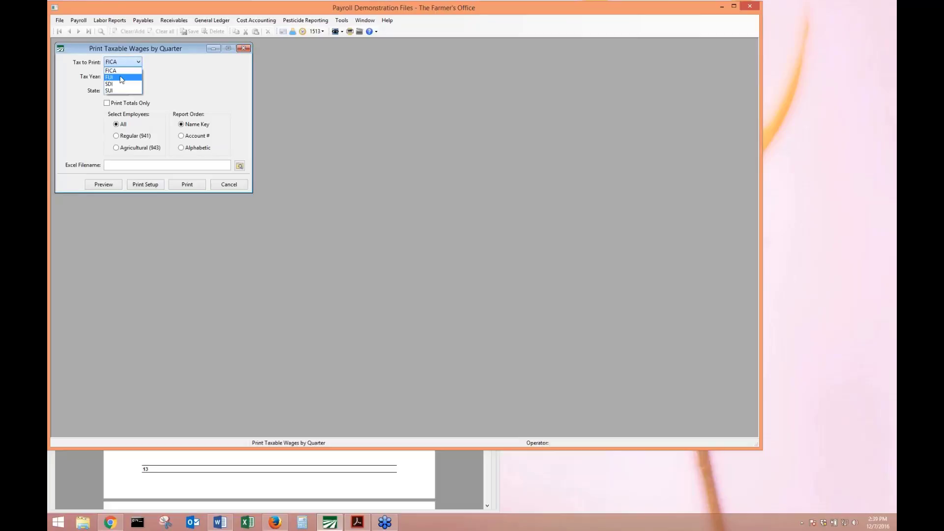
left_click(121, 77)
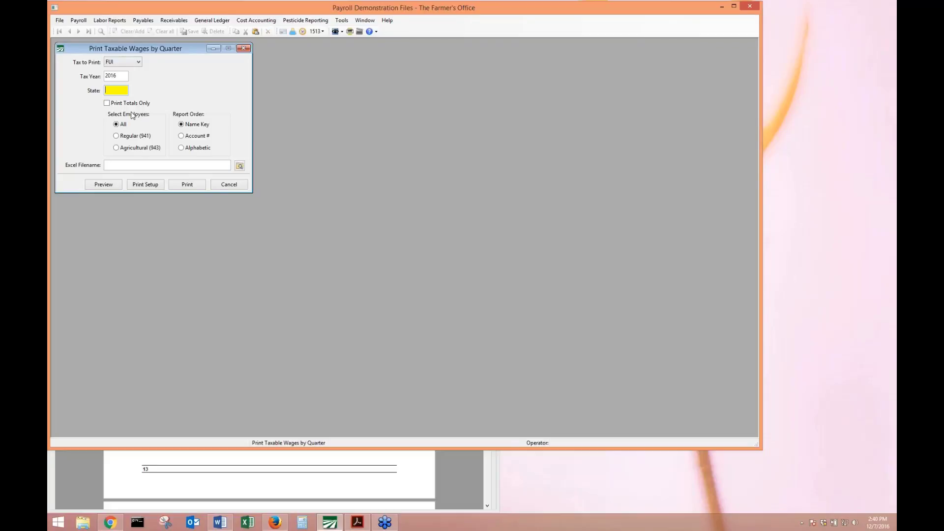
left_click(123, 103)
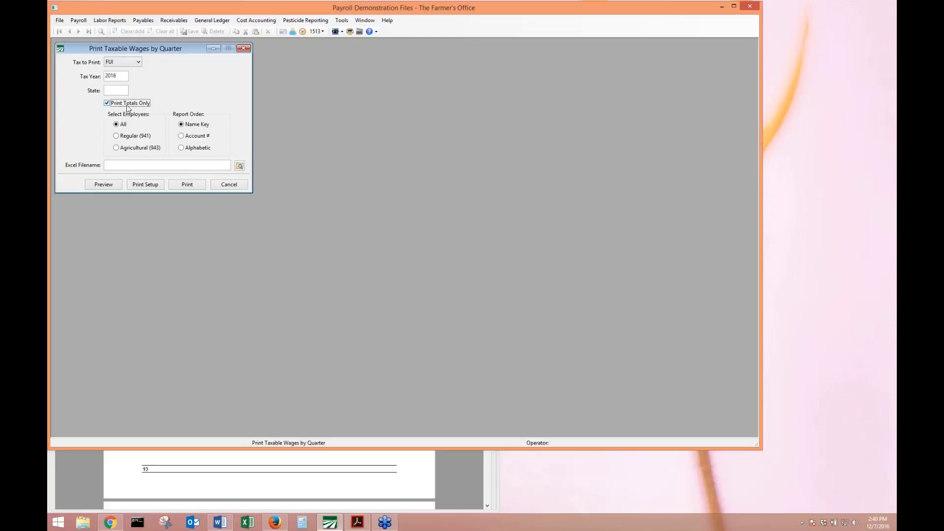
left_click(114, 187)
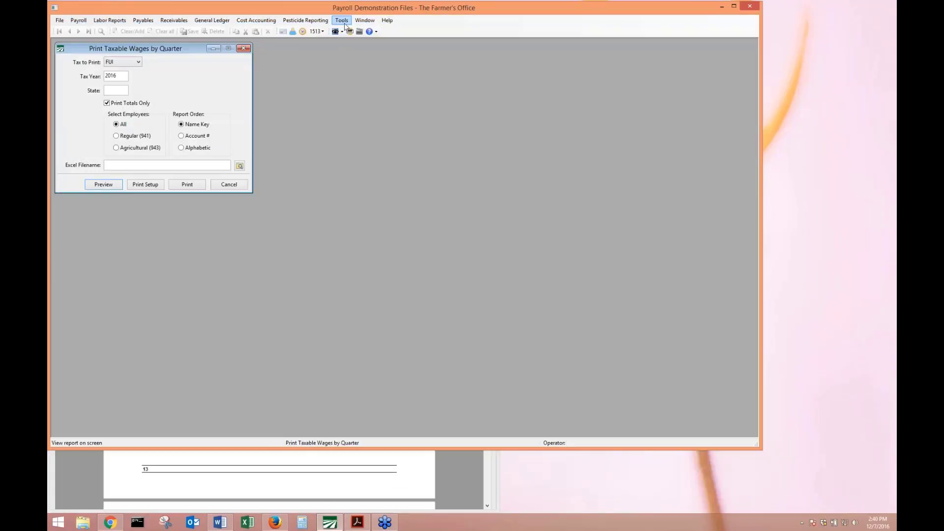
left_click(343, 22)
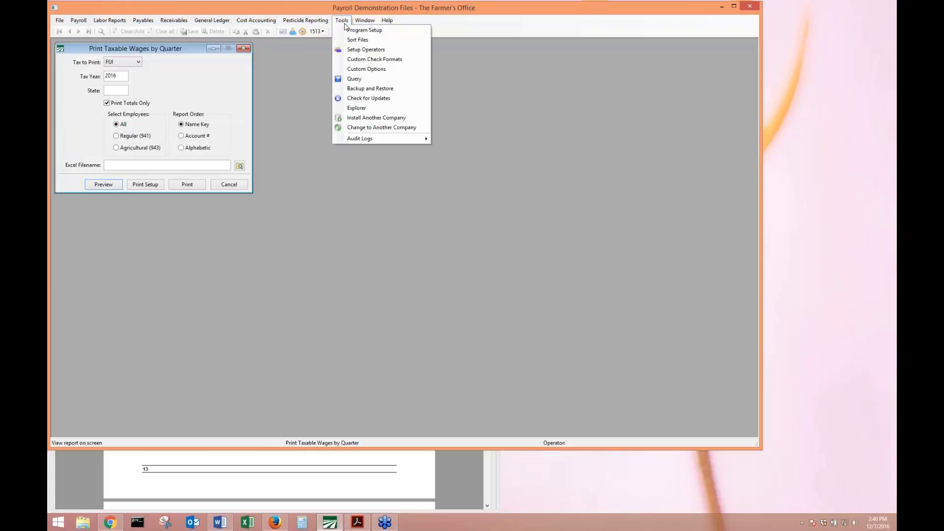
Turn on Accrue Credit Reduction Tax with FUI in Program Setup's Payroll settings.
left_click(354, 30)
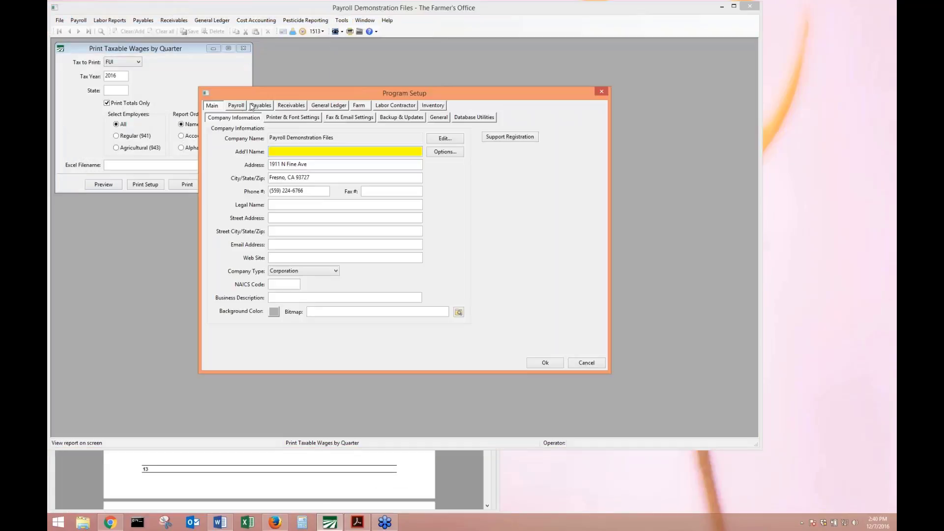
left_click(243, 105)
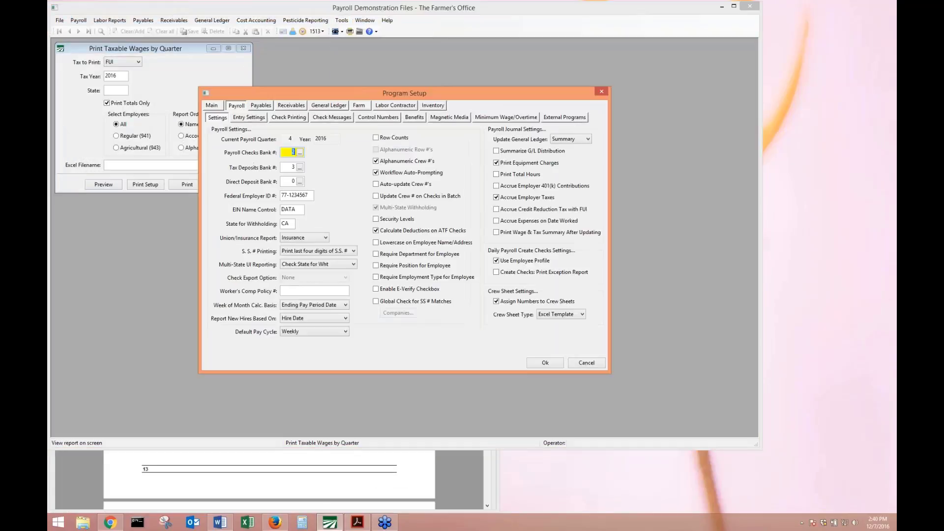
left_click(501, 212)
left_click(543, 363)
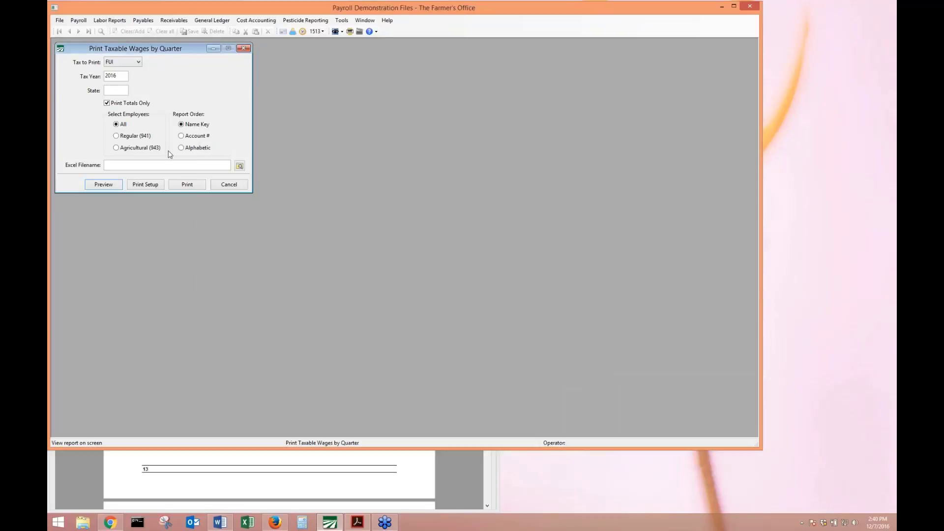
Preview the FUI report again, then set State to CA and preview with 1.8000 credit reduction.
left_click(104, 185)
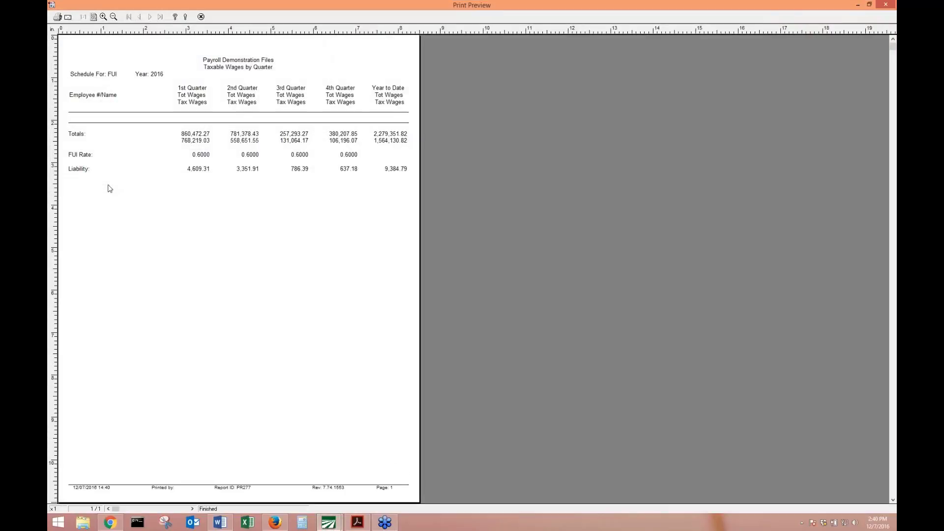
key("Escape")
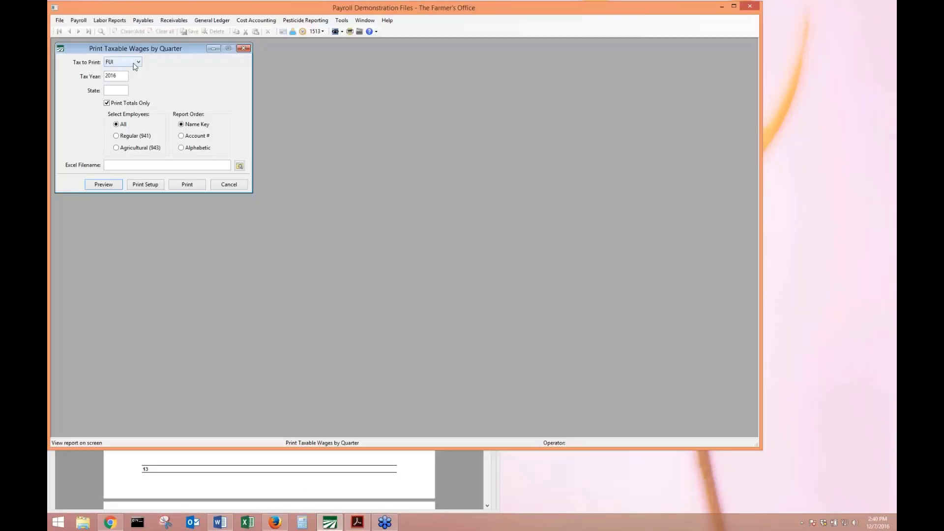
left_click(116, 90)
type("CA")
key("Tab")
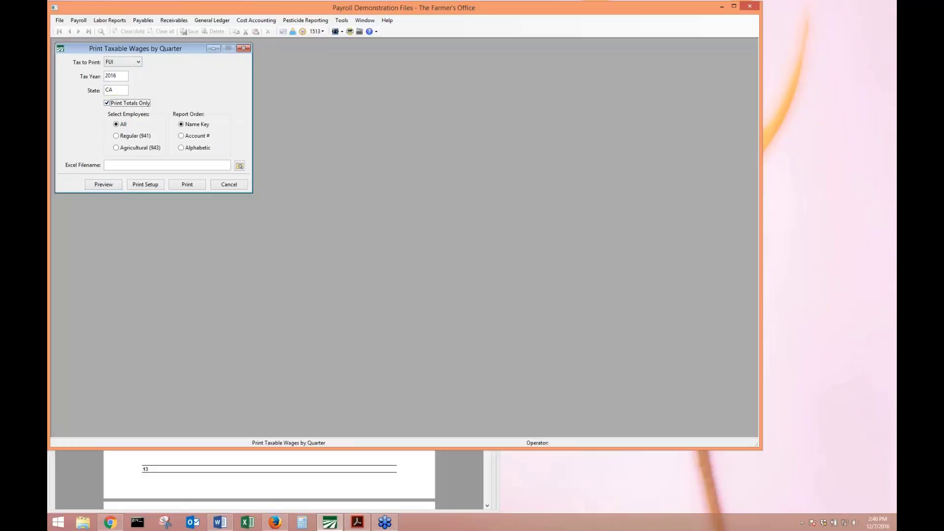
left_click(119, 186)
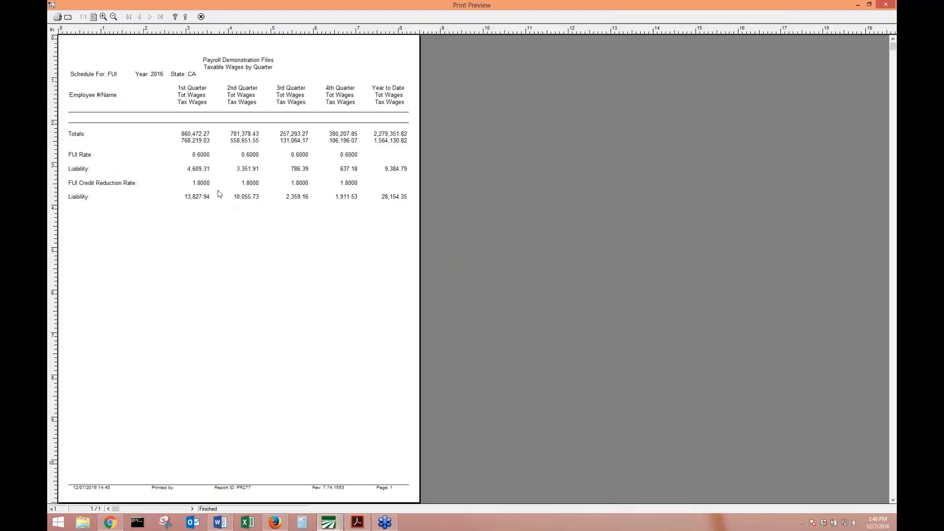
Zoom the CA FUI preview to read the 28,154.35 liability, then close it.
left_click(227, 192)
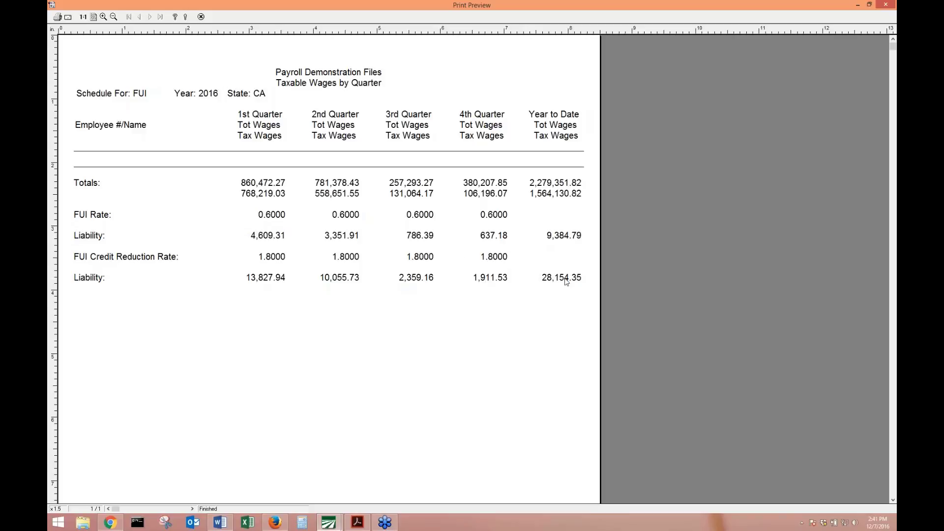
key("Escape")
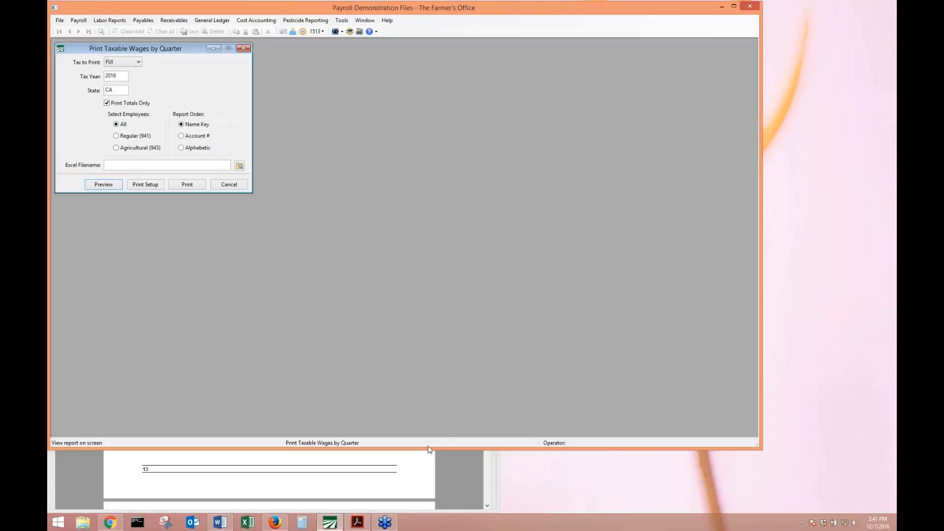
left_click(341, 20)
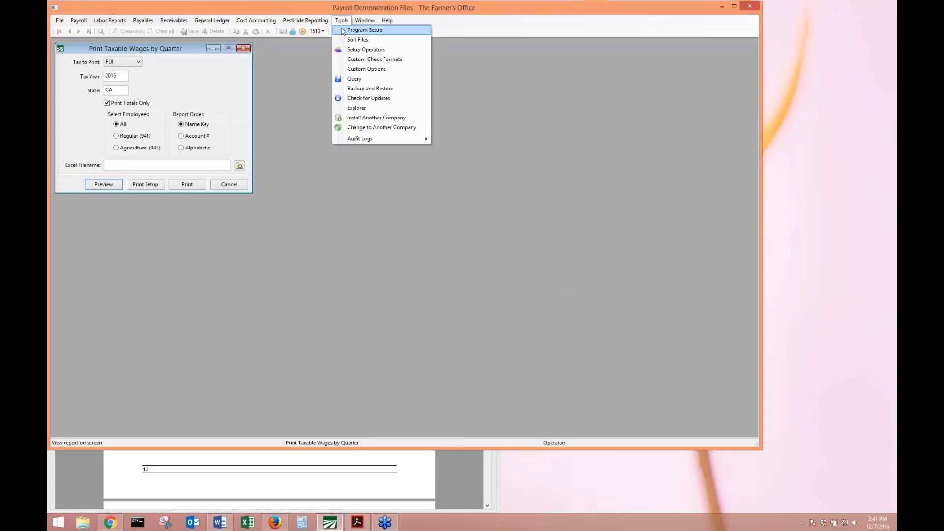
left_click(388, 32)
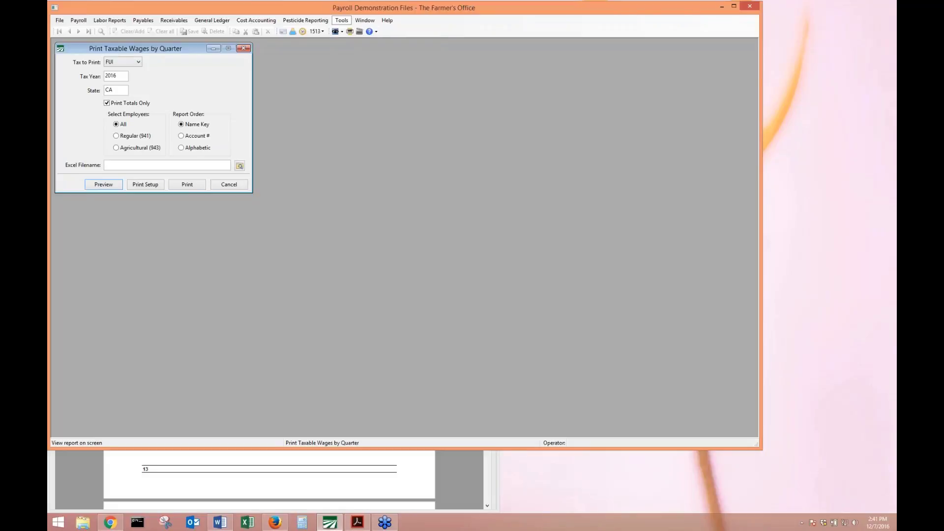
left_click(237, 107)
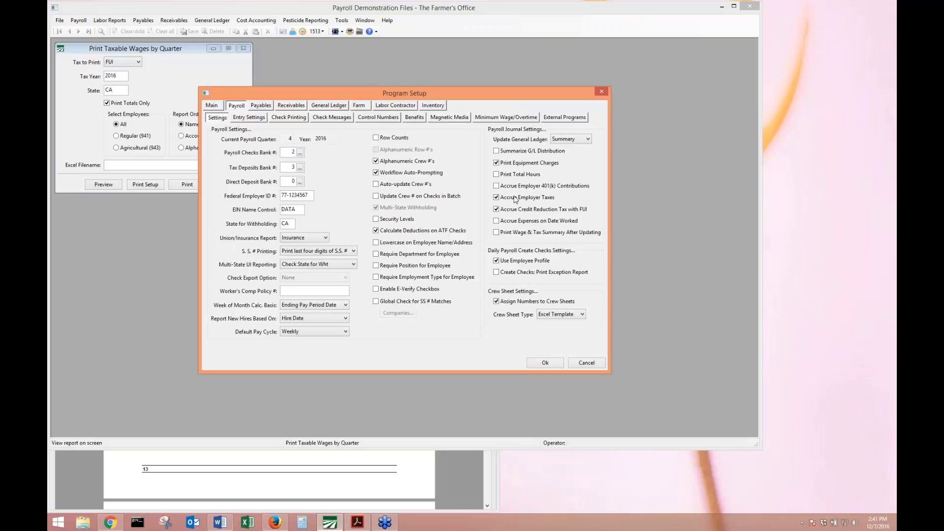
left_click(512, 214)
left_click(552, 364)
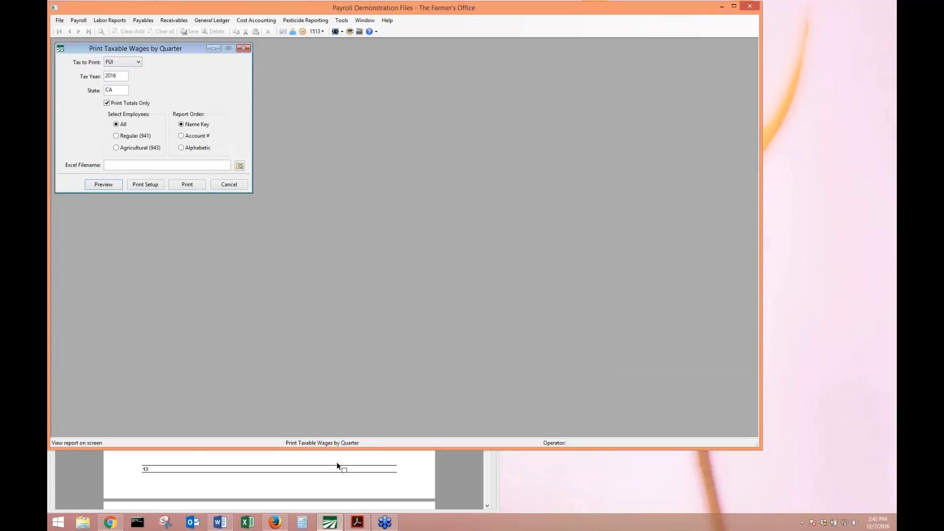
left_click(337, 465)
scroll(276, 295, "down", 3)
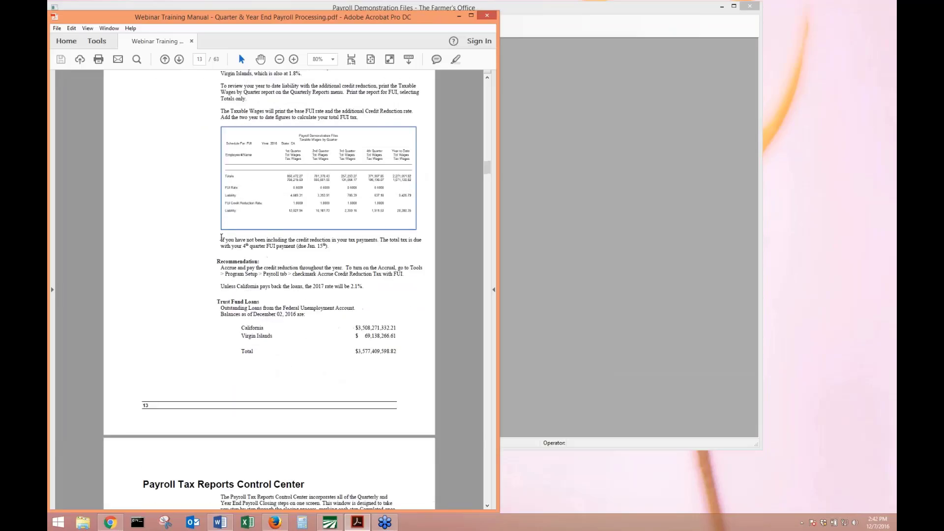
left_click_drag(216, 261, 411, 278)
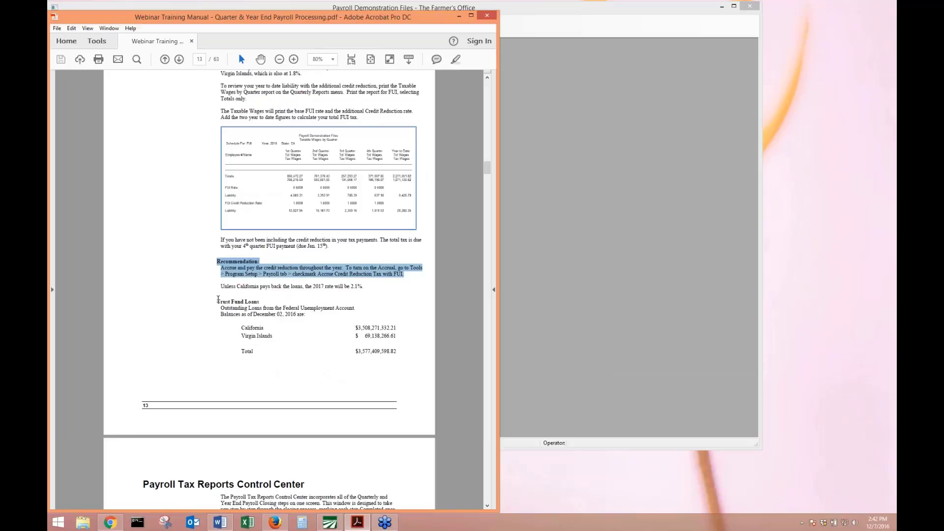
left_click_drag(217, 299, 399, 349)
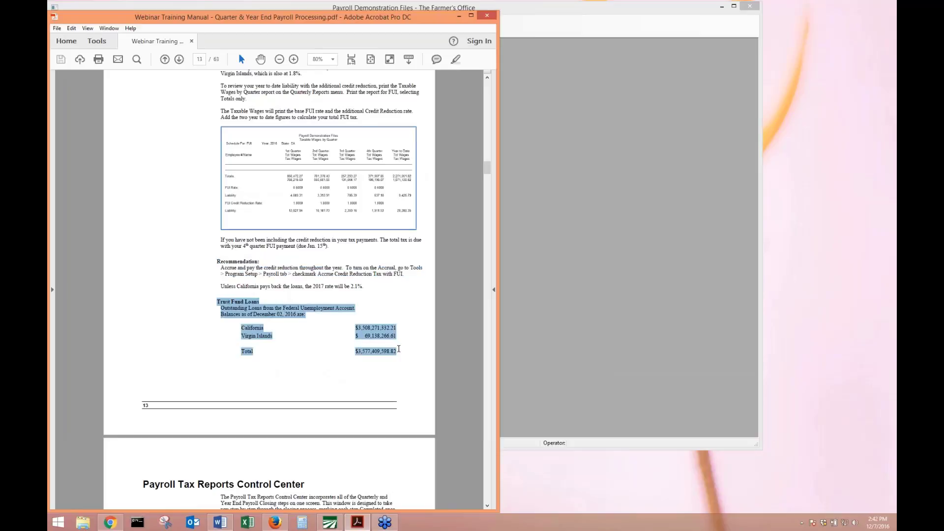
left_click_drag(278, 339, 244, 330)
left_click(244, 331)
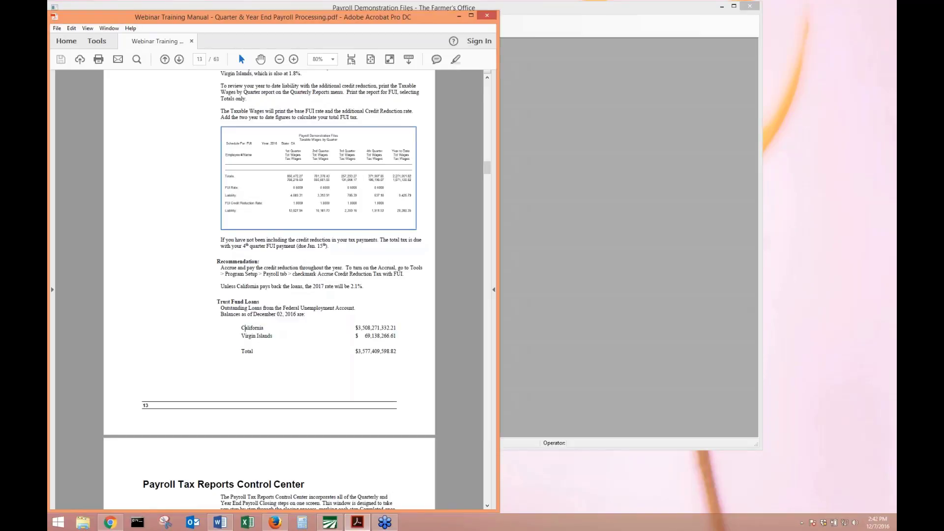
left_click(894, 262)
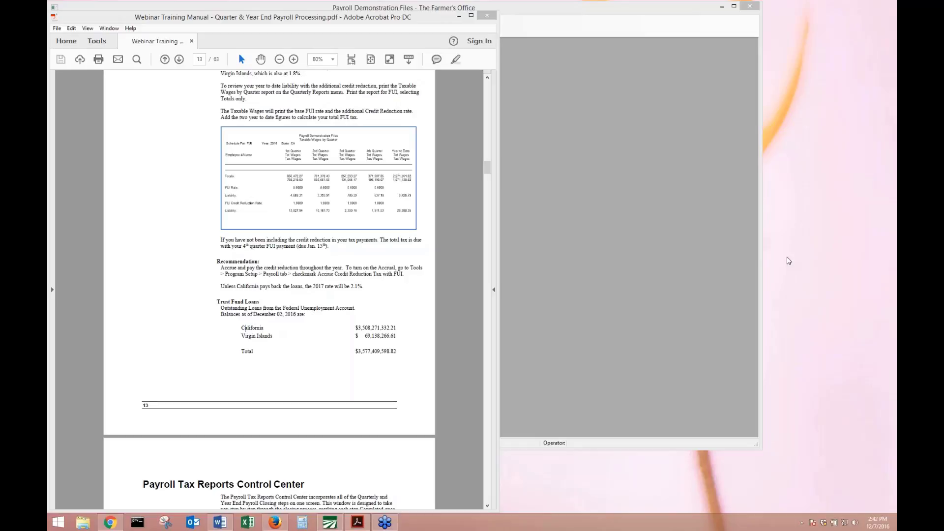
left_click(271, 295)
Scroll the manual to the Payroll Tax Reports Control Center on page 14, then return to The Farmer's Office.
scroll(270, 295, "down", 5)
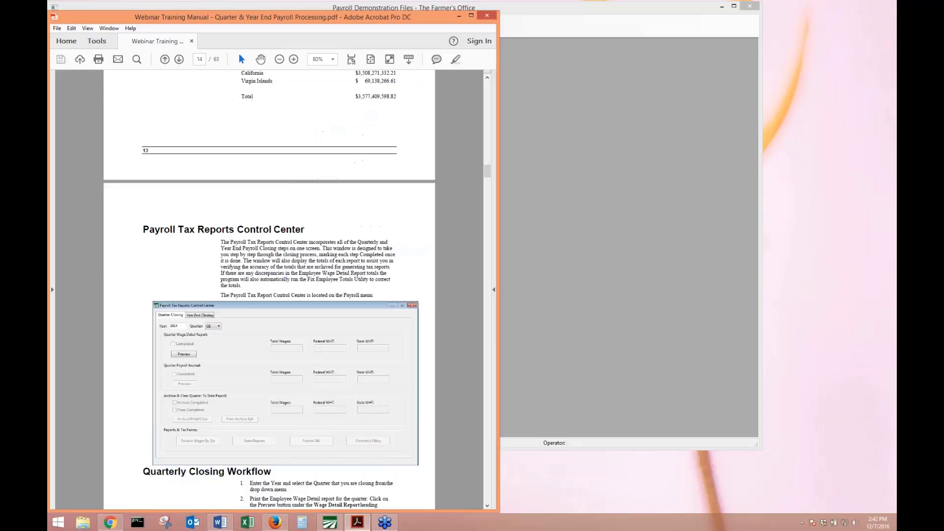
scroll(270, 291, "up", 5)
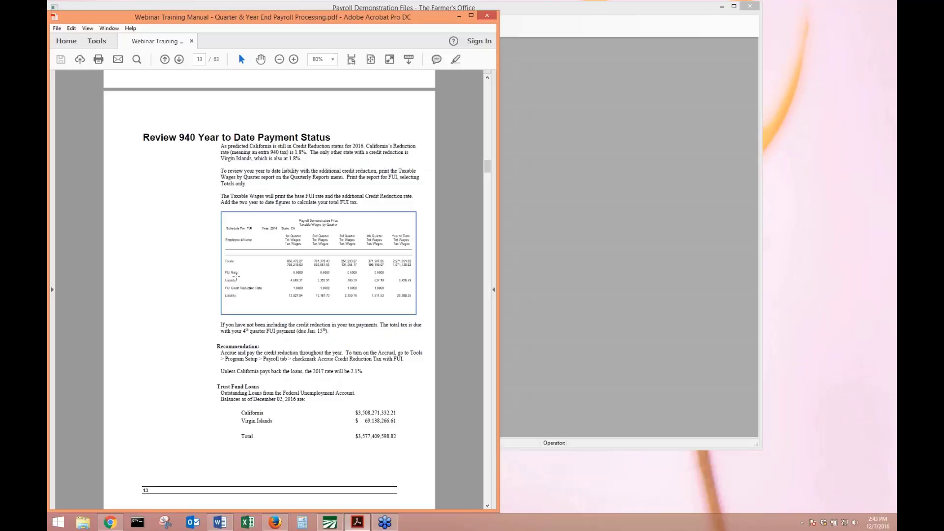
scroll(235, 276, "down", 10)
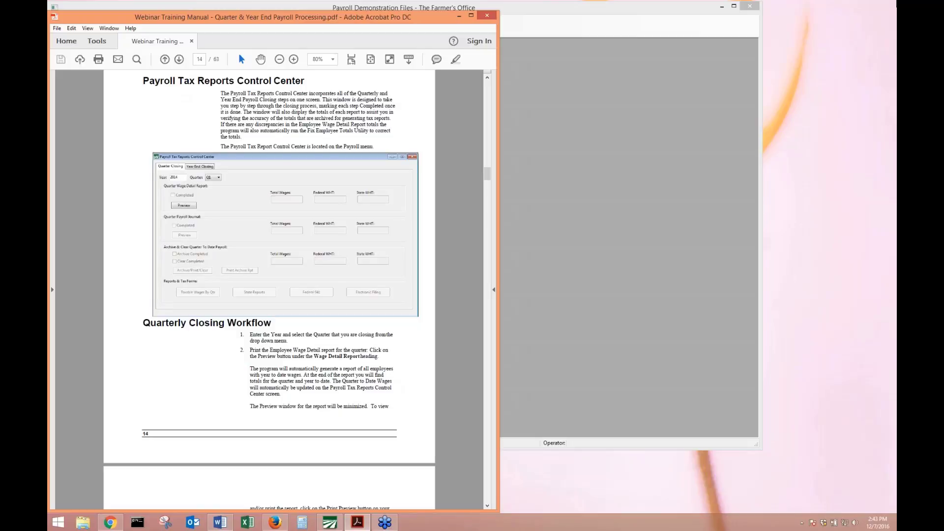
left_click(506, 40)
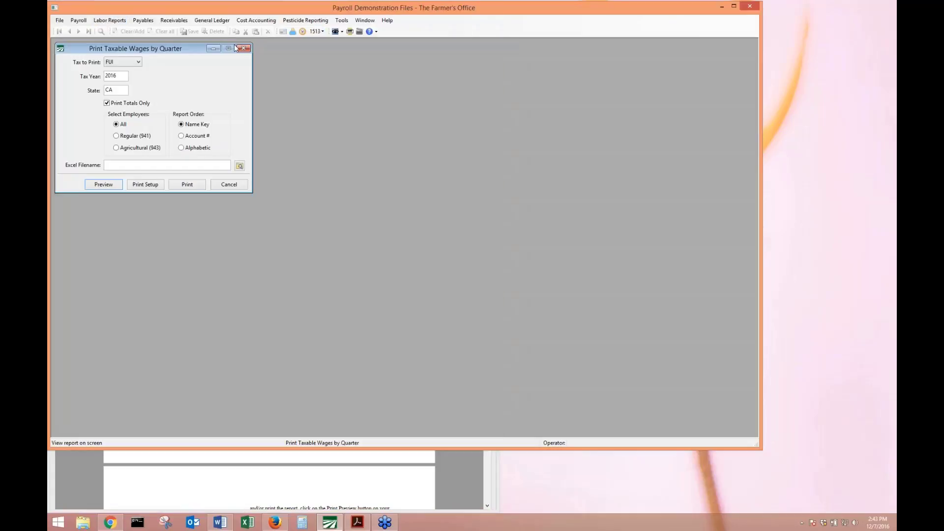
Open the Payroll Tax Reports Control Center set to year 2016, quarter Q4.
left_click(78, 20)
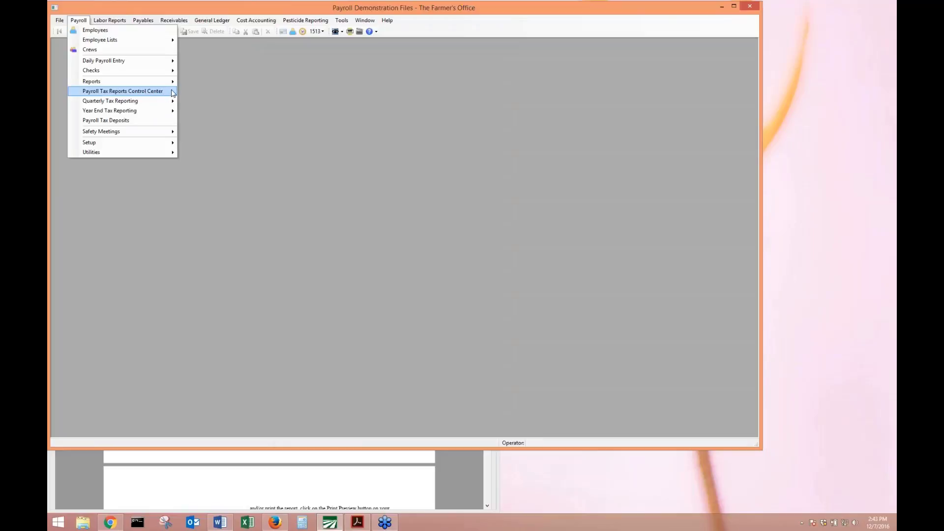
left_click(175, 93)
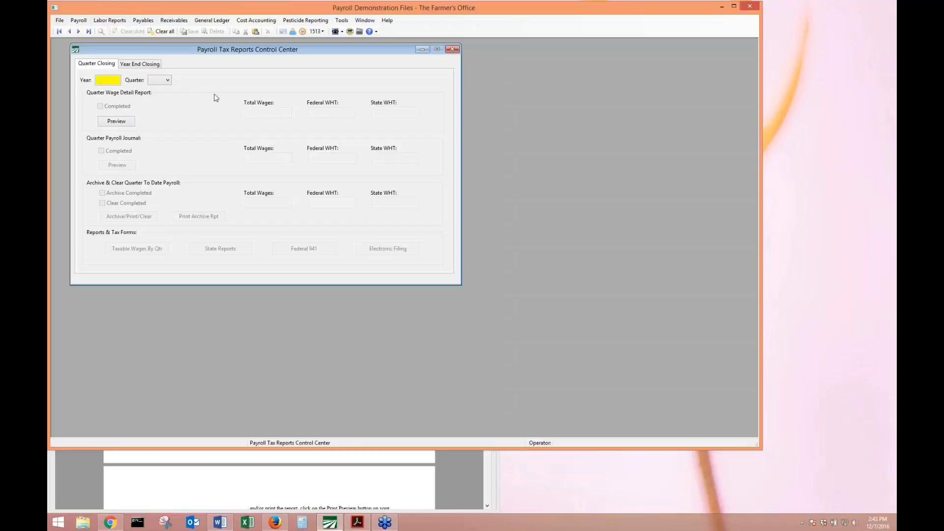
type("2016")
key("Tab")
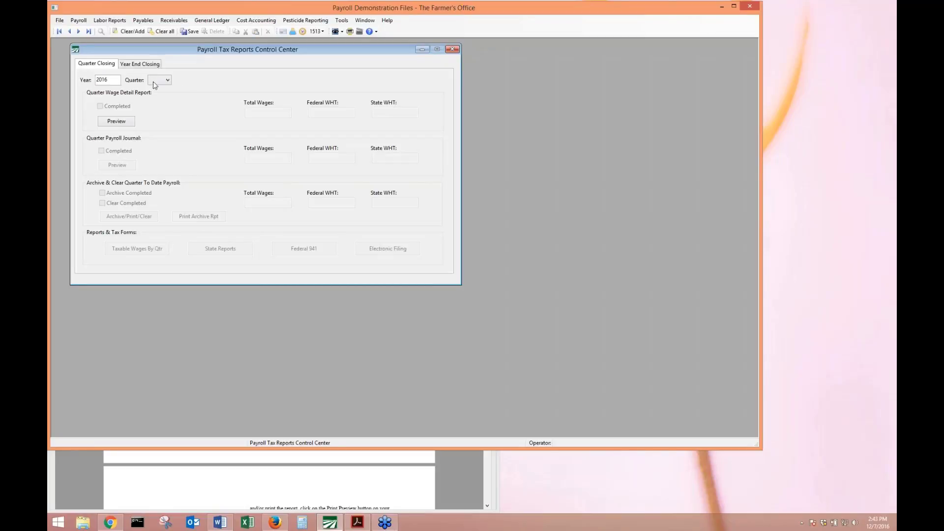
left_click(115, 79)
left_click(167, 79)
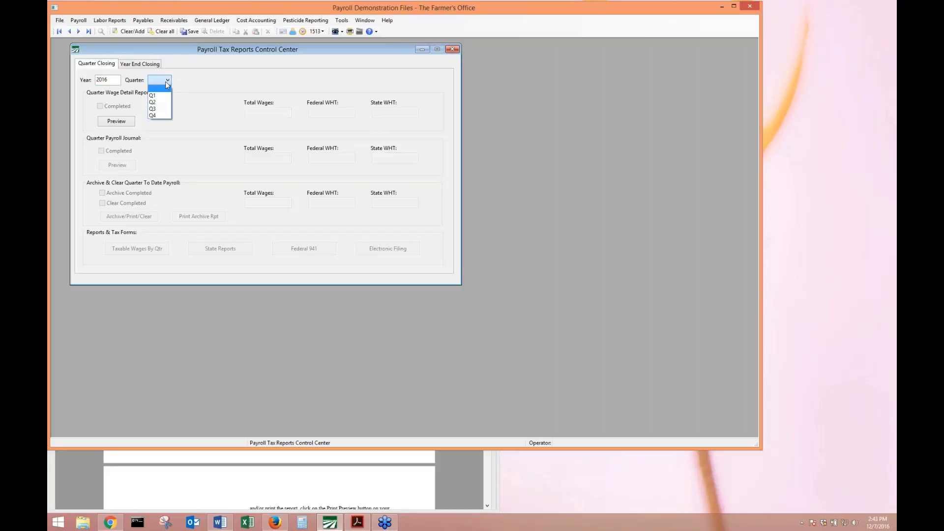
left_click(162, 116)
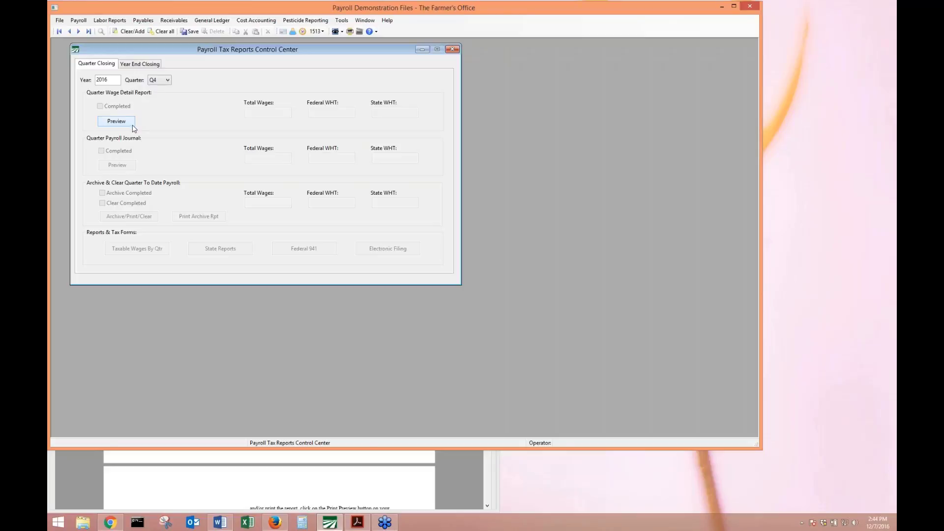
Open the Employees window and load an employee's record by account number.
left_click(78, 21)
left_click(82, 30)
type("1262")
key("Tab")
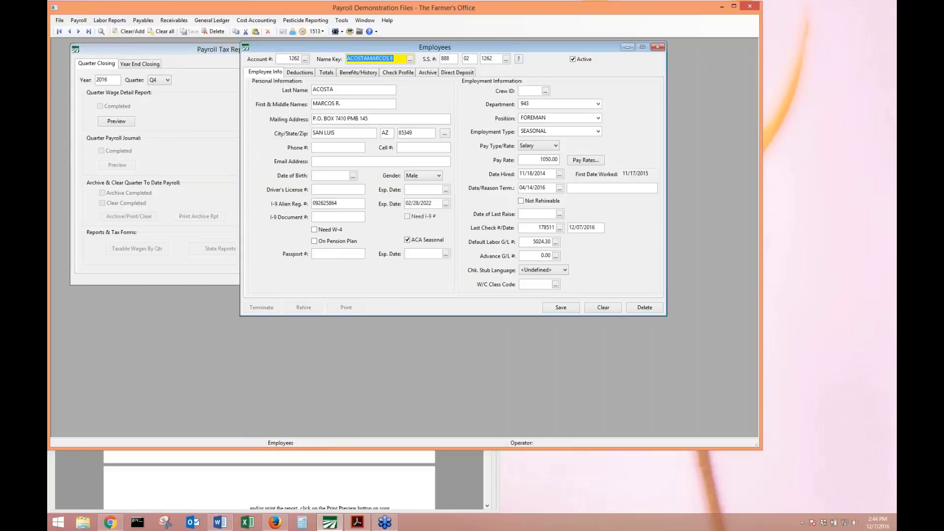
Review the employee's QTD and YTD wages on the Totals tab, then return to the control center.
left_click(325, 74)
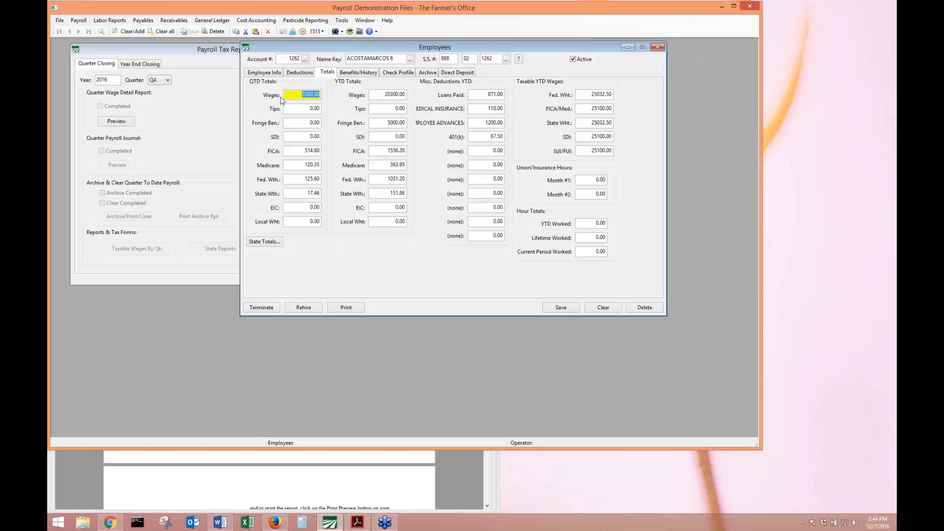
left_click(302, 93)
left_click(386, 94)
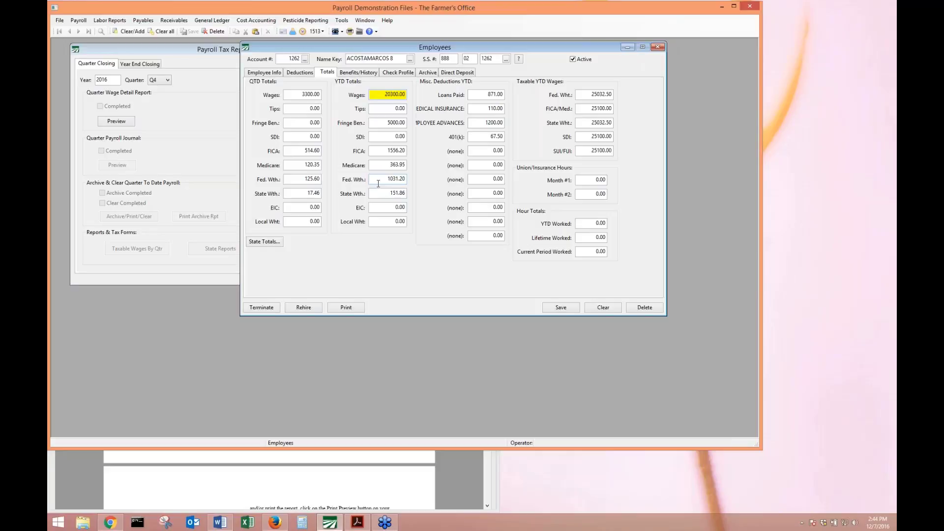
left_click(123, 122)
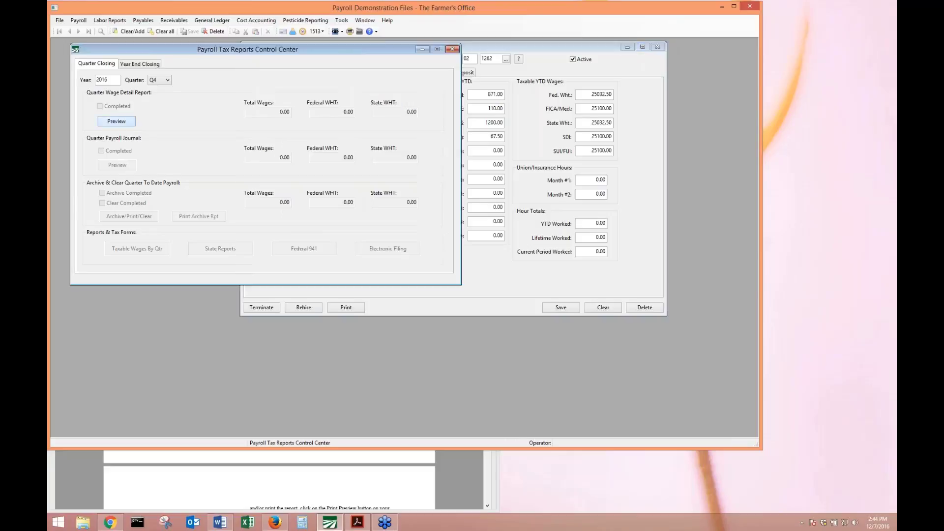
Preview the Quarter Wage Detail Report and Quarter Payroll Journal, cross-checking the employee's YTD wages.
left_click(123, 121)
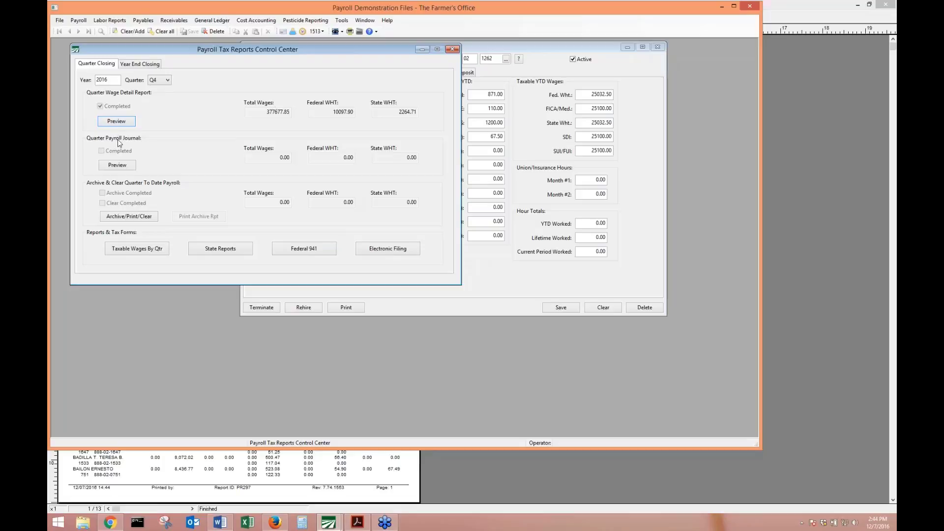
left_click(124, 165)
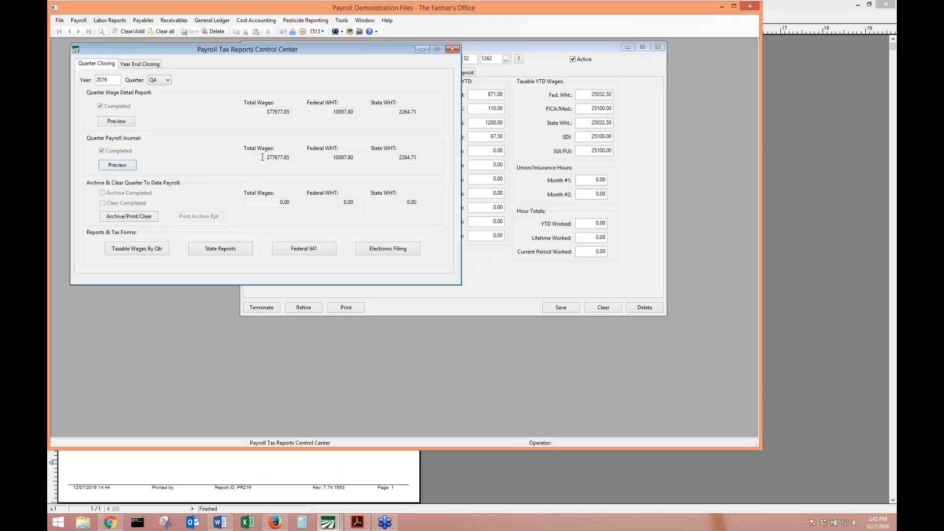
left_click(516, 93)
left_click(382, 96)
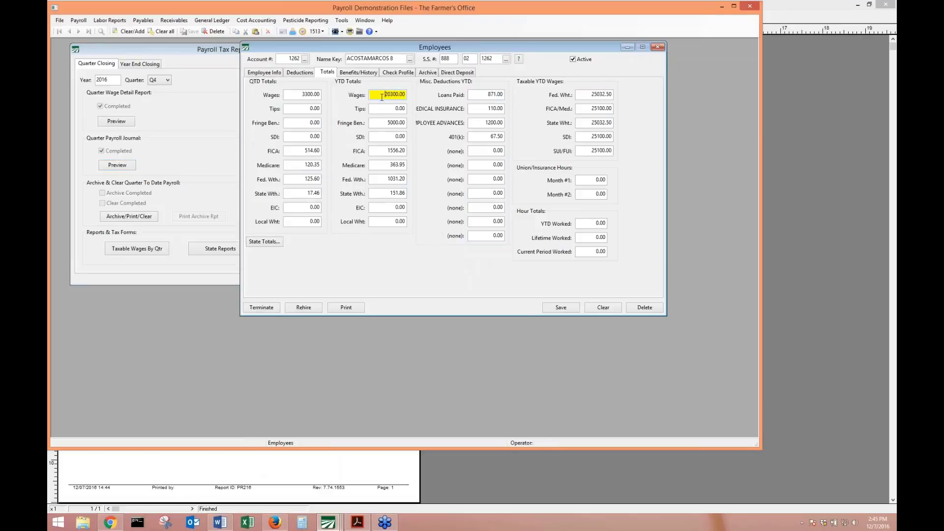
left_click(400, 59)
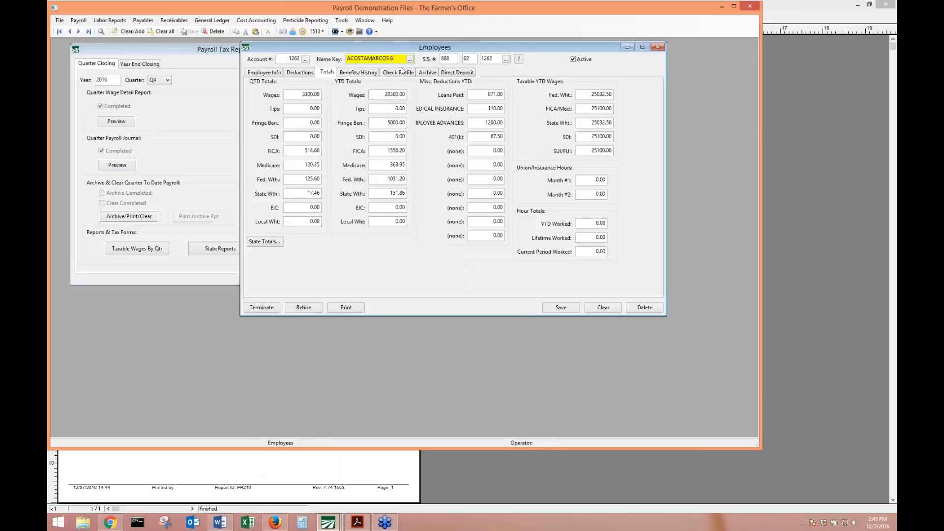
left_click(381, 95)
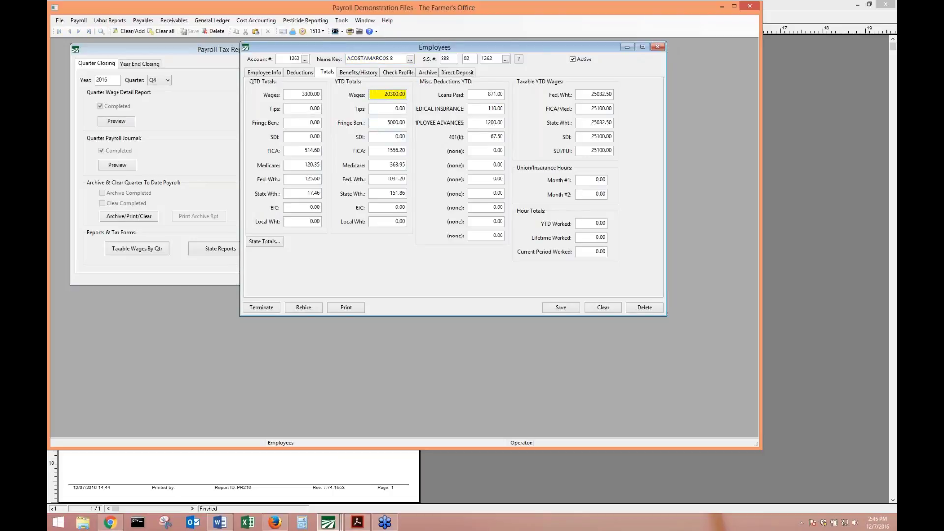
left_click(264, 73)
Close the payroll journal and wage detail previews and switch to the training manual.
left_click(205, 150)
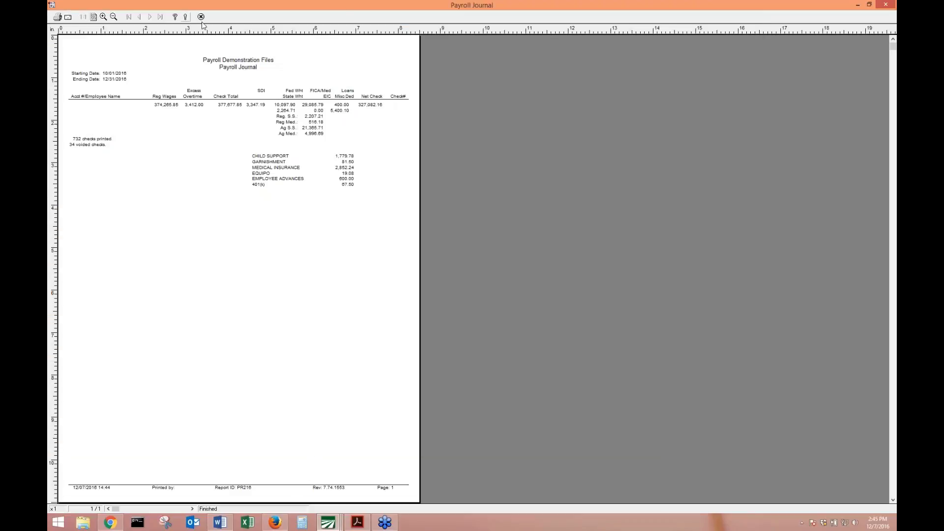
left_click(201, 16)
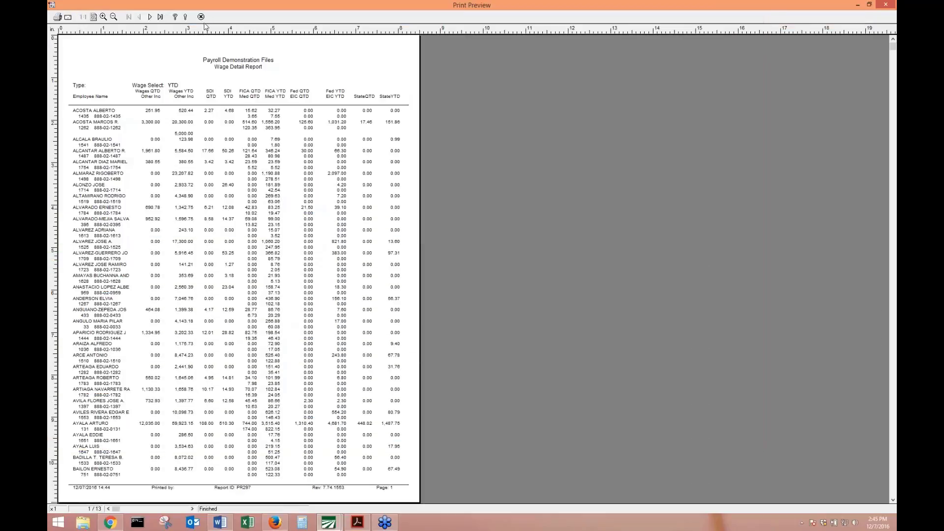
left_click(201, 16)
key("alt+Tab")
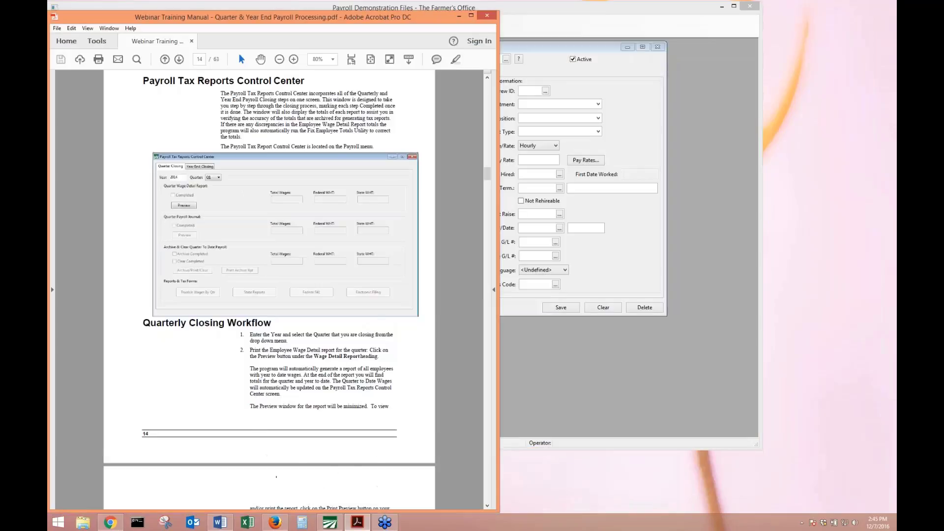
Read manual pages 14–16 through the Edit/Print QTD Archive File section, then return to the control center.
scroll(269, 290, "down", 9)
scroll(269, 290, "down", 5)
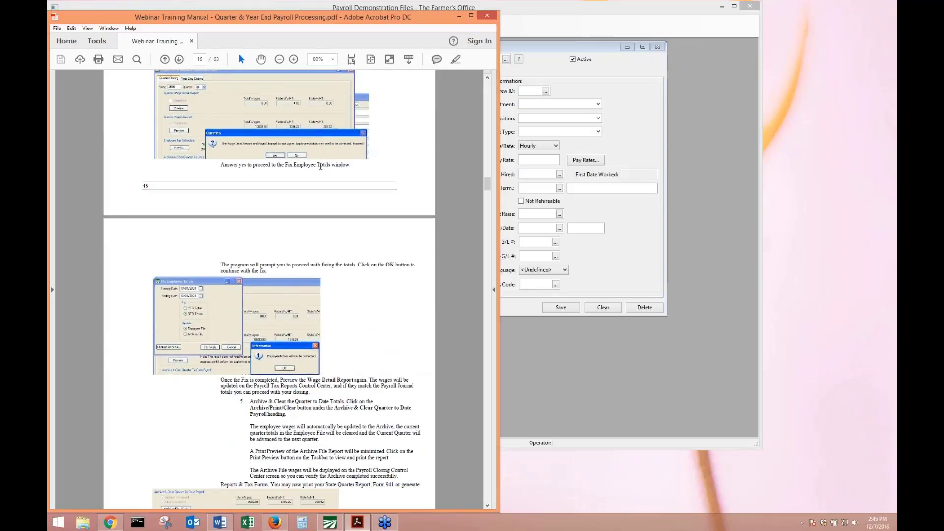
scroll(273, 139, "down", 3)
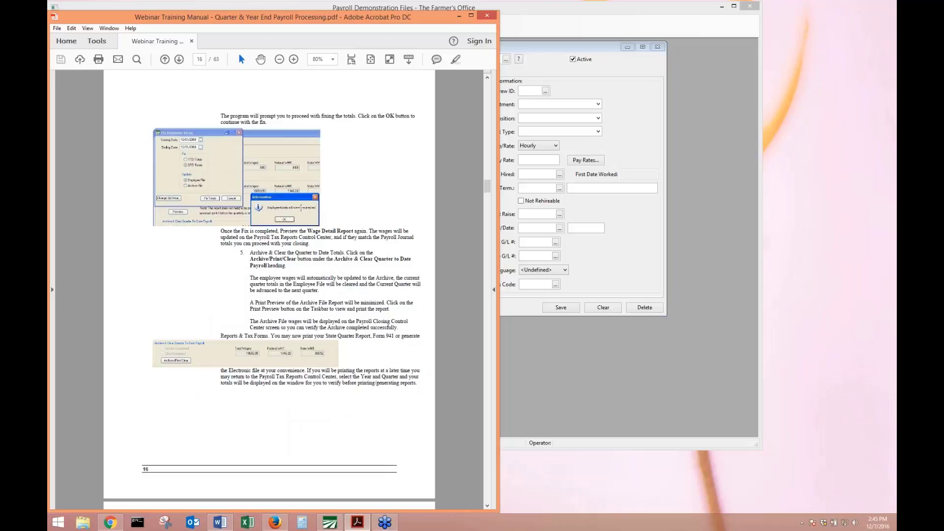
scroll(319, 274, "down", 2)
scroll(319, 274, "down", 2)
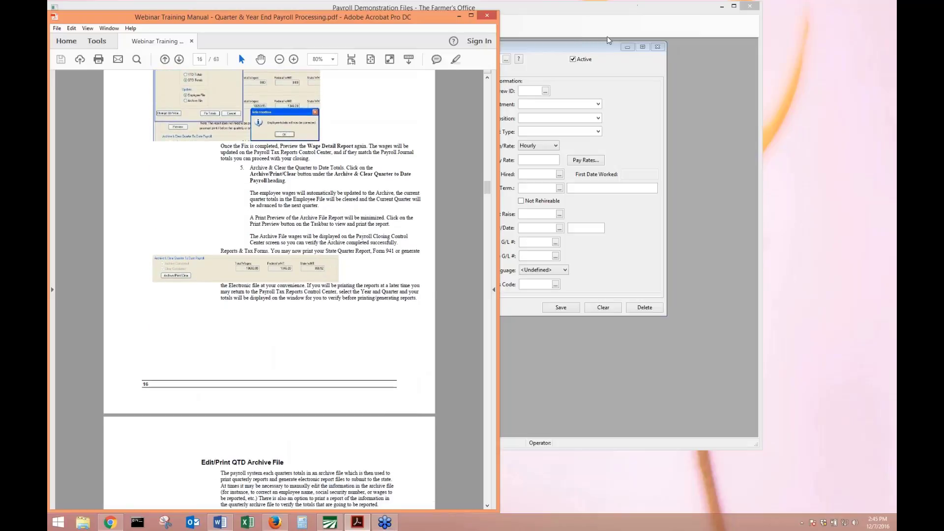
left_click(658, 48)
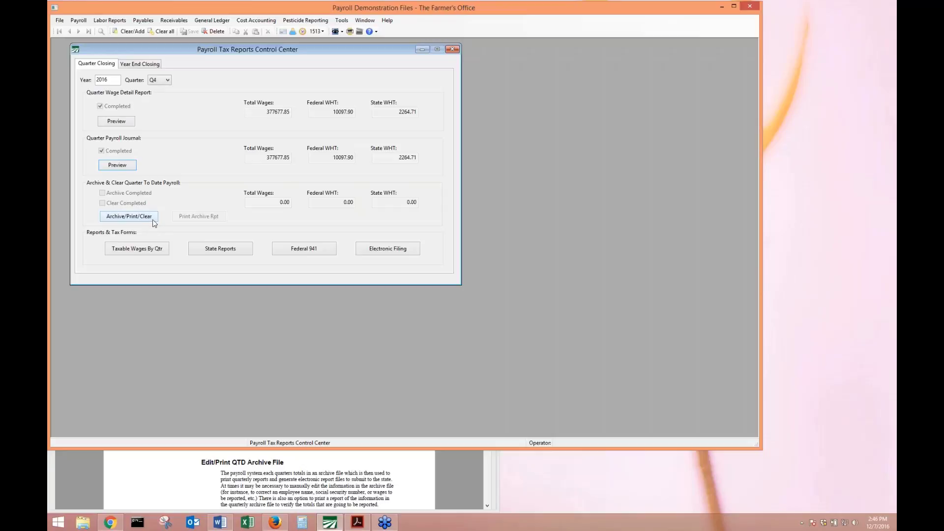
Archive Q4 2016 employee wages, view the archived wages report, and clear quarterly totals for 156 employees.
left_click(153, 219)
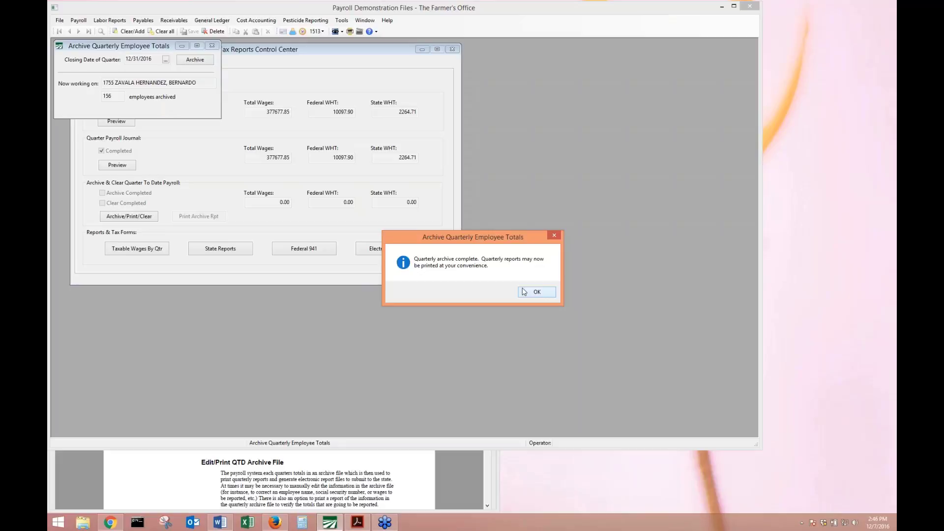
left_click(524, 292)
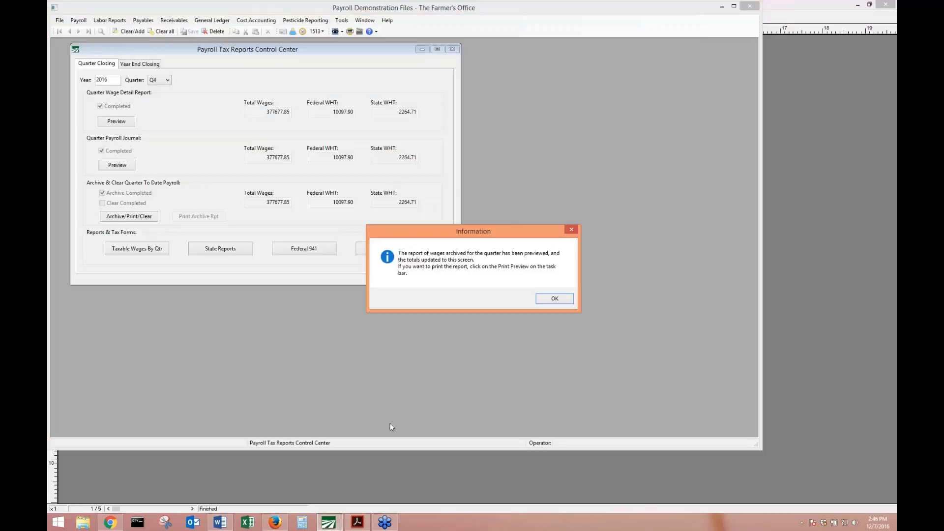
mouse_move(329, 522)
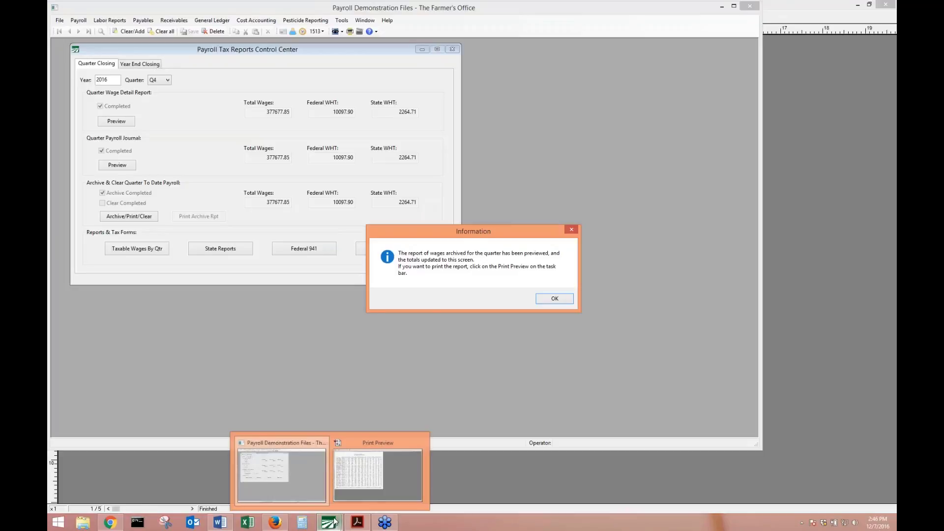
left_click(379, 471)
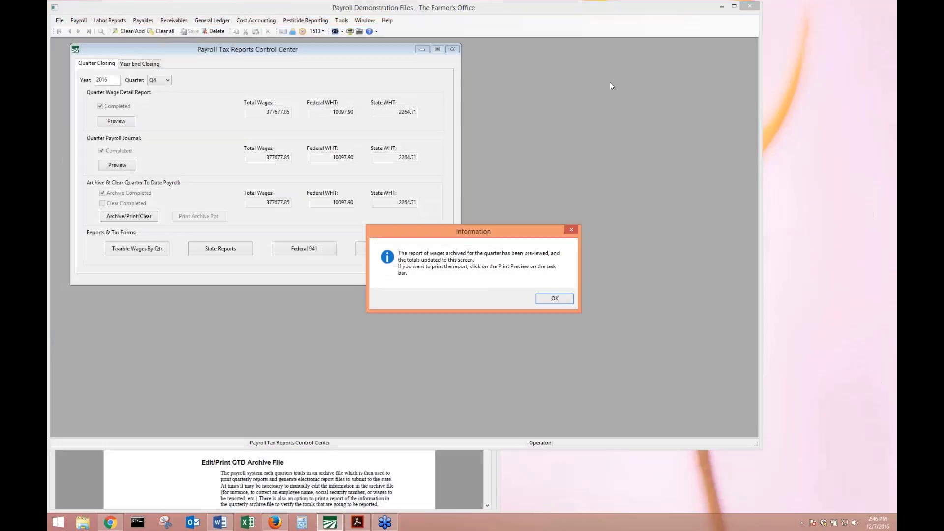
left_click(554, 298)
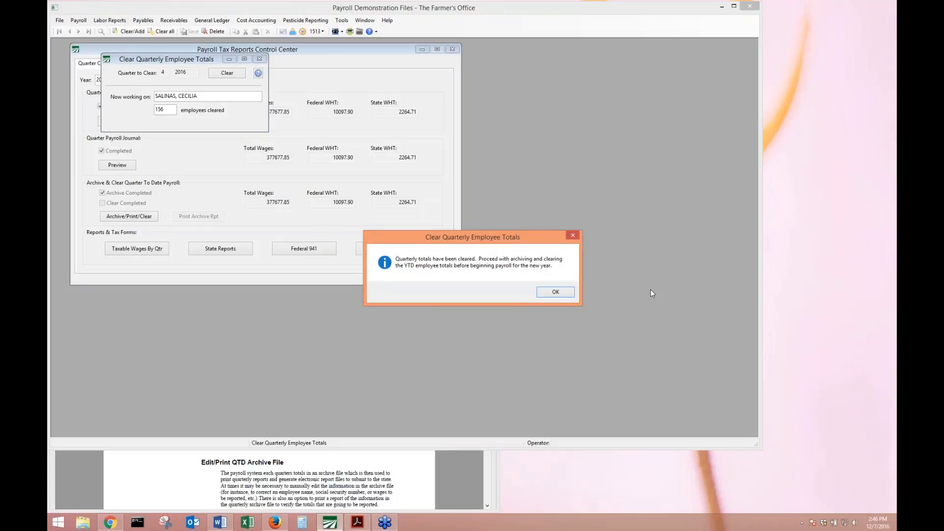
Acknowledge the 'Quarterly totals have been cleared' message, leaving Q4 archive and clear completed.
left_click(572, 290)
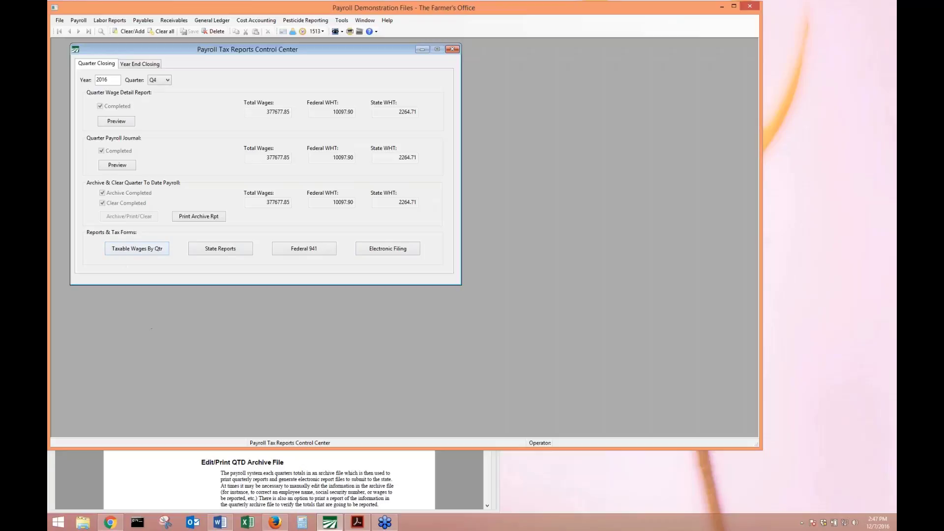
Scroll the manual to page 18's Taxable Wages By Quarter Report, then return to the control center.
left_click(204, 470)
scroll(204, 471, "down", 10)
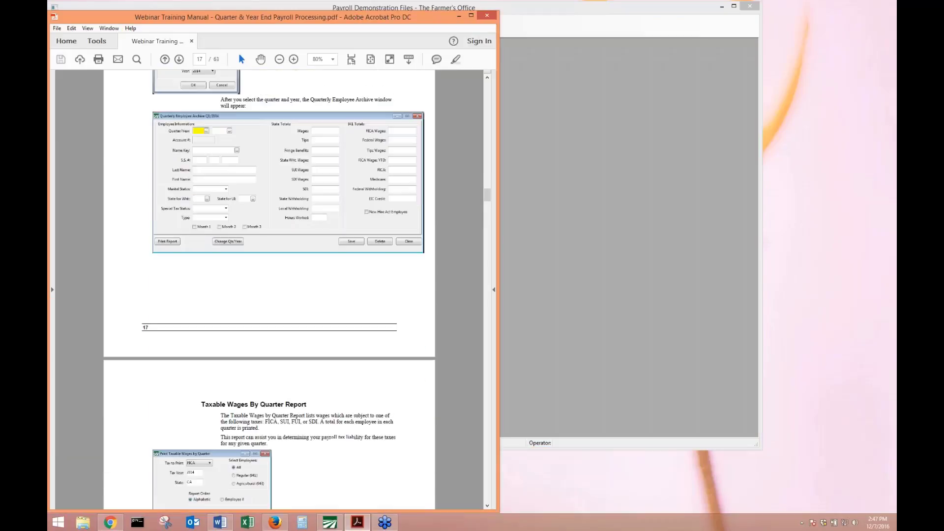
scroll(222, 391, "down", 10)
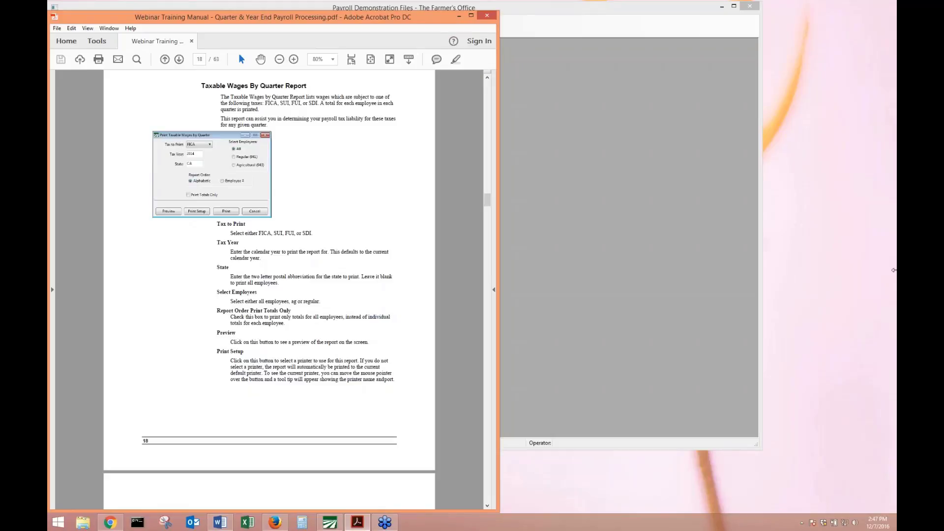
left_click(562, 182)
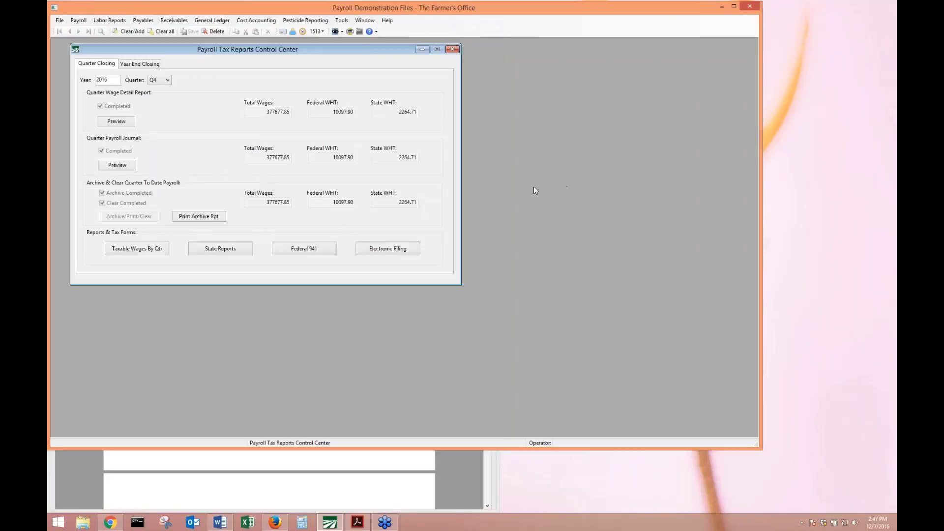
Inspect the Taxable Wages By Qtr tax list, keeping FUI, then open State Reports for CA Q4 2016.
left_click(130, 250)
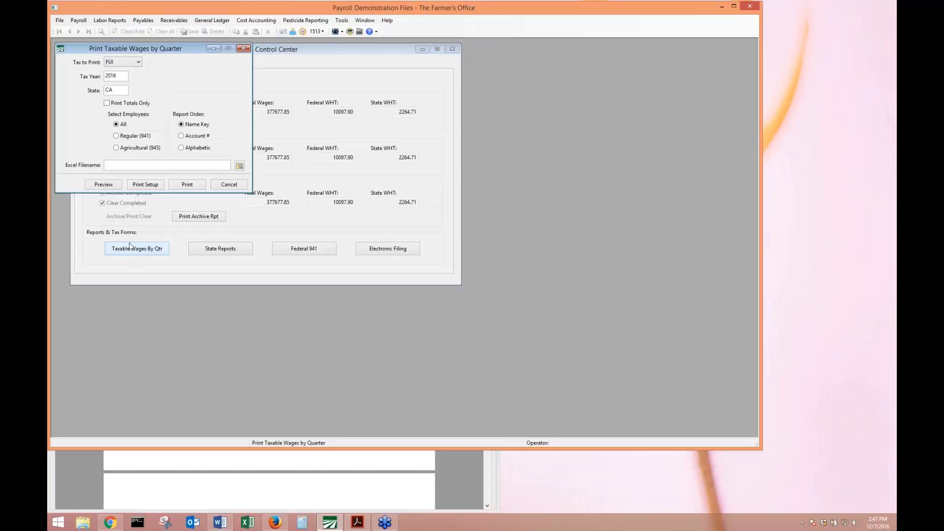
left_click(118, 62)
left_click(118, 62)
left_click(114, 62)
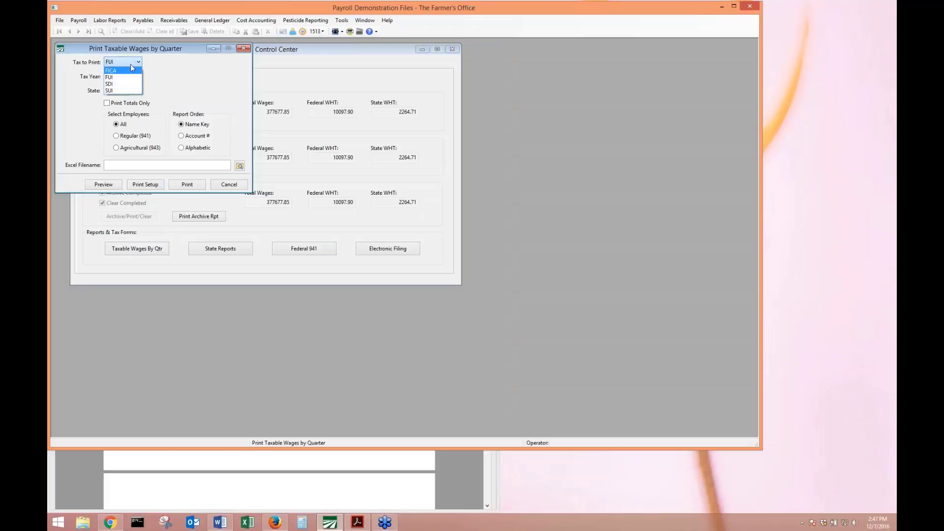
left_click(182, 68)
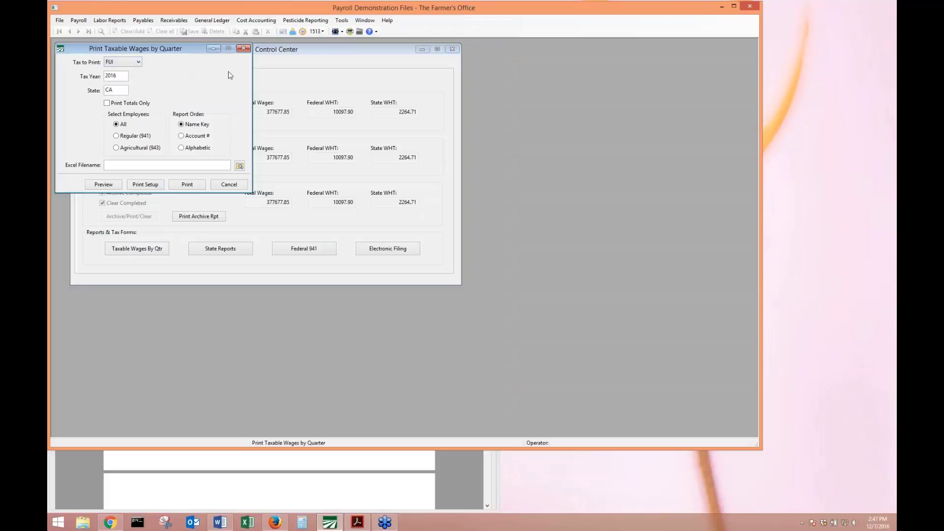
left_click(247, 48)
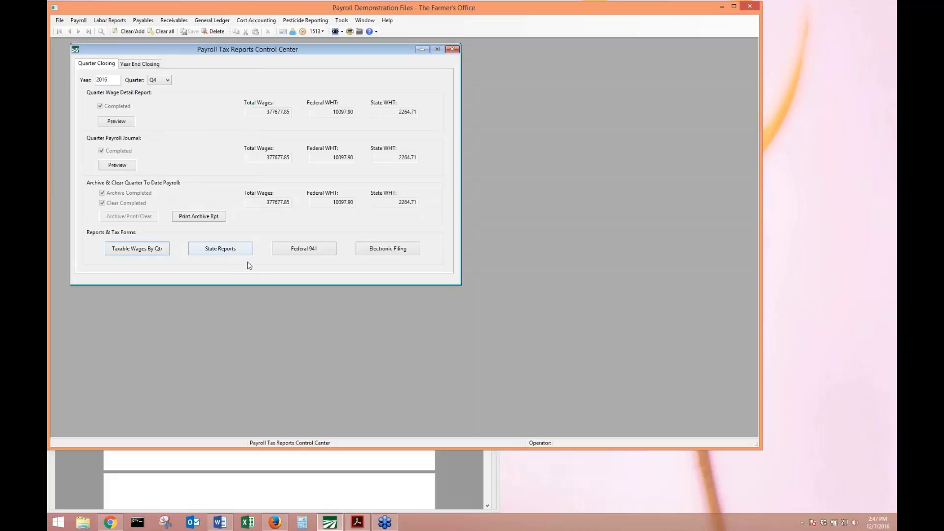
left_click(221, 248)
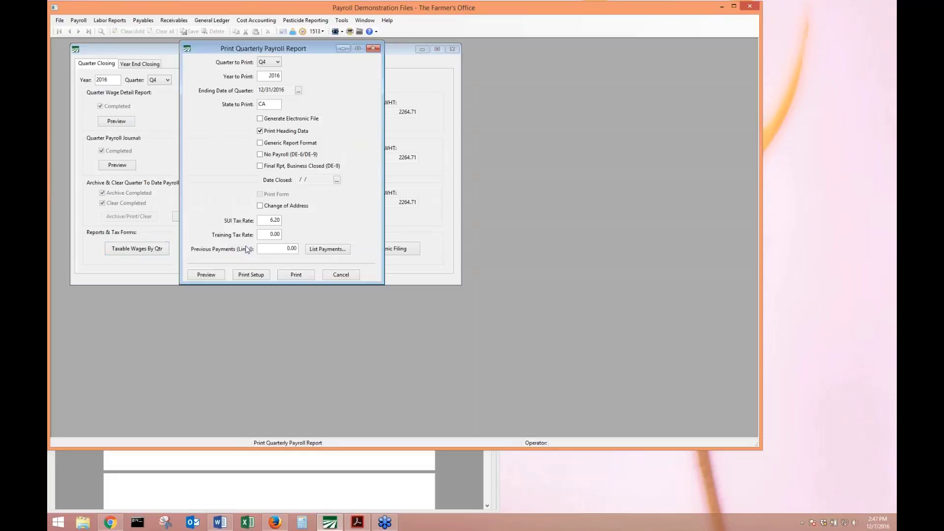
Verify year 2016, state CA, SUI rate 6.20 and the training tax rate, then preview the report.
left_click(263, 75)
left_click(274, 105)
left_click(260, 220)
left_click(265, 234)
left_click(268, 221)
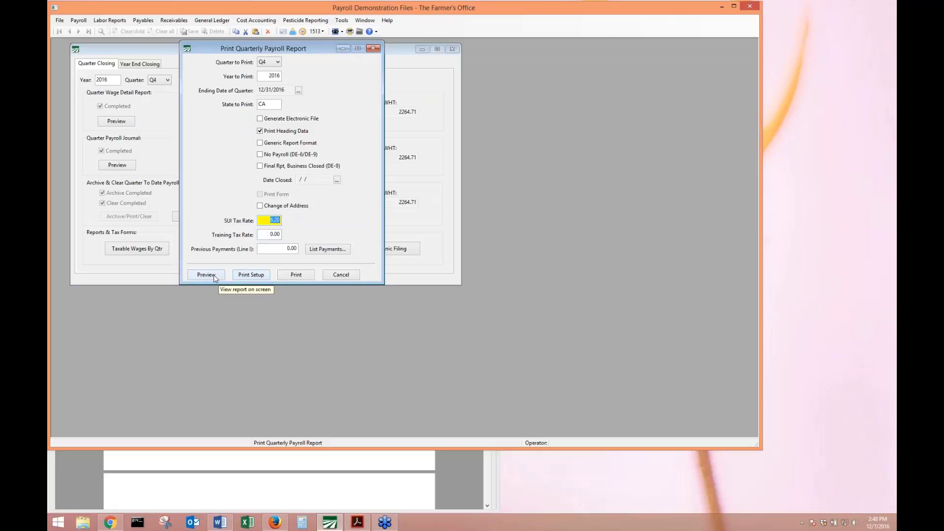
left_click(219, 277)
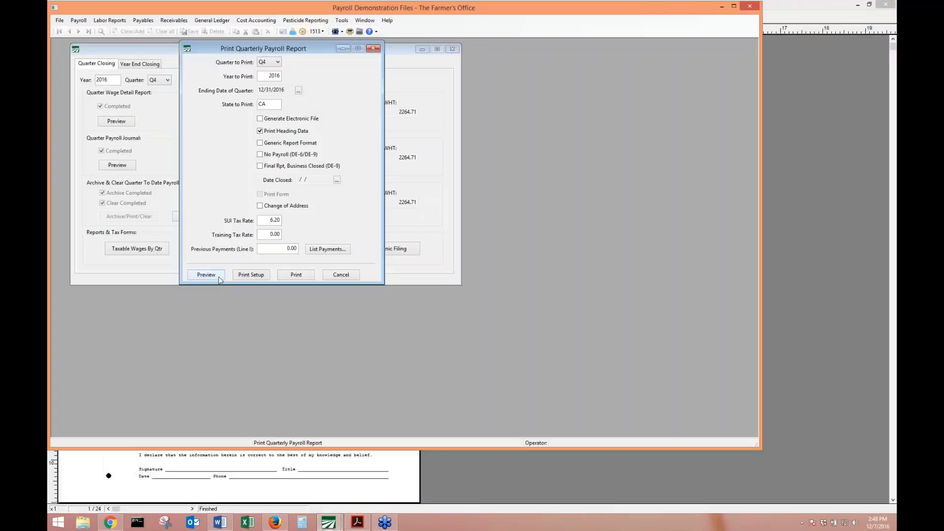
Page through the DE 9C preview to the DE 9 summary: 371,907.85 wages, 12,178.58 taxes due.
left_click(187, 479)
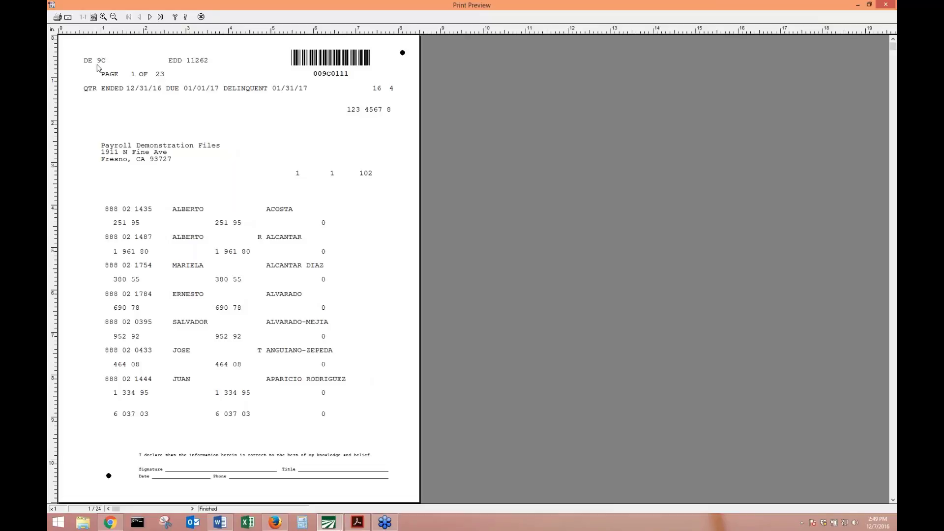
key("Page_Down")
key("Page_Down")
key("Page_Down")
key("Page_Down")
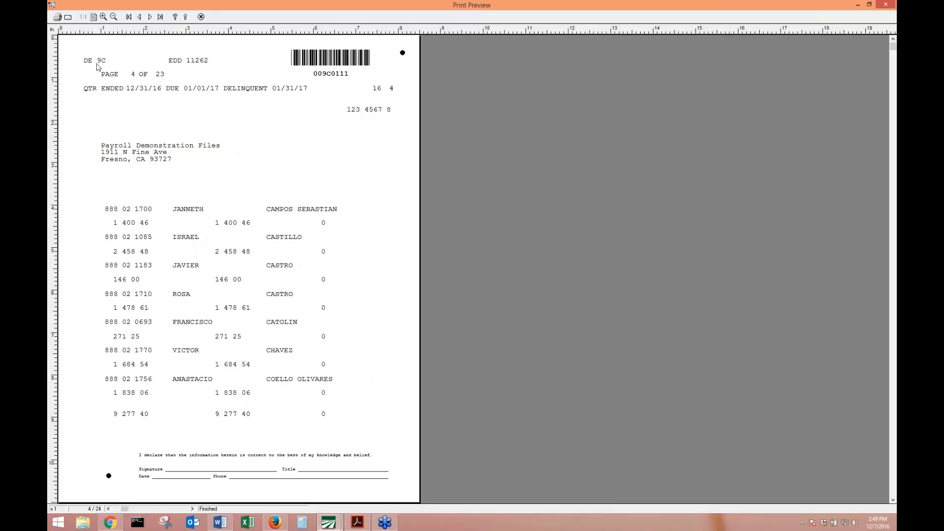
key("Page_Down")
key("Page_Down")
key("Page_Down")
key("Page_Down")
key("Page_Down")
key("Page_Down")
key("Page_Down")
key("Page_Down")
key("Page_Down")
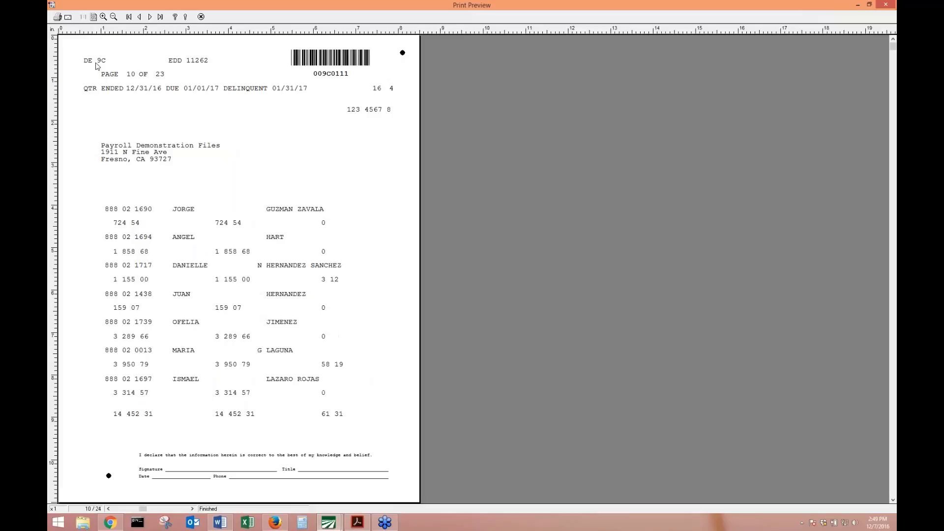
key("Page_Down")
key("Page_Down")
key("Page_Down")
key("Page_Down")
key("Page_Down")
key("Page_Down")
key("Page_Down")
key("Page_Down")
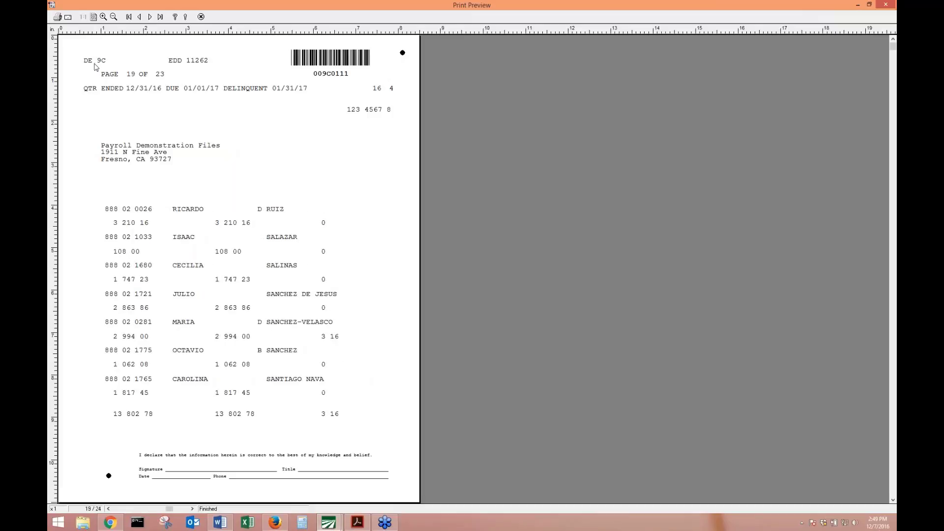
key("Page_Down")
key("Page_Down")
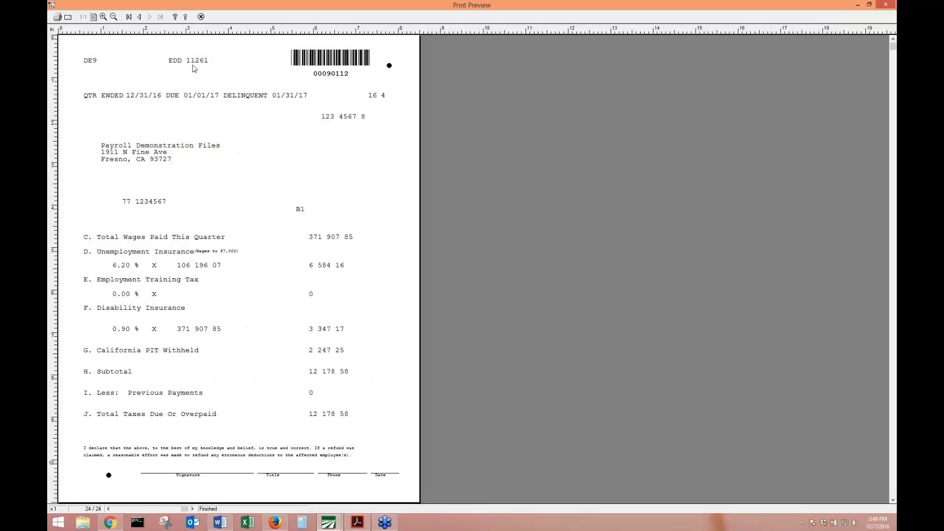
Enter 12000.00 as previous payments and preview the DE9 to confirm total taxes due of 178.58.
left_click(202, 16)
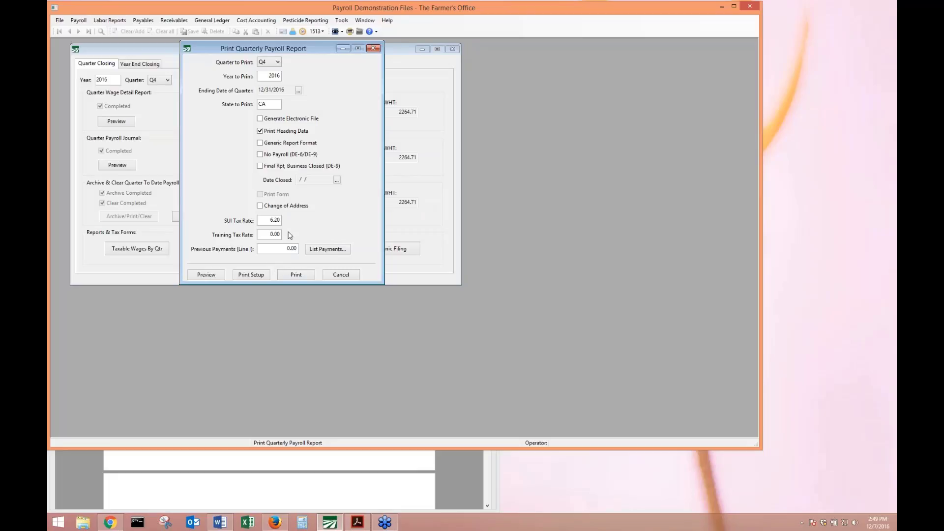
left_click(289, 249)
type("1200")
left_click(214, 277)
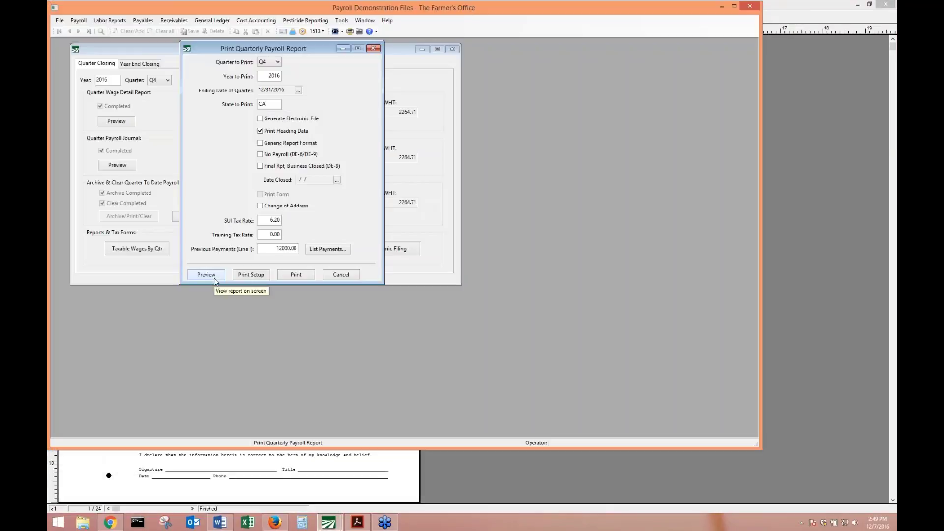
left_click(199, 484)
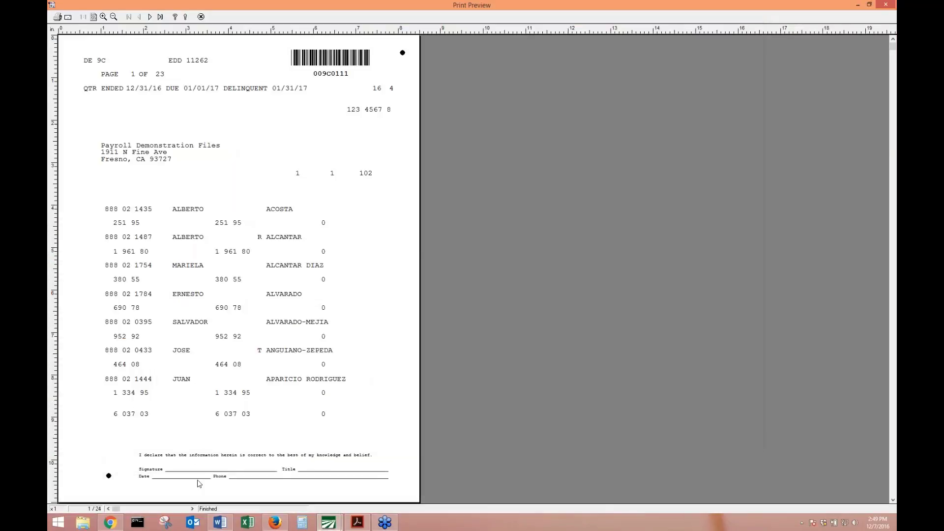
scroll(198, 484, "down", 5)
scroll(198, 484, "down", 18)
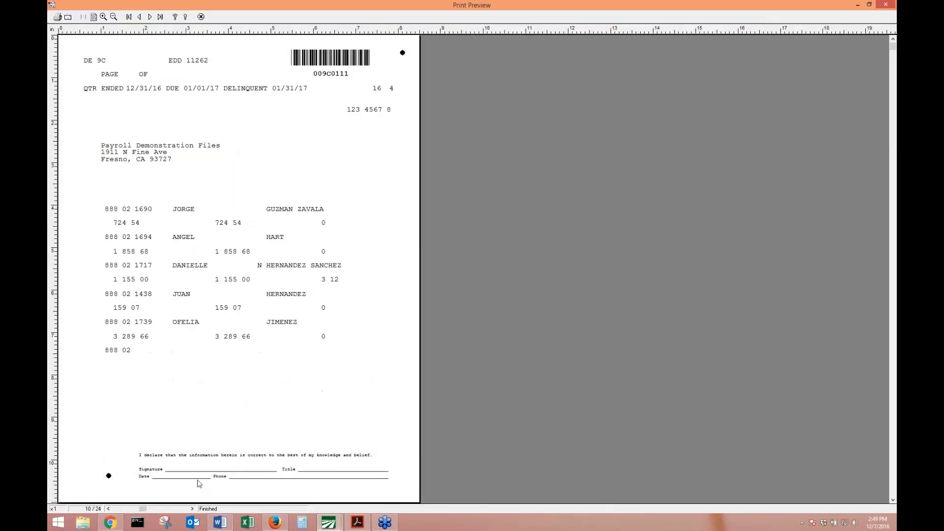
scroll(198, 481, "down", 1)
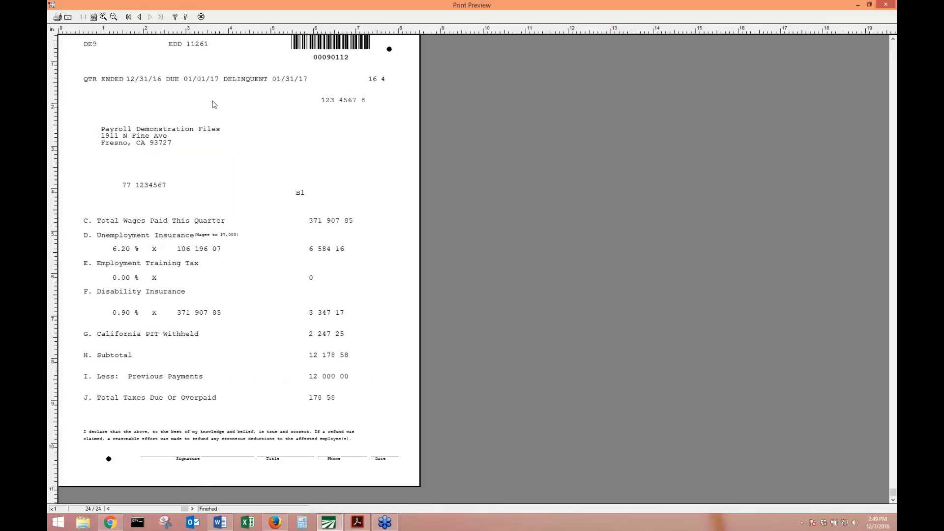
left_click(201, 16)
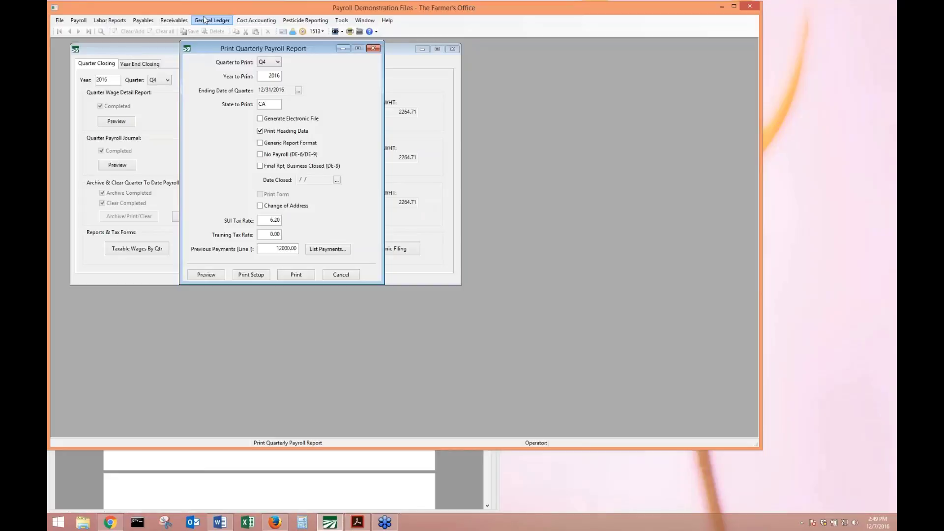
Enable Generate Electronic File, run the report, and confirm the employer and submitter transmitter details.
left_click(261, 120)
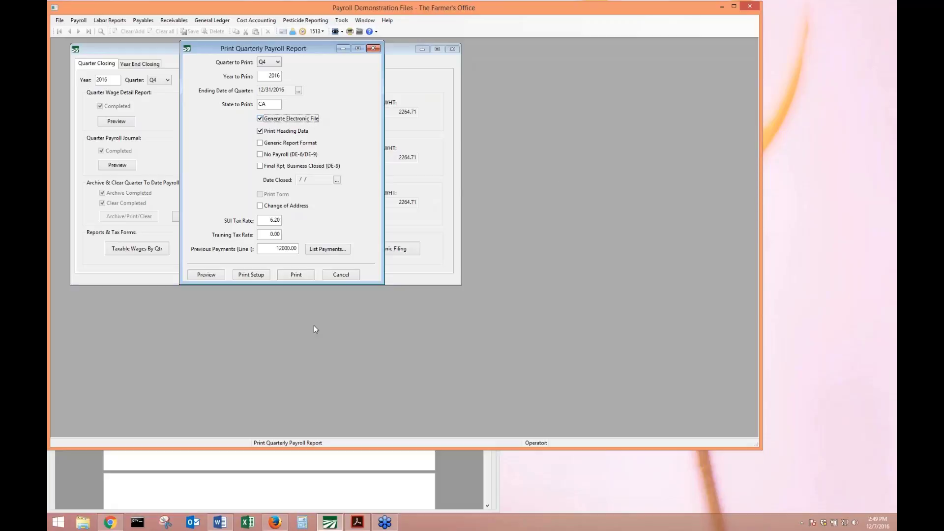
left_click(220, 275)
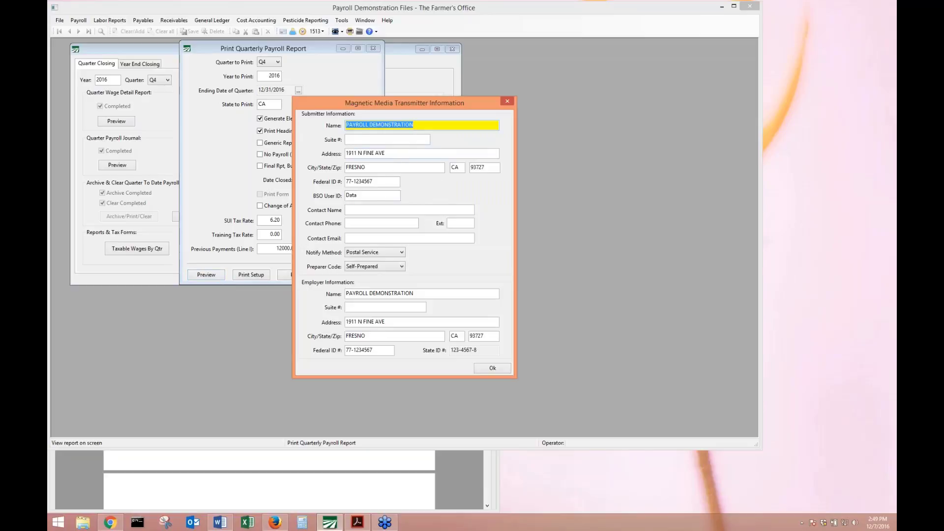
left_click(434, 294)
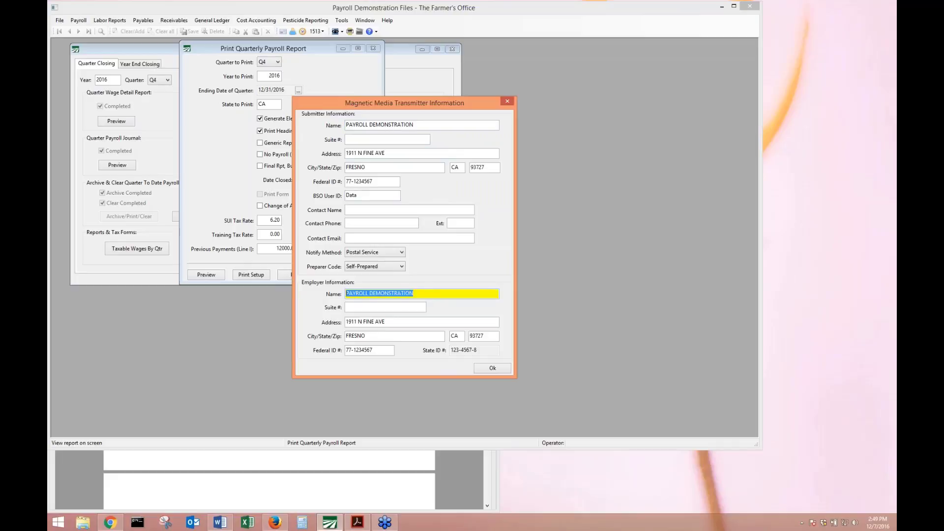
left_click(347, 125)
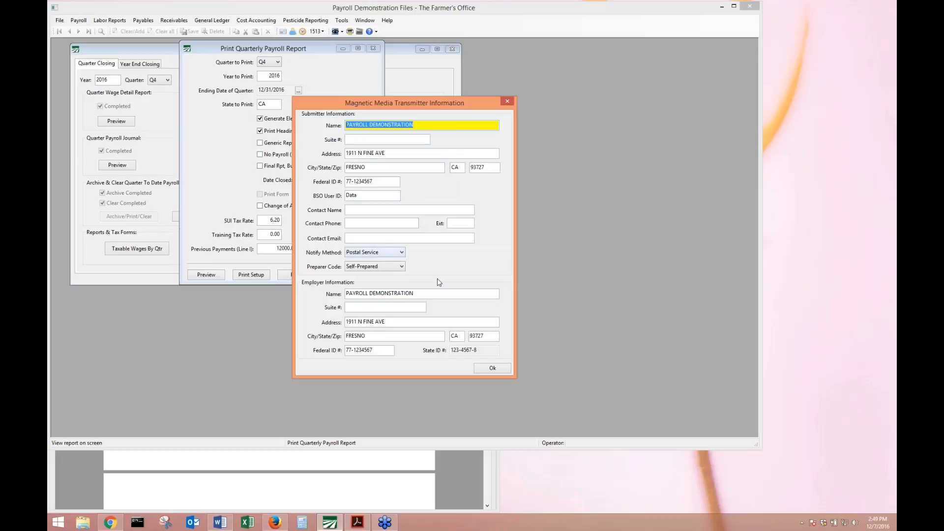
left_click(431, 295)
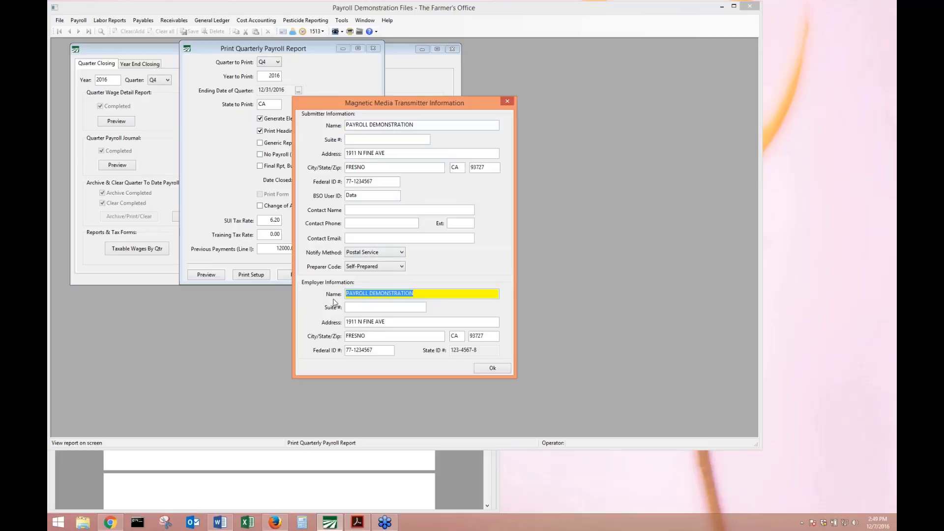
left_click(490, 368)
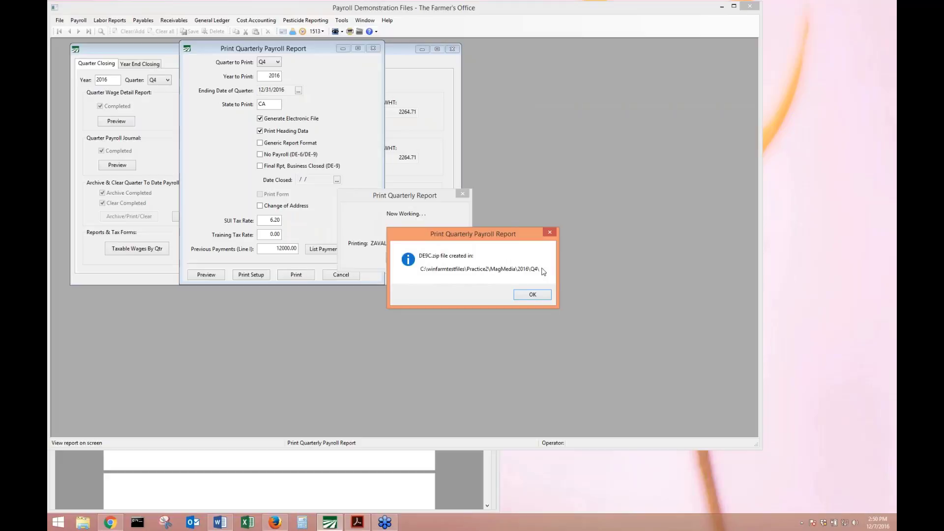
Acknowledge the messages that DE9C.zip and DE9.zip were created in MagMedia\2016\Q4.
left_click(540, 298)
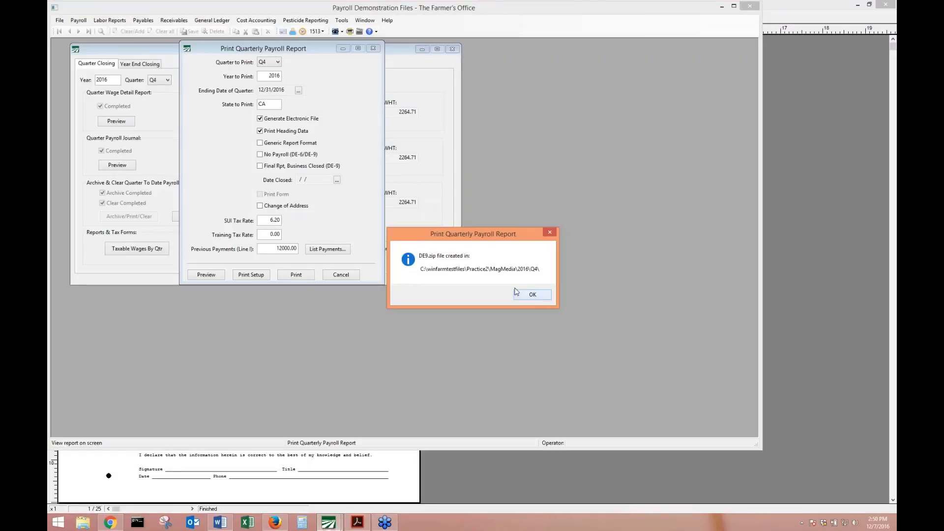
left_click(528, 297)
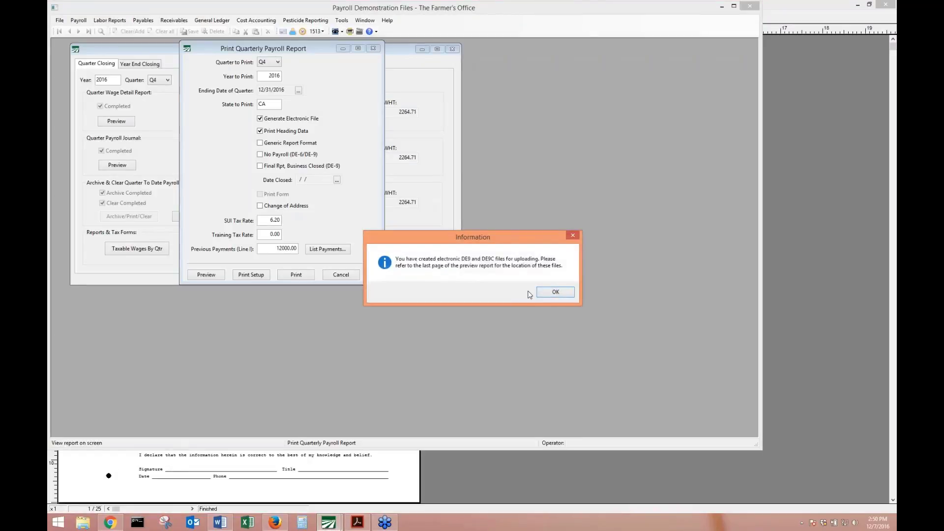
left_click(556, 292)
Review page 25's Electronic Filing Report (155 employees, 371,907.85 wages), then close the preview.
left_click(265, 479)
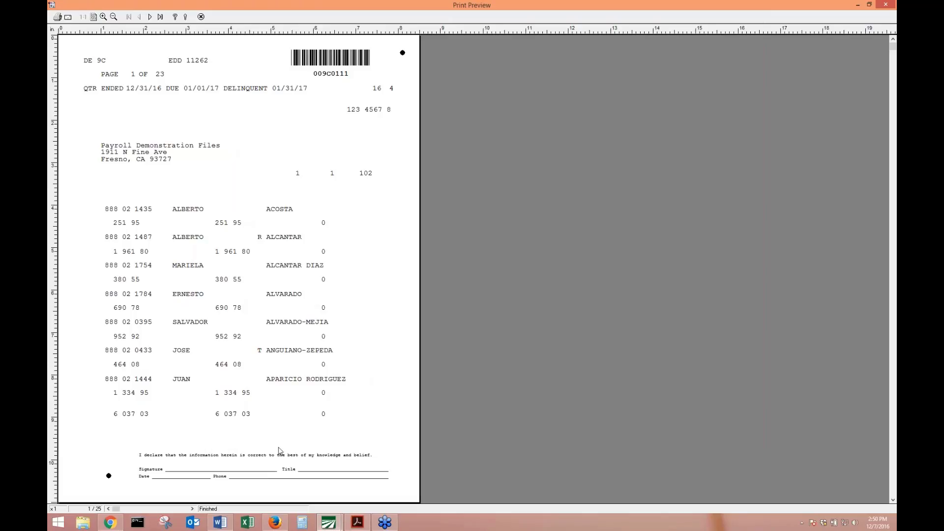
scroll(284, 453, "down", 13)
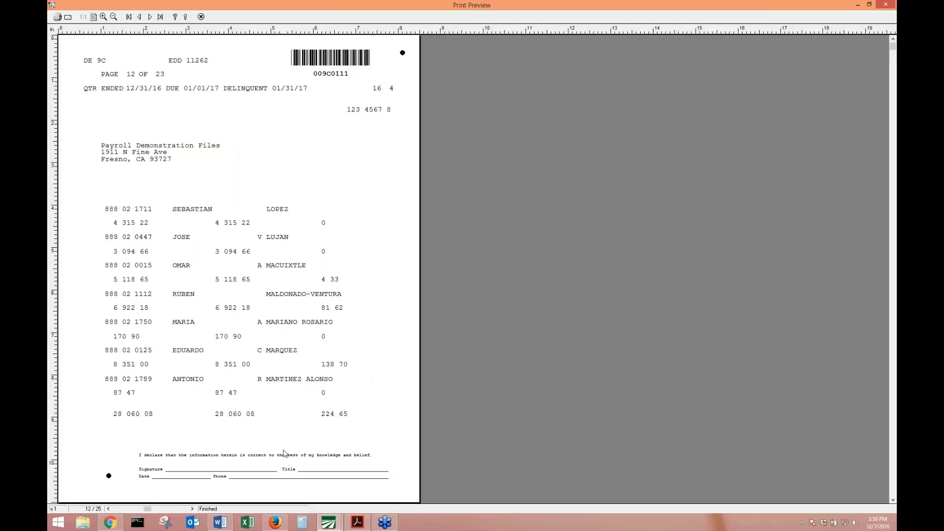
scroll(284, 453, "down", 10)
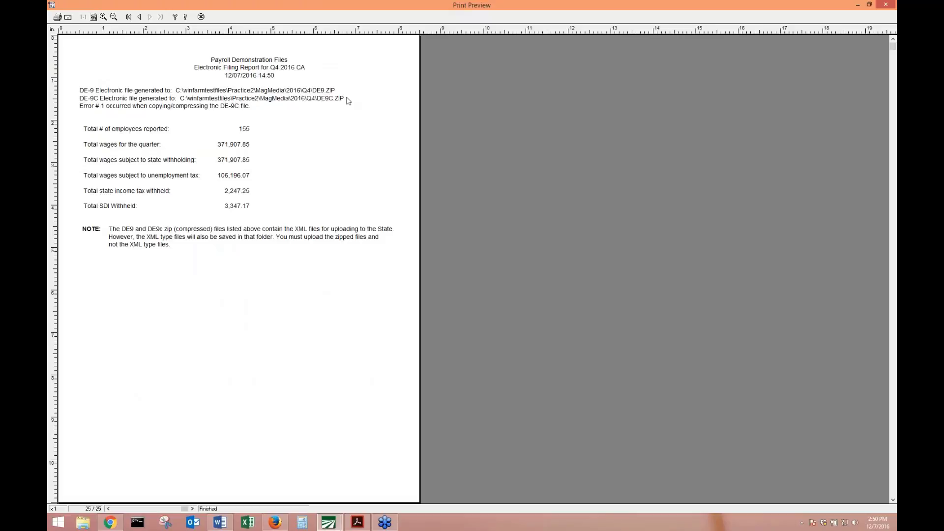
left_click(202, 17)
Skim the manual's Quarterly State Reports pages 20–24, then return to the browser's DE 9 instructions.
left_click(217, 460)
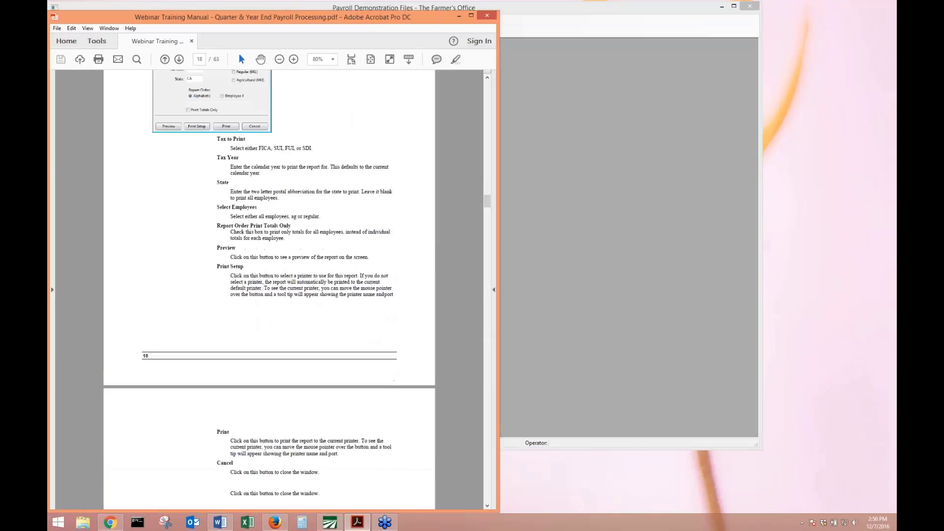
scroll(241, 457, "down", 10)
scroll(269, 290, "down", 13)
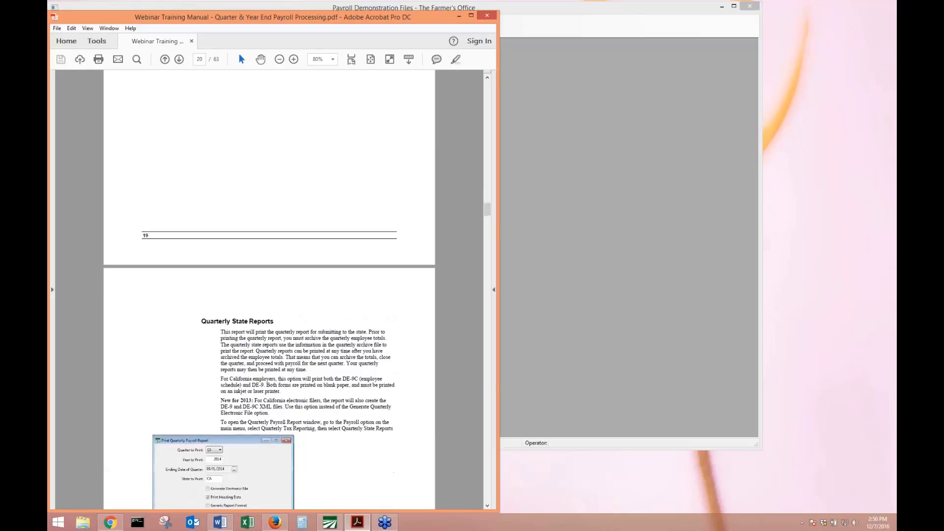
scroll(270, 290, "down", 15)
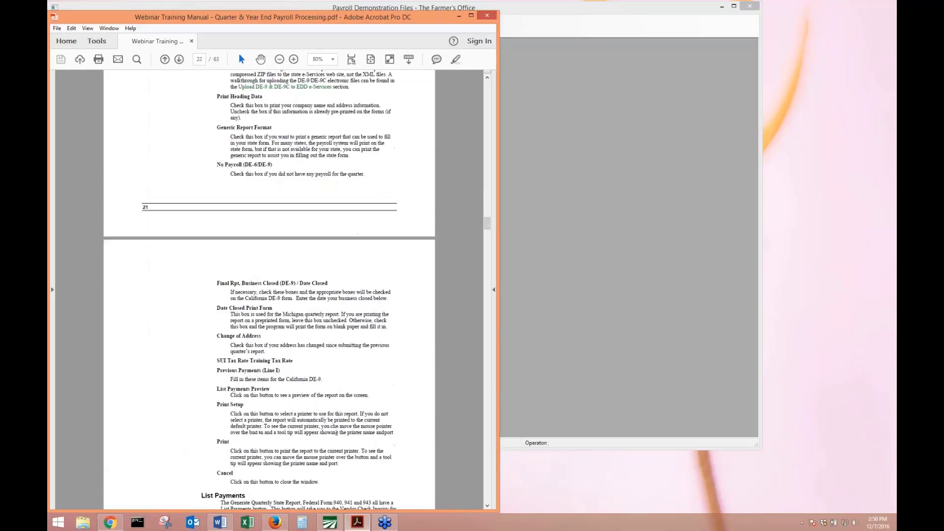
scroll(269, 290, "down", 16)
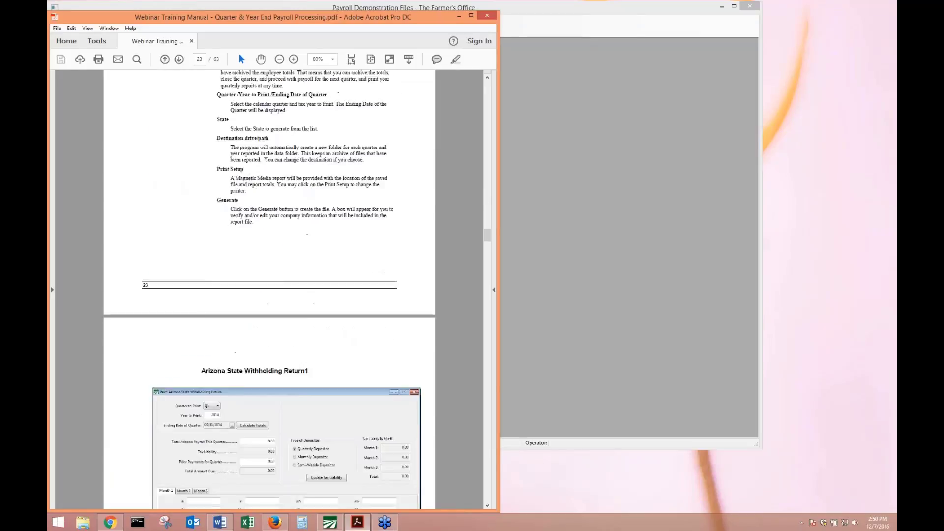
scroll(270, 290, "up", 8)
scroll(244, 415, "up", 20)
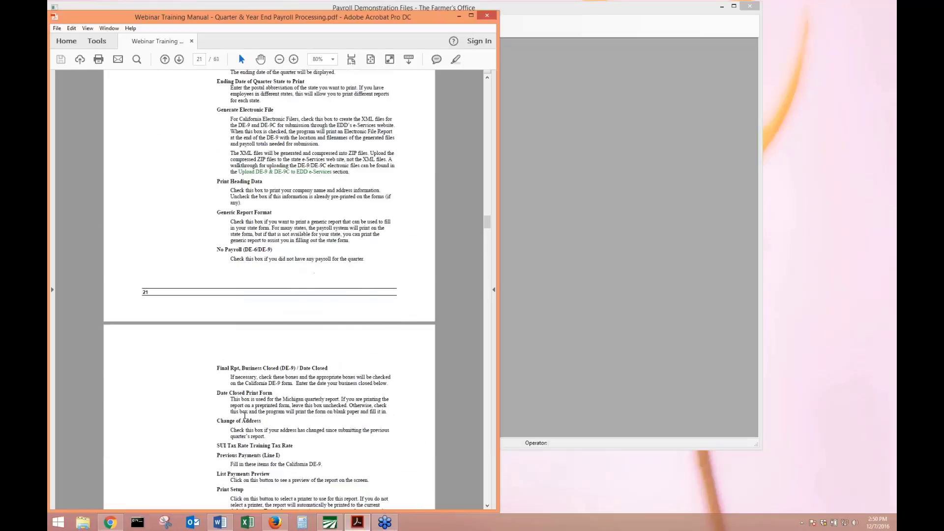
scroll(296, 271, "up", 5)
left_click(110, 522)
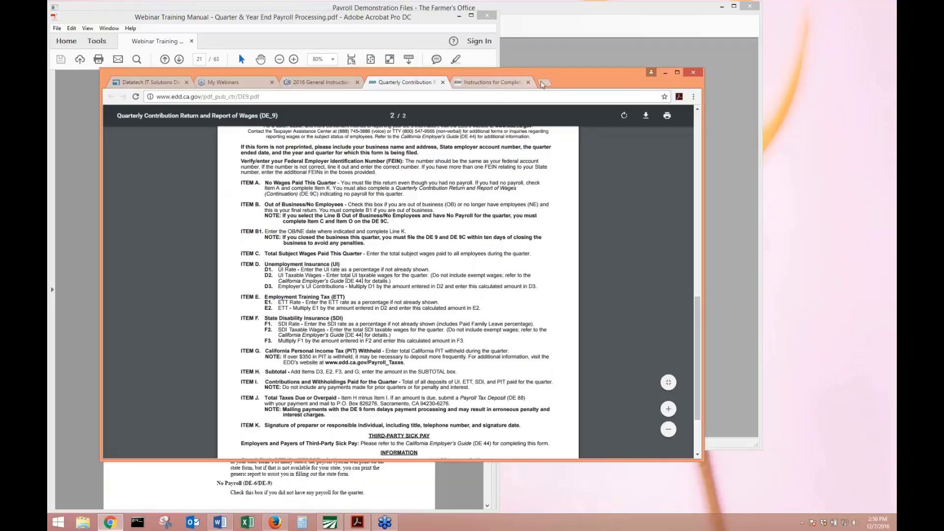
Search 'edd e services' in a new tab, open Employer Services Online, and minimize Chrome.
left_click(543, 82)
type("edd")
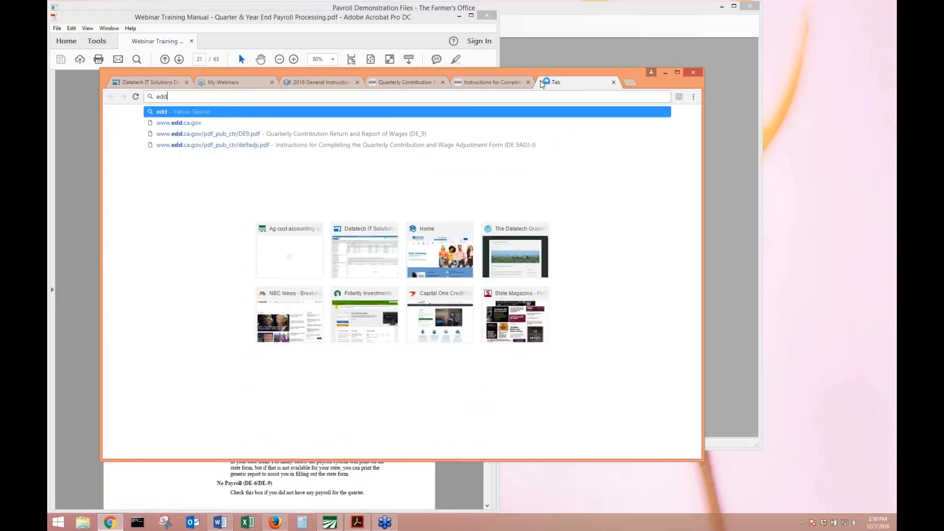
type(" e serviec")
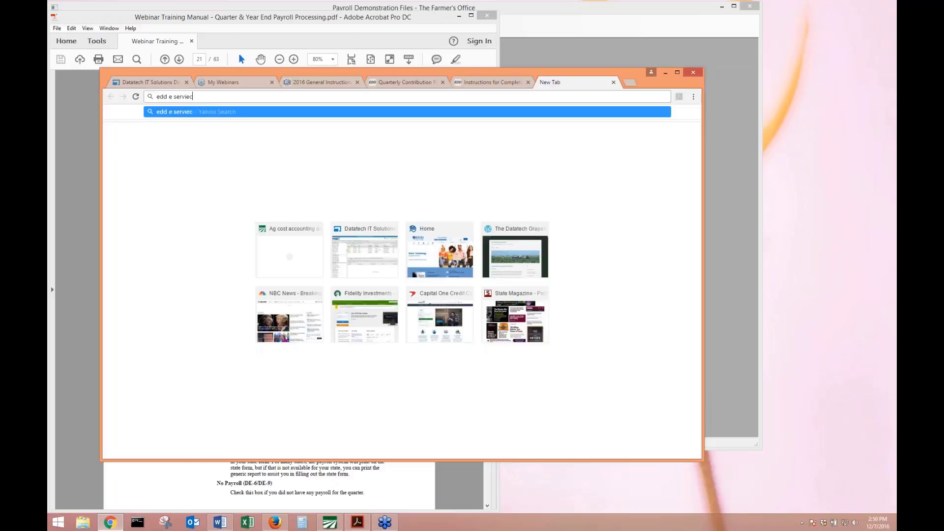
key("BackSpace")
key("BackSpace")
type("ces")
key("Return")
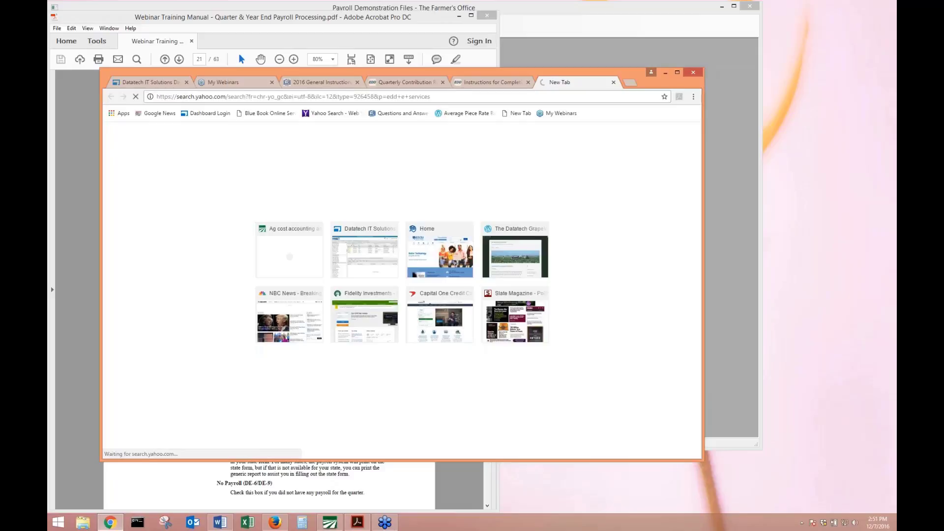
left_click(238, 189)
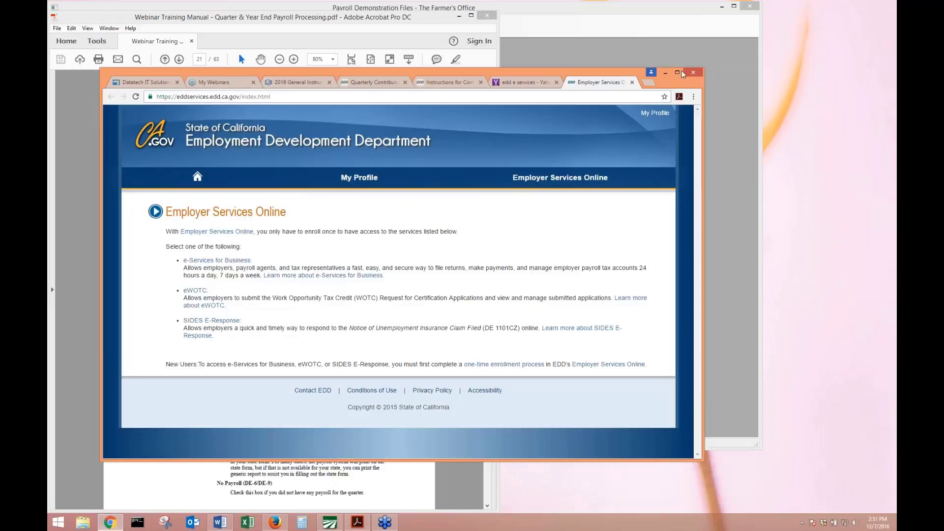
left_click(665, 77)
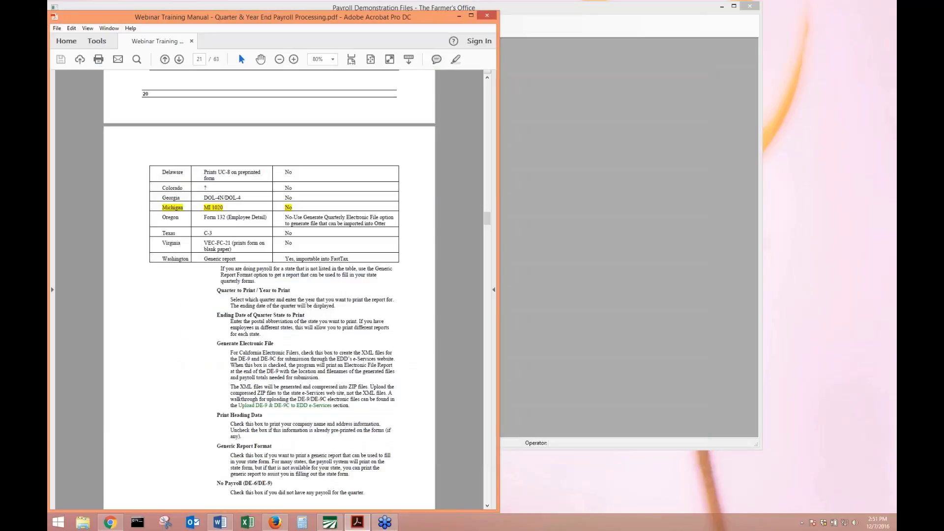
Browse in File Explorer to C:\WinfarmTestFiles\Practice2\MagMedia\2016\Q4.
left_click(83, 522)
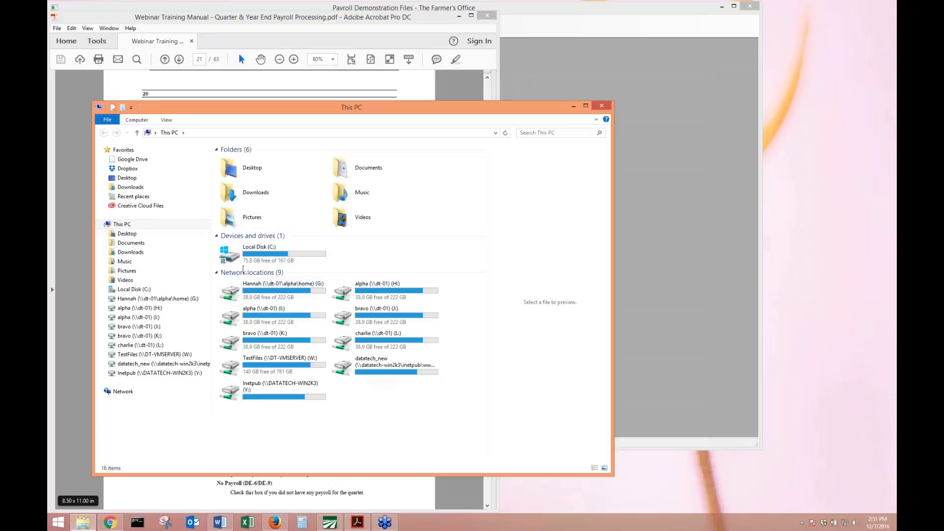
left_click(262, 255)
double_click(262, 256)
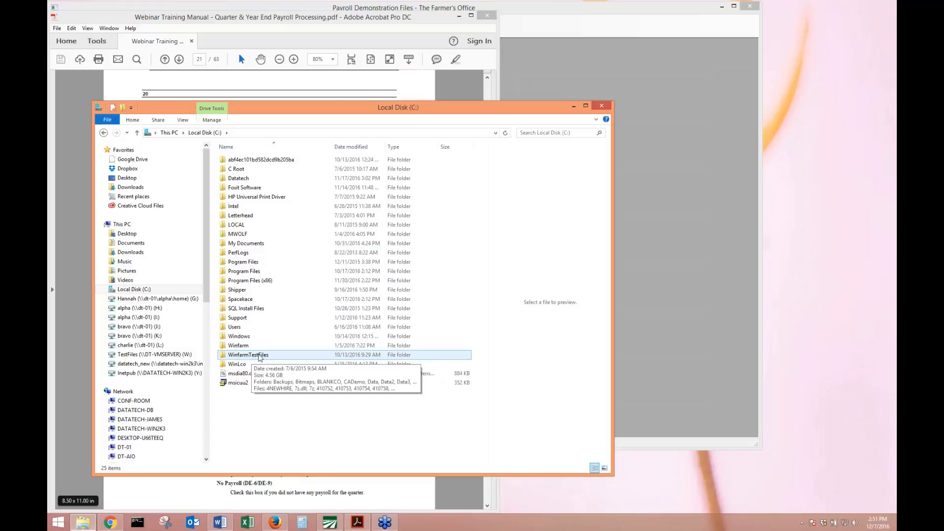
double_click(261, 355)
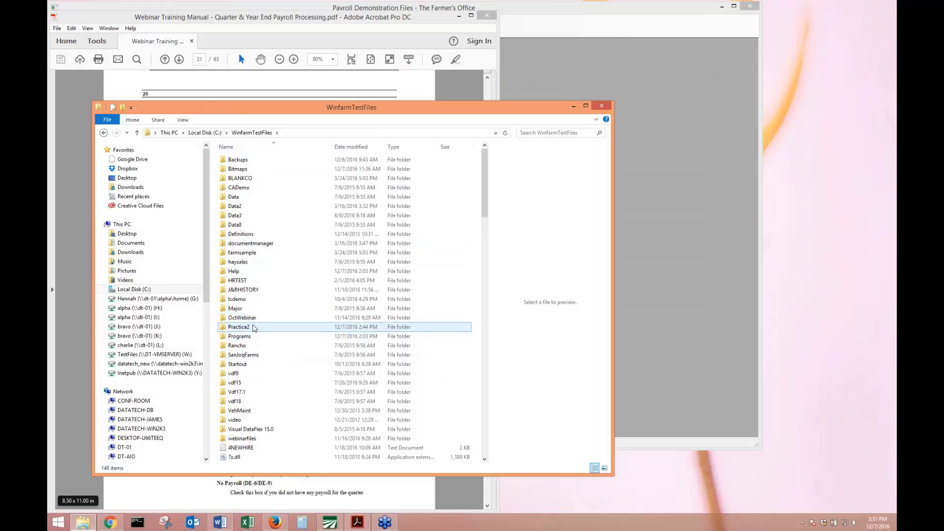
left_click(238, 329)
double_click(237, 328)
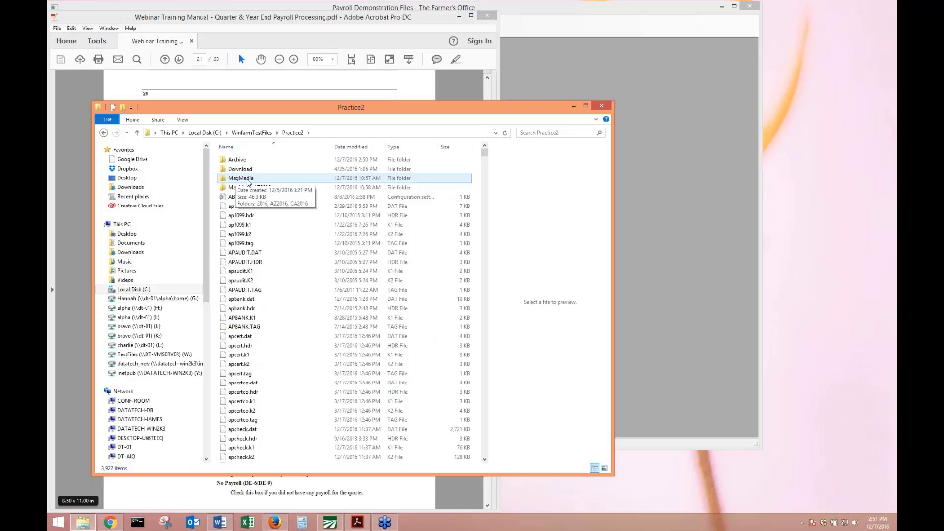
double_click(248, 179)
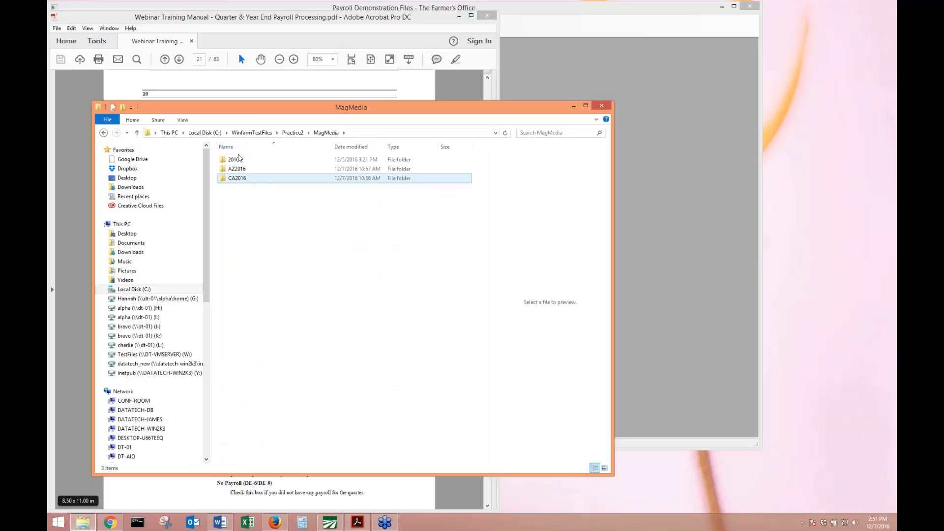
left_click(234, 162)
double_click(234, 163)
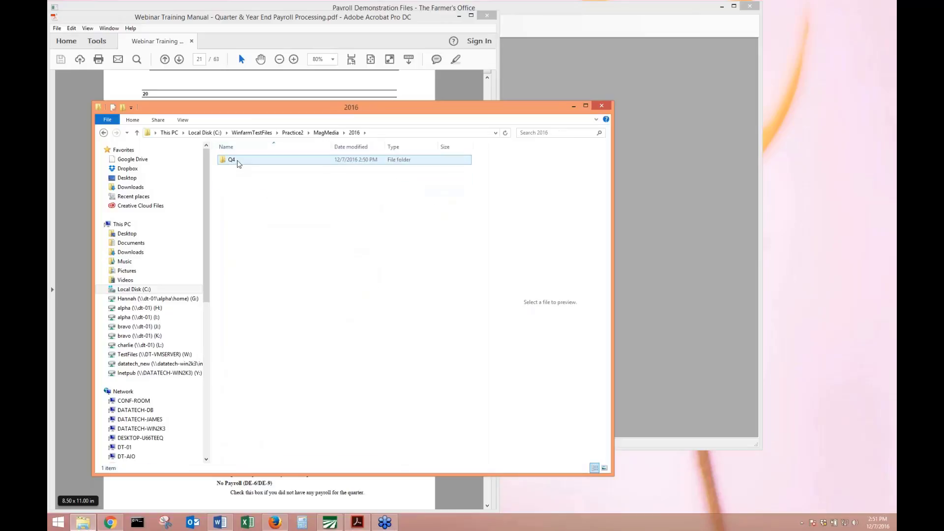
double_click(237, 160)
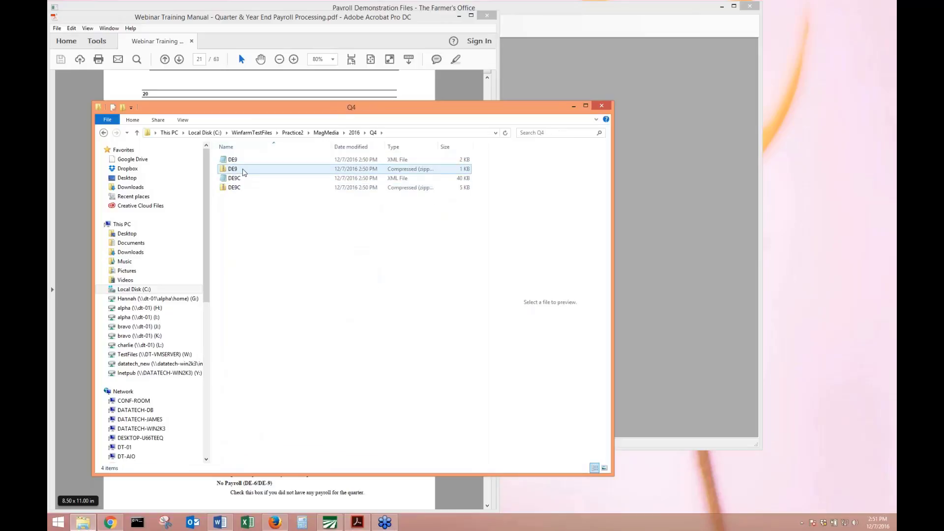
Select the zipped DE9 and DE9C files in the Q4 folder.
left_click(241, 170)
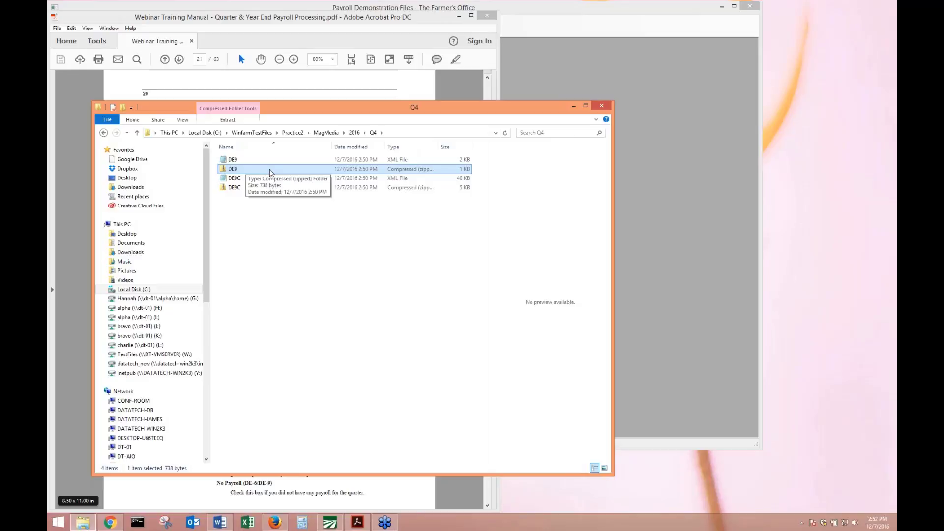
left_click(243, 189)
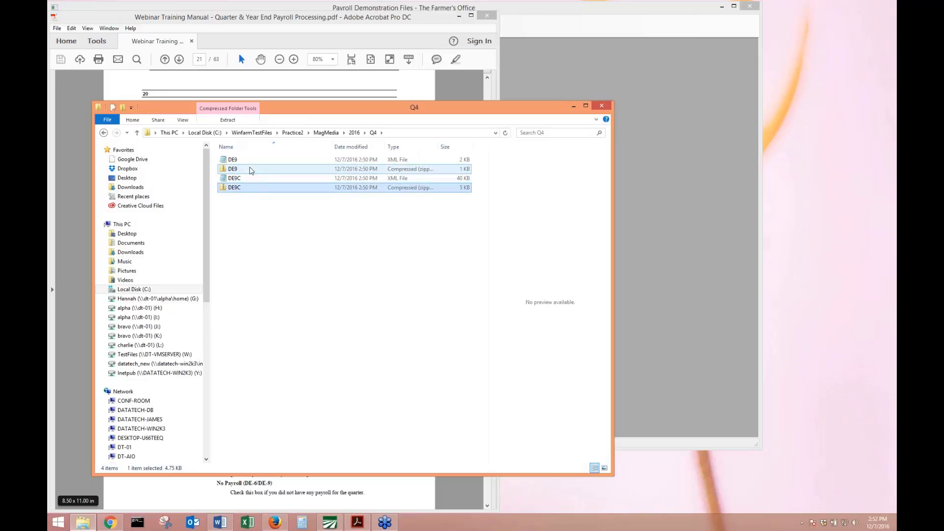
left_click(255, 169)
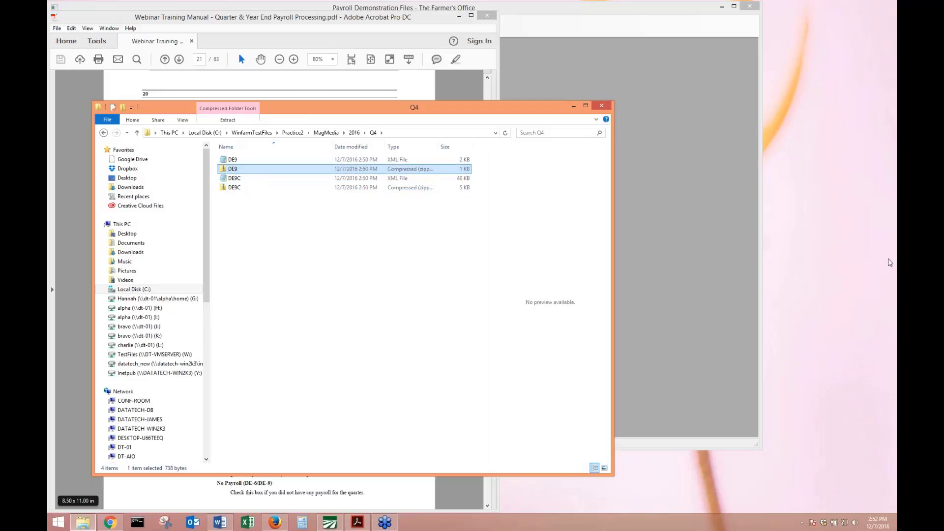
left_click(890, 262)
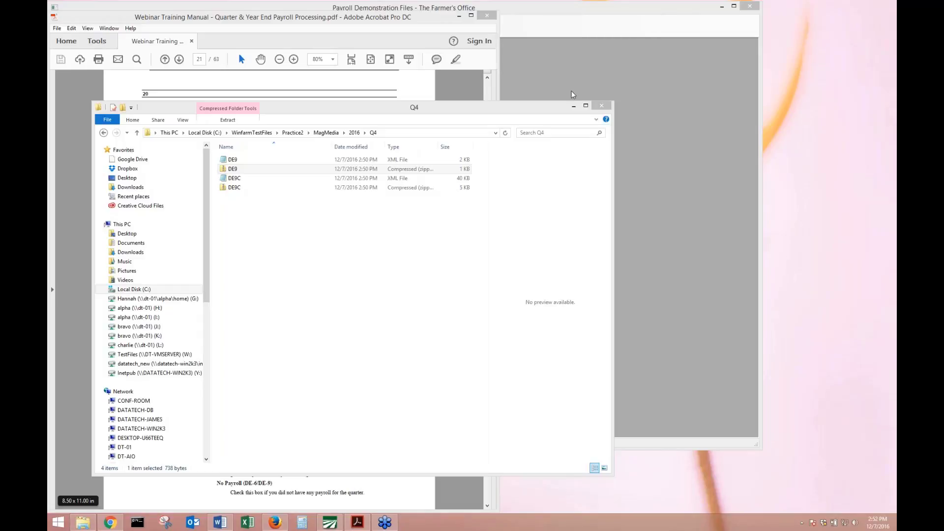
Close the Q4 folder, reposition and shrink the manual window, and return to the payroll report settings.
left_click(609, 108)
left_click(607, 106)
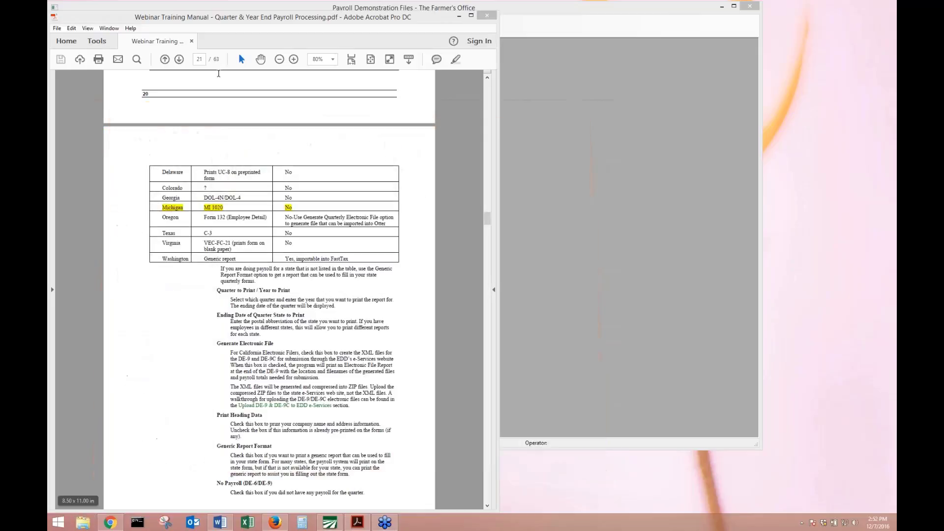
left_click_drag(358, 20, 374, 11)
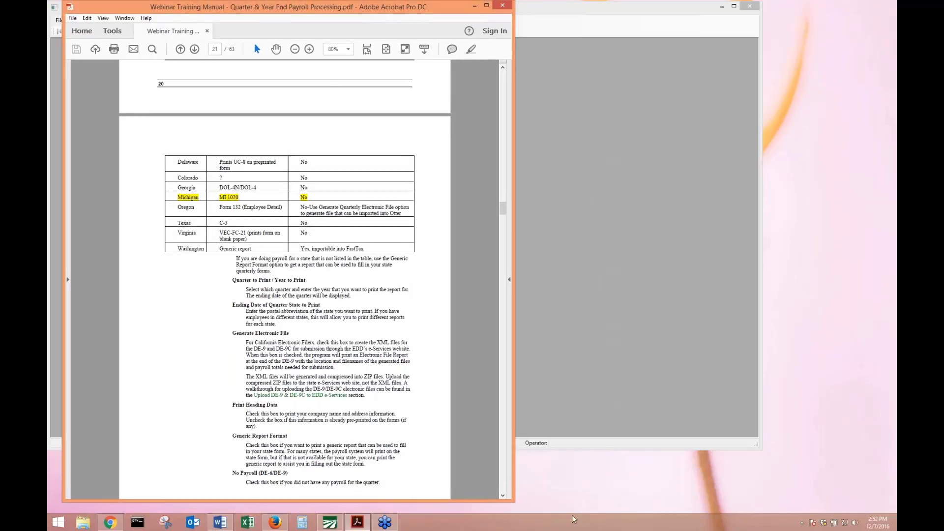
left_click_drag(512, 500, 516, 490)
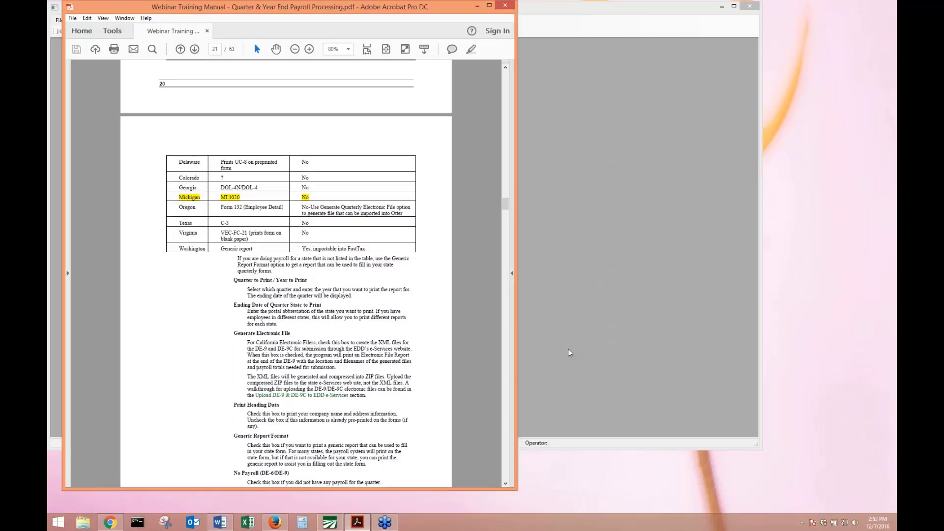
left_click(569, 353)
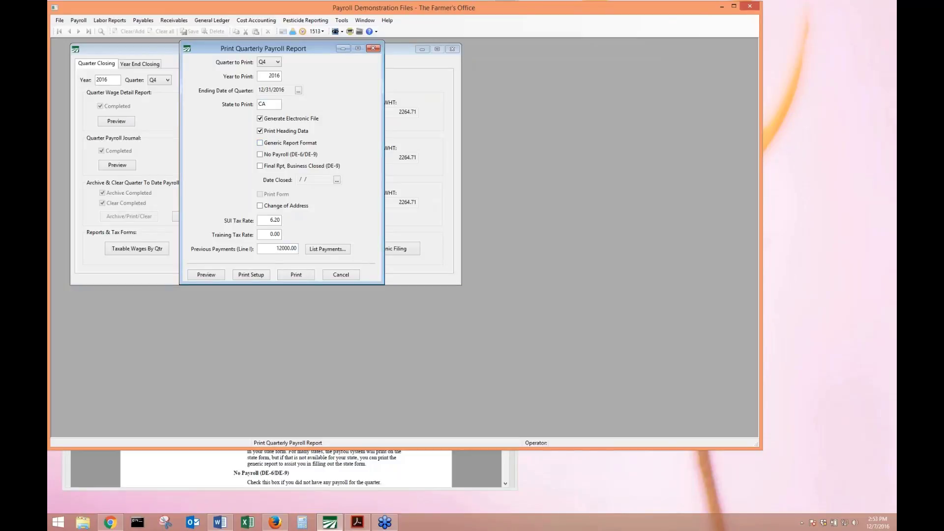
Try previewing a generic-format Oregon quarterly report, dismissing the missing tax rate file error.
left_click(266, 104)
type("OR")
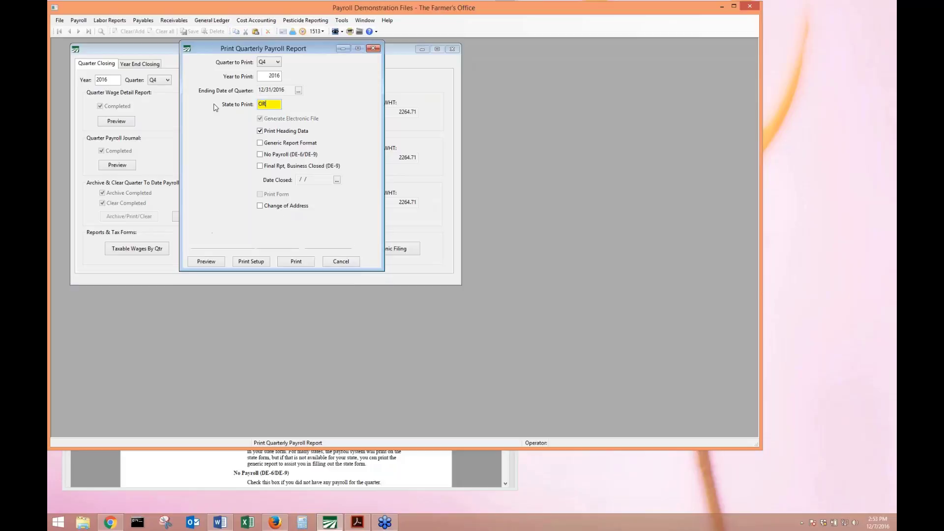
key("Tab")
left_click(274, 143)
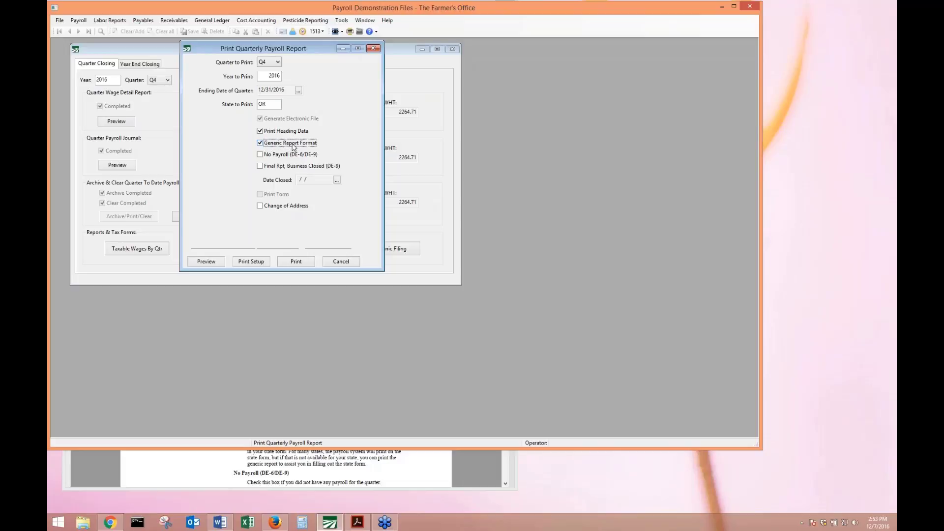
left_click(206, 261)
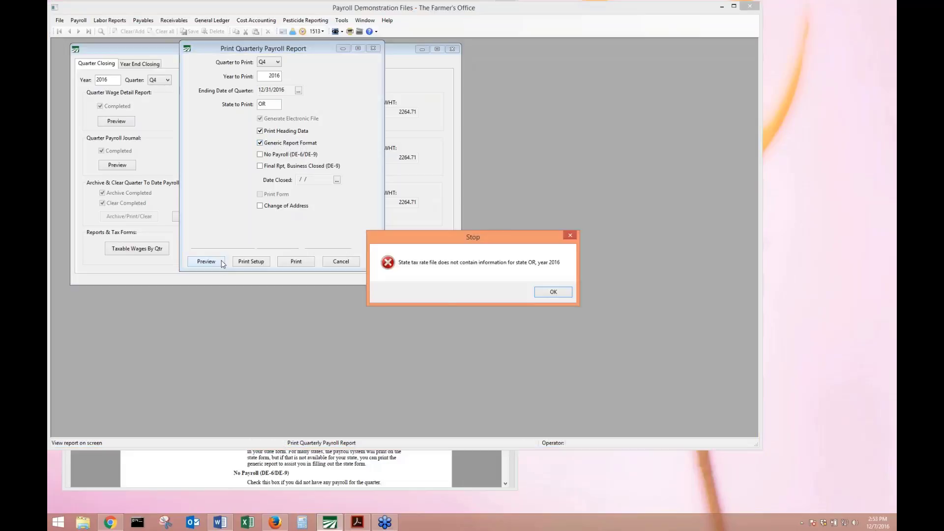
left_click(546, 293)
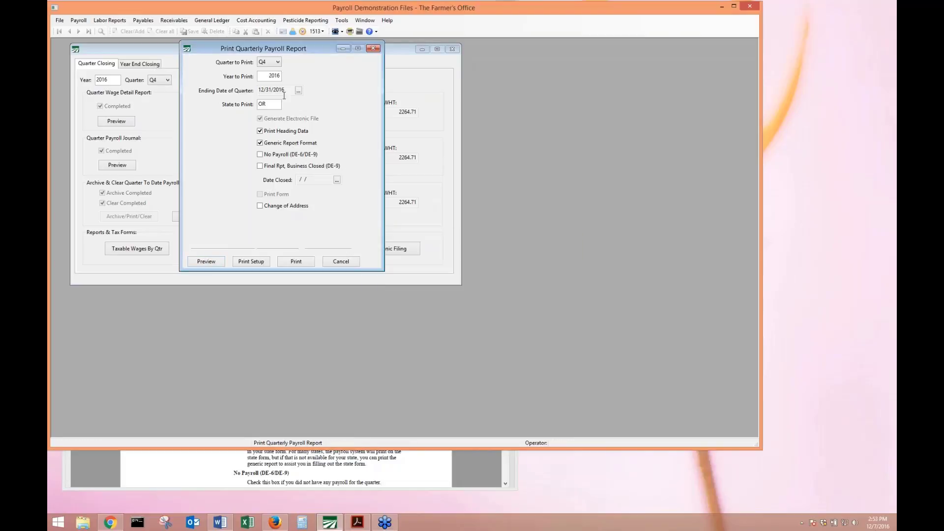
Change the state to print to AZ.
left_click(269, 104)
type("AZ")
key("Tab")
left_click(219, 260)
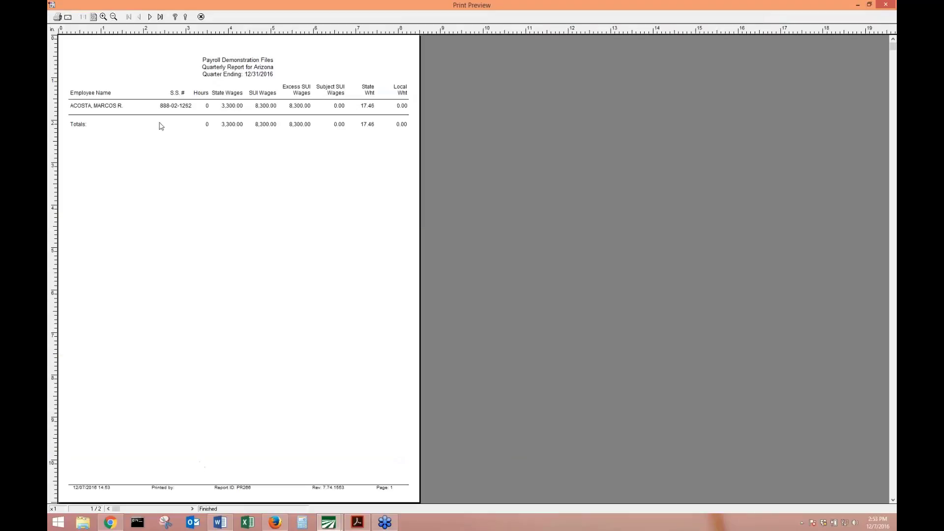
left_click(151, 18)
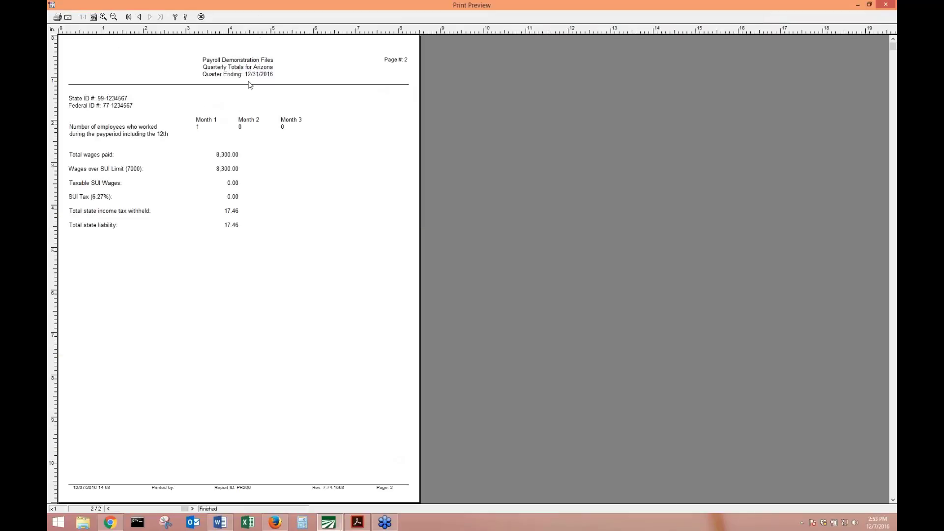
left_click(201, 18)
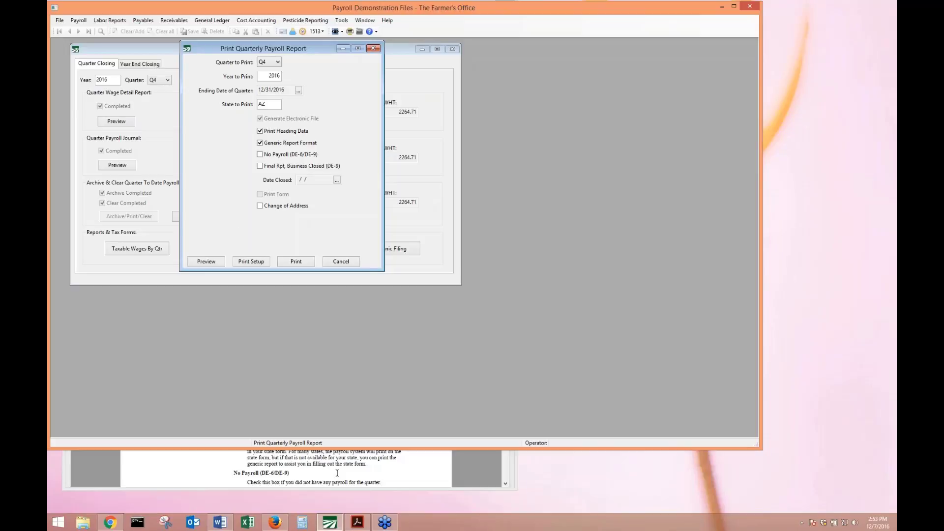
Reopen the state report settings for CA and list the previous payments made to the state.
left_click(373, 48)
left_click(207, 249)
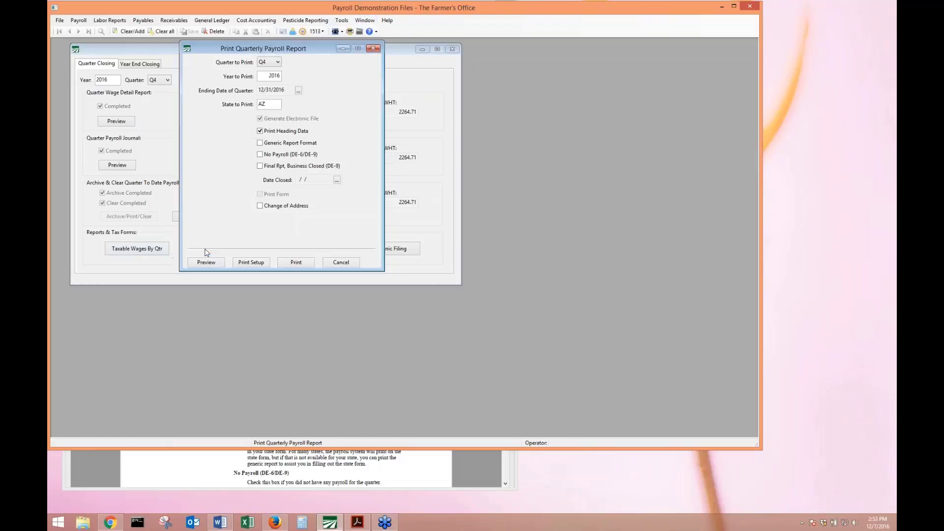
left_click(269, 104)
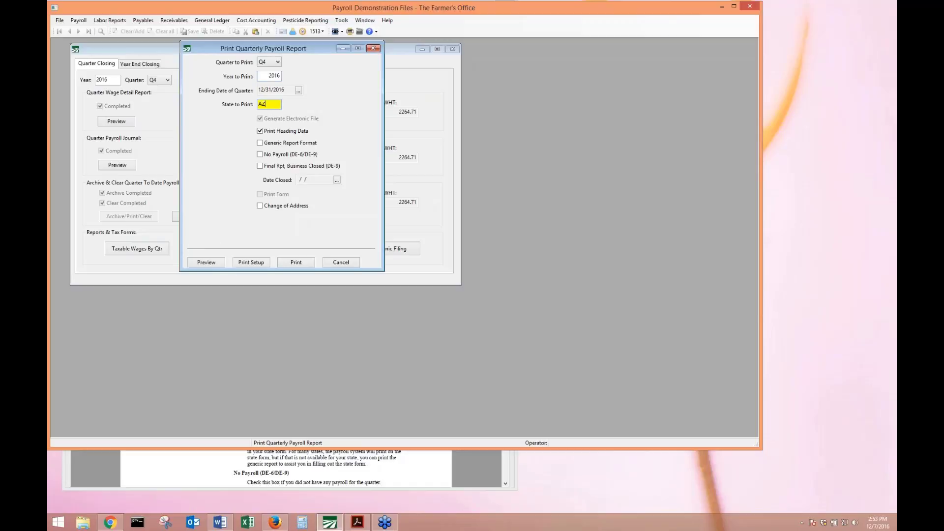
type("CA")
key("Tab")
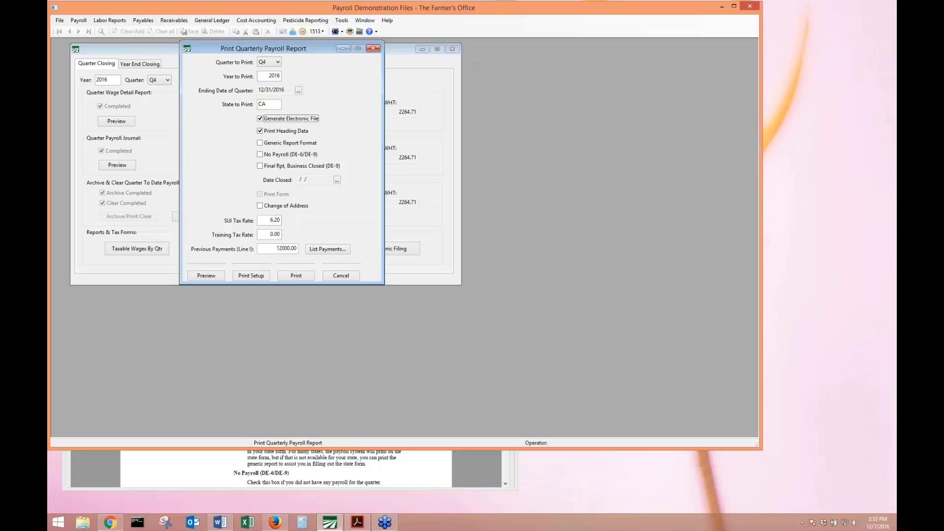
left_click(268, 248)
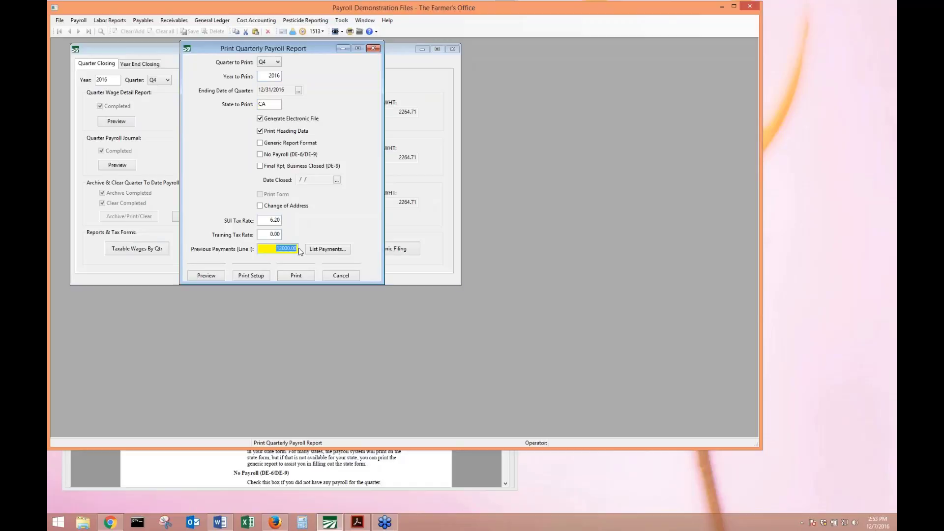
left_click(345, 249)
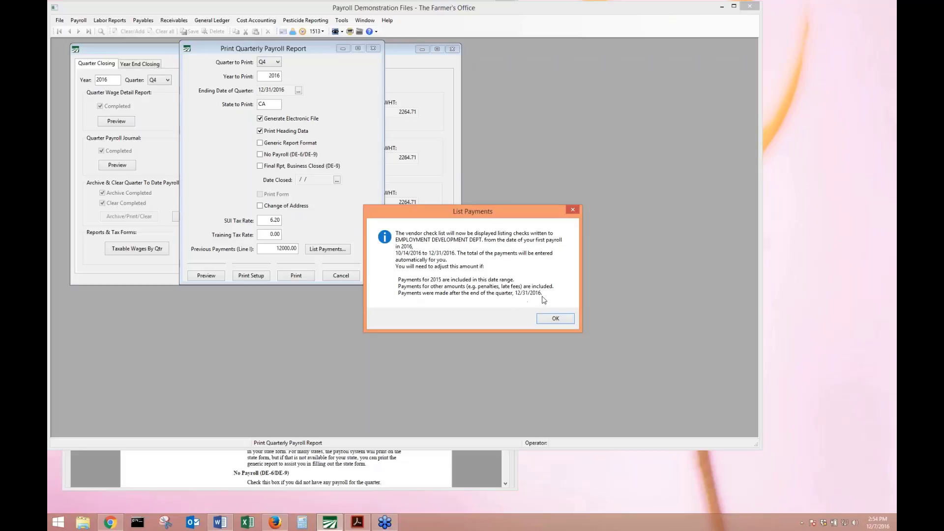
List Employment Development Dept. checks starting from 01/01/2016.
left_click(556, 317)
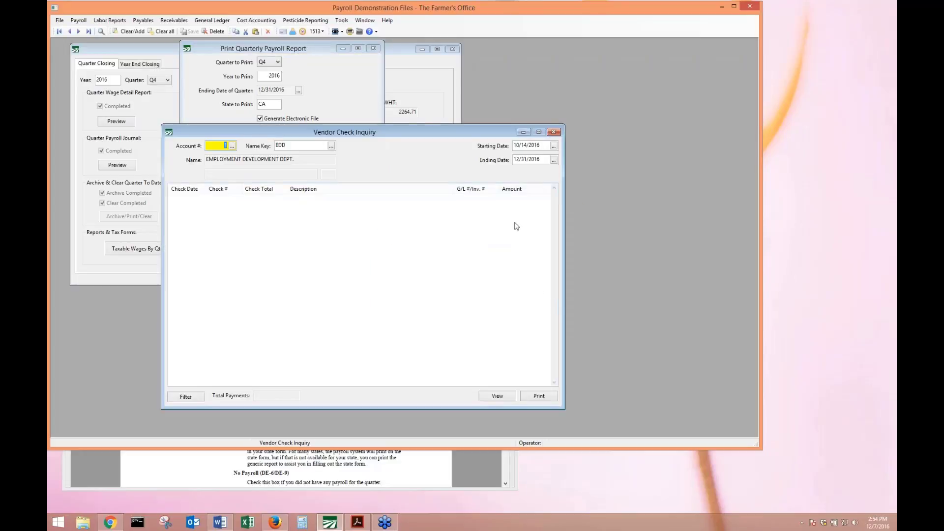
key("Tab")
key("Tab")
key("BackSpace")
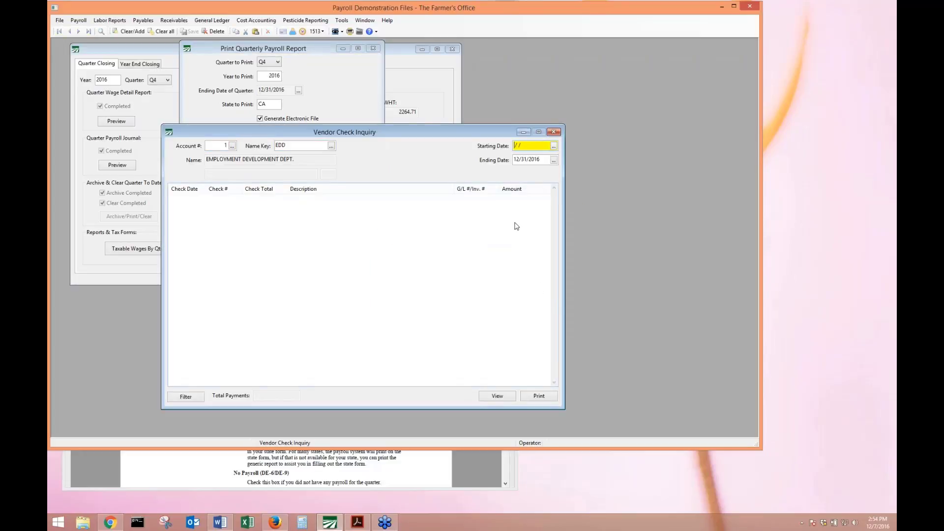
type("01/01/201")
type("6")
key("Tab")
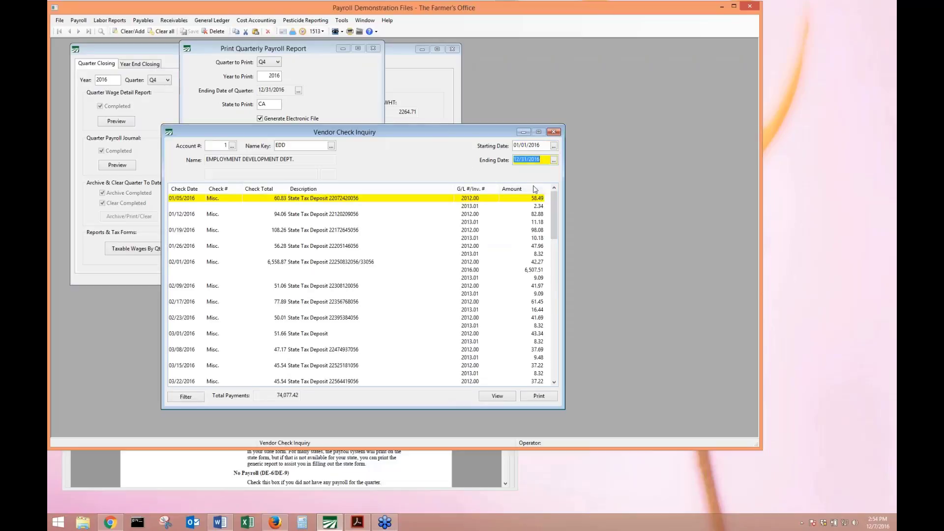
Review the 2016 check lines totalling 74,077.42 and preview the vendor check report.
left_click(431, 264)
key("Down")
key("Down")
key("Down")
key("Down")
key("Down")
key("Down")
key("Down")
key("Down")
key("Down")
key("Down")
key("Down")
key("Down")
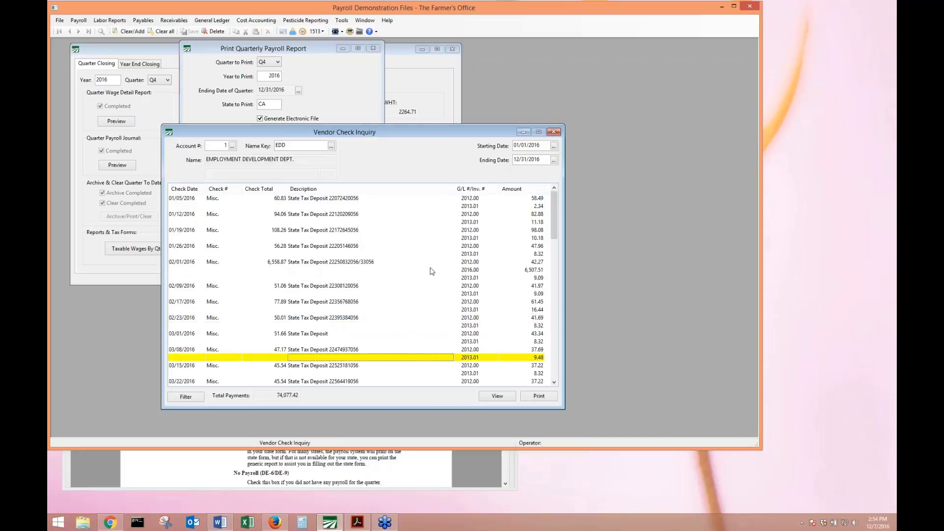
key("Down")
key("Down")
key("Down")
key("Down")
key("Down")
key("Down")
key("Down")
key("Down")
key("Down")
key("Down")
key("Down")
key("Down")
key("Down")
key("Down")
key("Down")
key("Down")
key("Down")
key("Down")
key("Down")
key("Down")
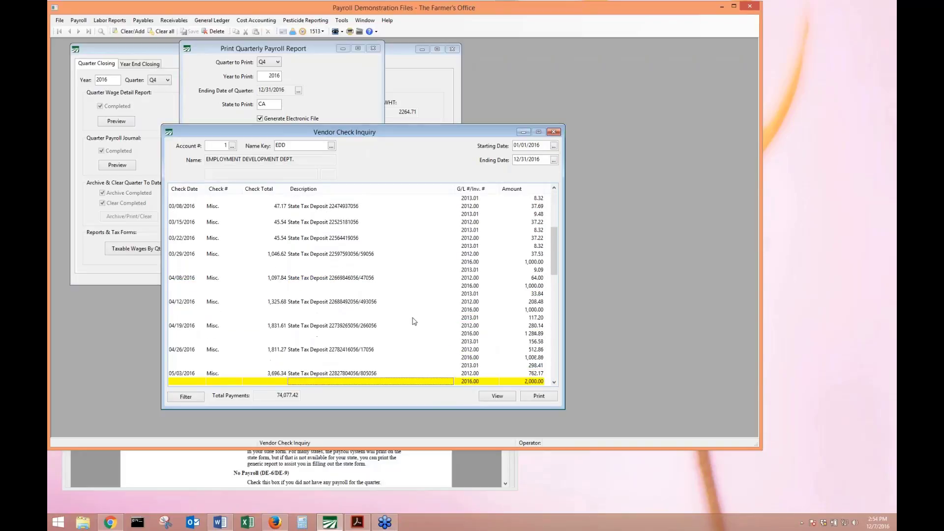
key("Down")
key("Down")
key("Down")
key("Down")
key("Down")
key("Down")
key("Down")
key("Down")
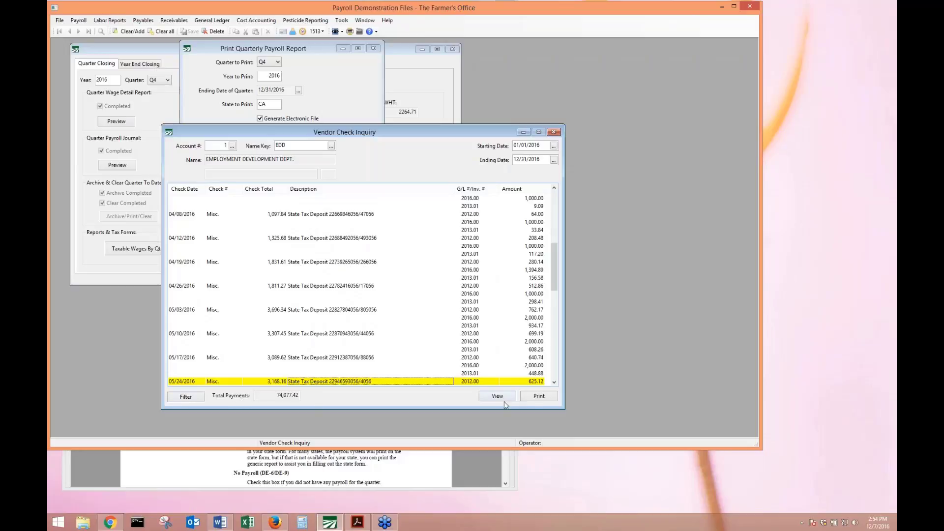
left_click(529, 404)
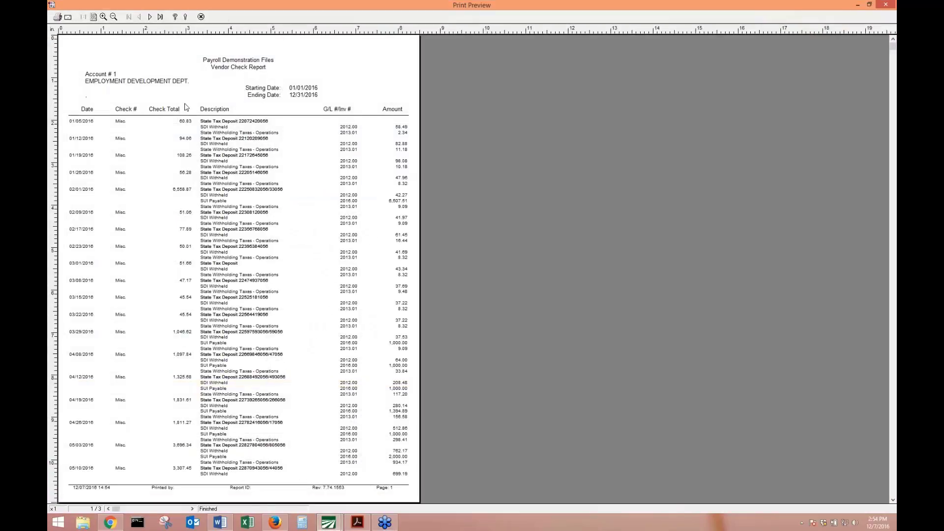
scroll(182, 275, "down", 10)
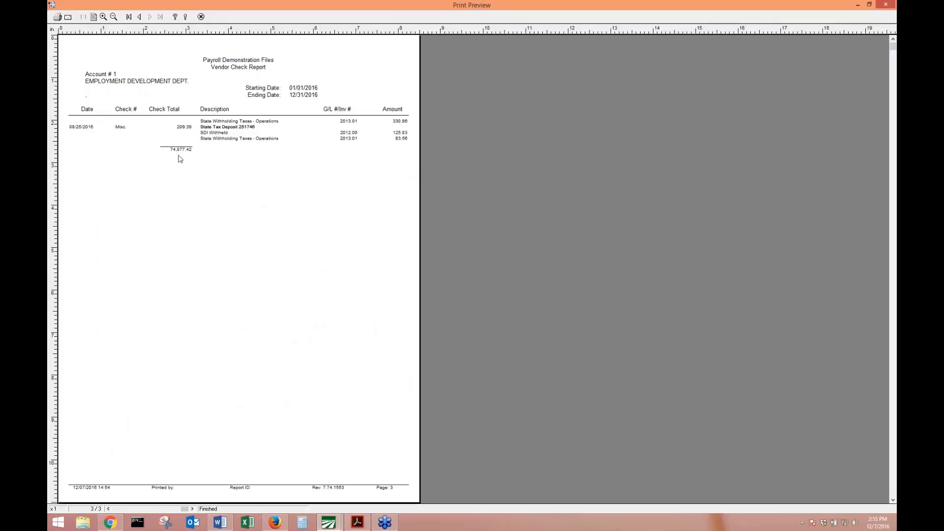
left_click(201, 17)
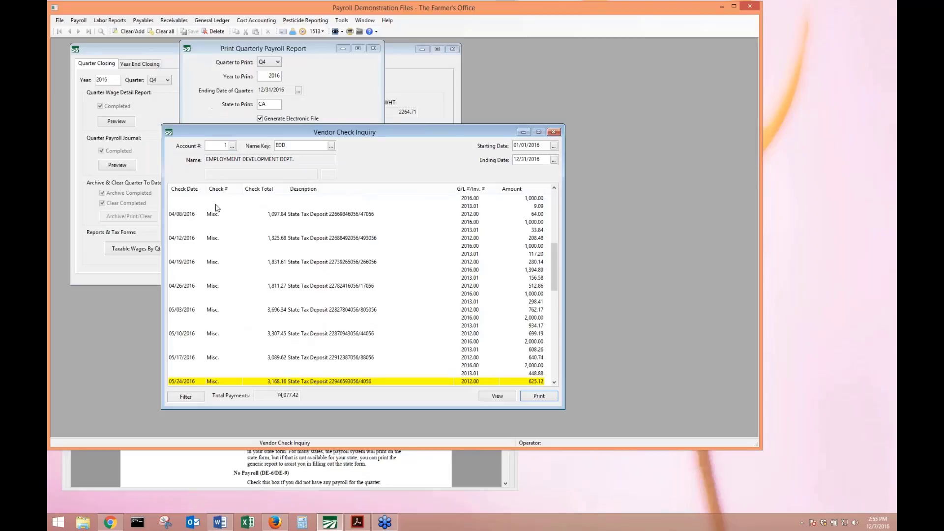
left_click(249, 466)
scroll(249, 445, "down", 10)
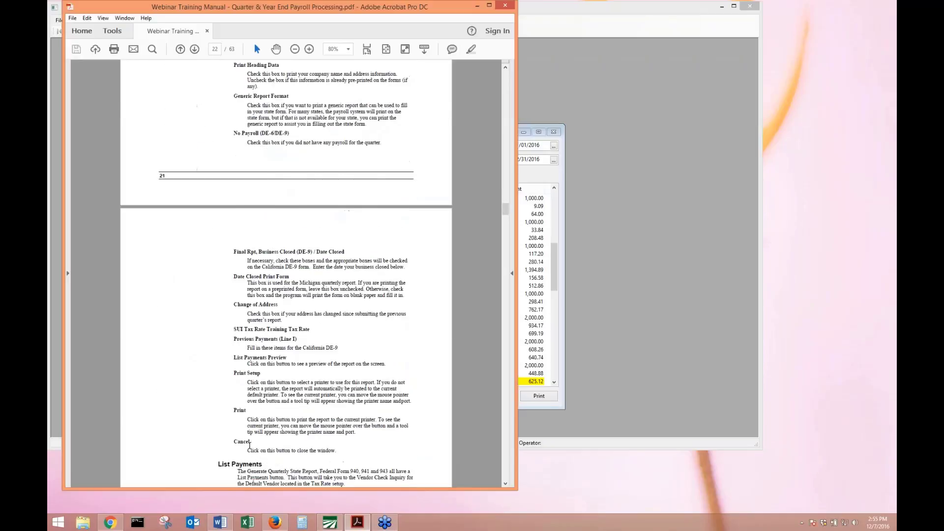
scroll(249, 445, "down", 10)
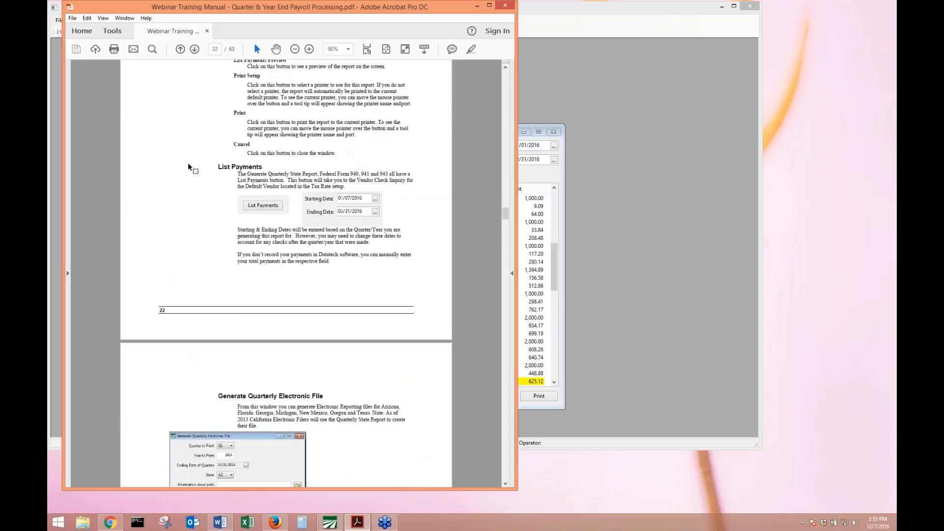
left_click_drag(216, 166, 366, 273)
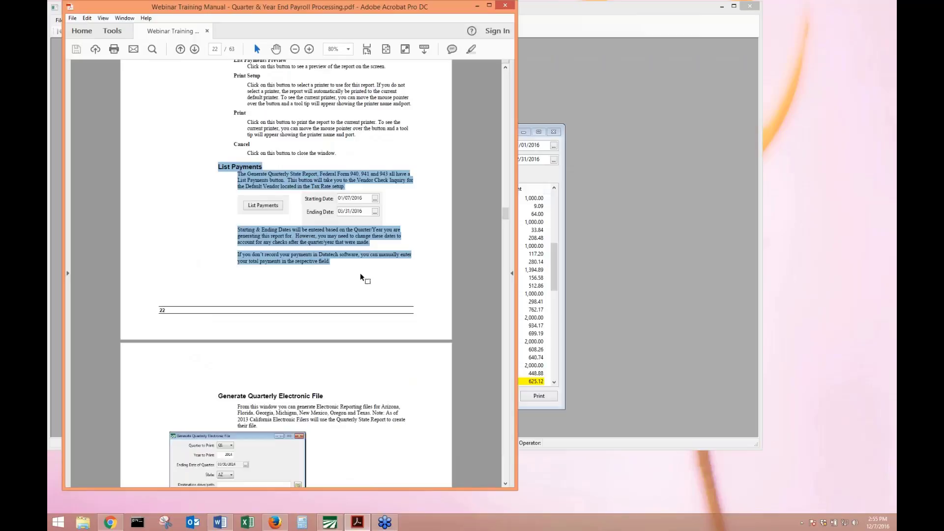
key("alt+Tab")
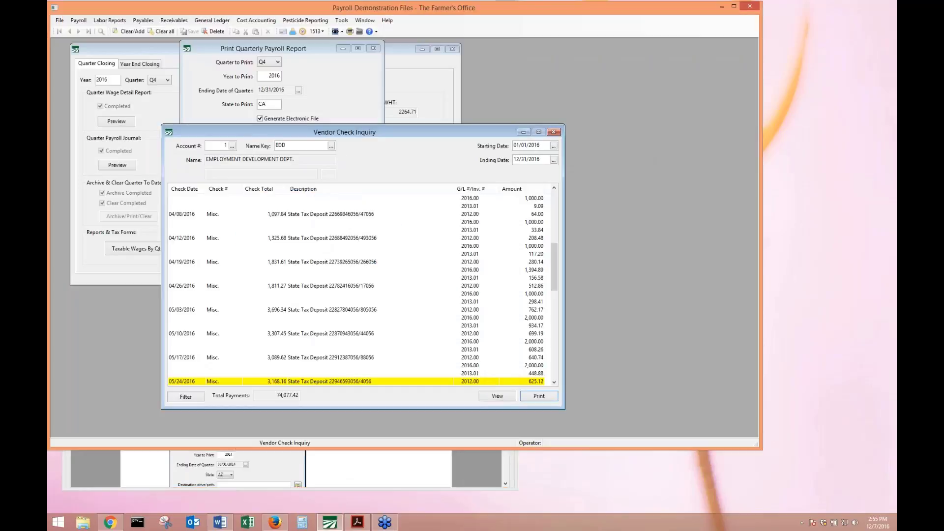
Close the check inquiry and enter 14000 as the CA report's previous payments.
left_click(554, 132)
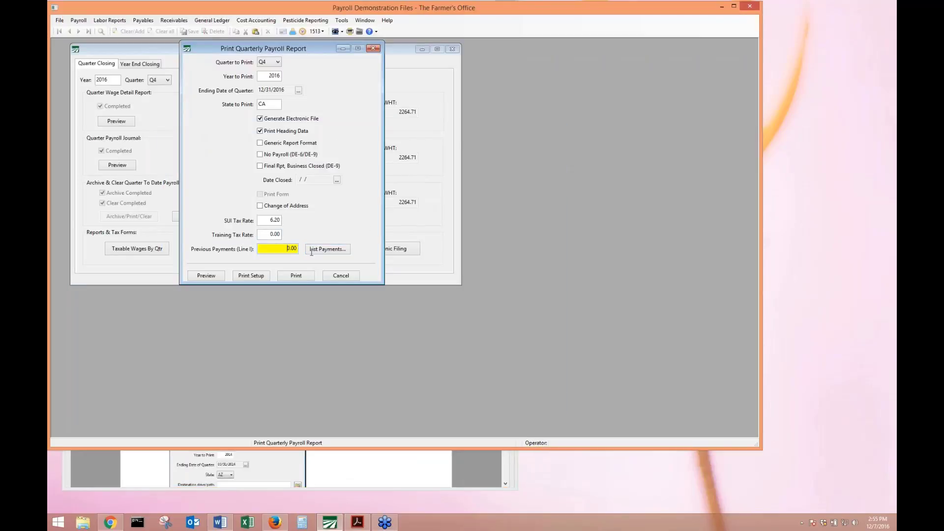
key("shift+End")
type("14000")
left_click(374, 48)
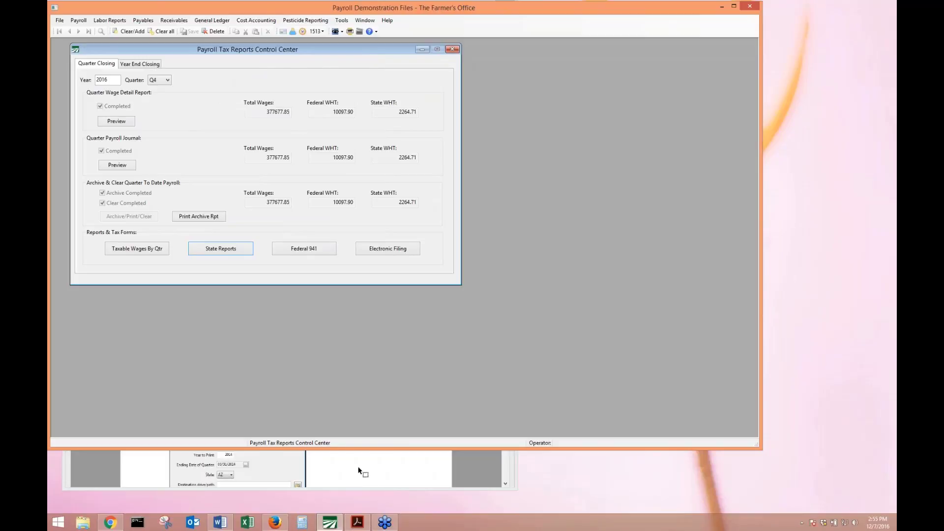
left_click(363, 472)
scroll(363, 344, "down", 10)
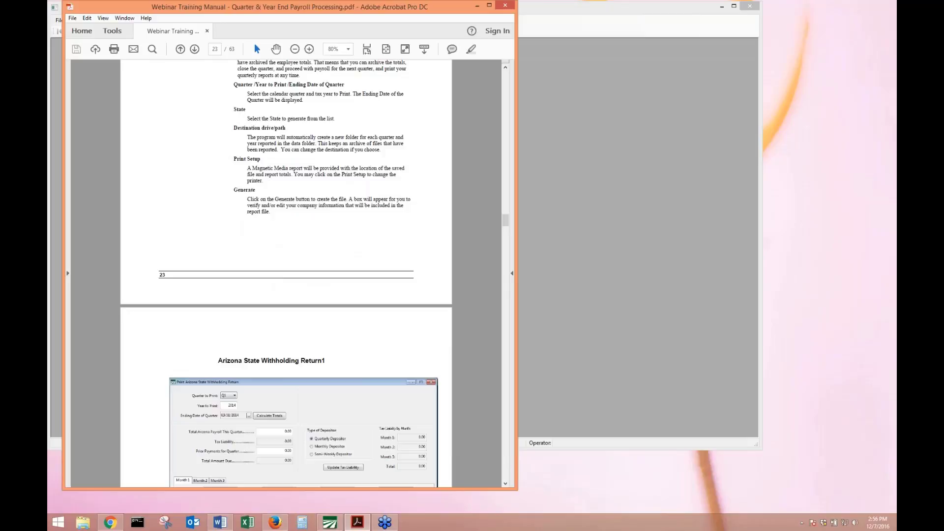
left_click(788, 265)
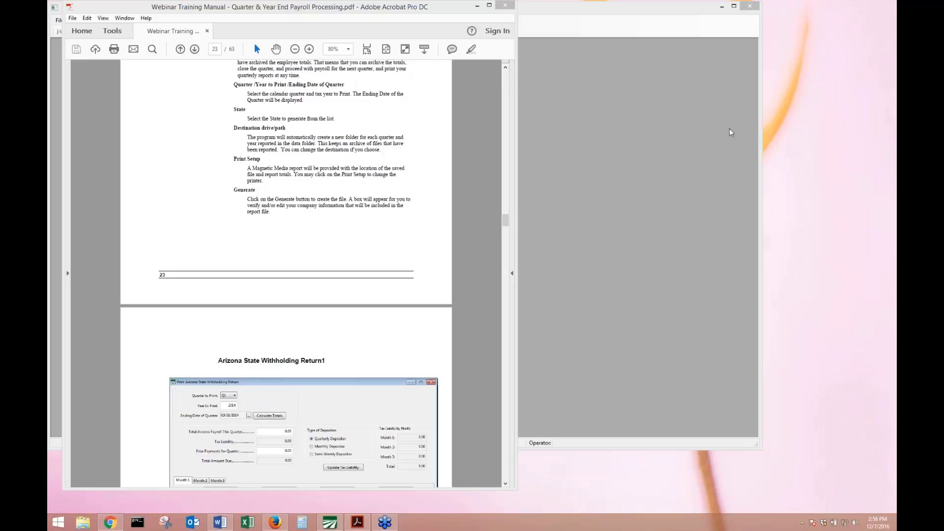
left_click(639, 198)
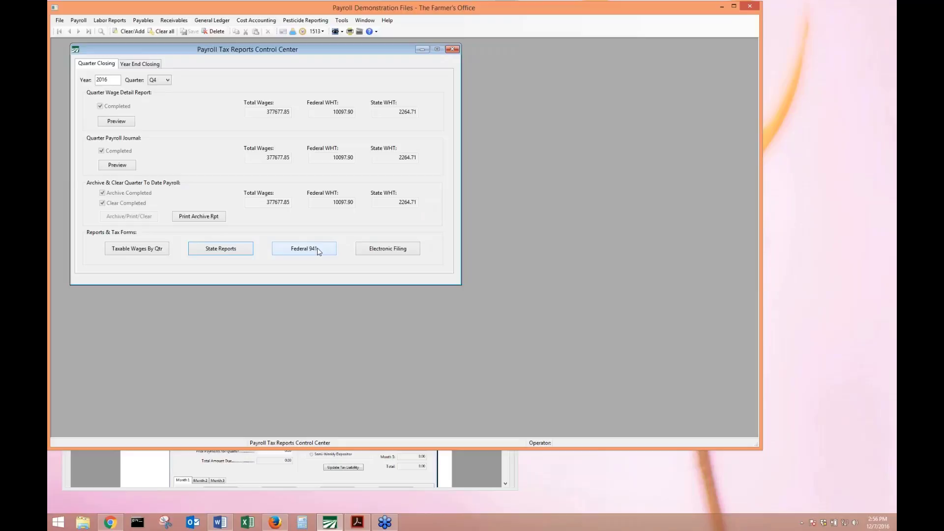
Calculate the Form 941 totals for the fourth quarter.
left_click(318, 251)
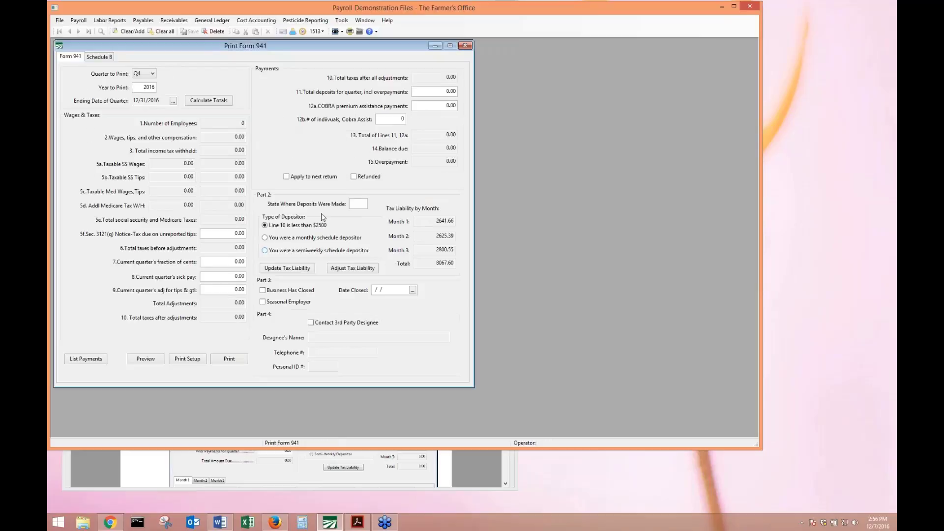
left_click(142, 75)
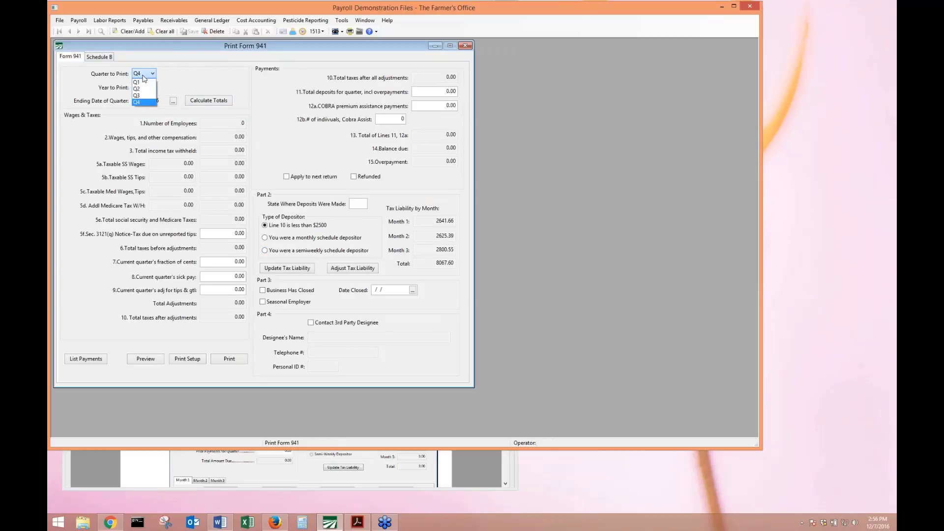
left_click(147, 101)
left_click(210, 101)
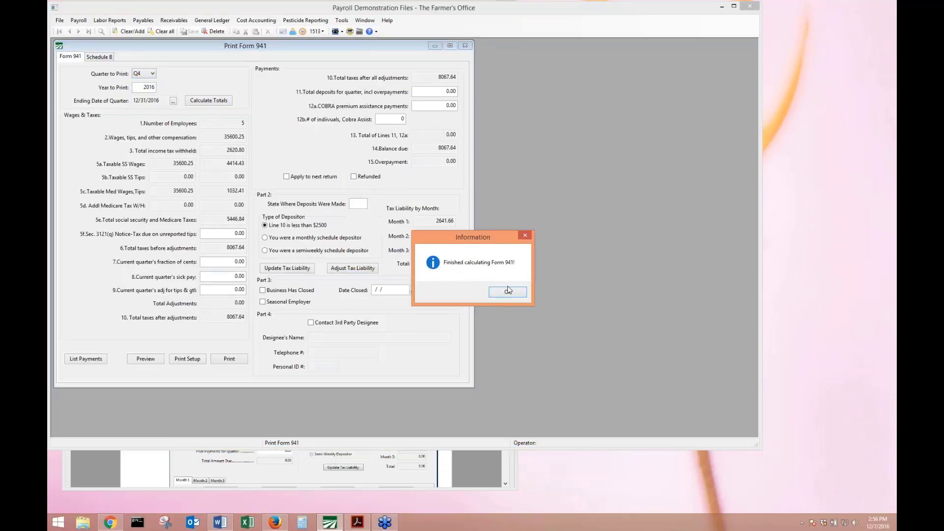
left_click(508, 290)
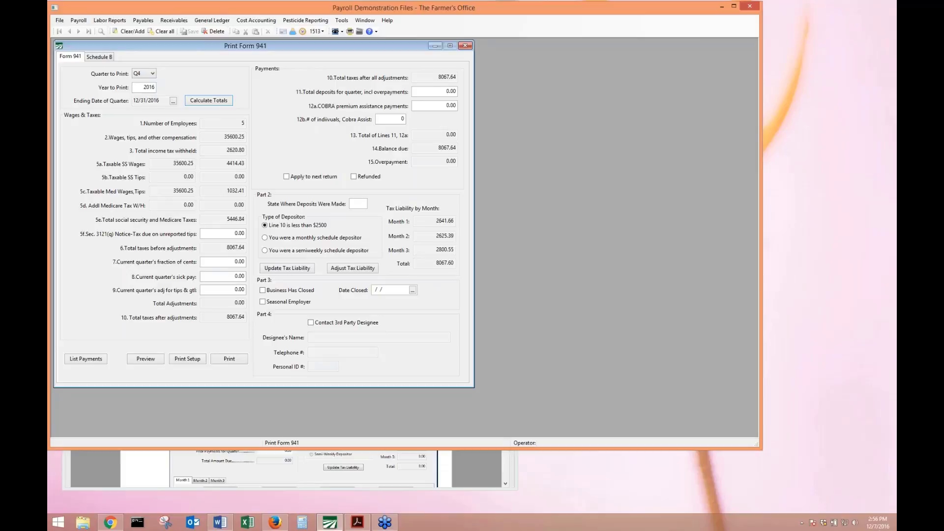
key("Tab")
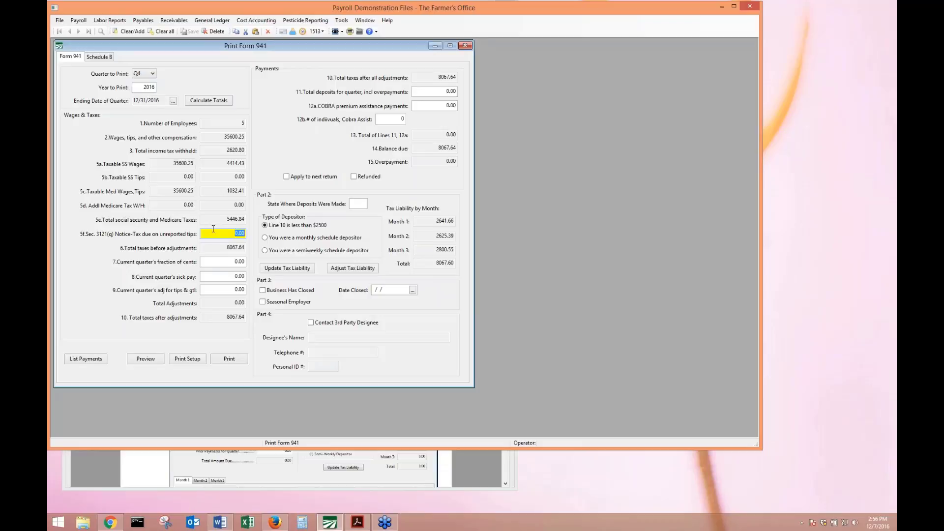
Set the line 7 fraction-of-cents adjustment to 0.16.
left_click(219, 264)
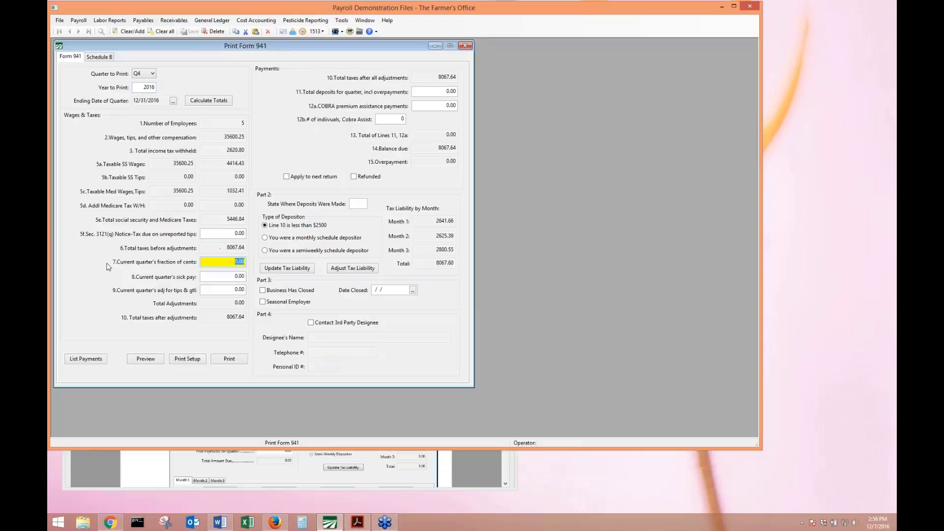
left_click(227, 257)
type("6")
key("Tab")
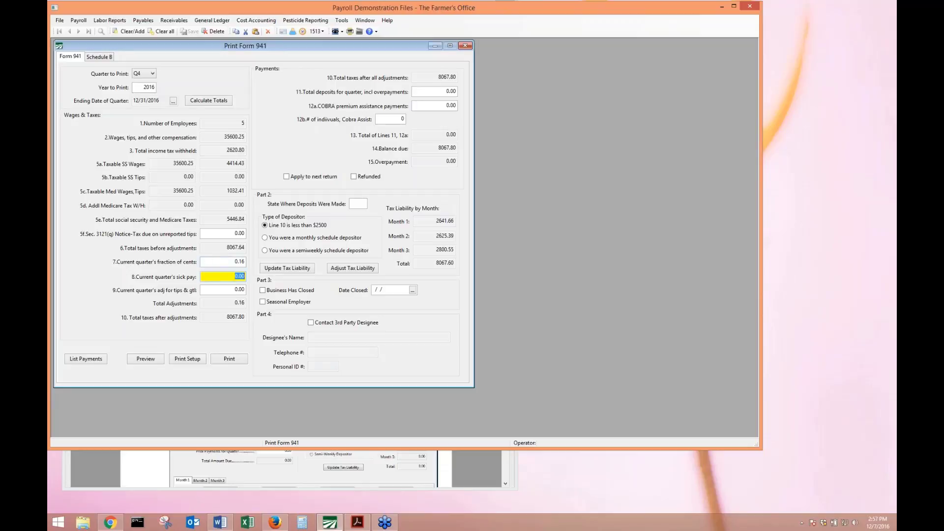
Enter 8067.80 total deposits on line 11 and check the other adjustment fields.
left_click(450, 91)
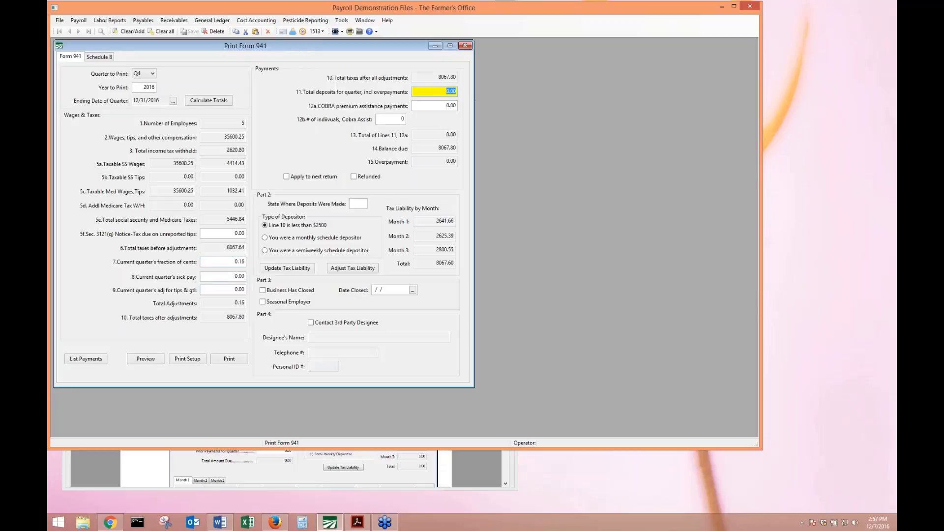
type("8067.80")
key("Tab")
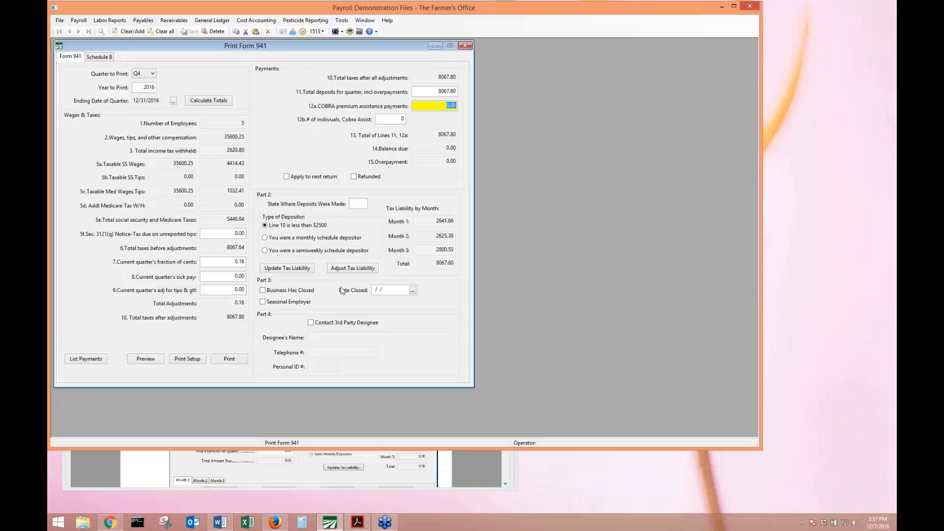
left_click(231, 290)
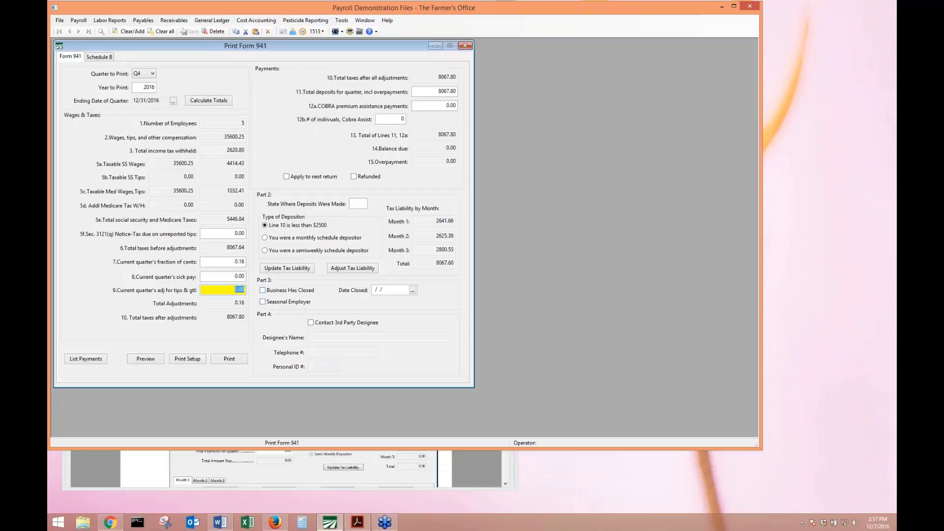
left_click(217, 234)
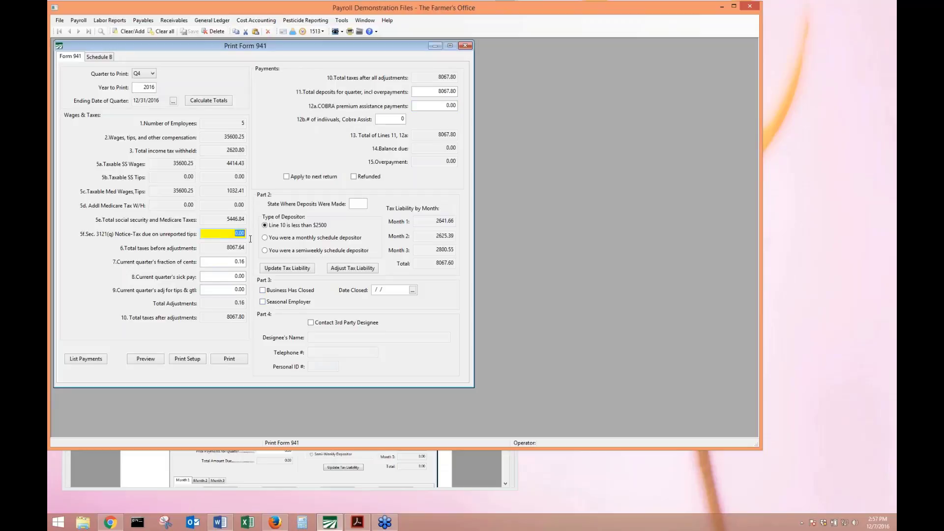
left_click(223, 265)
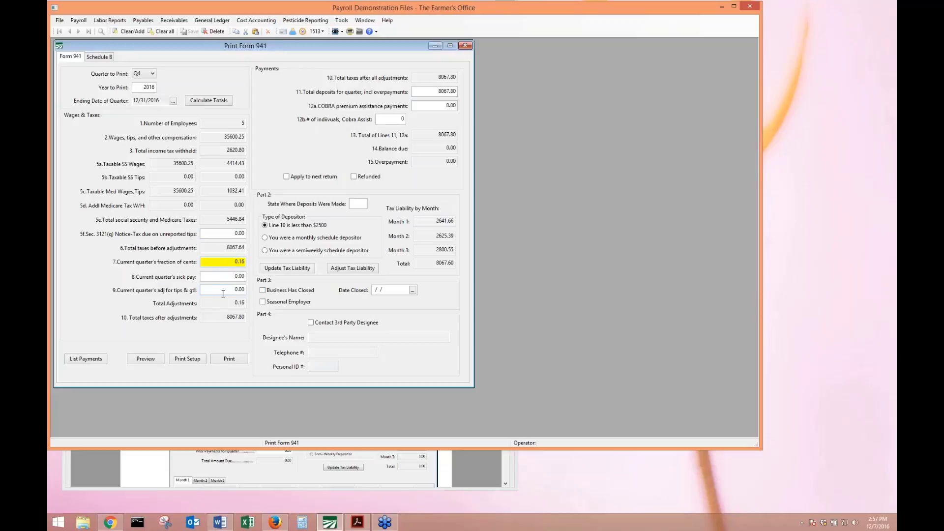
left_click(424, 106)
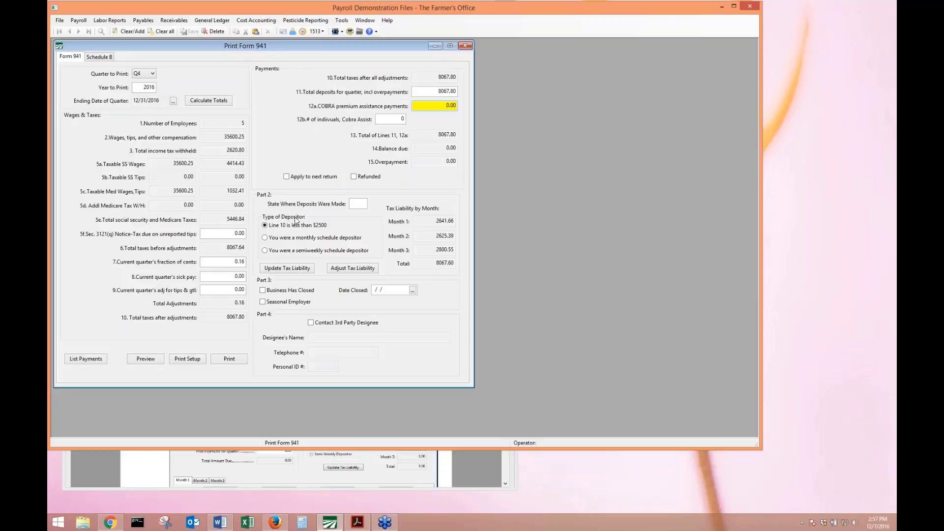
Enter the deposit state and mark the business as a monthly schedule depositor.
left_click(353, 205)
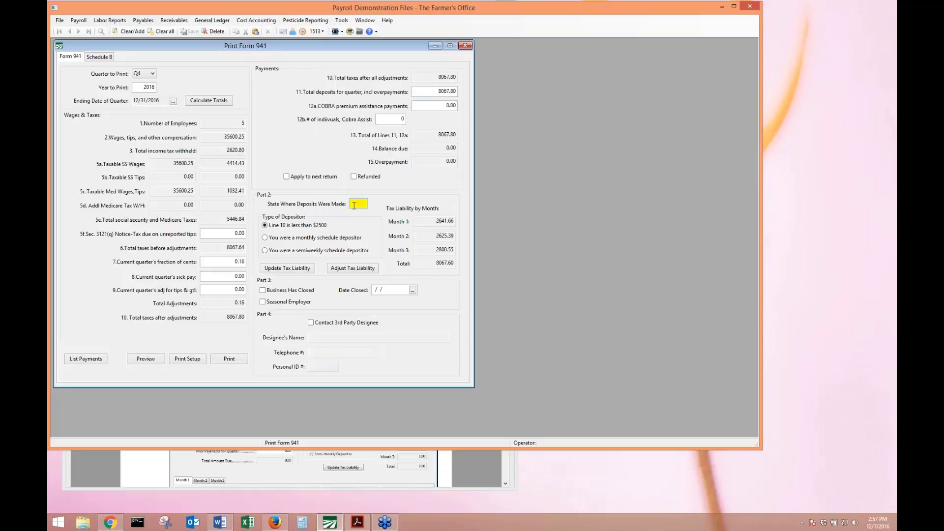
type("GA")
key("Tab")
left_click(294, 239)
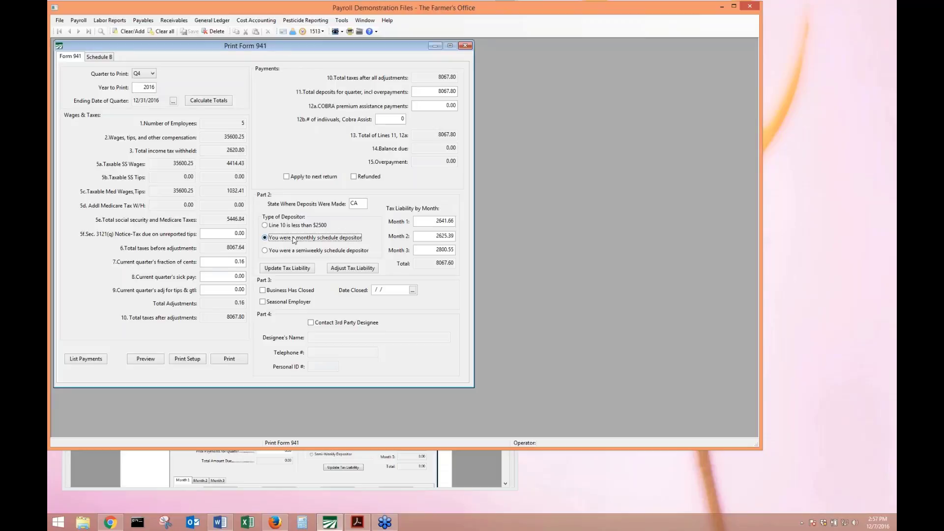
left_click(287, 251)
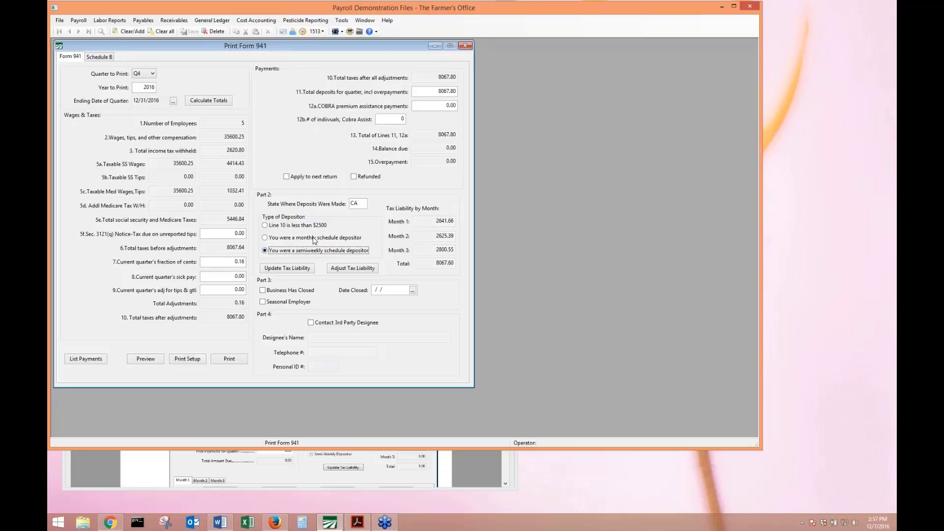
left_click(314, 238)
Adjust the monthly tax liabilities to match the 8067.80 total taxes due.
left_click(424, 220)
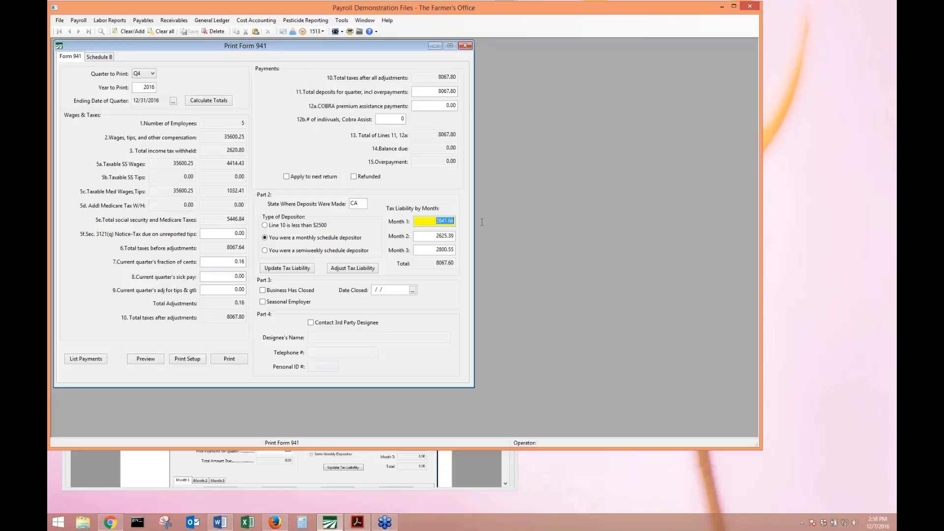
key("Tab")
key("Tab")
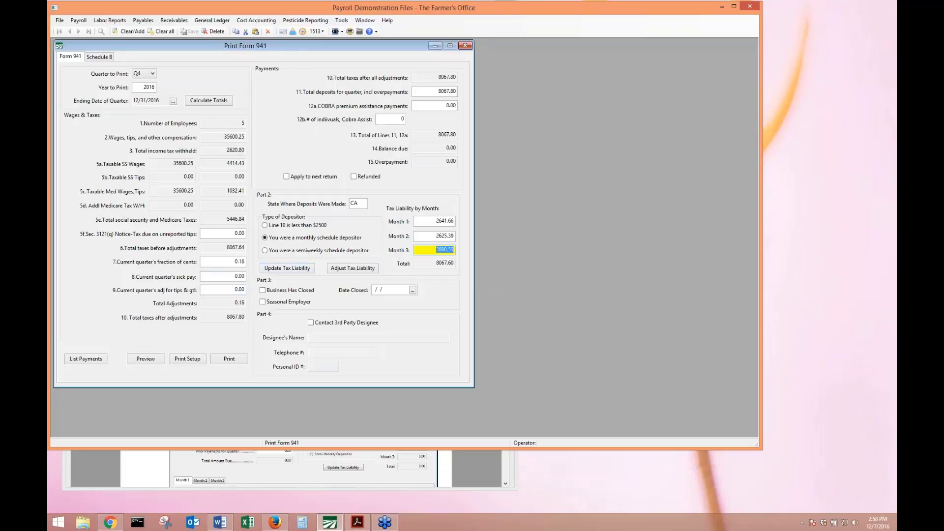
left_click(370, 269)
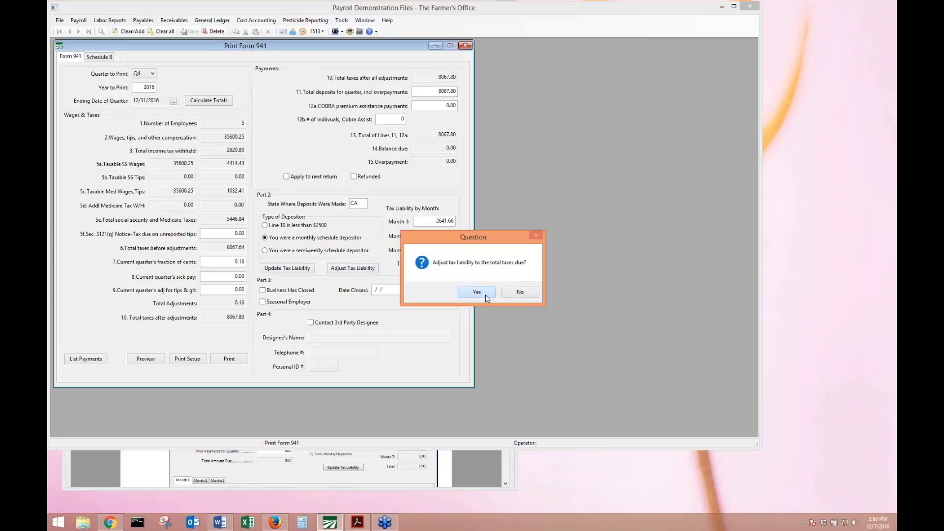
left_click(485, 294)
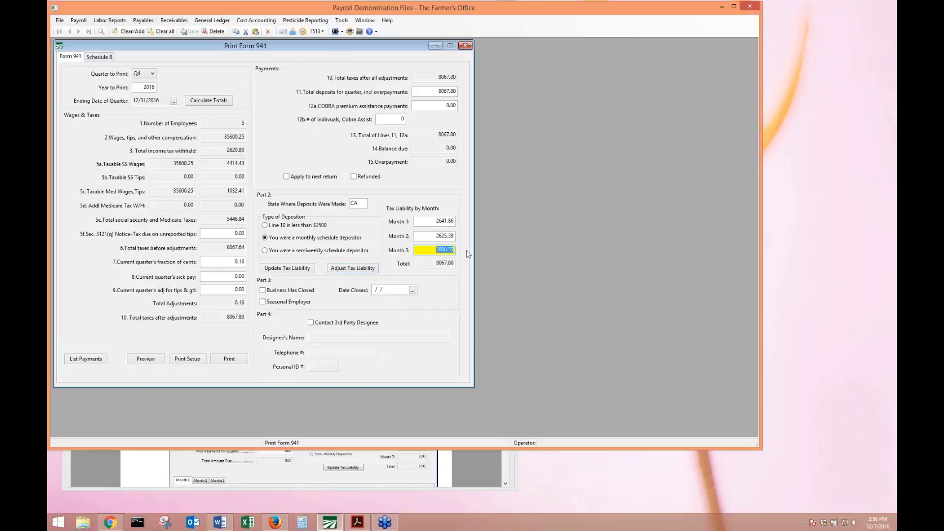
left_click(162, 363)
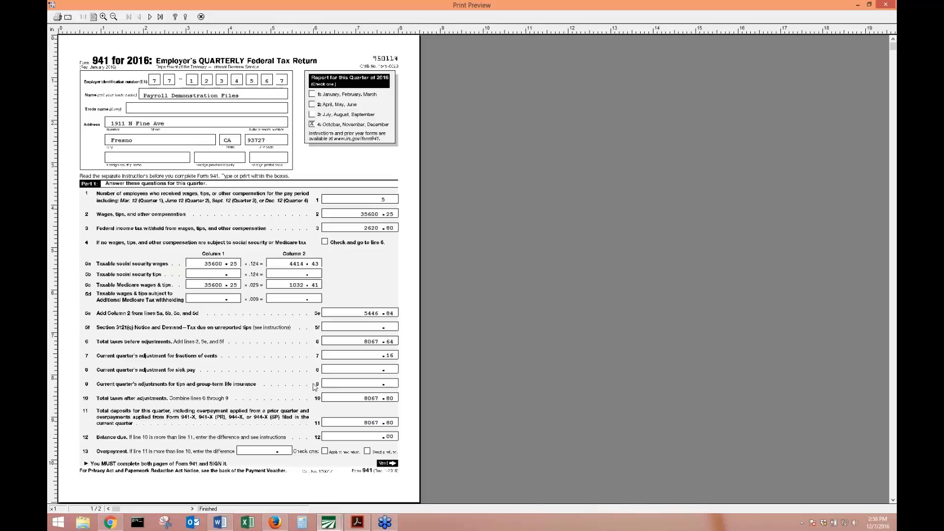
scroll(315, 387, "down", 3)
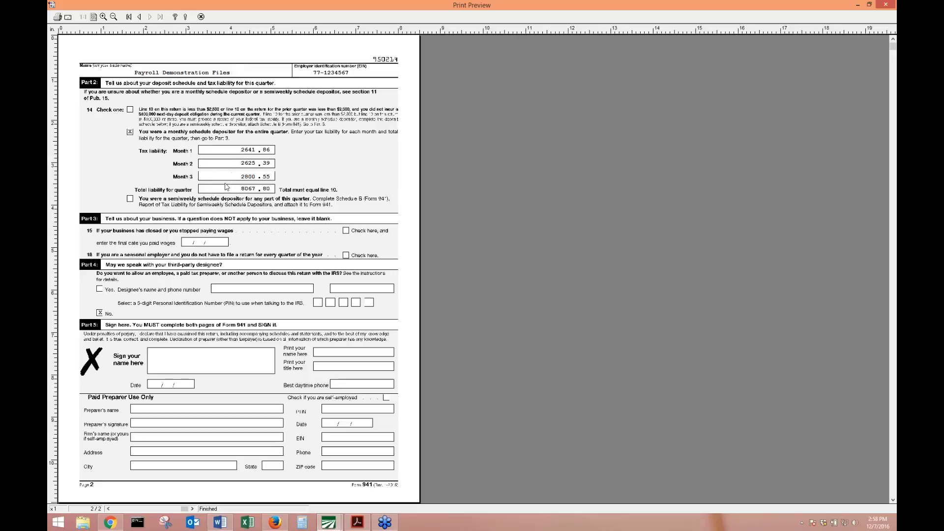
left_click(201, 17)
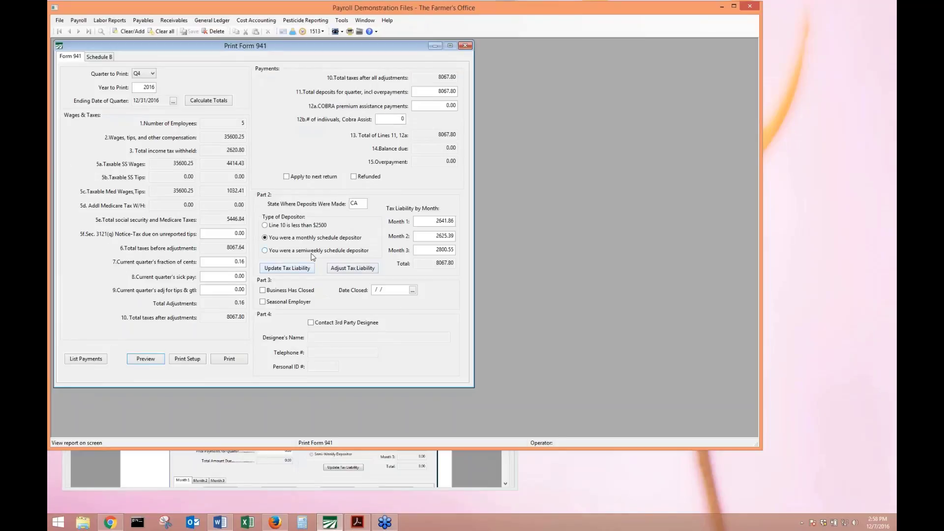
Switch to semiweekly depositor and compile the Schedule B daily liabilities from entries.
left_click(313, 253)
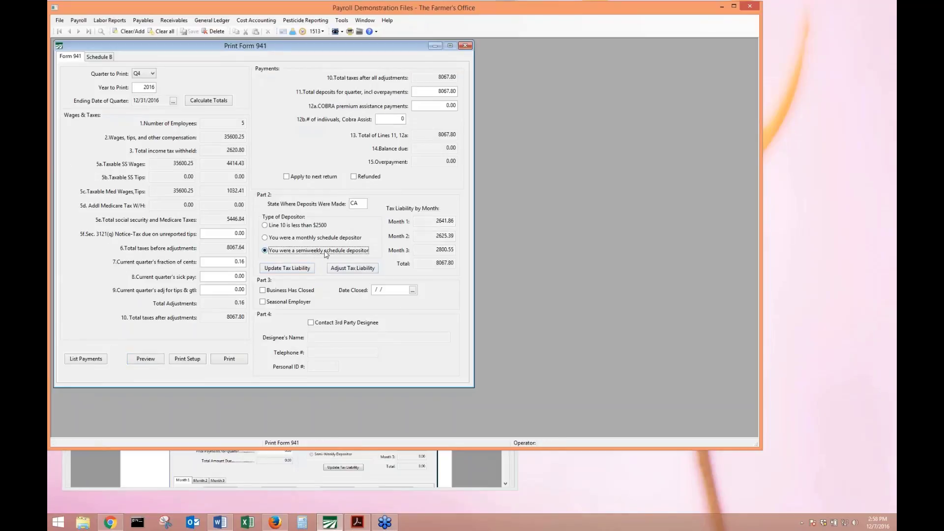
left_click(112, 57)
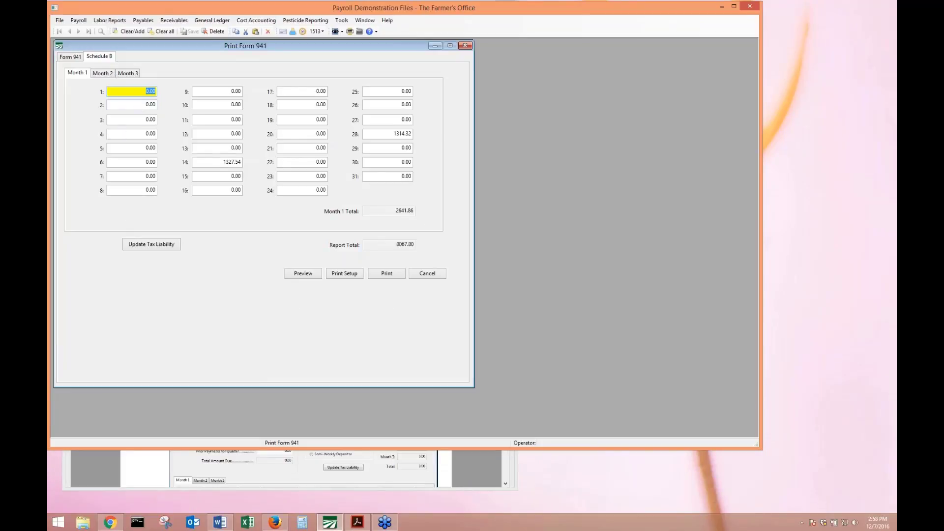
left_click(139, 191)
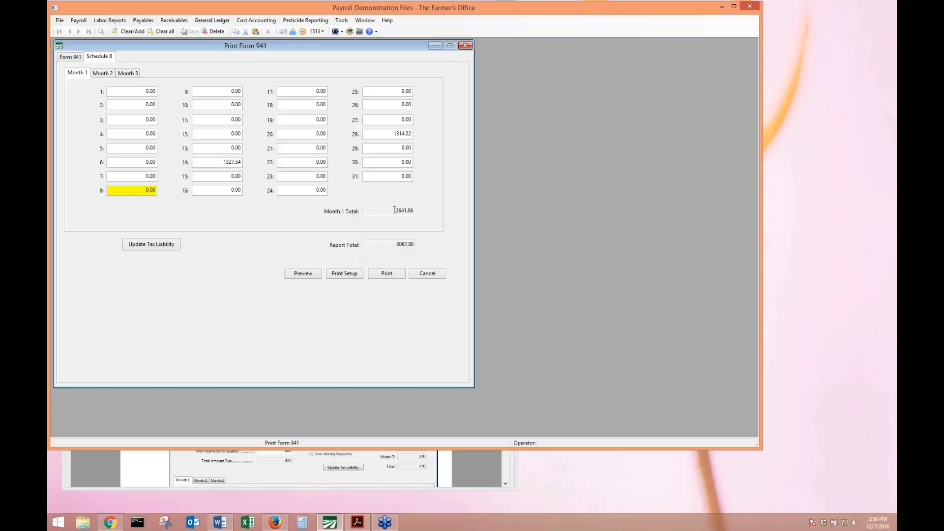
left_click(146, 248)
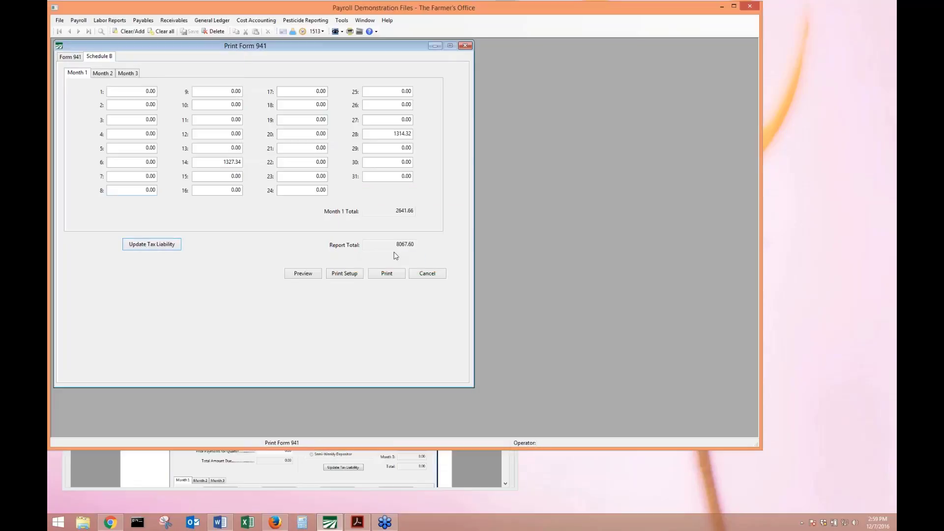
left_click(389, 134)
left_click_drag(389, 134, 430, 140)
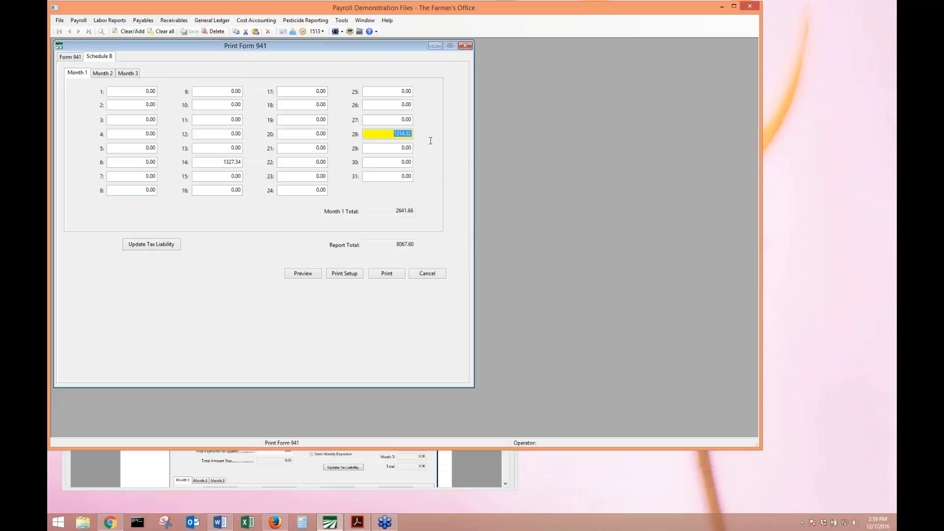
Review the Month 1, 2 and 3 daily liabilities, including 1327.34 on day 14.
left_click(103, 72)
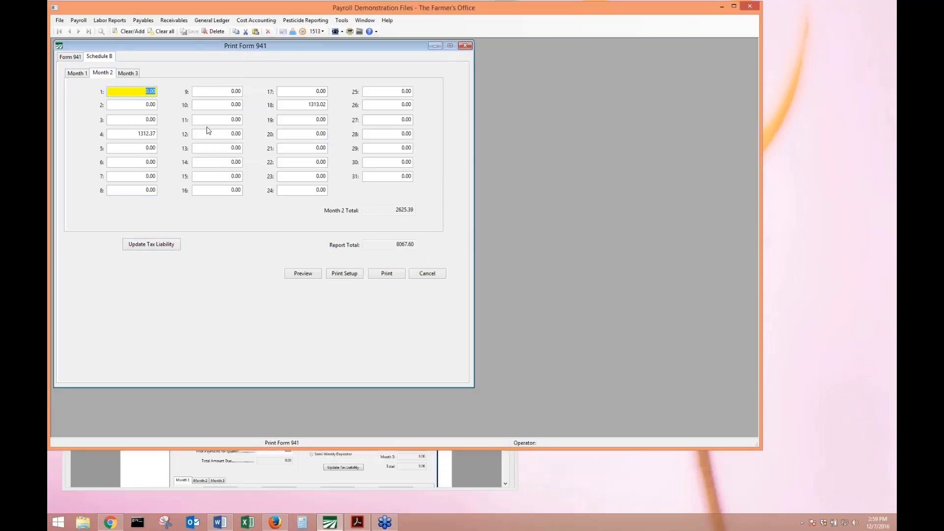
left_click(127, 72)
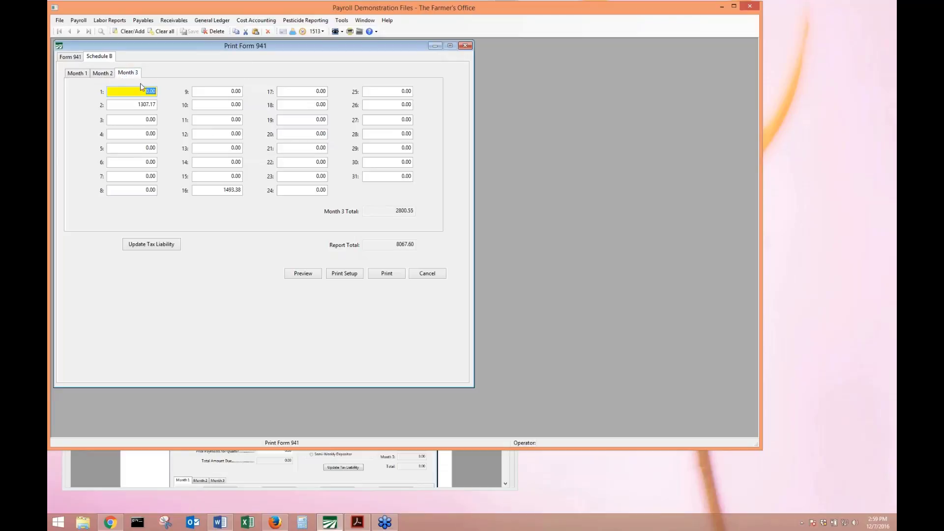
left_click(101, 74)
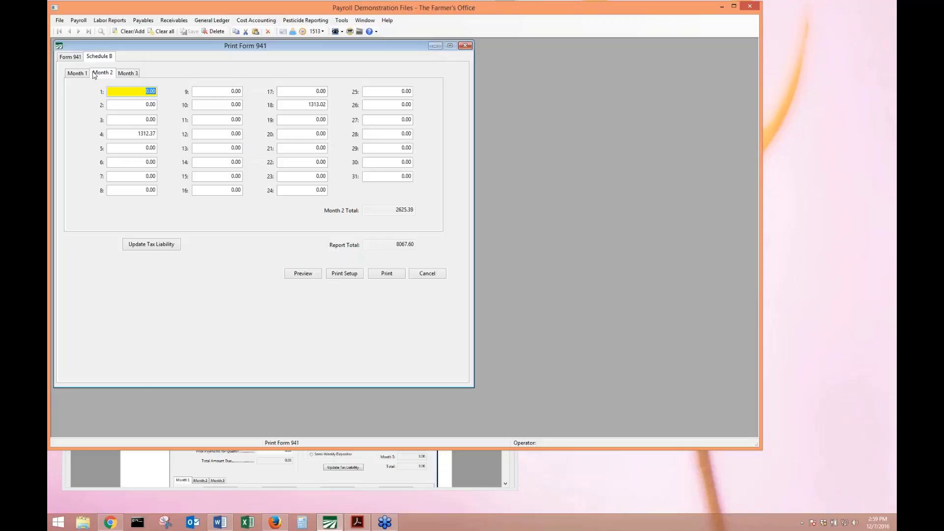
left_click(88, 73)
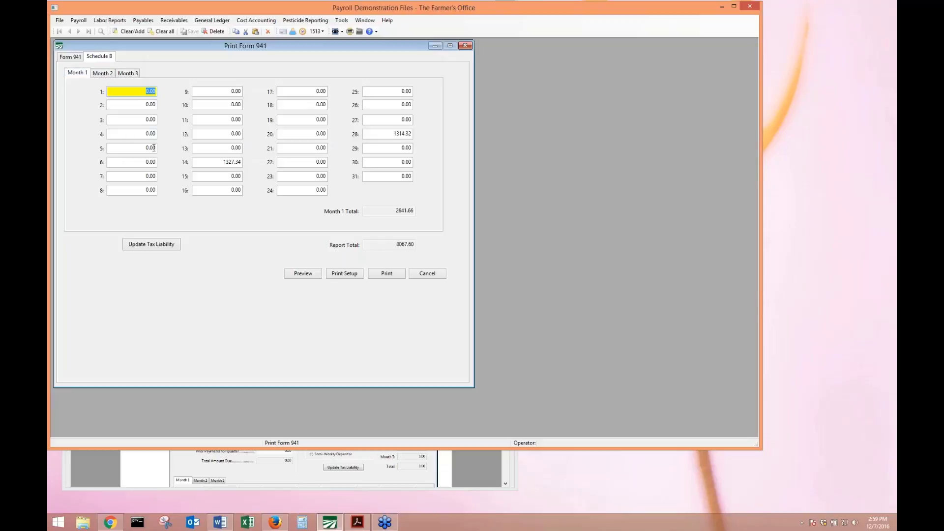
left_click(228, 162)
key("Tab")
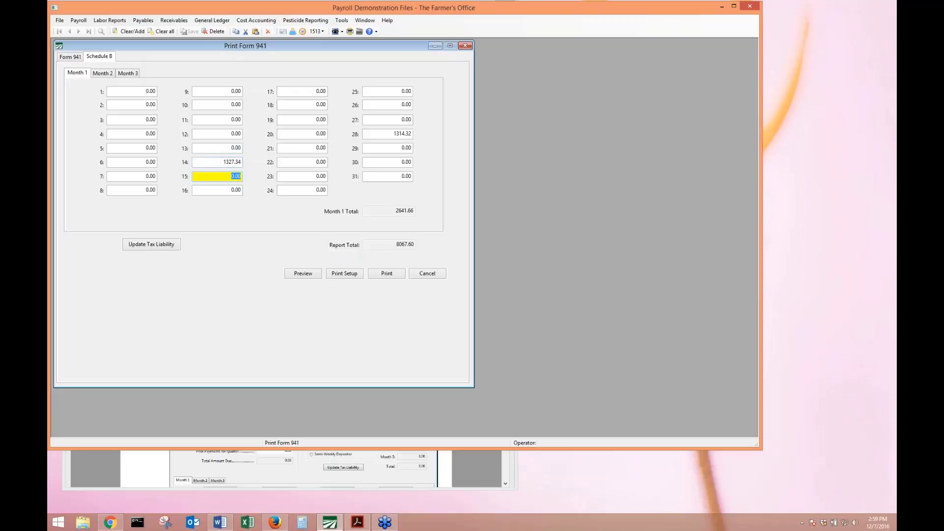
left_click(212, 163)
left_click_drag(214, 163, 244, 163)
key("Tab")
left_click_drag(224, 161, 253, 161)
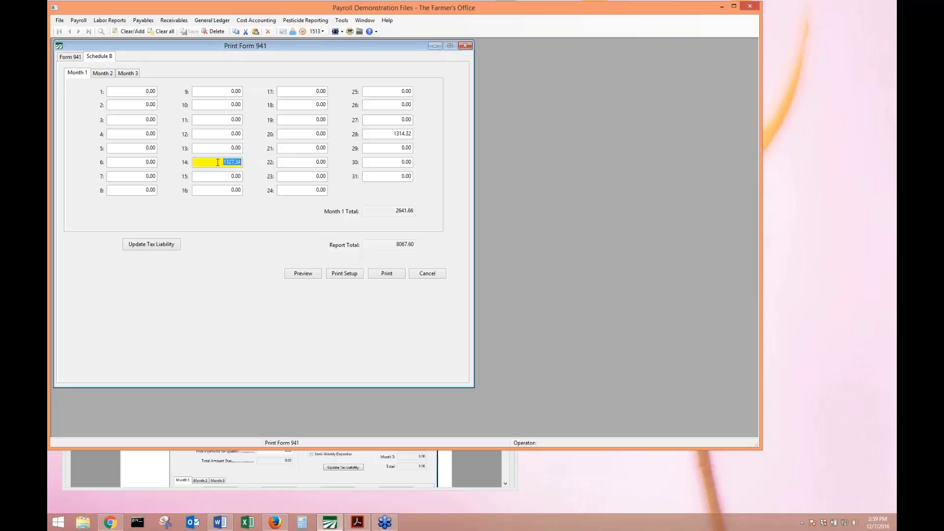
left_click(222, 162)
Preview the Schedule B report, close the preview, and cancel the Print Form 941 window.
left_click(319, 277)
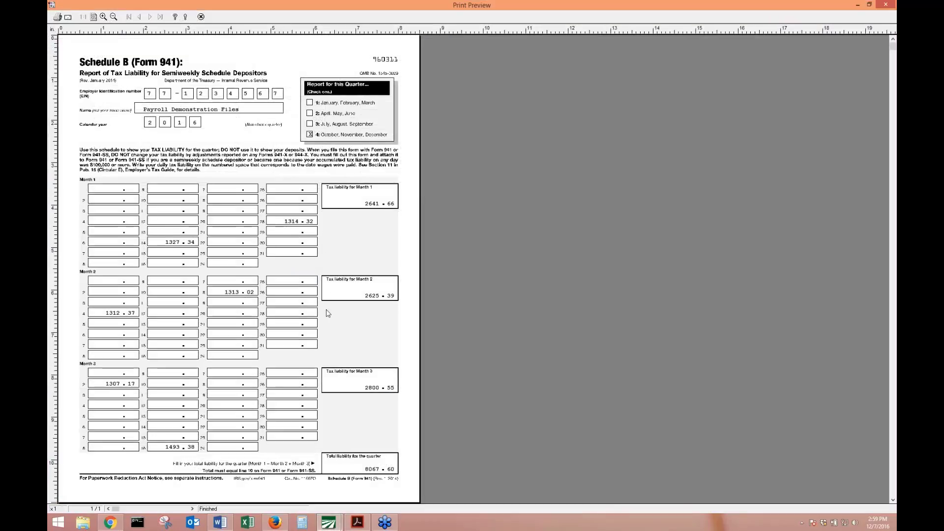
scroll(346, 416, "down", 1)
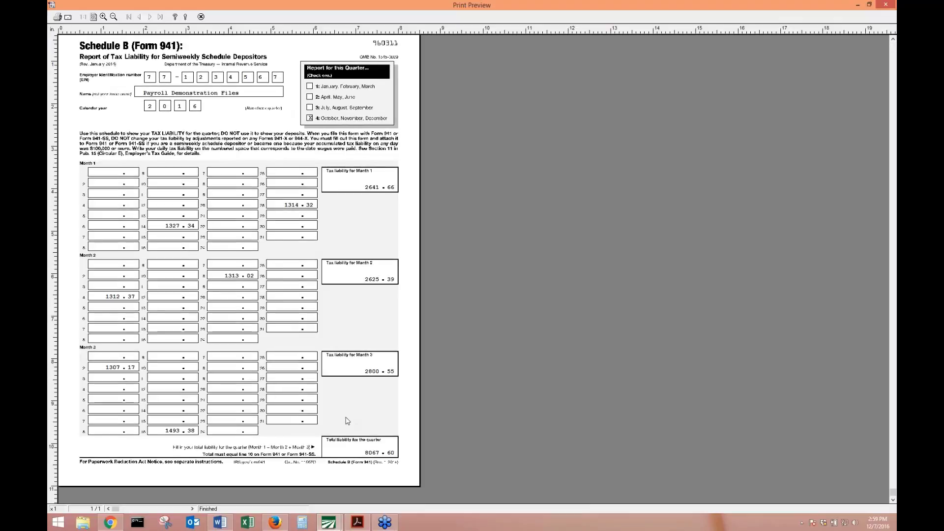
left_click(201, 17)
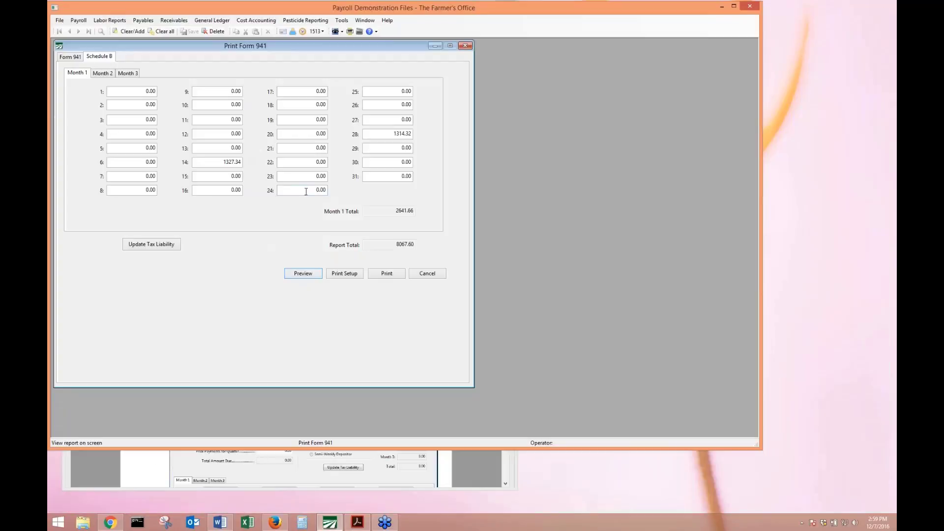
left_click(464, 46)
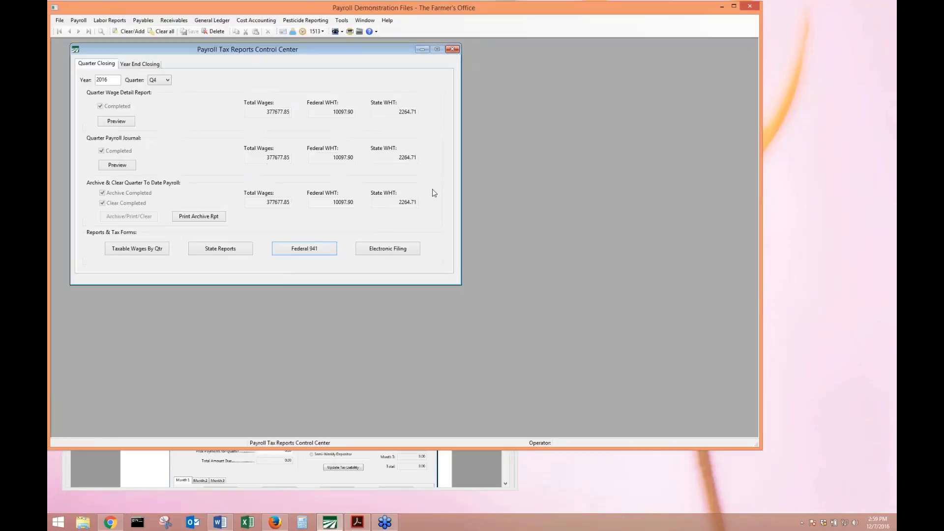
Scroll the manual to page 23 and highlight the Generate Quarterly Electronic File heading.
left_click(277, 467)
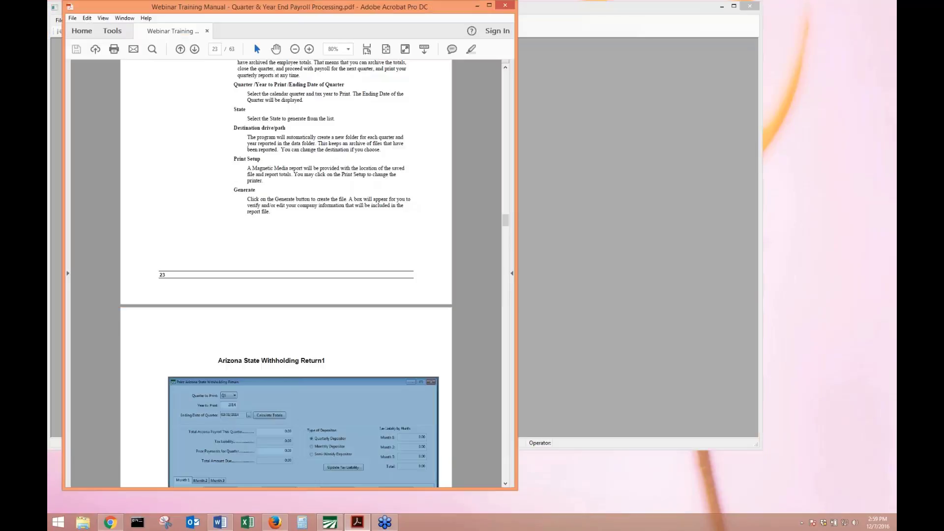
scroll(277, 439, "down", 10)
scroll(277, 439, "down", 10)
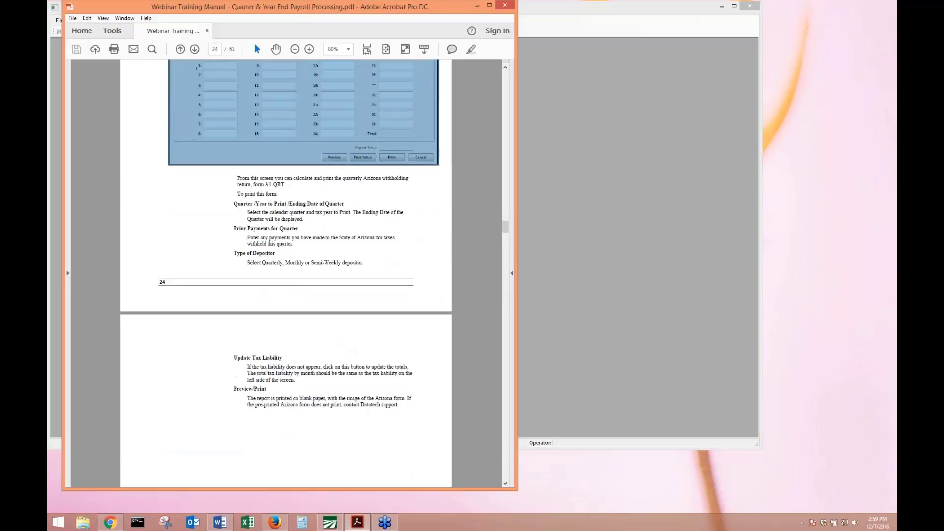
scroll(276, 439, "down", 10)
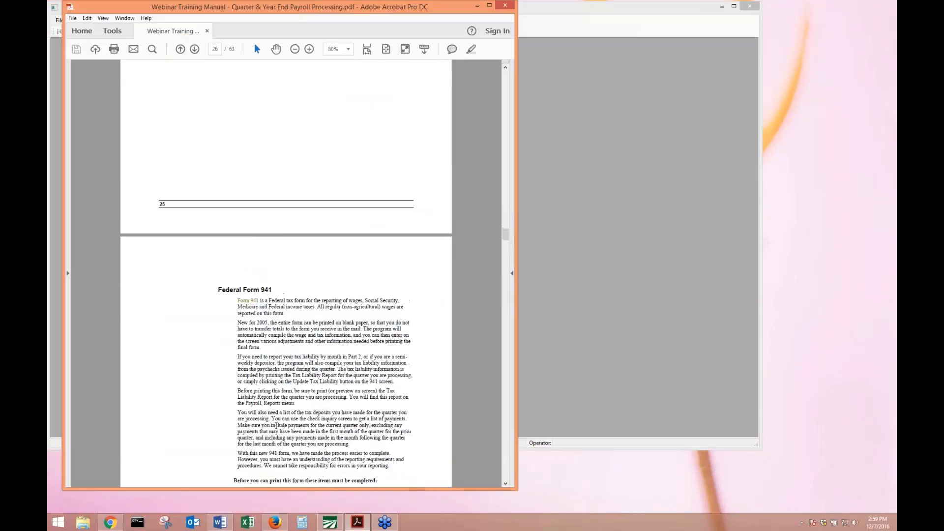
scroll(287, 273, "down", 10)
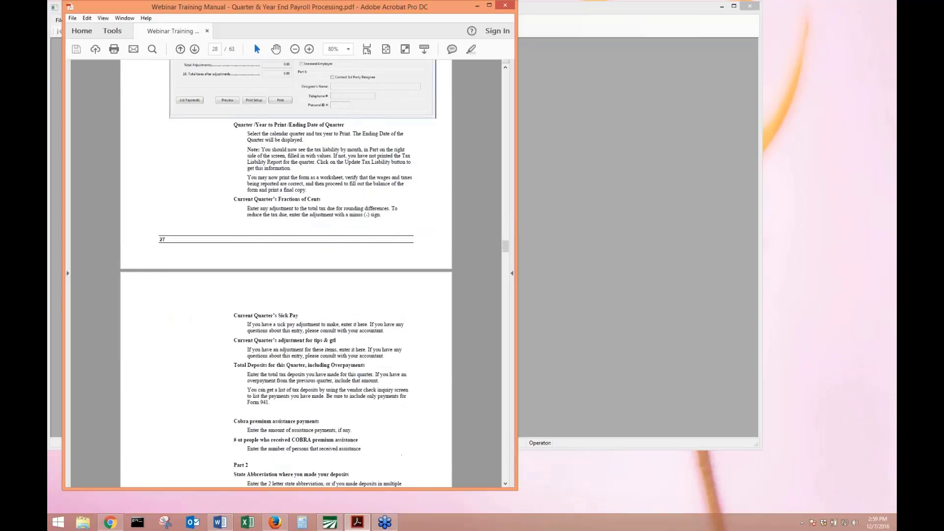
scroll(286, 273, "down", 5)
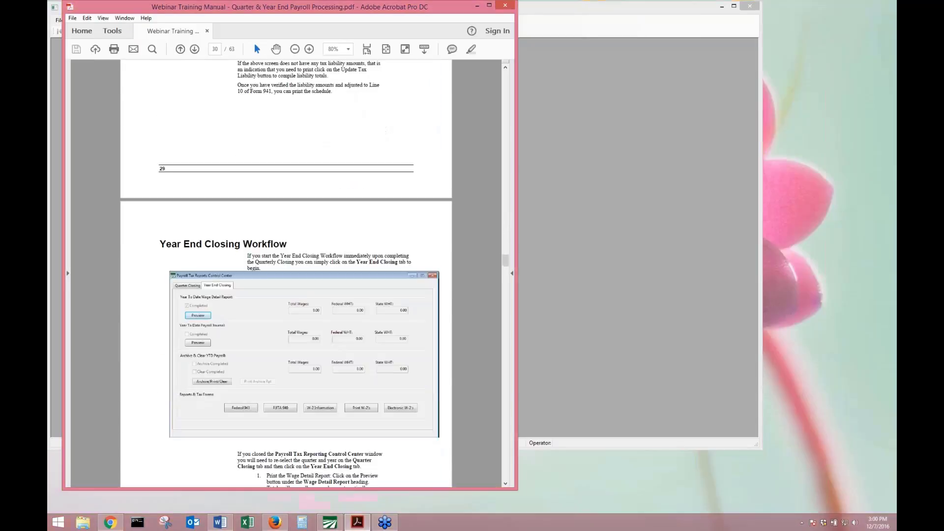
scroll(286, 273, "up", 10)
scroll(286, 273, "up", 20)
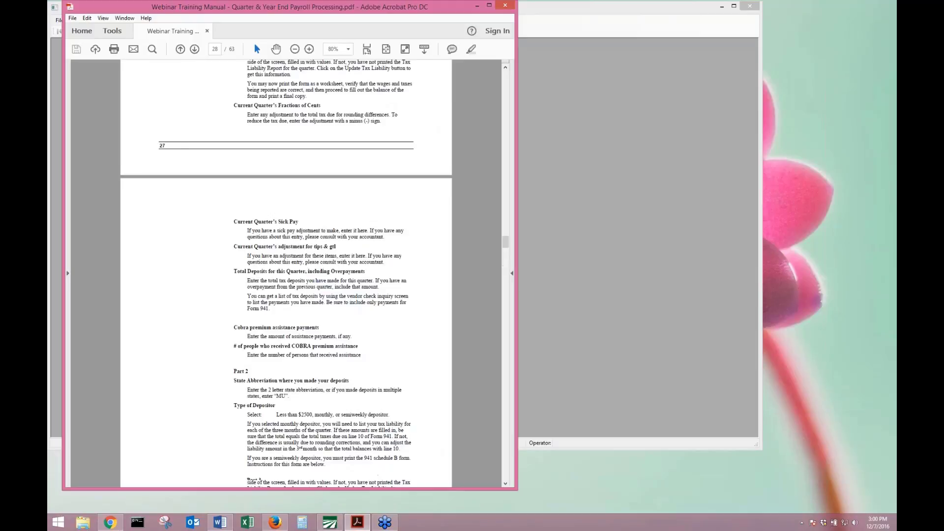
scroll(286, 274, "up", 7)
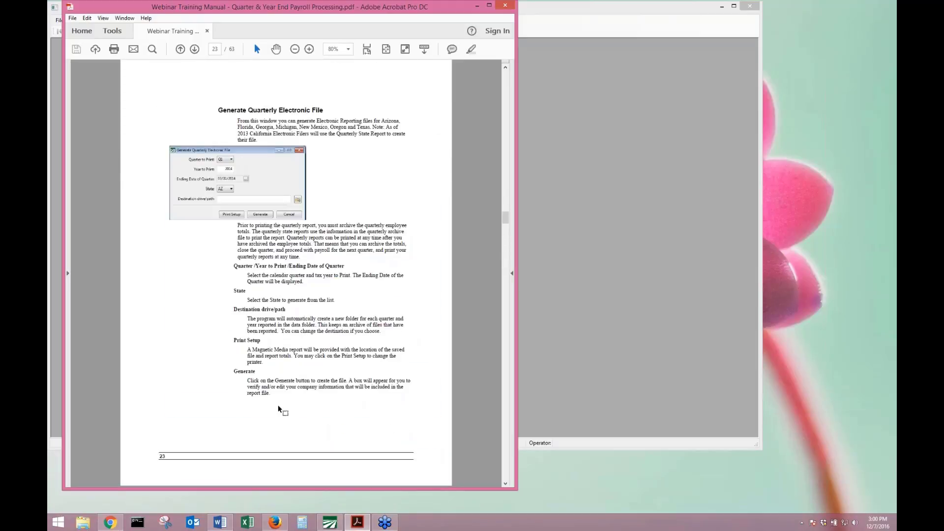
left_click_drag(227, 111, 372, 129)
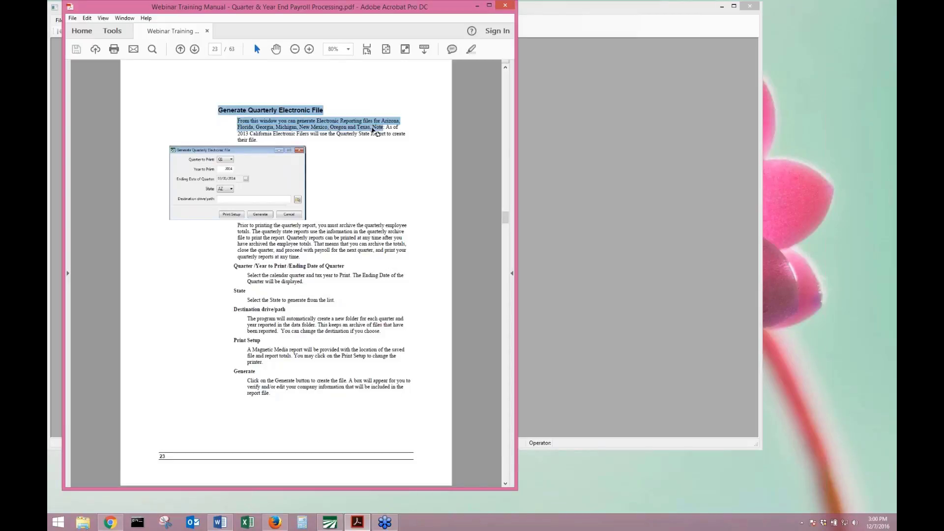
left_click(541, 116)
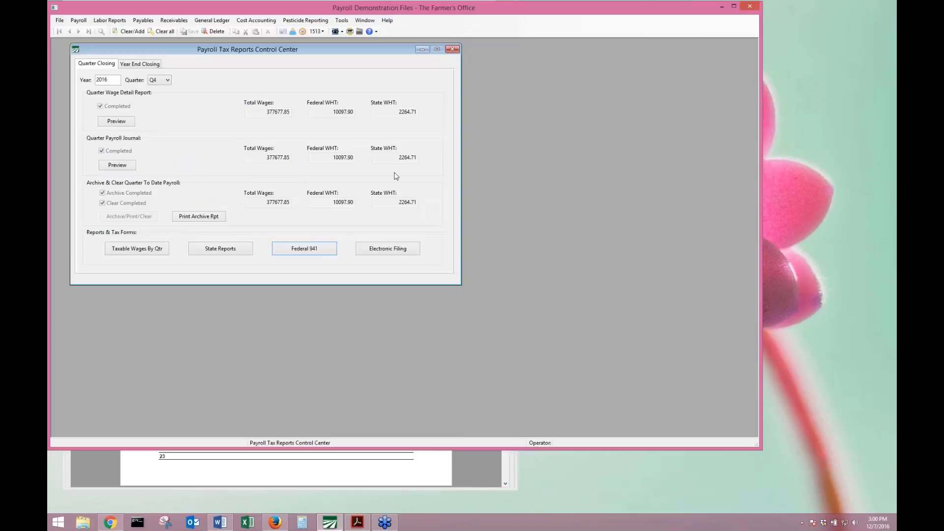
Open the quarterly electronic file generator and keep Q4 as the quarter.
left_click(395, 257)
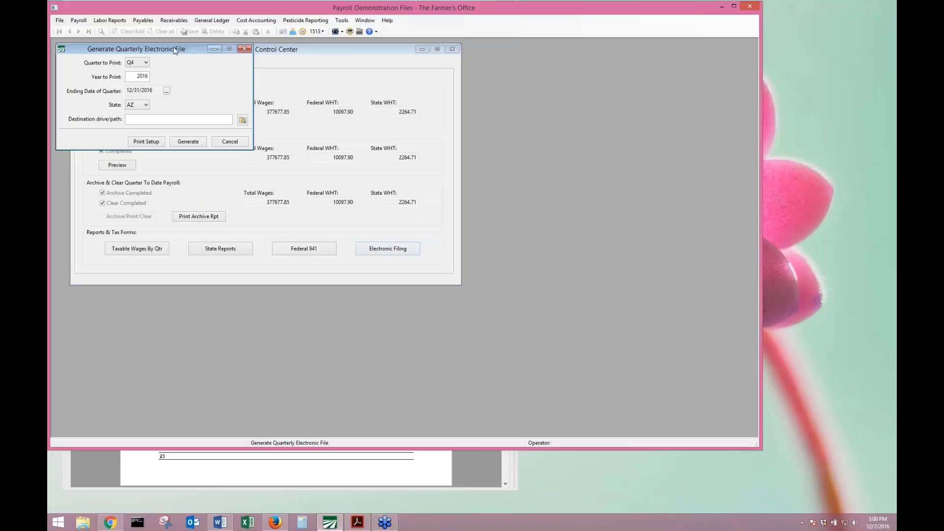
left_click_drag(173, 47, 462, 126)
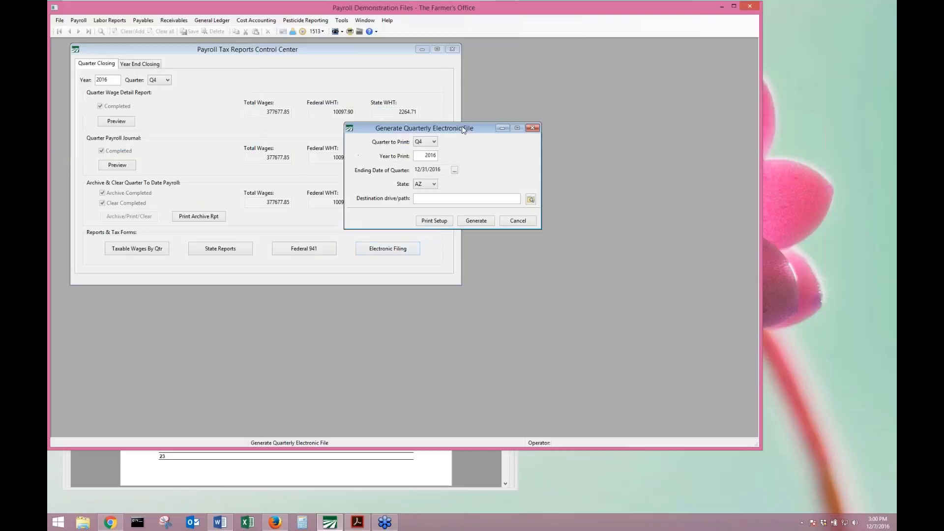
left_click(434, 141)
left_click(435, 140)
left_click(427, 156)
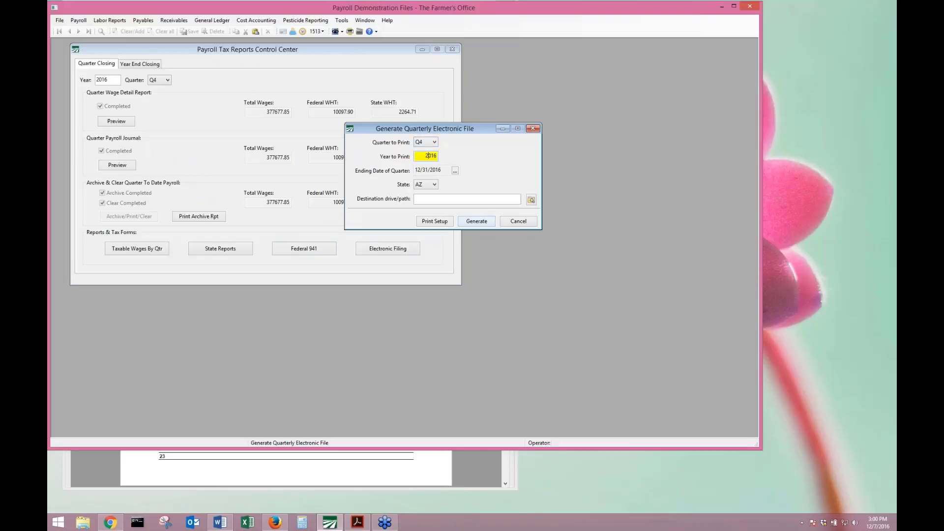
Set the destination folder to C:\WinfarmTestFiles\Practice2\MagMediaAZ2016.
left_click(528, 201)
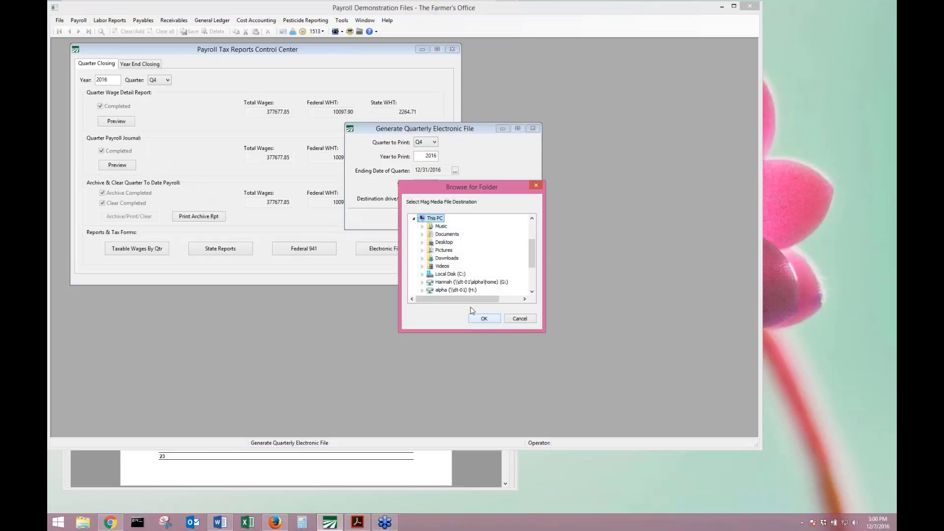
double_click(448, 274)
scroll(464, 263, "down", 5)
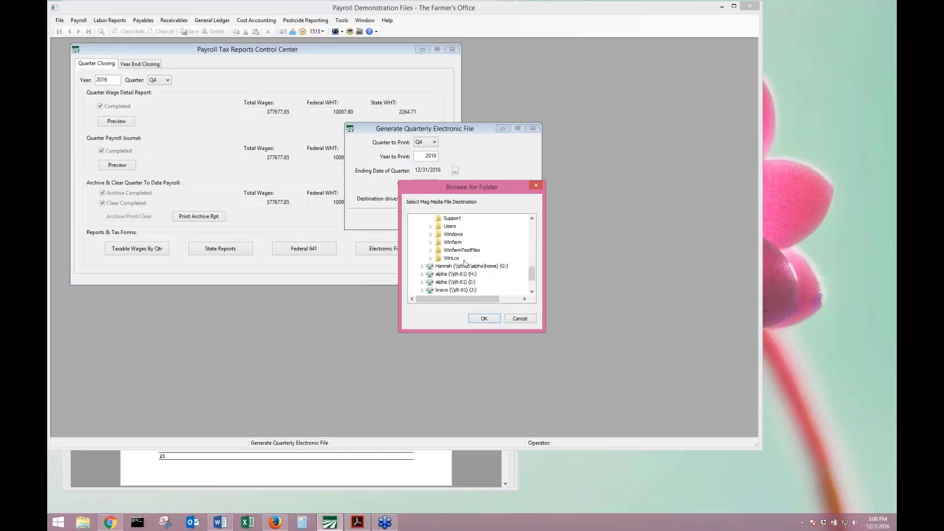
double_click(467, 250)
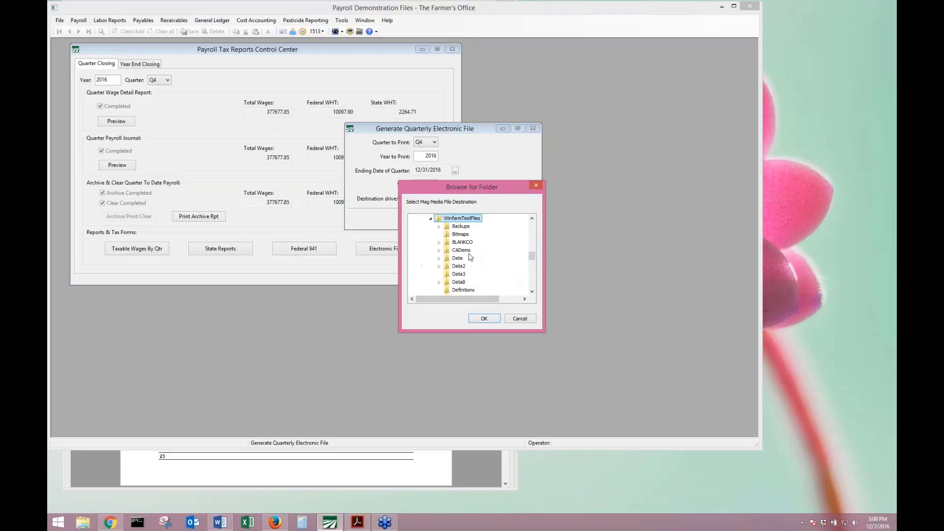
scroll(470, 257, "down", 3)
scroll(470, 257, "down", 3)
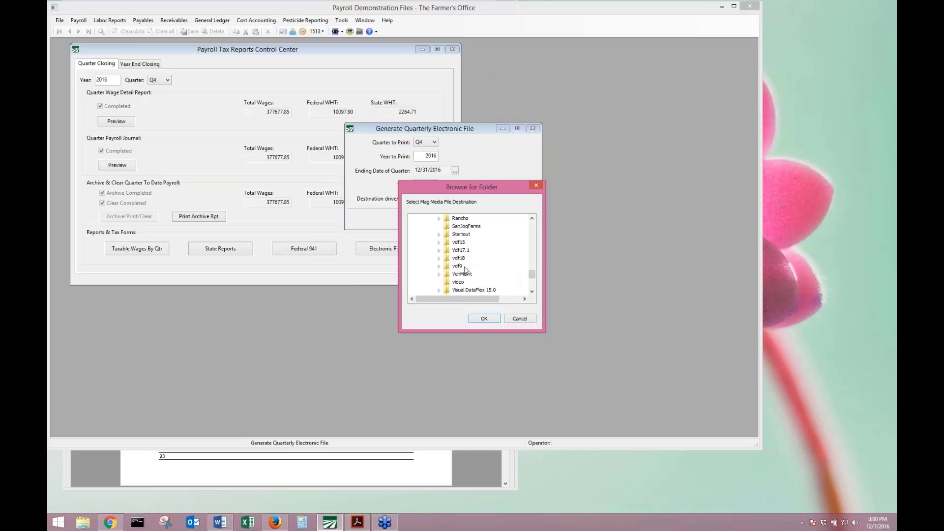
double_click(461, 226)
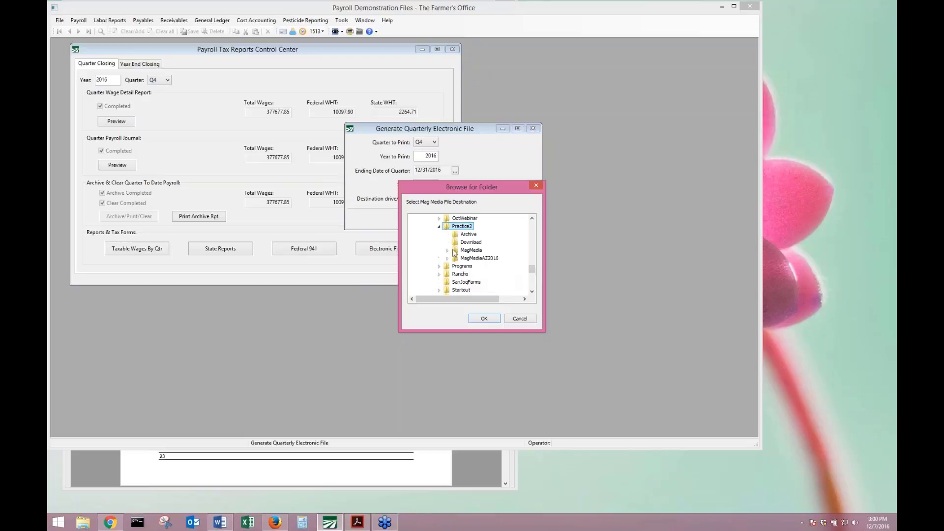
left_click(476, 258)
left_click(474, 318)
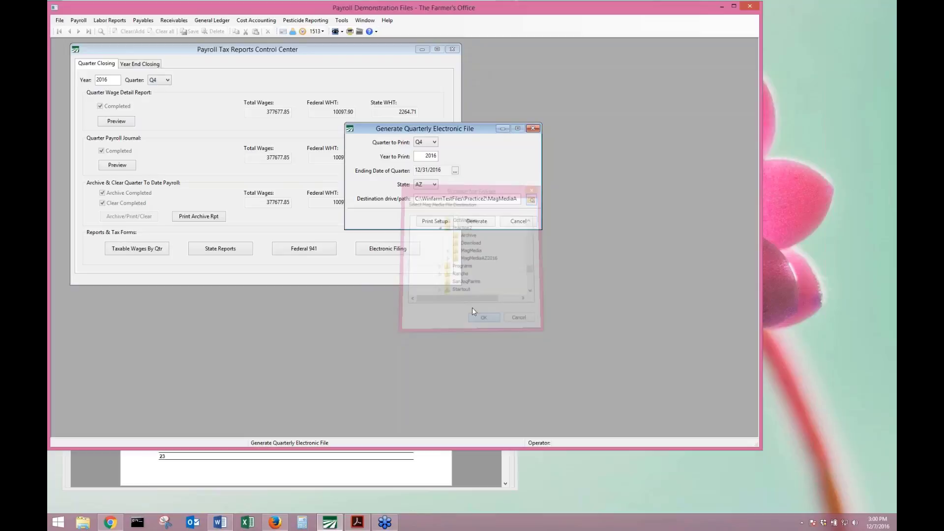
Set the state to AZ and generate the file, confirming the transmitter information.
left_click(487, 221)
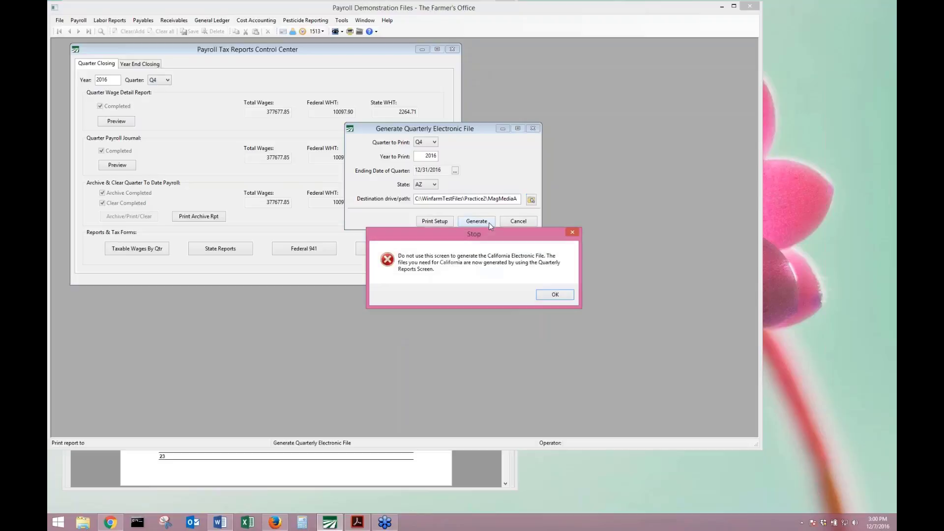
left_click(554, 295)
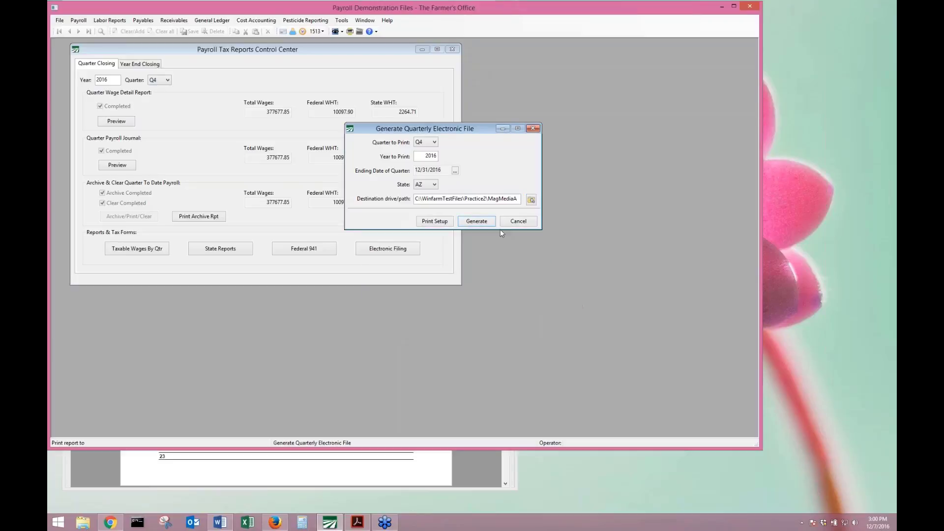
left_click(425, 185)
left_click(427, 195)
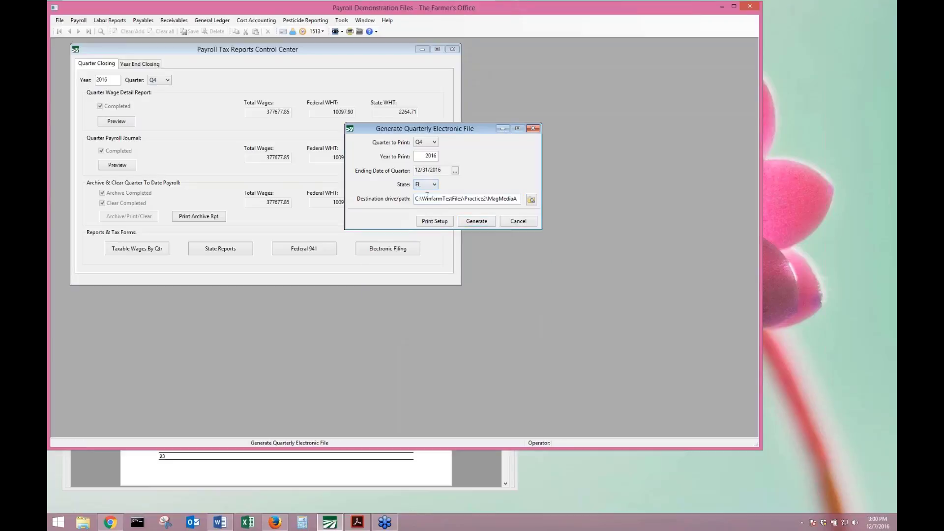
left_click(425, 184)
left_click(426, 196)
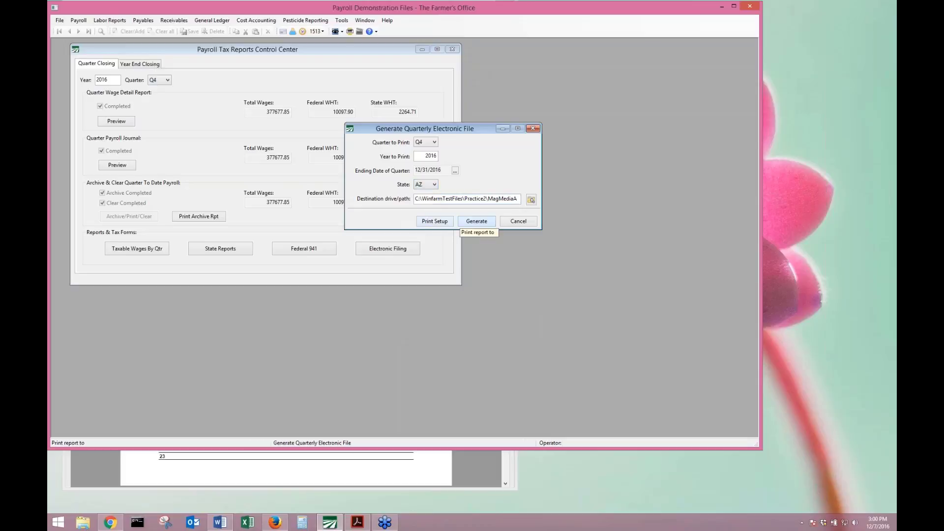
left_click(476, 221)
left_click(492, 367)
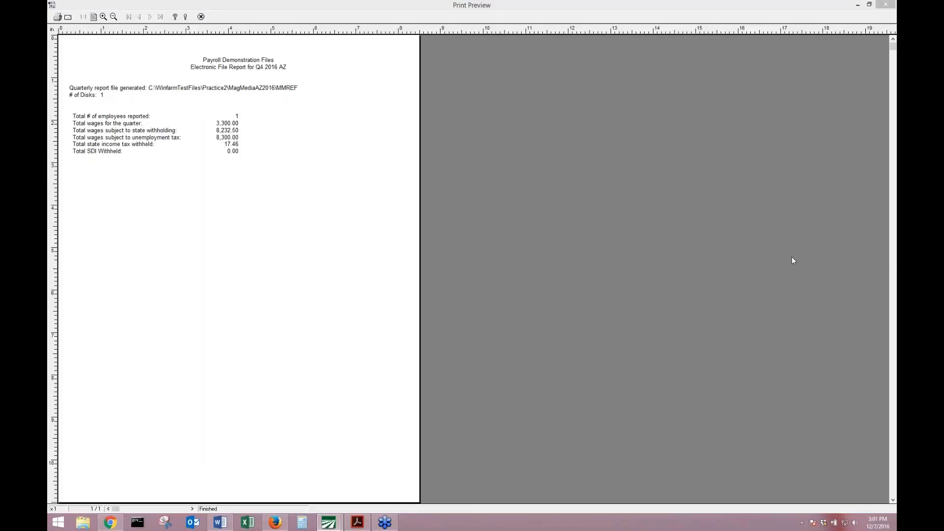
Close the Electronic File Report preview and the Generate Quarterly Electronic File window.
left_click(200, 17)
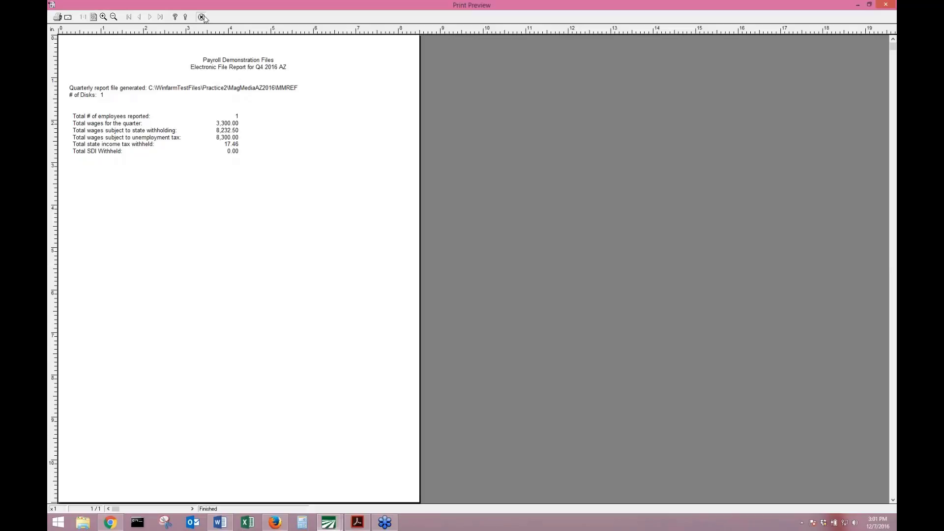
left_click(533, 128)
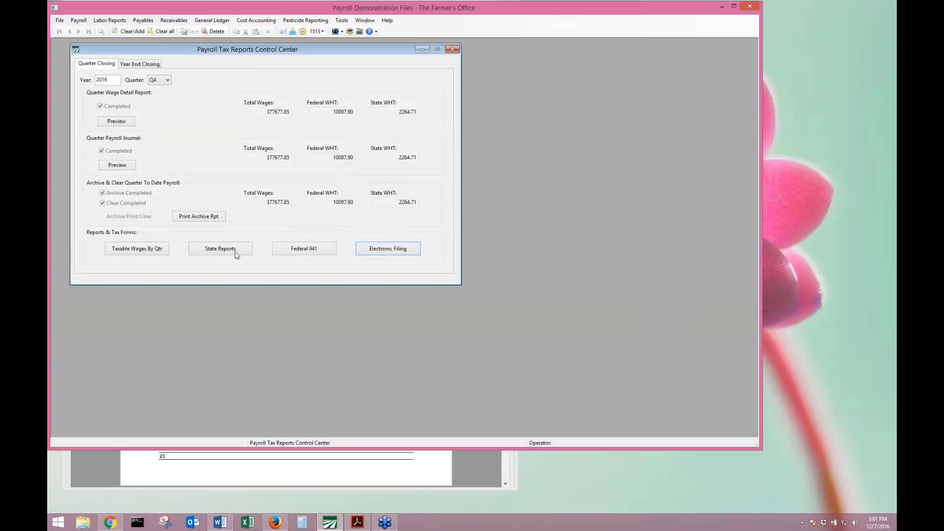
left_click(304, 248)
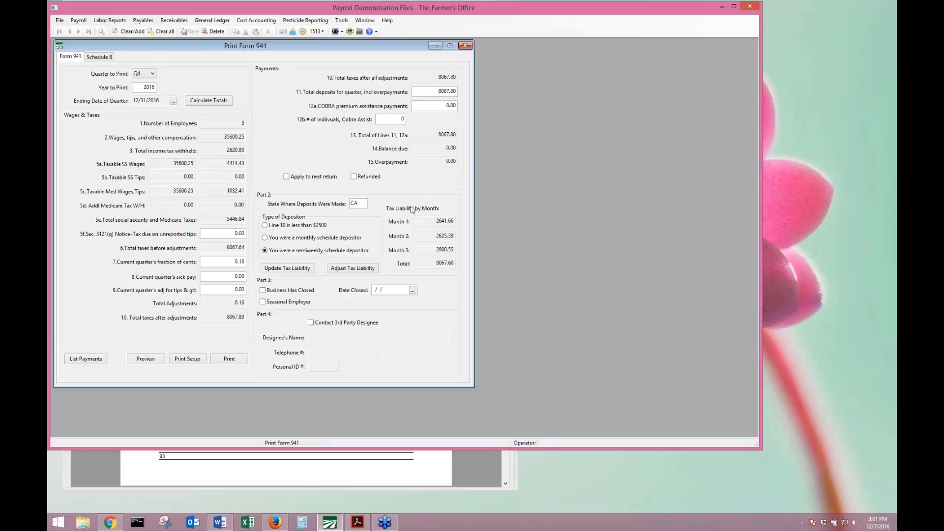
left_click(464, 45)
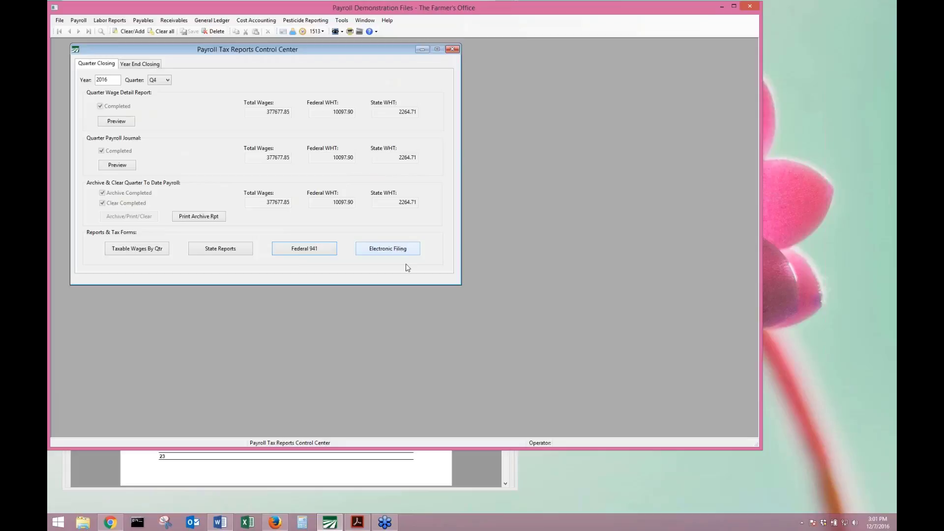
Scroll the training manual from page 24 to page 30, Year End Closing Workflow, then return to payroll.
left_click(221, 476)
scroll(219, 355, "down", 8)
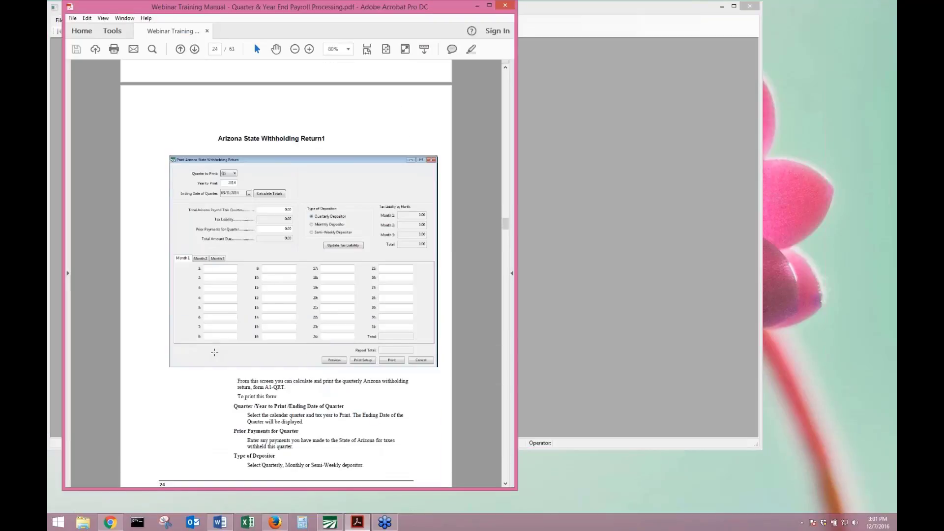
scroll(215, 351, "down", 3)
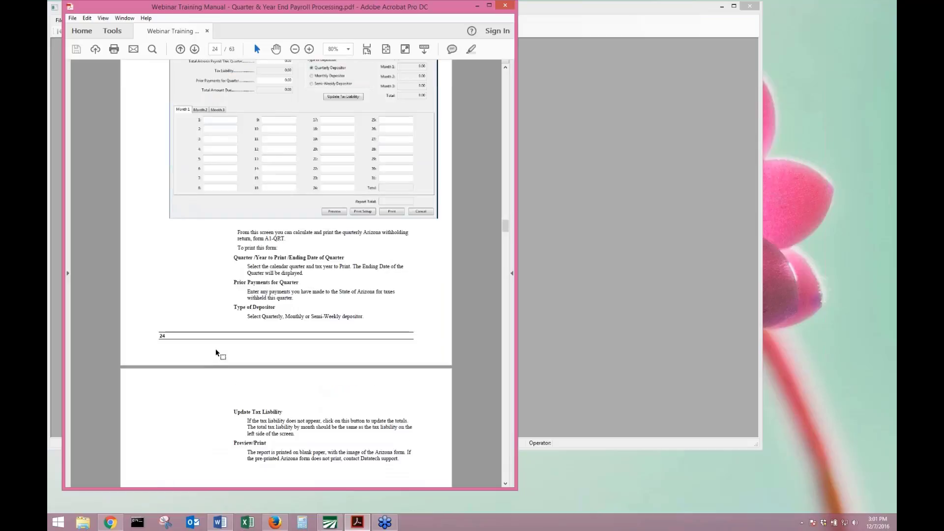
scroll(216, 350, "up", 3)
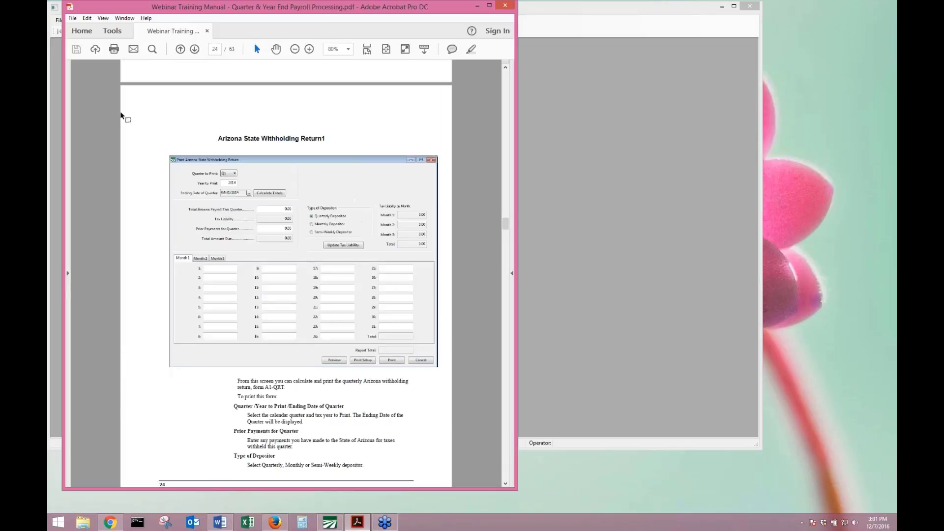
scroll(241, 140, "down", 3)
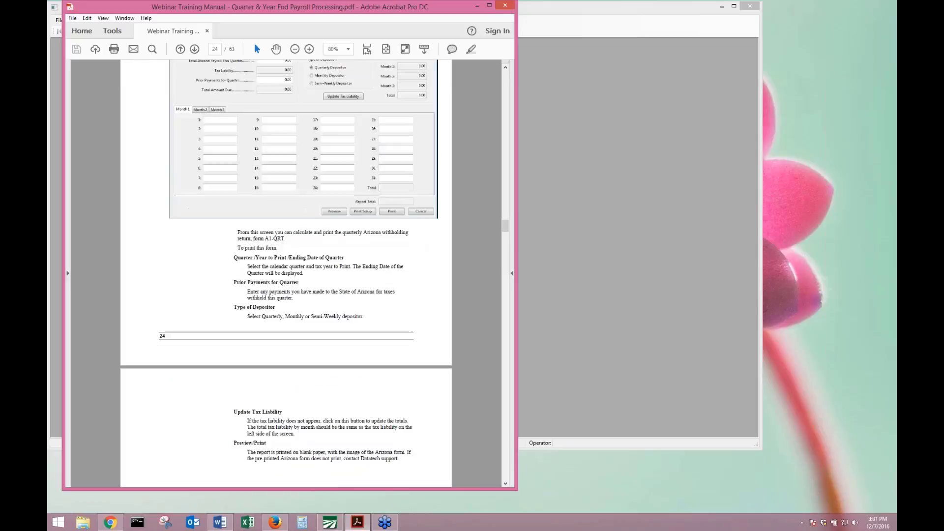
scroll(366, 238, "down", 12)
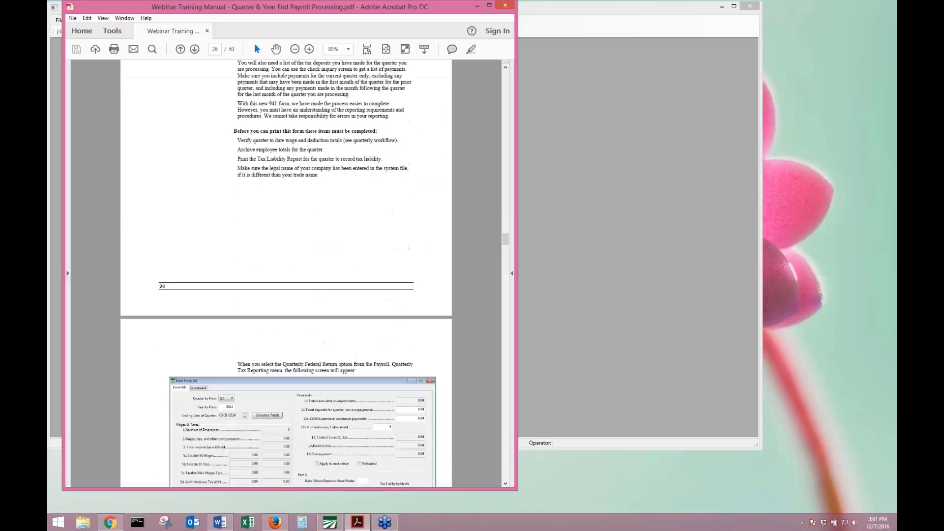
scroll(286, 274, "down", 15)
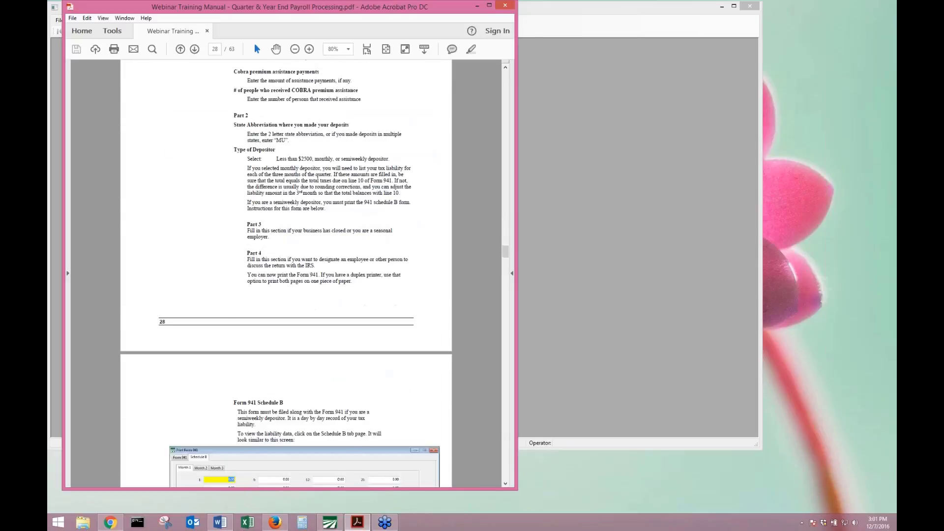
scroll(178, 257, "down", 15)
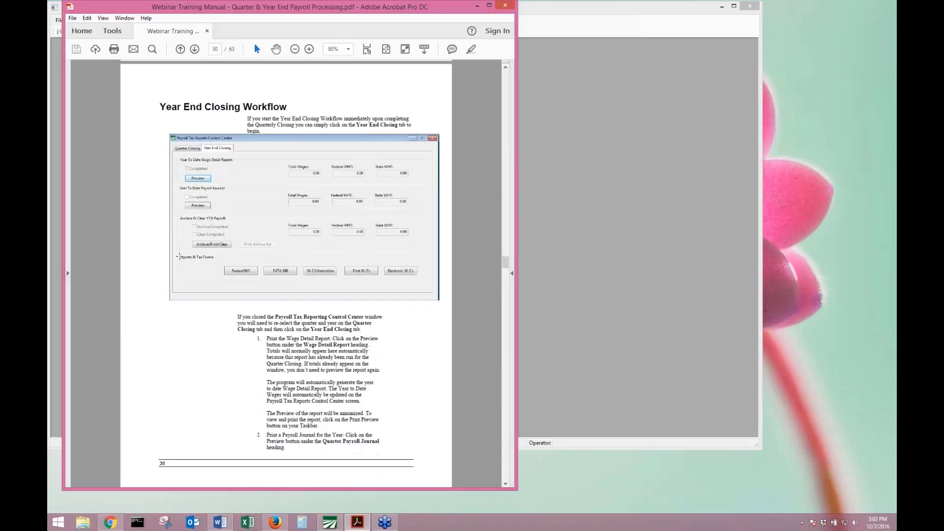
left_click(568, 127)
Switch the payroll tax reports to Year End Closing.
left_click(78, 20)
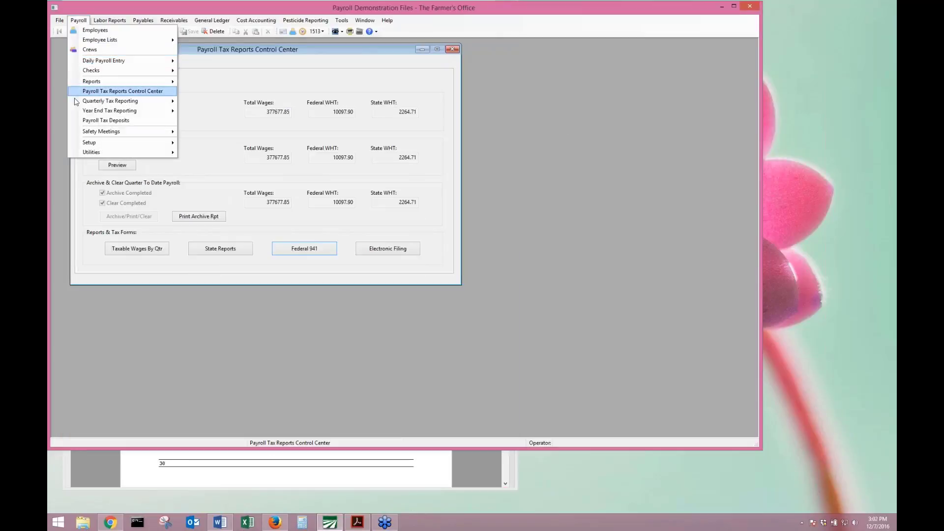
mouse_move(136, 102)
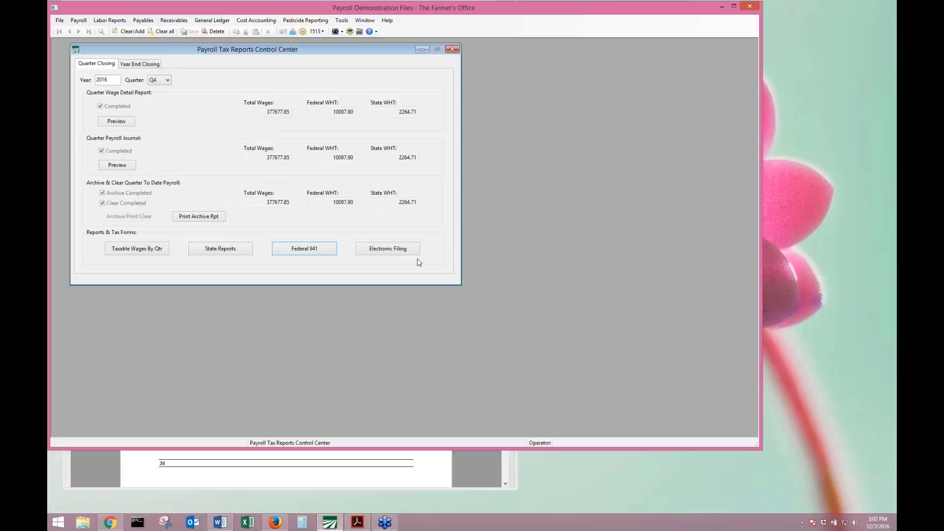
left_click(139, 64)
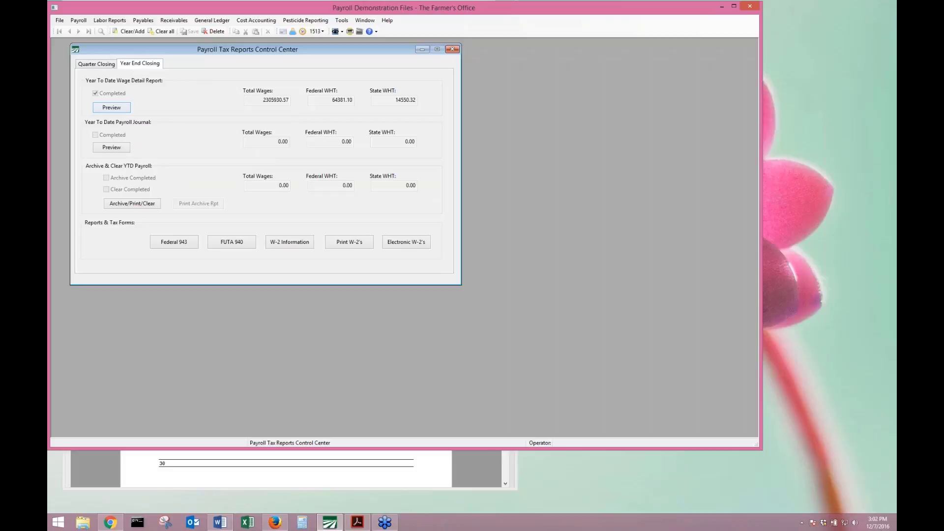
Look up an employee by account number, review their year-to-date totals and state withholding, then close.
left_click(78, 21)
left_click(91, 29)
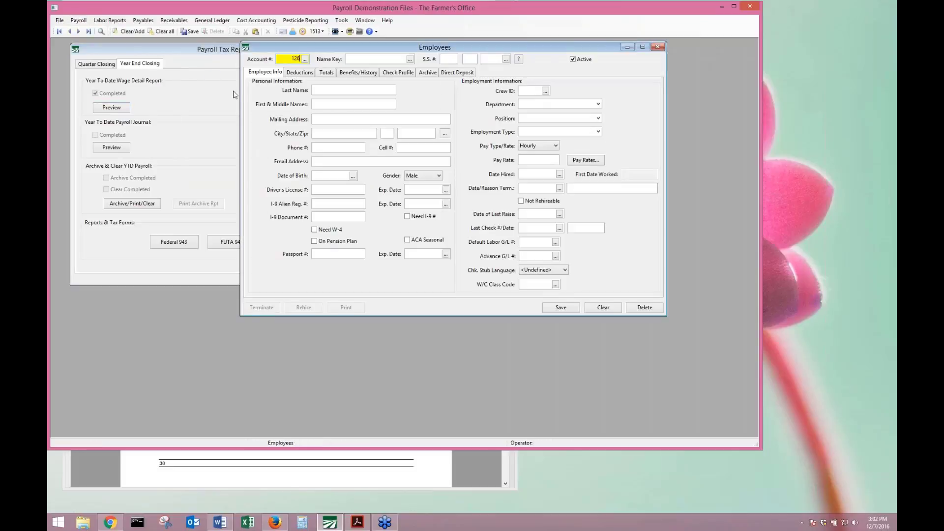
type("2")
key("Tab")
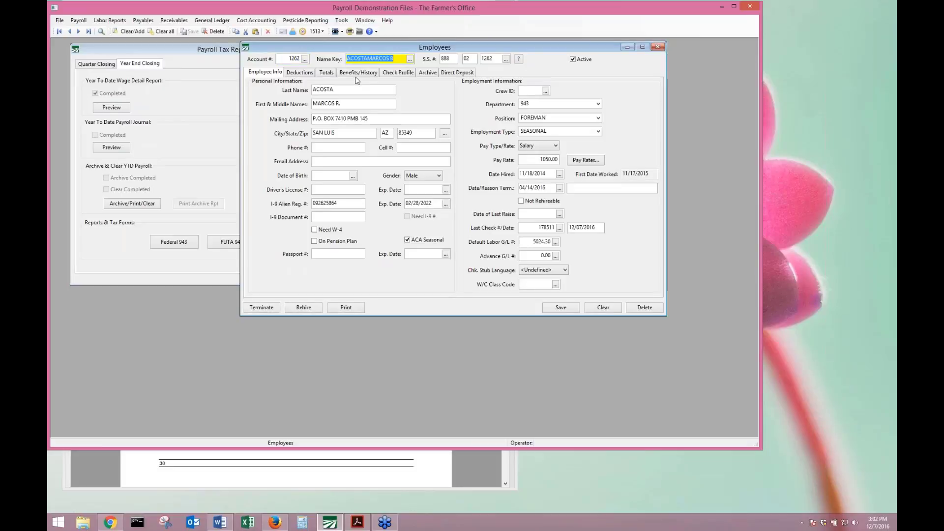
left_click(327, 72)
left_click(376, 192)
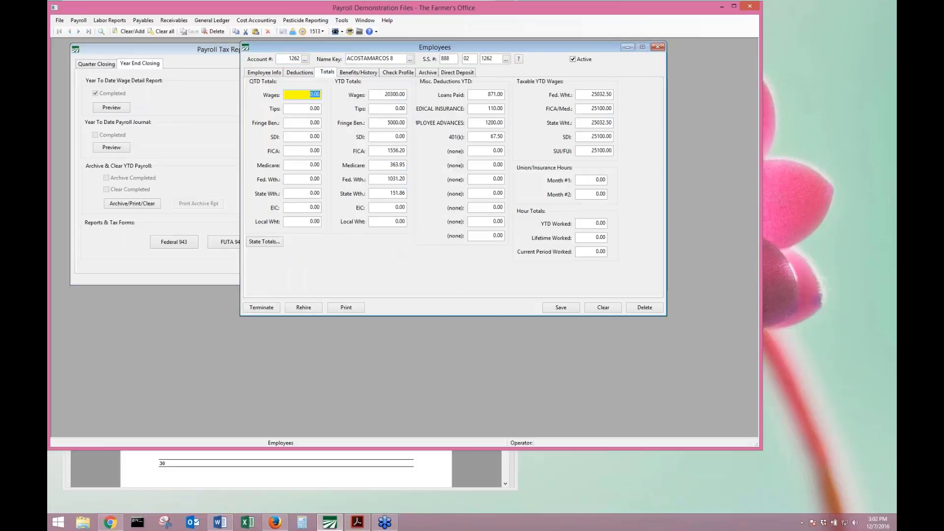
left_click(657, 48)
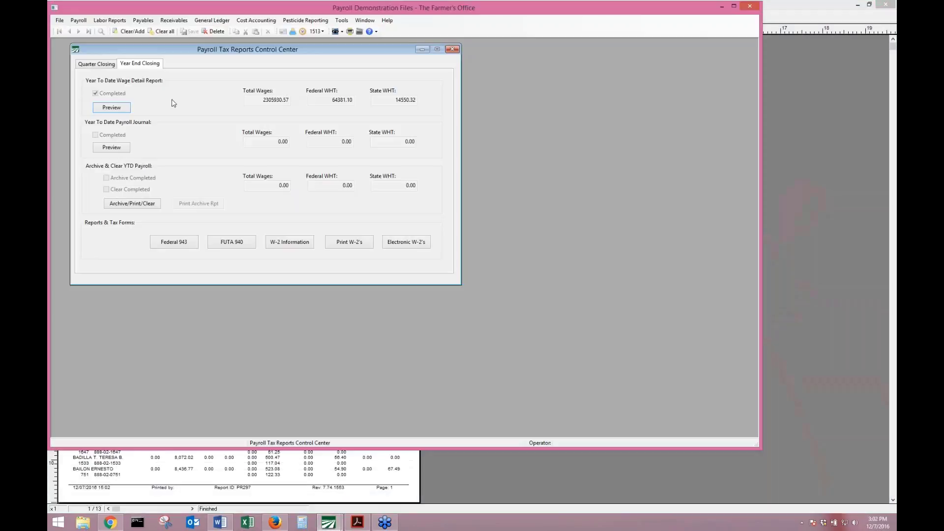
Preview the Year To Date Payroll Journal and the Wage Detail Report, then close both previews.
left_click(129, 147)
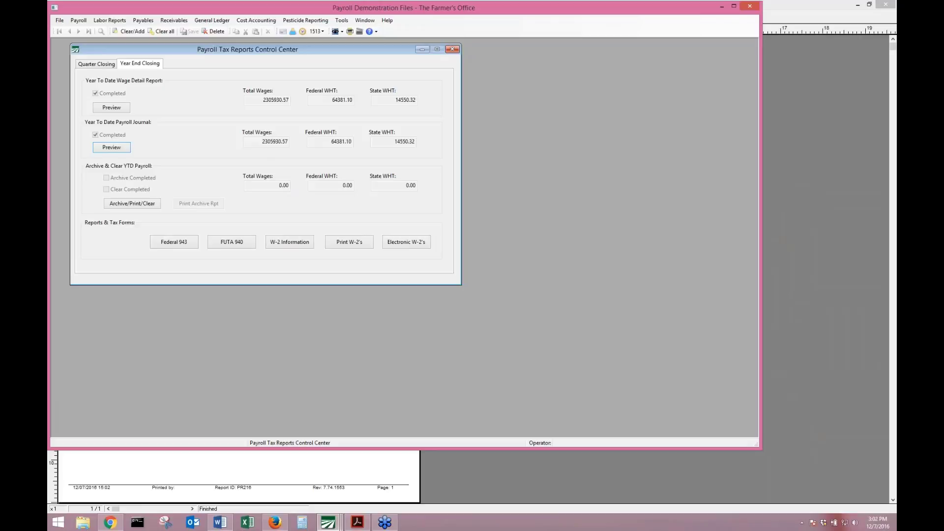
left_click(259, 475)
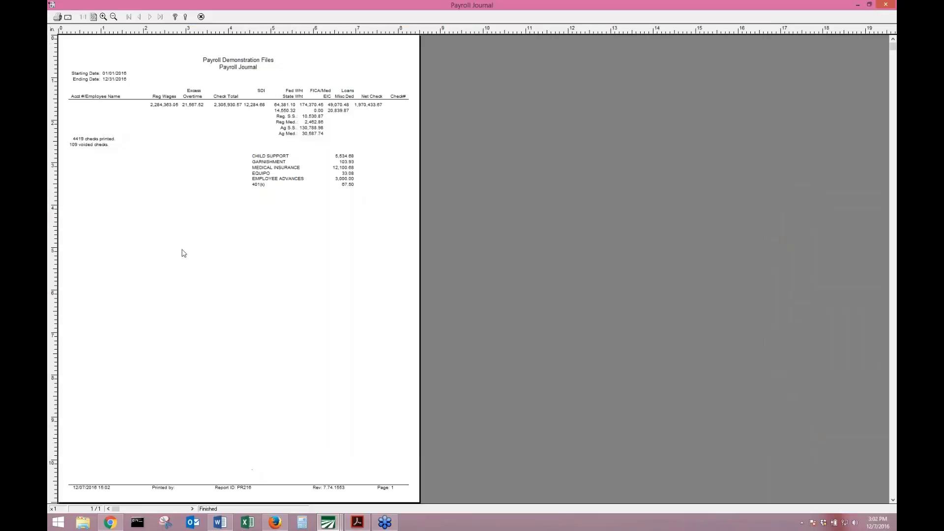
double_click(237, 5)
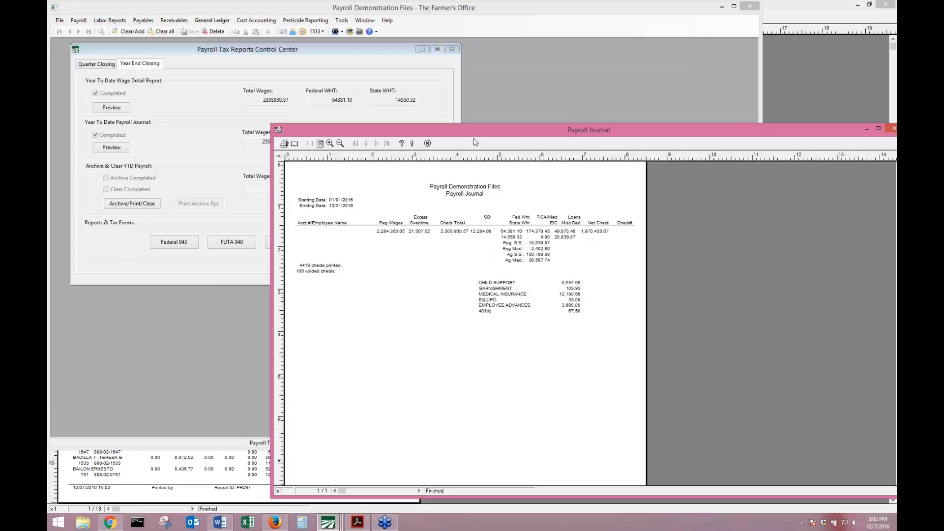
left_click(172, 490)
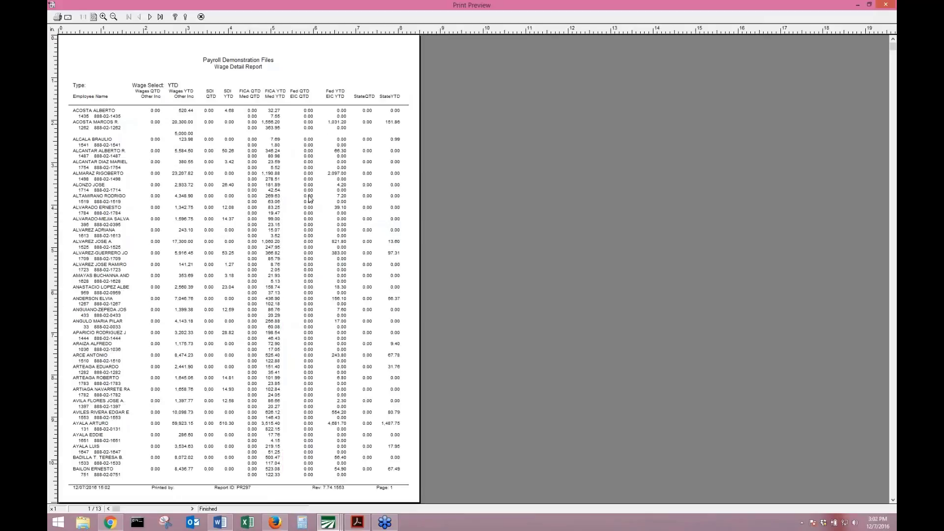
scroll(309, 199, "down", 9)
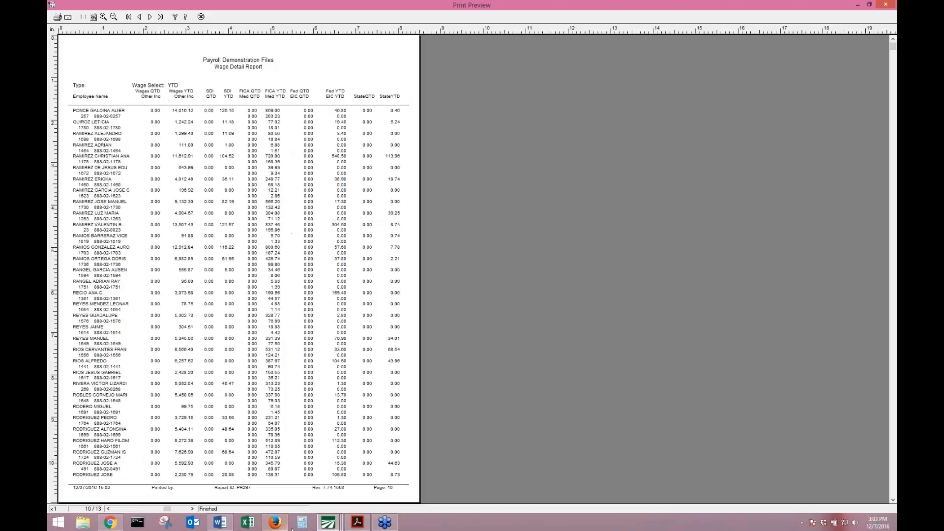
left_click(329, 523)
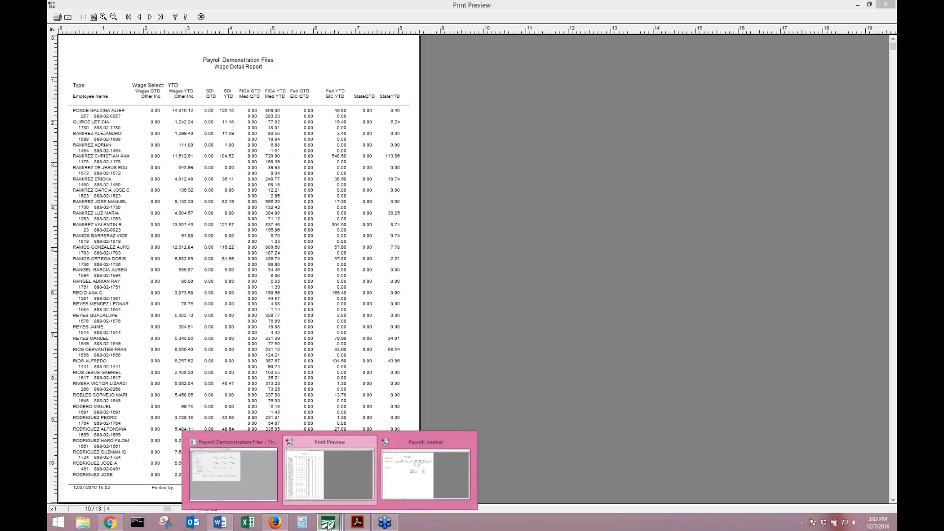
mouse_move(328, 471)
left_click(330, 469)
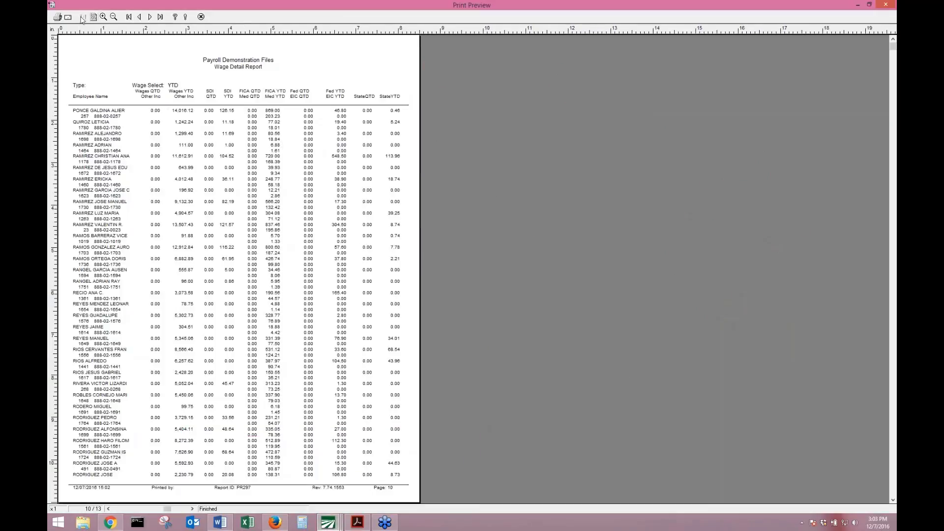
left_click(200, 17)
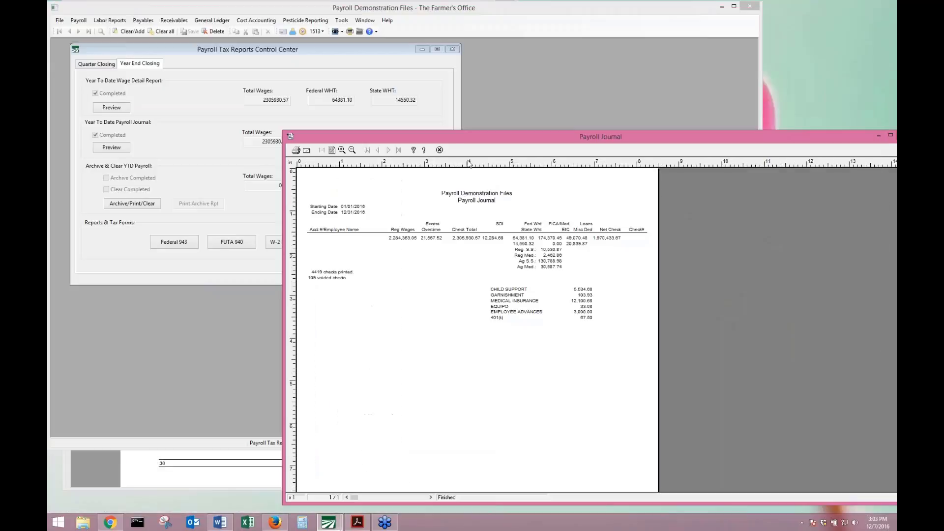
left_click(439, 150)
Archive the 12/31/2016 totals, overwriting the existing archive, and clear YTD totals for 400 employees.
left_click(120, 204)
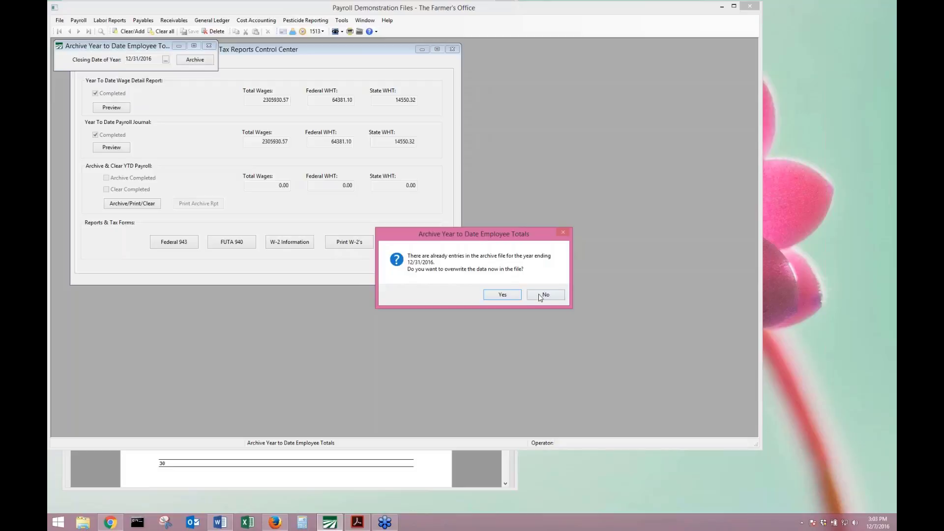
left_click(502, 294)
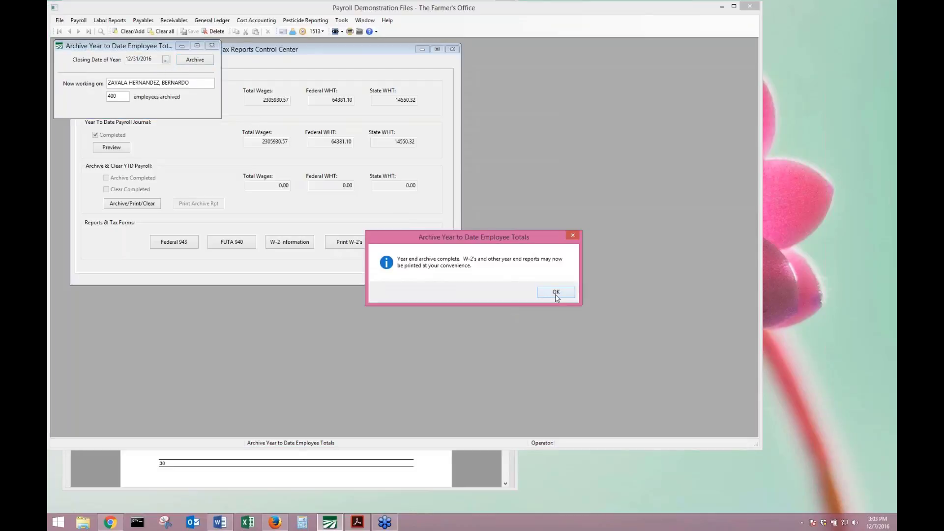
left_click(556, 294)
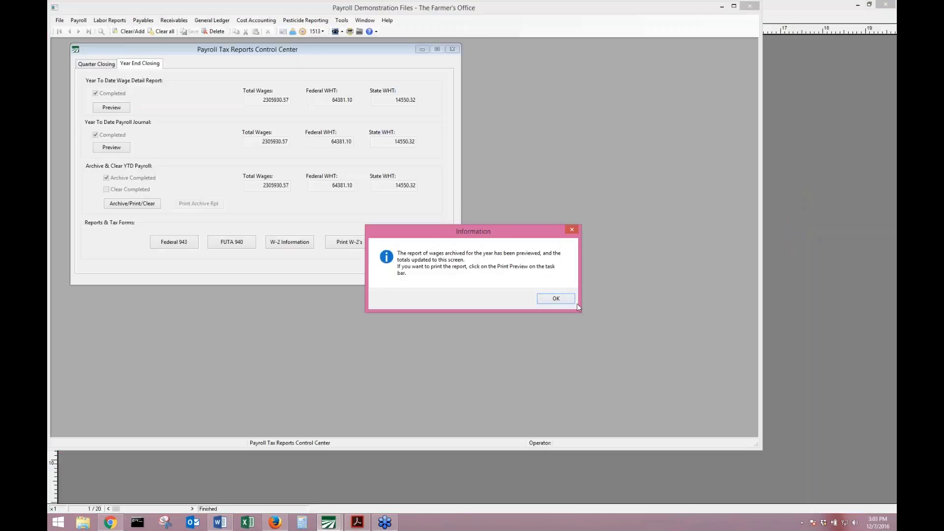
left_click(556, 298)
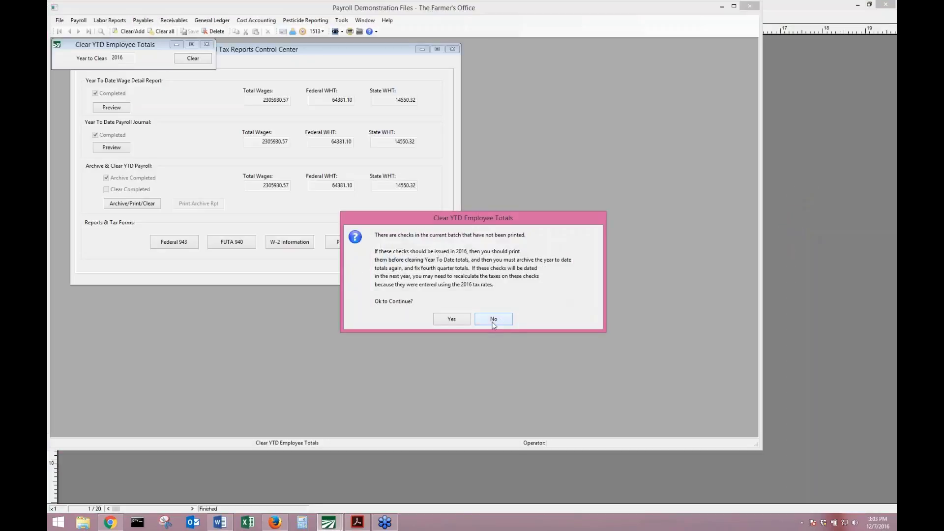
left_click(451, 319)
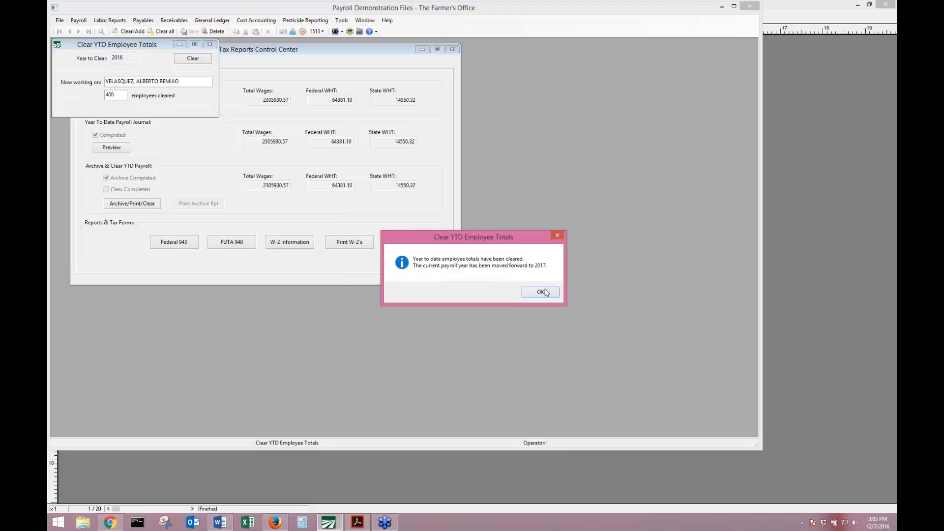
left_click(541, 292)
left_click(78, 20)
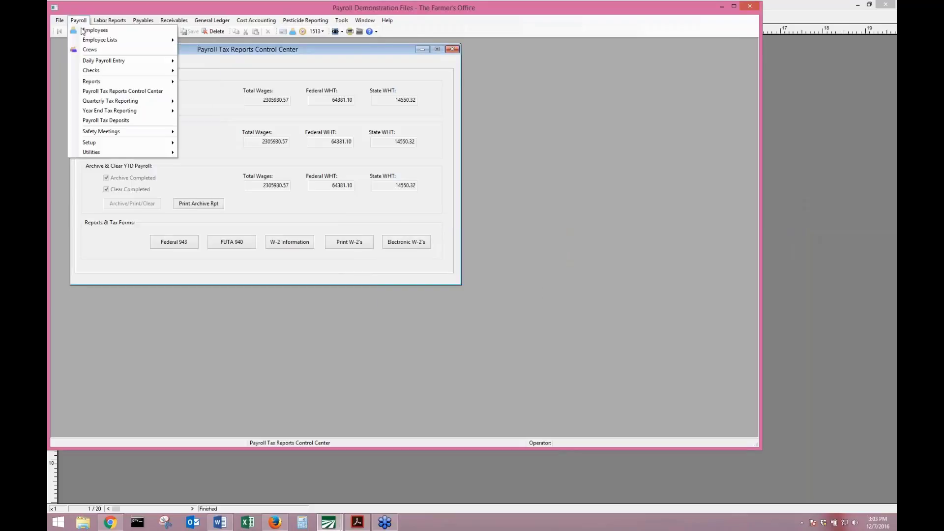
Delete the unprinted batch check, clear the form, and close Batch Payroll Check without printing.
mouse_move(147, 70)
left_click(270, 73)
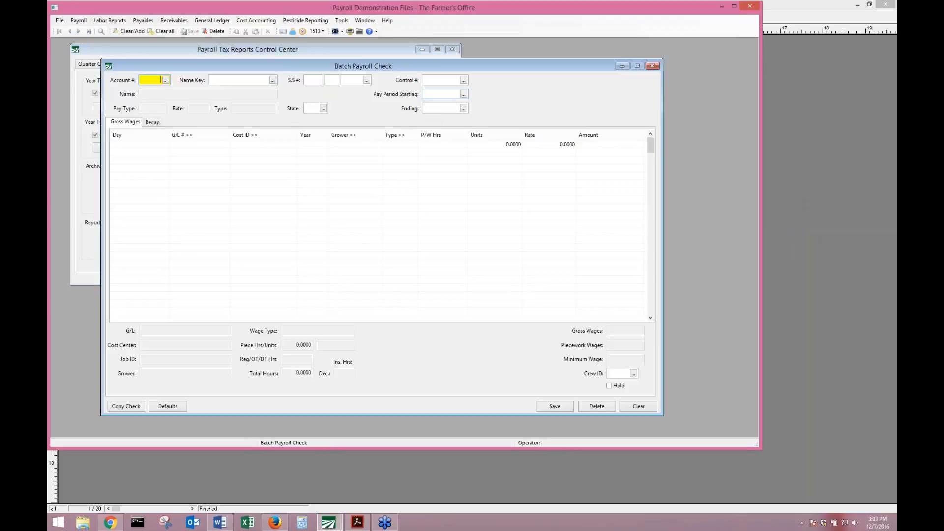
left_click(463, 80)
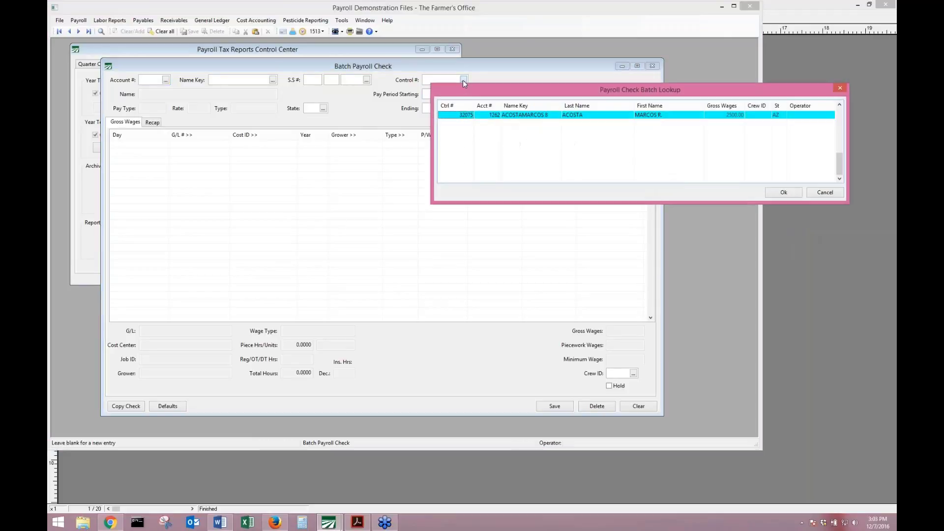
key("Return")
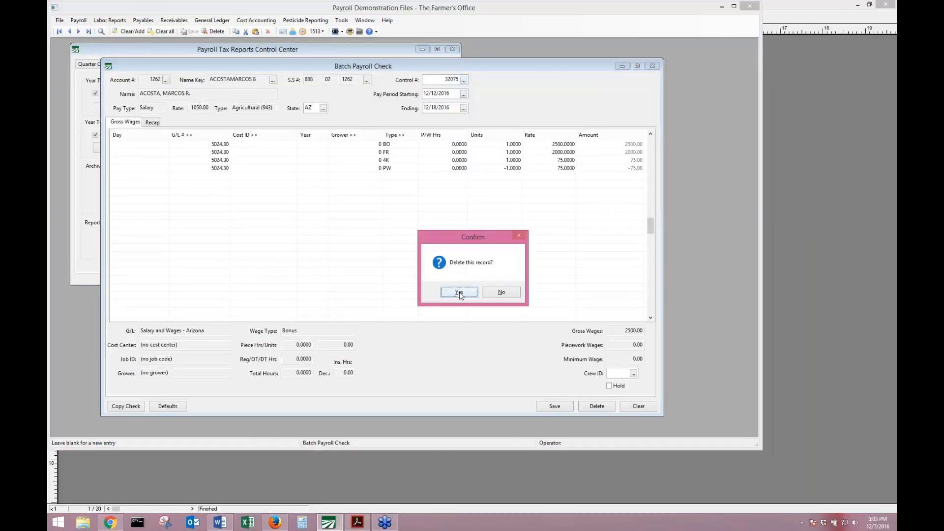
left_click(460, 293)
key("Return")
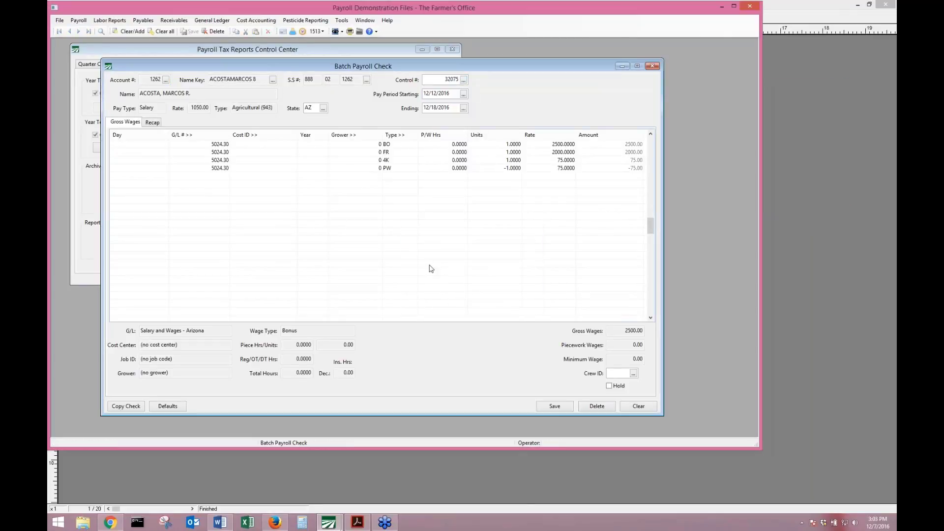
left_click(452, 80)
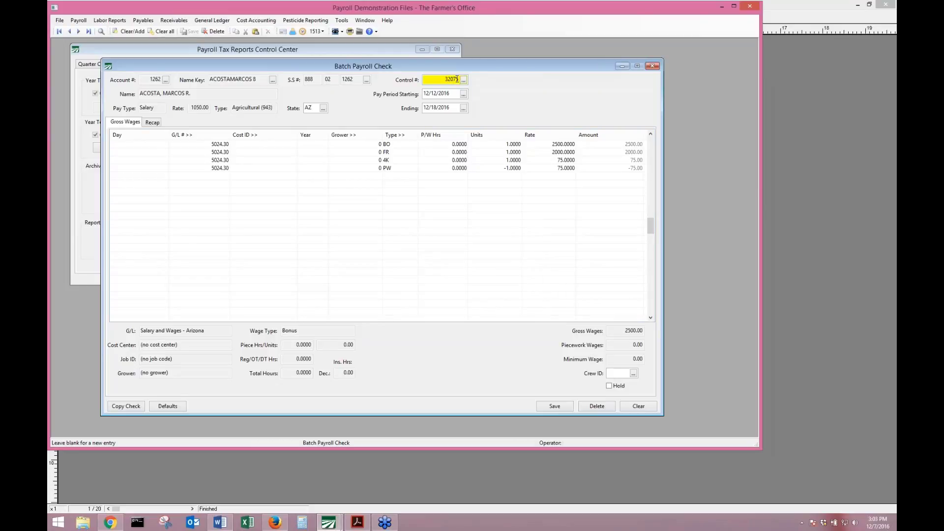
key("BackSpace")
key("BackSpace")
key("BackSpace")
key("BackSpace")
key("BackSpace")
key("Tab")
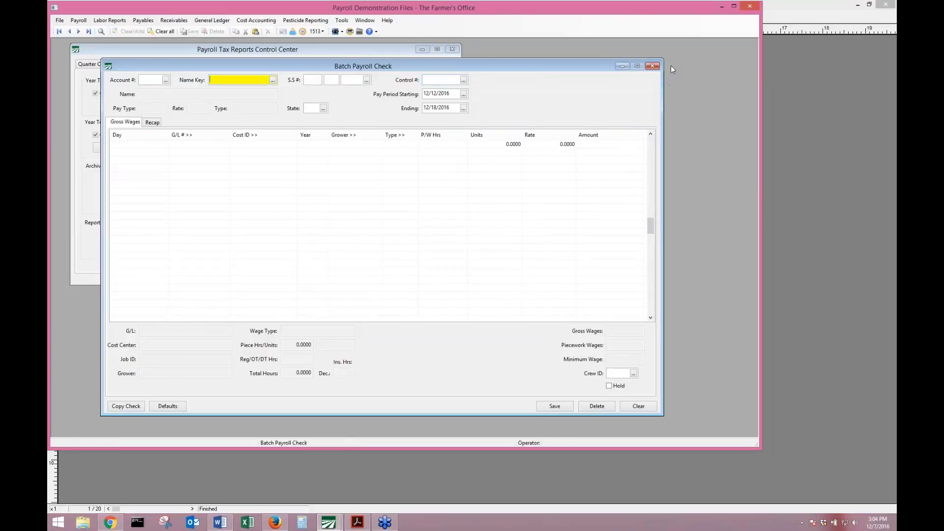
left_click(652, 66)
left_click(292, 167)
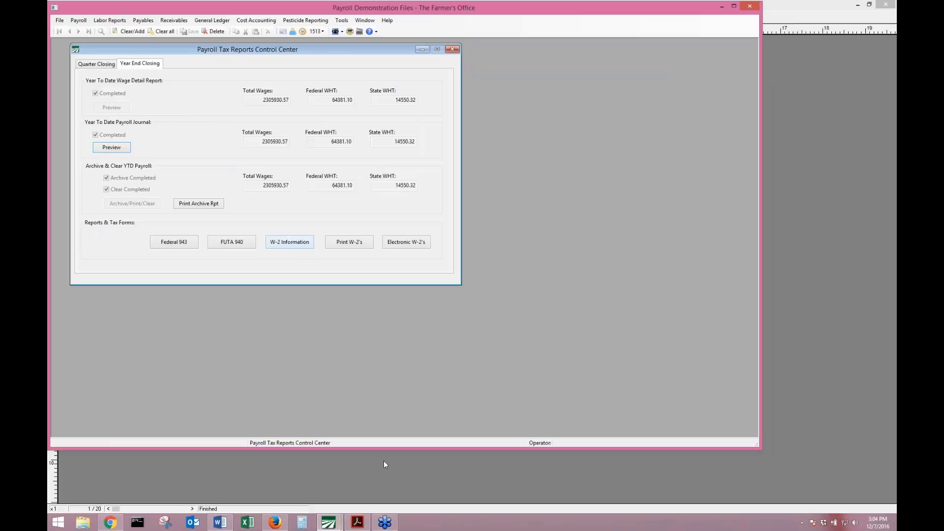
Scroll the training manual from page 30 to the Archive Error Report on page 33 and move it right.
left_click(366, 523)
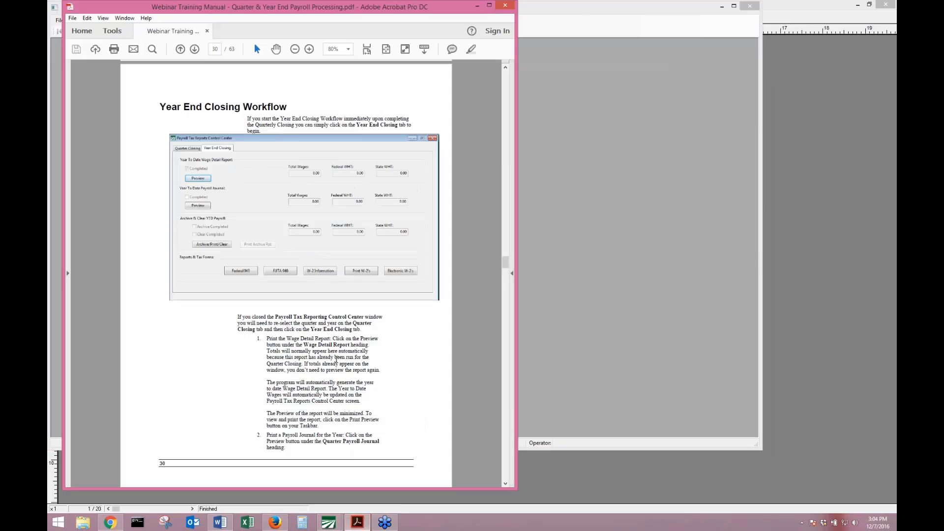
scroll(335, 361, "down", 10)
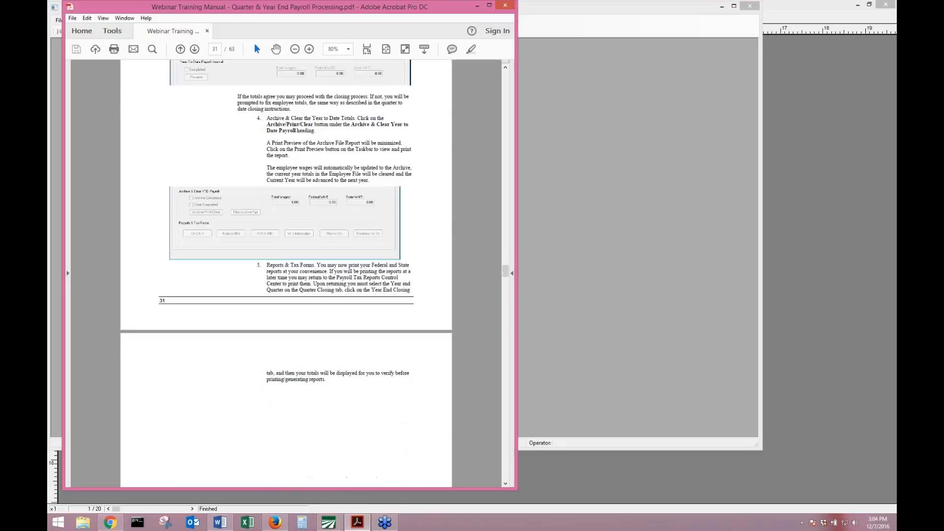
scroll(336, 357, "down", 10)
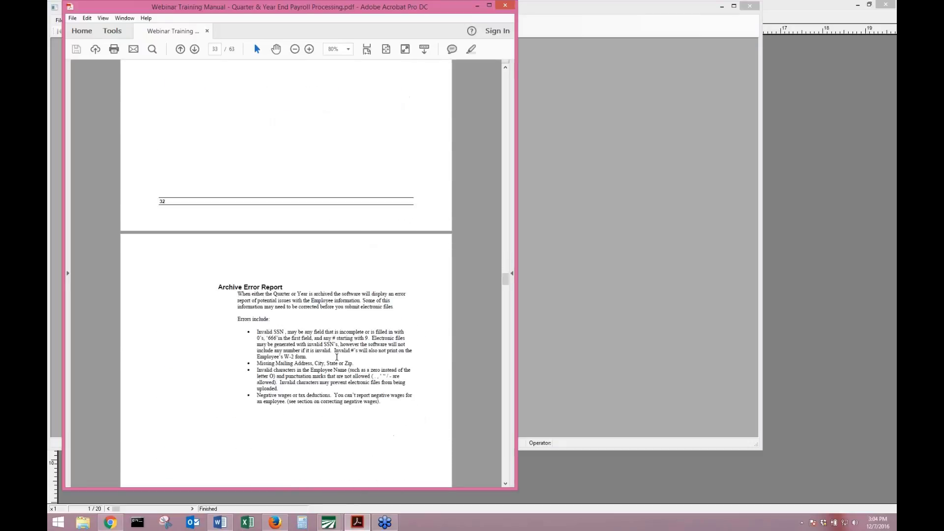
scroll(337, 357, "down", 5)
left_click(671, 255)
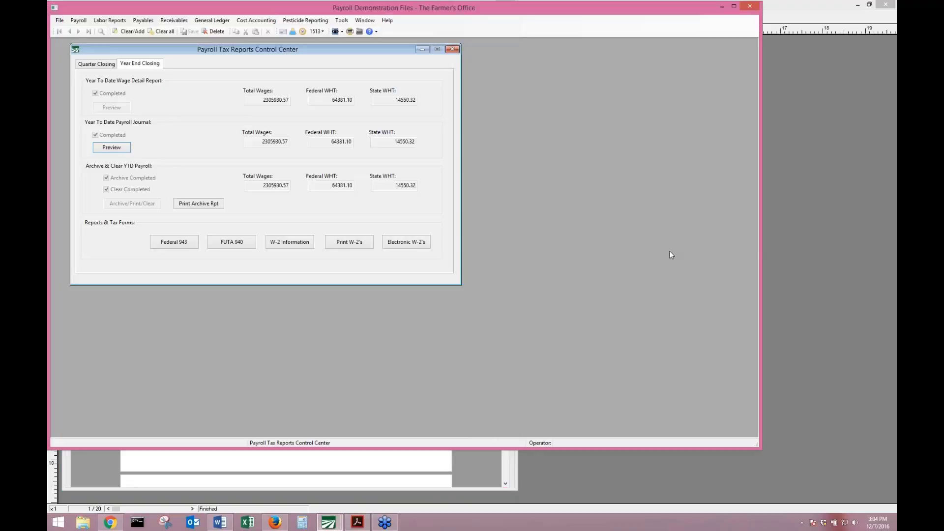
left_click(164, 453)
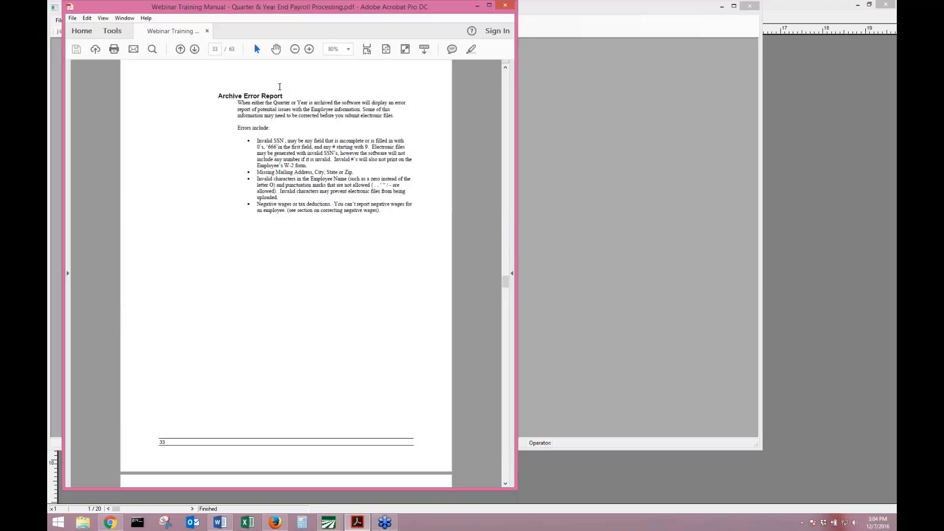
left_click_drag(310, 7, 359, 7)
left_click(66, 428)
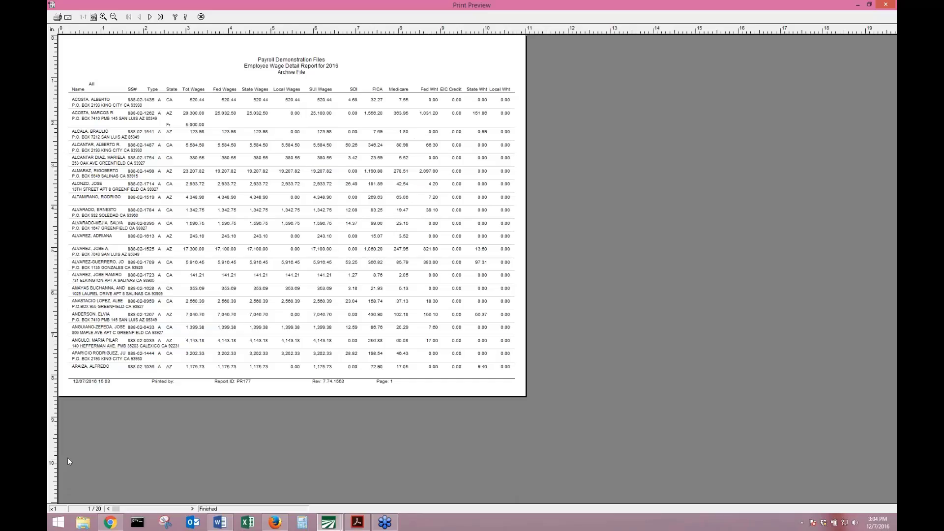
Close the archived 2016 Employee Wage Detail Report print preview.
left_click(201, 17)
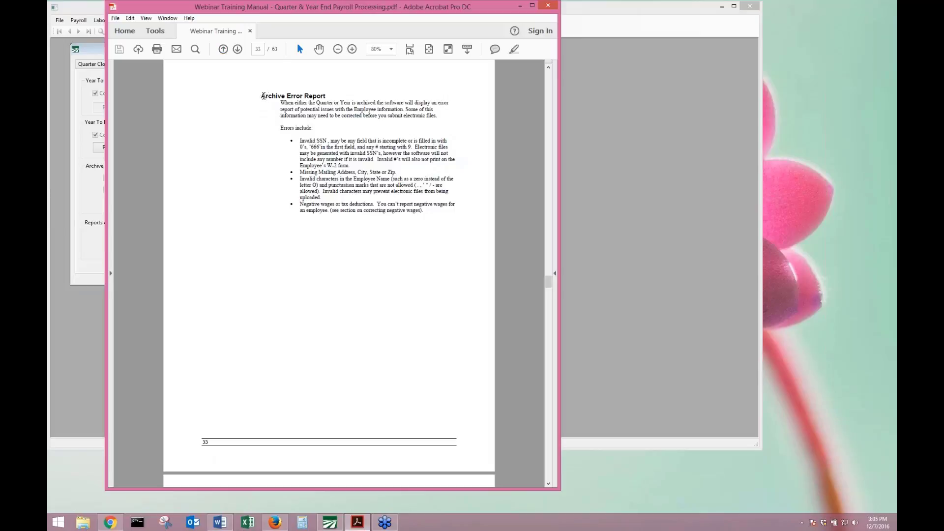
double_click(263, 96)
left_click(292, 113)
left_click_drag(259, 96, 439, 227)
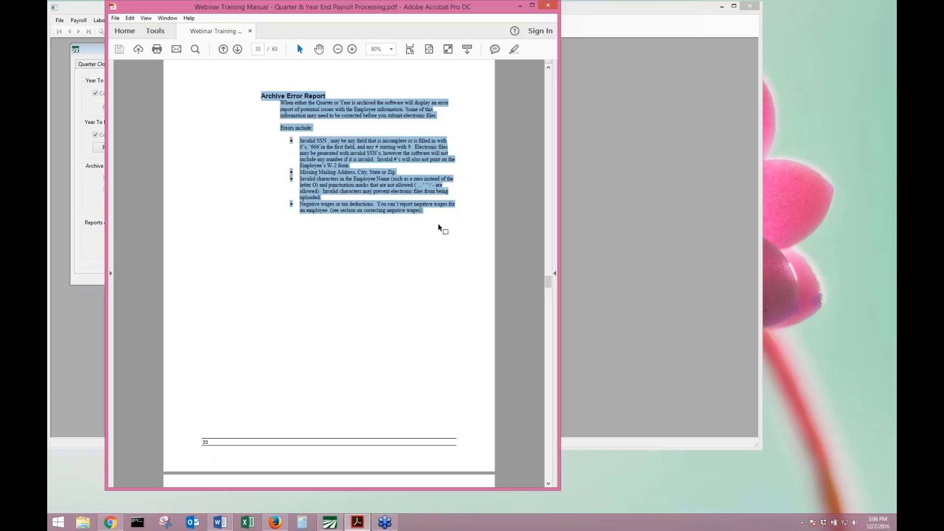
left_click(411, 178)
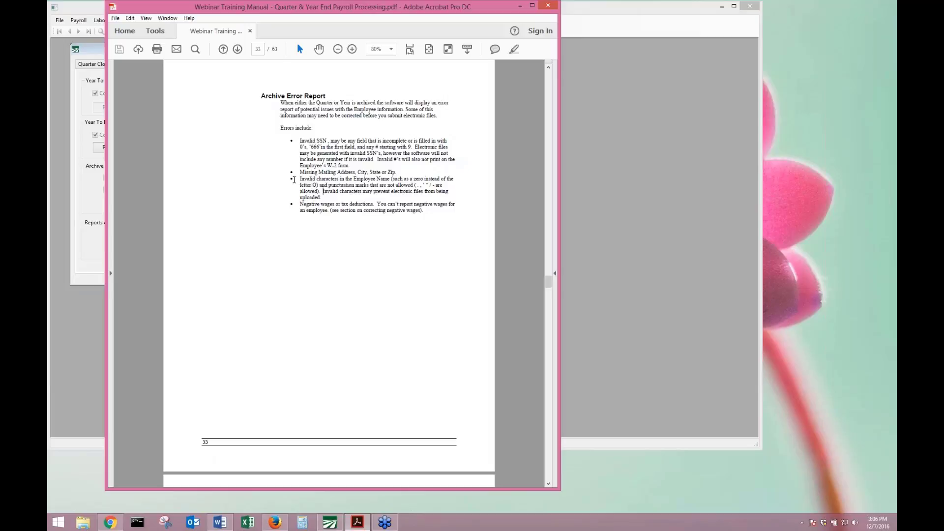
left_click_drag(299, 178, 439, 222)
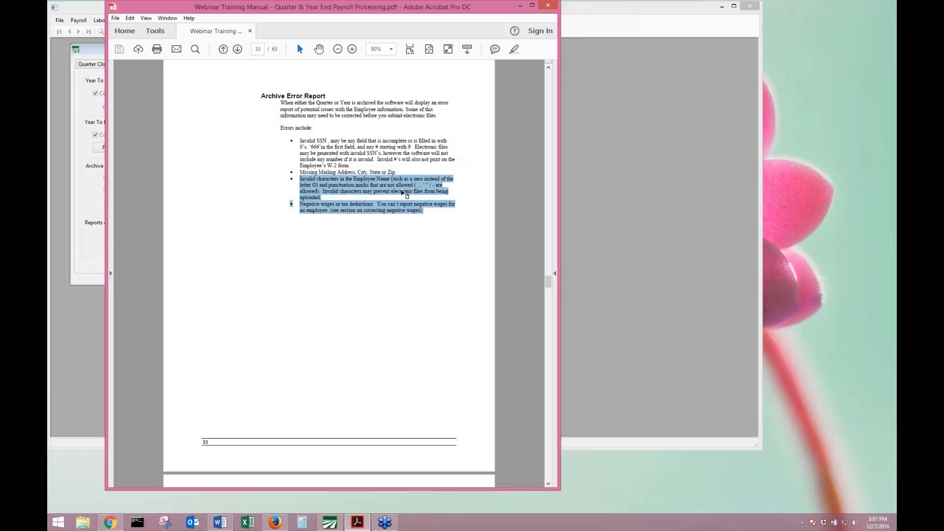
left_click(374, 211)
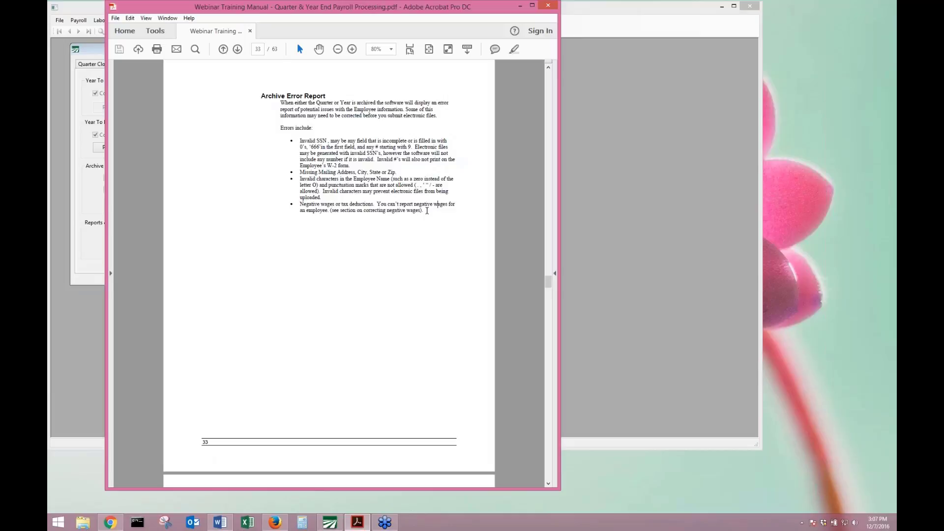
Scroll the manual to page 34, Edit YTD Employee Archive, then return to the payroll program.
scroll(426, 212, "down", 5)
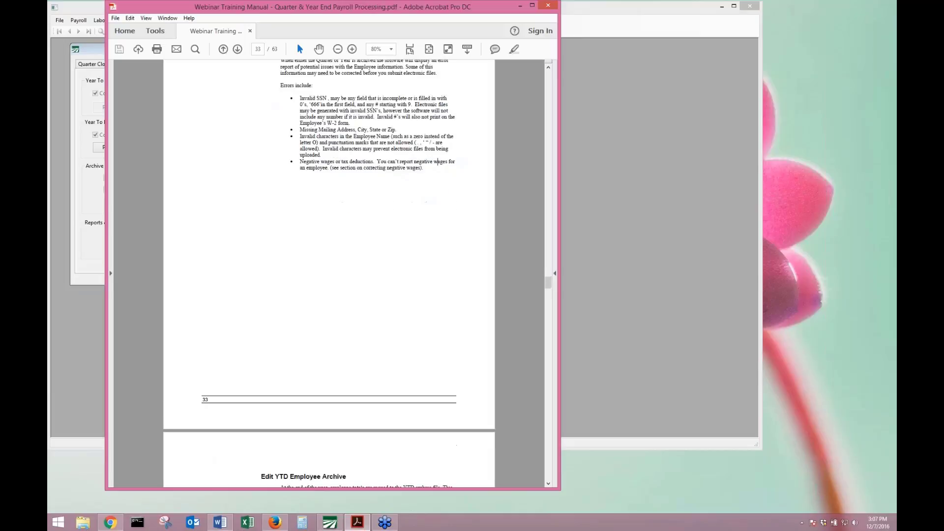
scroll(413, 136, "up", 3)
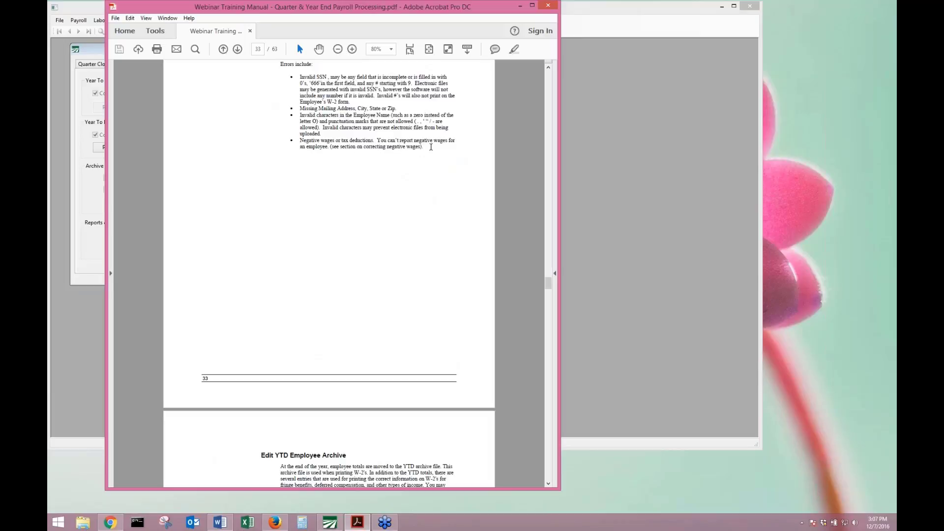
scroll(421, 164, "down", 8)
scroll(329, 275, "down", 3)
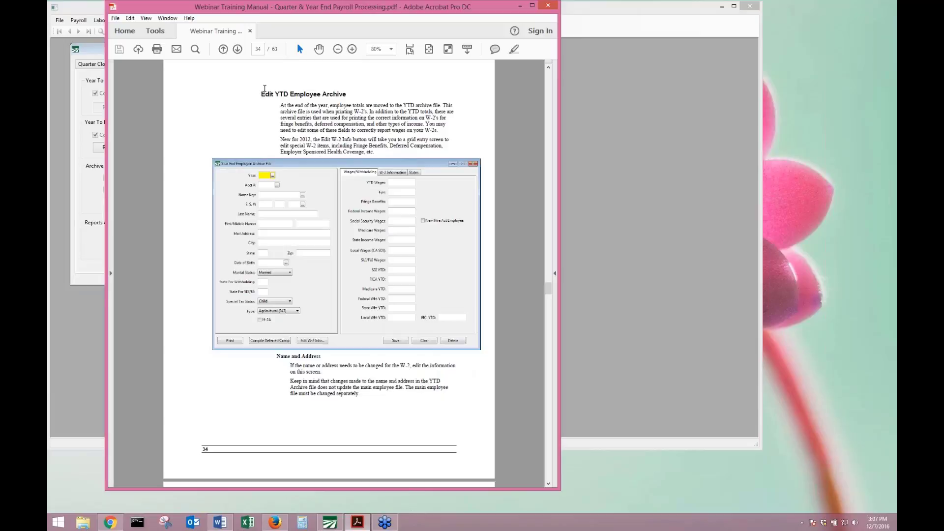
scroll(266, 89, "down", 1)
scroll(329, 273, "down", 4)
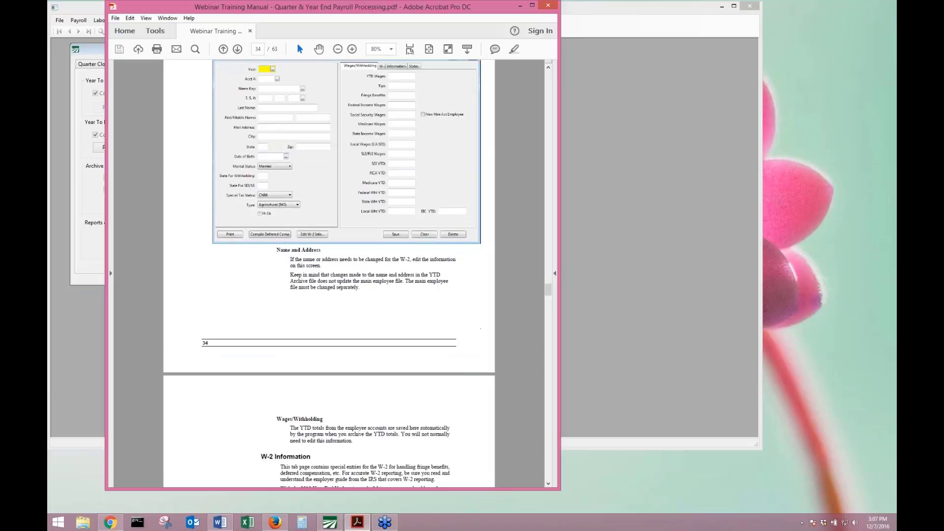
scroll(329, 273, "up", 3)
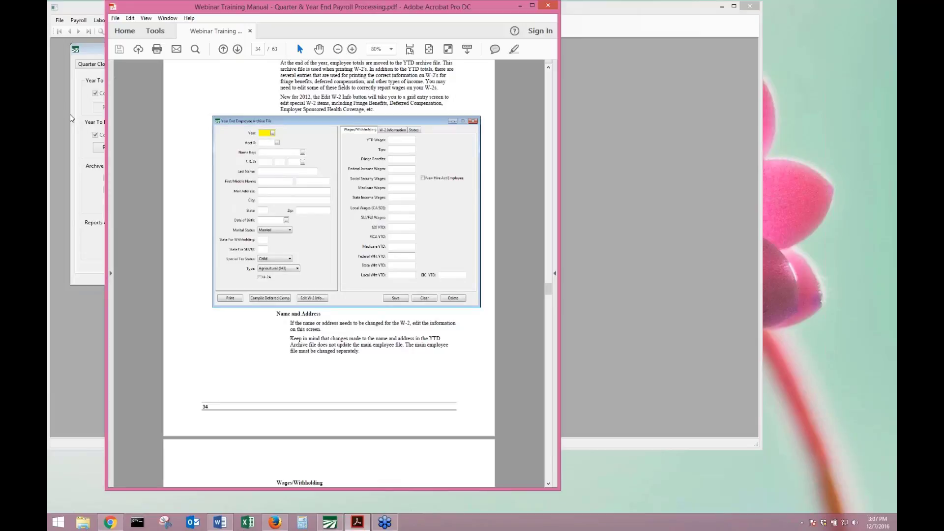
left_click(90, 126)
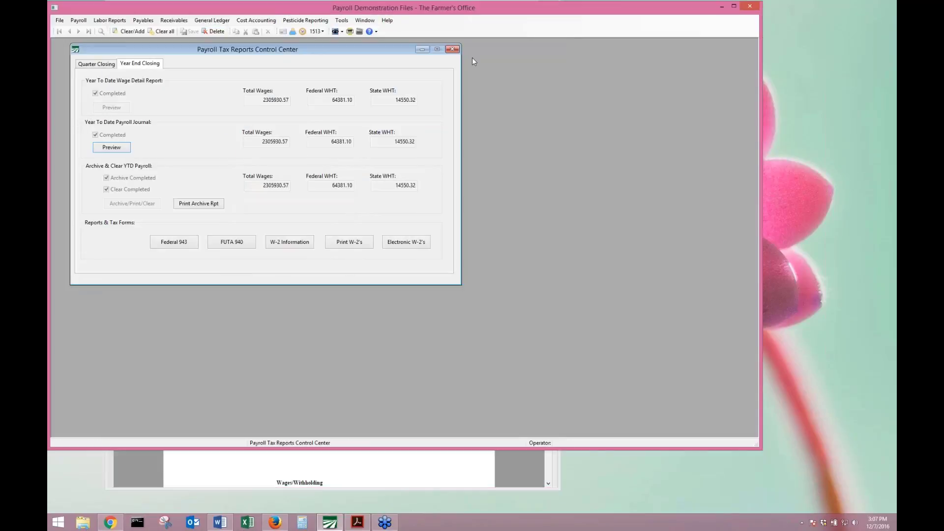
Reopen the Payroll Tax Reports Control Center for tax year 2016, quarter 3.
left_click(452, 49)
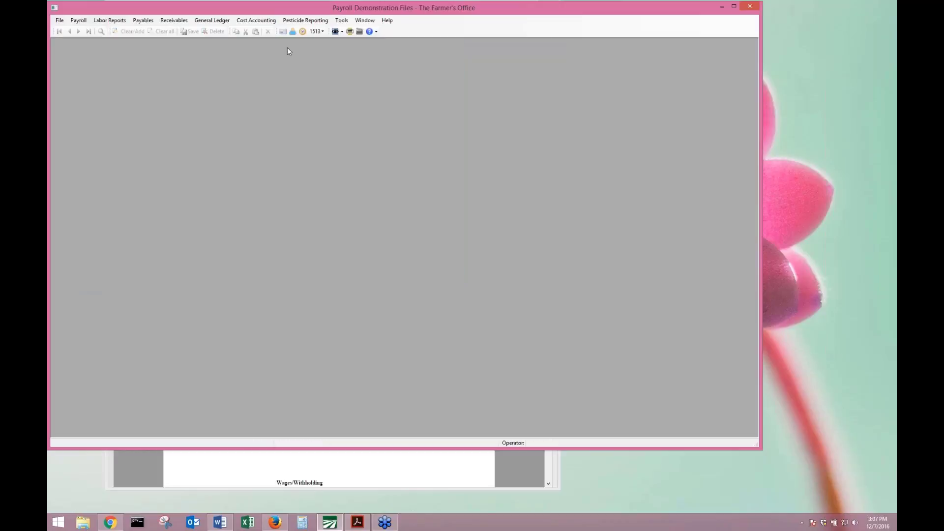
left_click(79, 20)
left_click(123, 89)
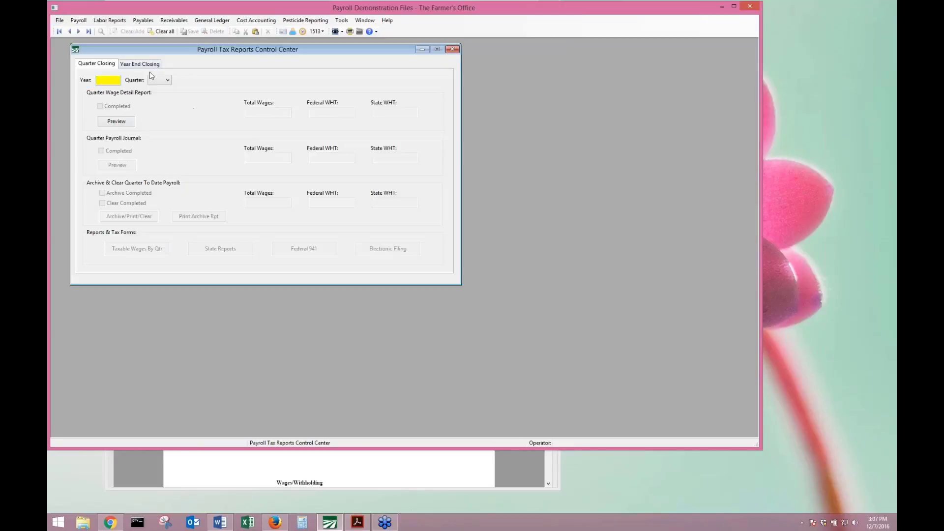
type("2016")
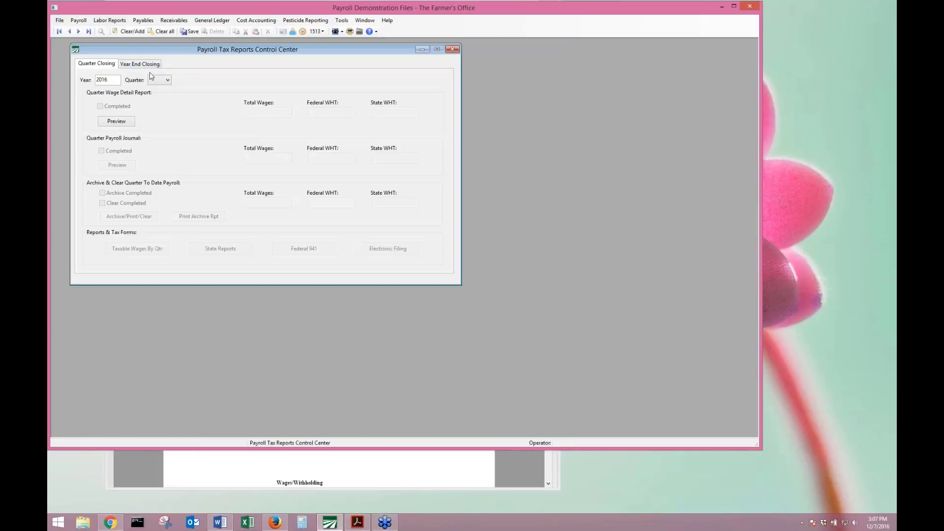
key("Tab")
key("3")
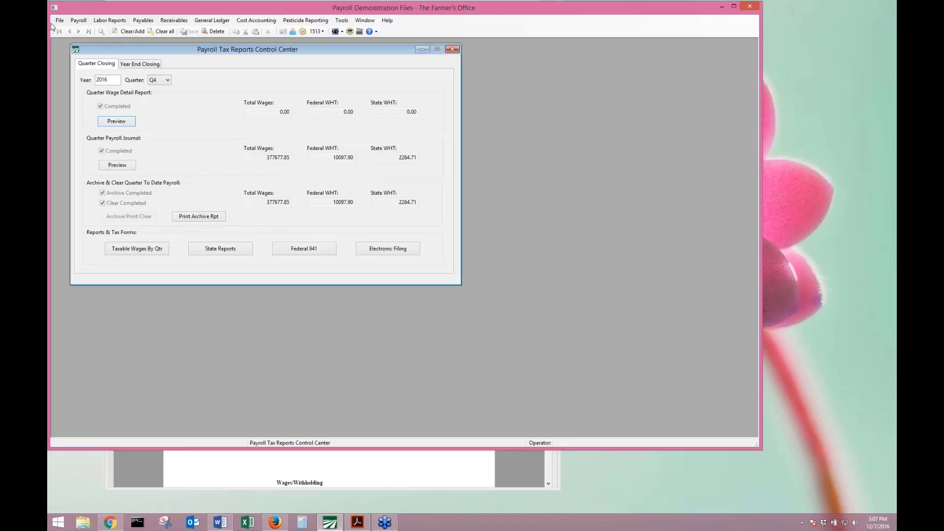
Switch to the Year End Closing tab and bring up the Year End Tax Reporting options.
left_click(137, 65)
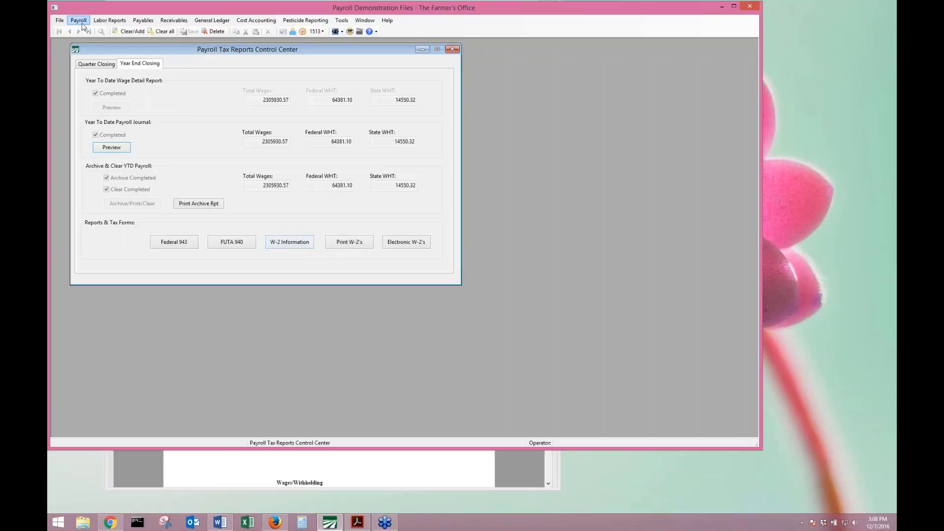
left_click(78, 21)
mouse_move(82, 112)
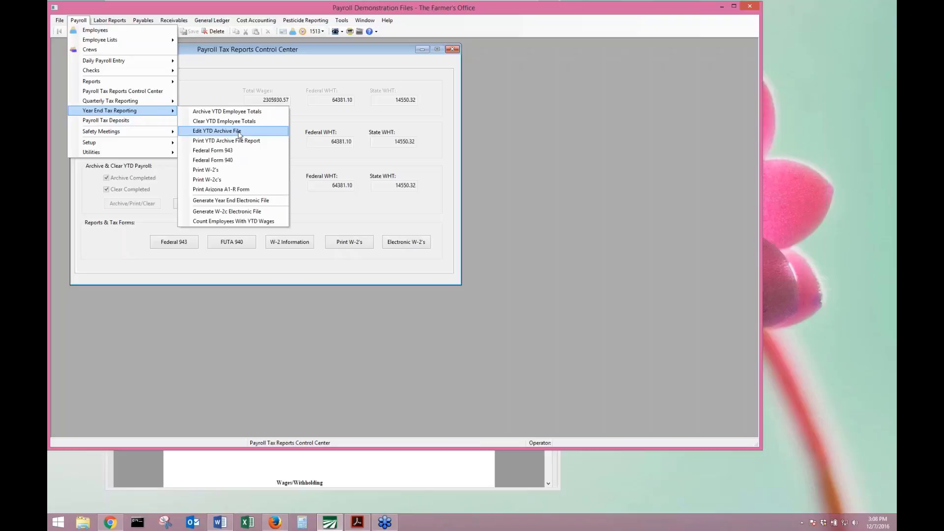
In Edit YTD Archive File, look up year 2016 and the employee's account number to load their 20300.00 YTD wages record.
left_click(239, 134)
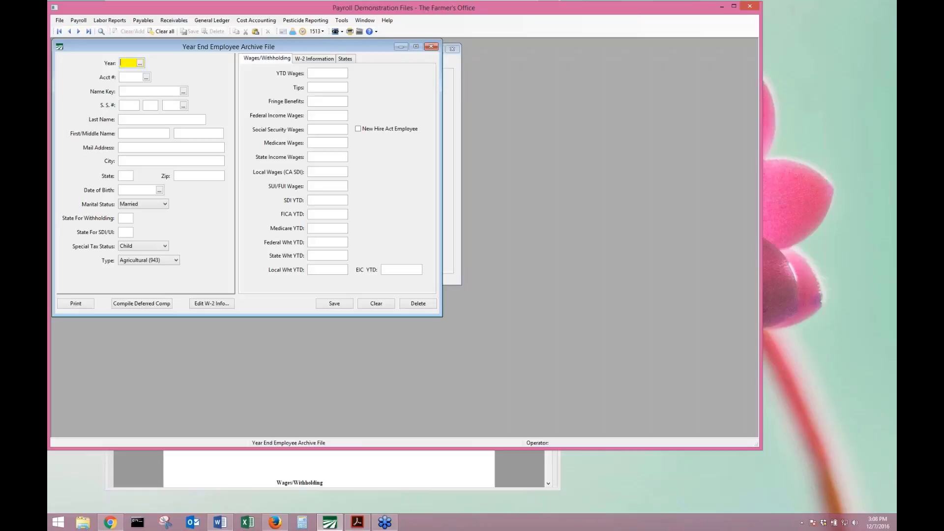
key("Return")
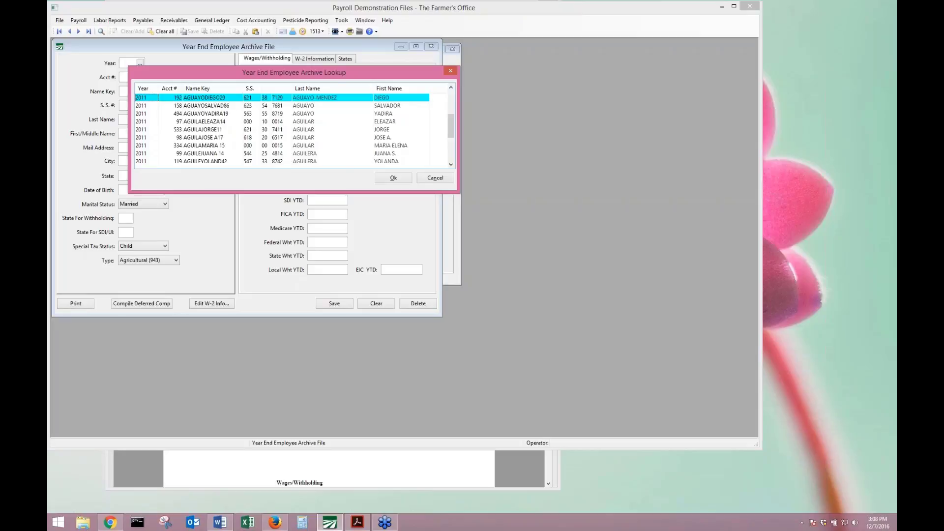
type("2016")
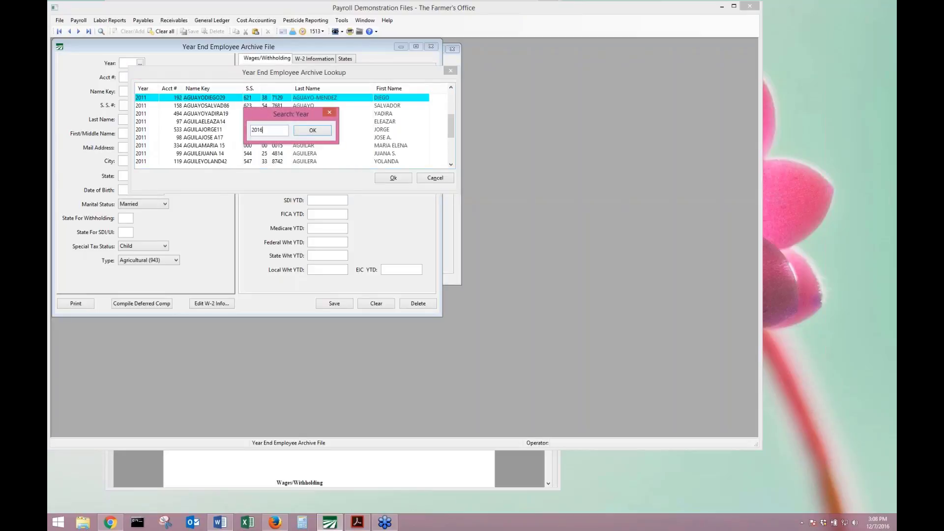
key("Return")
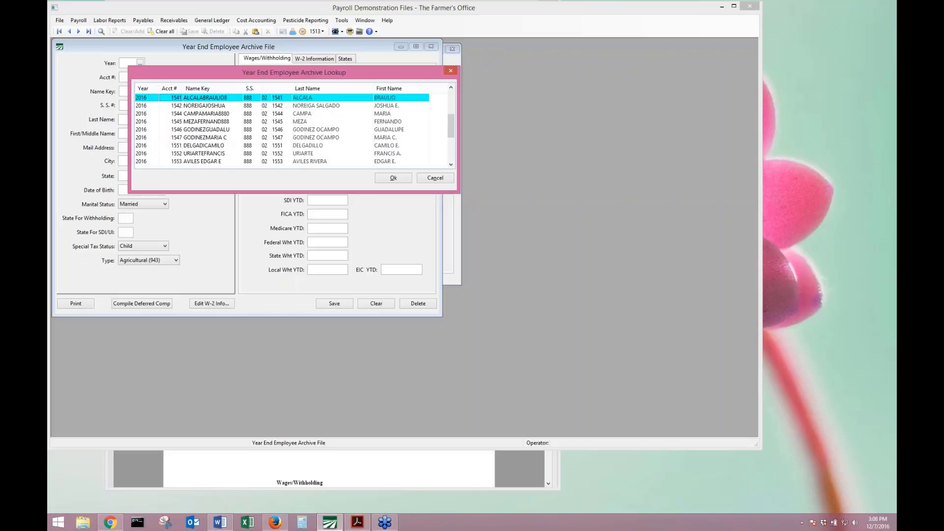
type("122")
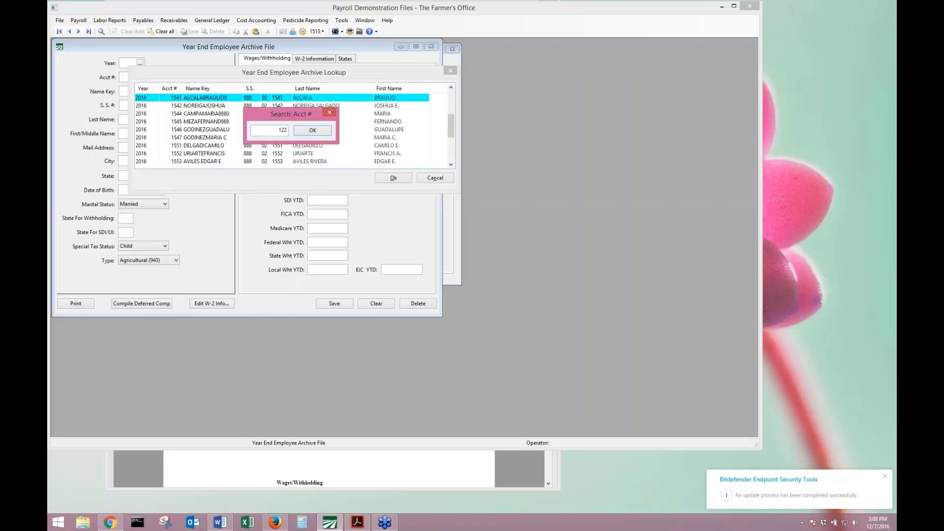
key("BackSpace")
type("62")
key("Return")
key("Return")
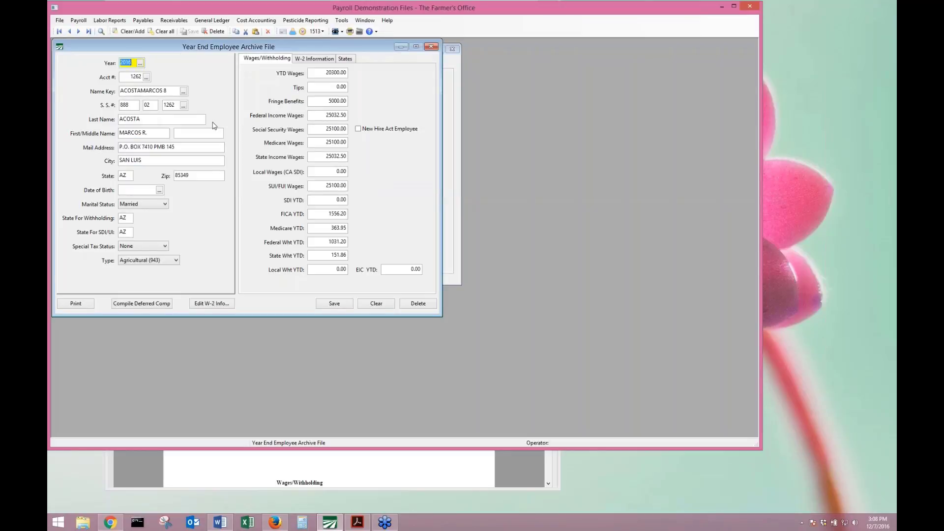
left_click(317, 76)
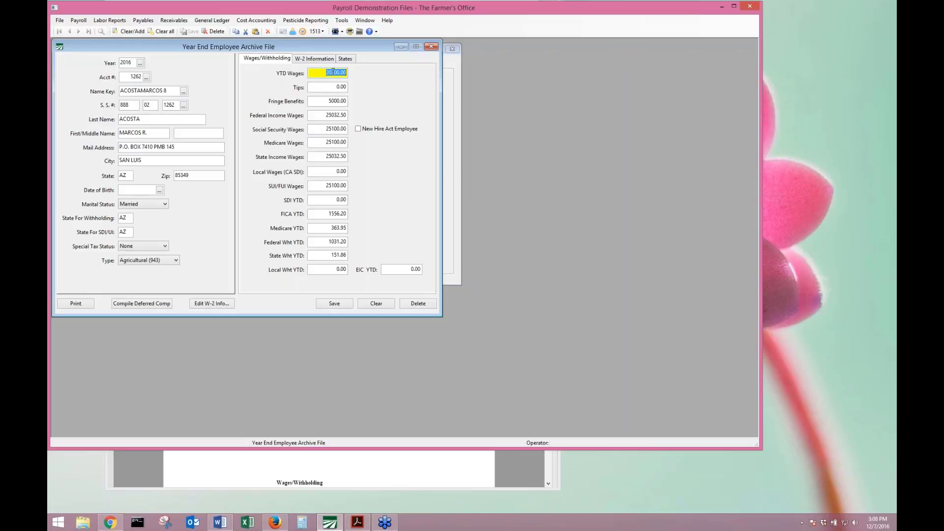
Change a YTD Wages digit to 8 and review the Federal Income Wages amount.
left_click(334, 72)
key("BackSpace")
type("8")
double_click(323, 116)
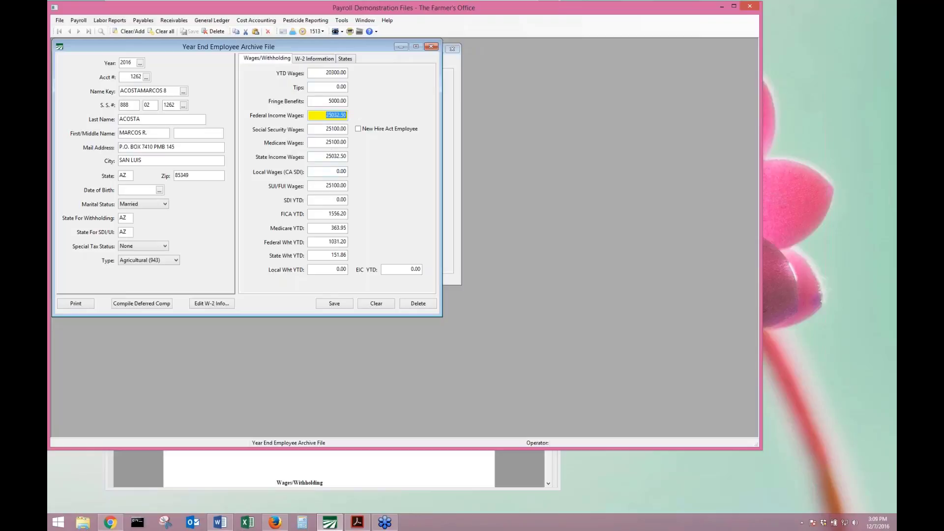
Review the W-2 Information tab's 5000.00 Fringe Benefits/Other Income amount.
left_click(314, 59)
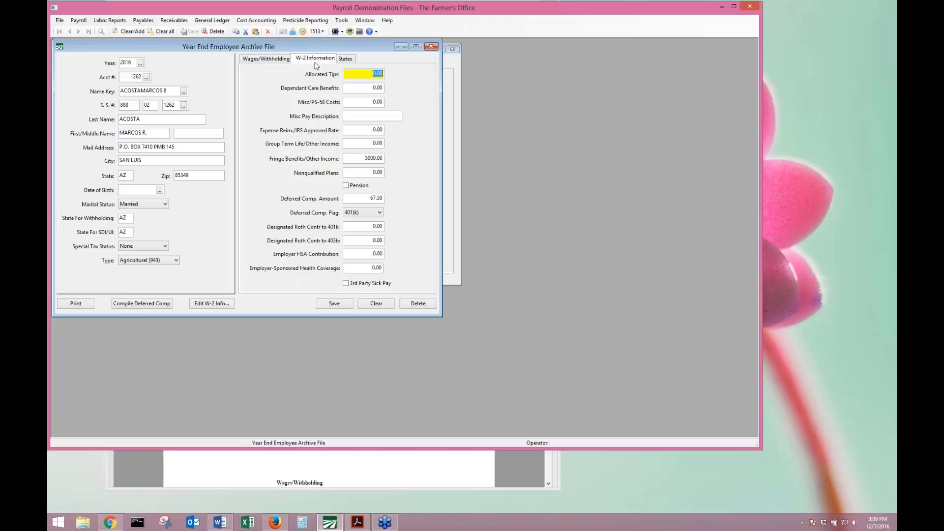
left_click(359, 158)
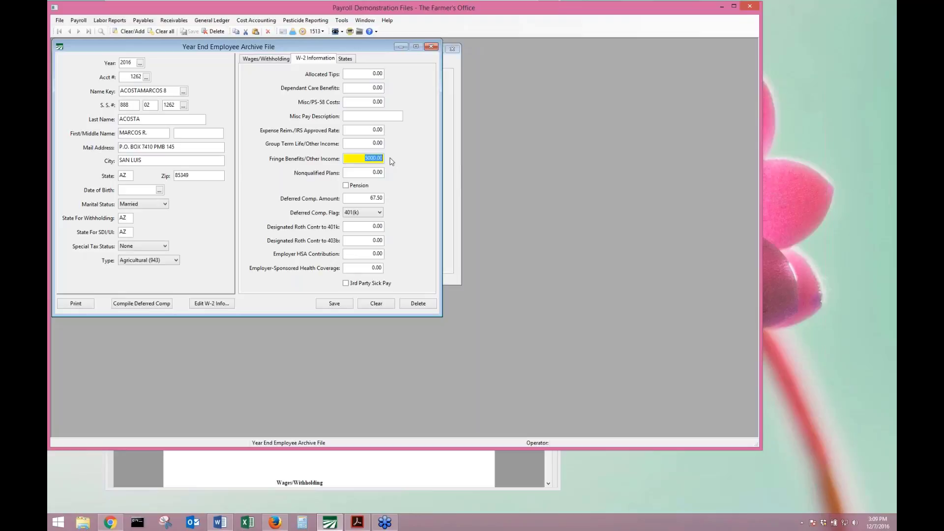
left_click(266, 58)
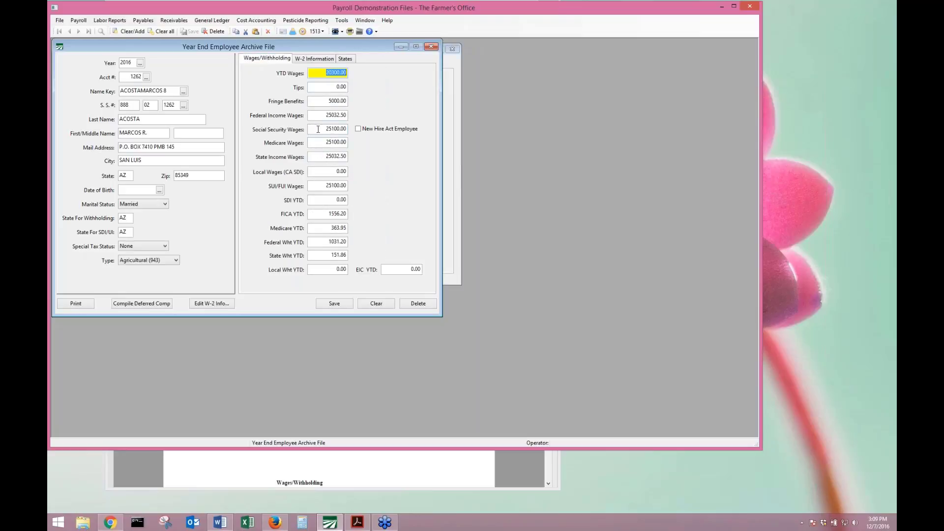
left_click(306, 59)
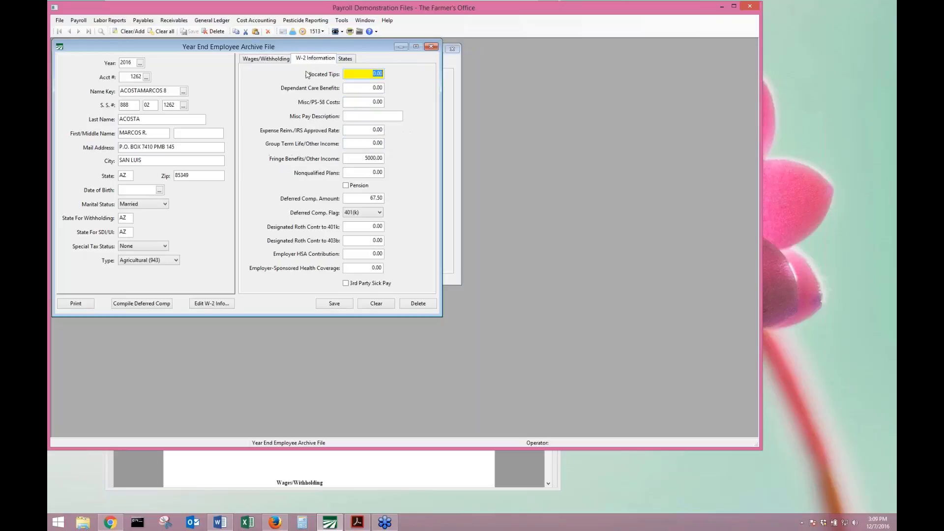
left_click(354, 157)
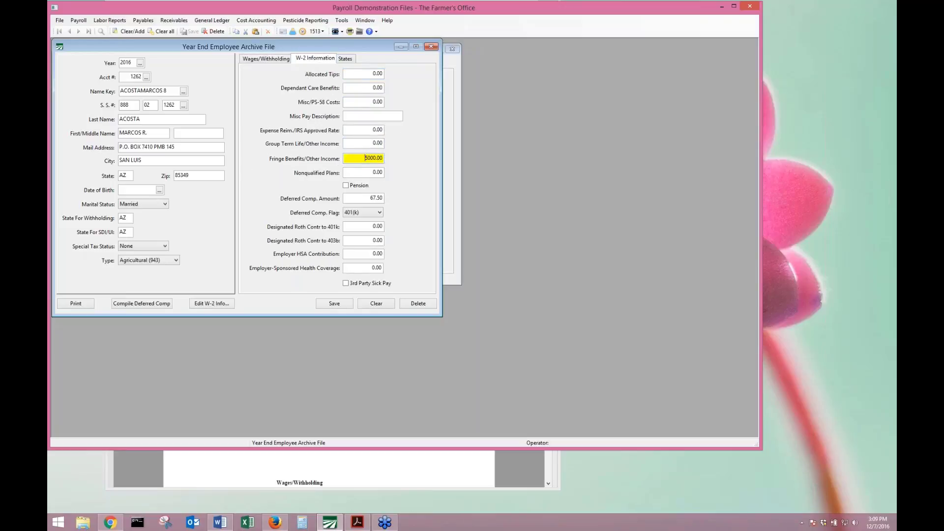
double_click(360, 156)
left_click_drag(350, 157, 389, 160)
left_click(891, 257)
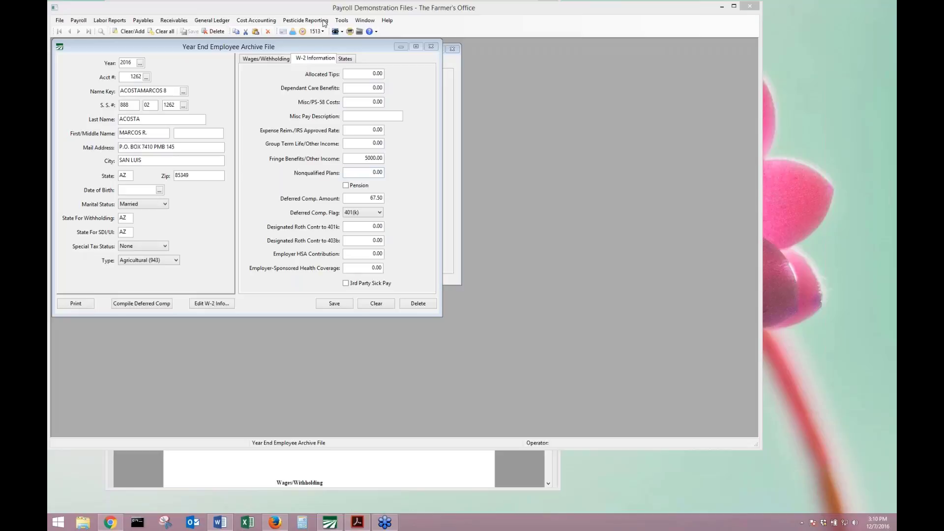
left_click(285, 58)
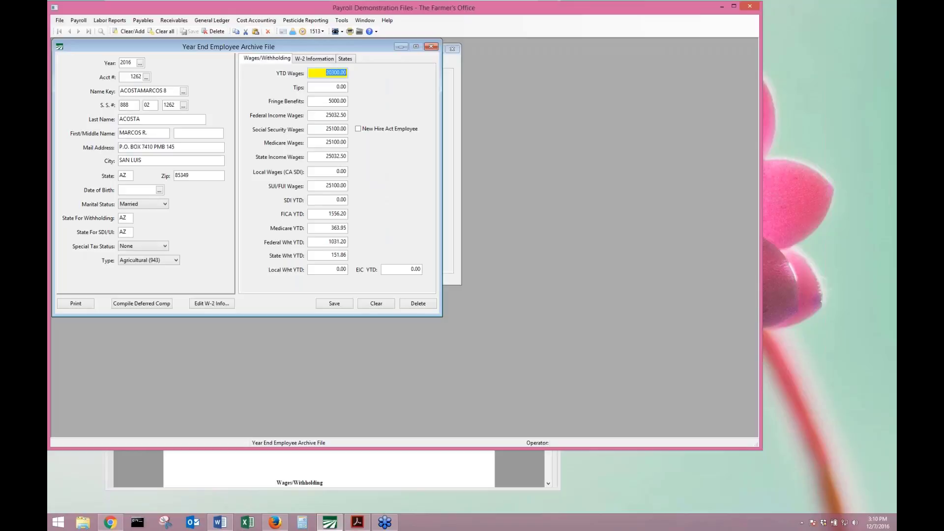
left_click(320, 155)
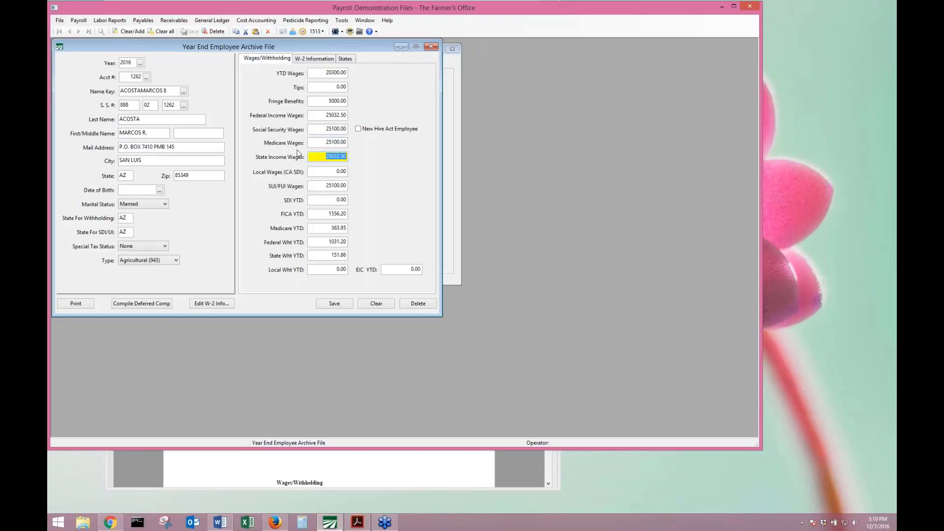
left_click(317, 72)
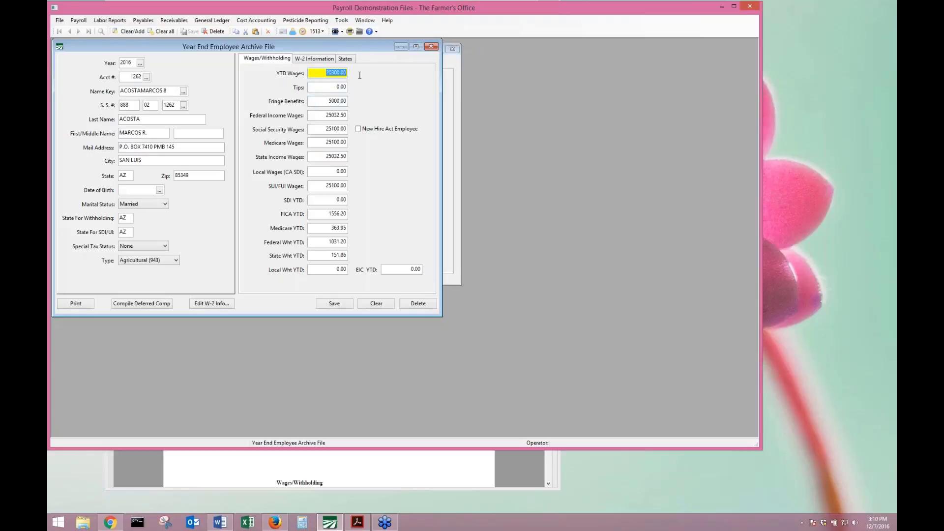
left_click(319, 116)
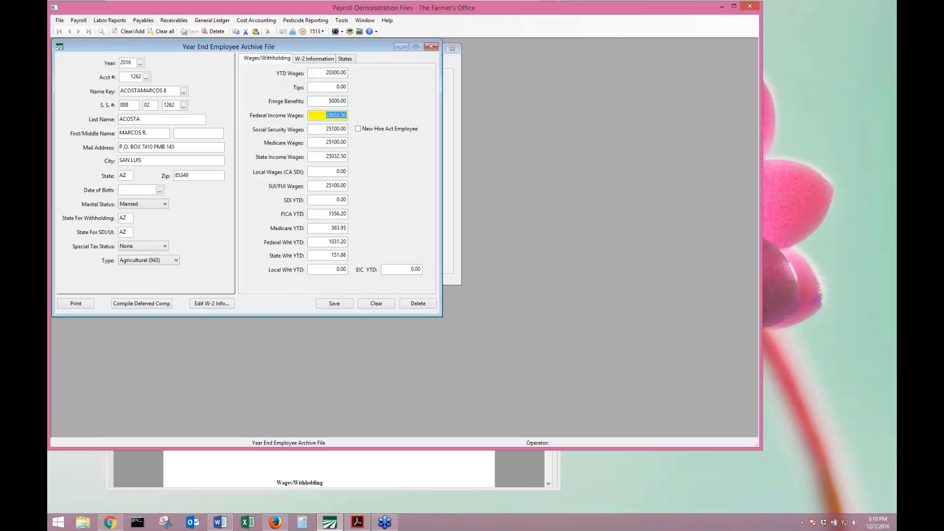
left_click(325, 60)
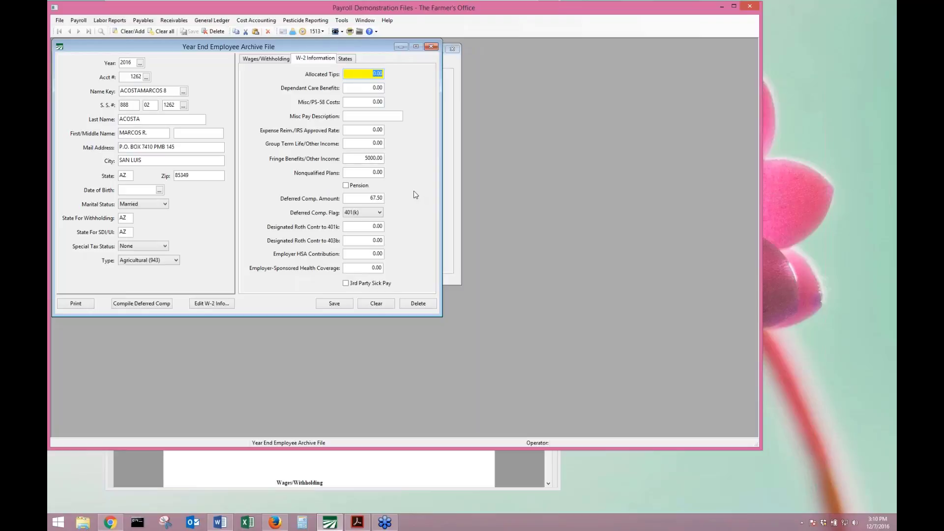
left_click(363, 197)
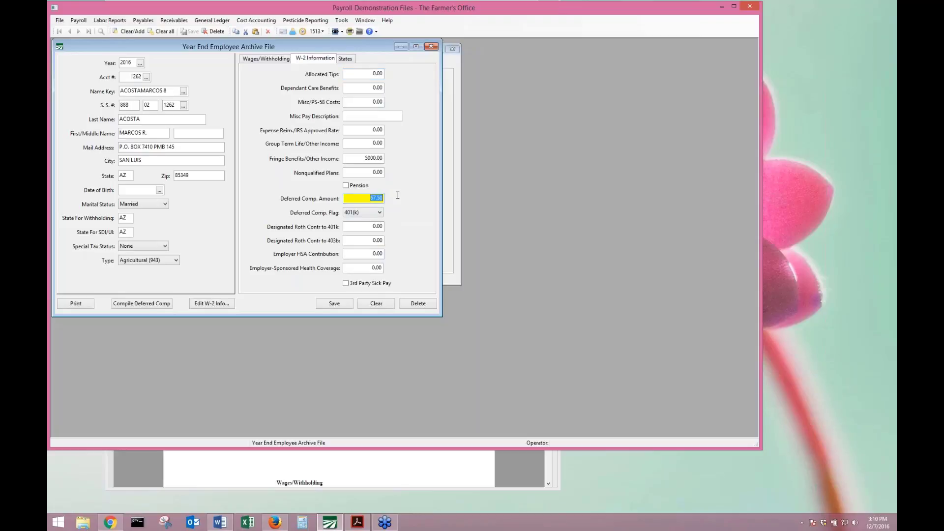
left_click(380, 212)
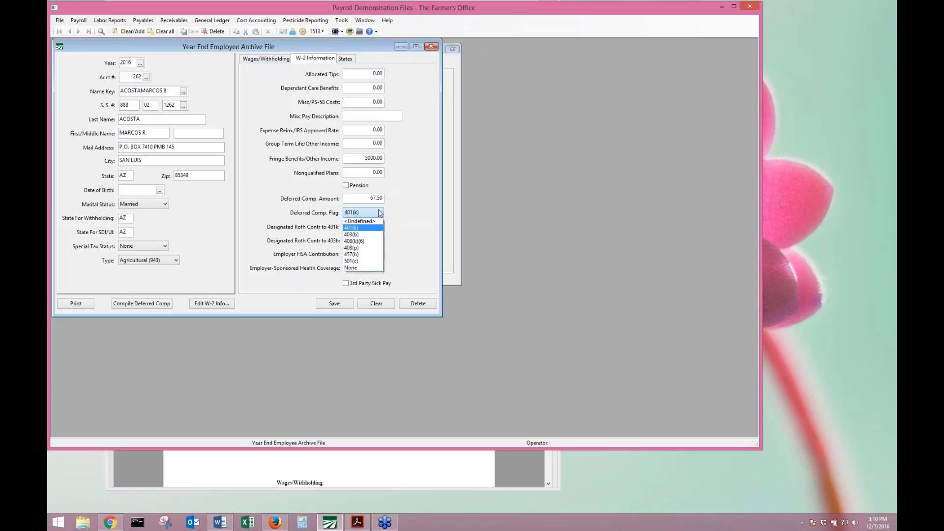
left_click(380, 213)
left_click(370, 198)
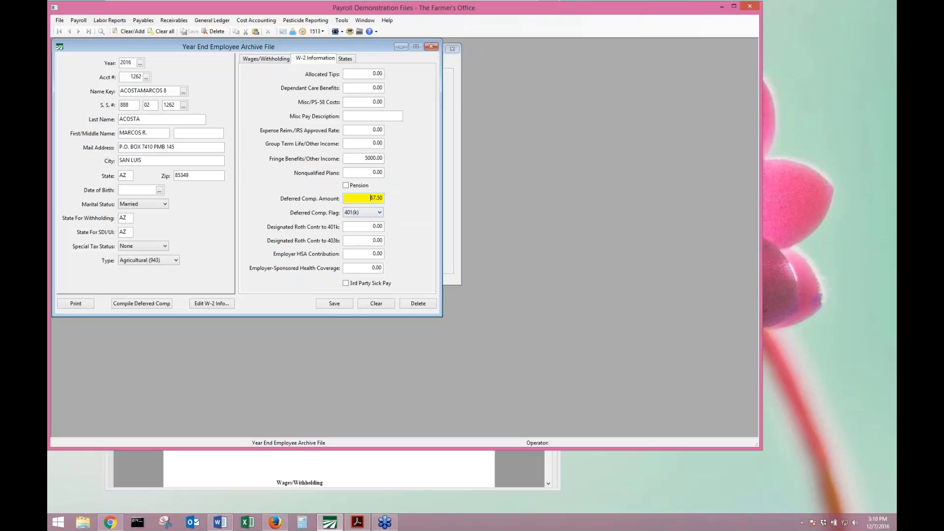
left_click_drag(370, 197, 396, 198)
Open the Edit Additional W-2 Information grid and load tax year 2016.
left_click(205, 309)
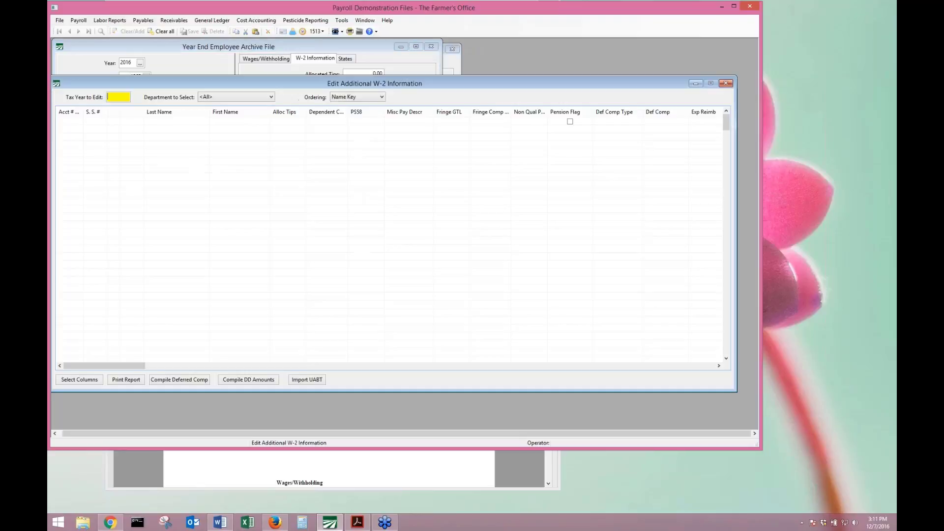
left_click_drag(406, 84, 412, 96)
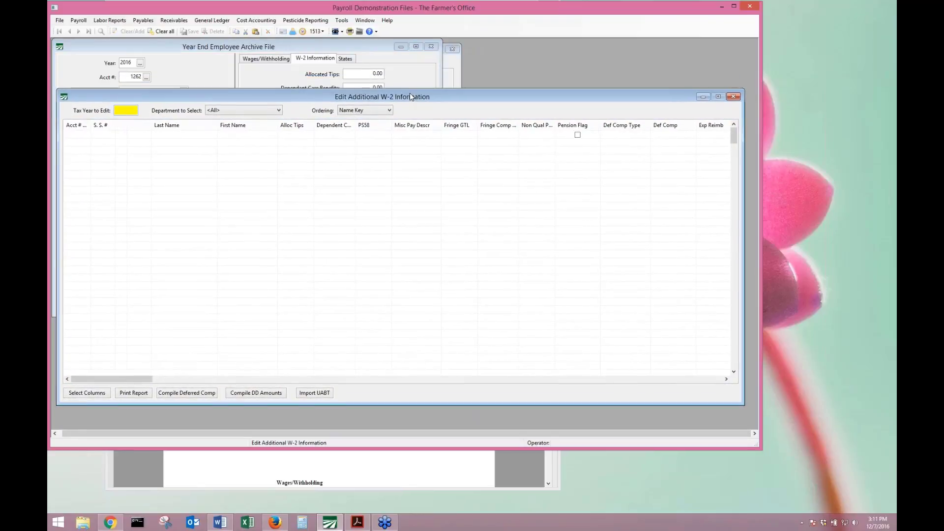
type("2016")
key("Tab")
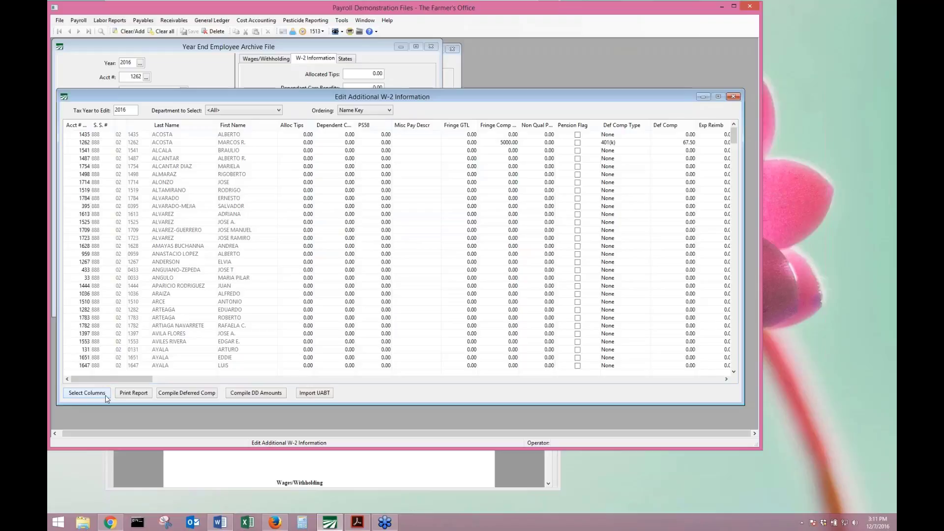
Hide the 3rd Party, Health Cov, HSA, Roth 403B/401K, Non Qual Plans and PS58 columns.
left_click(86, 393)
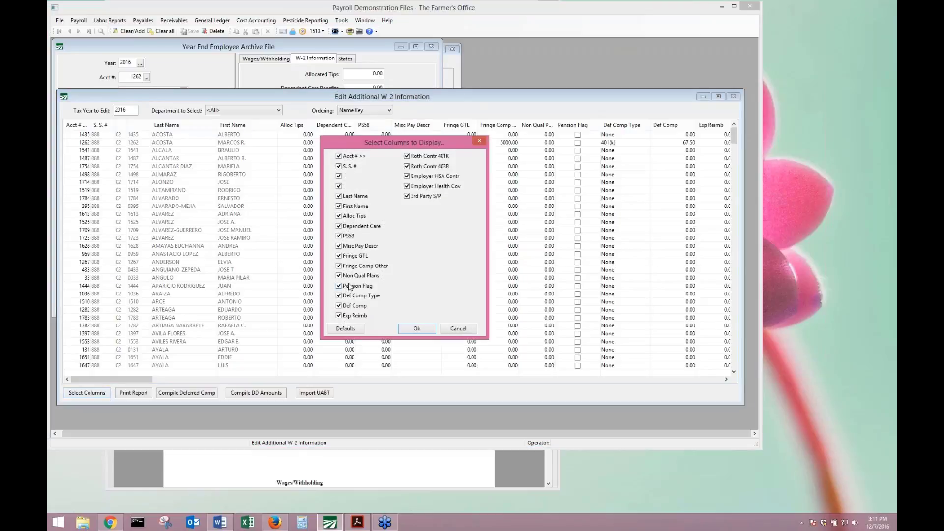
left_click(423, 198)
left_click(430, 186)
left_click(432, 176)
left_click(432, 166)
left_click(432, 156)
left_click(361, 275)
left_click(348, 236)
left_click(348, 238)
left_click(419, 328)
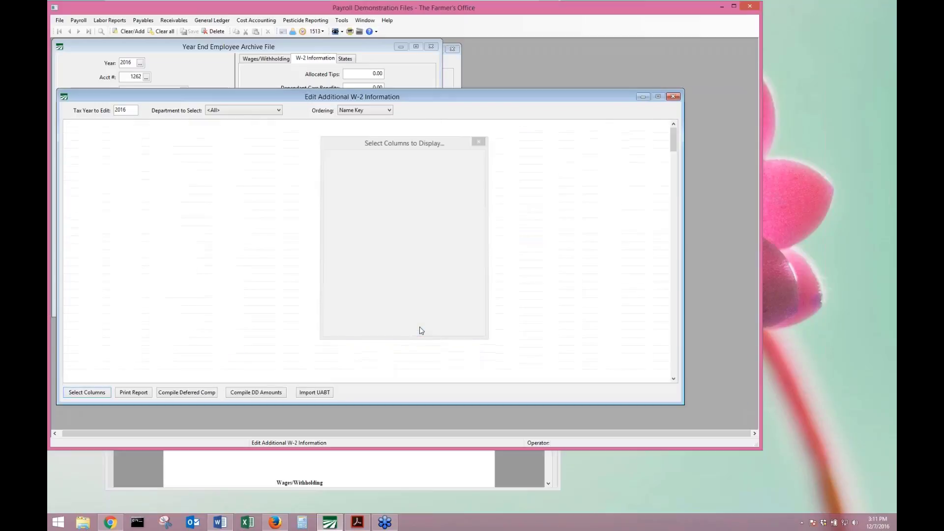
left_click_drag(683, 274, 758, 274)
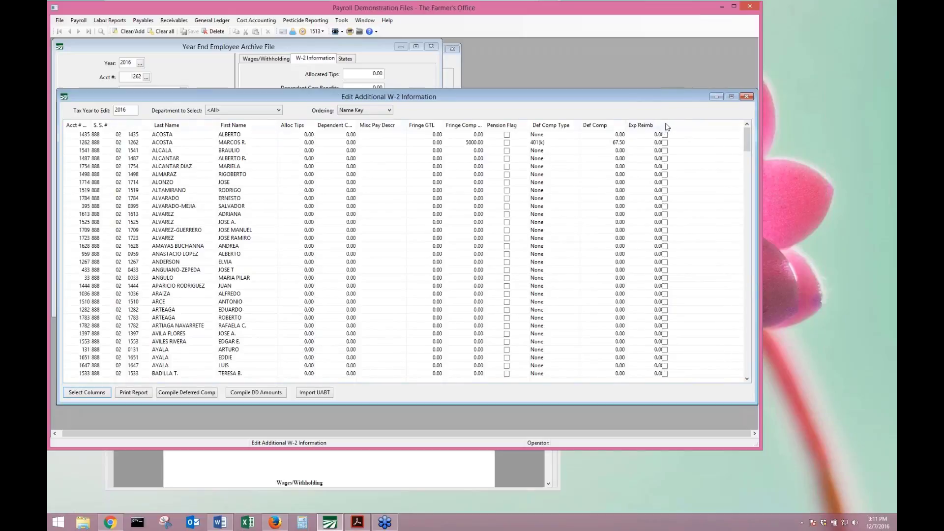
left_click(466, 152)
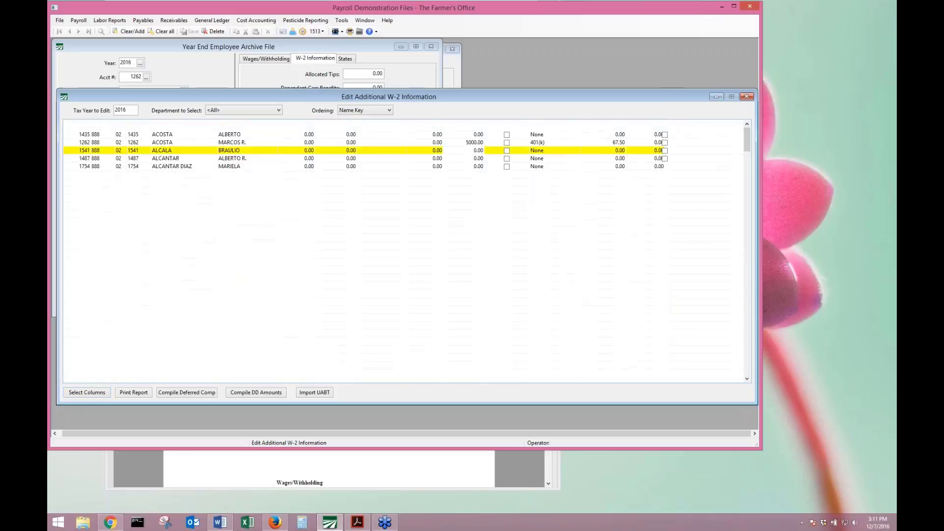
left_click(509, 143)
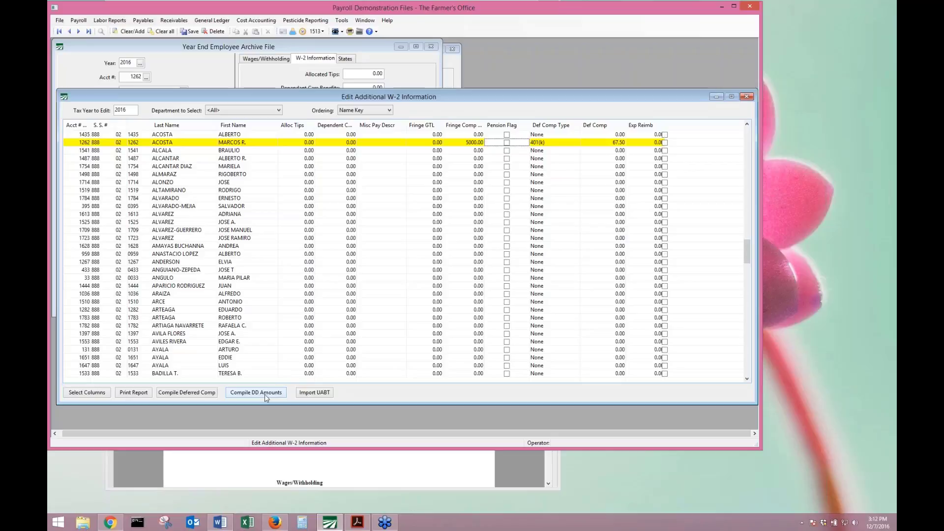
Compile DD amounts, preview both report pages, and approve the health coverage update.
left_click(264, 395)
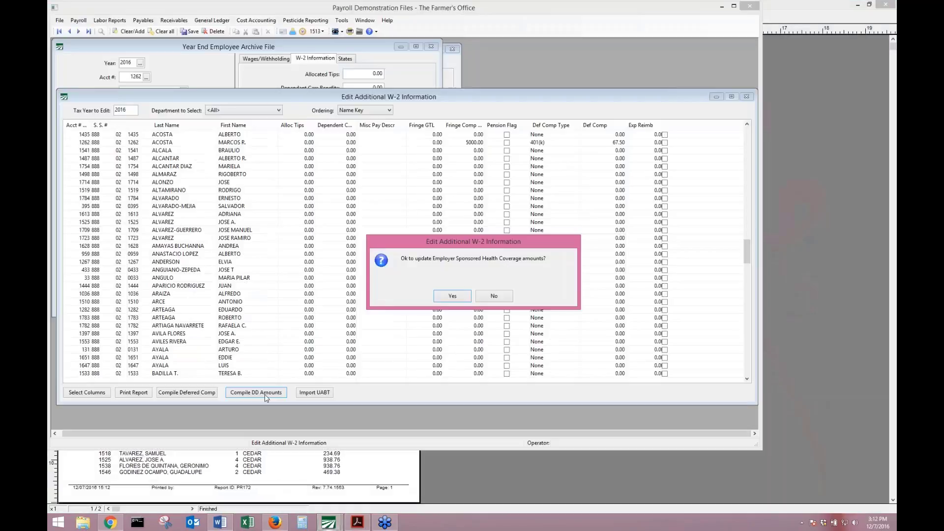
left_click(265, 460)
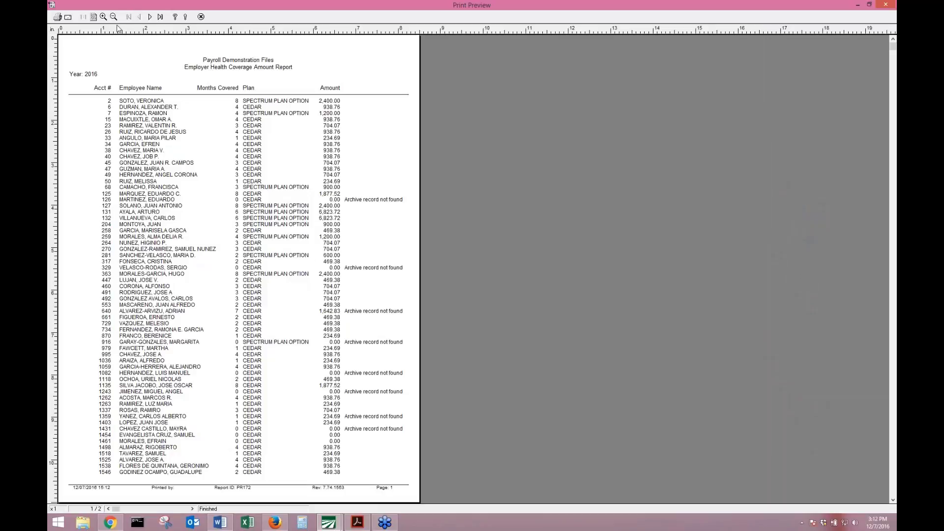
left_click(150, 17)
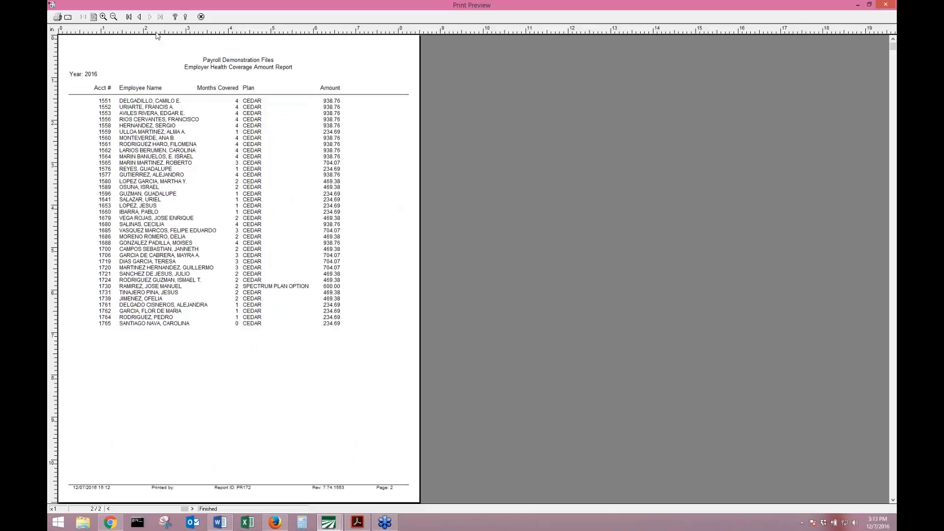
left_click(140, 16)
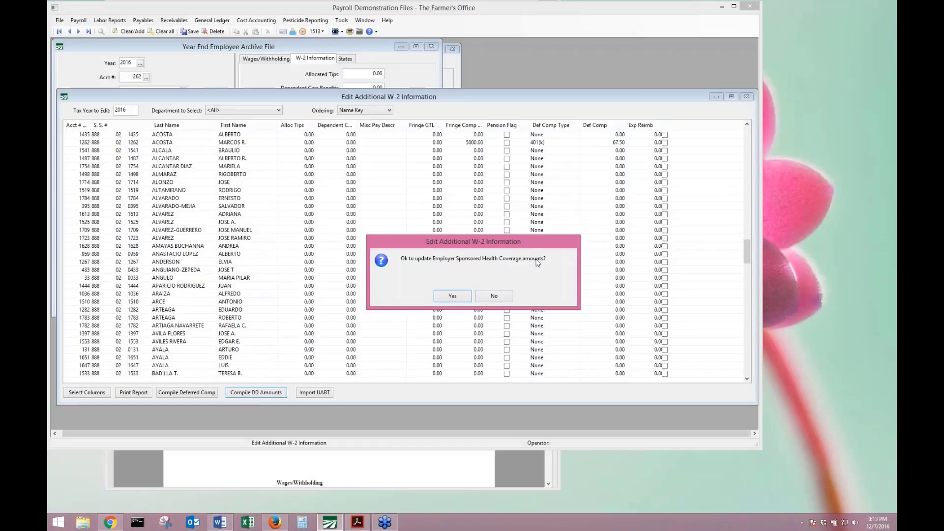
left_click(444, 297)
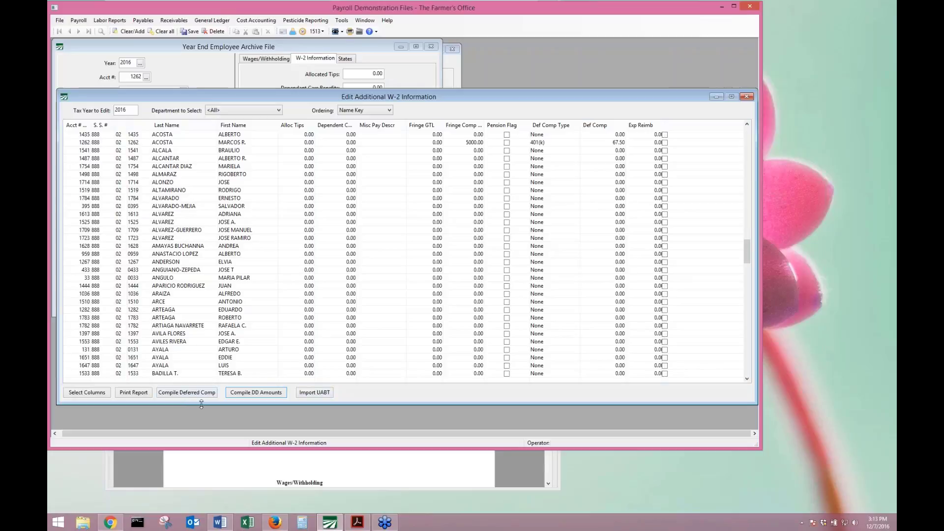
Open the 2016 W-2 and W-3 instructions in Chrome and scroll to the Code DD entry on page 20.
left_click(110, 522)
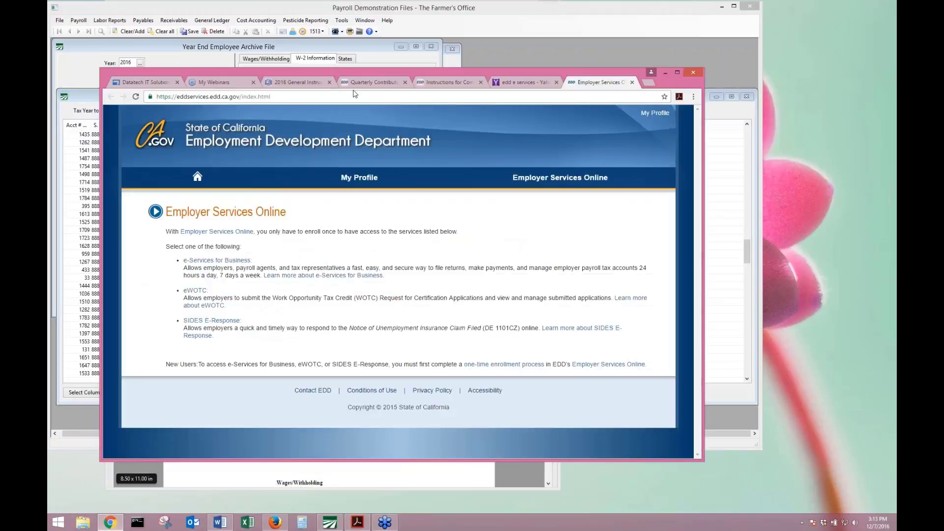
left_click(283, 87)
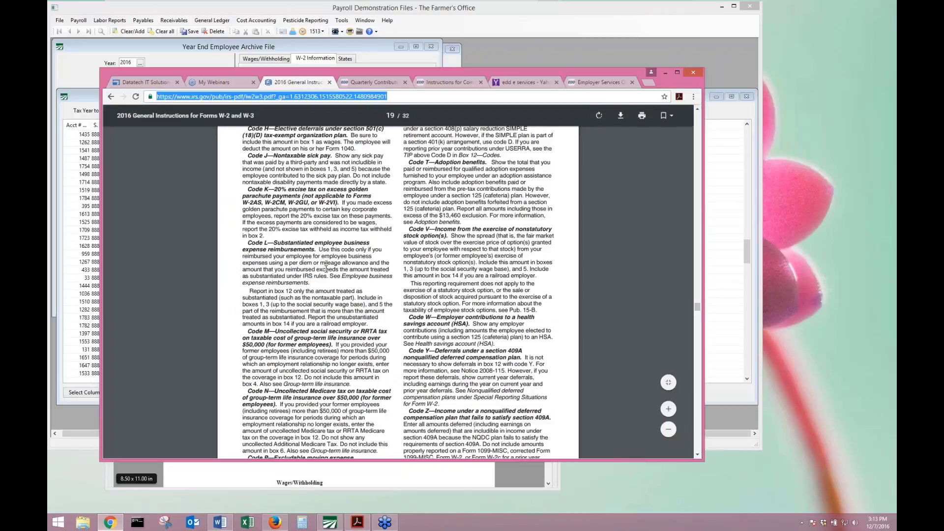
scroll(326, 268, "up", 5)
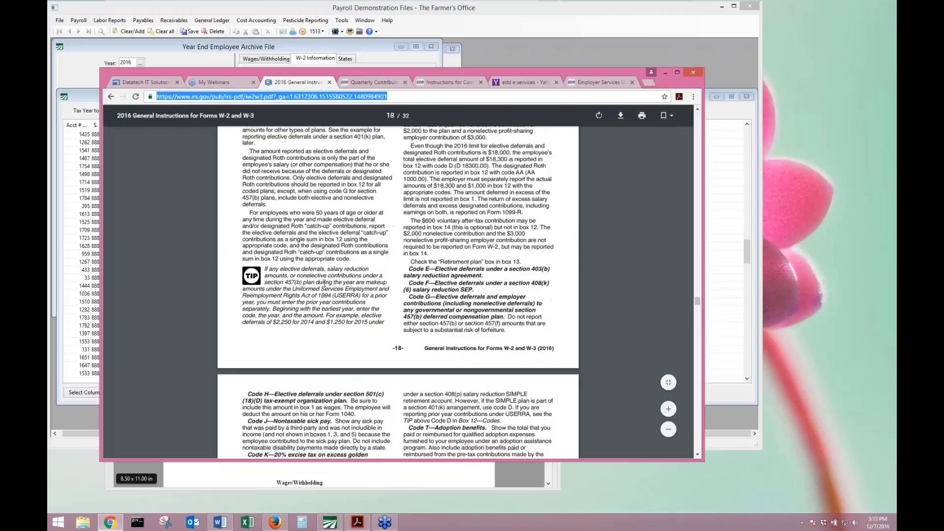
scroll(324, 287, "down", 10)
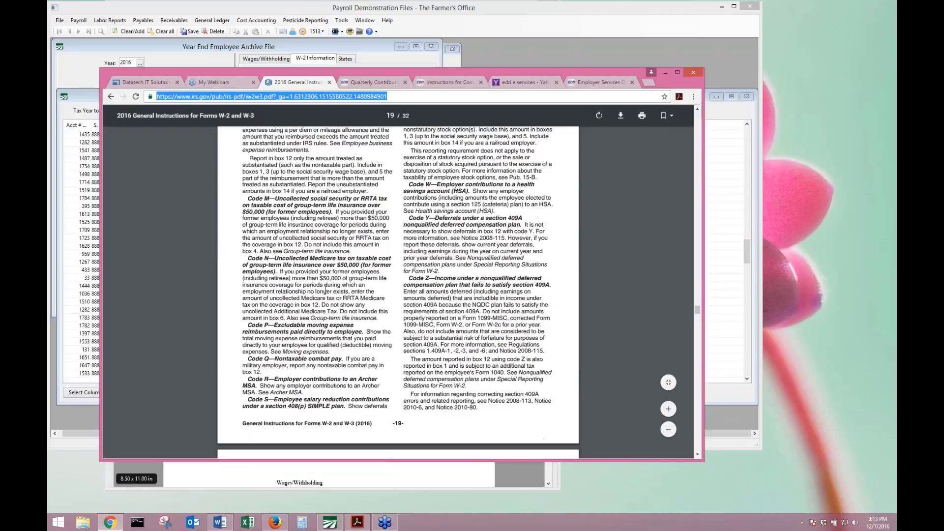
scroll(325, 287, "down", 4)
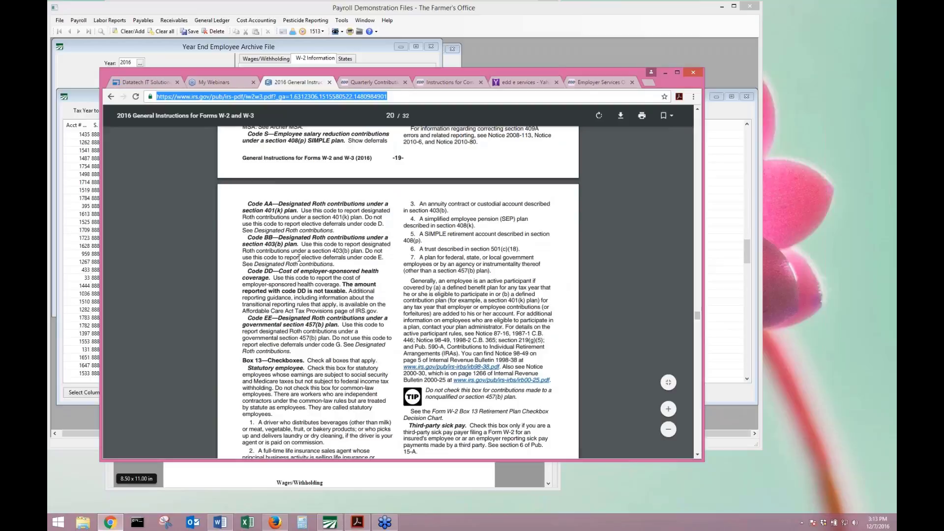
scroll(299, 258, "up", 3)
scroll(475, 232, "up", 4)
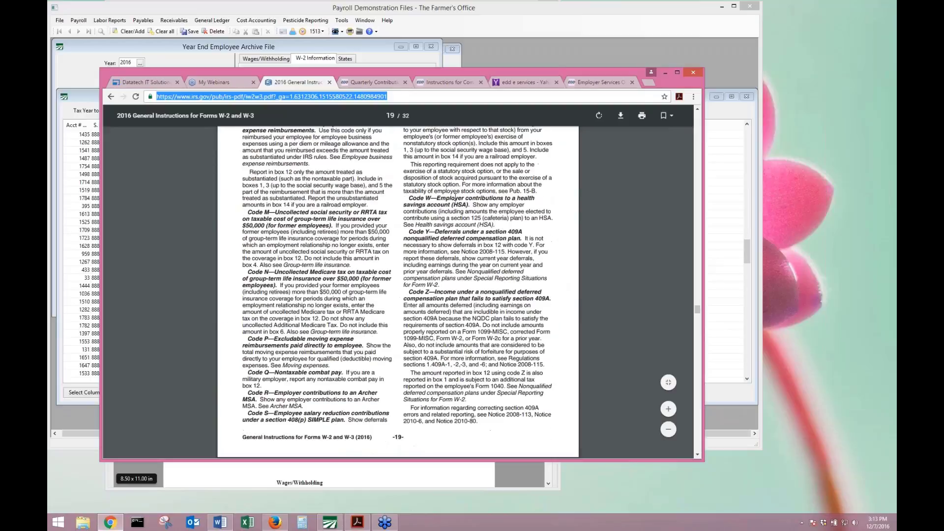
scroll(455, 199, "up", 4)
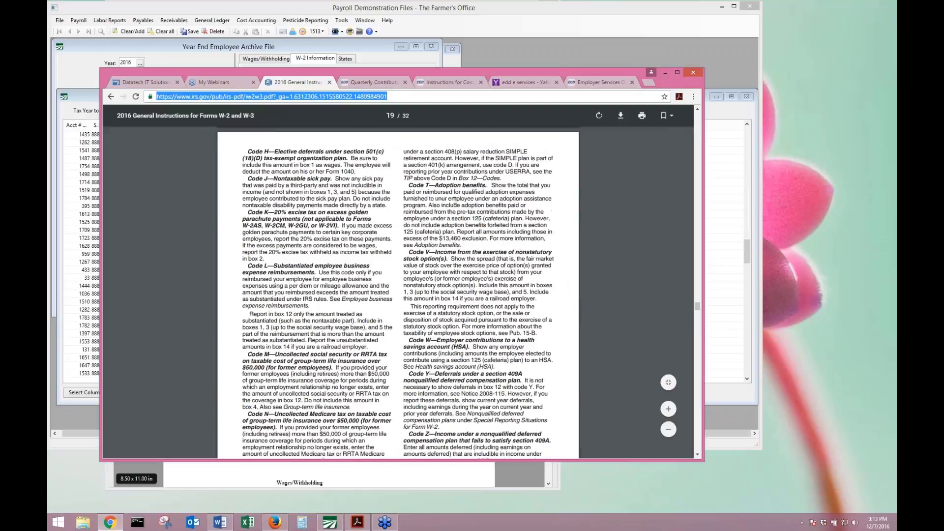
scroll(257, 281, "down", 6)
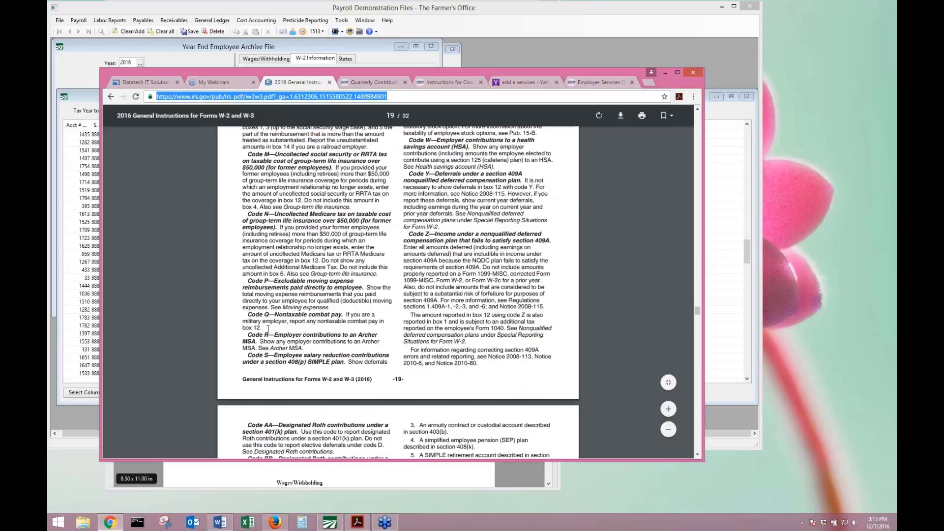
scroll(273, 351, "down", 6)
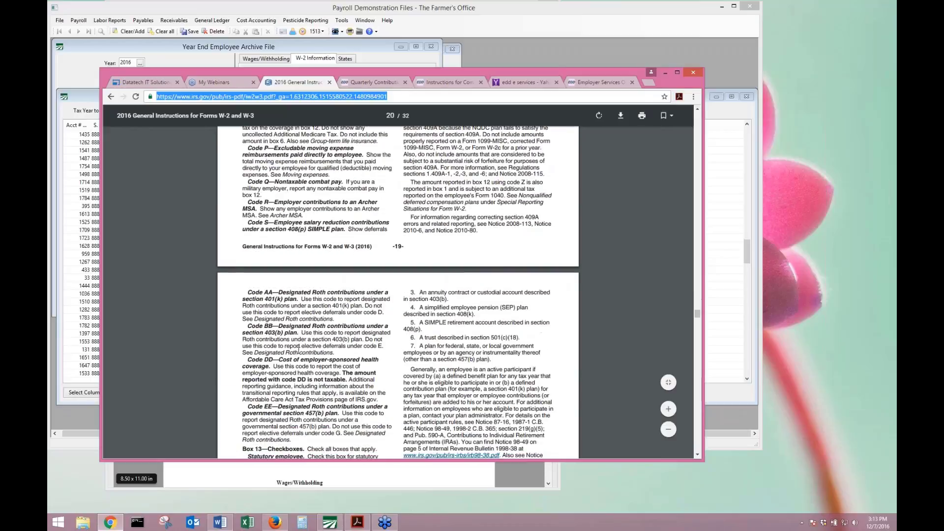
scroll(299, 351, "down", 9)
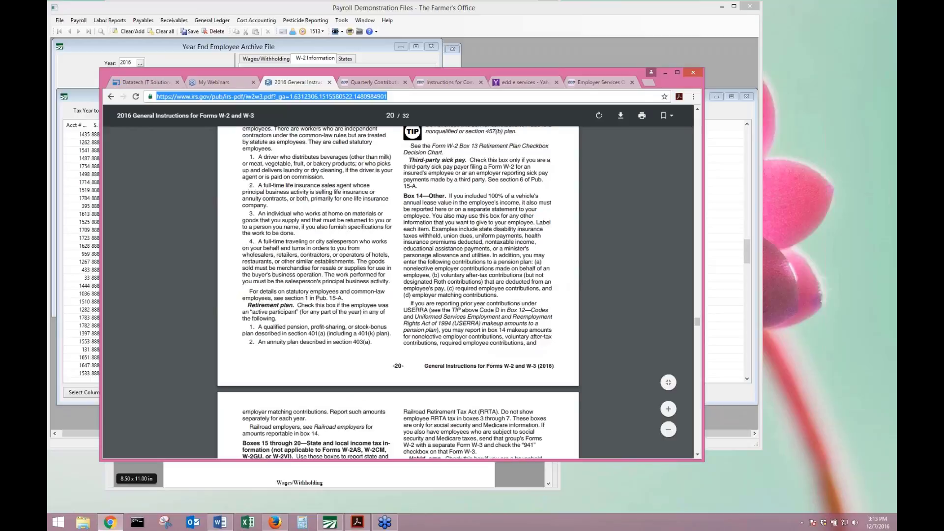
scroll(316, 334, "up", 8)
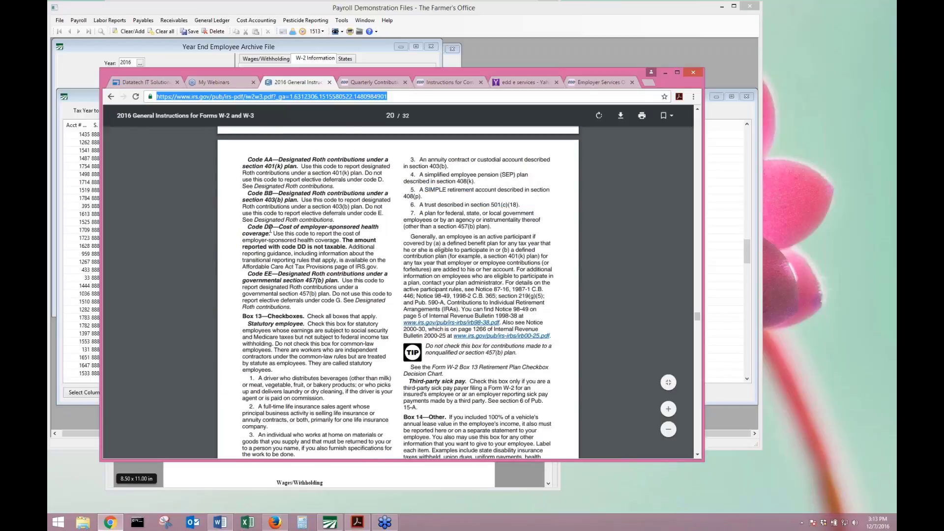
Highlight the Code DD paragraph through its IRS.gov reference.
left_click_drag(249, 227, 385, 255)
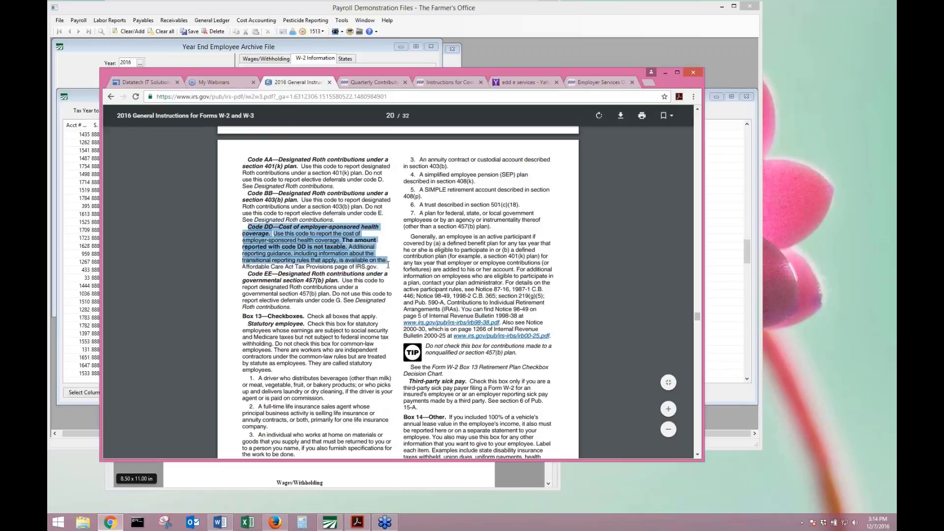
mouse_move(388, 266)
left_mouse_down()
mouse_move(387, 277)
mouse_move(380, 270)
left_mouse_up()
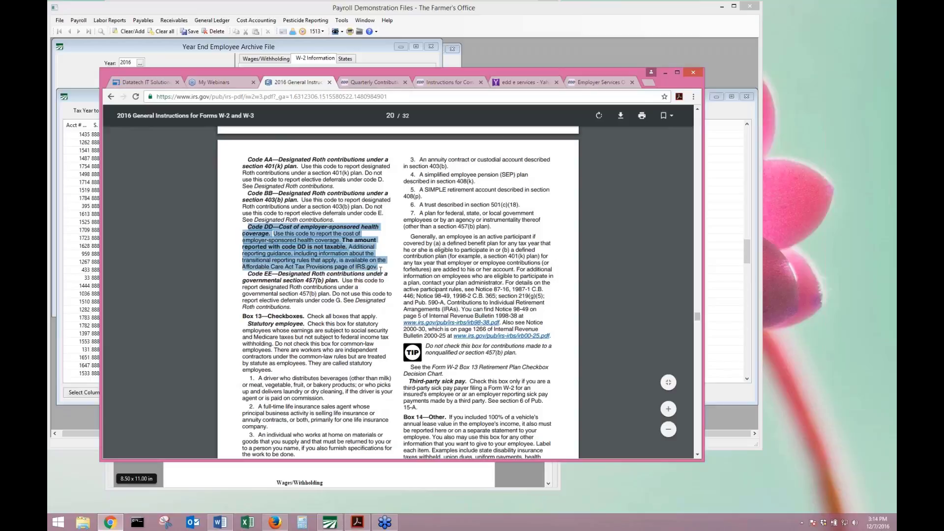
left_click(893, 260)
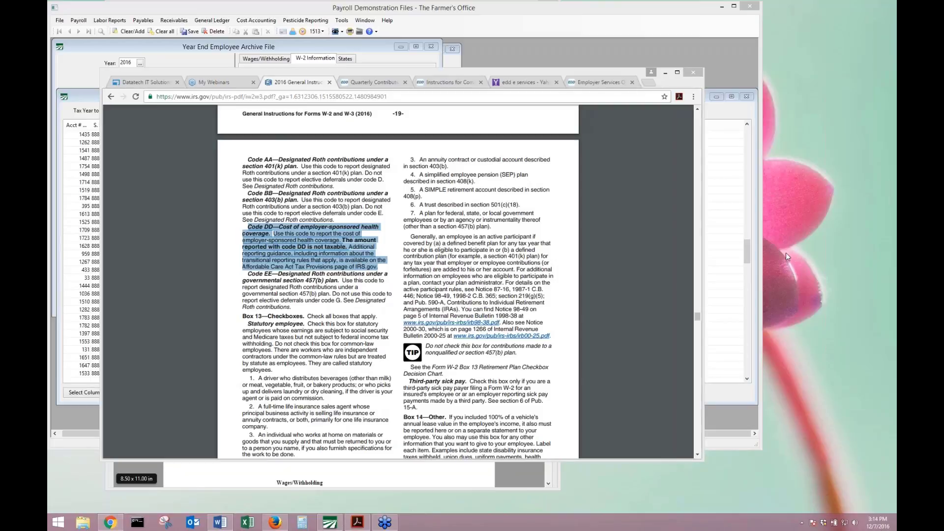
Add the Employer Health Cov column to the W-2 grid's displayed columns.
left_click(667, 75)
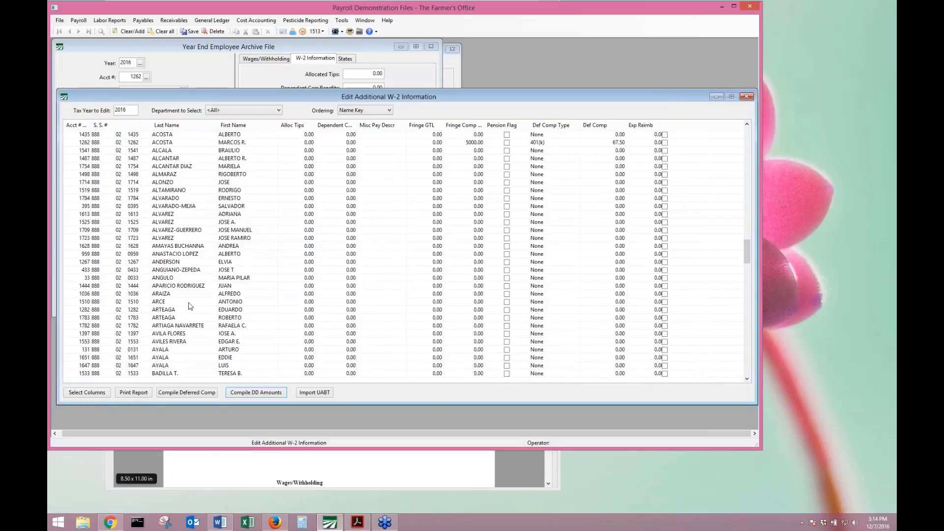
right_click(238, 365)
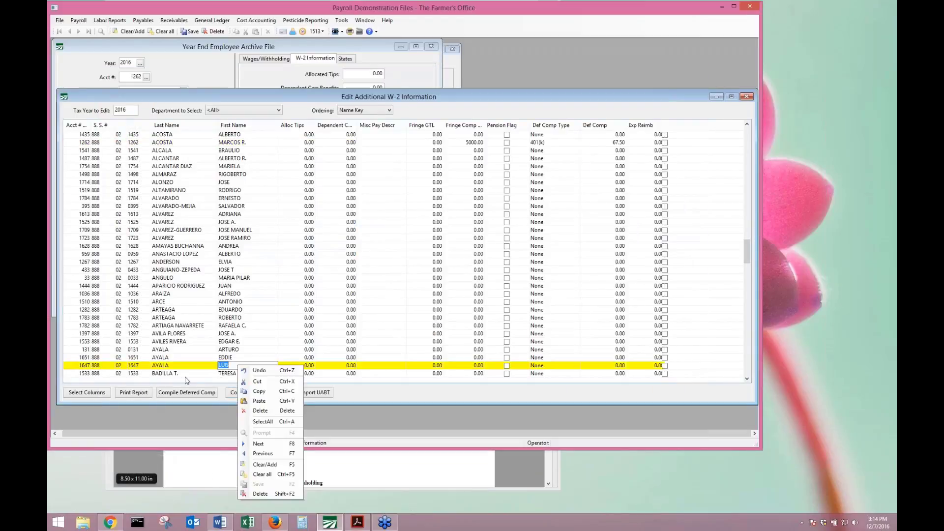
left_click(88, 393)
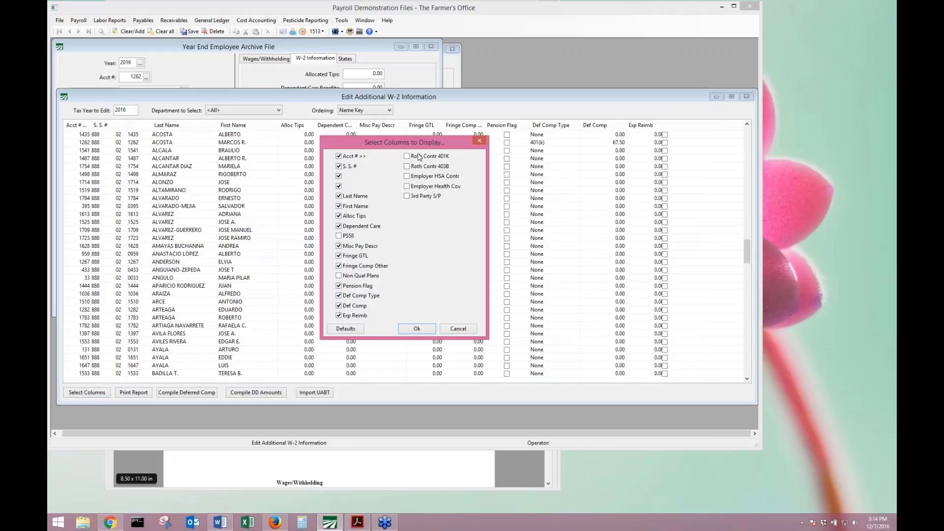
left_click(407, 187)
left_click(426, 326)
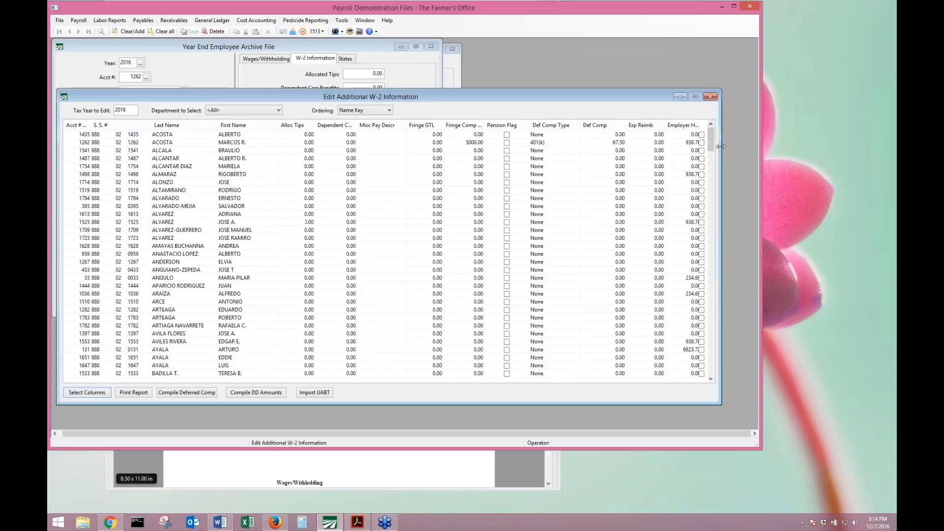
Widen the grid window and check coverage amounts such as 938.76 and 6823.72.
left_click_drag(720, 146, 751, 146)
left_click(683, 142)
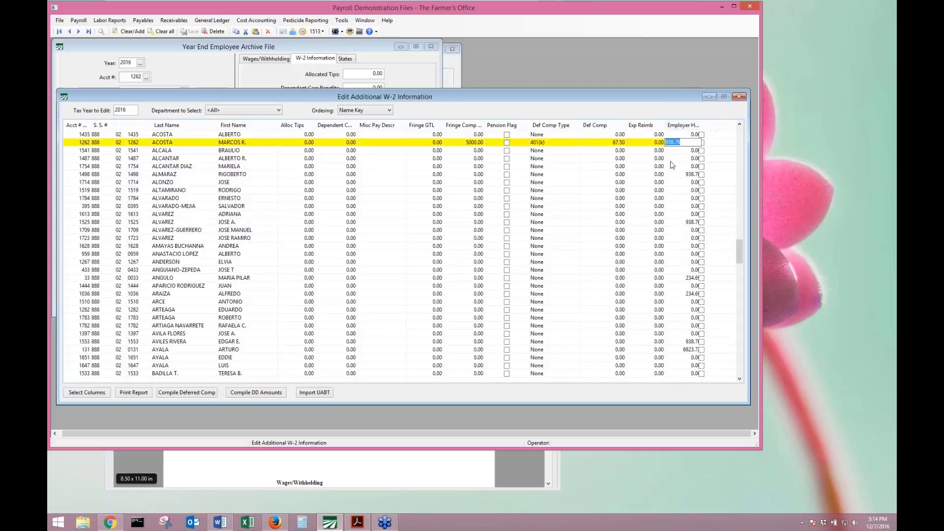
left_click(681, 350)
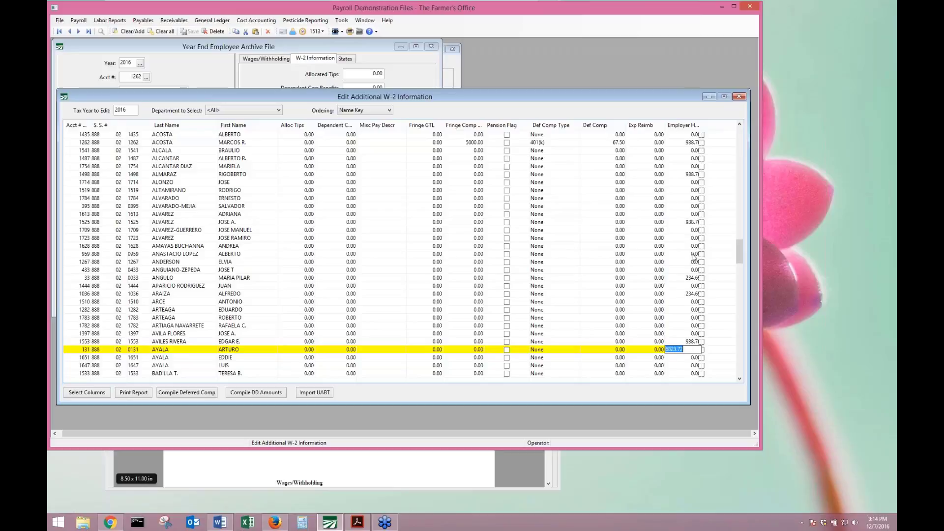
key("Down")
key("Down")
key("Down")
key("Down")
key("Down")
key("Down")
key("Down")
key("Down")
key("Down")
key("Down")
key("Down")
key("Down")
key("Down")
key("Down")
key("Down")
key("Down")
key("Down")
key("Down")
key("Down")
key("Down")
key("Down")
key("Down")
key("Down")
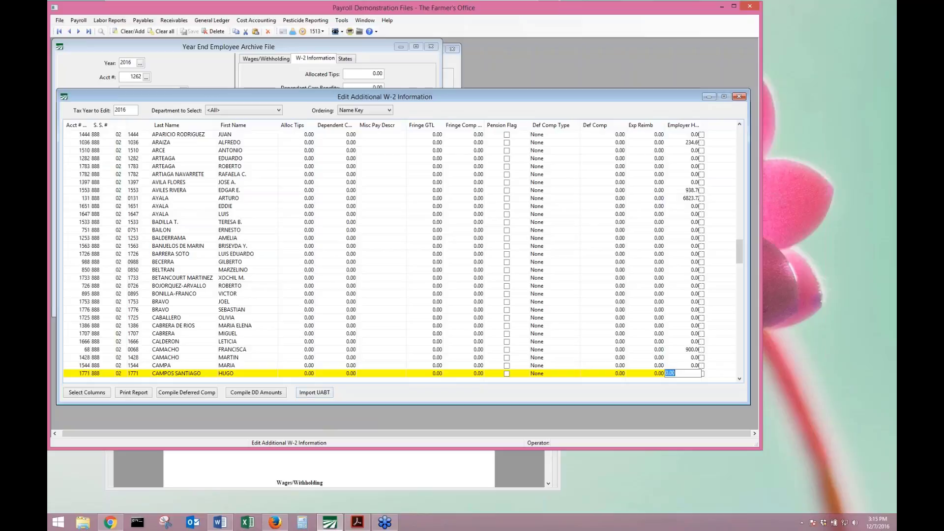
Scroll the Webinar Training Manual to page 36's Select Columns section.
left_click(262, 457)
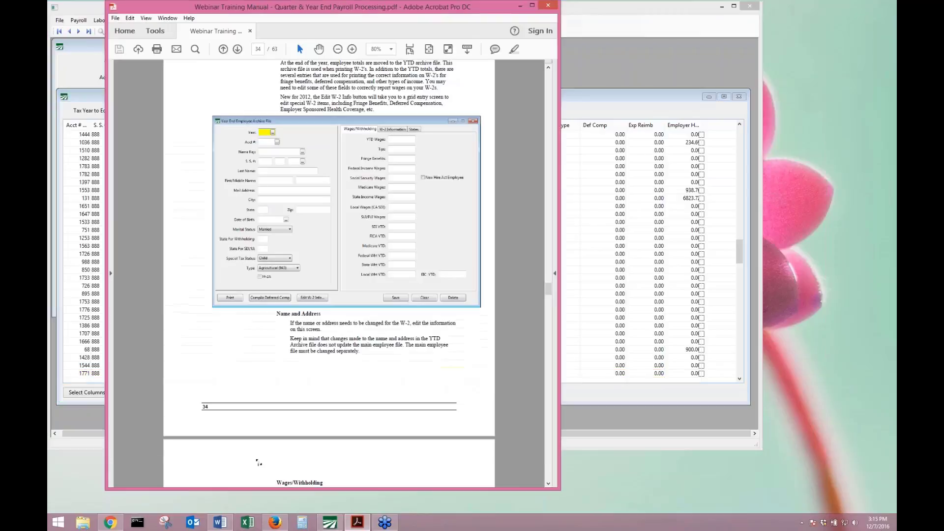
scroll(262, 456, "down", 10)
scroll(262, 456, "down", 20)
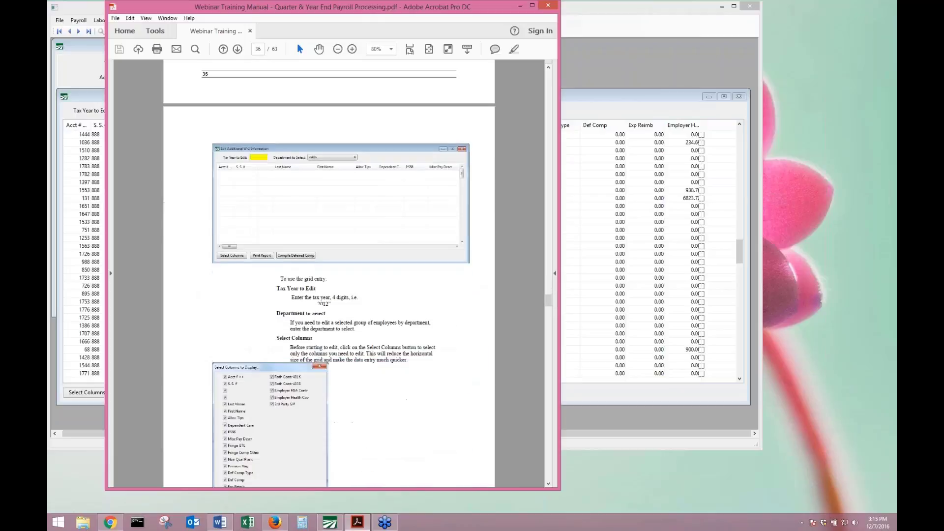
scroll(273, 441, "down", 3)
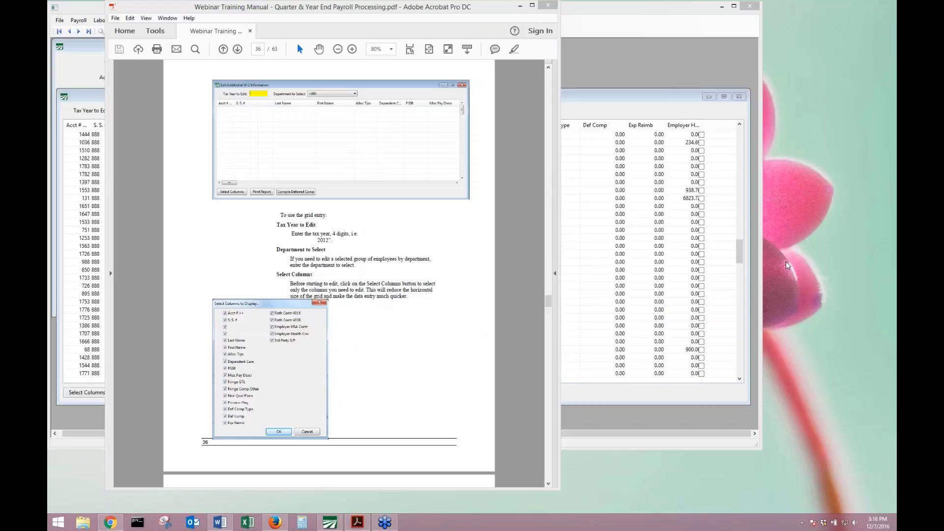
Edit an Employer Health Cov cell, compile DD amounts, approve the update and close the preview.
left_click(624, 419)
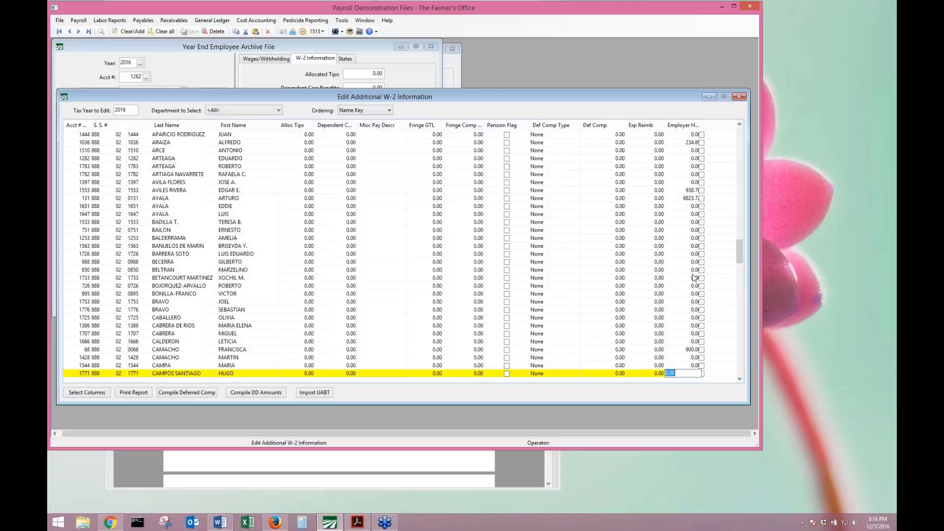
left_click(692, 190)
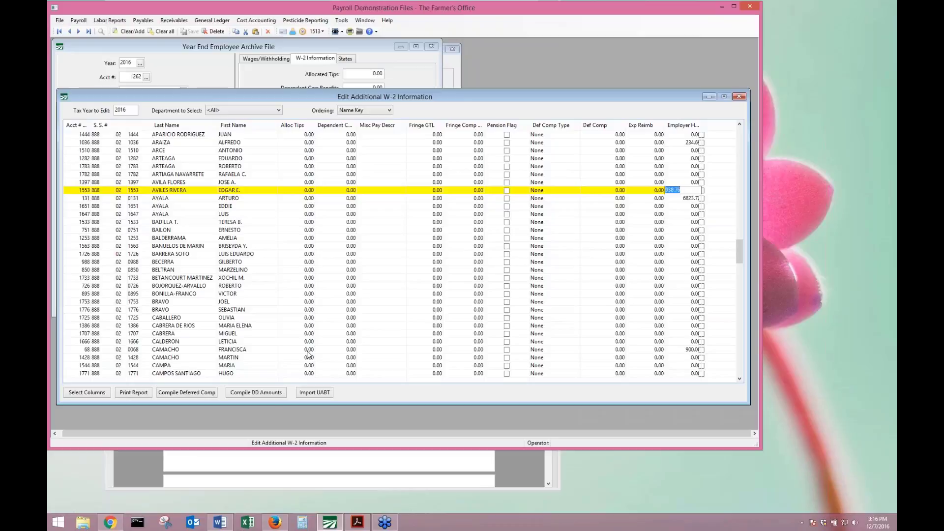
left_click(268, 396)
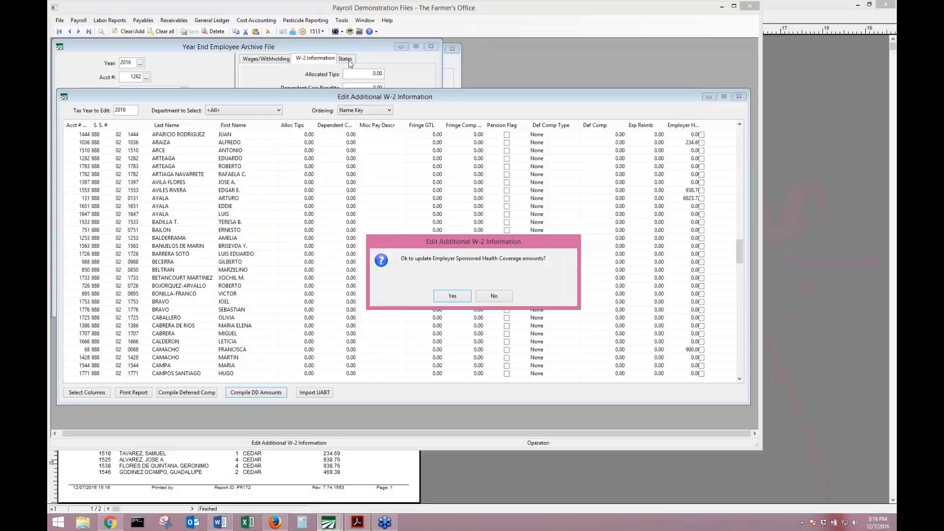
key("Return")
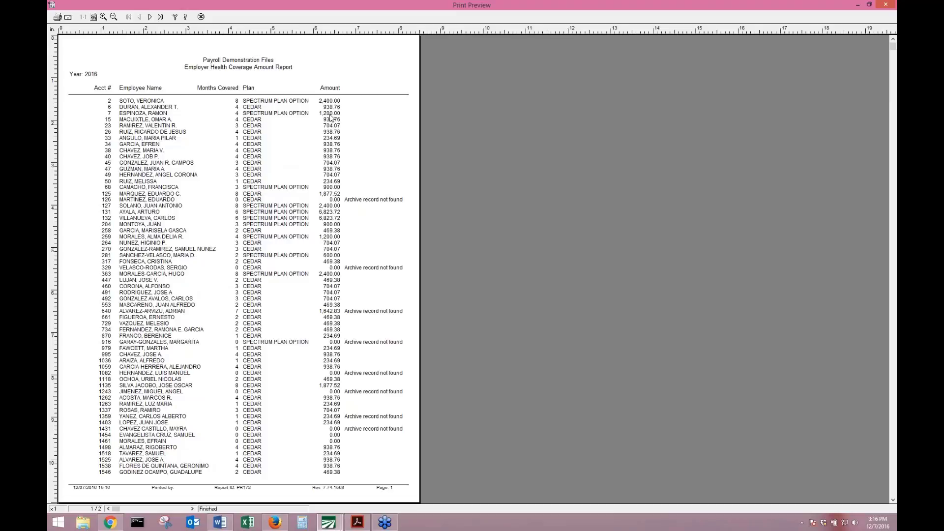
left_click(201, 16)
key("Return")
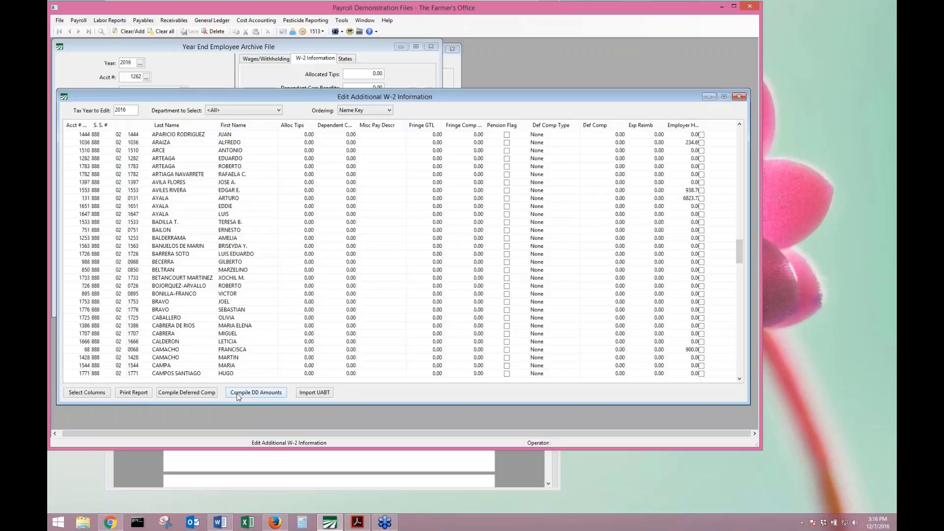
Compile the DD amounts again, close the report preview, and decline the update.
left_click(263, 399)
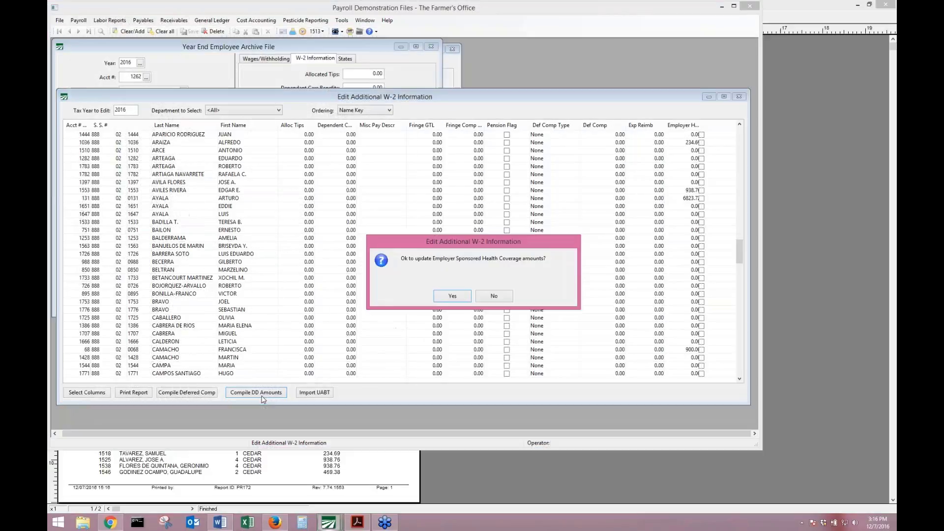
key("Return")
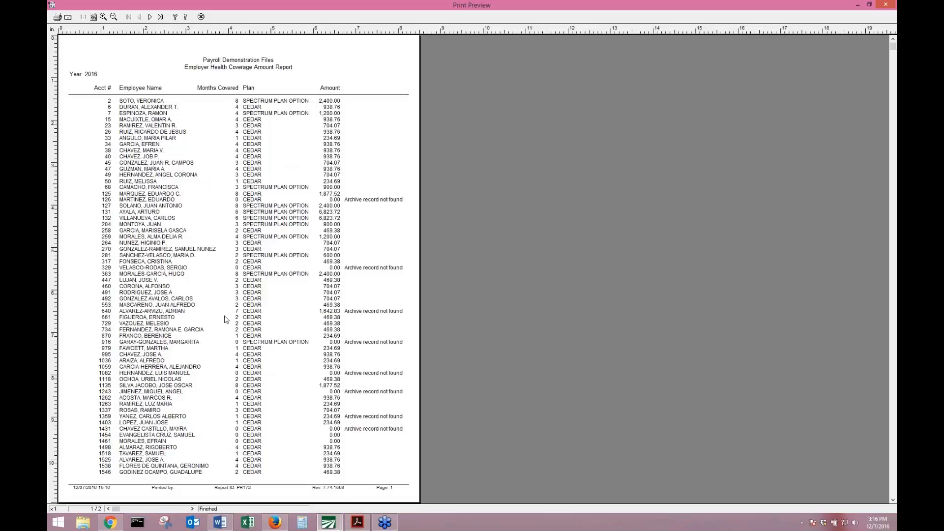
left_click(202, 17)
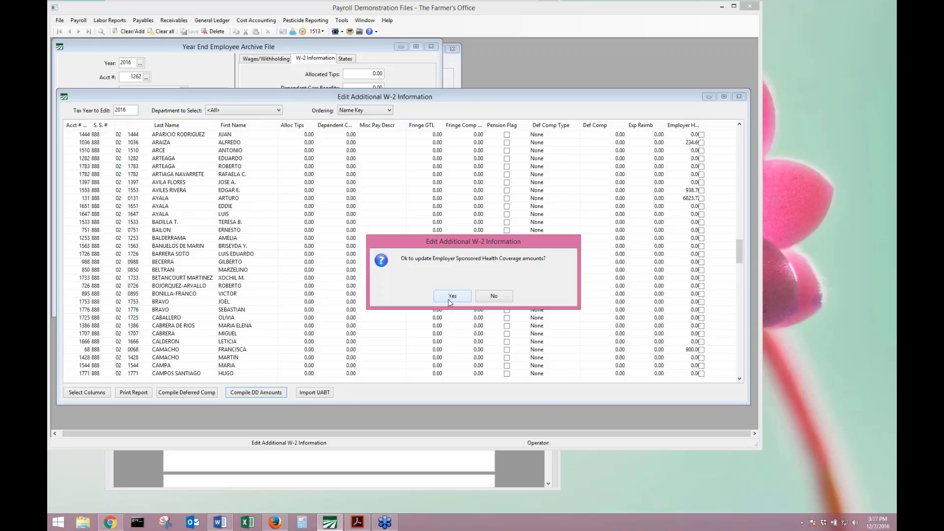
left_click(498, 297)
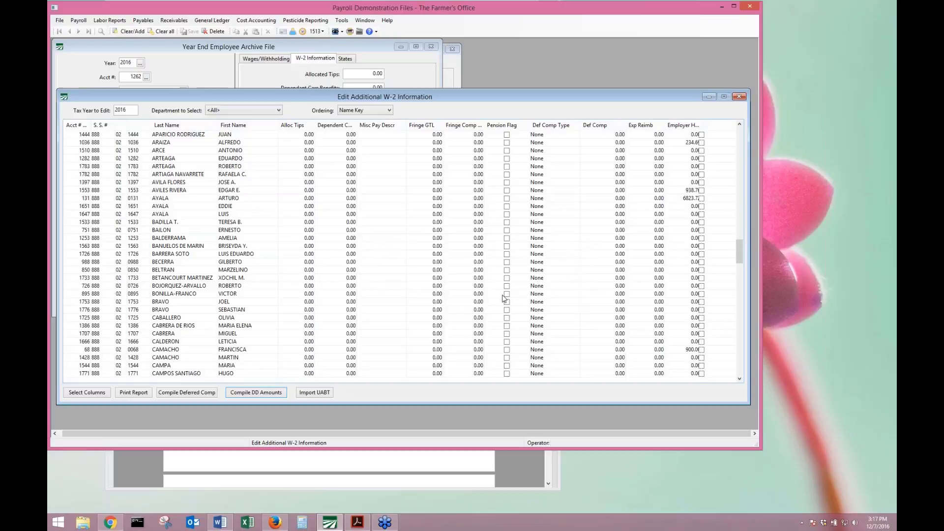
left_click(888, 258)
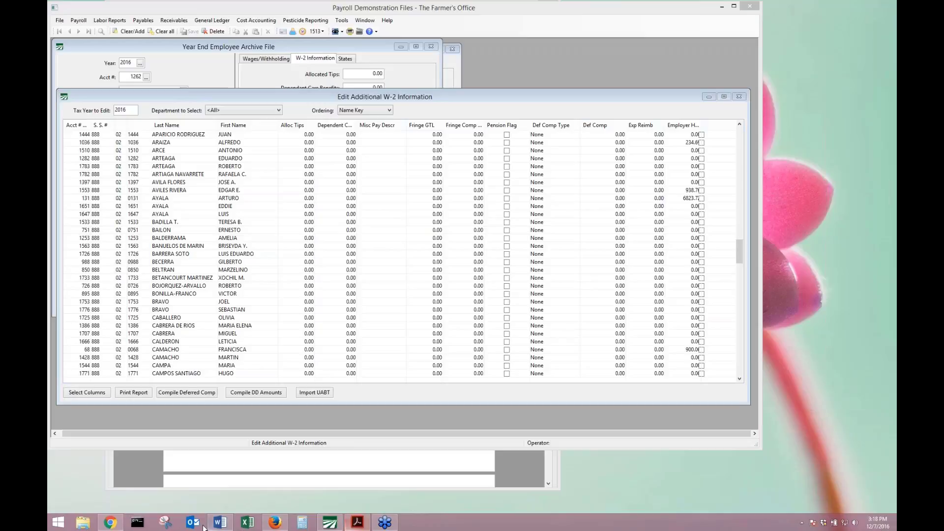
Read the Code DD rules on page 20, highlight the SEP plan text, then return to the W-2 grid.
left_click(110, 522)
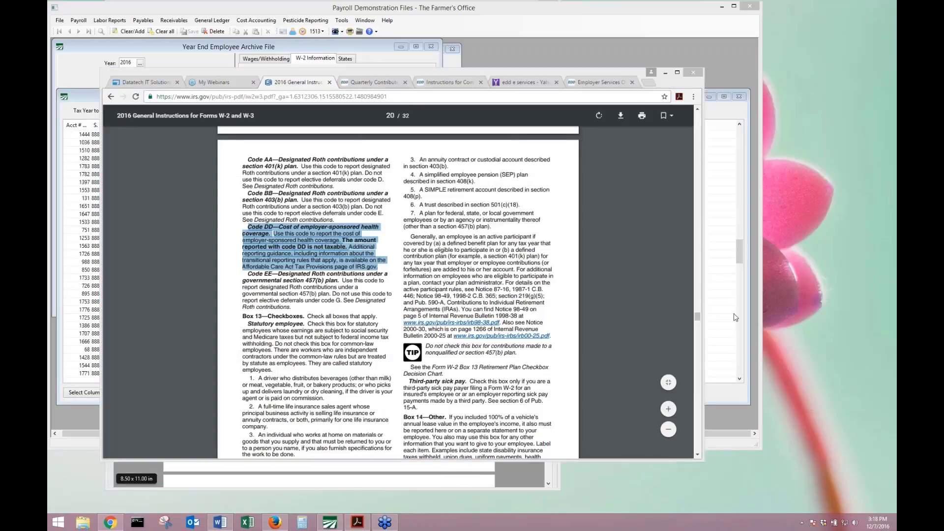
left_click(345, 242)
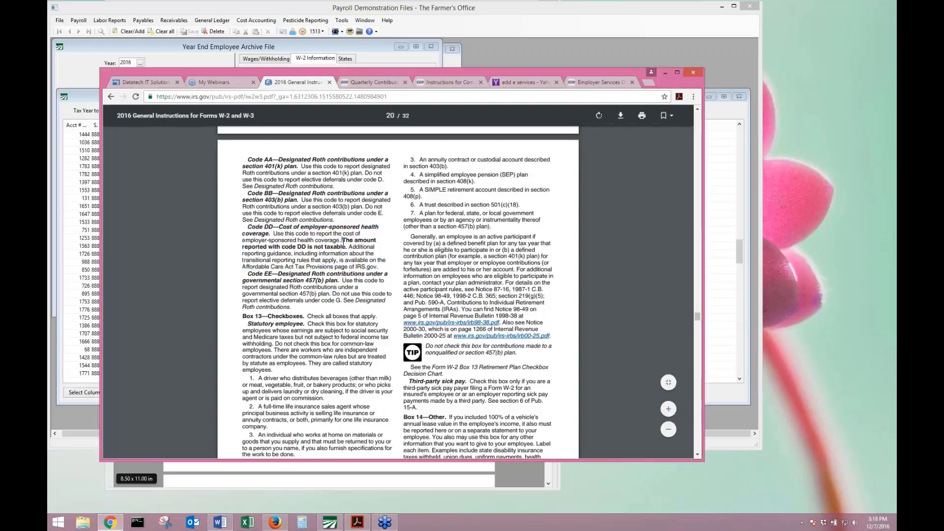
scroll(344, 242, "down", 1)
scroll(345, 242, "down", 3)
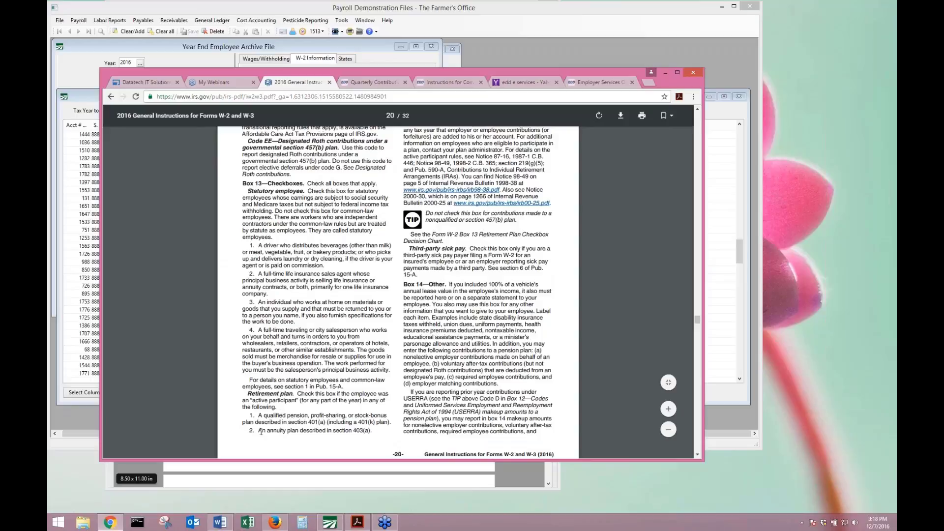
scroll(387, 203, "up", 3)
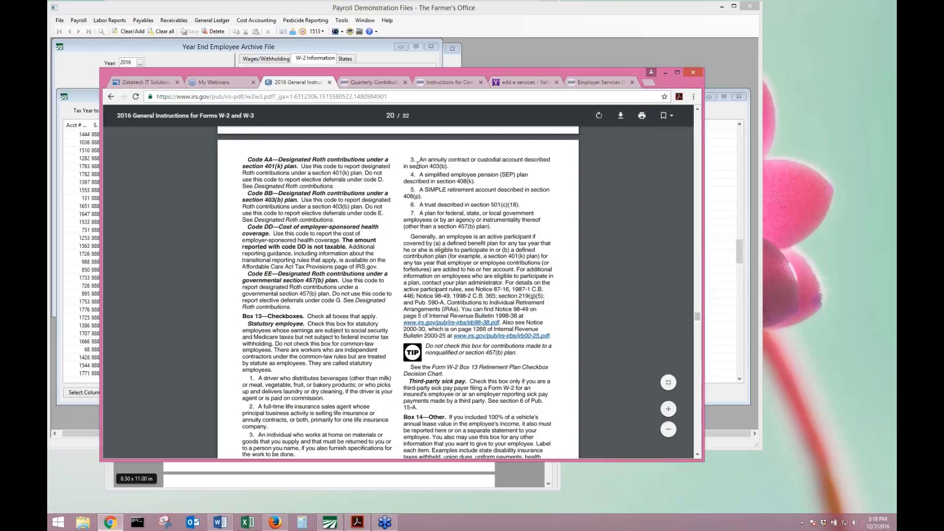
left_click_drag(416, 166, 418, 181)
scroll(418, 177, "down", 2)
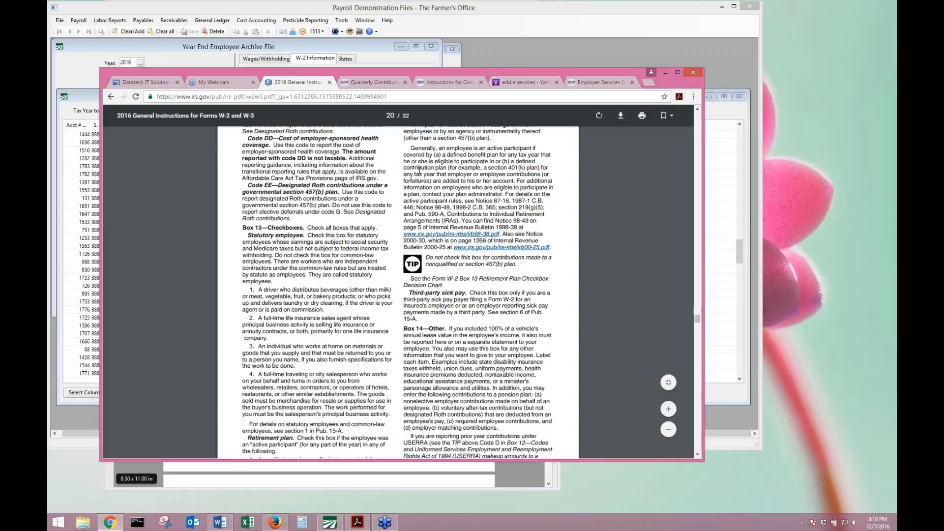
left_click(745, 109)
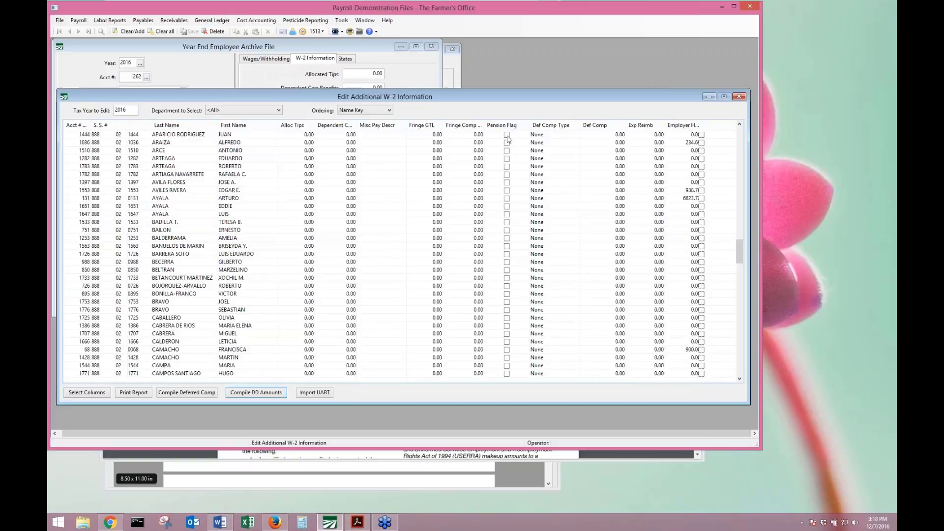
Look up employee account 4 in Payroll > Employees, then close the record.
left_click(78, 20)
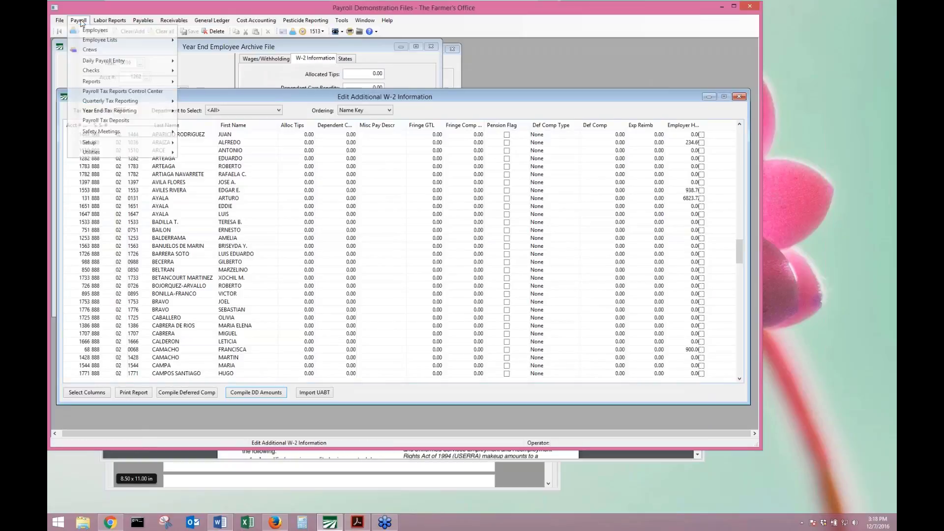
left_click(93, 36)
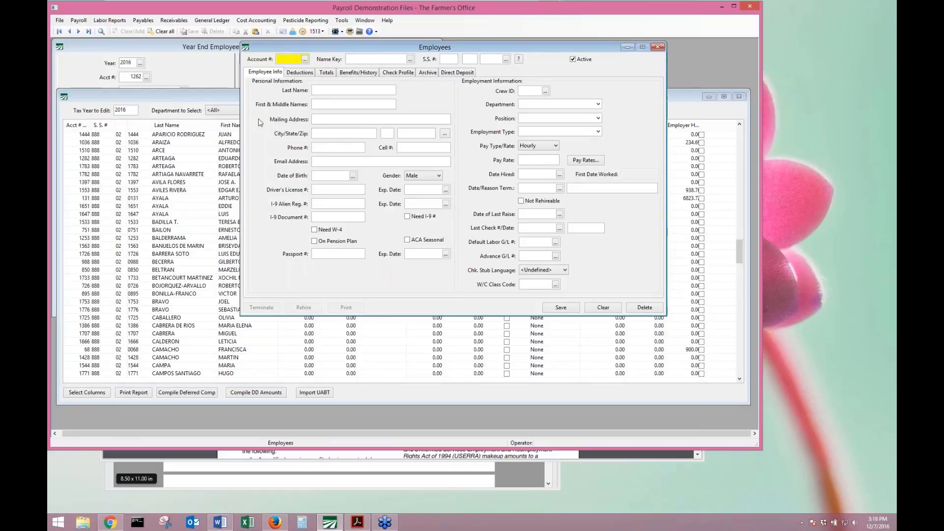
type("4")
key("Return")
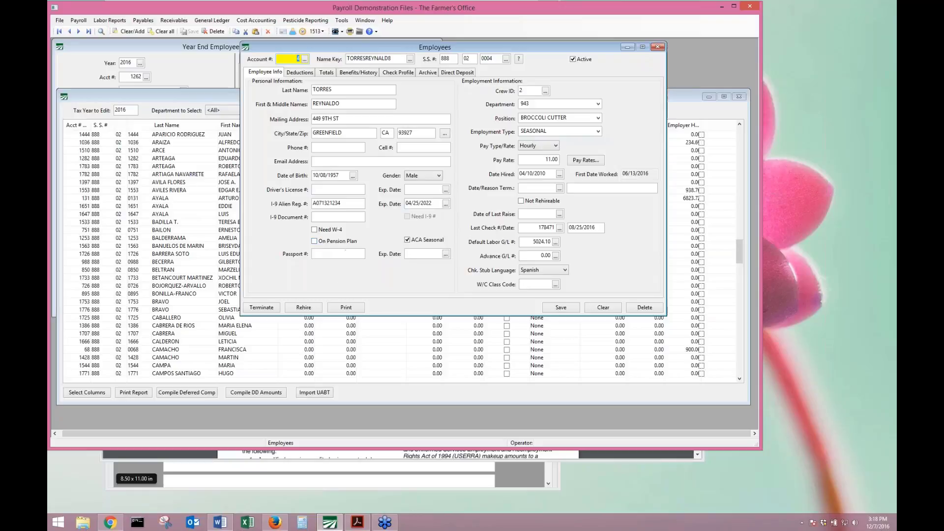
left_click(658, 47)
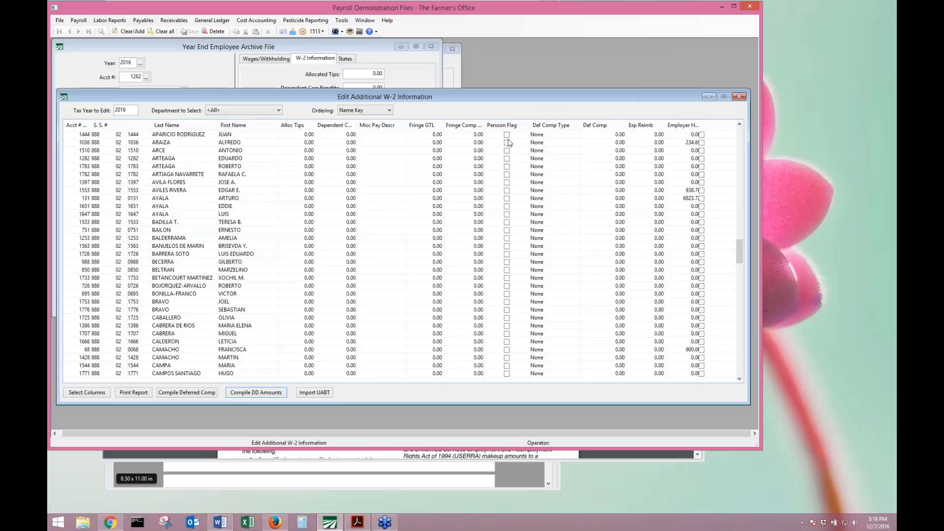
List the first employee's deferred comp types (401(k) through 408(p)), leaving it at None.
left_click(548, 135)
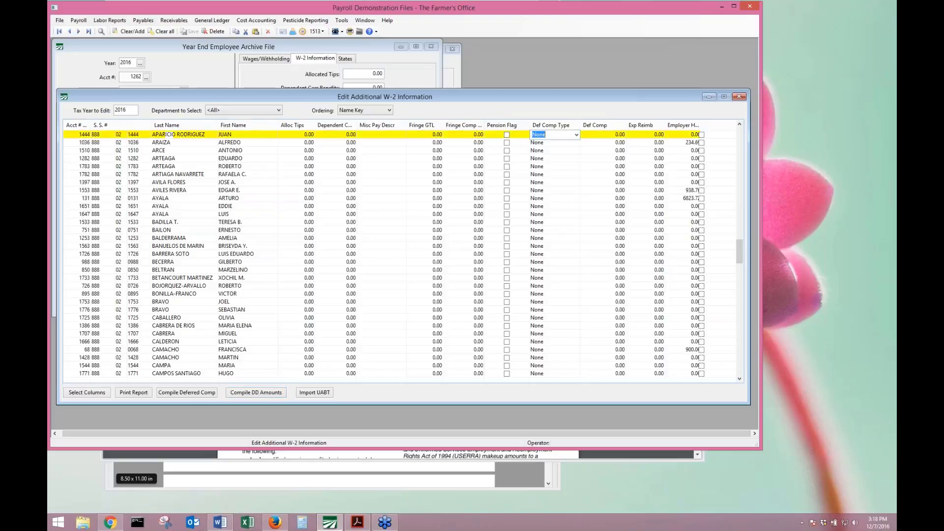
left_click(576, 135)
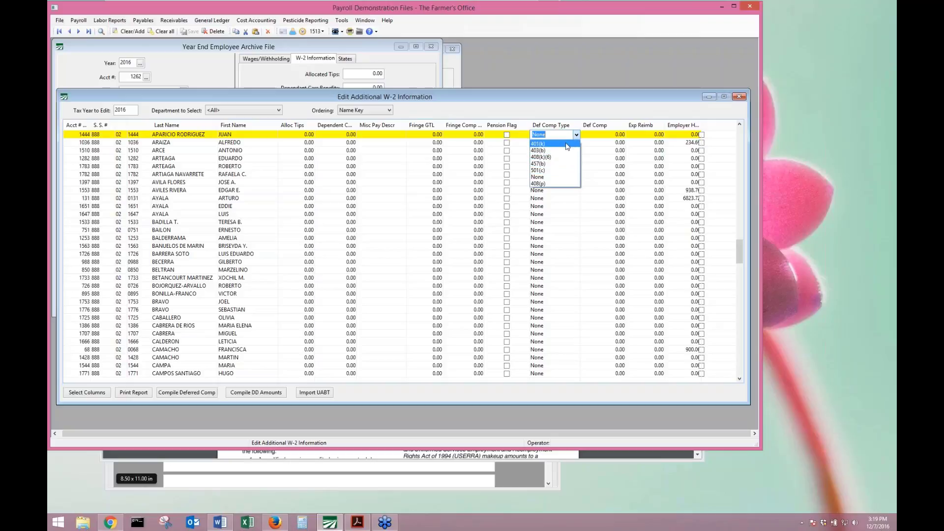
left_click(564, 177)
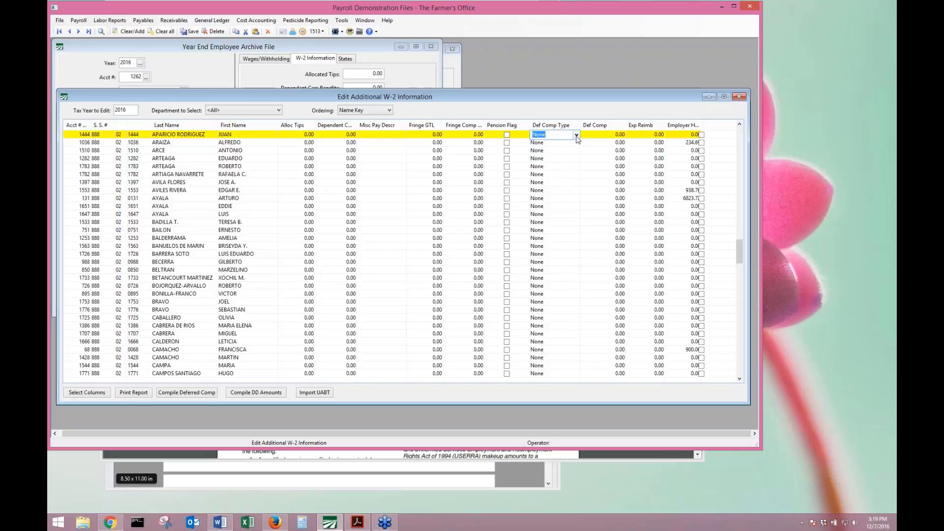
left_click(577, 135)
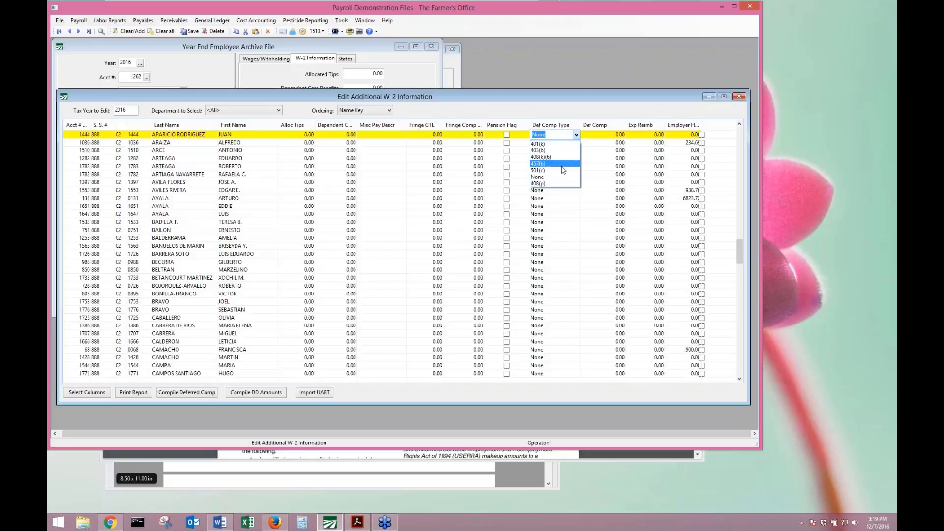
left_click(552, 177)
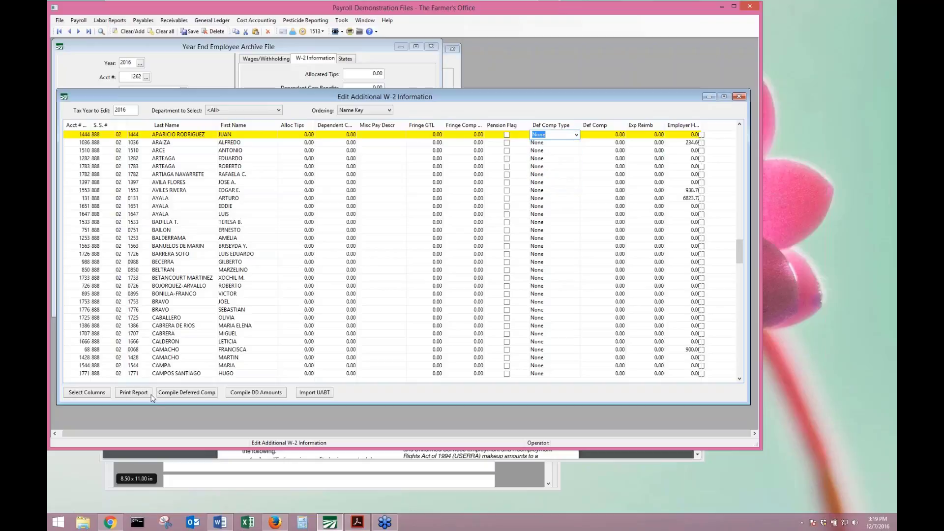
Check the Select Columns dialog without changes, then view deferred comp types for the 401(k) employee.
right_click(203, 350)
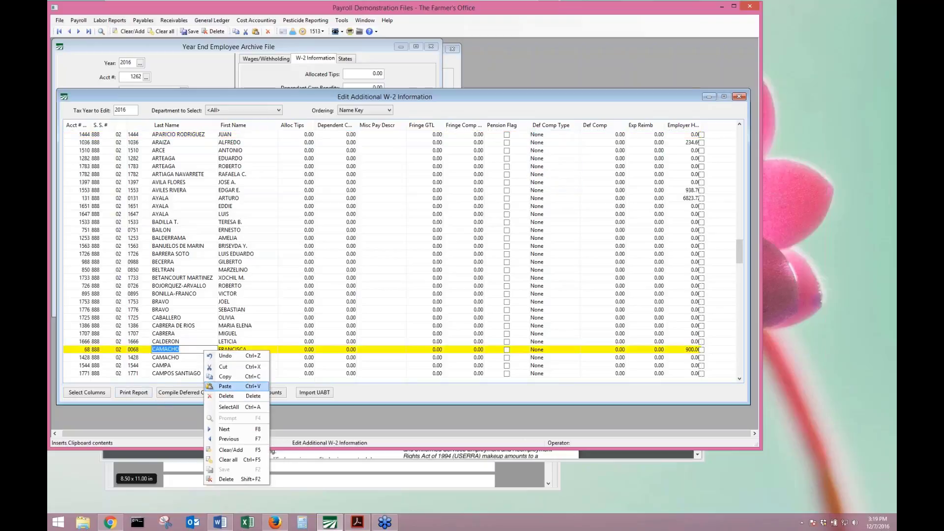
left_click(89, 392)
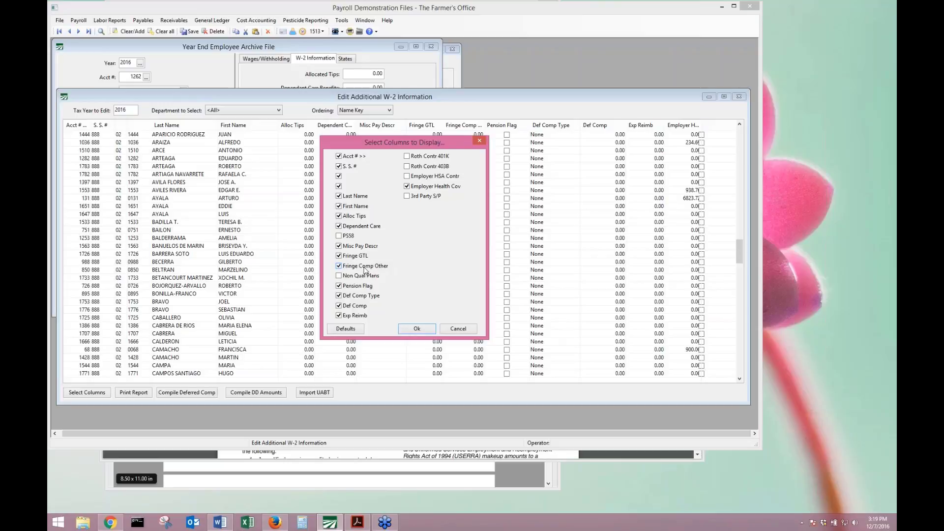
left_click(480, 142)
left_click(559, 142)
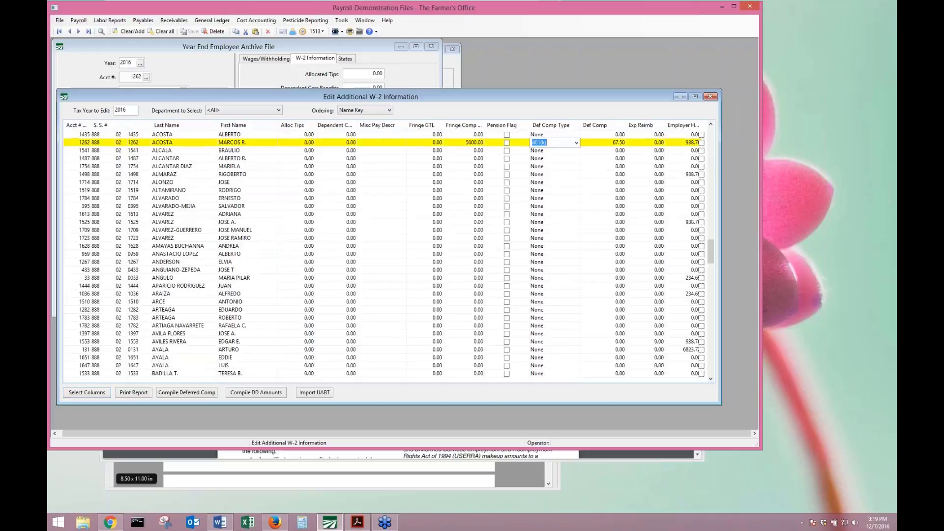
left_click(576, 142)
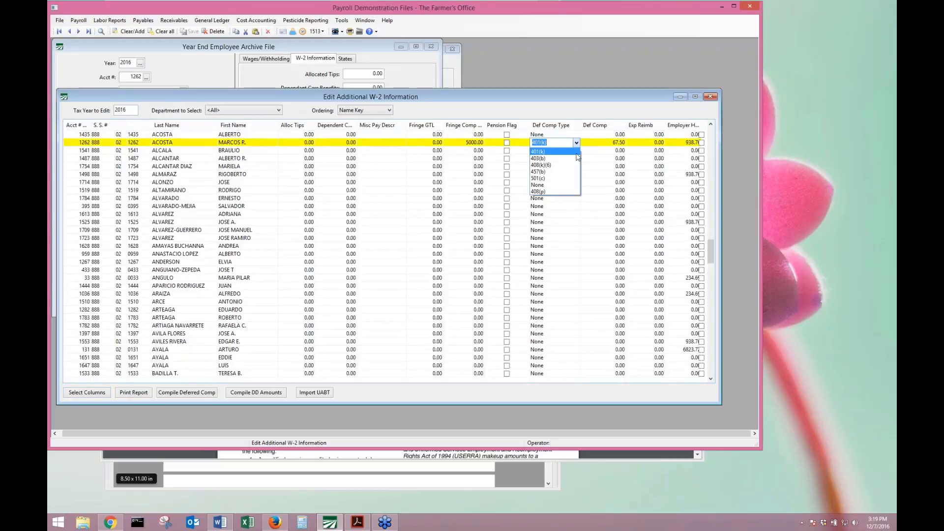
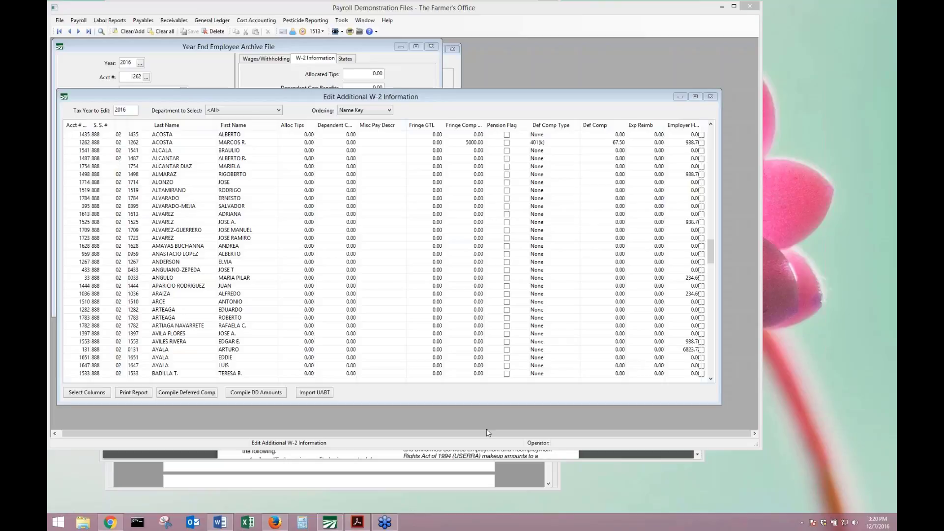
Read through the IRS W-2 instructions PDF, then put it away and return to payroll.
left_click(111, 522)
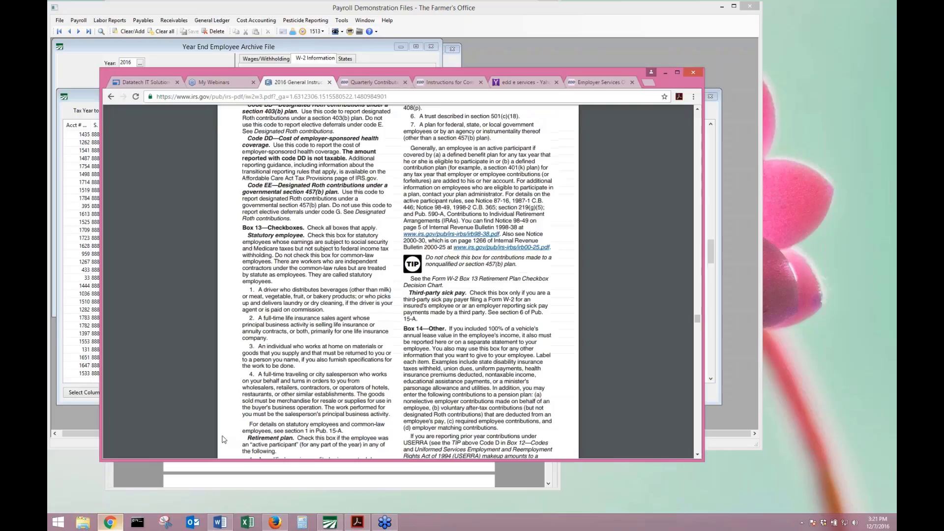
scroll(432, 192, "up", 6)
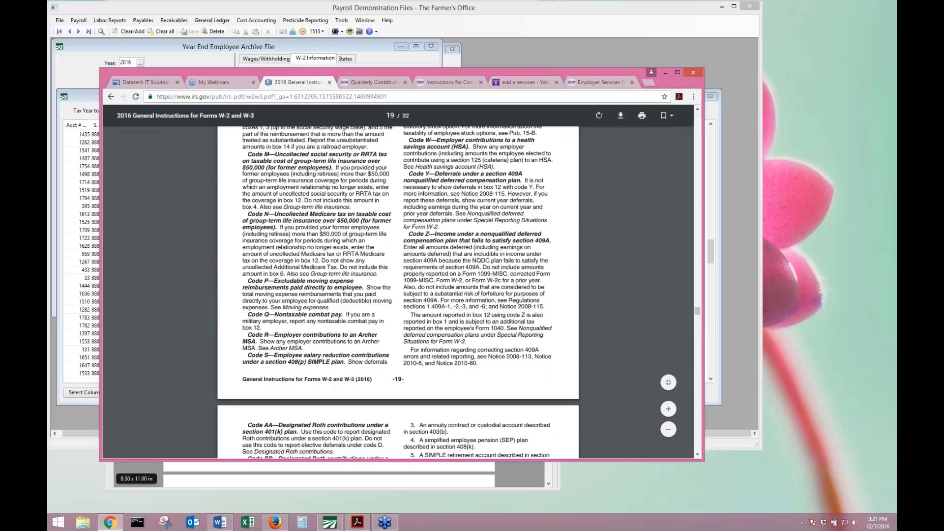
scroll(281, 176, "up", 3)
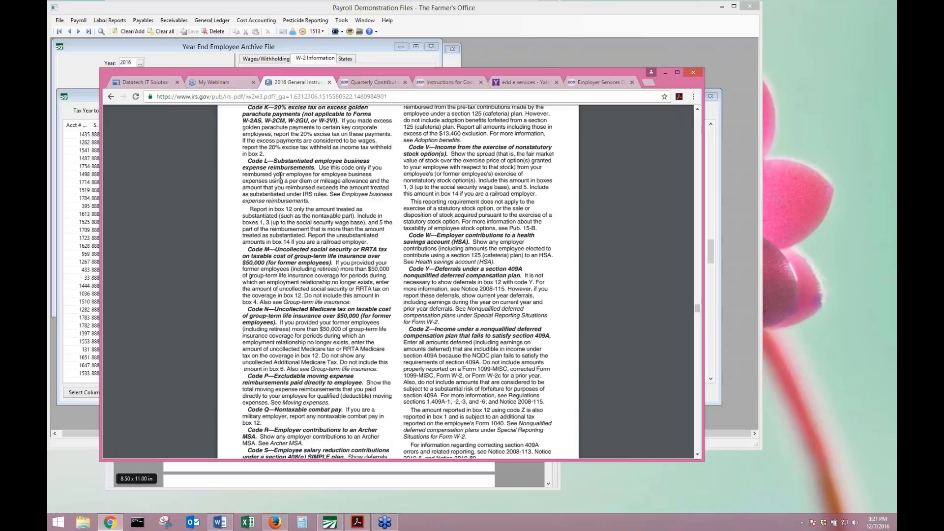
scroll(281, 176, "up", 5)
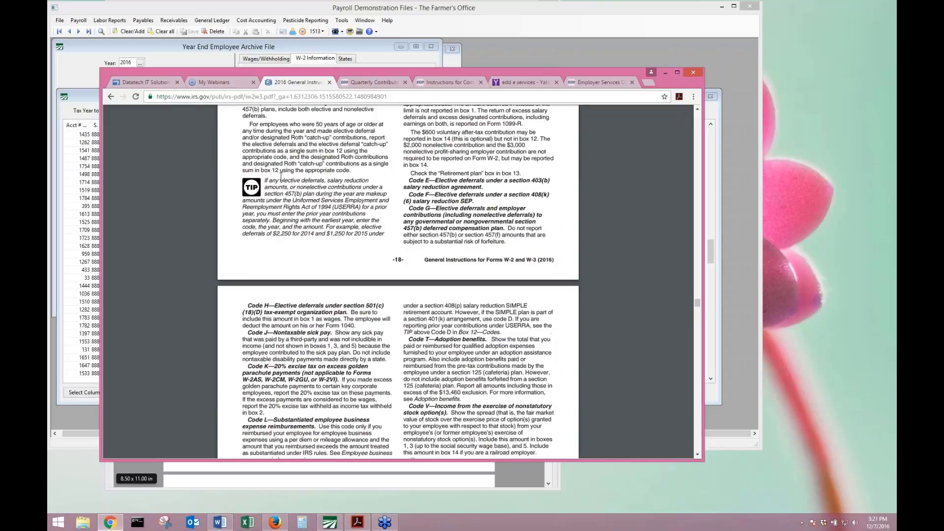
scroll(280, 175, "down", 12)
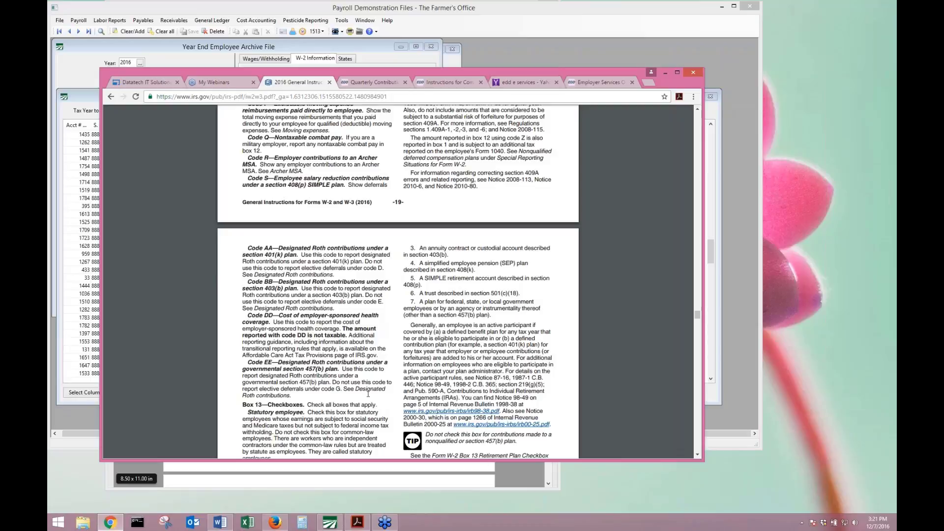
left_click(665, 73)
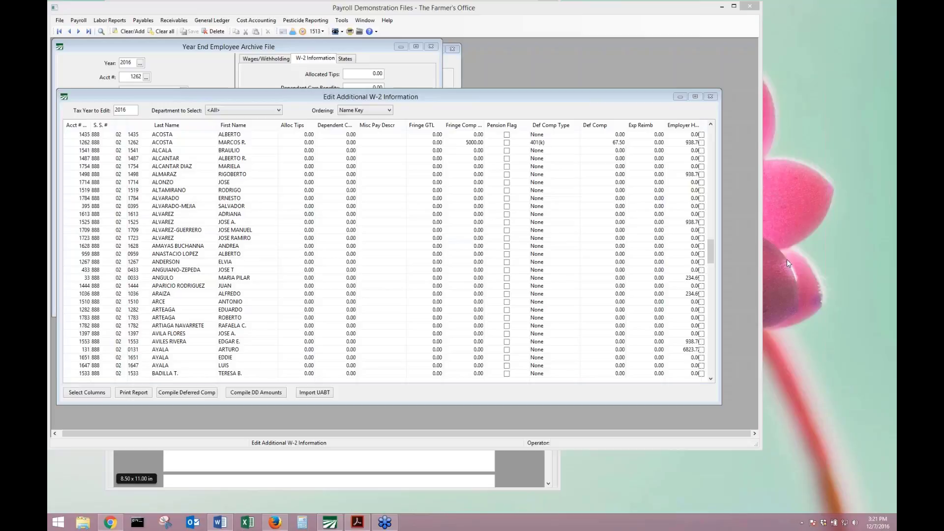
Close the additional W-2 information grid, save the employee archive record, and close the archive window.
left_click(710, 96)
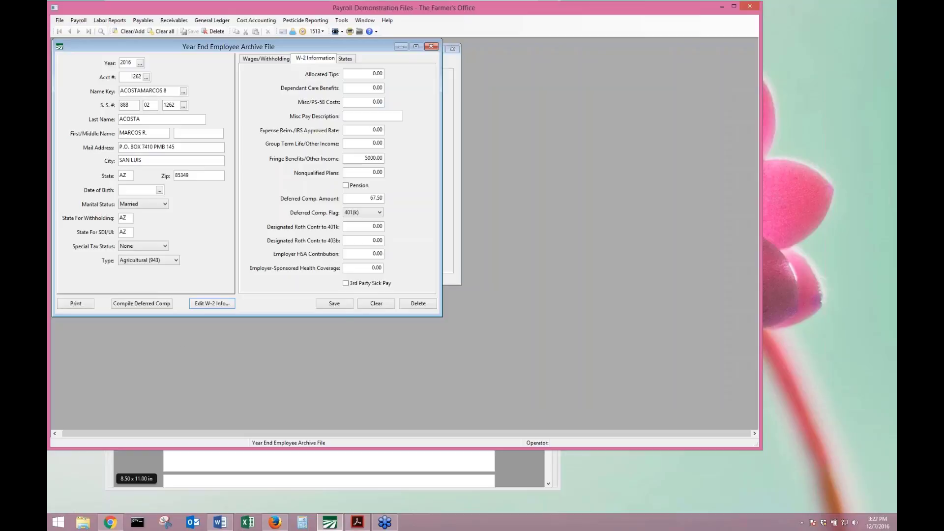
left_click(338, 302)
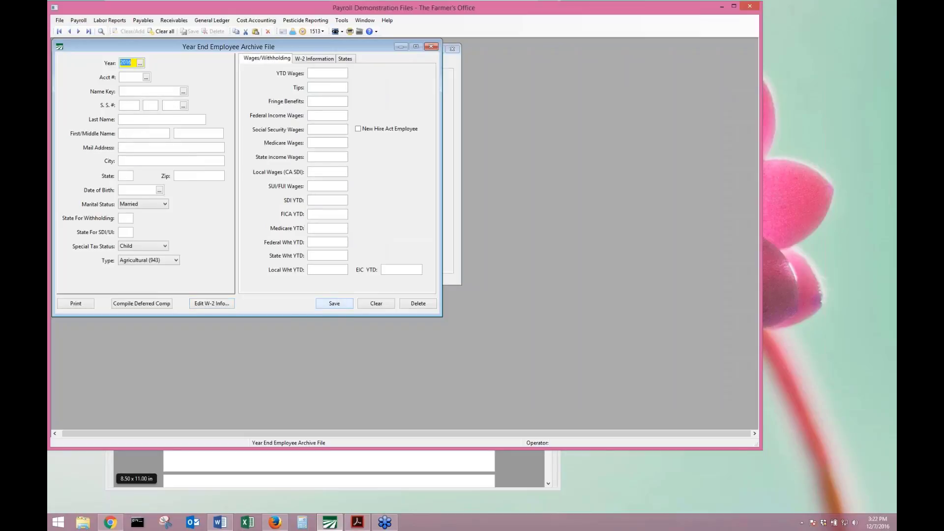
left_click(431, 46)
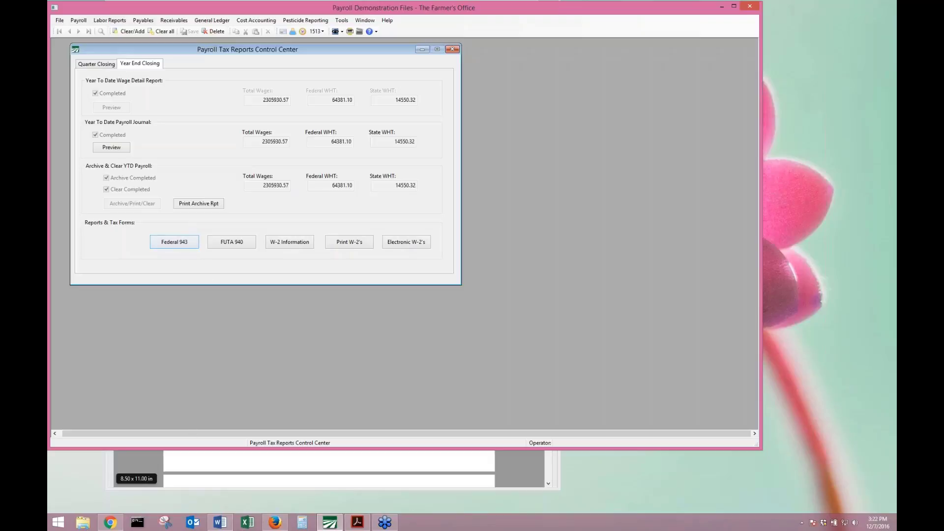
left_click(211, 463)
scroll(216, 423, "down", 10)
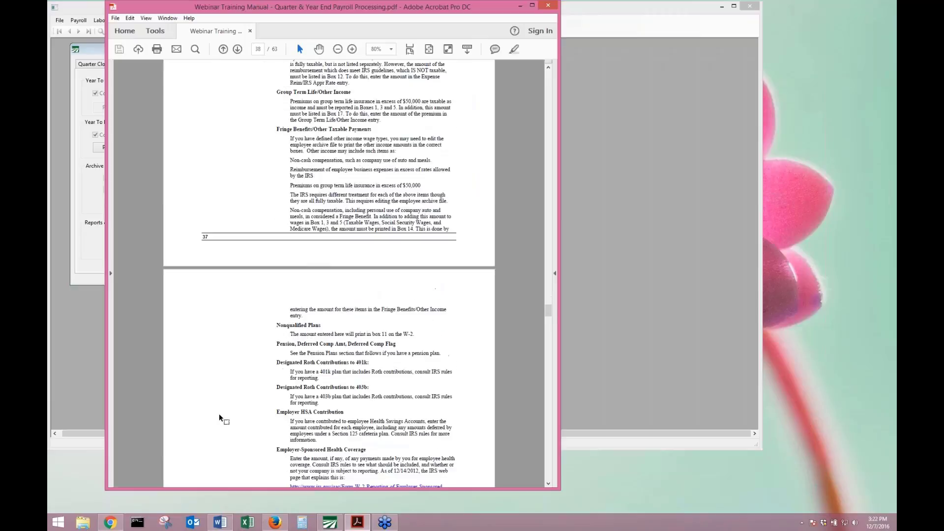
scroll(220, 414, "down", 15)
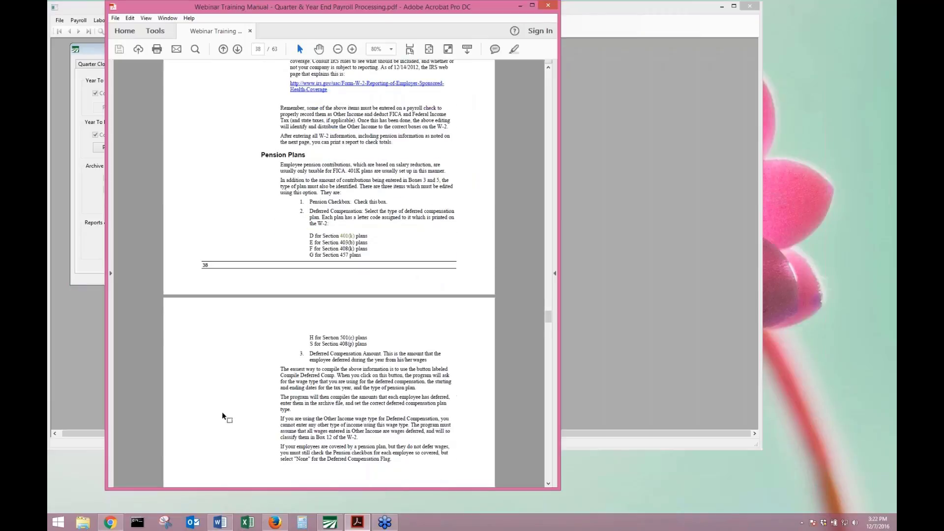
scroll(222, 409, "down", 20)
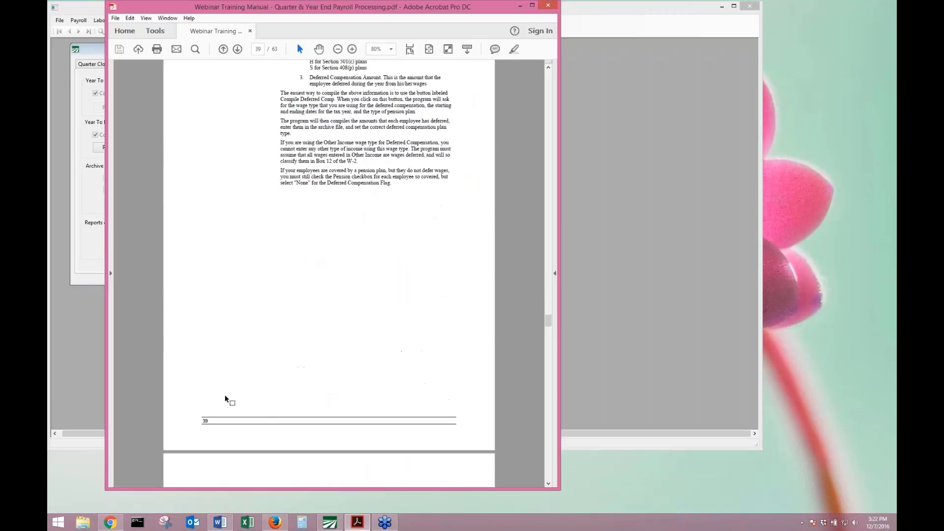
scroll(219, 408, "down", 20)
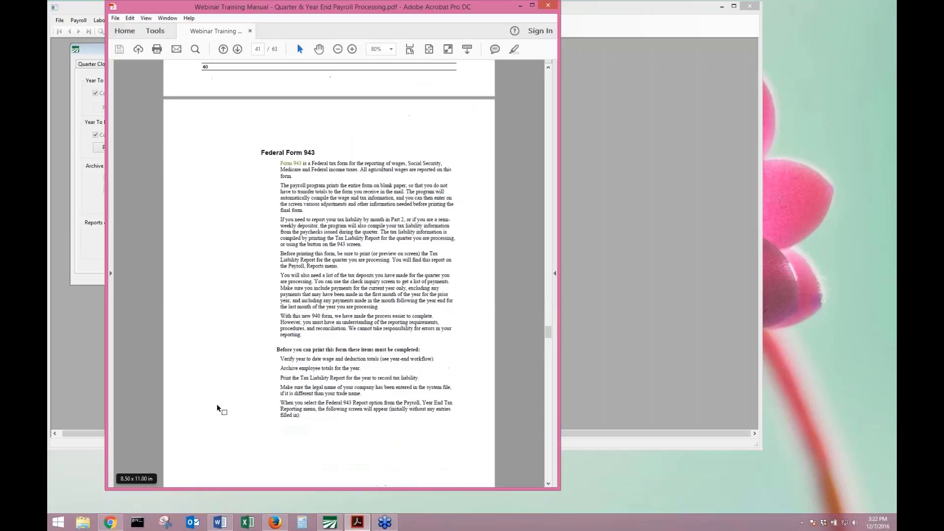
scroll(217, 403, "down", 2)
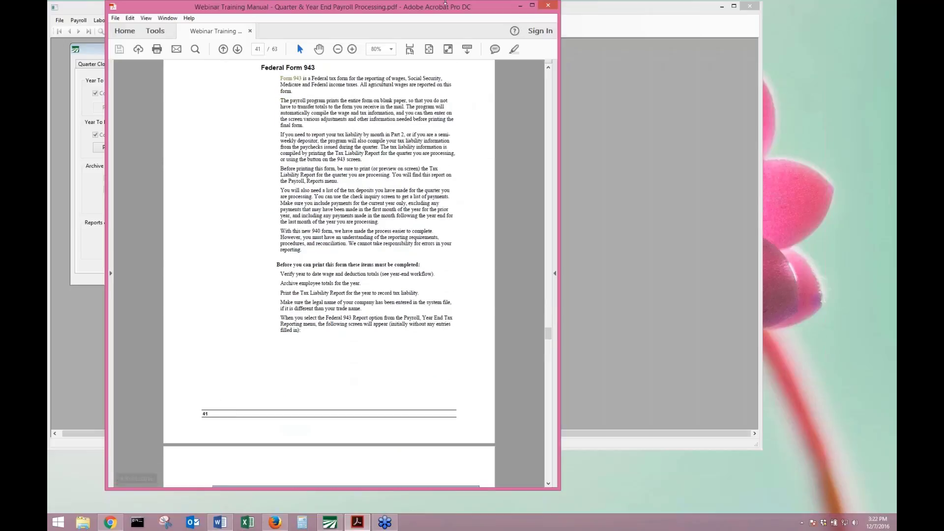
left_click(519, 6)
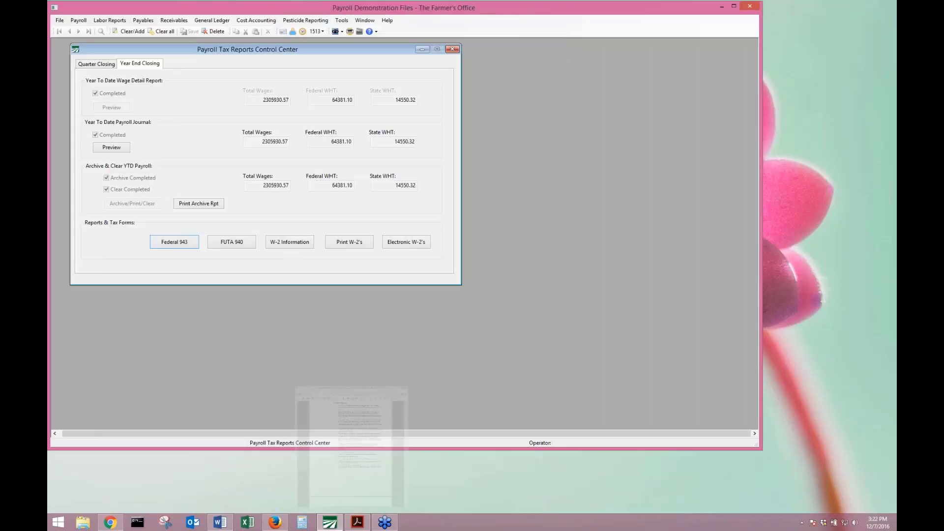
Calculate the 2016 Form 943 totals and rebuild the monthly tax liability from the payroll journal.
left_click(192, 248)
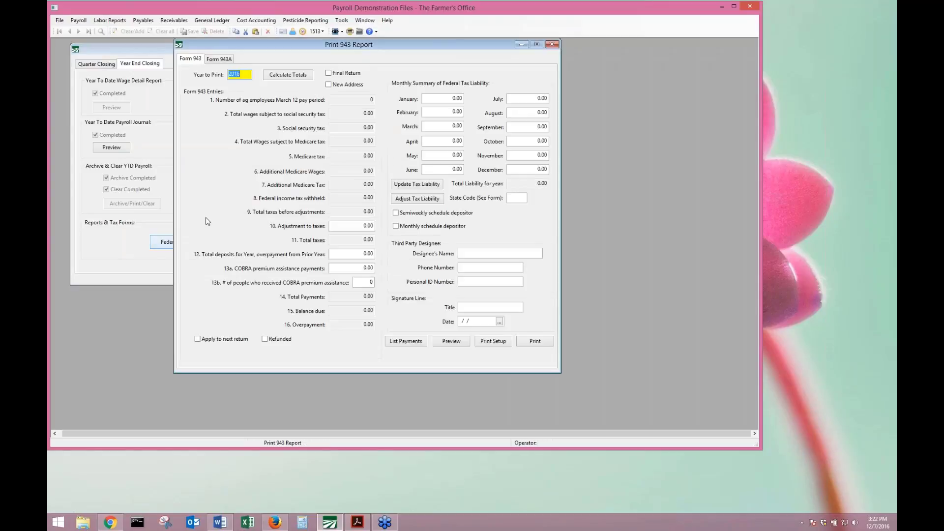
left_click(309, 76)
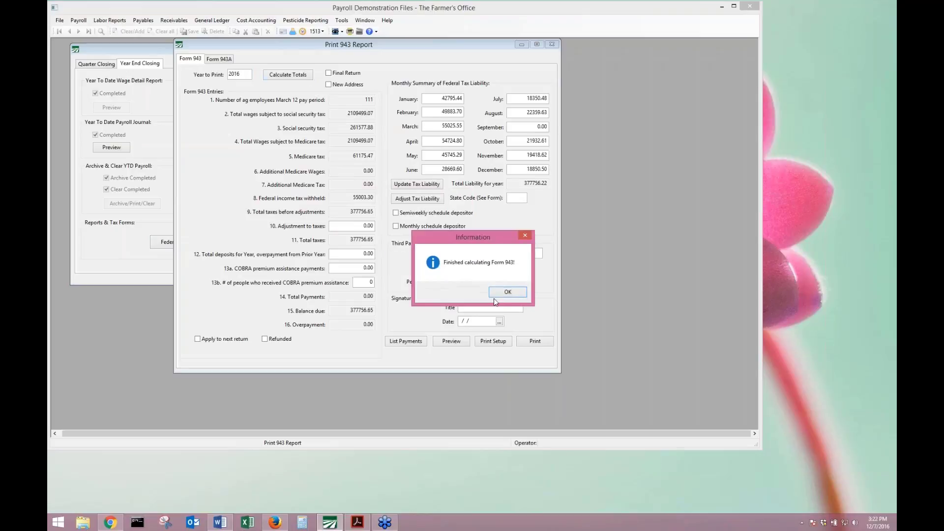
key("Return")
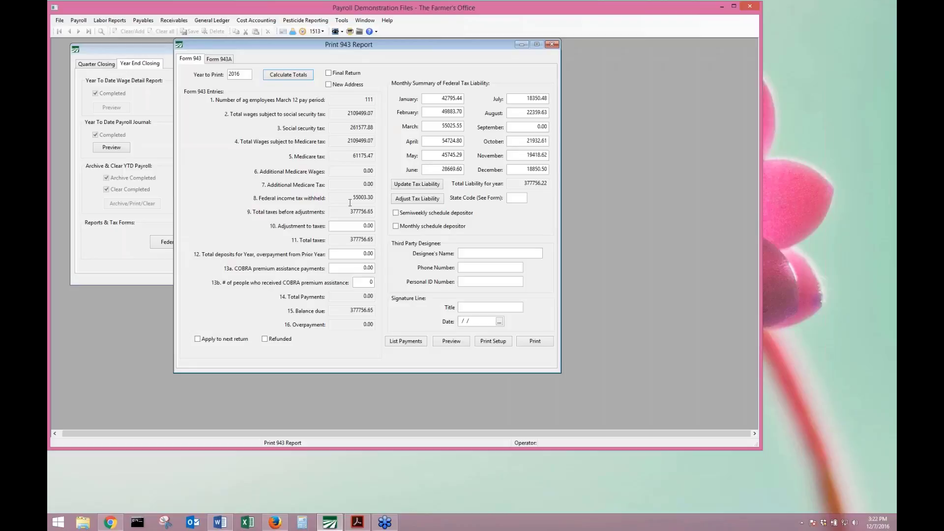
left_click(540, 169)
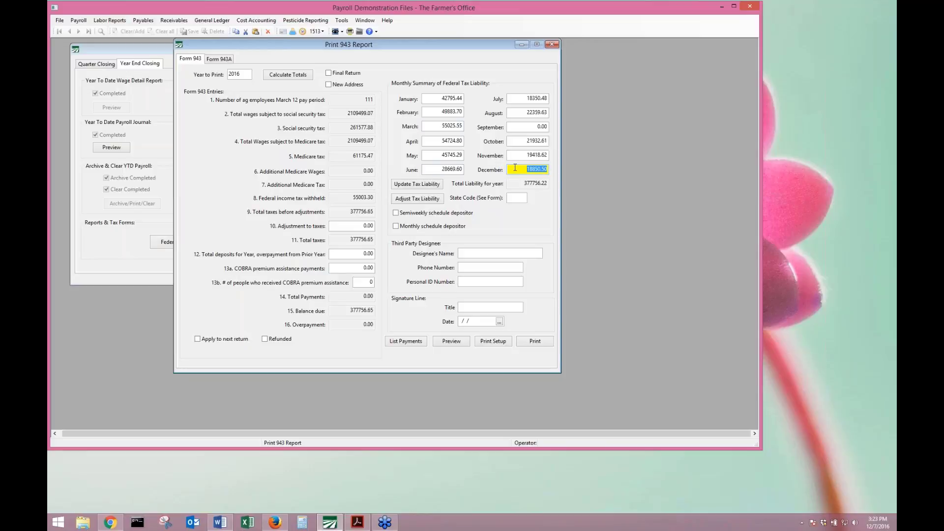
left_click(413, 185)
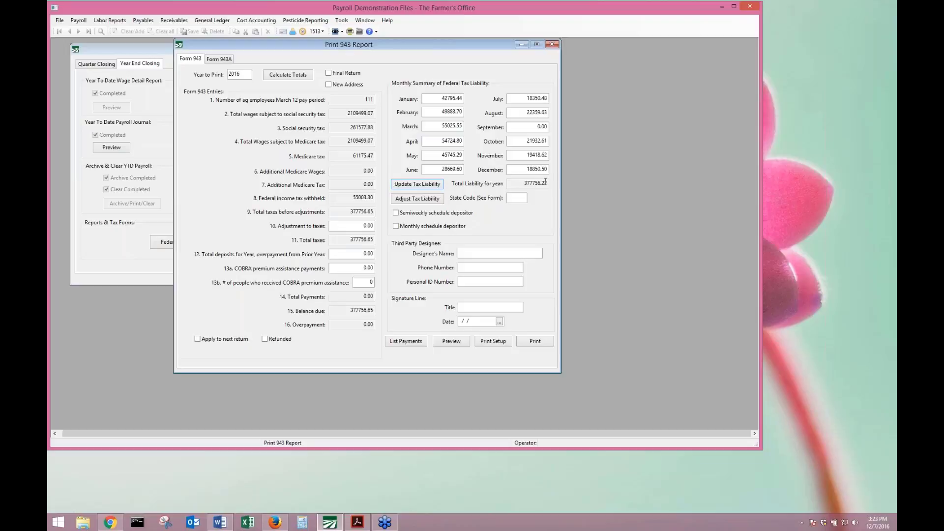
Enter a -0.43 adjustment to taxes and 377756.22 total deposits, then review the deposit payments list.
left_click(361, 225)
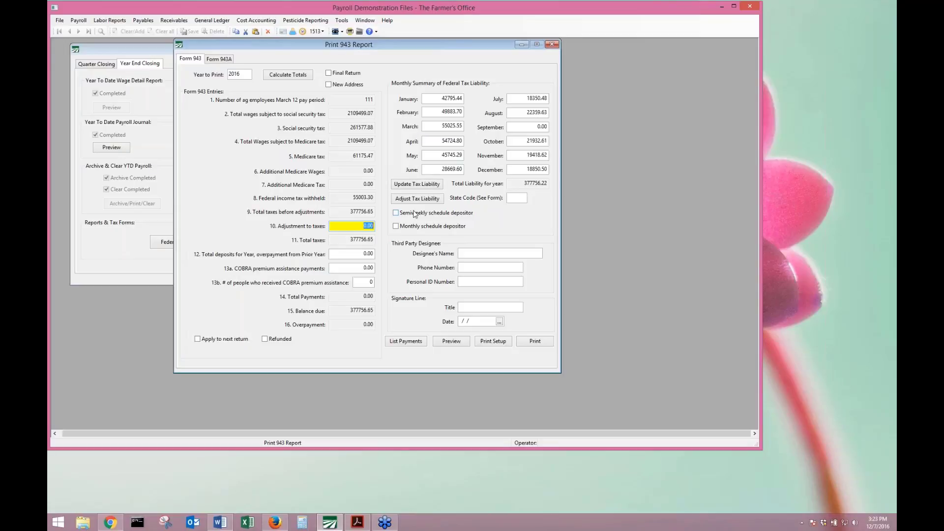
type("-0.")
type("43")
key("Tab")
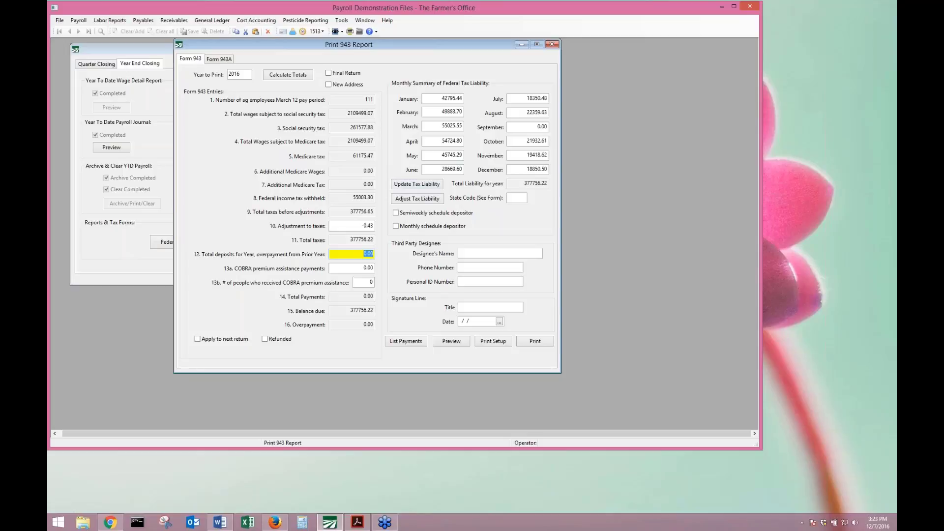
type("377756.22")
key("Tab")
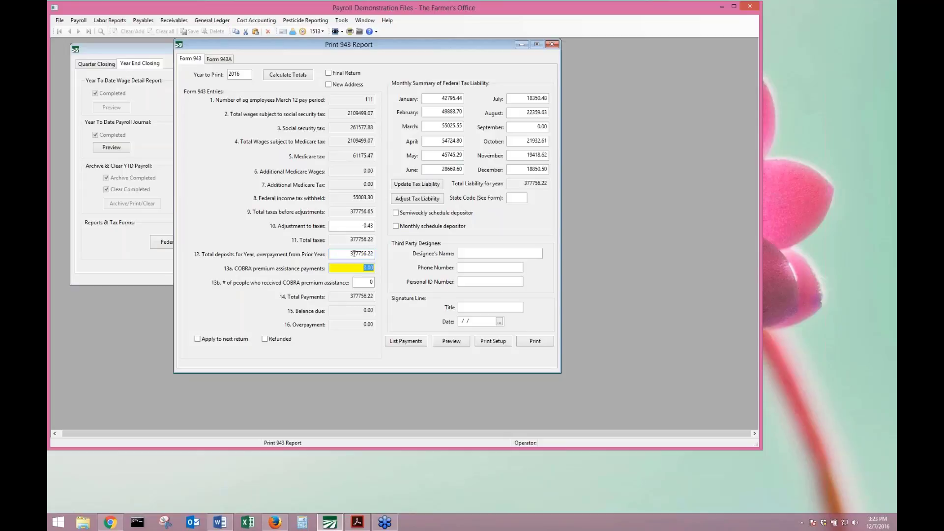
left_click(421, 345)
left_click(563, 309)
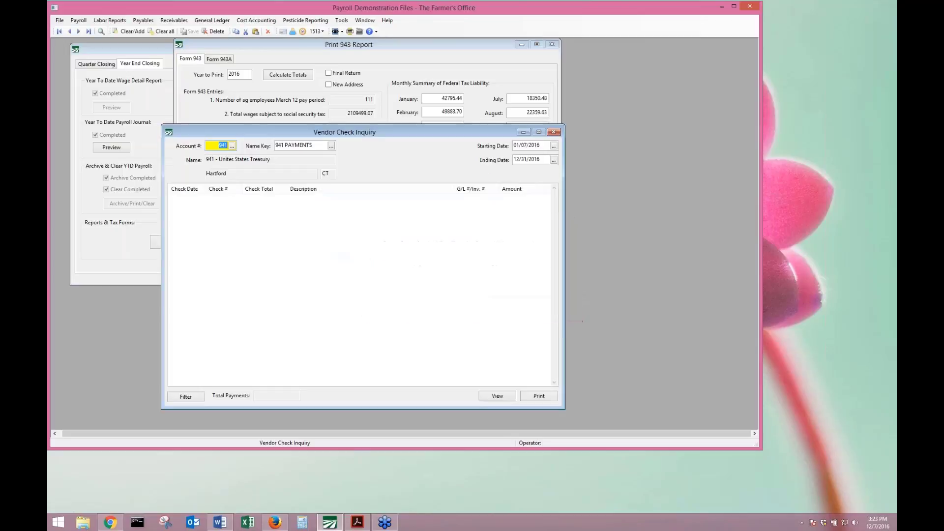
key("Tab")
key("Tab")
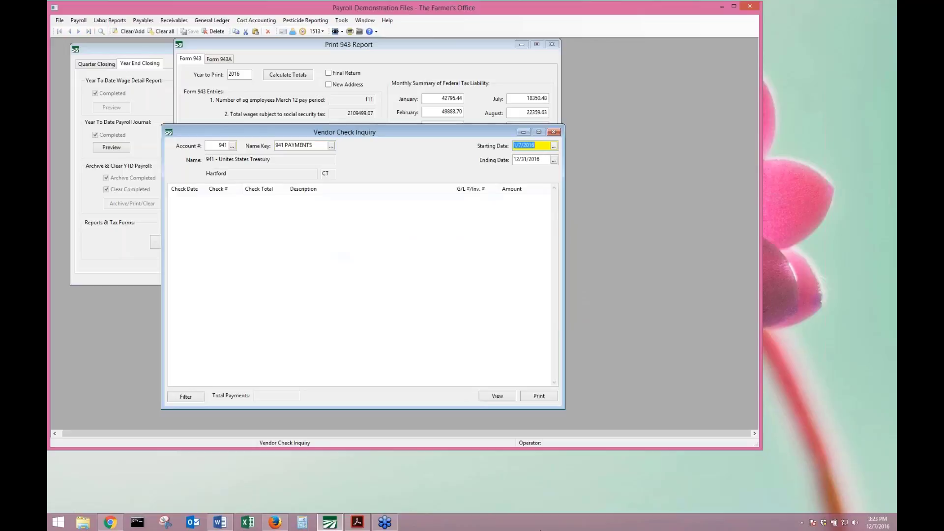
key("shift+Tab")
key("F4")
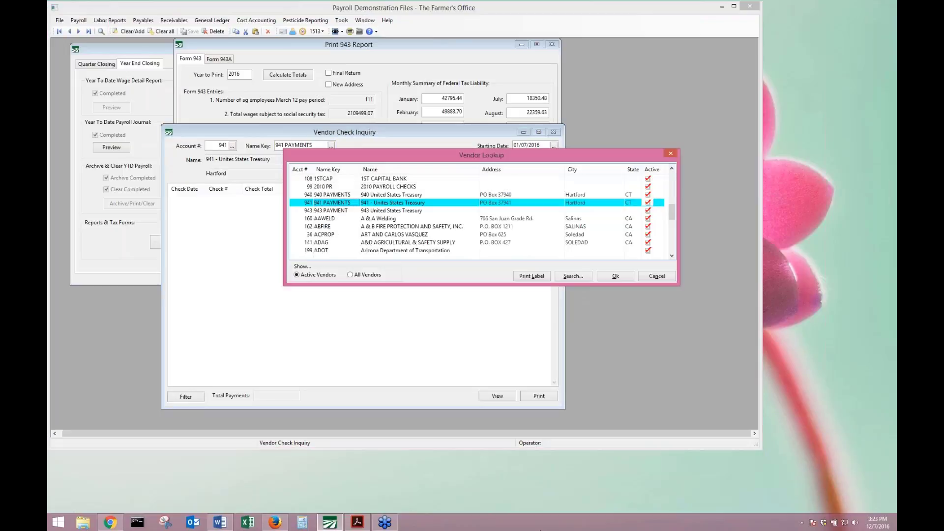
key("Down")
key("Return")
key("Tab")
key("Tab")
key("Tab")
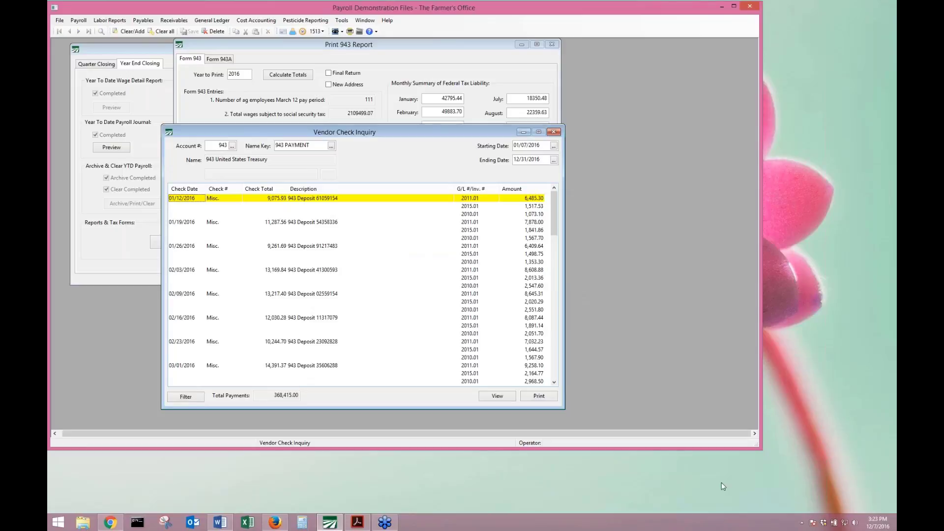
left_click(554, 132)
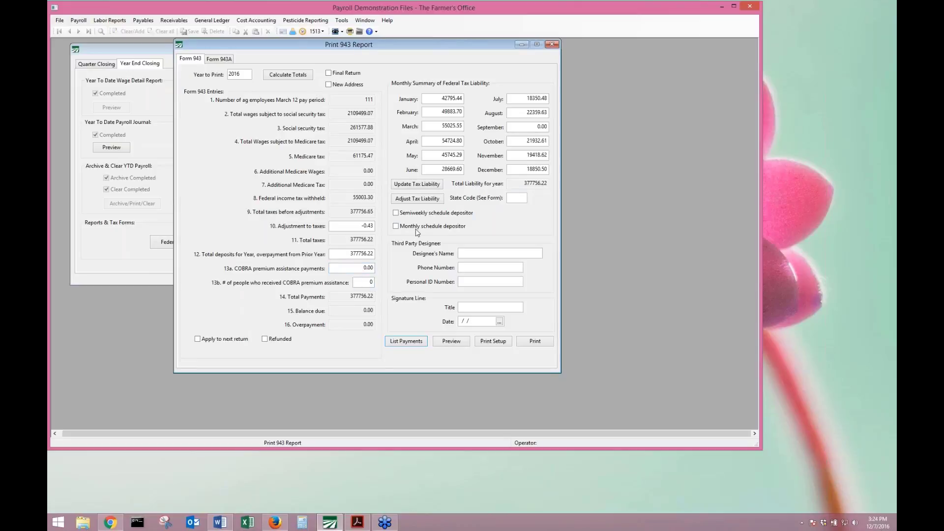
Set the filer as a semiweekly schedule depositor and view the Form 943A daily liabilities.
left_click(396, 213)
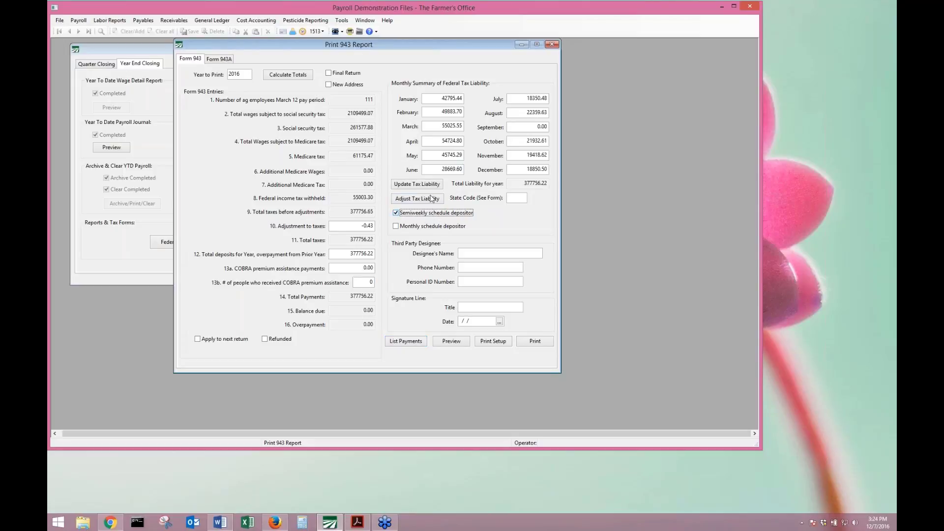
left_click(218, 59)
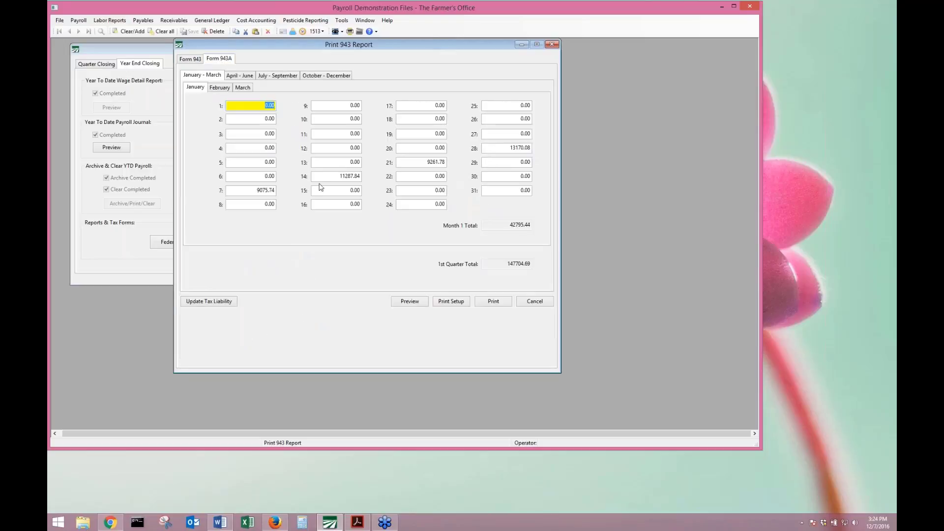
left_click(196, 59)
left_click(422, 226)
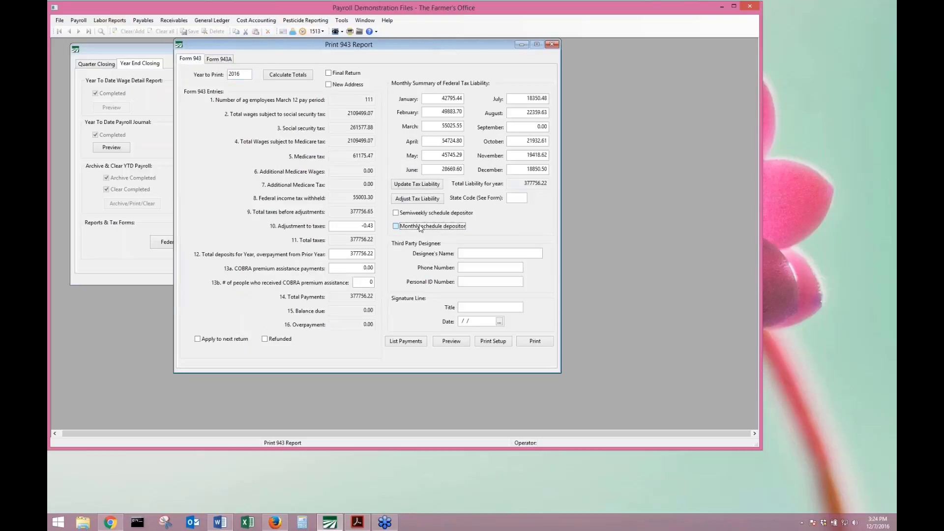
left_click(426, 215)
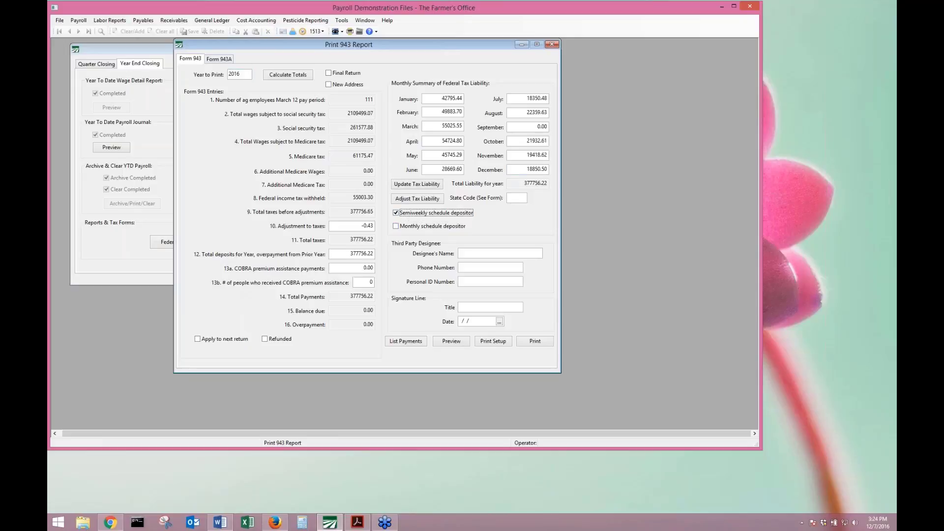
left_click(229, 59)
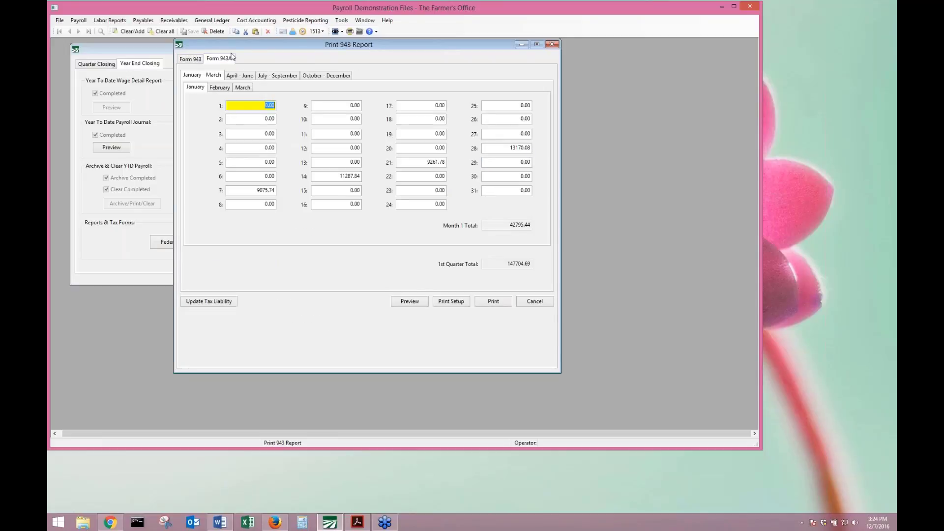
Browse the daily liabilities for February through June on Form 943A.
left_click(228, 89)
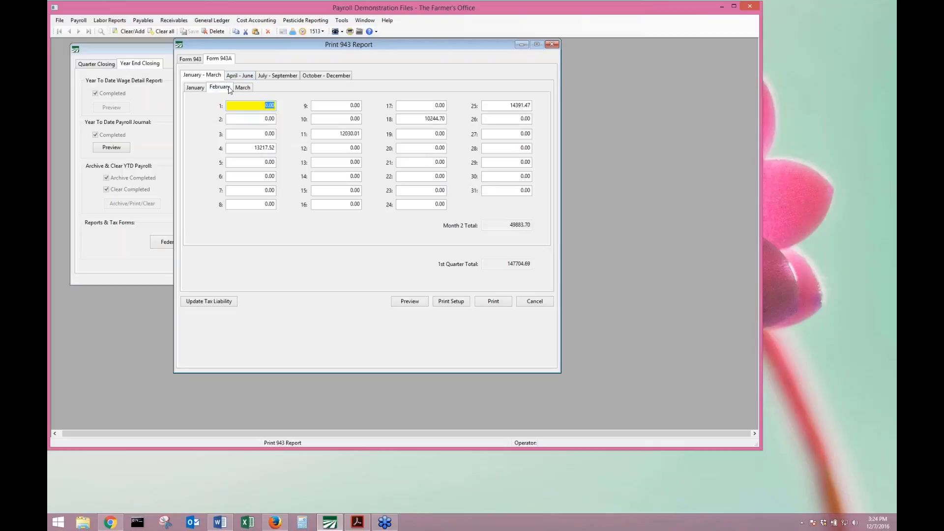
left_click(240, 89)
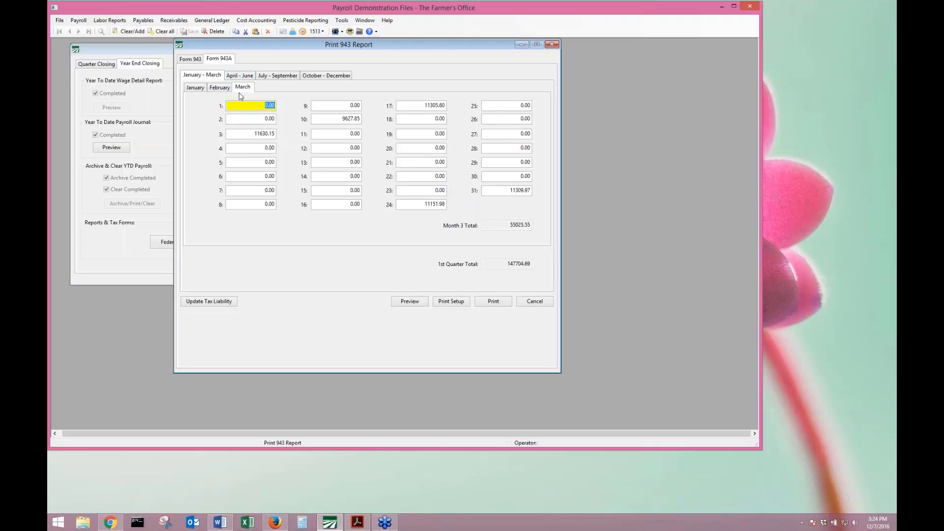
left_click(247, 77)
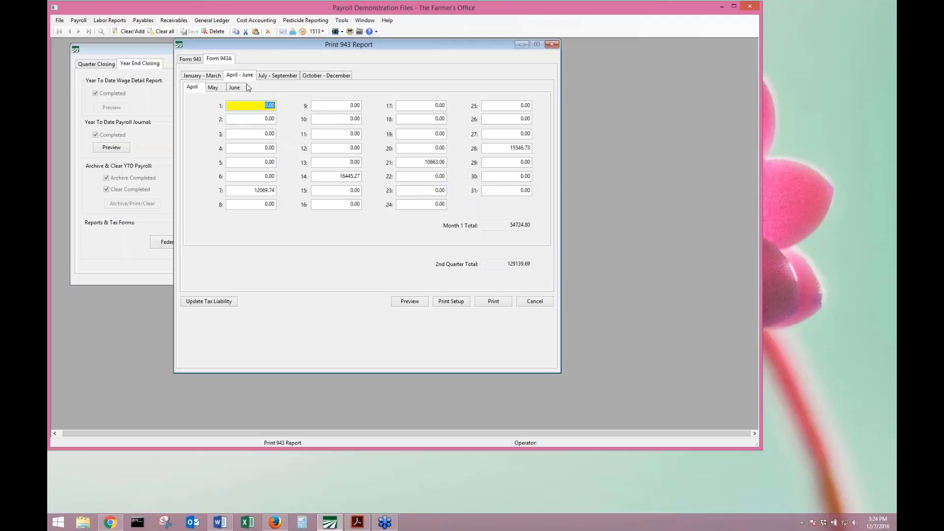
left_click(263, 190)
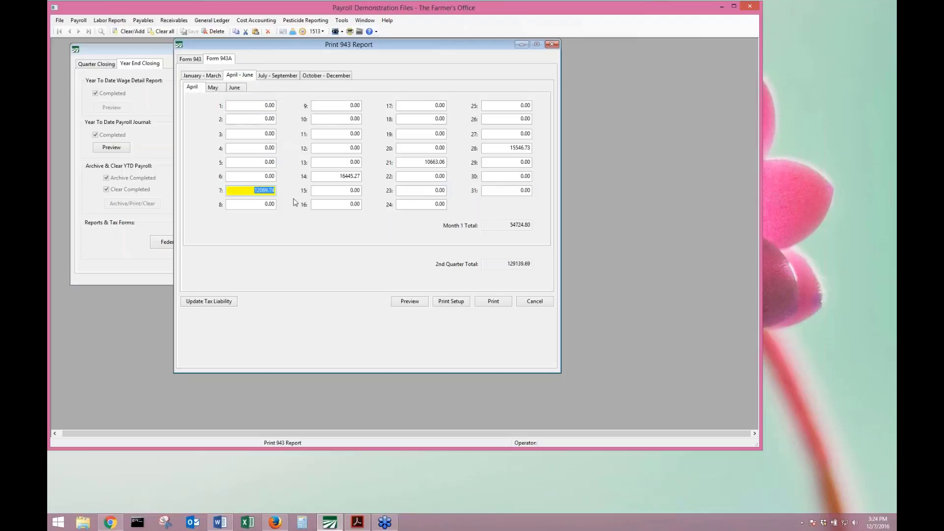
left_click(212, 88)
left_click(234, 88)
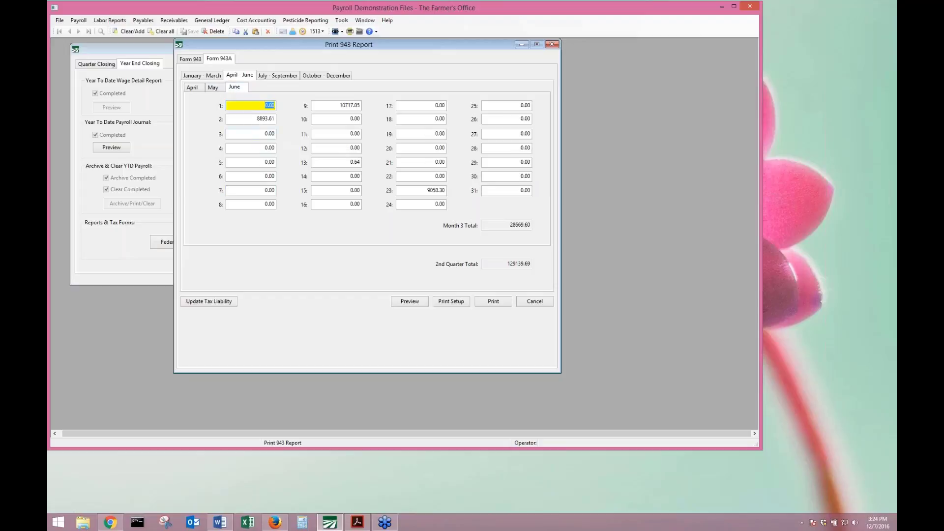
left_click(262, 122)
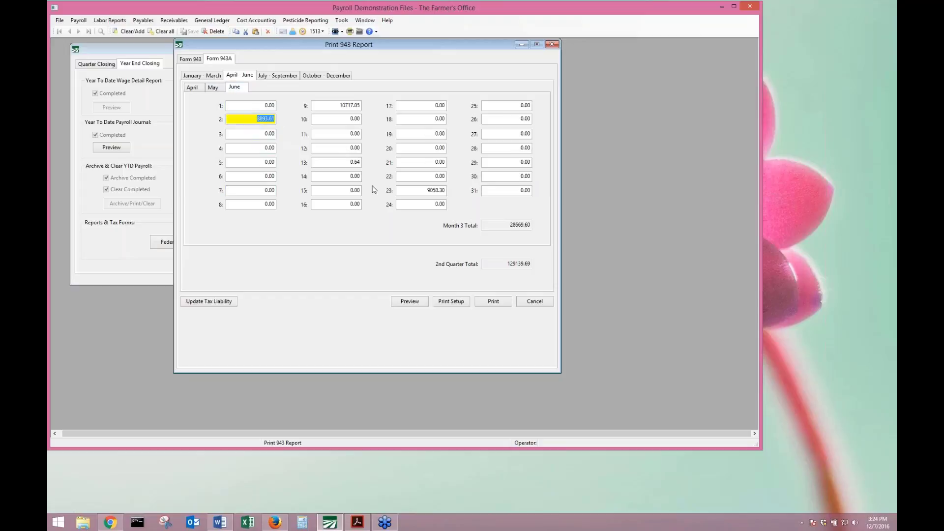
Zero June 13's 0.64 liability and change June 9 to 10717.69.
left_click(345, 159)
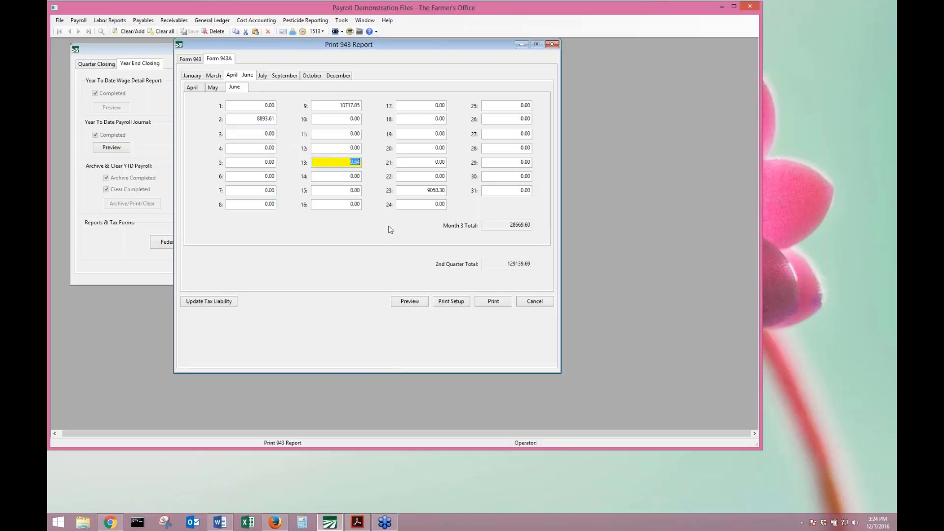
type("0")
left_click_drag(360, 105, 353, 106)
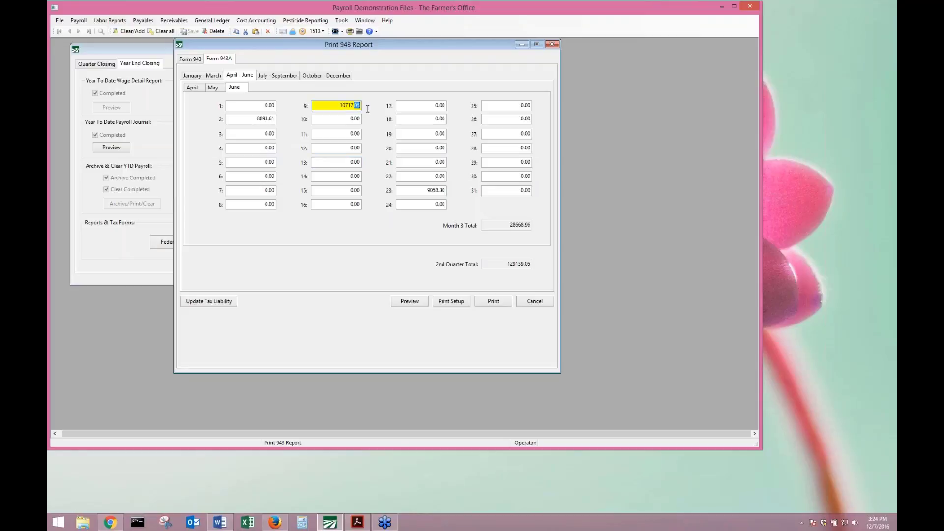
type("69")
key("Tab")
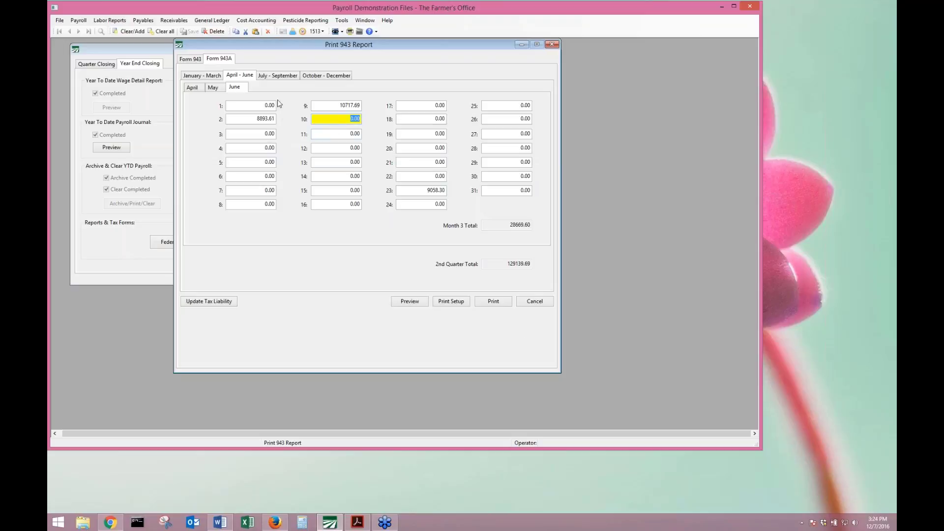
left_click(411, 301)
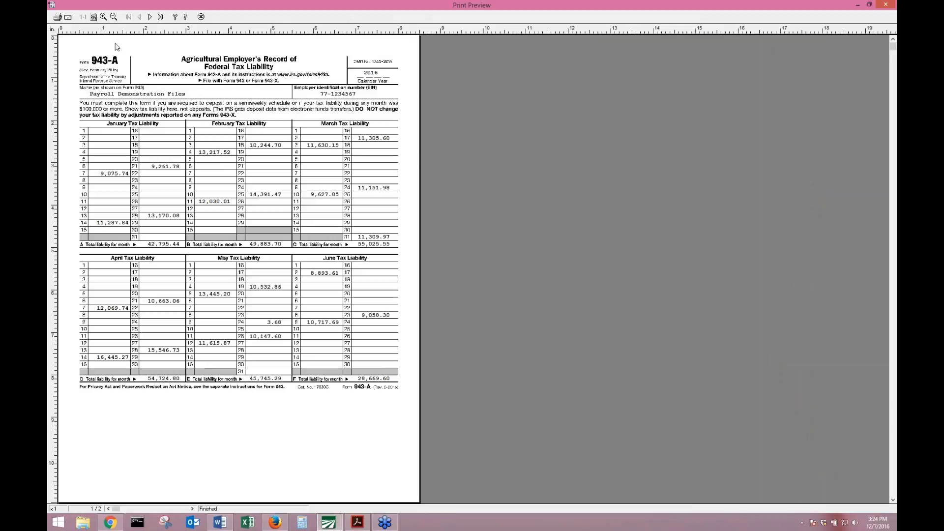
left_click(149, 18)
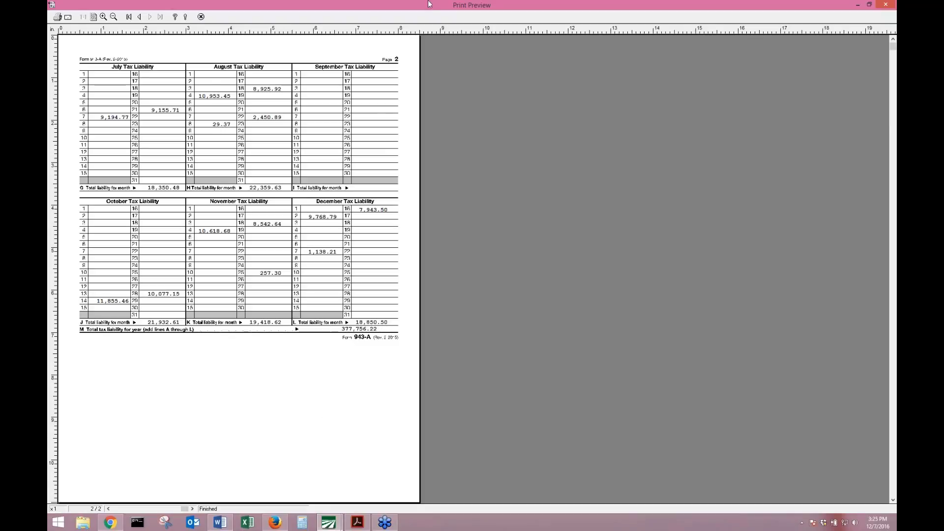
left_click(201, 17)
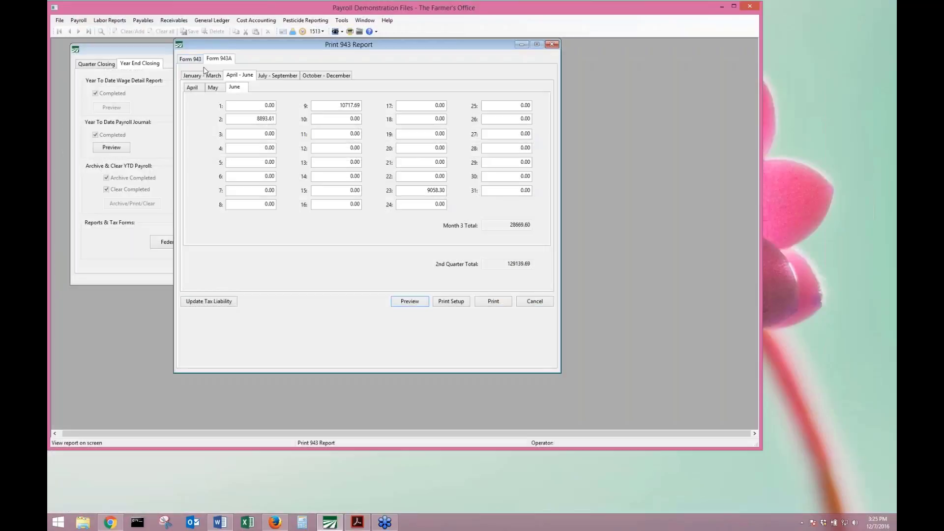
Clear the -0.43 Form 943 adjustment and adjust tax liability, bringing December to 18850.93.
left_click(196, 61)
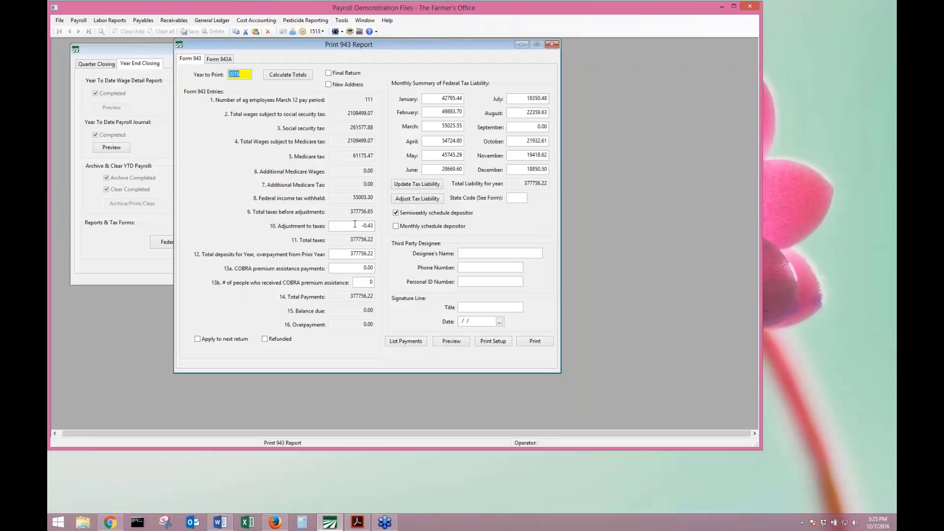
left_click(352, 226)
key("Delete")
key("Tab")
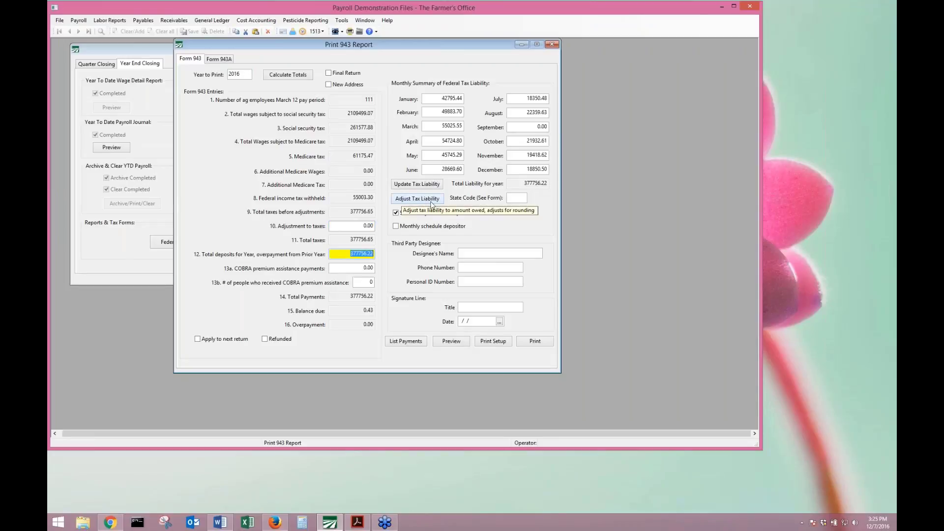
left_click(431, 203)
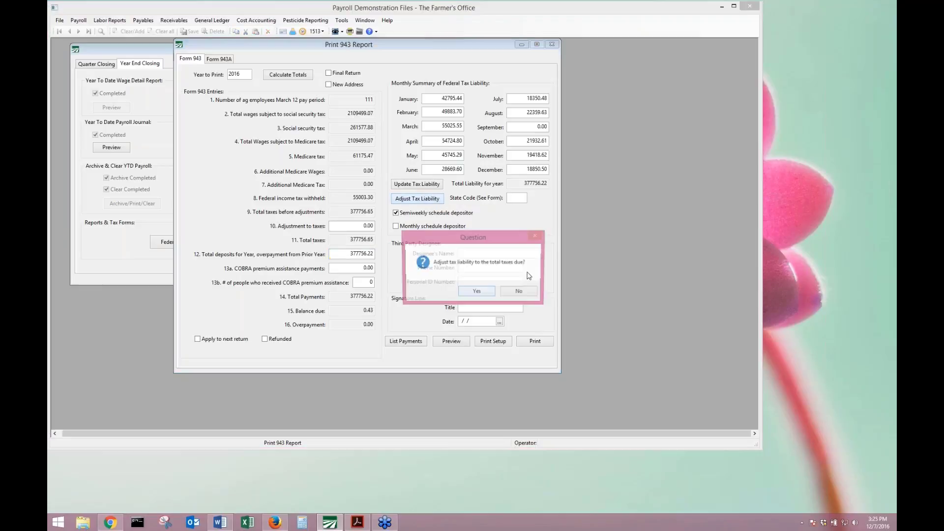
left_click(476, 292)
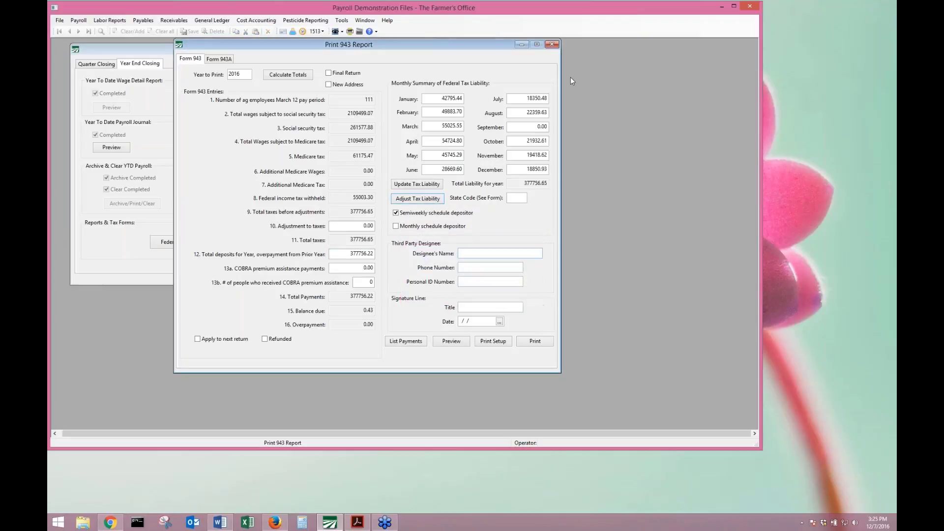
left_click(525, 170)
double_click(525, 171)
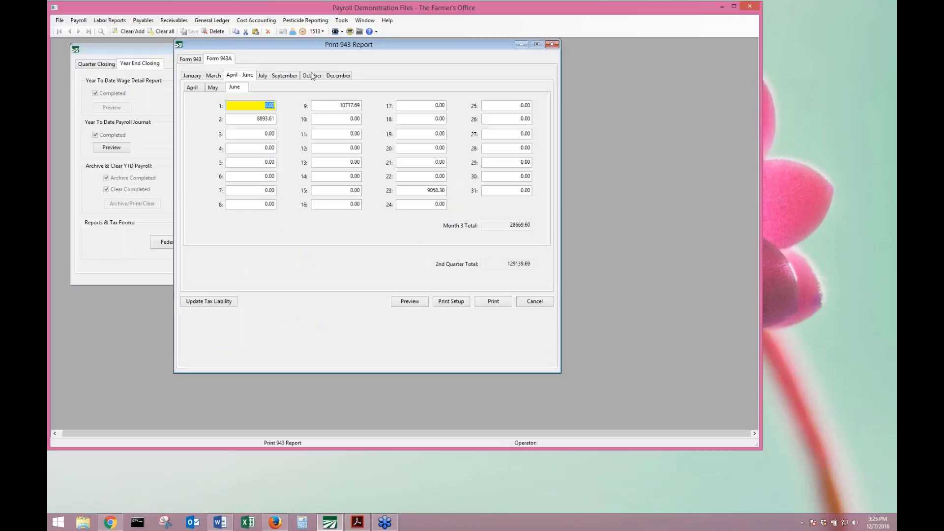
Rebuild the tax liability from the fourth-quarter daily entries, dropping December to 18850.50, and return to Form 943.
left_click(324, 75)
left_click(511, 148)
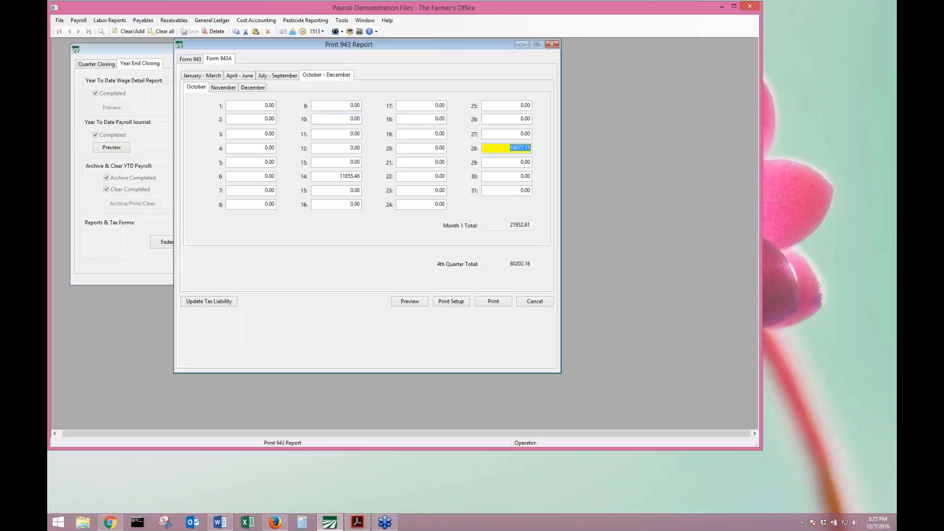
left_click(207, 301)
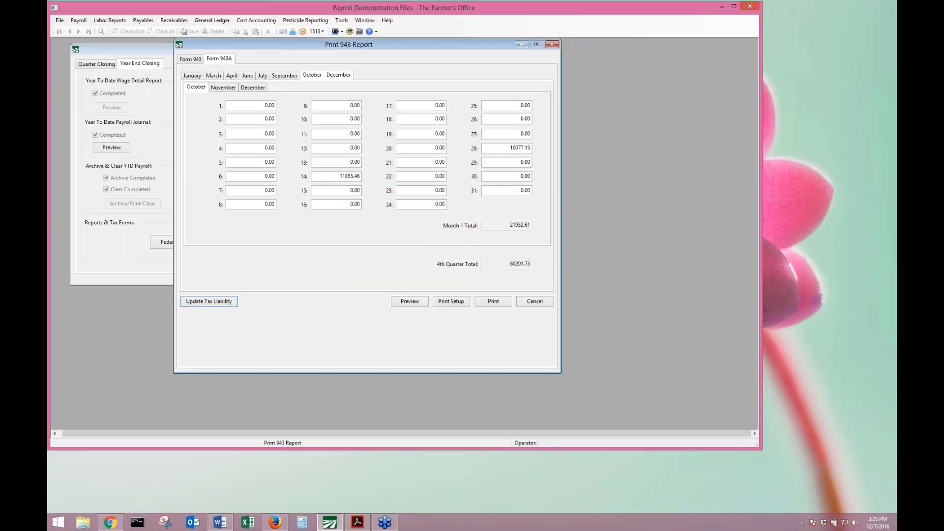
left_click(191, 59)
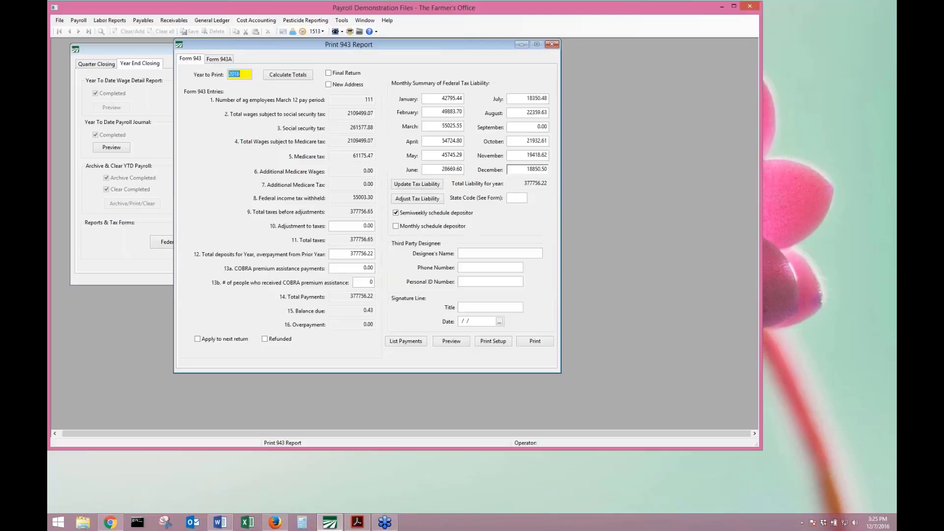
Leave the designee fields blank, enter signer title OFFICE MANAGER, and date the signature 12/7/2016.
left_click(473, 253)
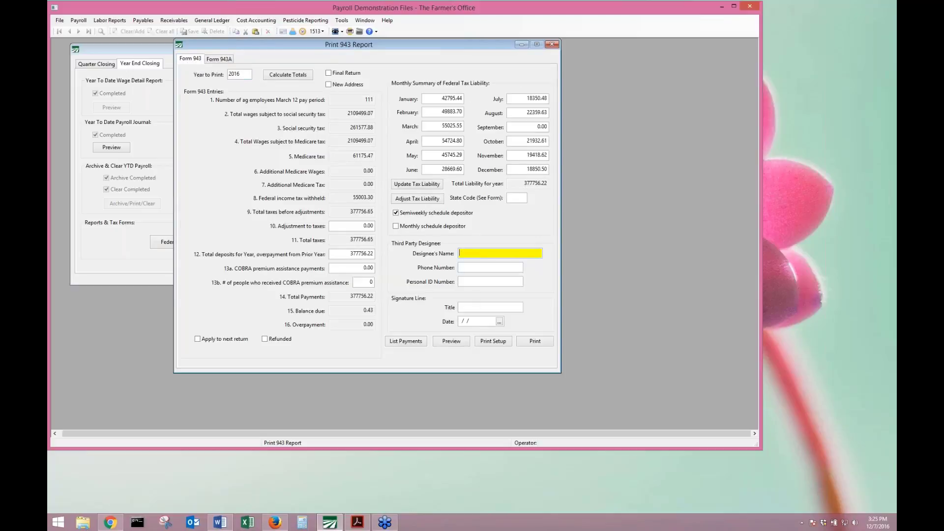
key("Tab")
left_click(474, 255)
key("Tab")
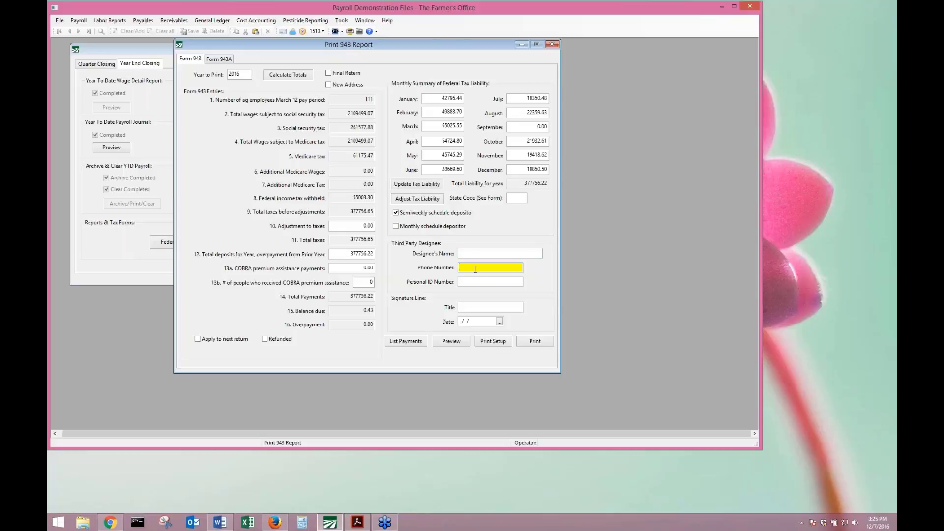
key("Tab")
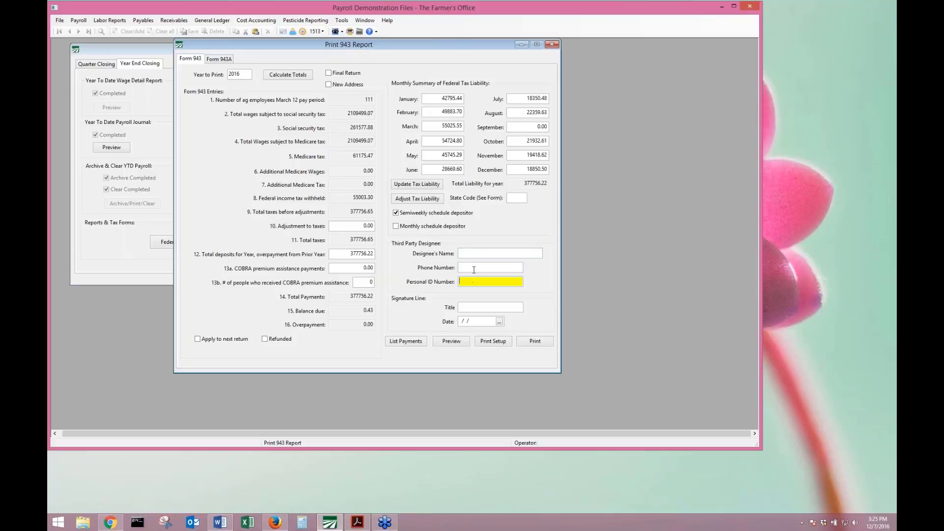
key("Tab")
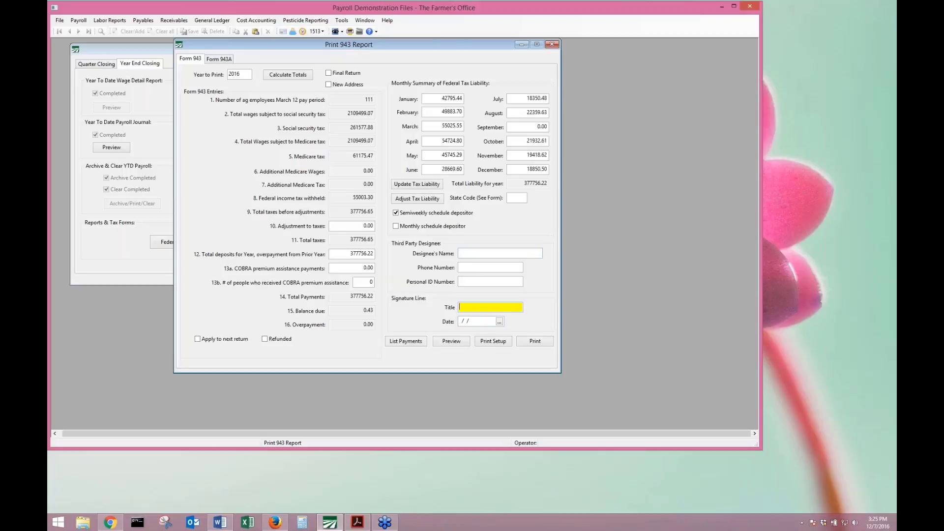
type("OFFICE MANAGER")
left_click(499, 322)
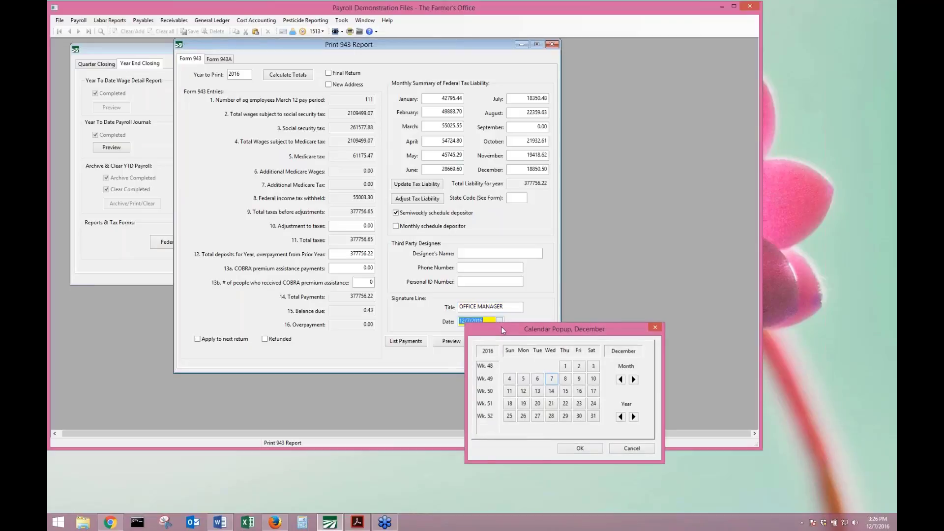
key("Escape")
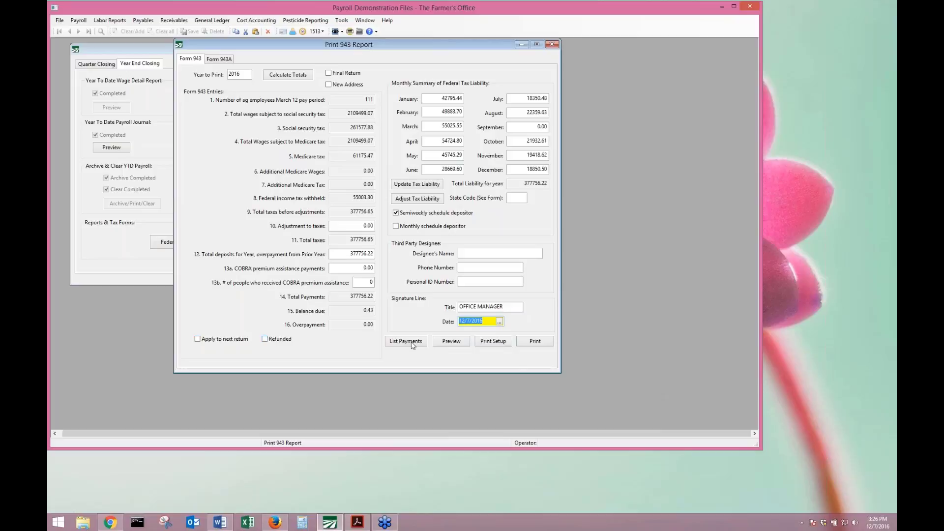
Preview the signed Form 943, letting the program fix the rounding difference, then close the preview.
left_click(450, 343)
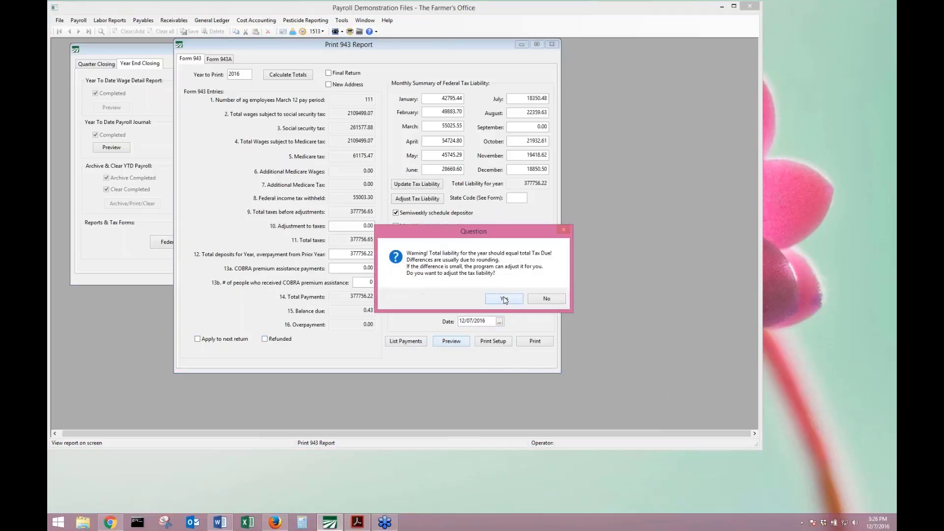
left_click(504, 299)
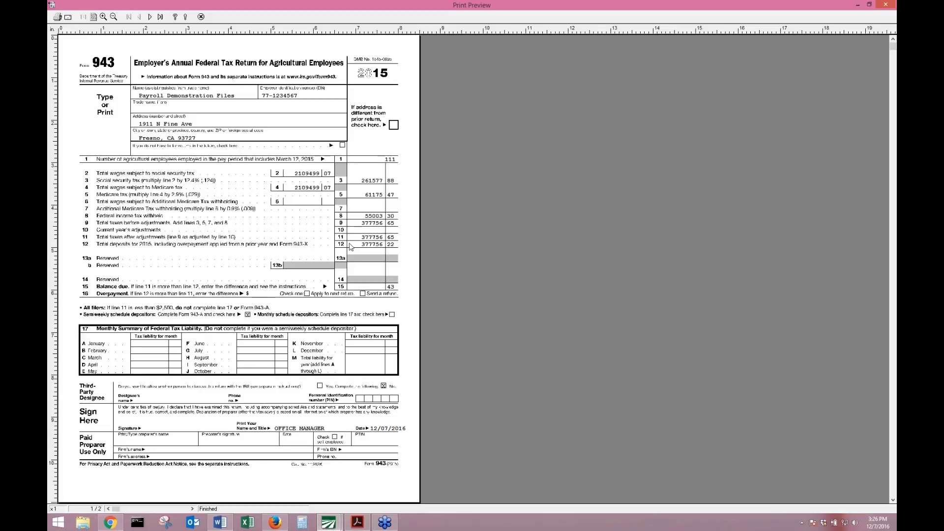
scroll(351, 247, "down", 1)
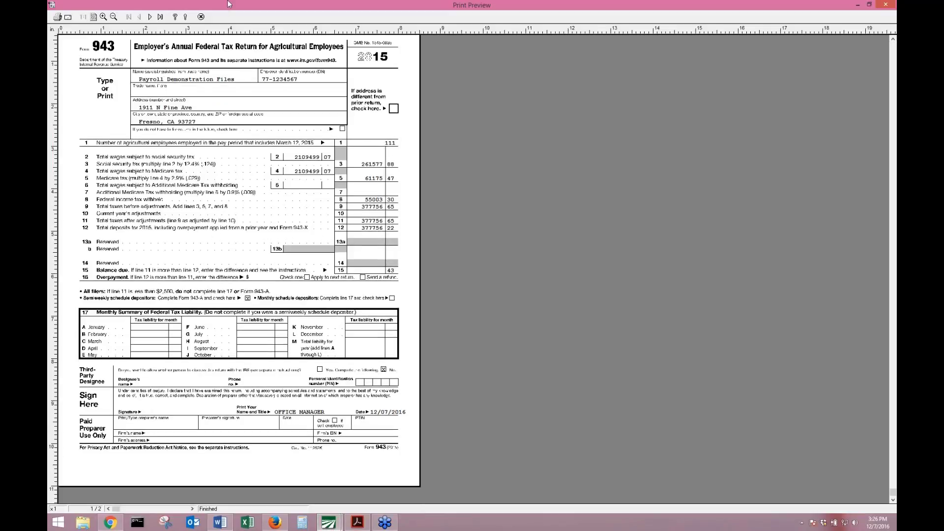
left_click(200, 16)
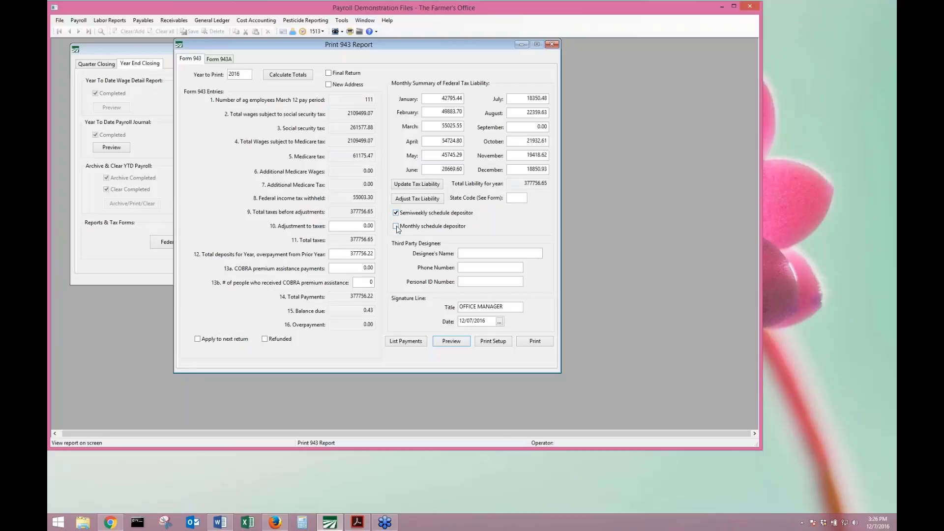
left_click(416, 213)
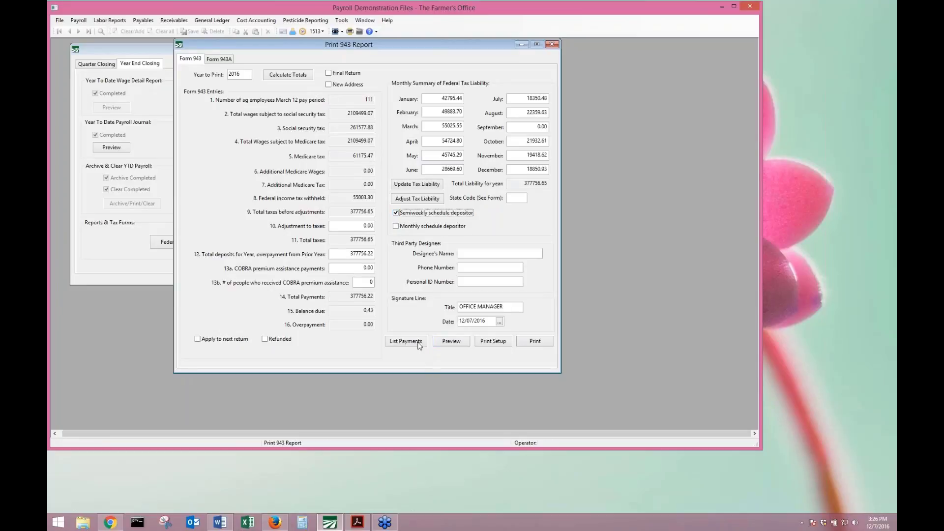
left_click(465, 342)
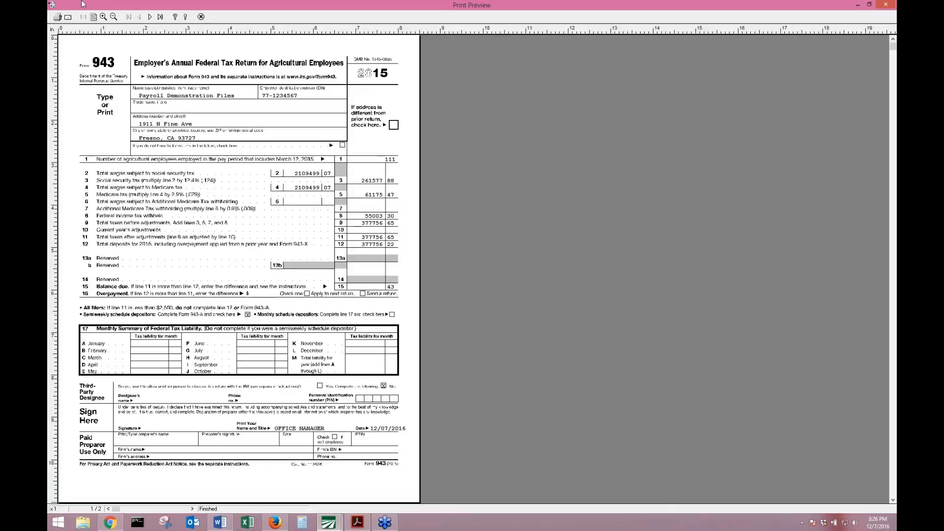
left_click(201, 17)
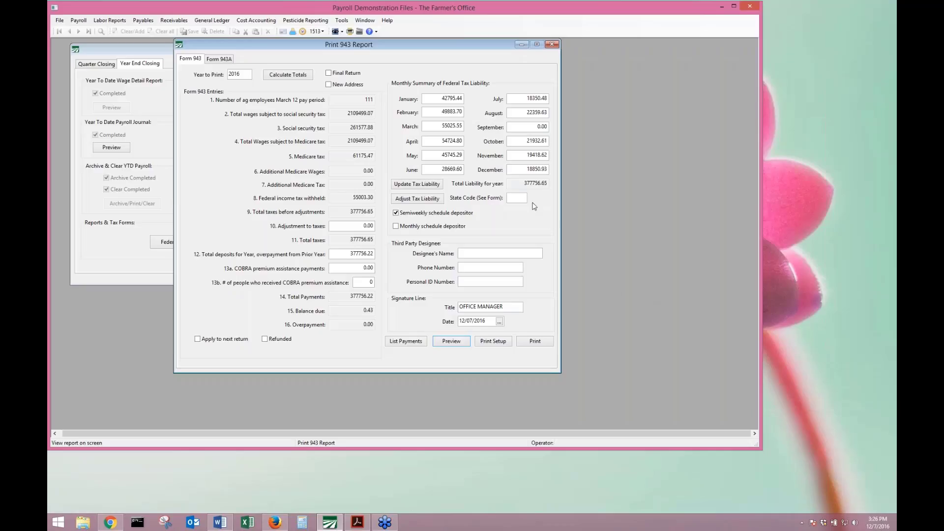
Select the State Code field, then close the Print 943 Report window.
left_click(520, 195)
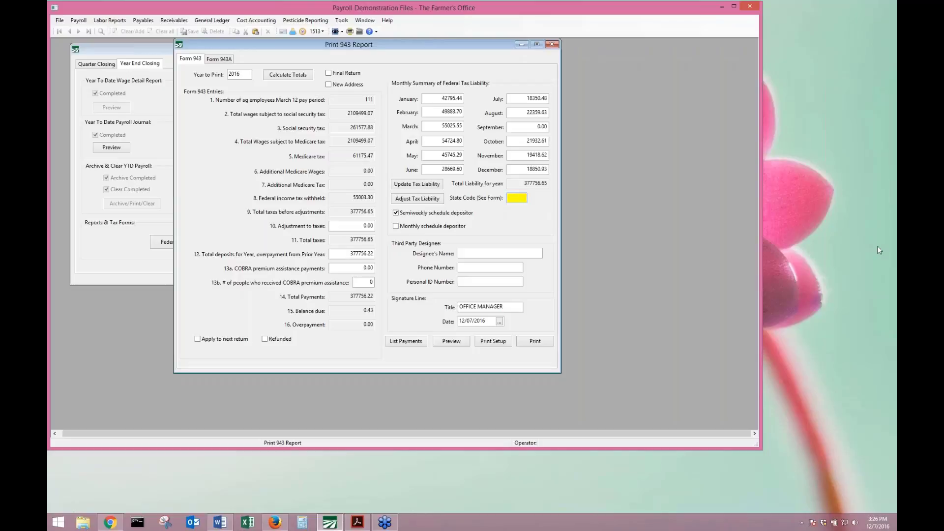
left_click(889, 261)
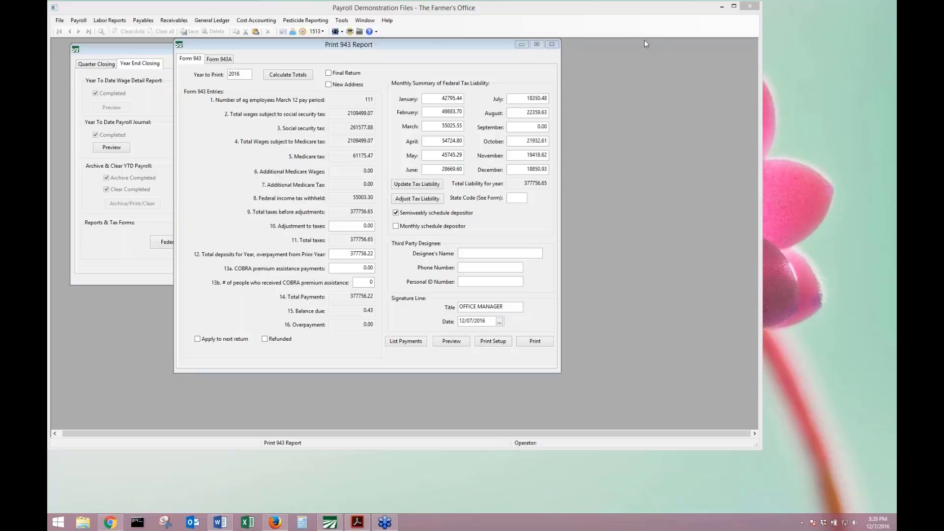
left_click(551, 44)
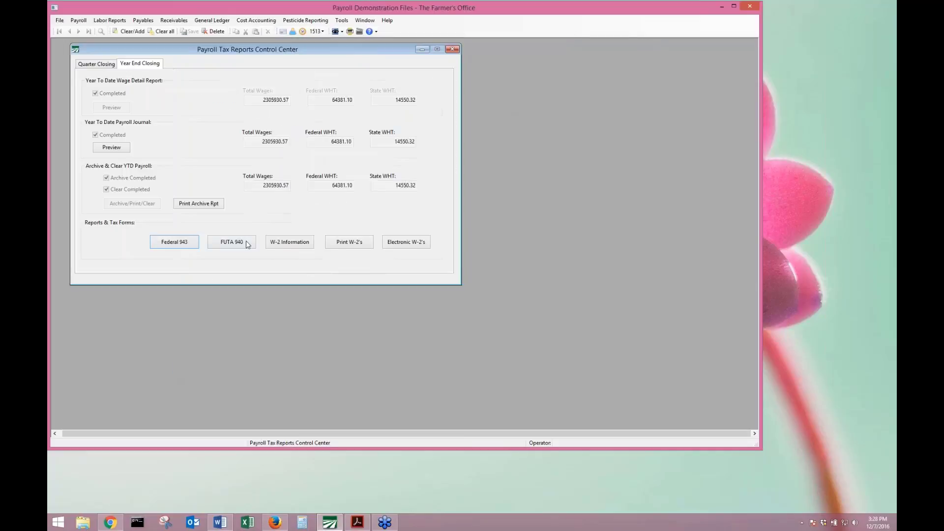
Open FUTA Form 940 and calculate its 2016 totals, showing 9385.10 yearly FUTA liability.
left_click(248, 245)
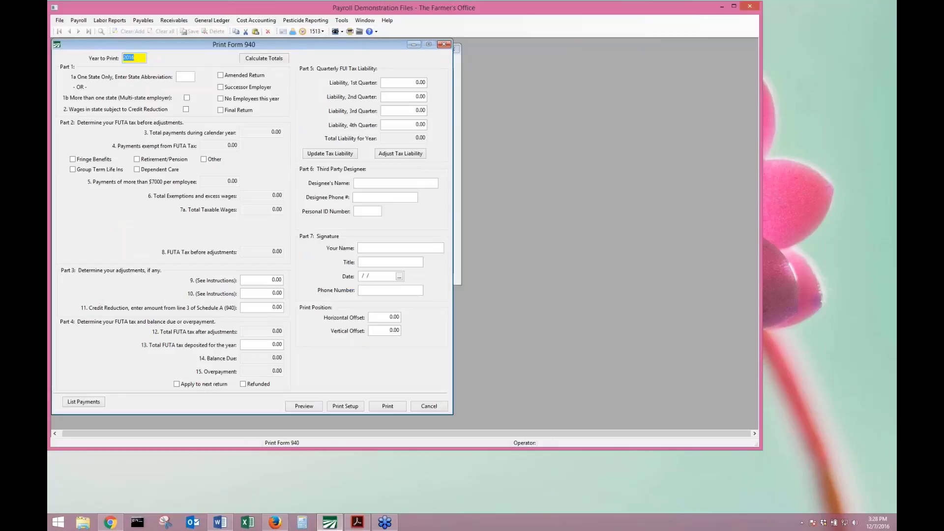
left_click(255, 60)
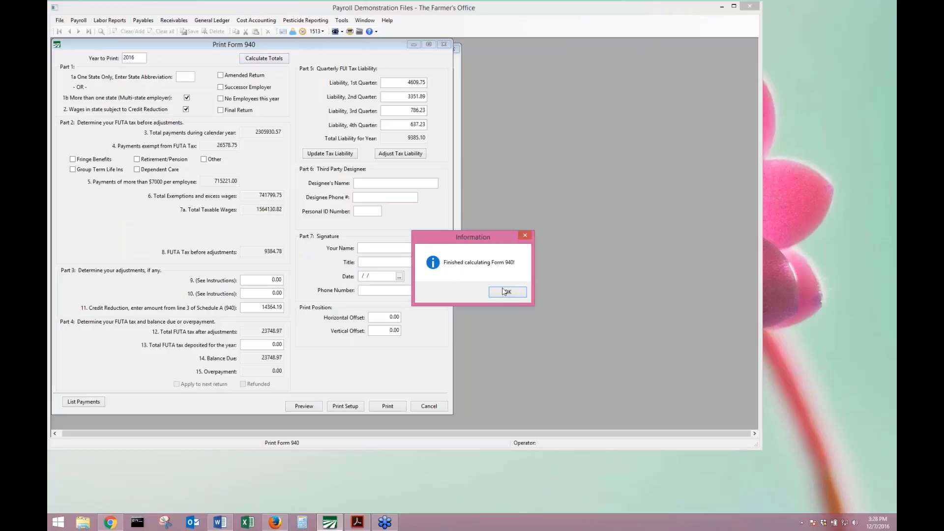
left_click(515, 294)
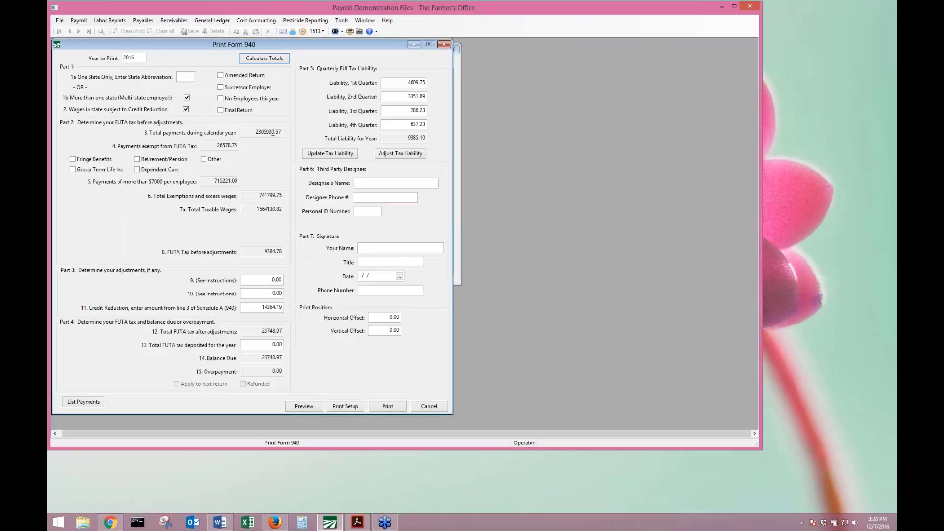
Check the Retirement/Pension and Fringe Benefits exemptions on Form 940.
left_click(179, 78)
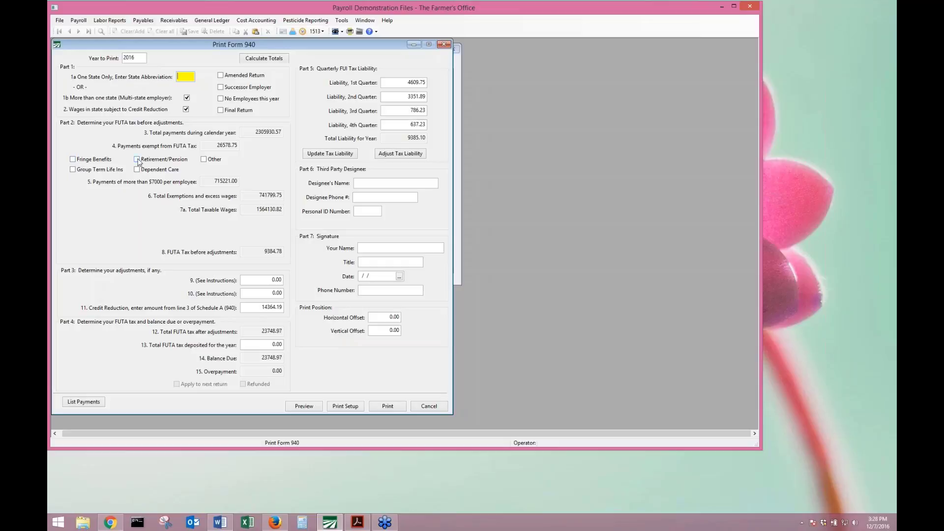
left_click(136, 162)
left_click(93, 162)
Review the line 9, line 11 (14364.19 credit reduction) and line 13 (0.00 deposited) amounts.
left_click(251, 279)
left_click_drag(260, 307, 300, 309)
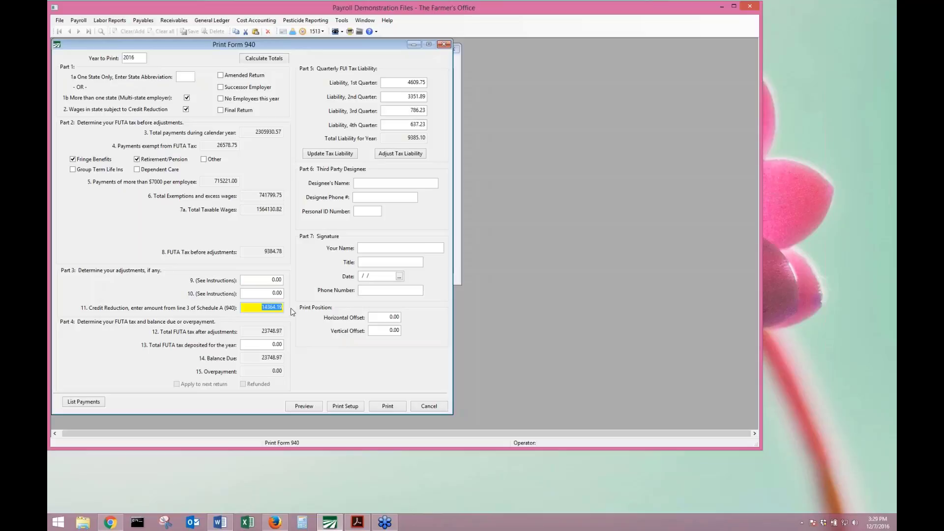
left_click(258, 344)
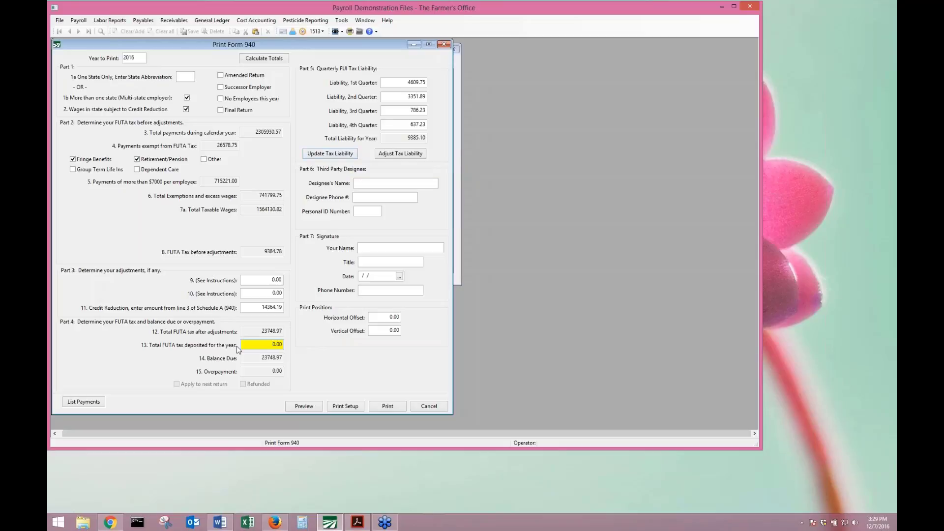
left_click_drag(271, 345, 286, 343)
left_click(268, 307)
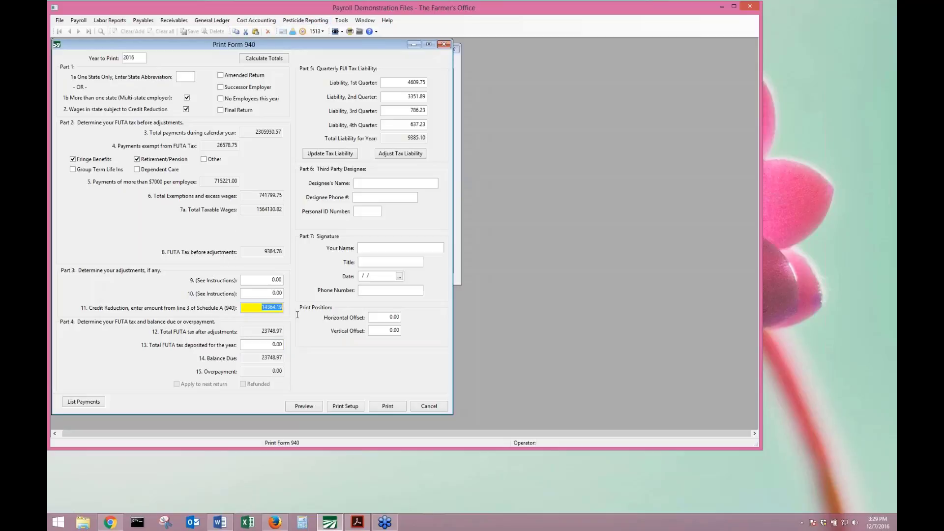
left_click(265, 306)
left_click(391, 83)
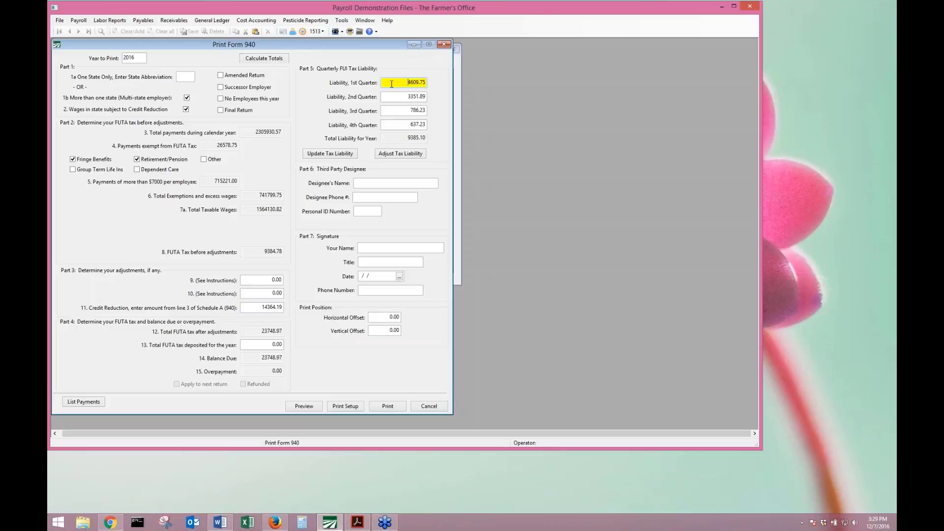
Adjust the Form 940 tax liability so the 4th quarter is 15001.10, totalling 23748.97.
left_click(400, 154)
left_click(479, 292)
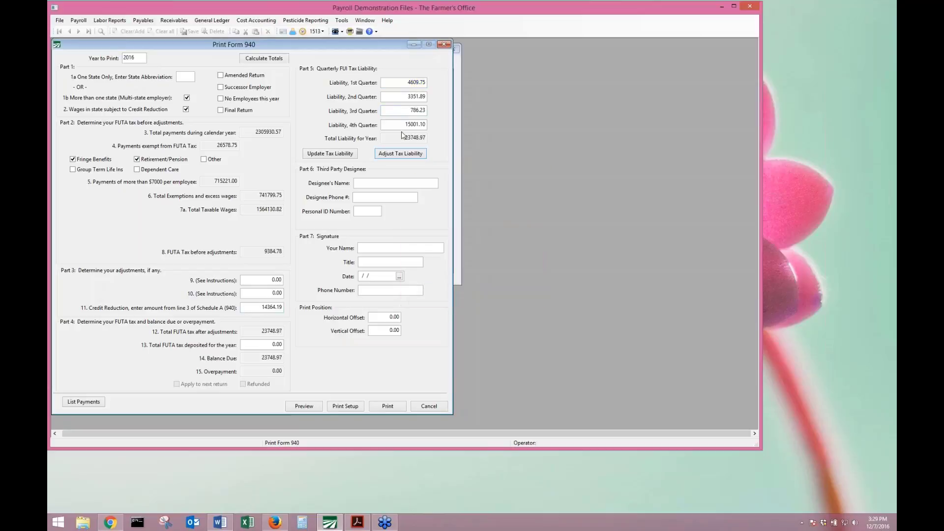
left_click_drag(405, 124, 436, 125)
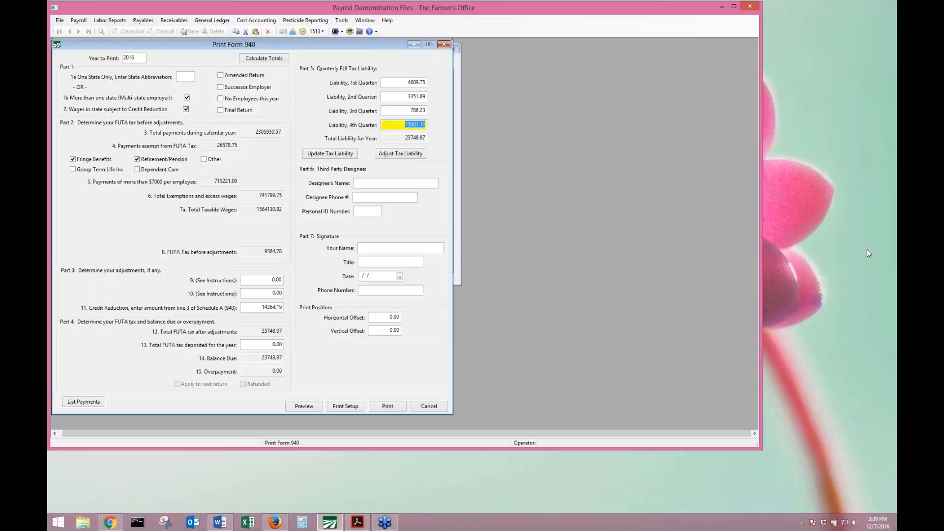
left_click(887, 261)
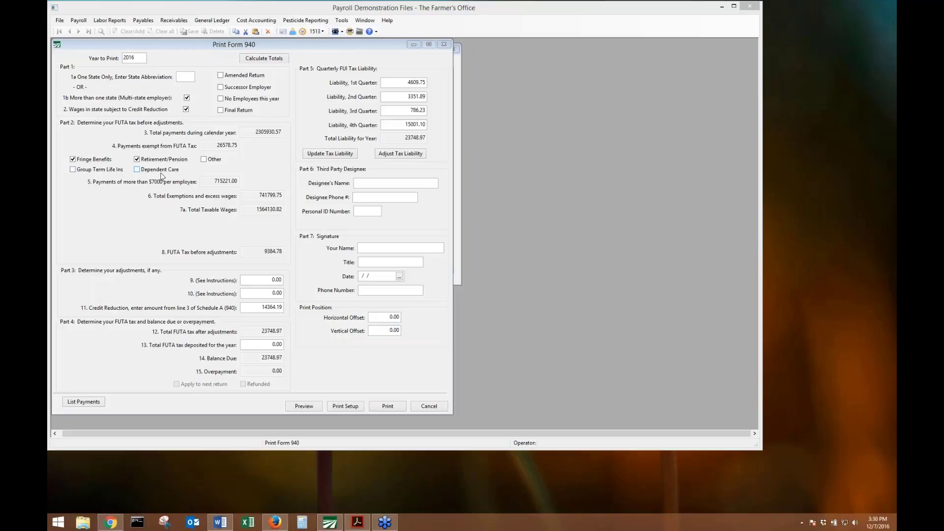
left_click(204, 160)
left_click(204, 160)
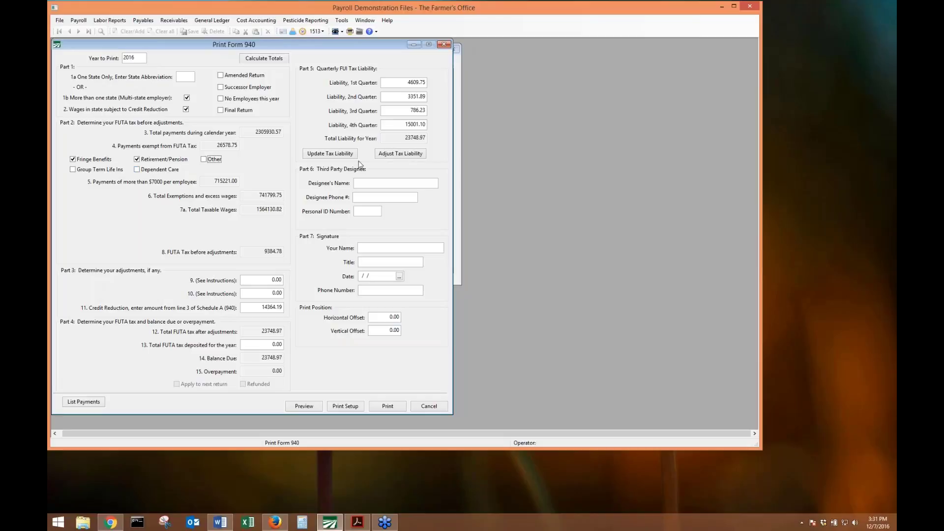
Sign Form 940 with the signer's name, date it 12/07/2016, and request a preview.
left_click(401, 183)
left_click(367, 198)
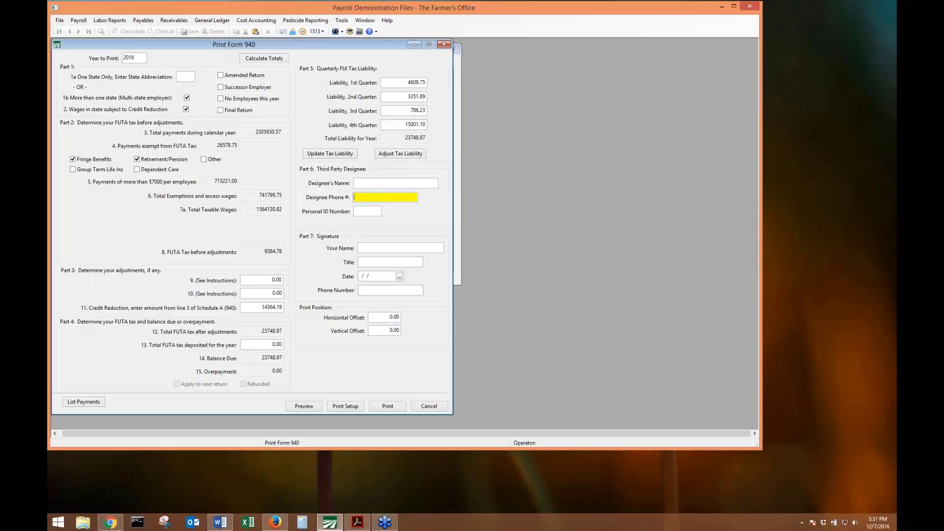
left_click(374, 248)
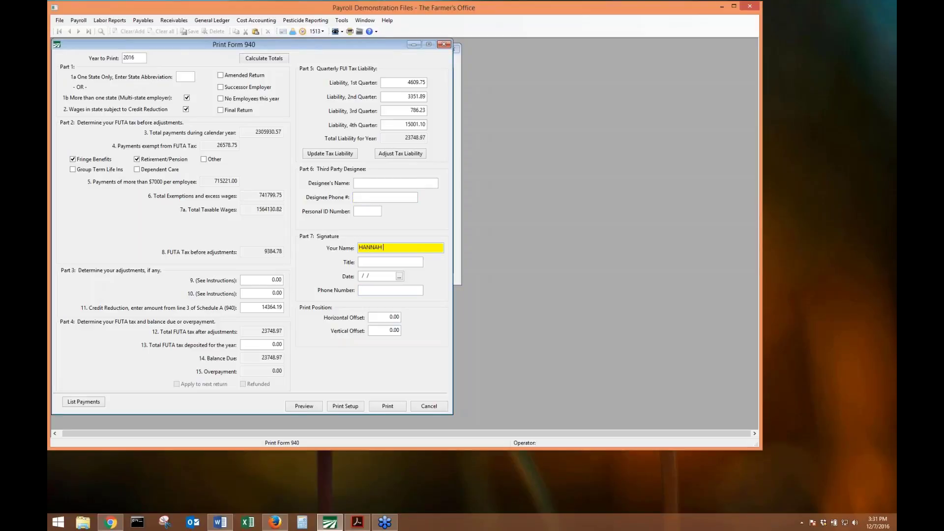
left_click(377, 275)
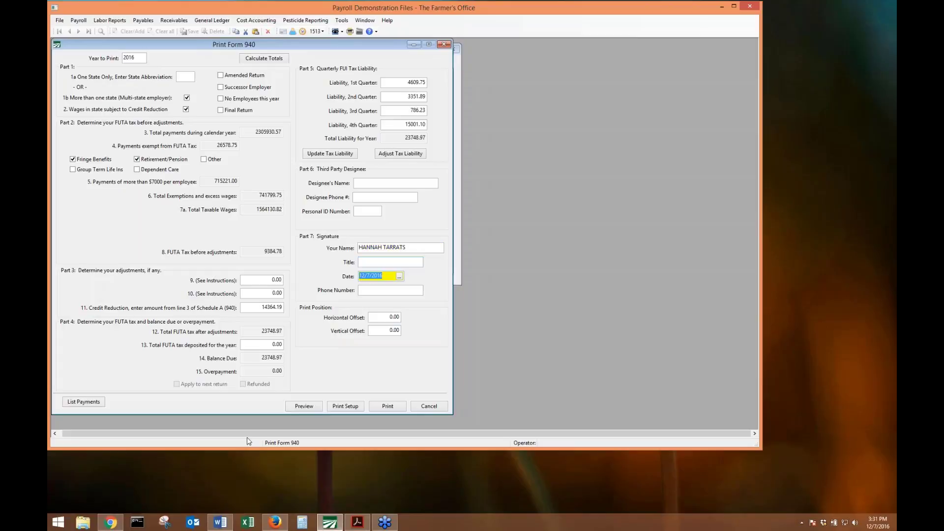
left_click(304, 406)
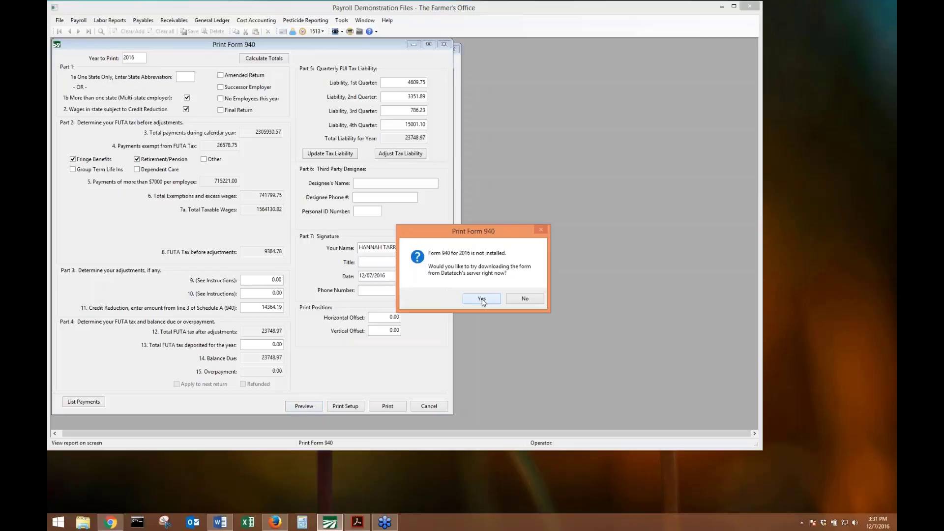
Decline downloading the 2016 Form 940 to reach the filled preview, then close it.
left_click(510, 300)
left_click(555, 296)
left_click(525, 299)
left_click(480, 299)
left_click(525, 299)
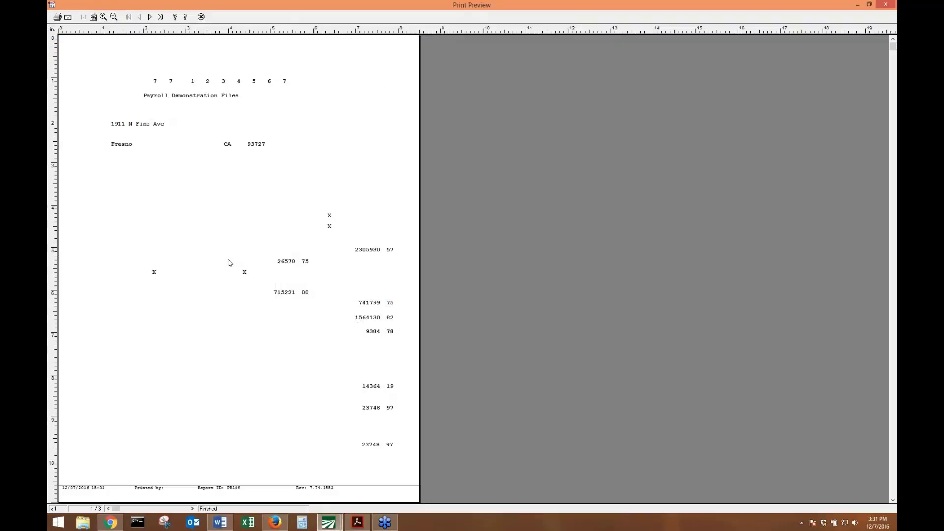
key("Escape")
key("super+e")
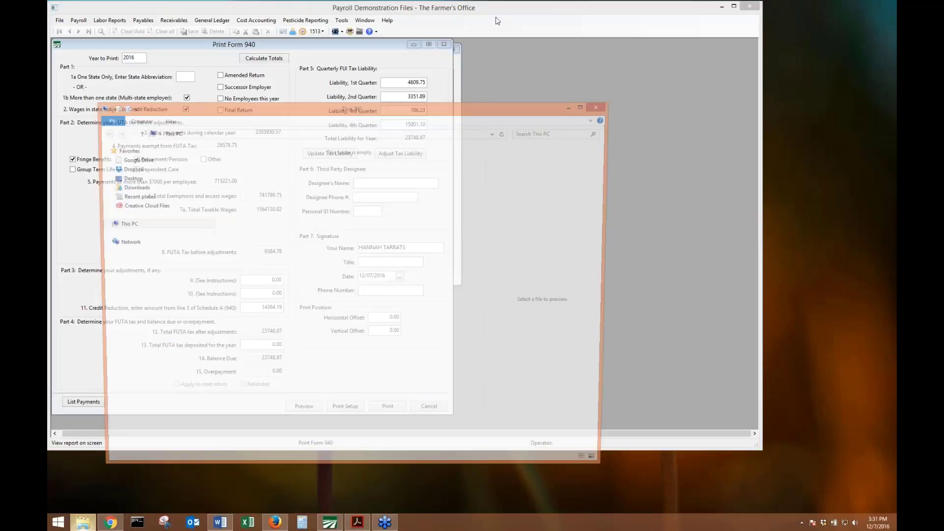
Browse to the C:\WinfarmTestFiles\Bitmaps folder and scroll to the Fed940 images.
left_click(134, 289)
left_click(257, 355)
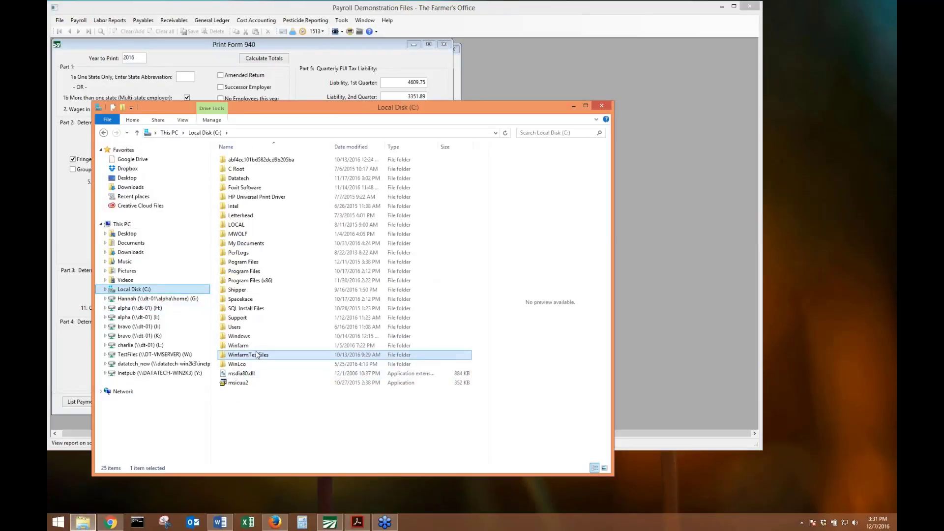
double_click(257, 355)
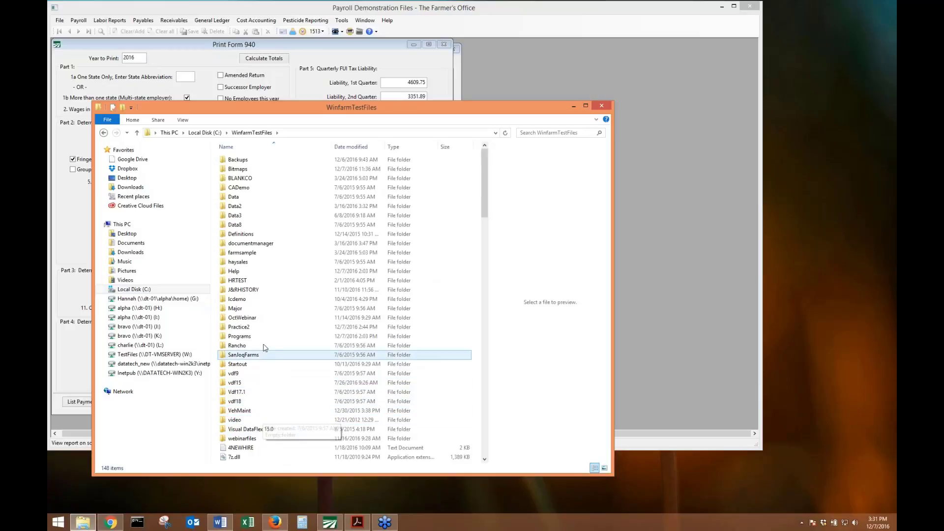
double_click(243, 169)
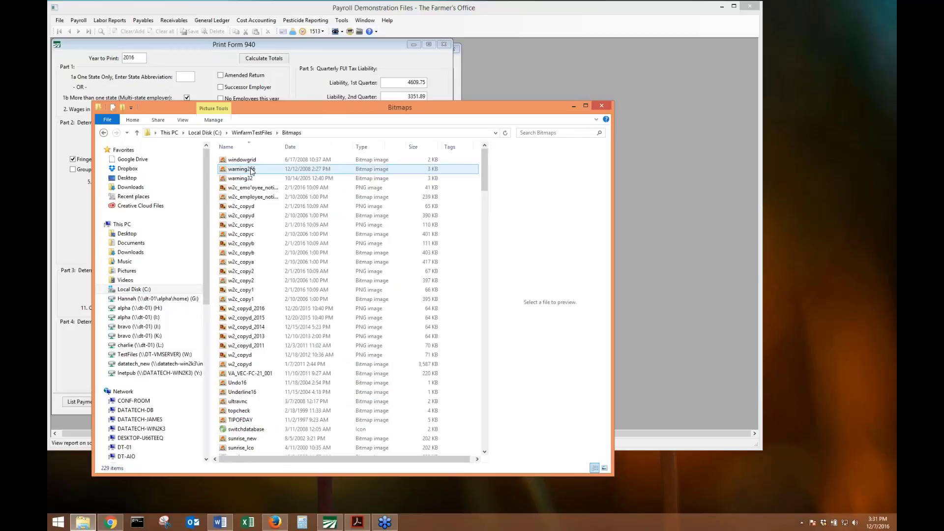
scroll(251, 354, "down", 15)
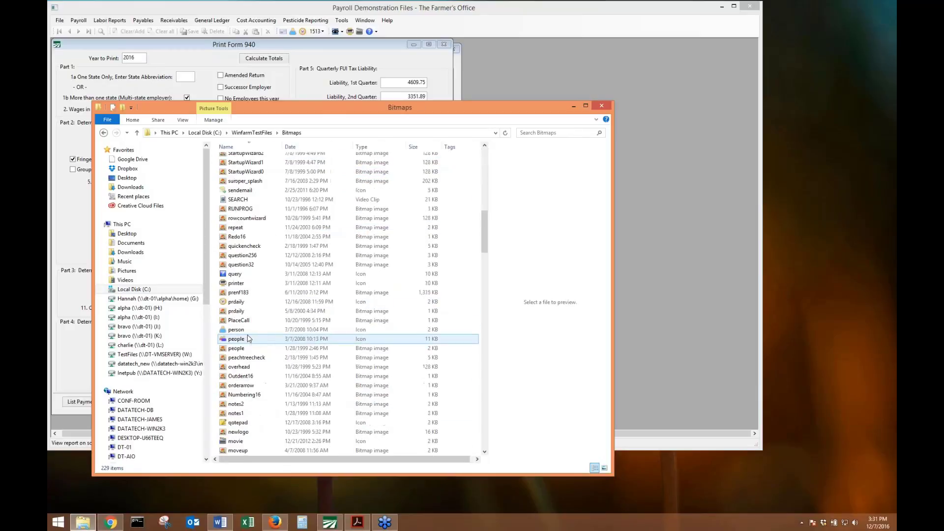
scroll(248, 339, "down", 15)
scroll(248, 350, "down", 12)
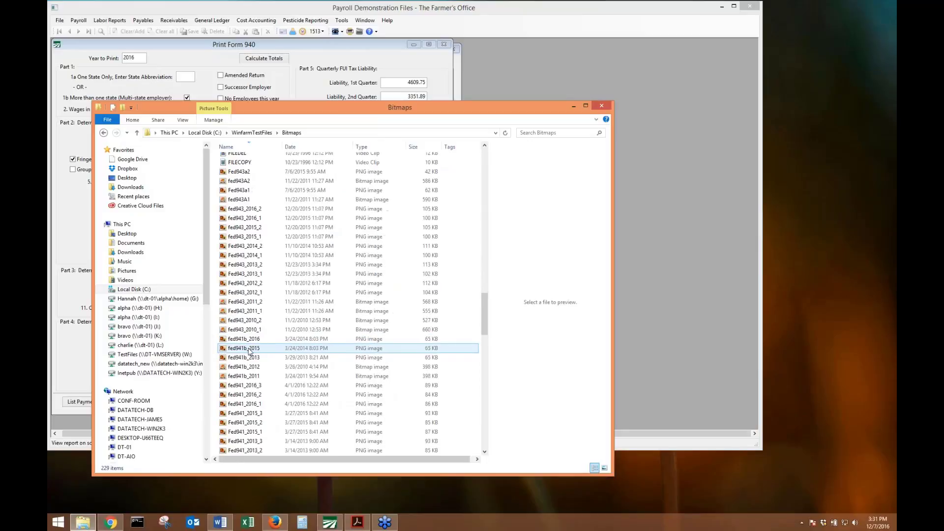
scroll(251, 369, "down", 3)
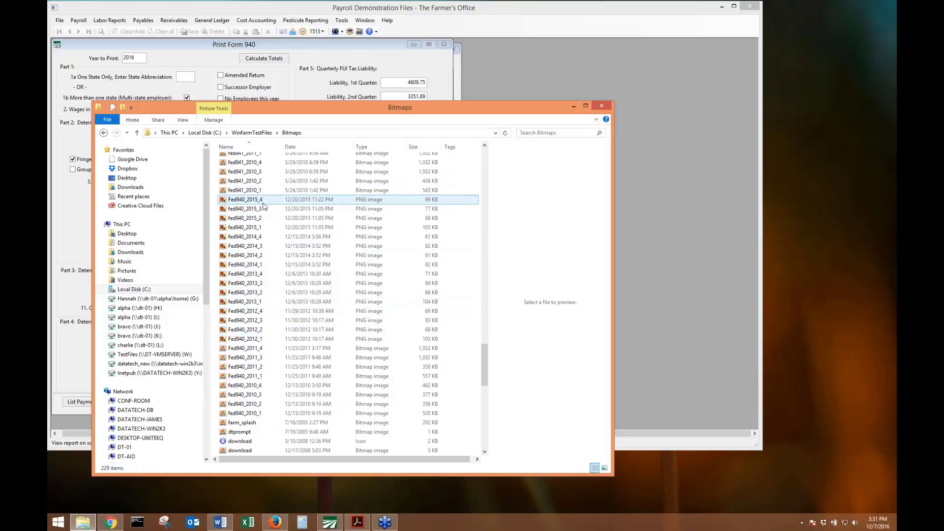
Select the four Fed940_2015 images, 2015_4 through 2015_1.
left_click(262, 202)
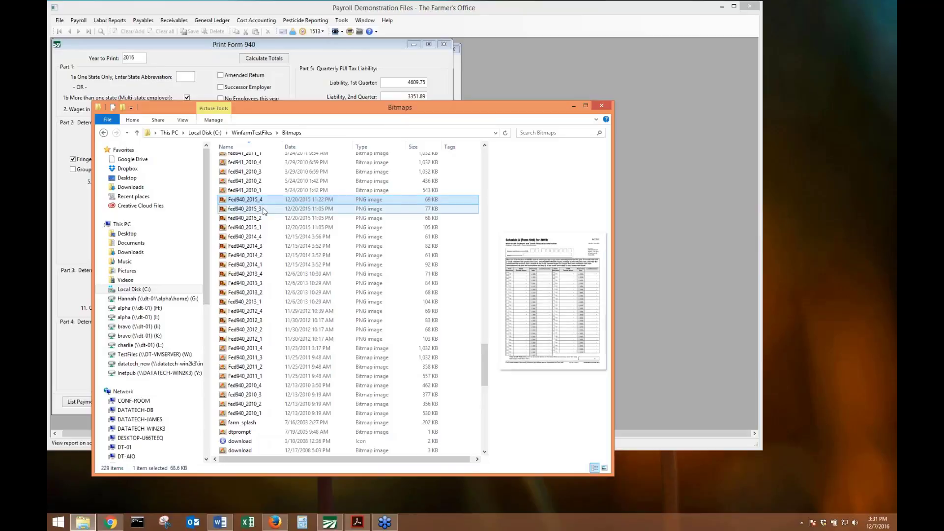
left_click(264, 209, "ctrl")
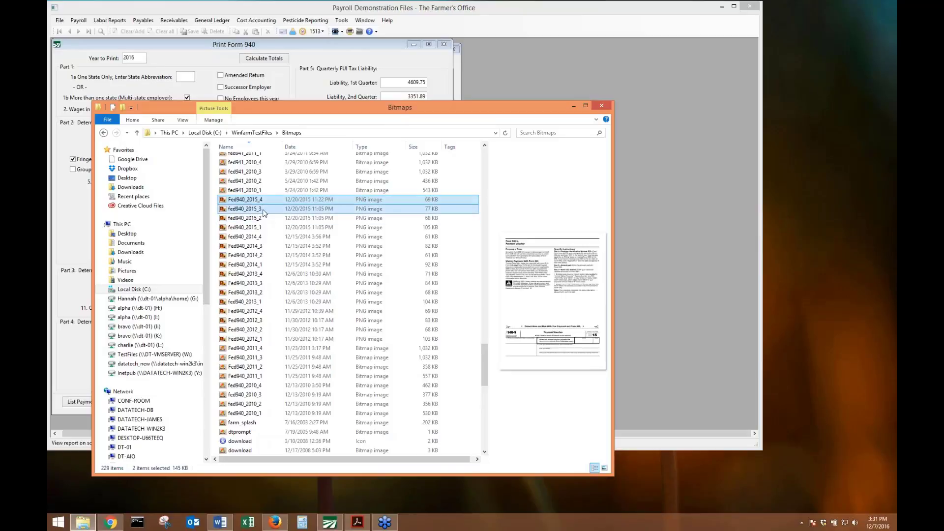
left_click(257, 218, "ctrl")
left_click(256, 228, "ctrl")
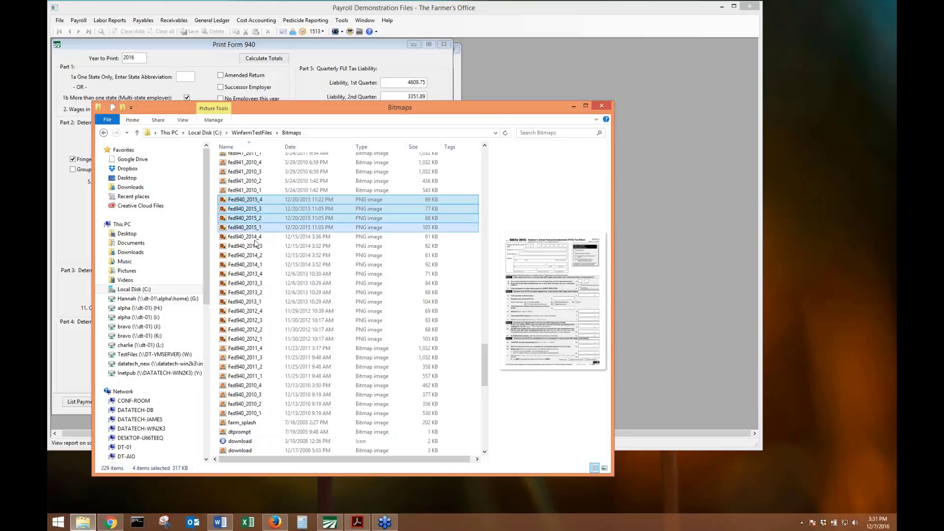
right_click(274, 210)
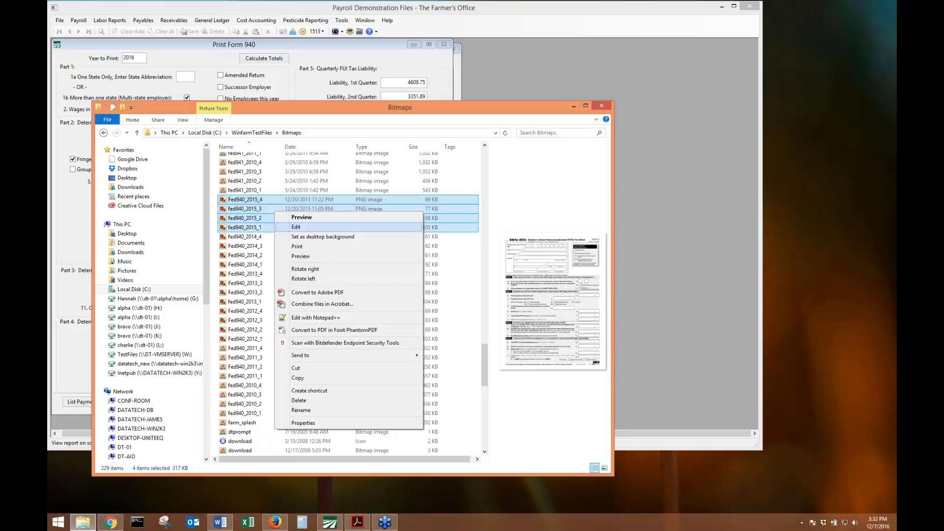
key("Escape")
right_click(287, 347)
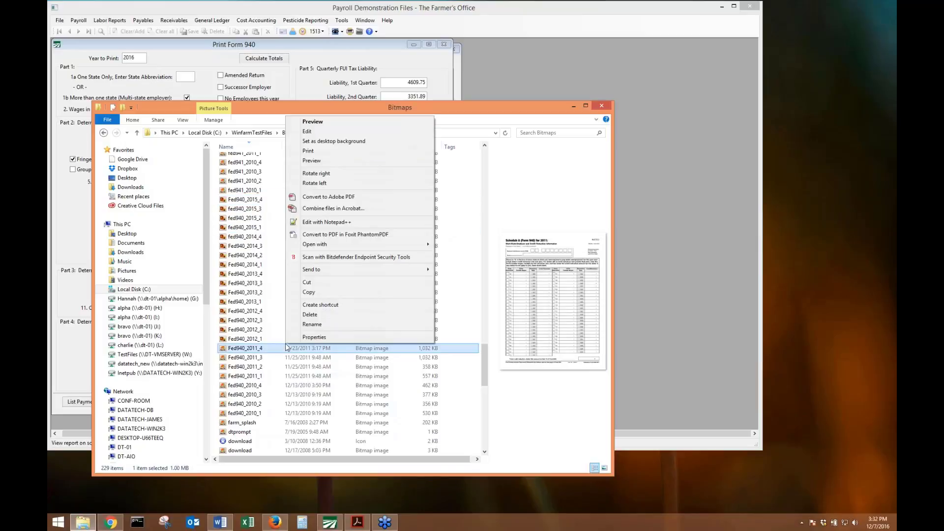
left_click(249, 201)
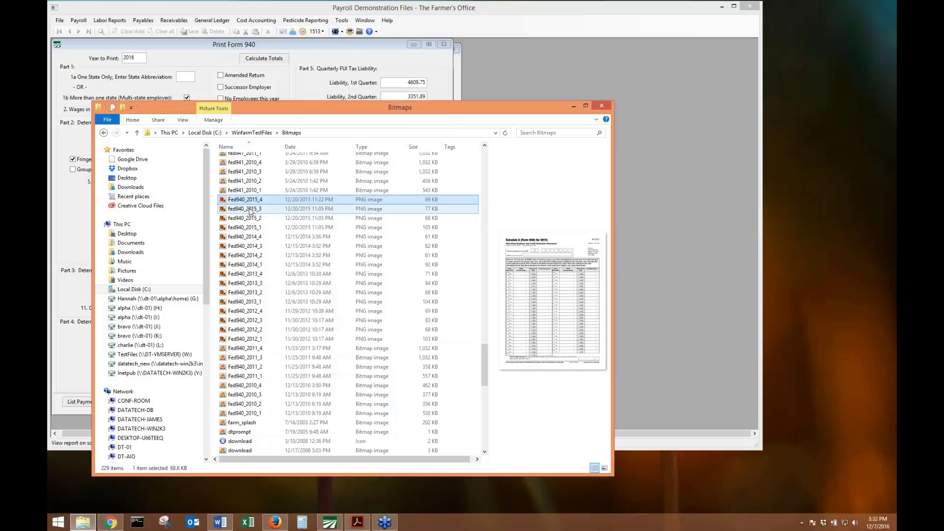
key("shift+Down")
key("shift+Down")
key("shift+Down")
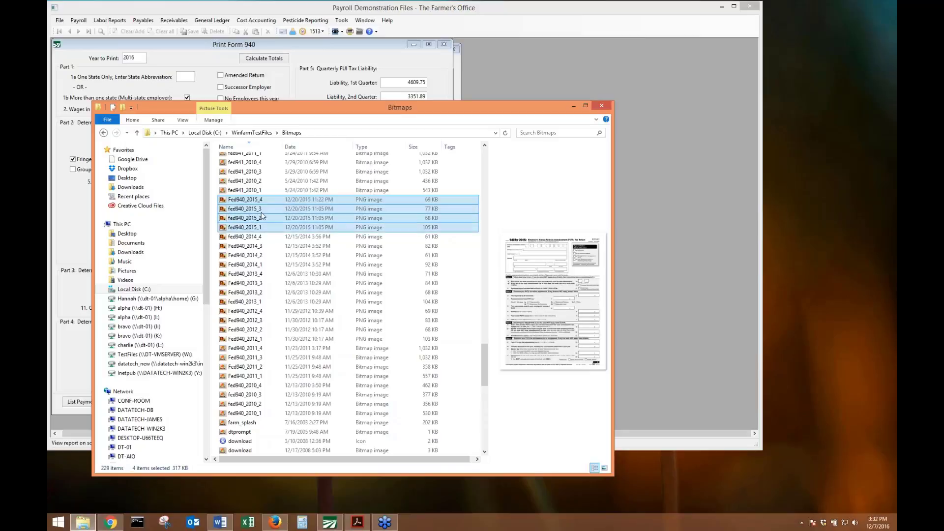
Copy and paste the four 2015 images, renaming the first copy to fed940_2016_1.
right_click(261, 215)
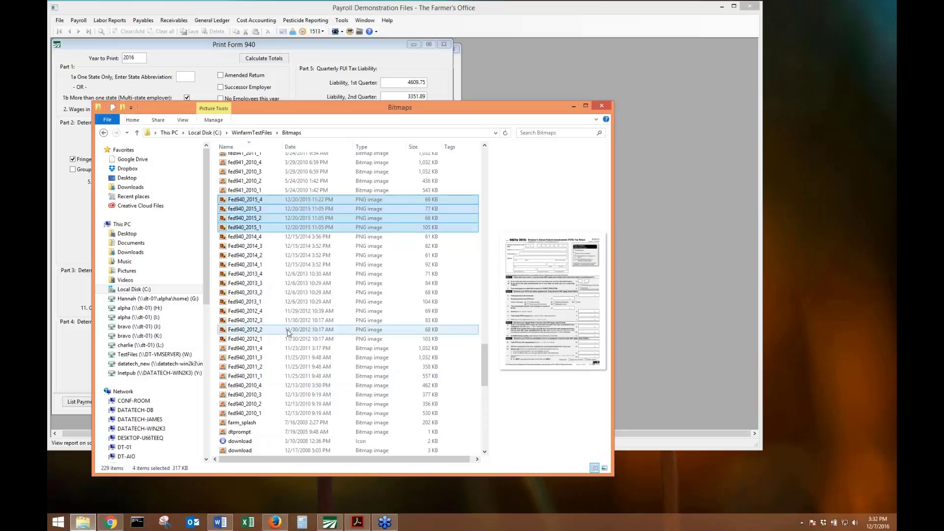
right_click(280, 328)
left_click(303, 388)
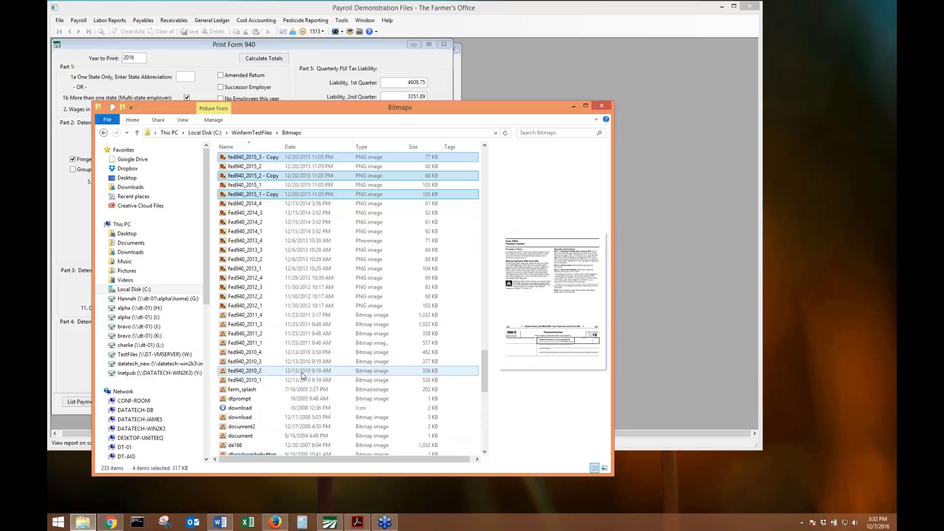
right_click(266, 196)
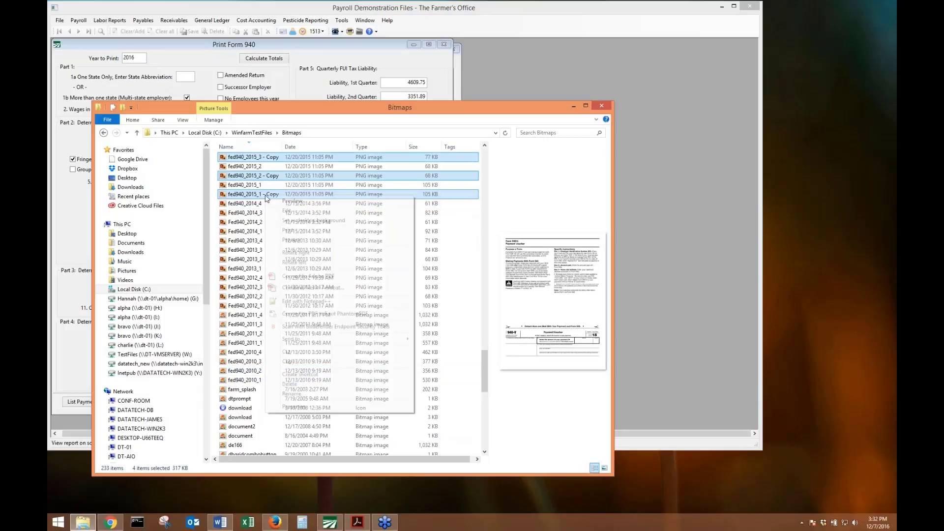
left_click(303, 393)
key("BackSpace")
key("BackSpace")
key("BackSpace")
key("BackSpace")
key("BackSpace")
key("BackSpace")
key("BackSpace")
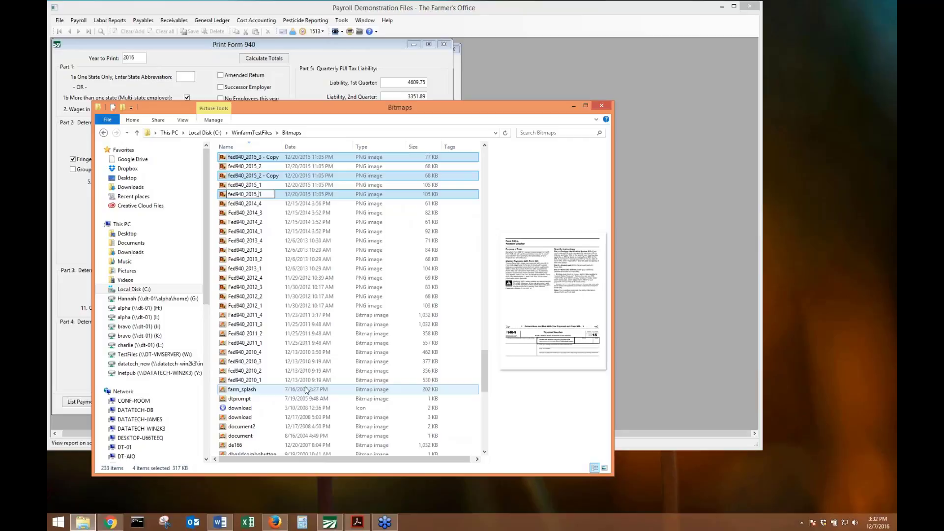
key("BackSpace")
type("6")
key("Return")
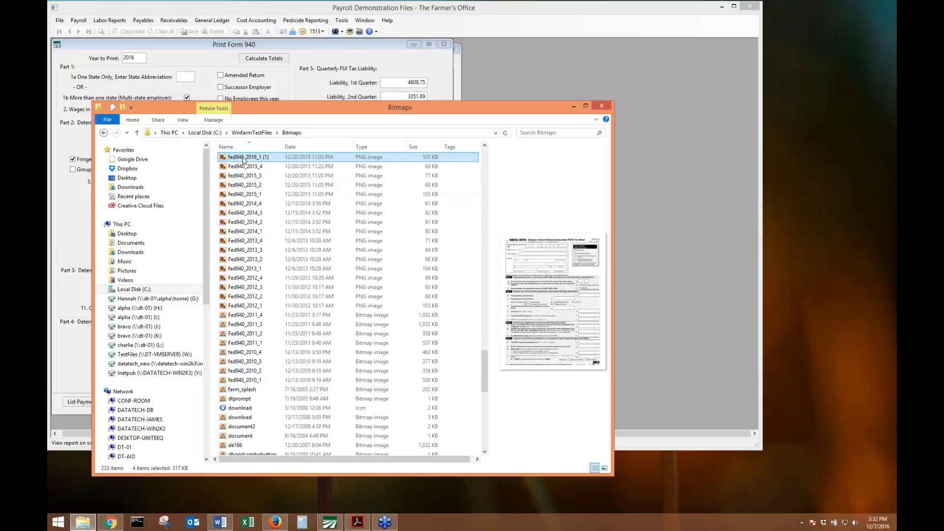
Delete the four renamed fed940_2016_1 files.
right_click(261, 270)
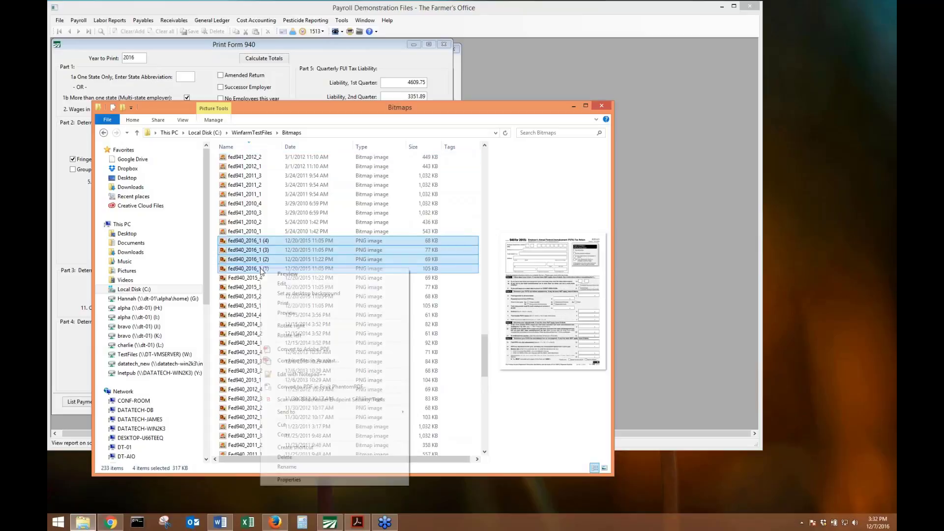
left_click(282, 252)
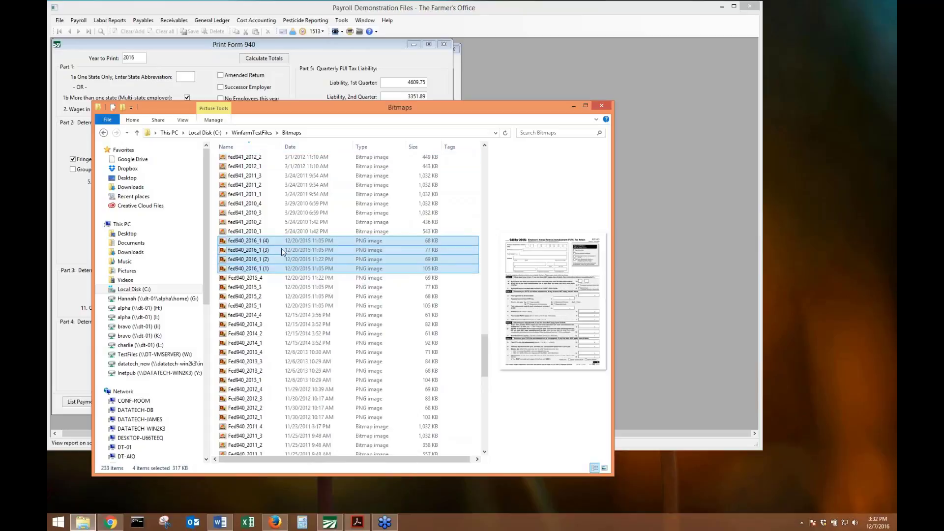
right_click(275, 270)
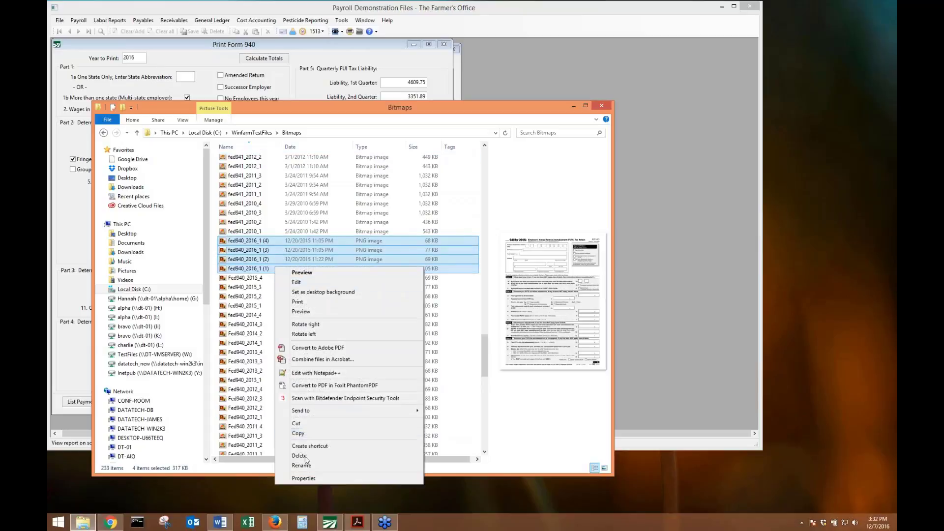
left_click(306, 460)
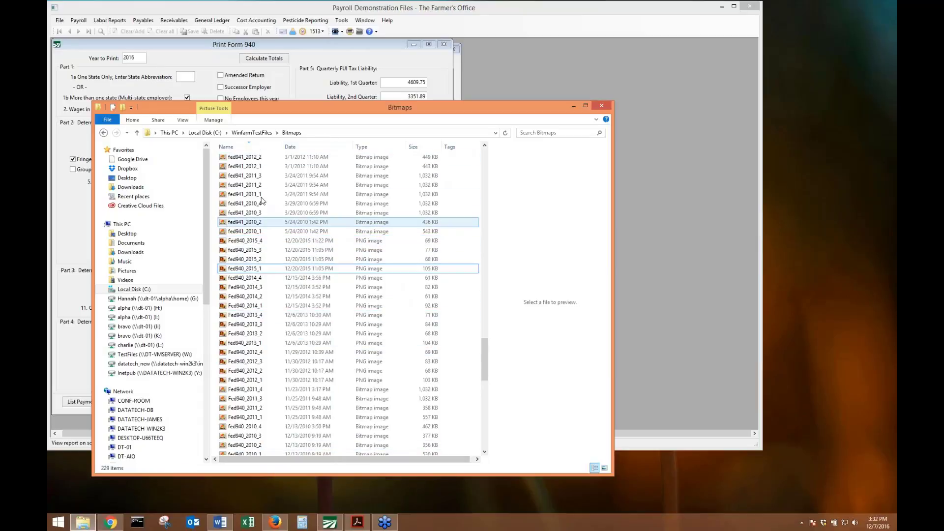
Rename fed940_2016_1 (1) to fed940_2016_1.
scroll(247, 361, "up", 1)
left_click(260, 302)
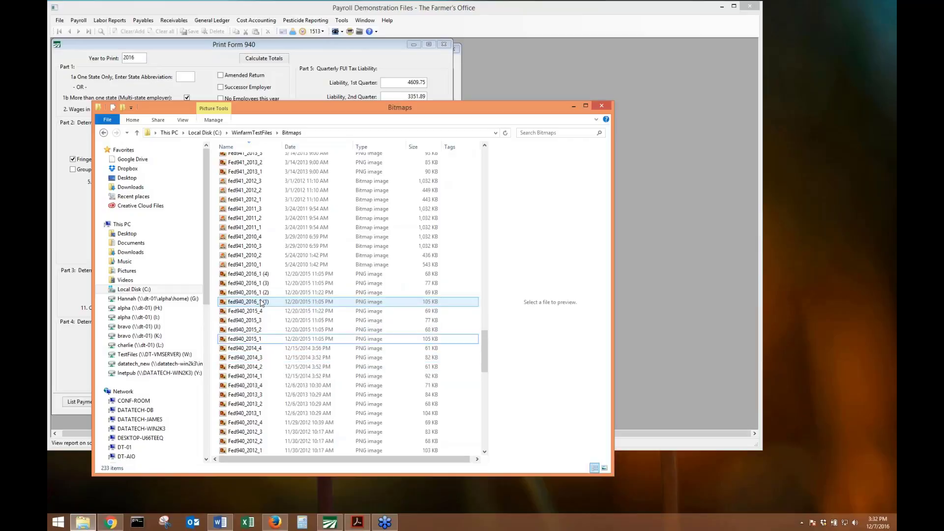
left_click(260, 302)
right_click(261, 302)
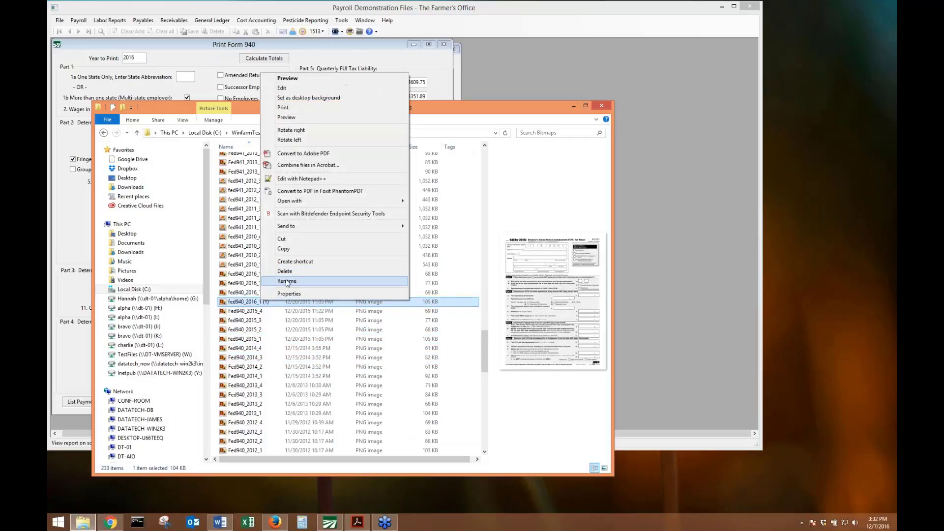
left_click(286, 282)
key("End")
key("BackSpace")
key("BackSpace")
key("BackSpace")
key("BackSpace")
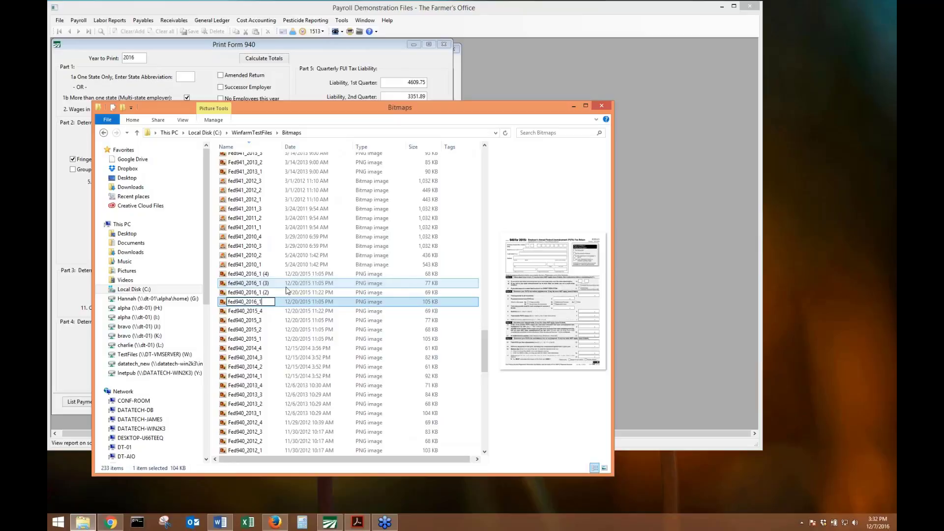
key("Return")
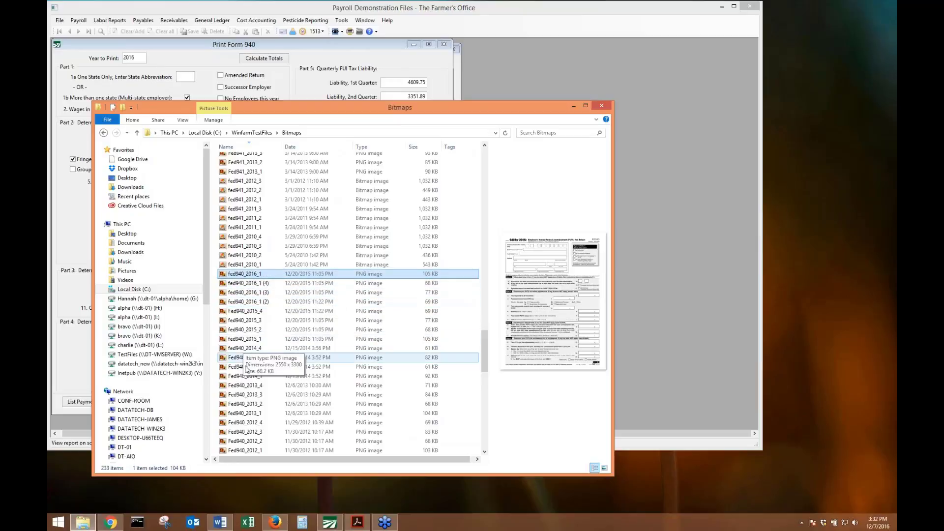
scroll(260, 340, "down", 18)
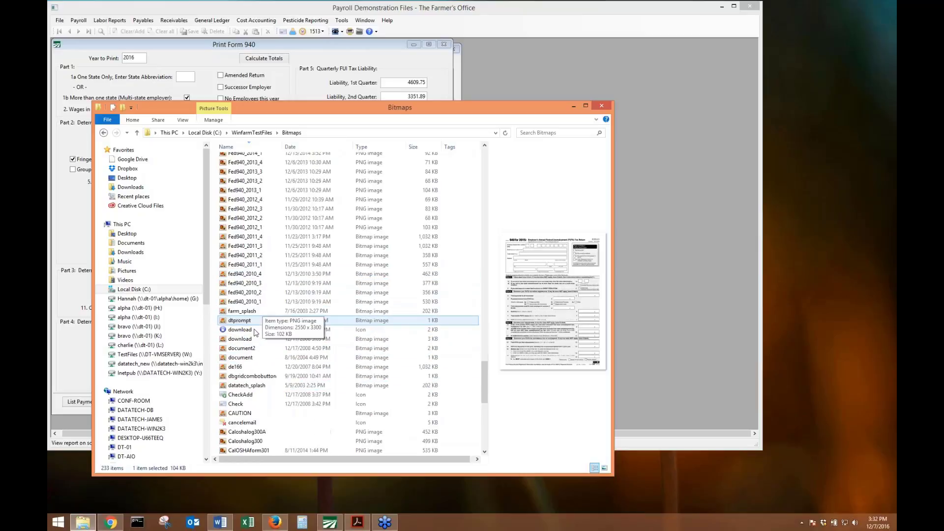
scroll(253, 344, "up", 20)
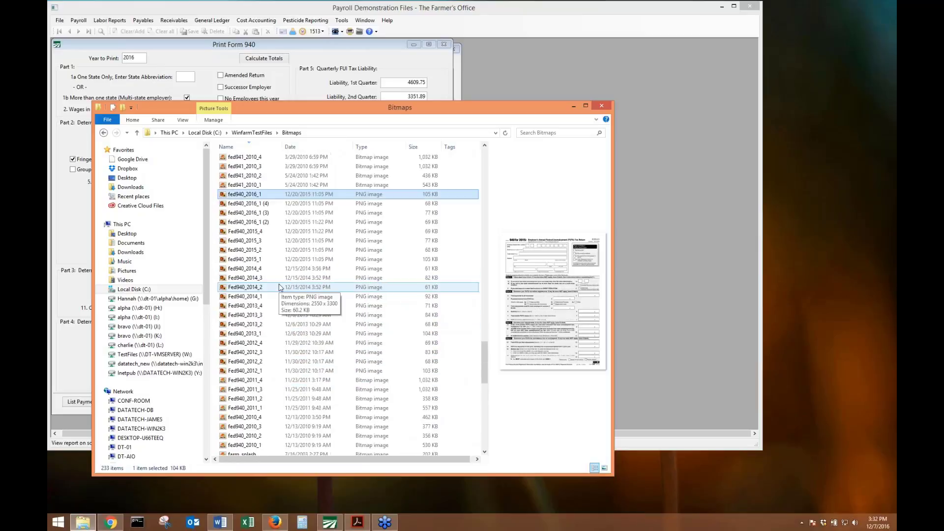
Set the Form 940 year to print to 2015 and recalculate the totals.
left_click(132, 56)
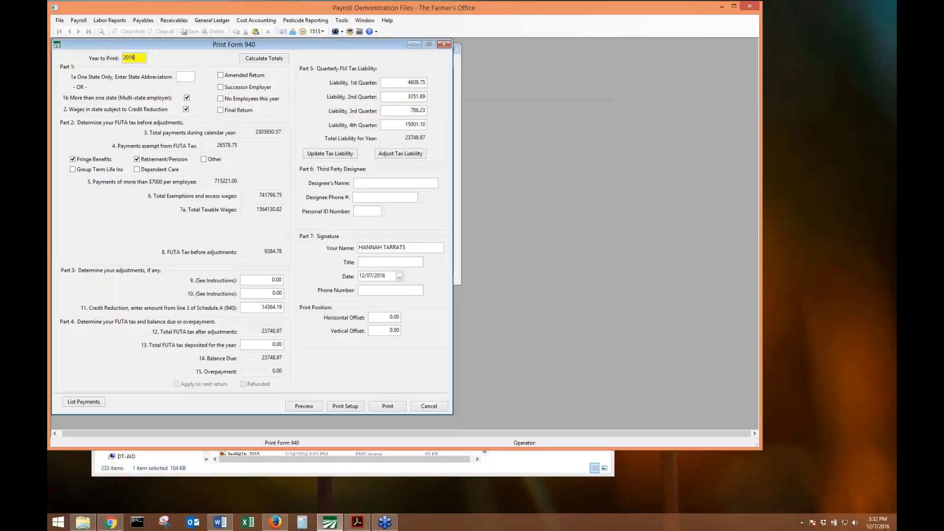
key("BackSpace")
type("5")
key("Tab")
key("Return")
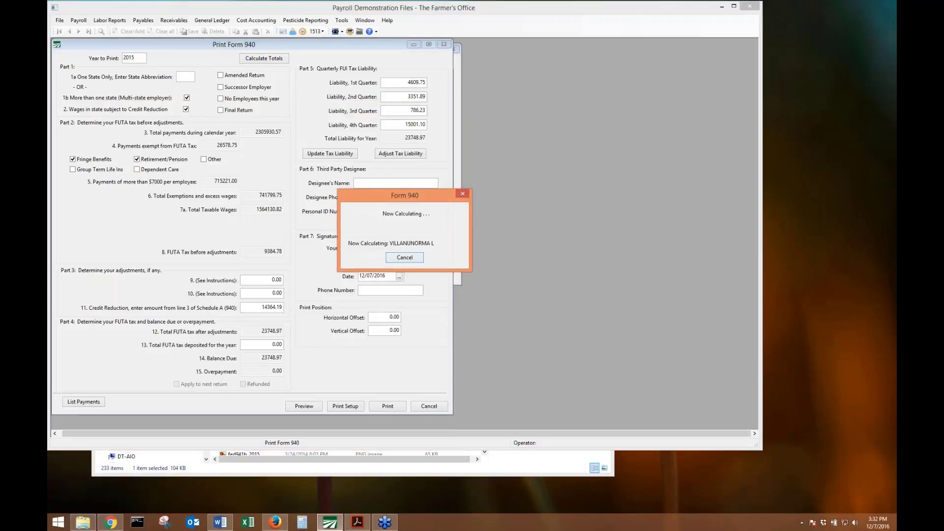
key("Return")
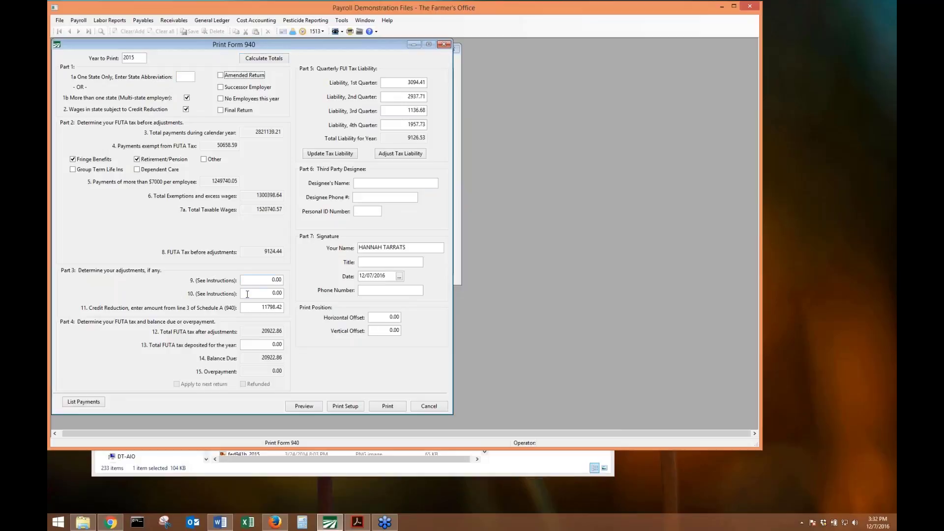
Preview the 2015 Form 940, declining the liability adjustment and acknowledging the notice.
left_click(298, 406)
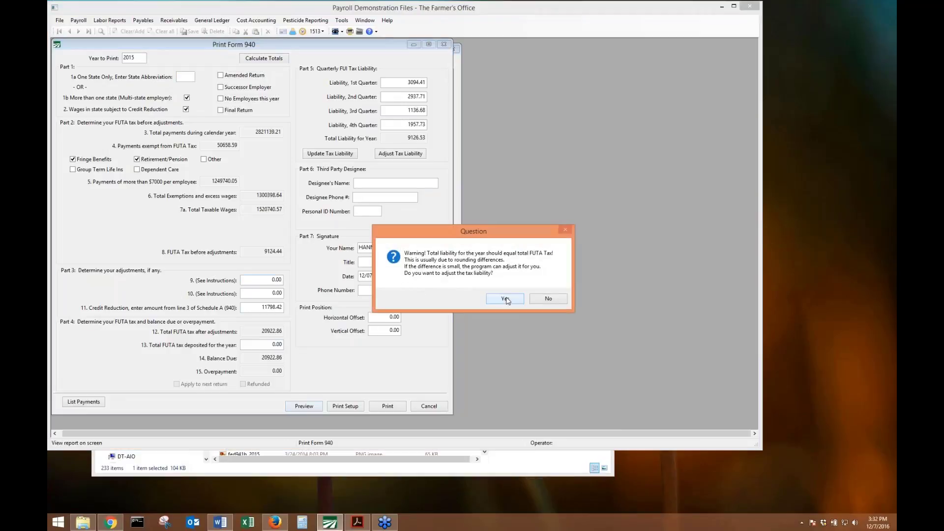
left_click(541, 300)
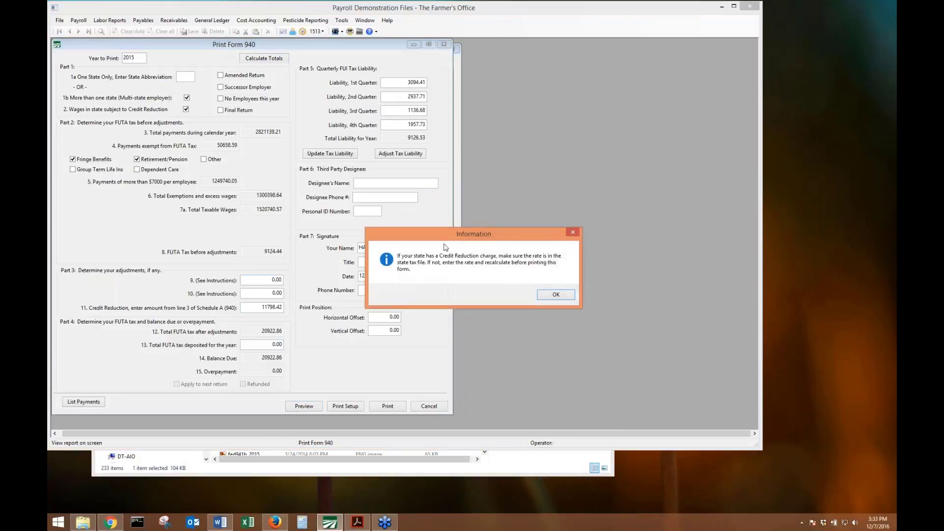
left_click(553, 296)
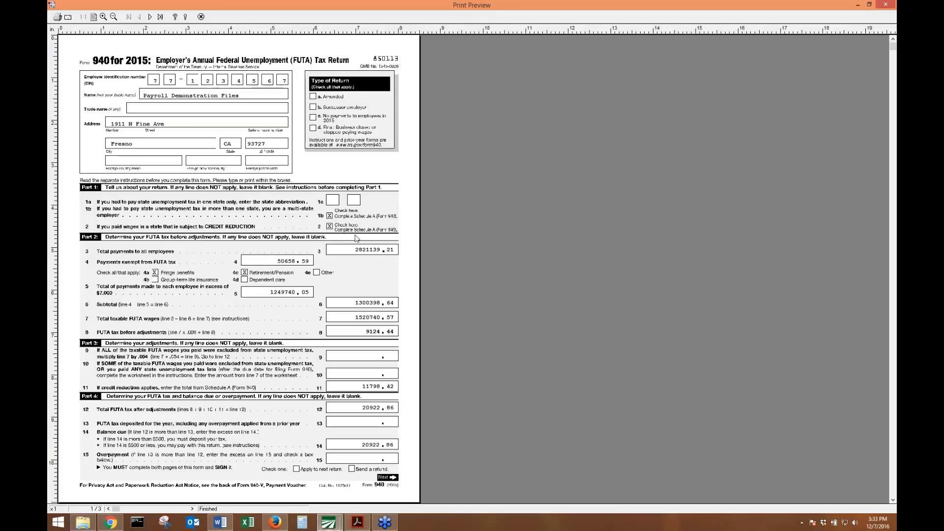
Page through the 2015 Form 940 pages and Schedule A, return to page one, then close the preview.
left_click(175, 303)
scroll(206, 252, "down", 3)
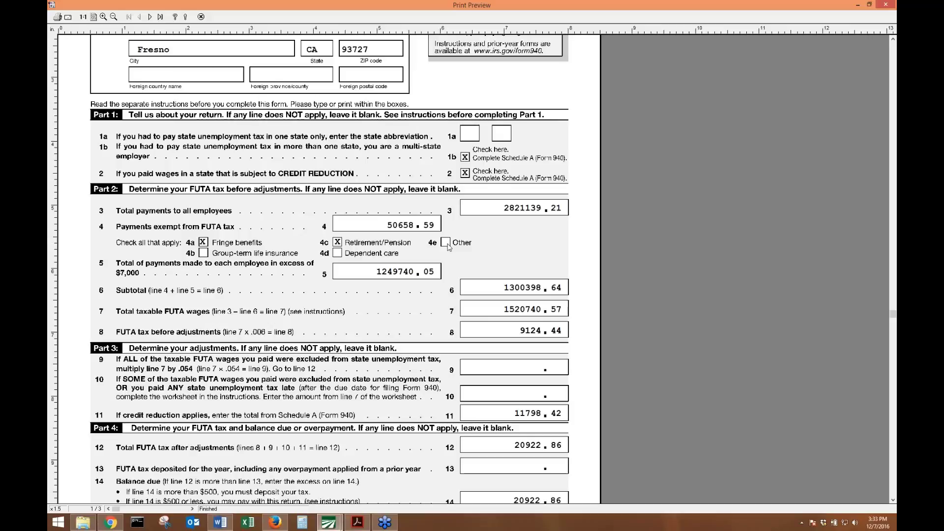
scroll(448, 247, "down", 3)
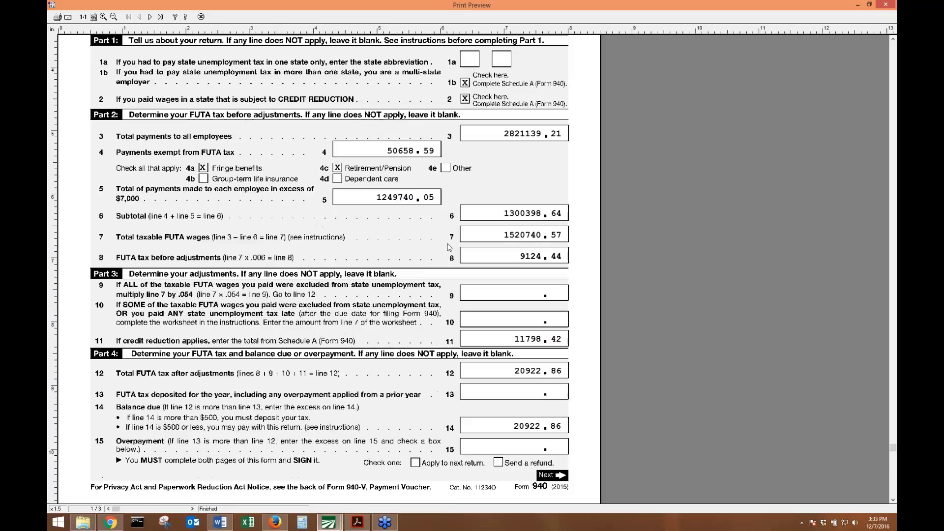
scroll(446, 245, "down", 10)
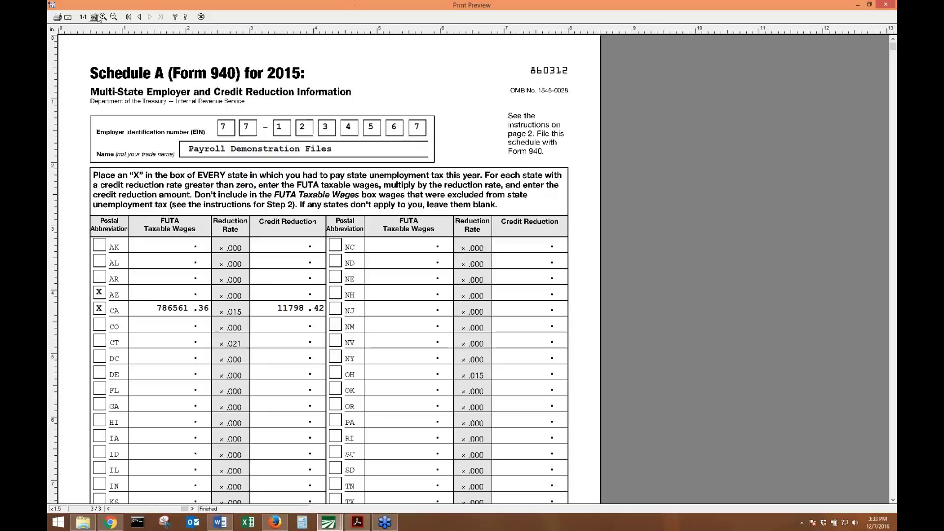
left_click(139, 17)
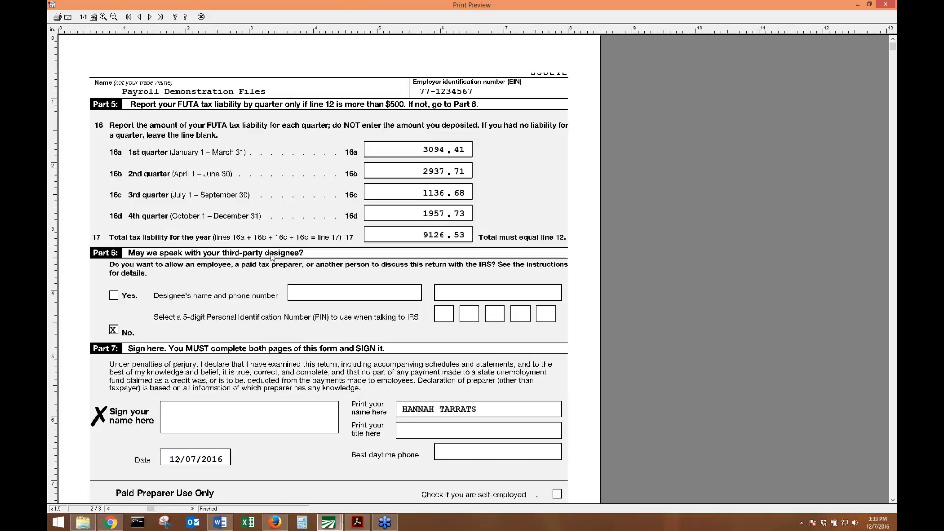
scroll(318, 327, "down", 8)
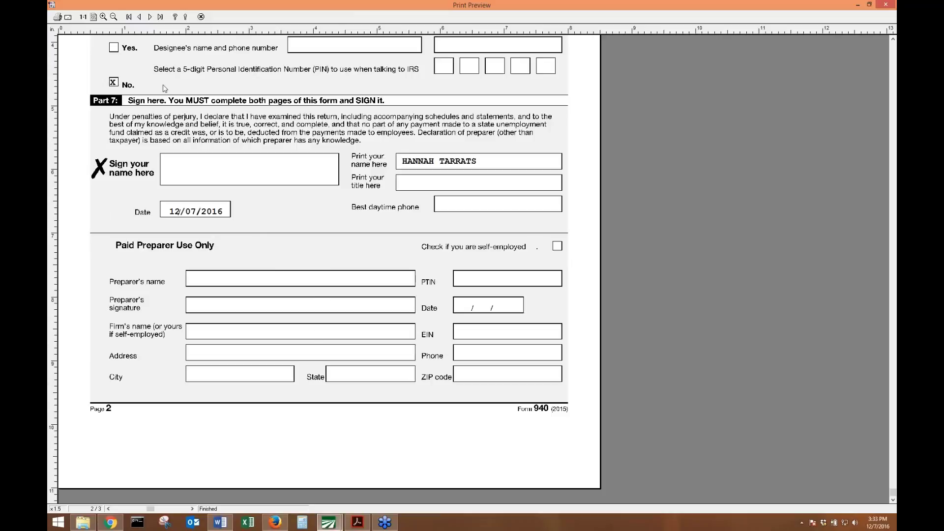
left_click(150, 17)
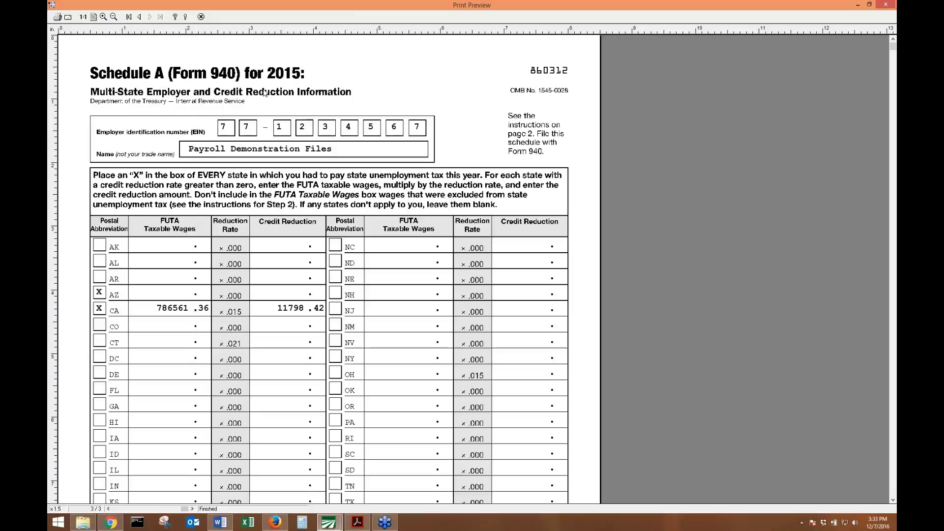
scroll(254, 124, "down", 2)
scroll(254, 124, "down", 2)
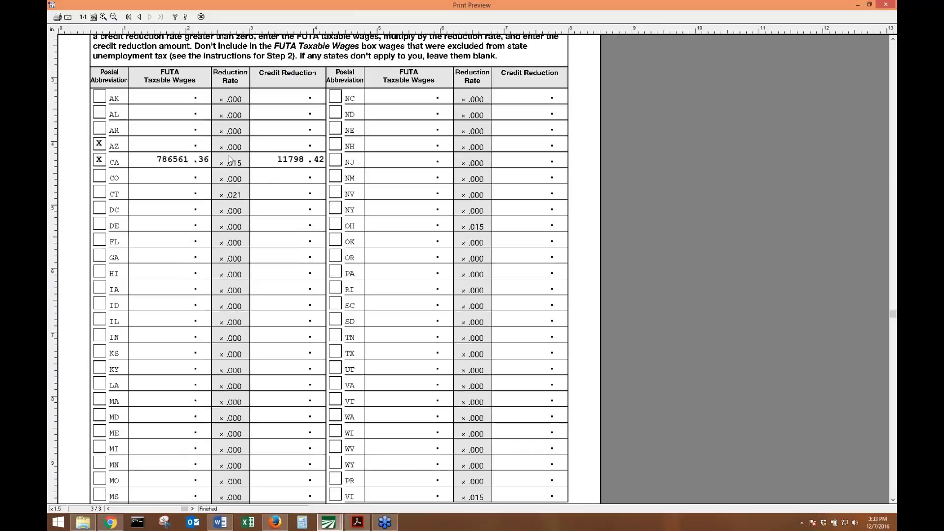
scroll(295, 158, "up", 4)
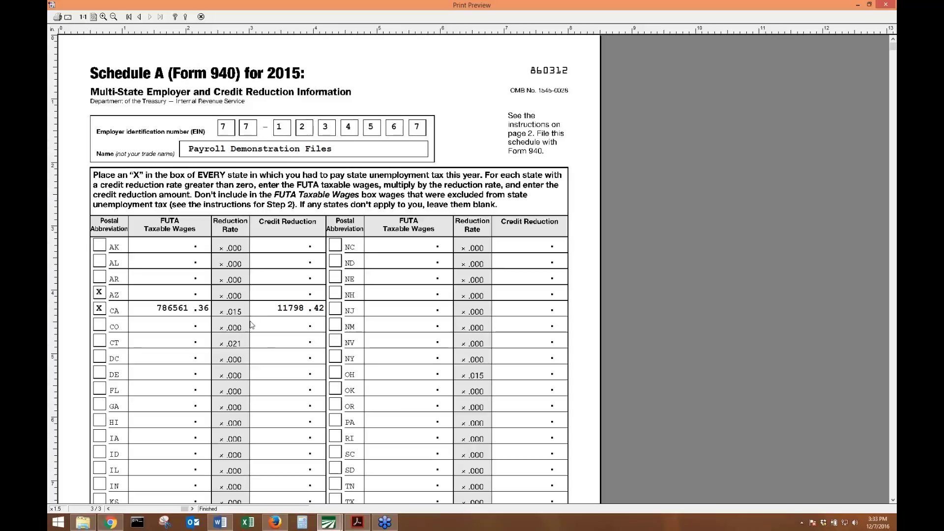
scroll(258, 317, "down", 6)
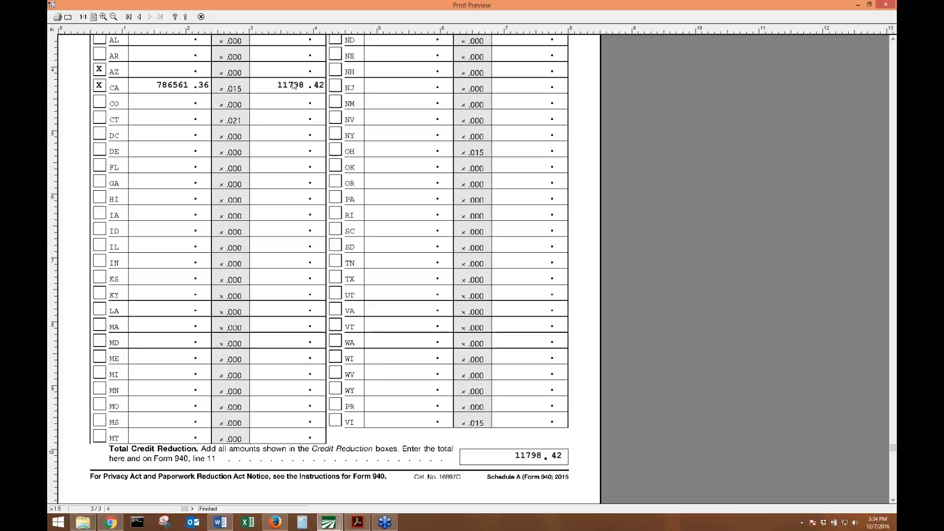
scroll(385, 405, "up", 5)
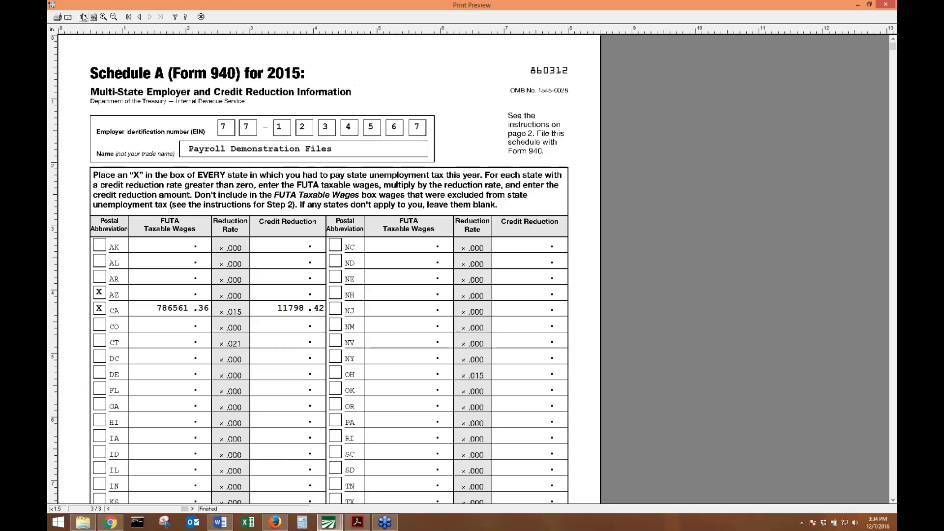
left_click(128, 17)
scroll(541, 458, "down", 5)
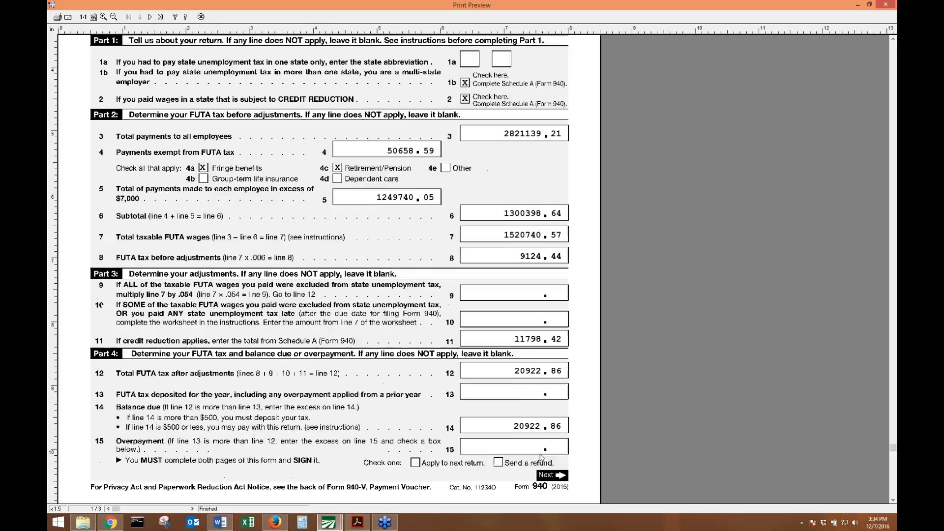
scroll(541, 457, "down", 1)
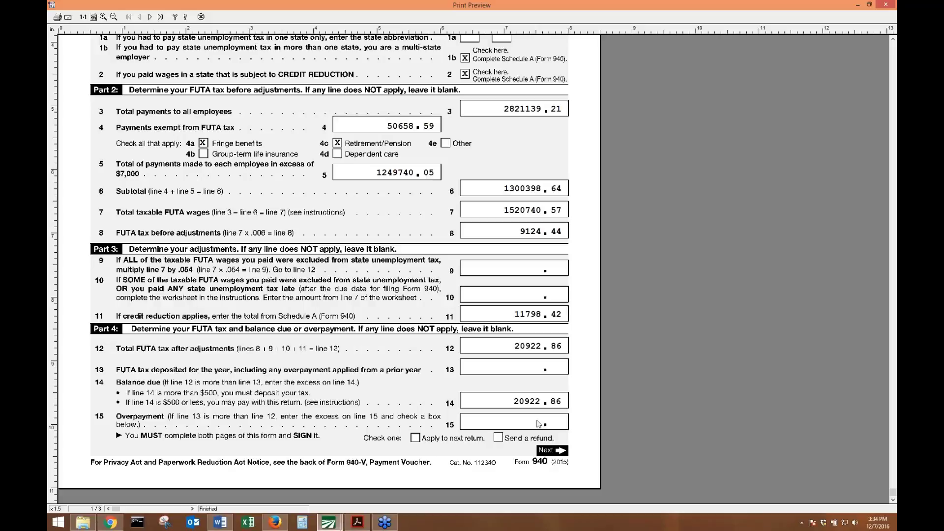
scroll(210, 469, "up", 5)
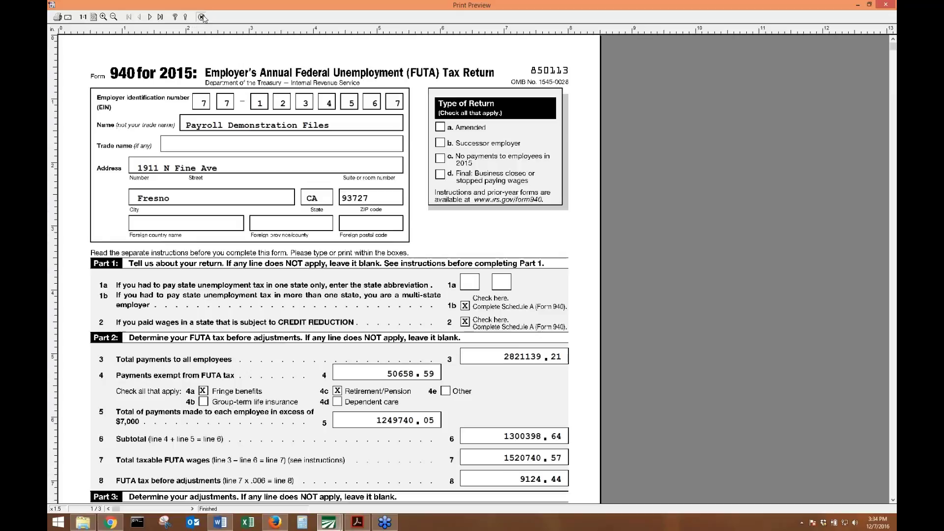
left_click(202, 18)
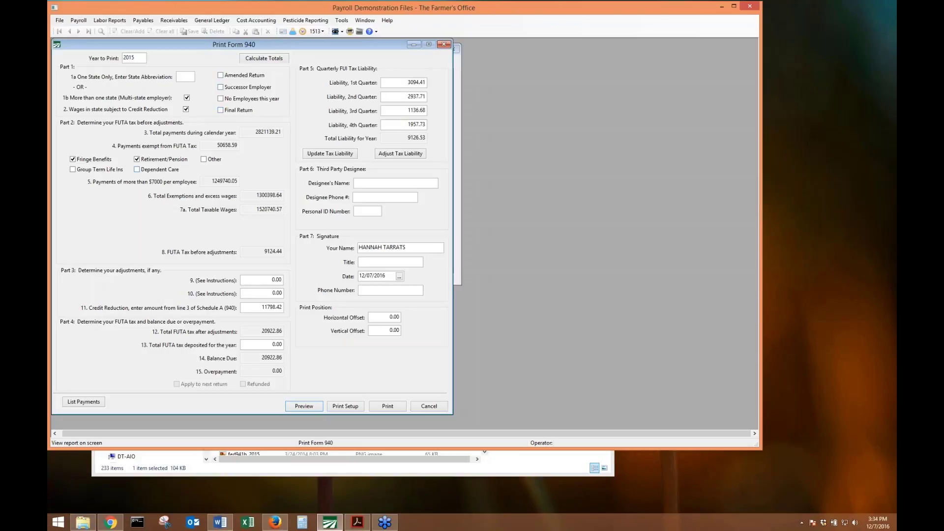
Review this year's 941 tax payments, then close the payment list and Form 940 window.
left_click(90, 405)
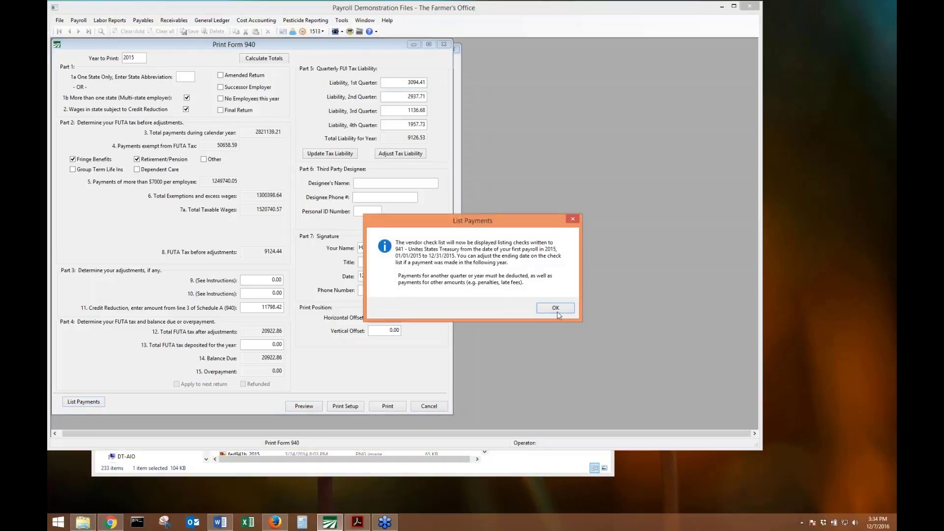
left_click(555, 307)
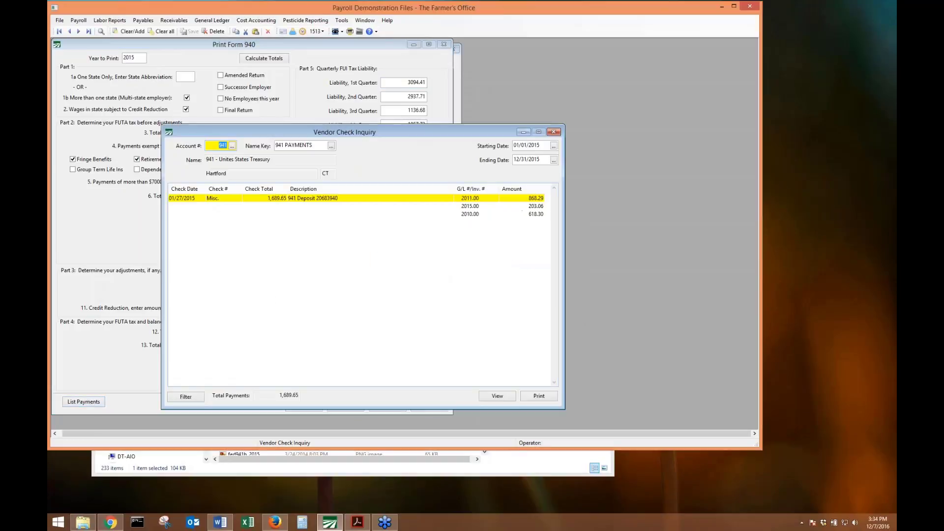
left_click(555, 132)
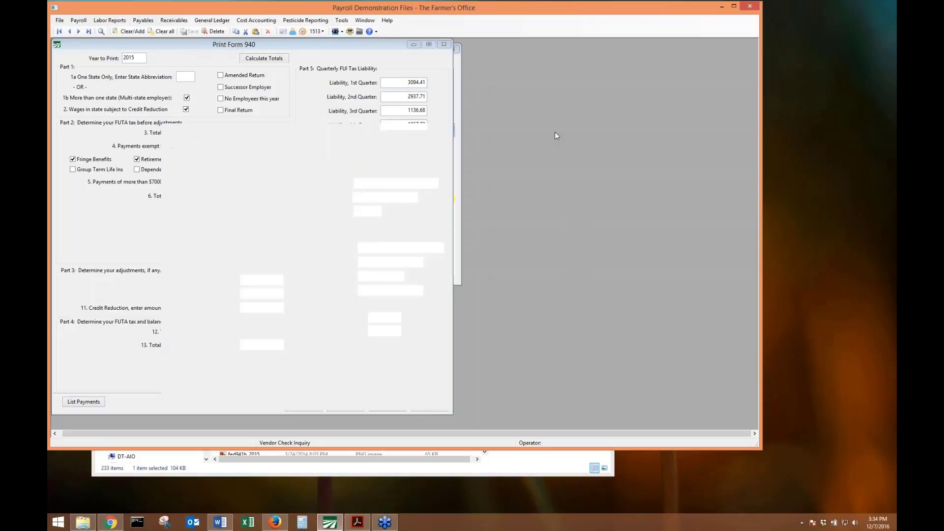
left_click(437, 46)
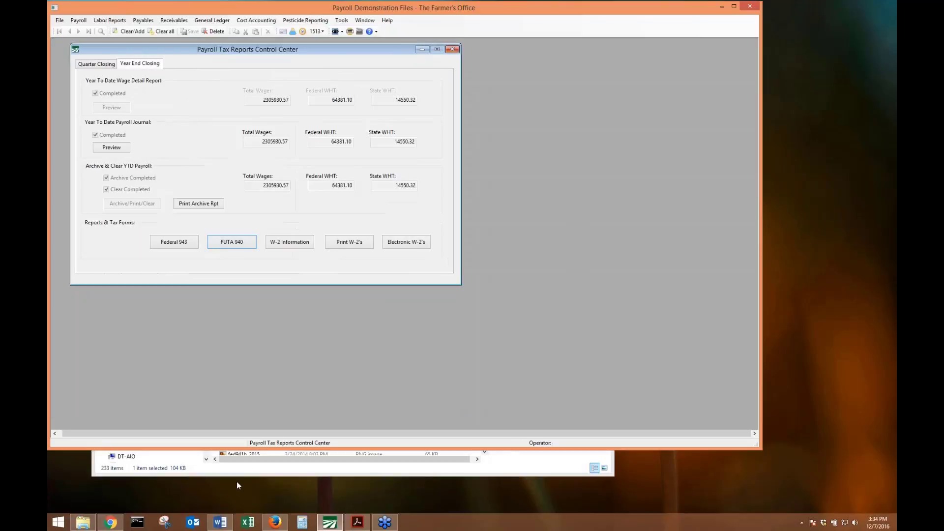
left_click(275, 522)
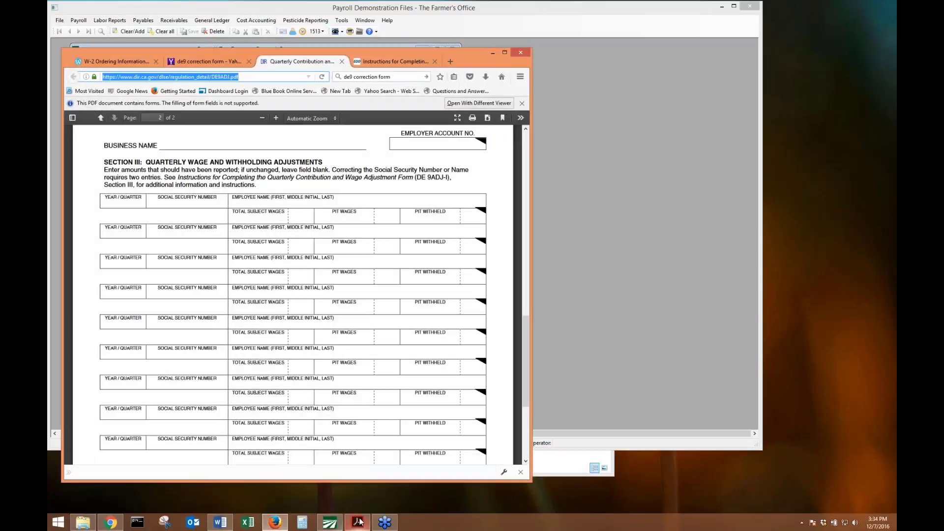
left_click(358, 522)
scroll(246, 193, "down", 10)
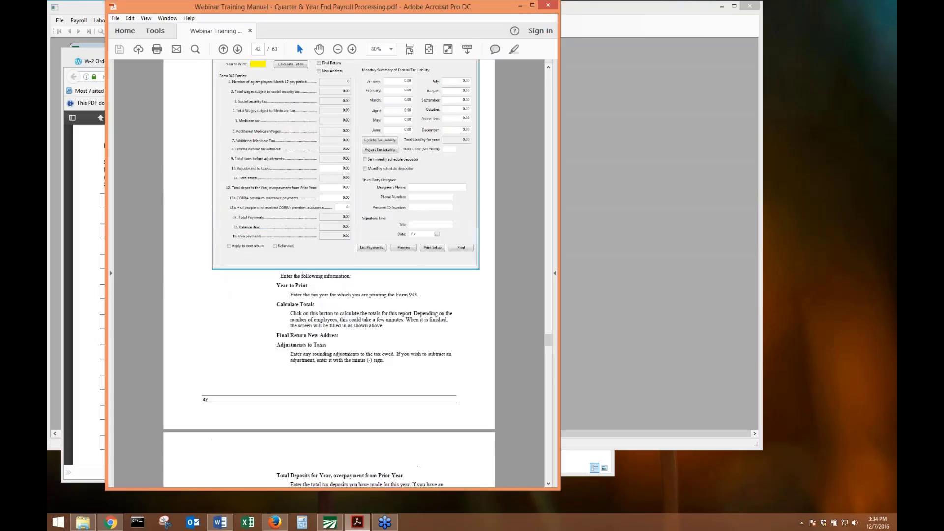
scroll(246, 193, "down", 15)
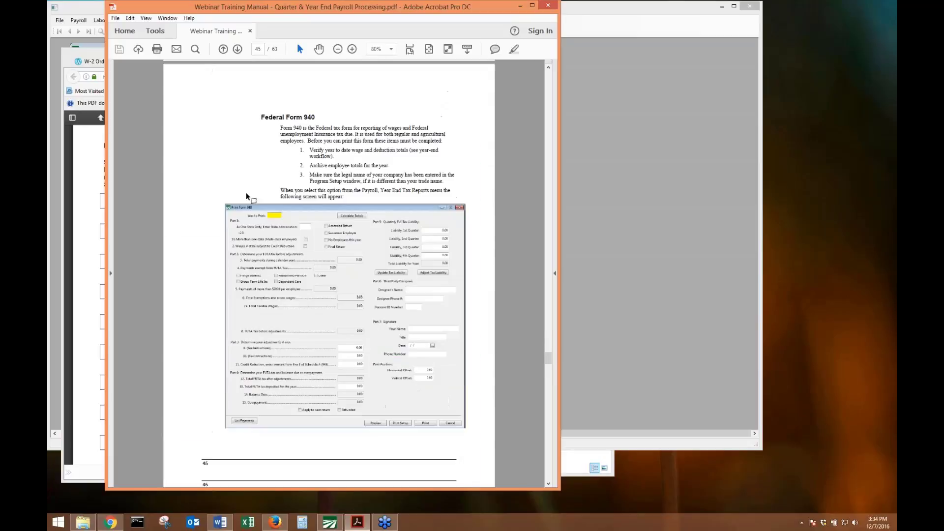
scroll(246, 193, "down", 20)
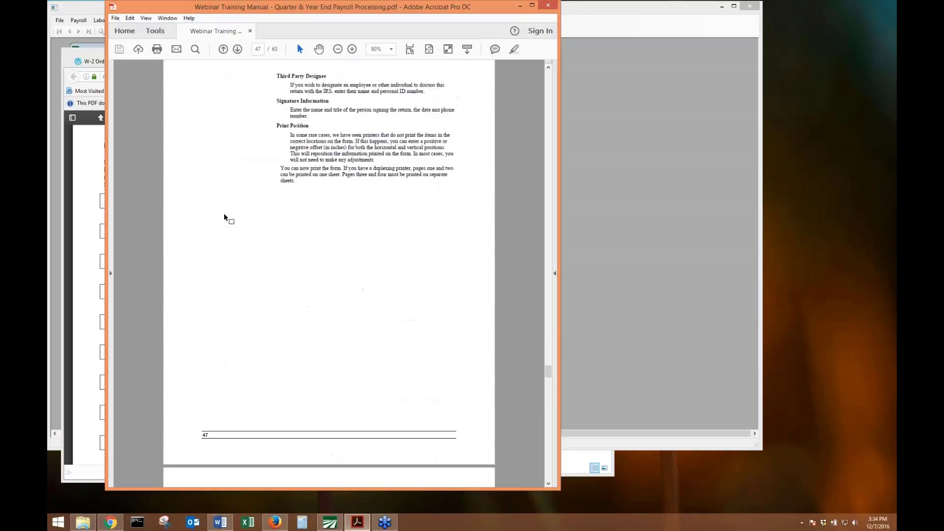
scroll(214, 222, "down", 3)
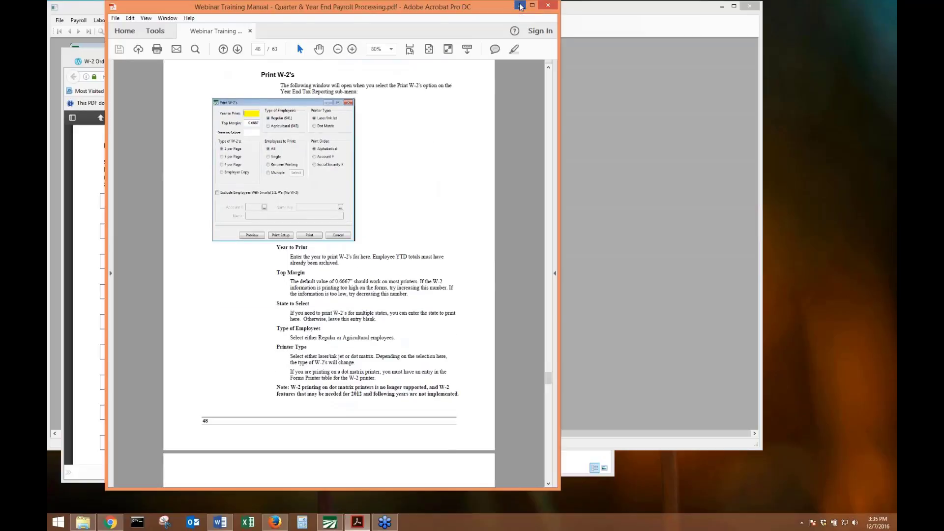
left_click(520, 6)
left_click(494, 52)
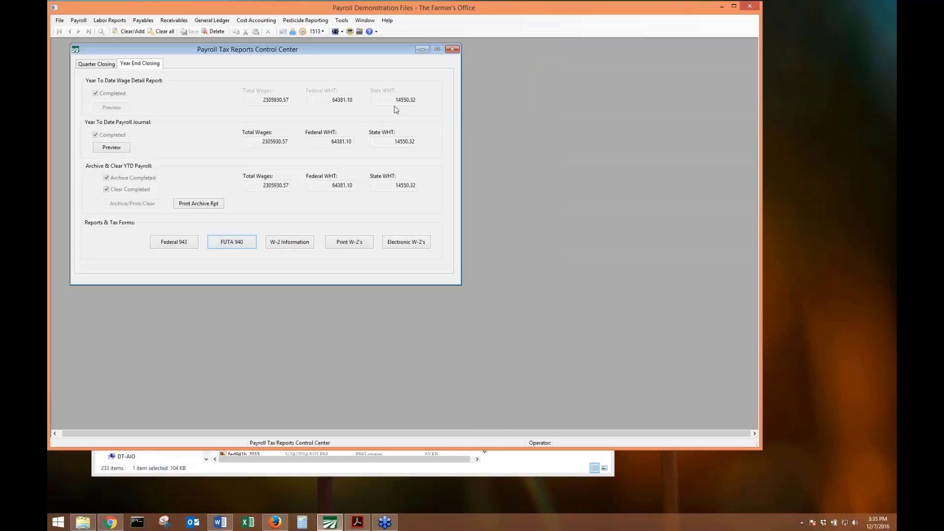
left_click(293, 246)
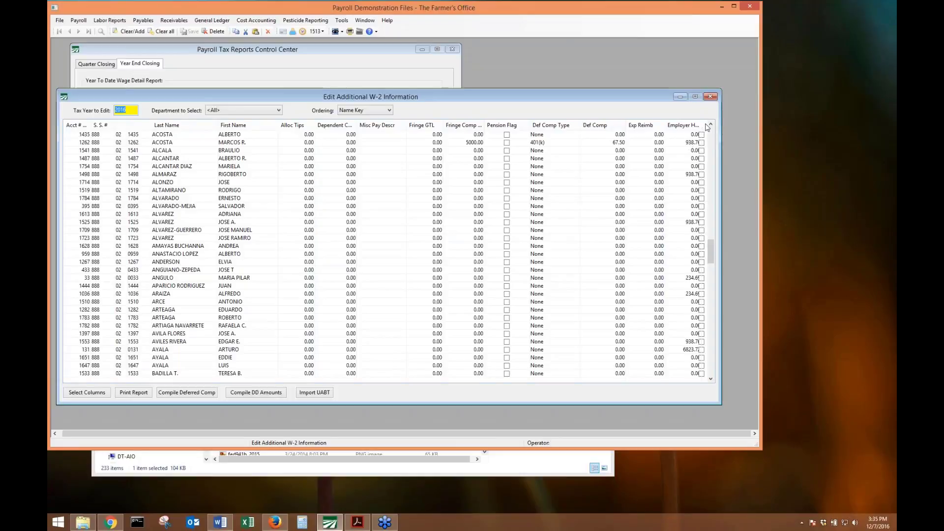
left_click_drag(721, 142, 753, 143)
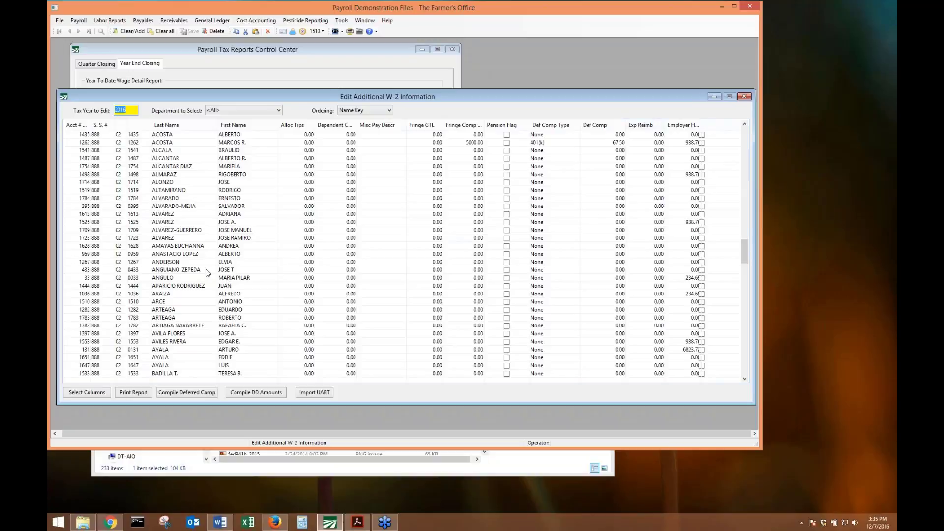
left_click(745, 96)
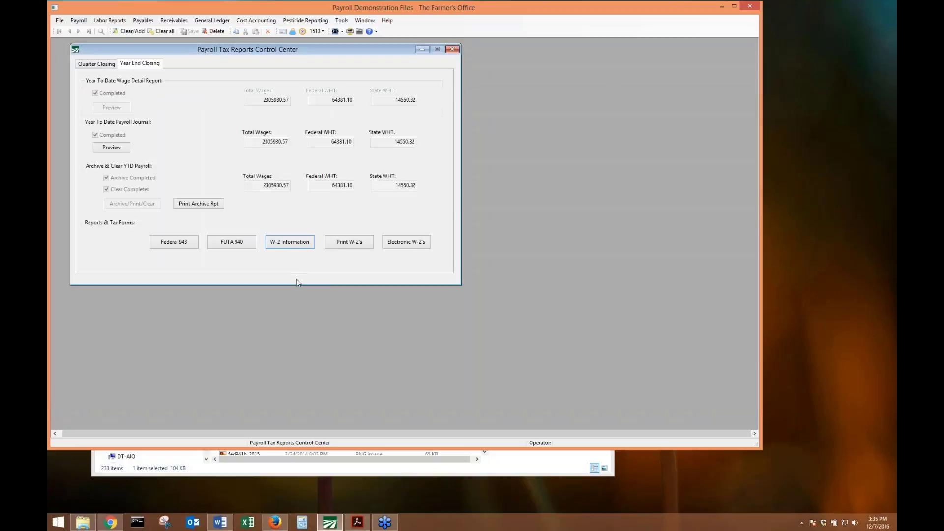
Open Print W-2's, close the tax reports center, and choose Agricultural (943) employees.
left_click(371, 243)
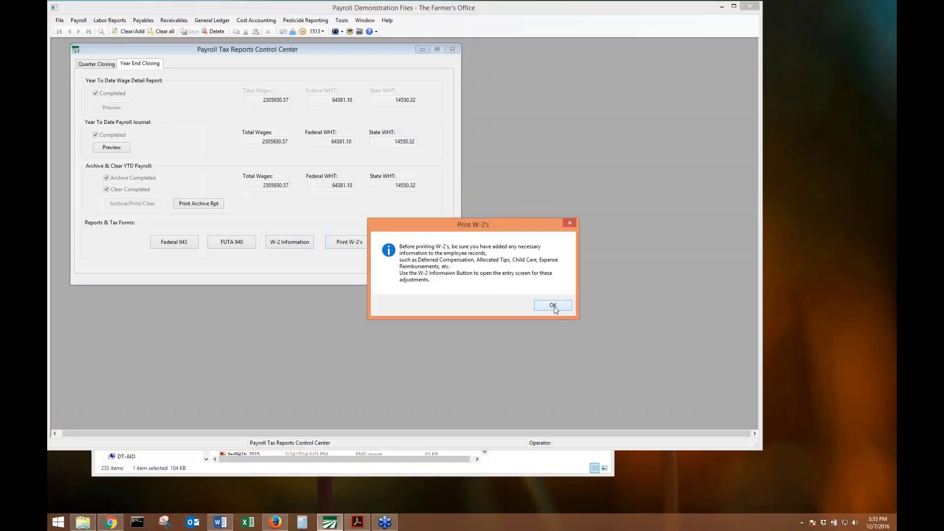
left_click(552, 305)
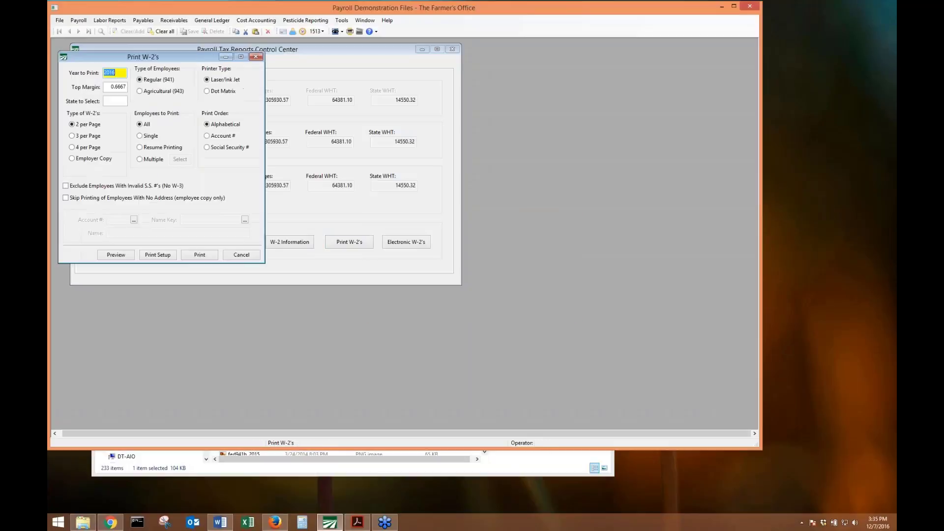
left_click(453, 51)
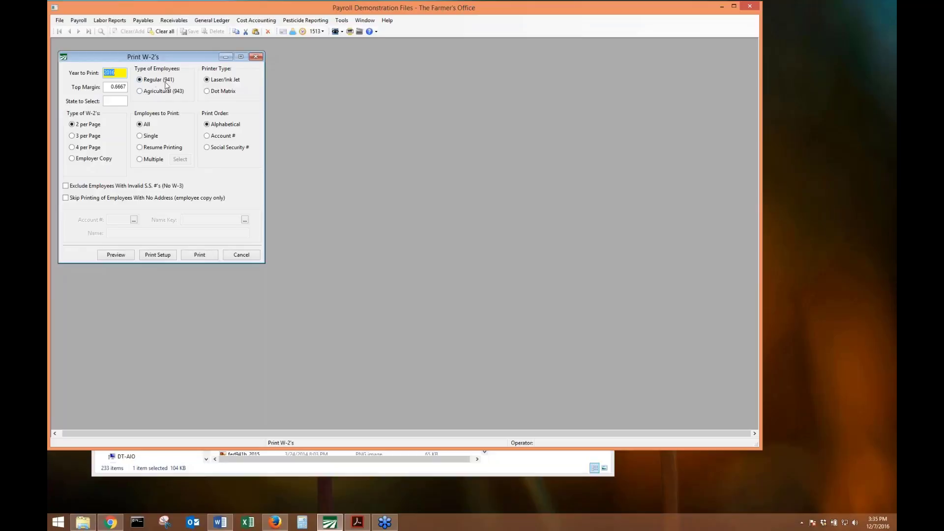
left_click(139, 91)
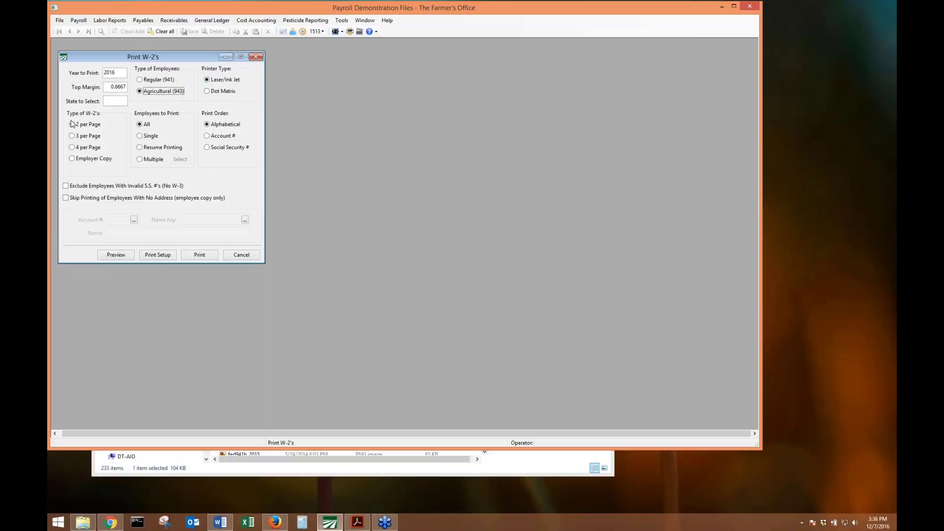
Select the top margin value 0.6667 in the W-2 print options.
left_click(114, 73)
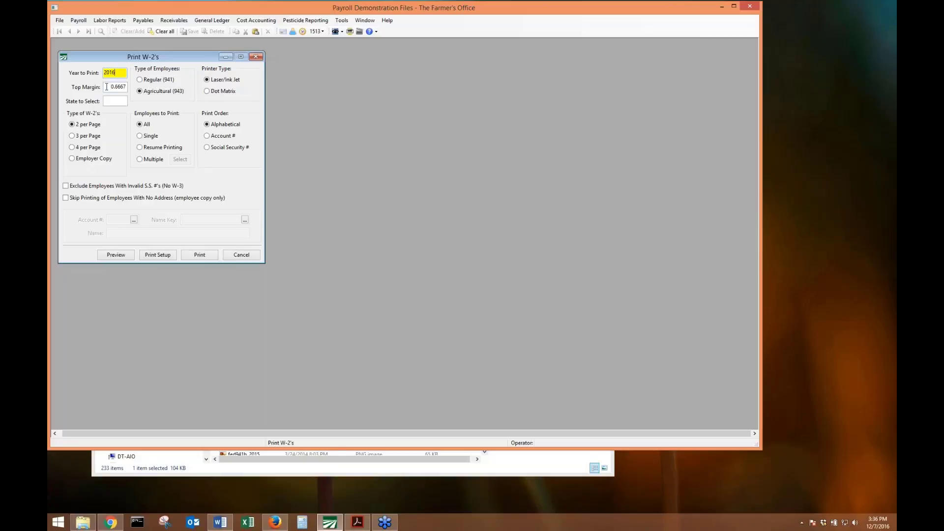
left_click(106, 86)
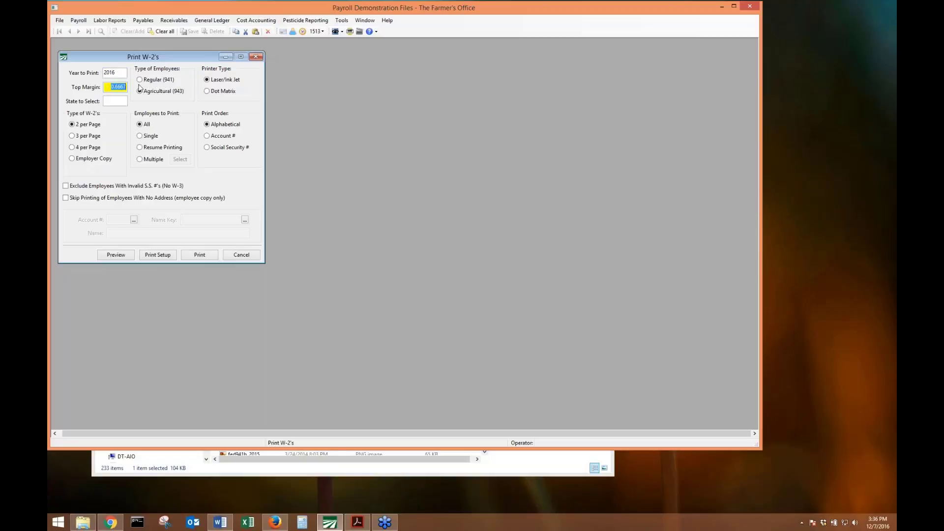
left_click(111, 87)
left_click_drag(110, 90, 128, 89)
Set W-2s to 3 per page for a single employee found by account number lookup.
left_click(72, 148)
left_click(72, 137)
left_click(139, 137)
left_click(133, 220)
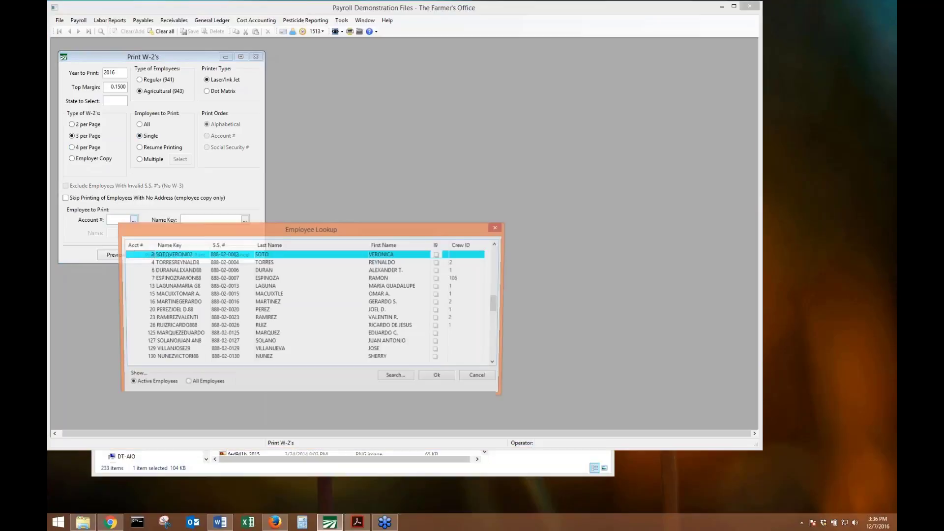
type("1262")
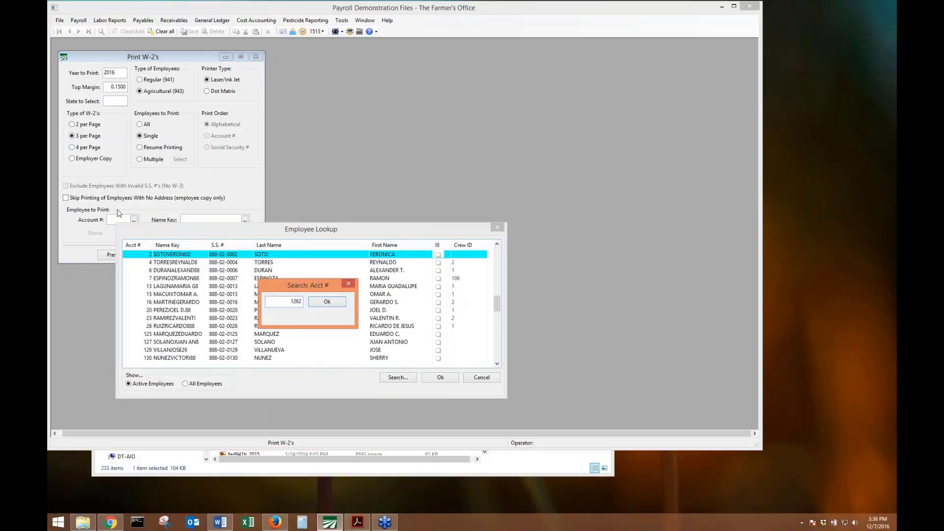
key("Return")
key("Return")
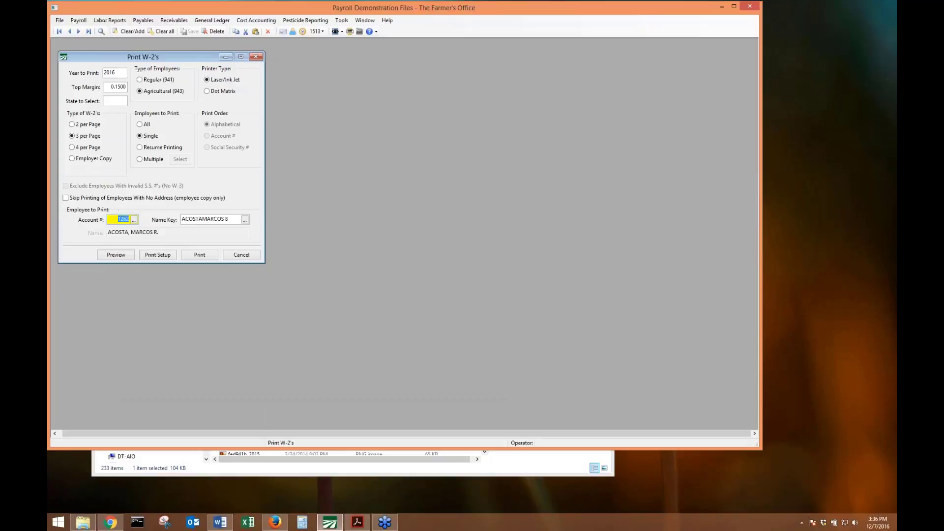
Preview that employee's W-2s, close the preview, and select the 0.1500 top margin.
left_click(132, 255)
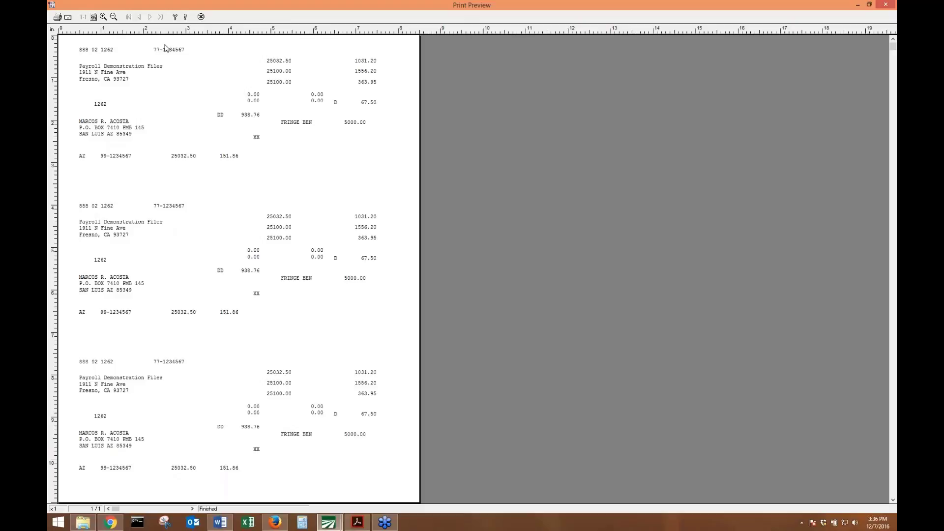
left_click(202, 16)
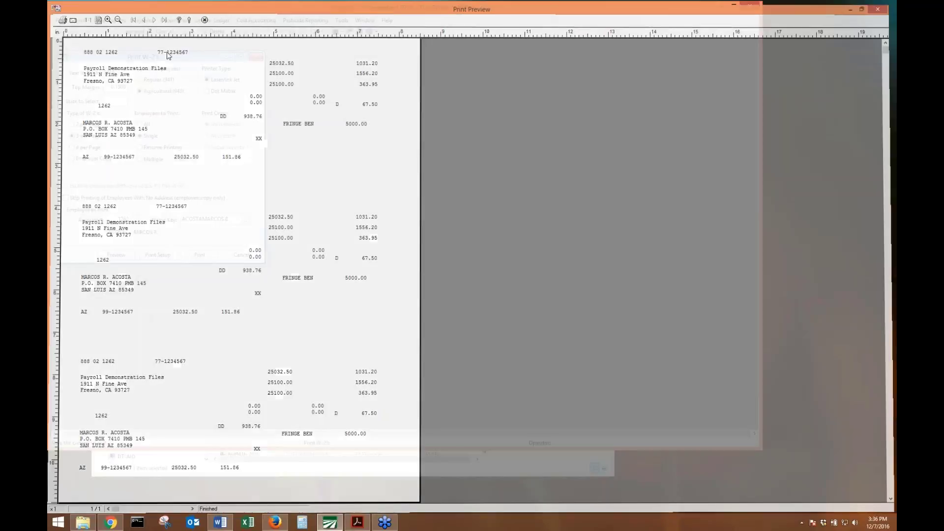
left_click_drag(111, 87, 129, 88)
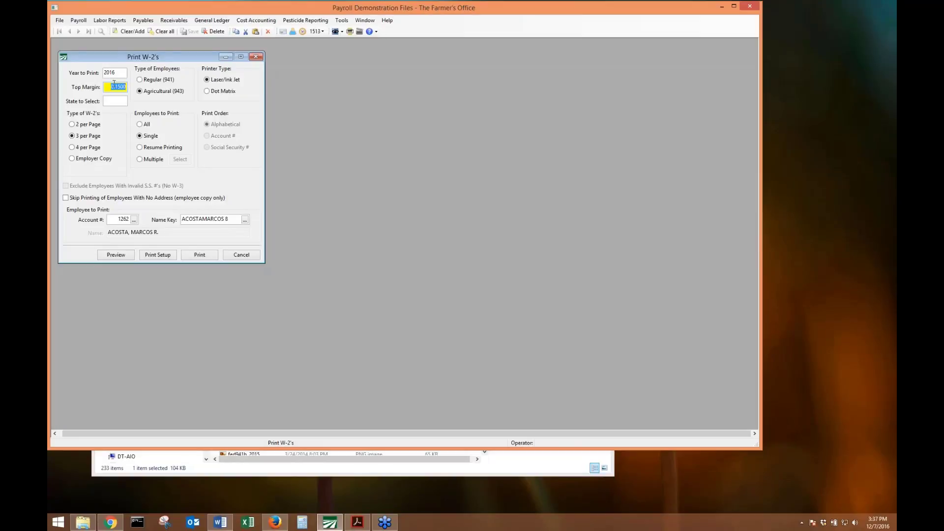
Try two, three and four W-2s per page, settling on 4 per page.
left_click(89, 147)
left_click(89, 137)
left_click(93, 125)
left_click(90, 136)
left_click(89, 147)
left_click(97, 136)
left_click(95, 126)
left_click(93, 148)
left_click(108, 89)
left_click(884, 237)
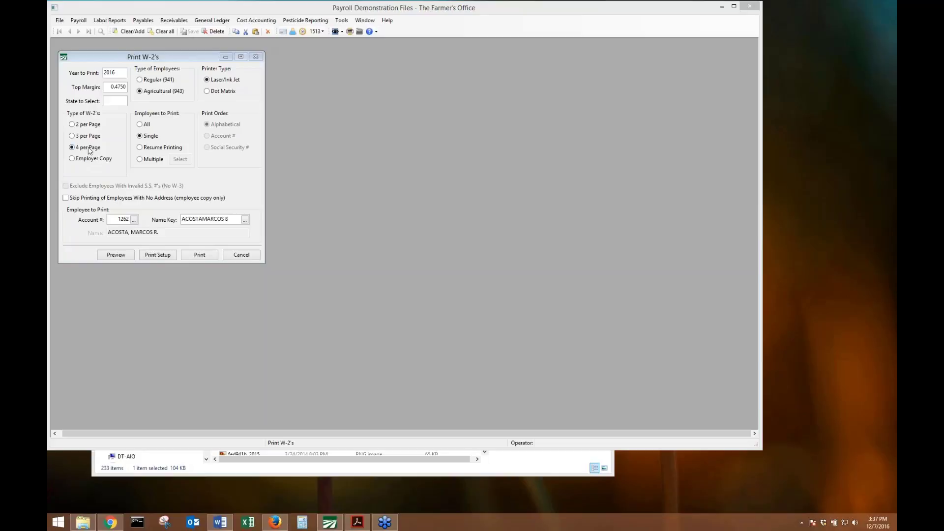
Restore the 0.4750 top margin, choose All employees, and preview the agricultural W-2s.
left_click(106, 89)
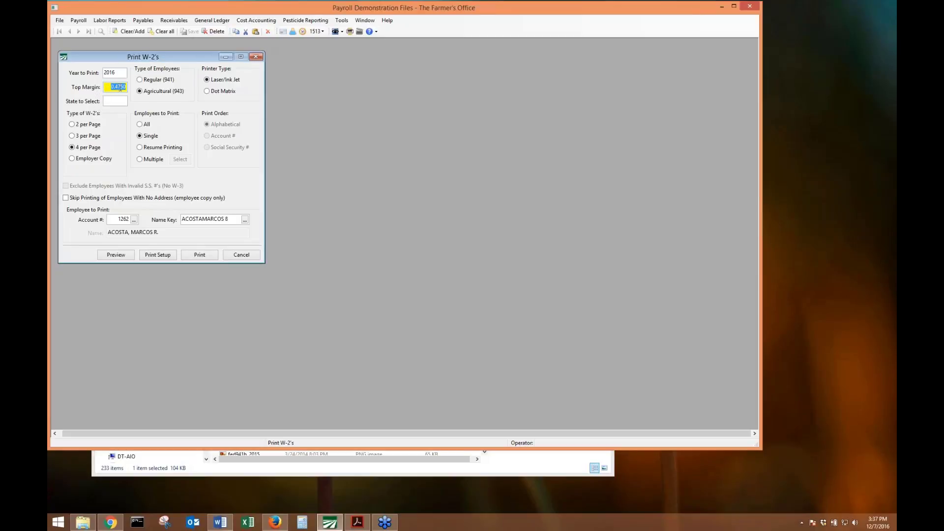
left_click(140, 126)
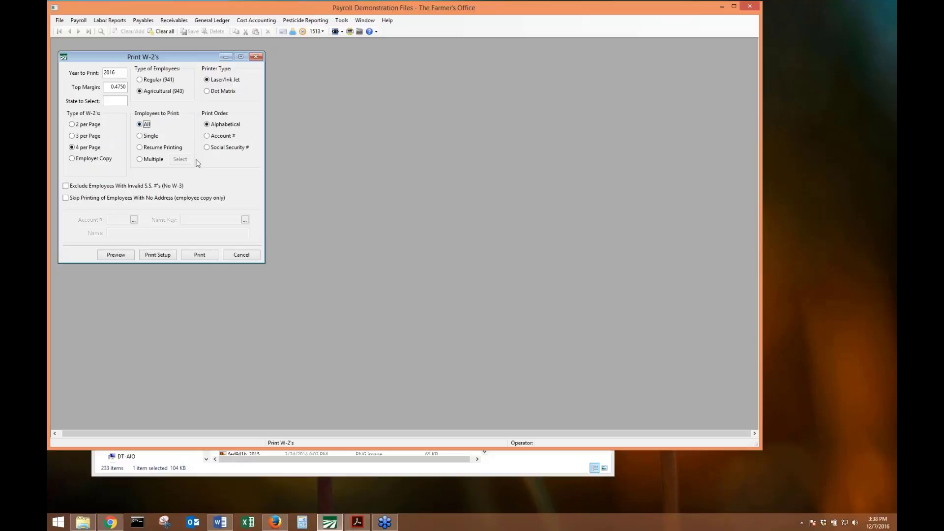
left_click(122, 259)
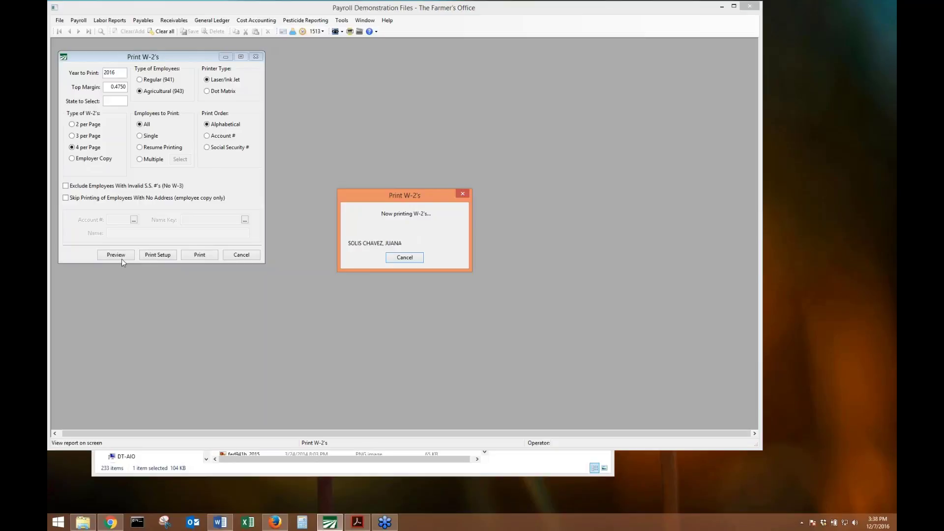
Produce the agricultural W-3 preview with the contact person's name, then decline the Arizona A1-R.
left_click(460, 292)
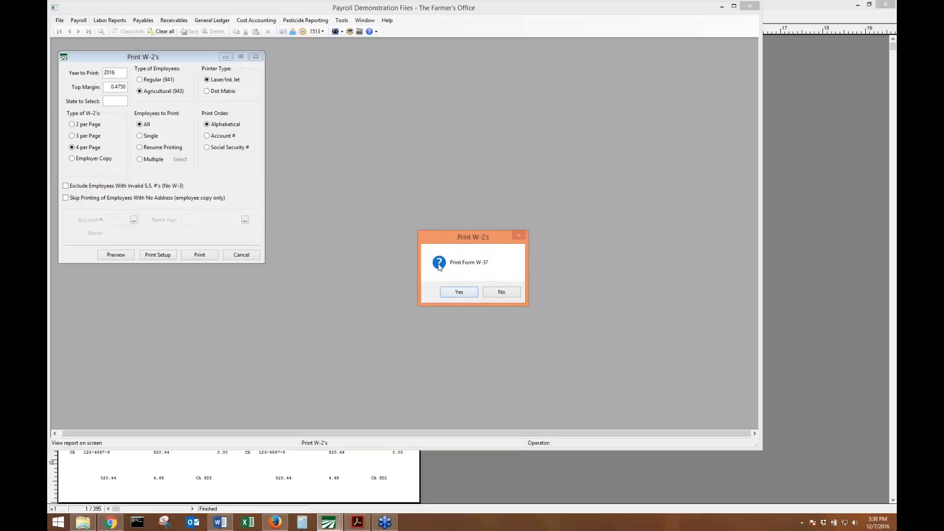
left_click(459, 292)
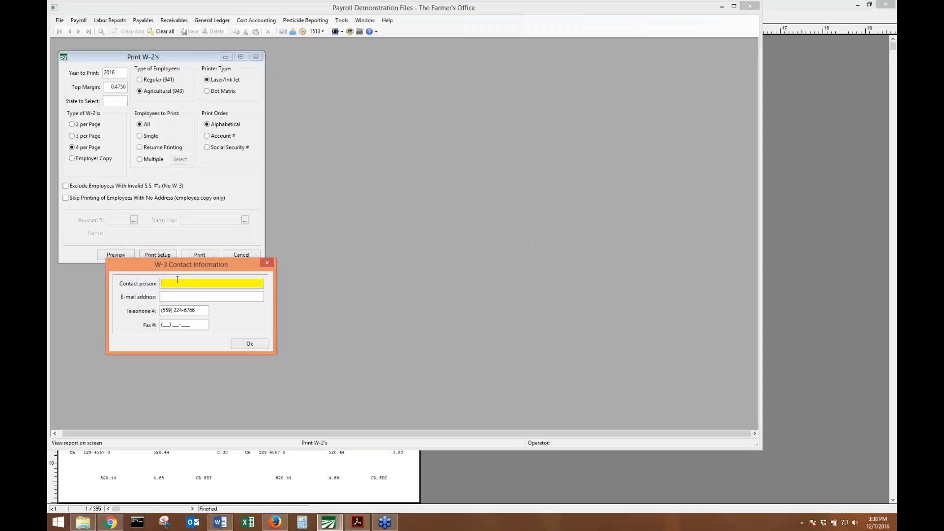
type("hannah")
key("Tab")
key("Tab")
key("Tab")
key("Tab")
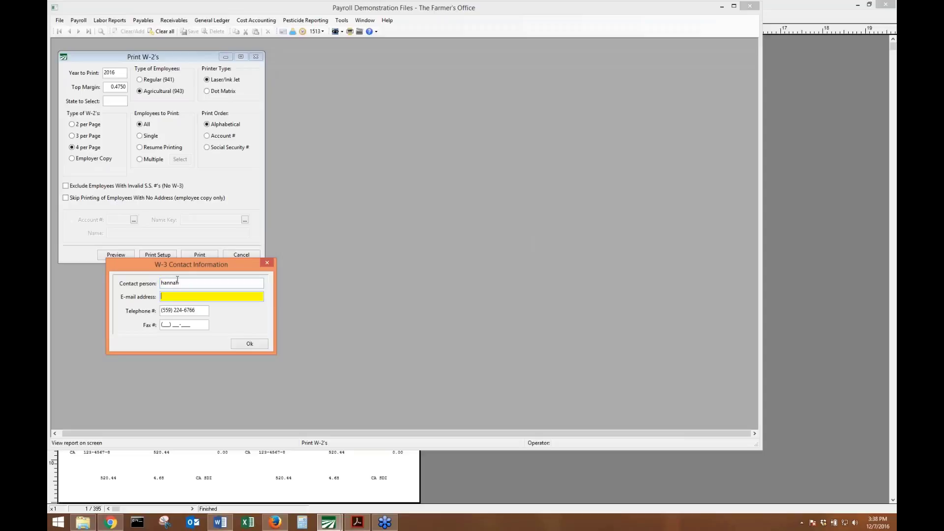
key("Return")
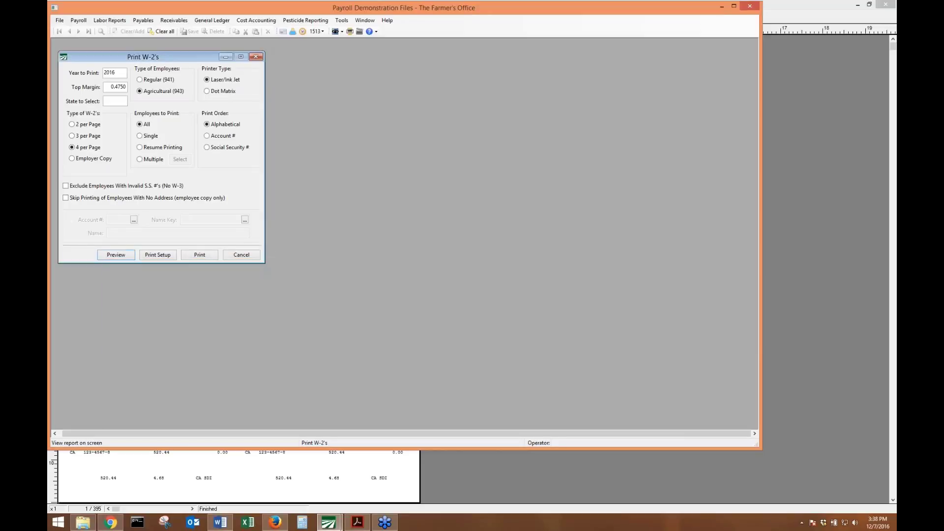
key("Return")
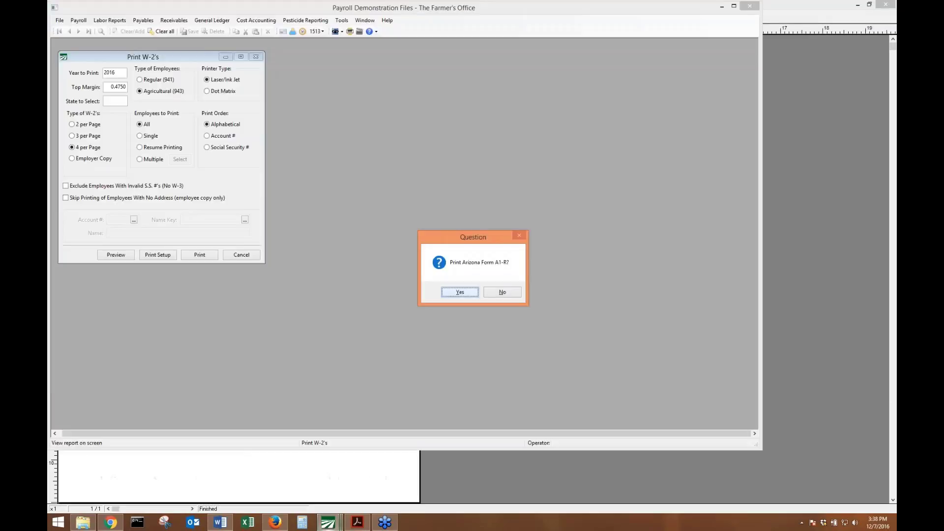
key("Return")
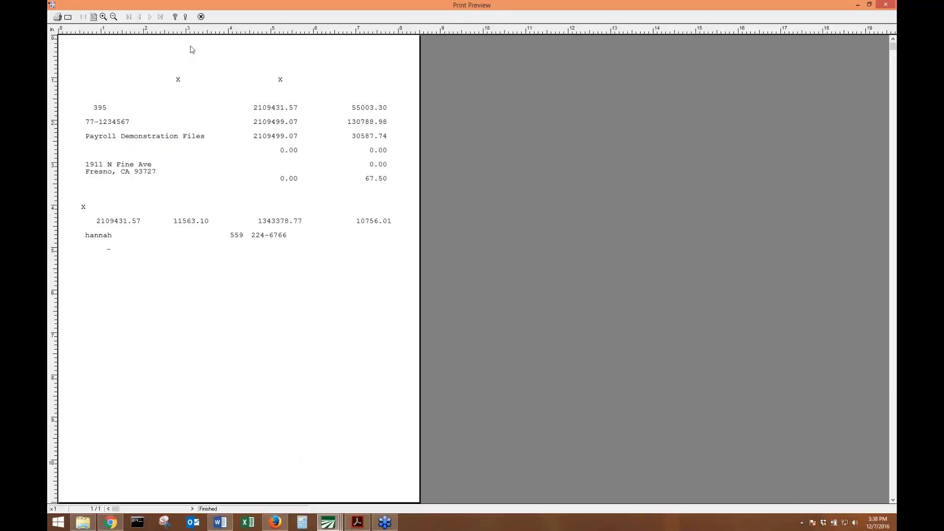
left_click(201, 16)
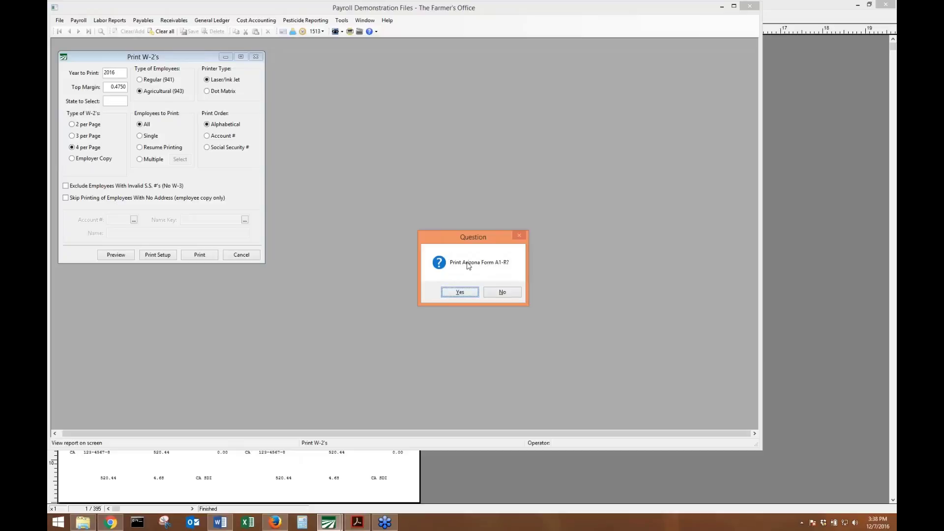
left_click(504, 292)
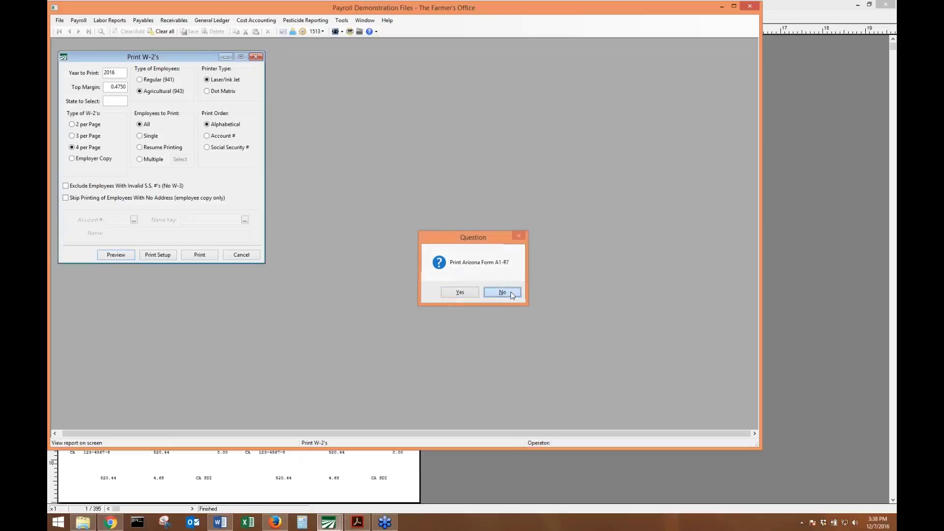
Switch to Regular (941) employees and preview their W-2s and W-3 summary.
left_click(159, 80)
left_click(126, 256)
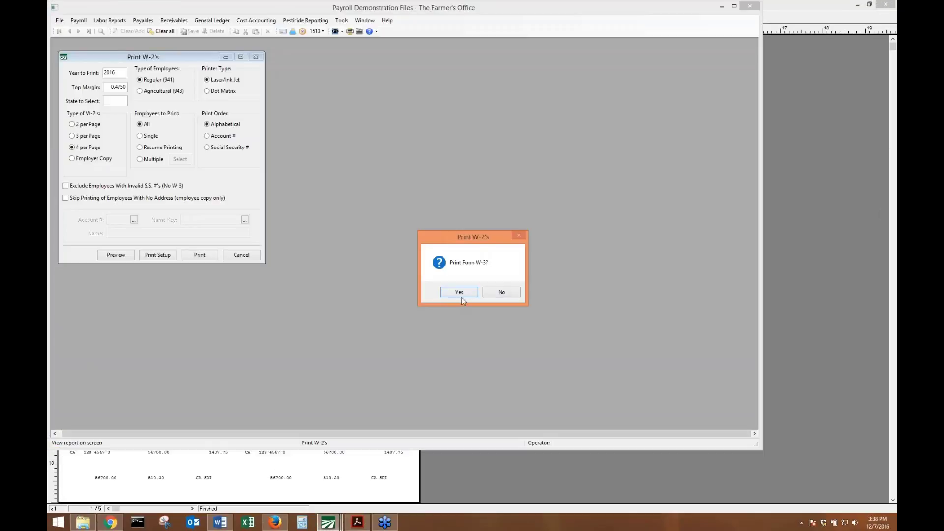
left_click(459, 293)
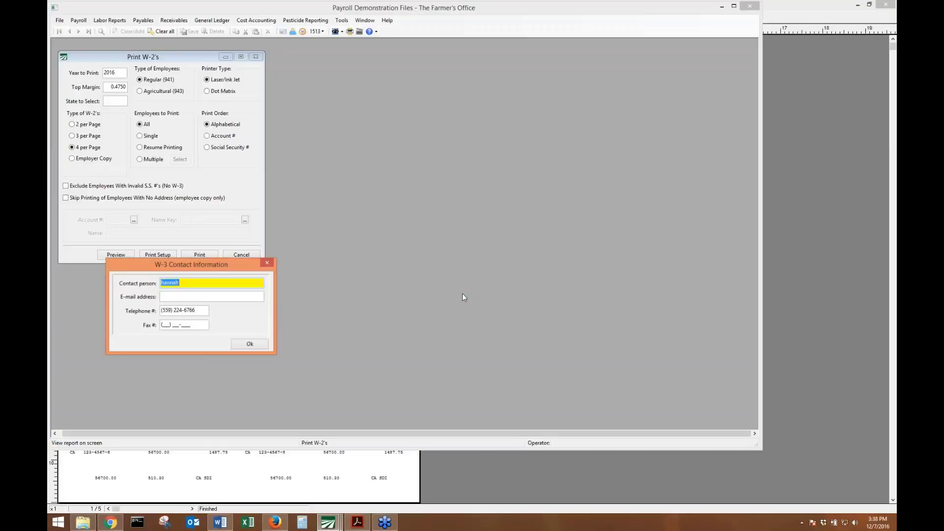
left_click(240, 346)
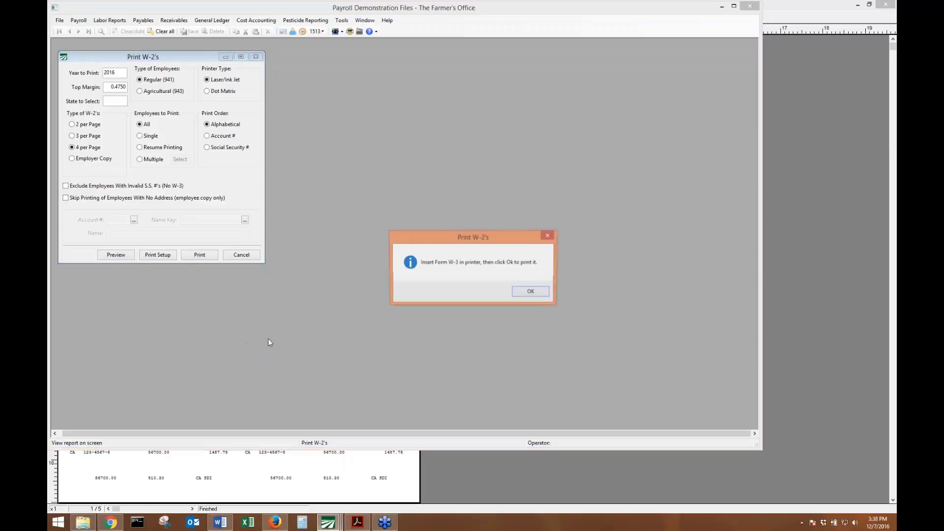
left_click(539, 294)
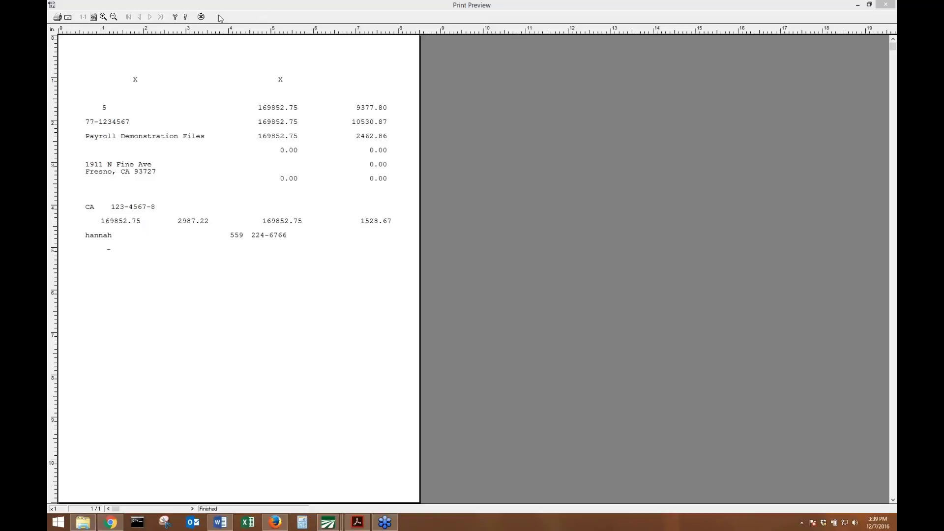
left_click(201, 17)
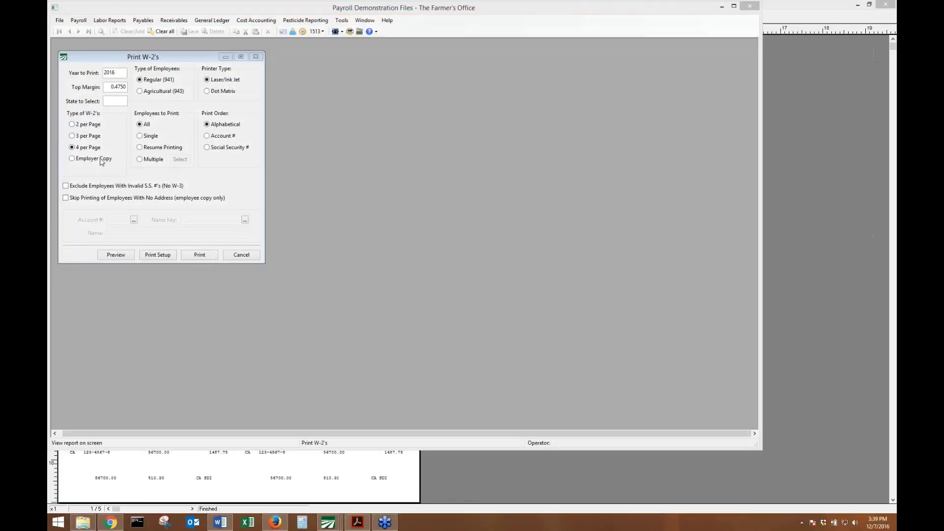
Choose Single, find one employee by account number in the lookup, and preview the employer-copy W-2.
left_click(142, 136)
left_click(134, 220)
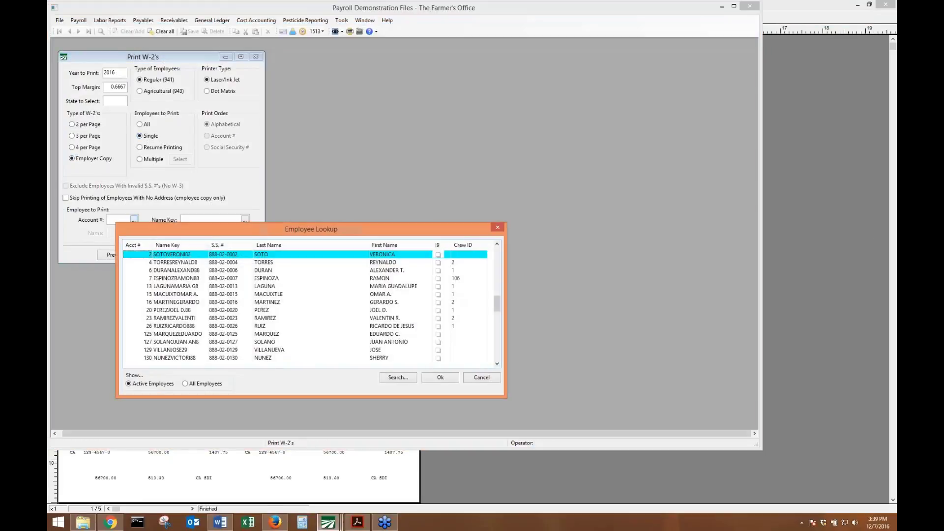
type("204")
key("Return")
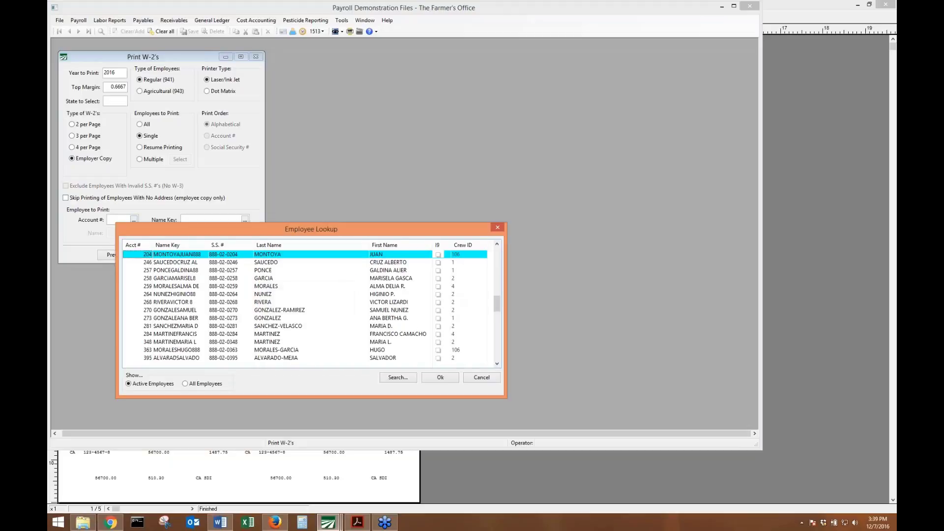
type("1262")
key("Return")
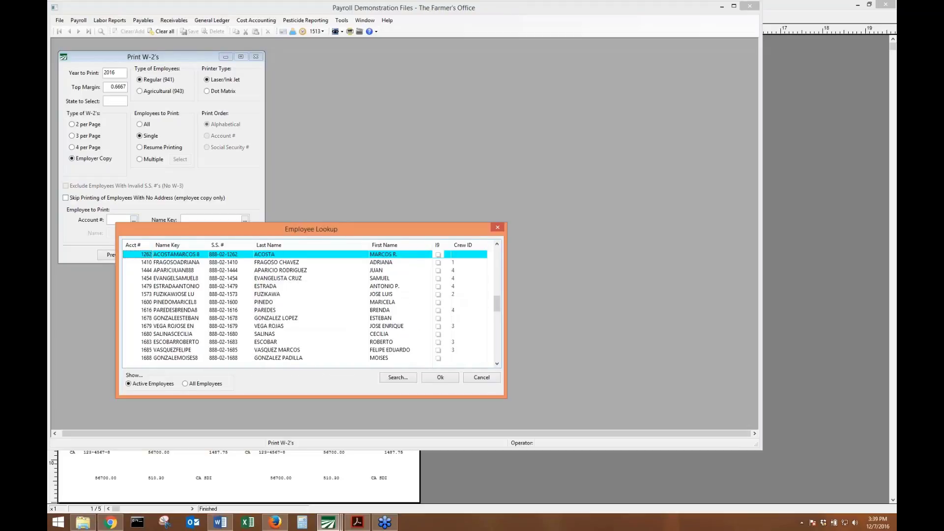
key("Return")
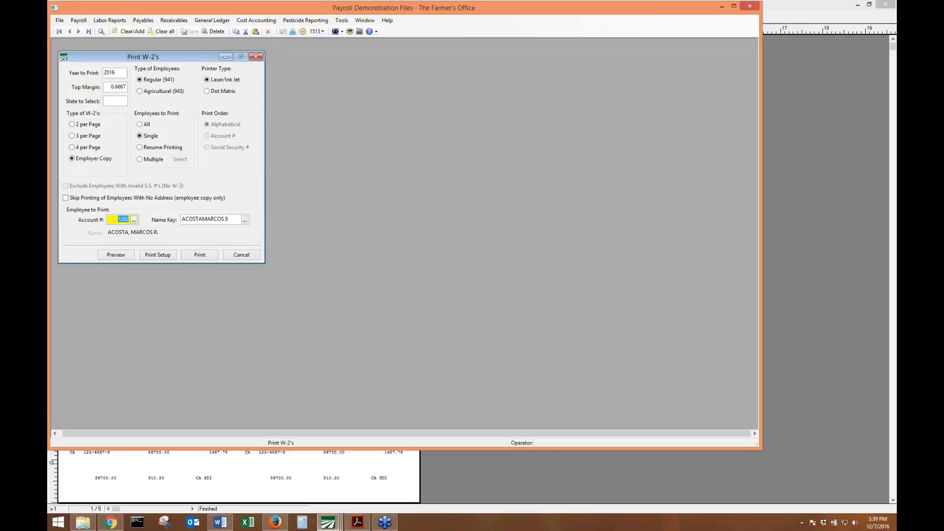
left_click(116, 254)
Preview employer-copy W-2s for All employees, zoom in twice on box 12 DD, and bring up the IRS instructions.
left_click(139, 124)
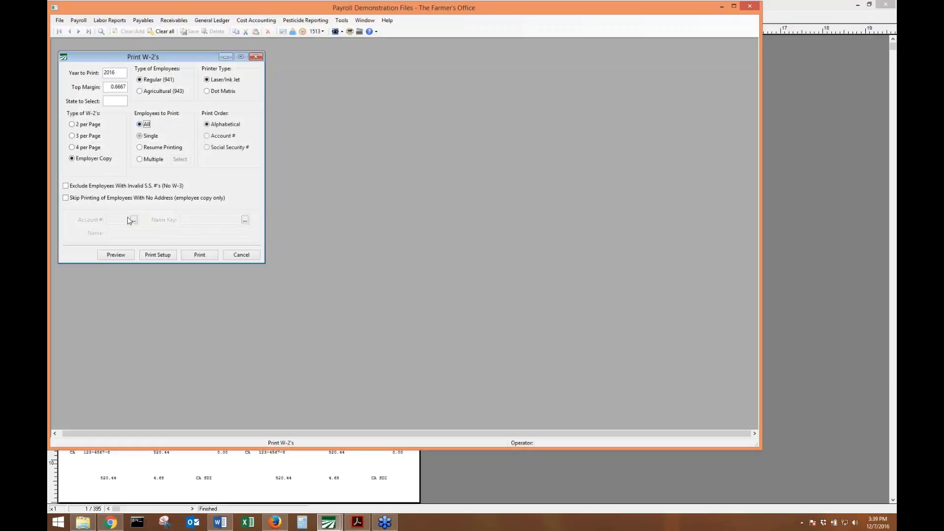
left_click(116, 253)
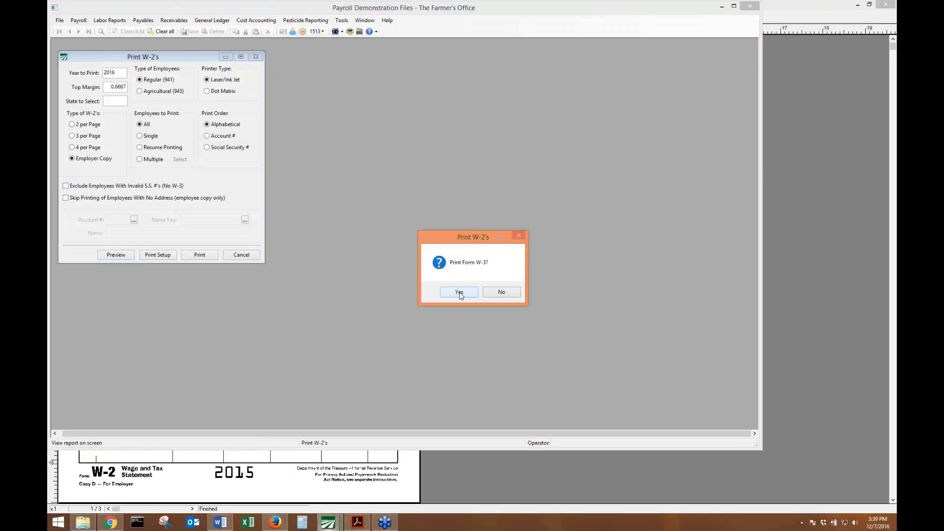
left_click(459, 293)
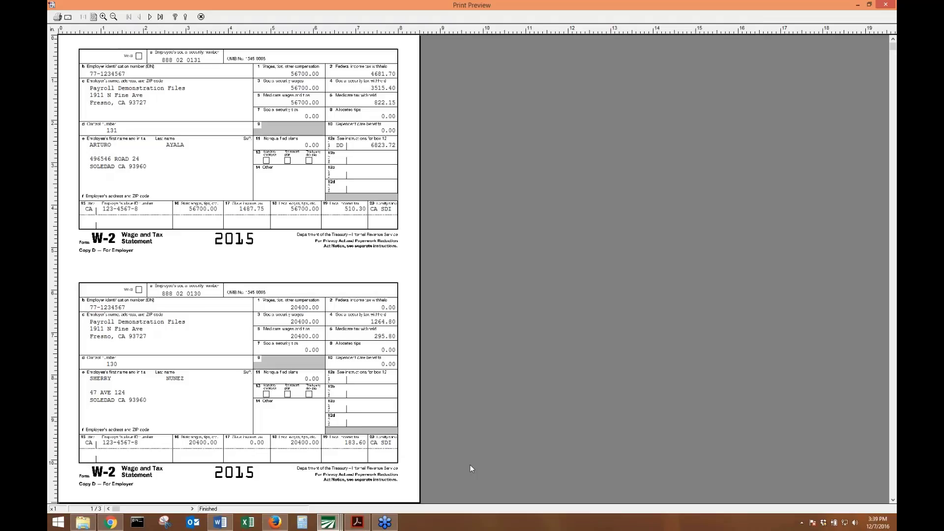
left_click(339, 221)
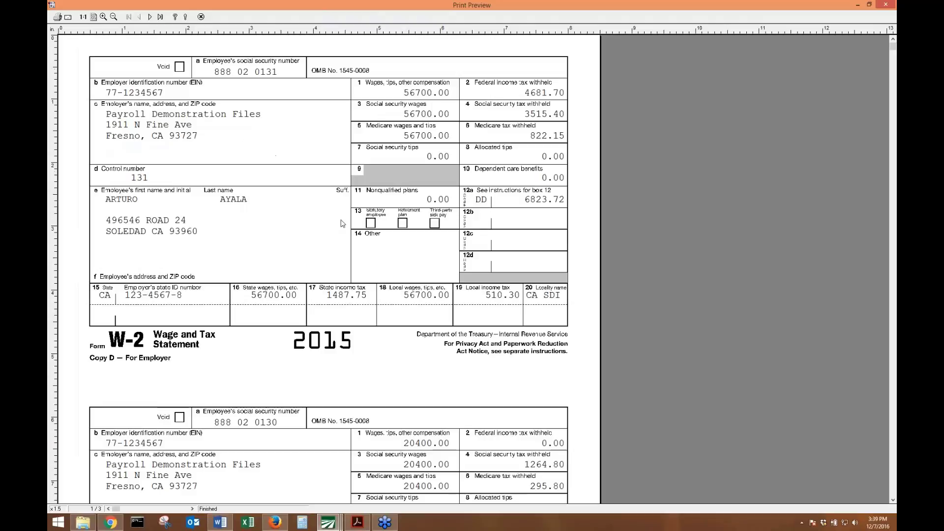
left_click(476, 202)
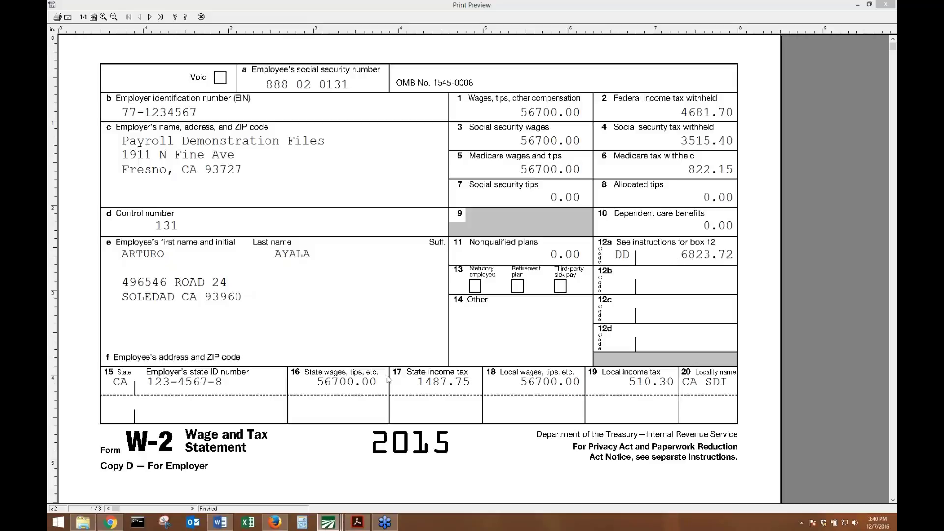
left_click(121, 524)
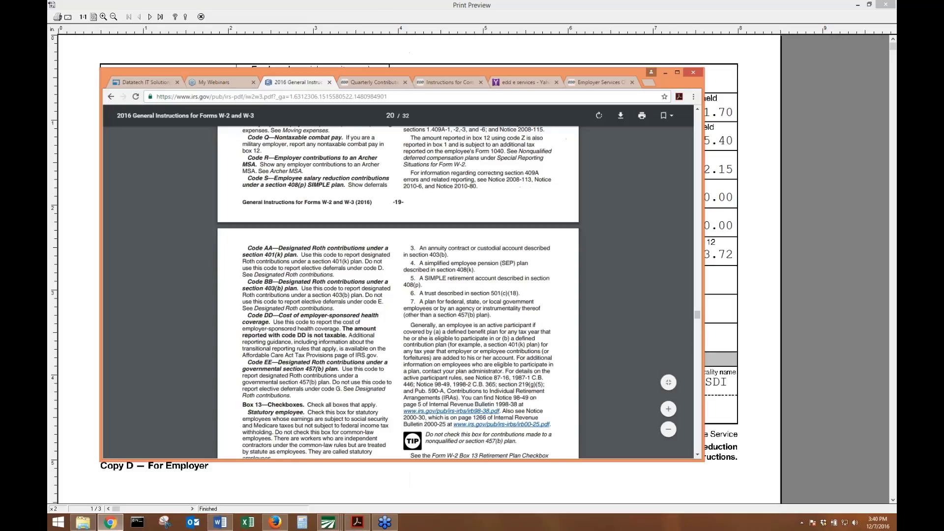
Highlight the Code DD paragraph in the IRS W-2 instructions PDF, then minimize Chrome.
left_click_drag(247, 315, 348, 335)
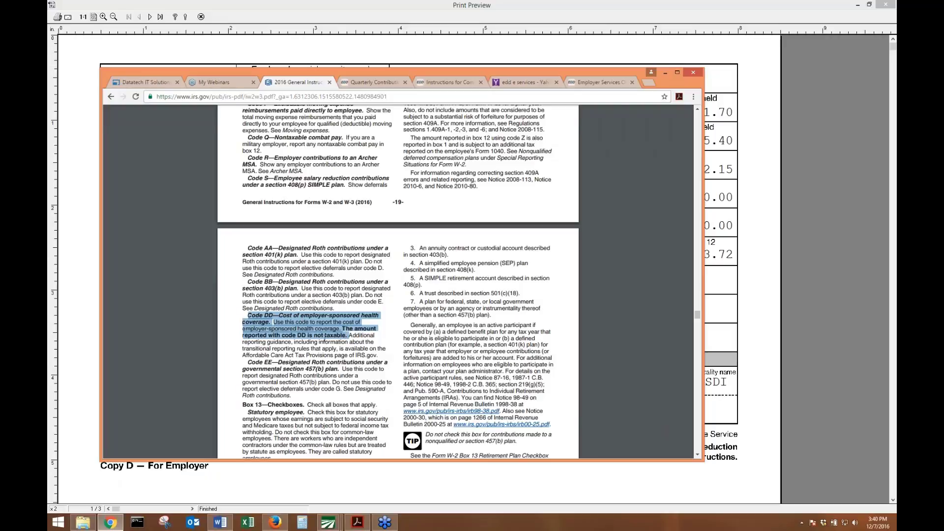
left_click(665, 73)
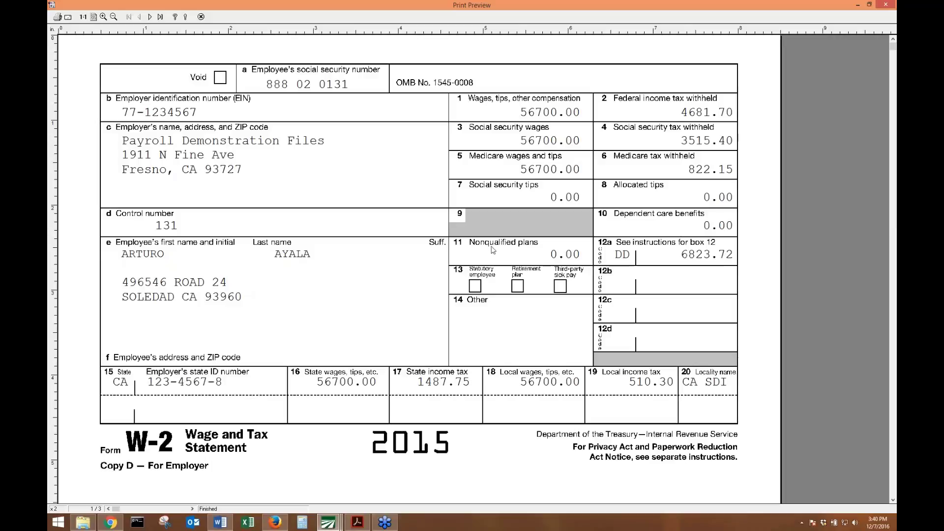
Close the W-2 preview without a W-3 and set the layout to 4 W-2s per page.
left_click(200, 17)
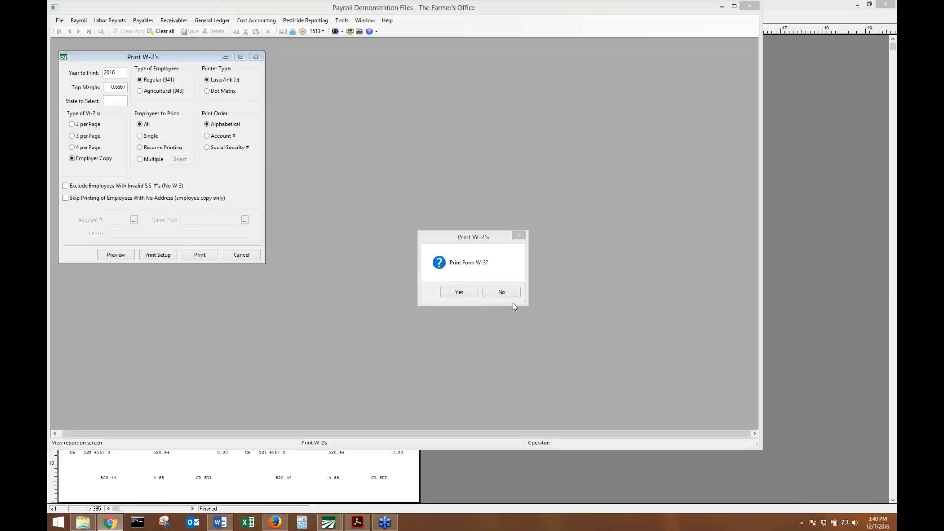
left_click(502, 291)
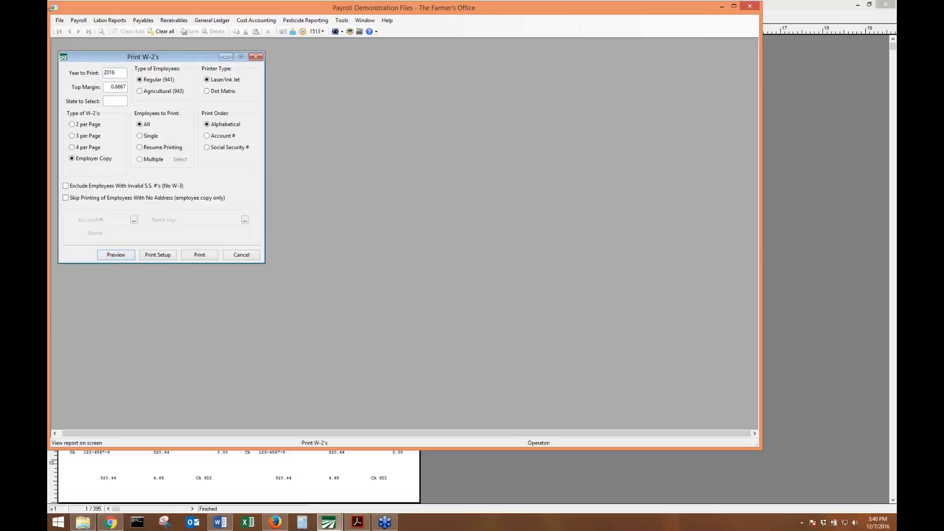
left_click(84, 148)
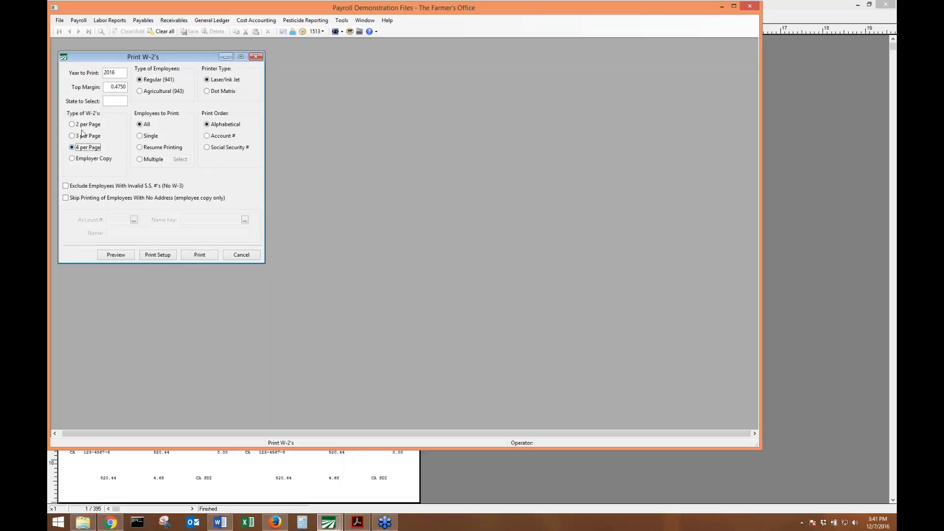
left_click(93, 137)
left_click(92, 150)
left_click(148, 472)
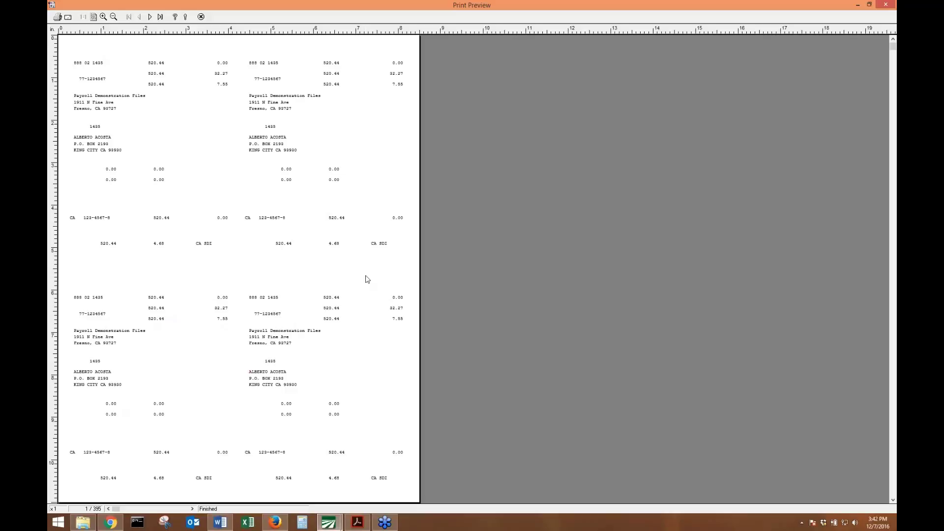
key("Escape")
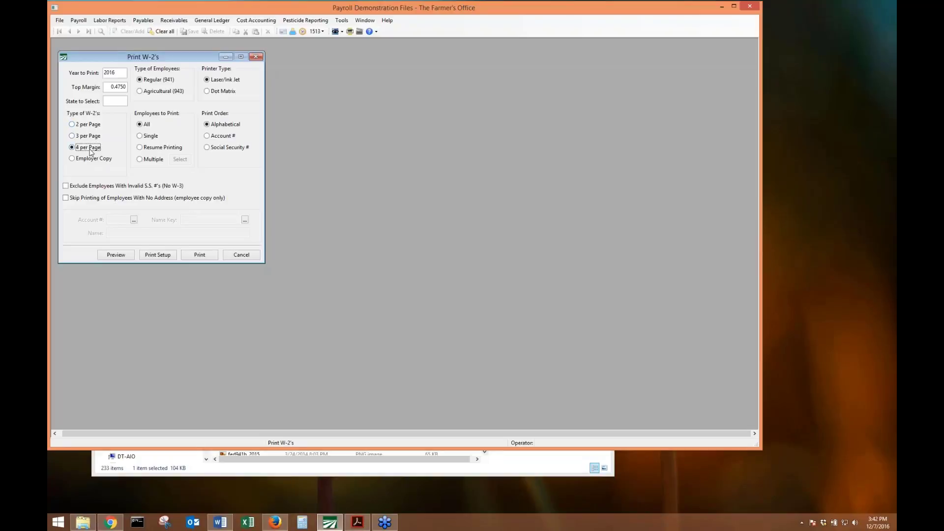
Preview the Employer Copy W-2s across pages, then skip the W-3.
left_click(87, 160)
left_click(116, 255)
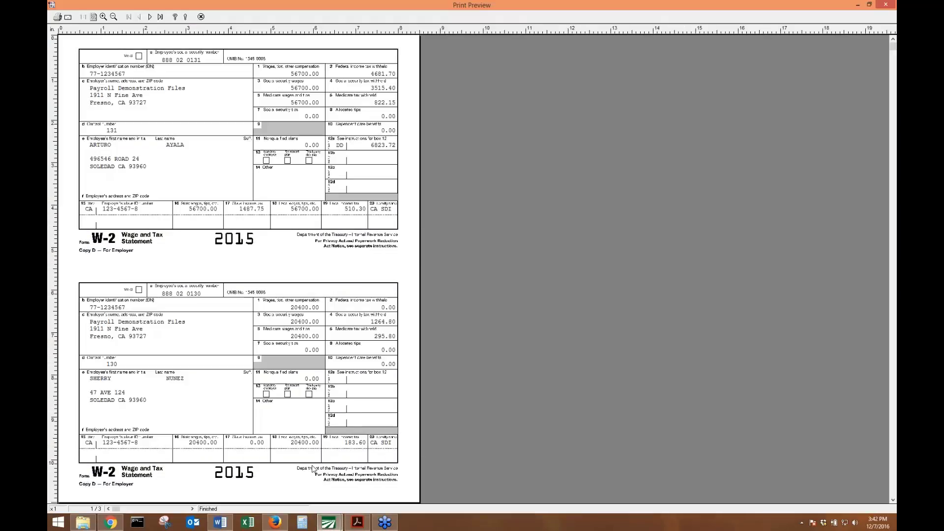
key("Page_Down")
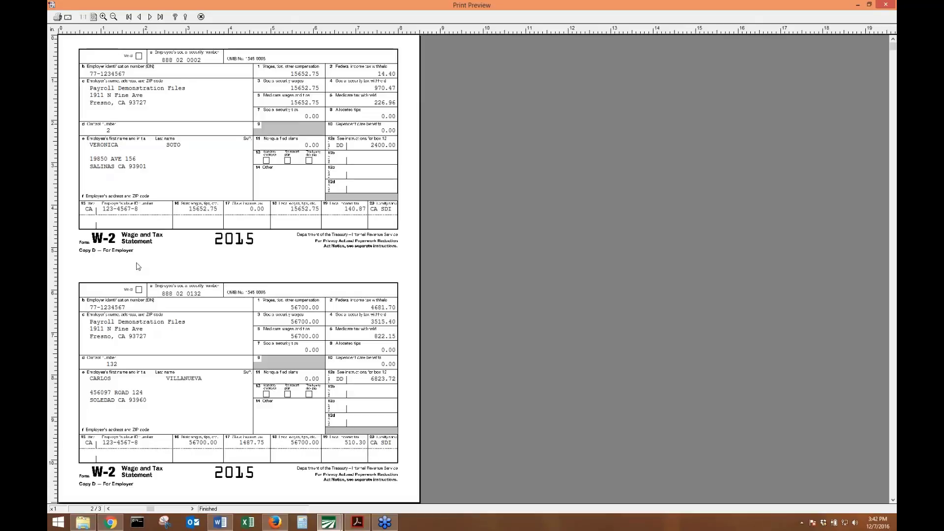
key("Escape")
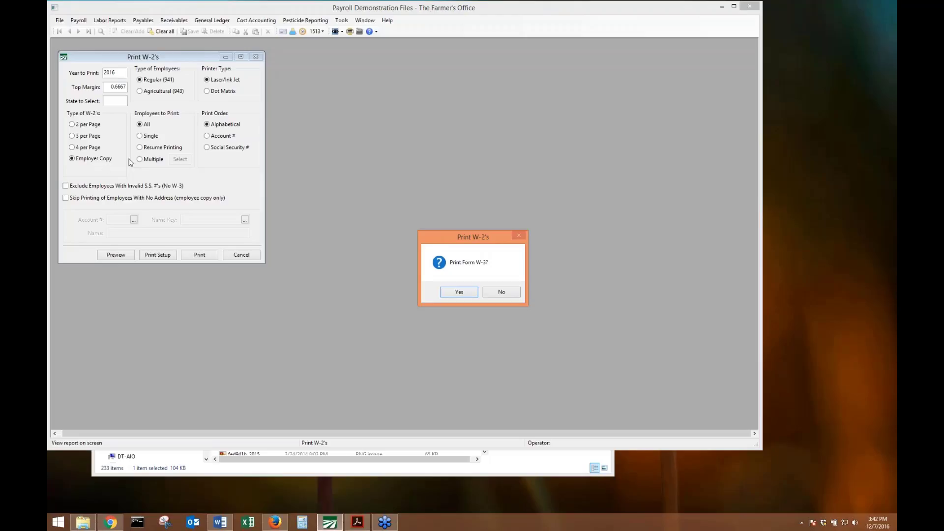
left_click(501, 292)
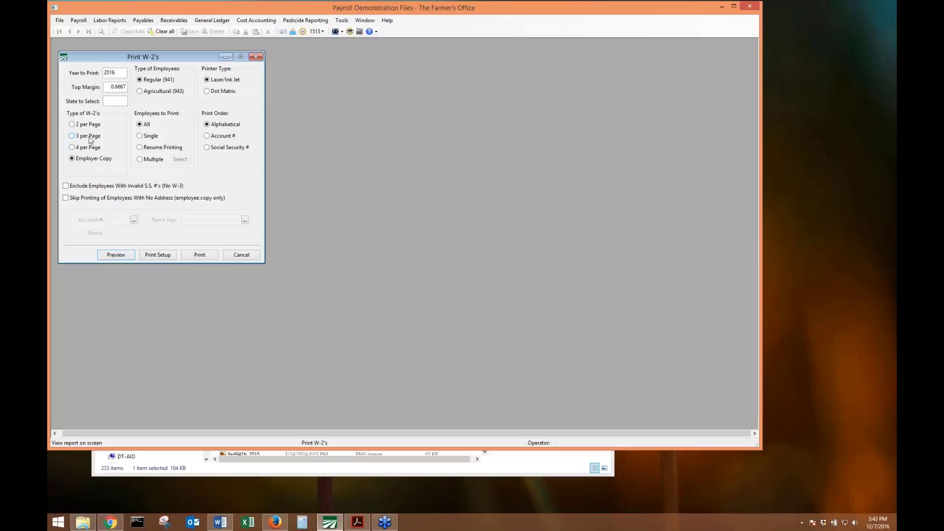
Preview the W-2s at 4 per page, then decline printing Form W-3.
left_click(883, 237)
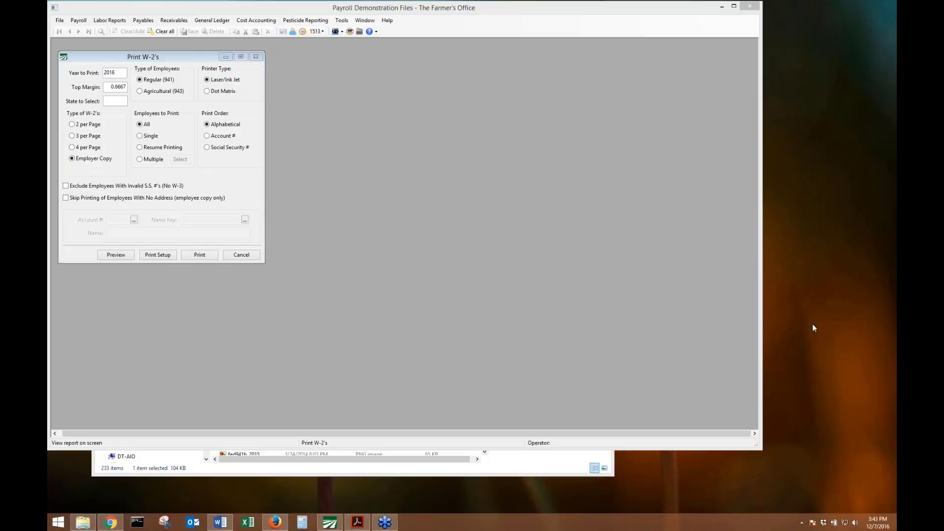
left_click(91, 148)
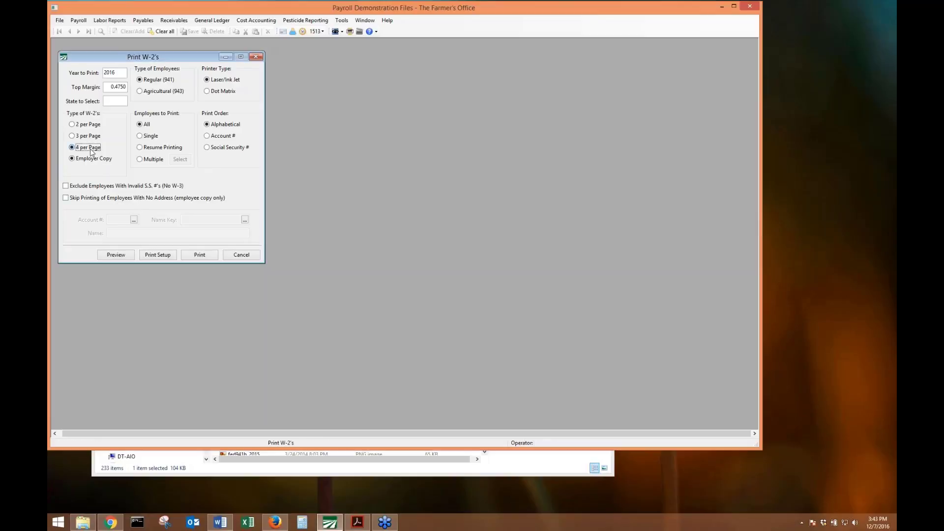
left_click(130, 260)
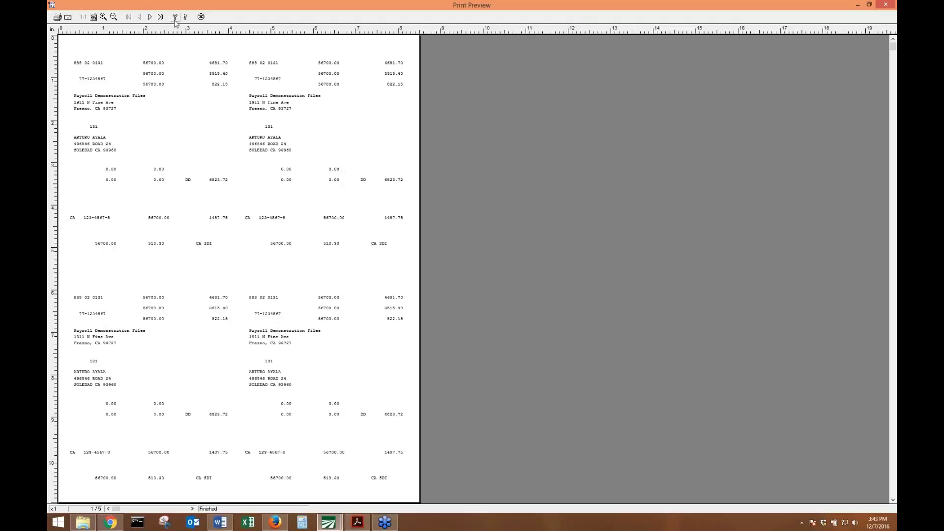
left_click(201, 16)
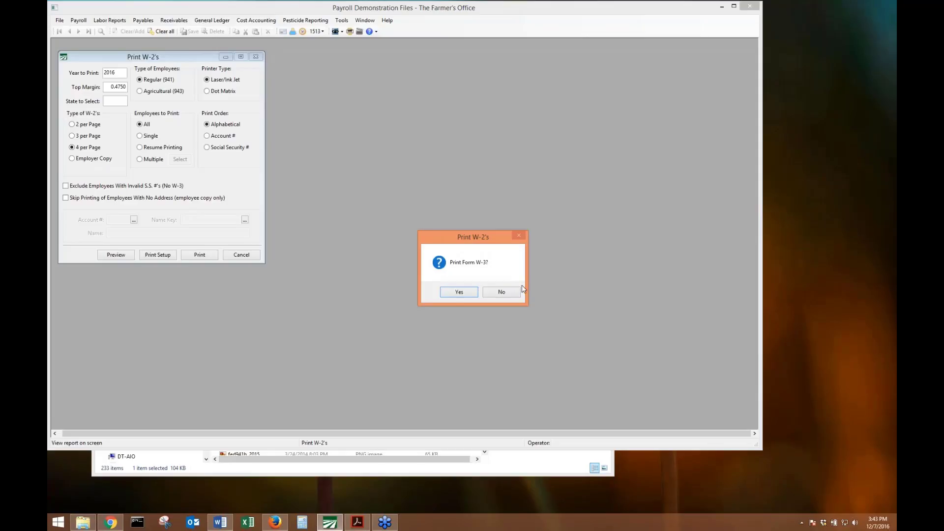
left_click(502, 292)
Choose Multiple employees and open the selection list sorted by name key.
left_click(140, 159)
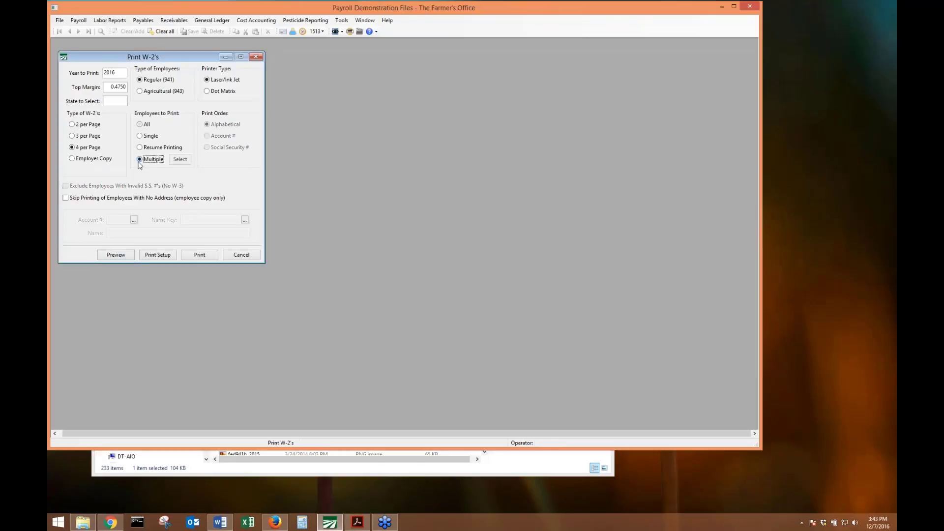
left_click(181, 159)
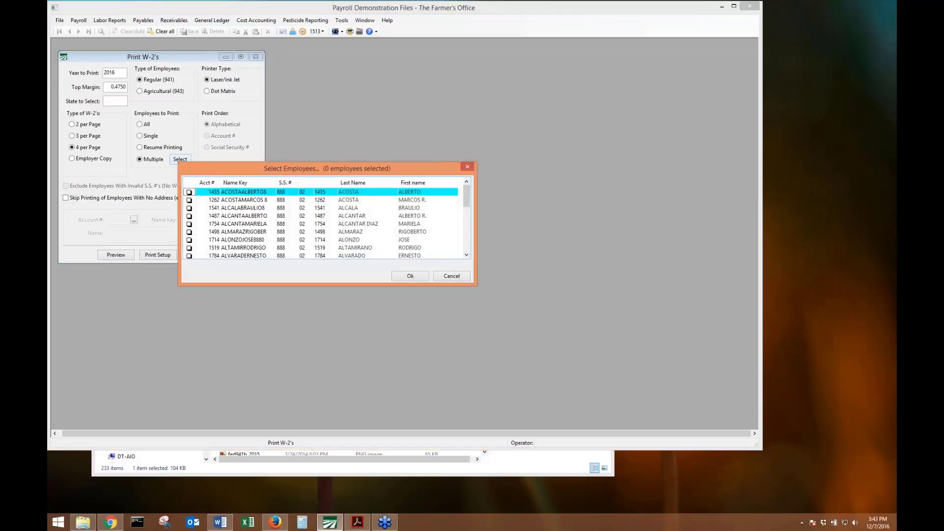
left_click(207, 182)
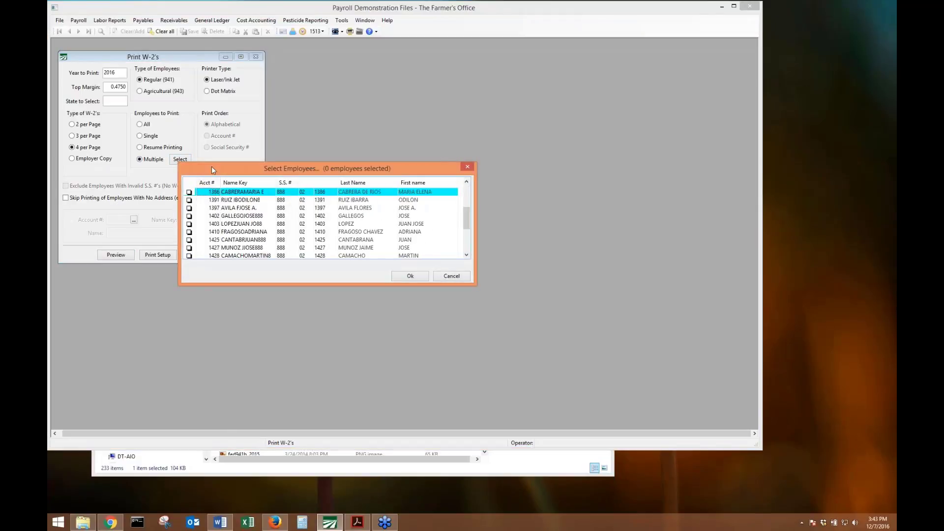
left_click(126, 165)
left_click(181, 159)
Check the first 21 employees in the list and close the Select Employees dialog.
scroll(199, 195, "up", 4)
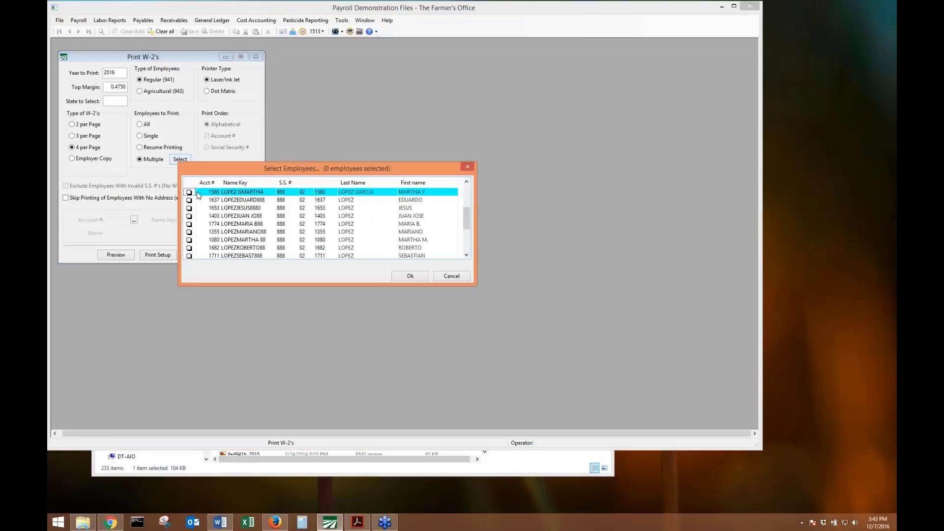
scroll(198, 195, "up", 10)
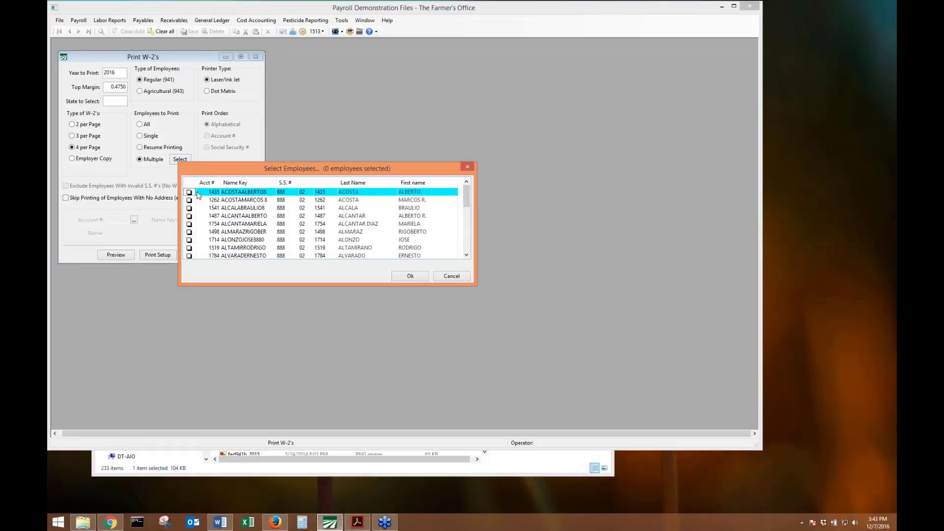
key("space")
key("space")
key("space")
key("space")
key("space")
key("space")
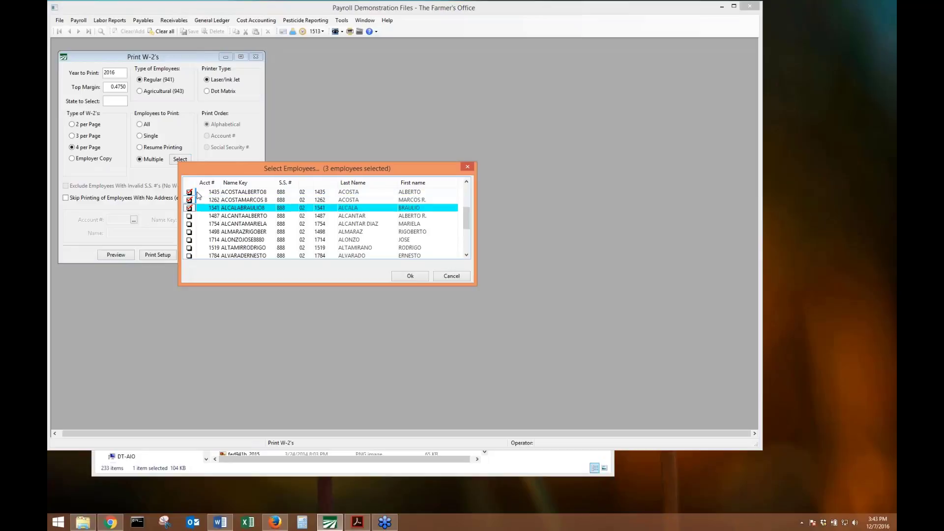
key("space")
key("space")
key("space")
key("space")
key("space")
key("space")
key("space")
key("space")
key("space")
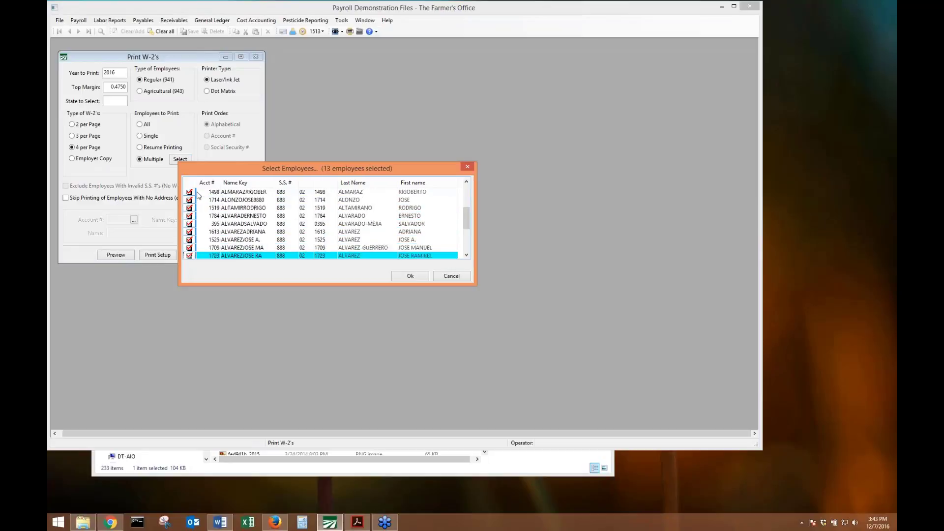
key("space")
key("space")
key("space")
key("space")
key("space")
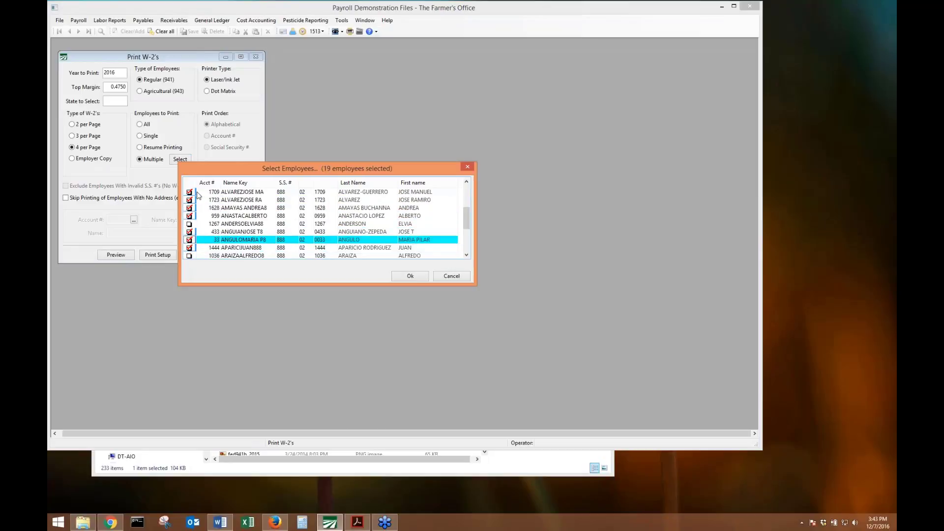
key("Down")
key("Down")
key("Down")
key("Down")
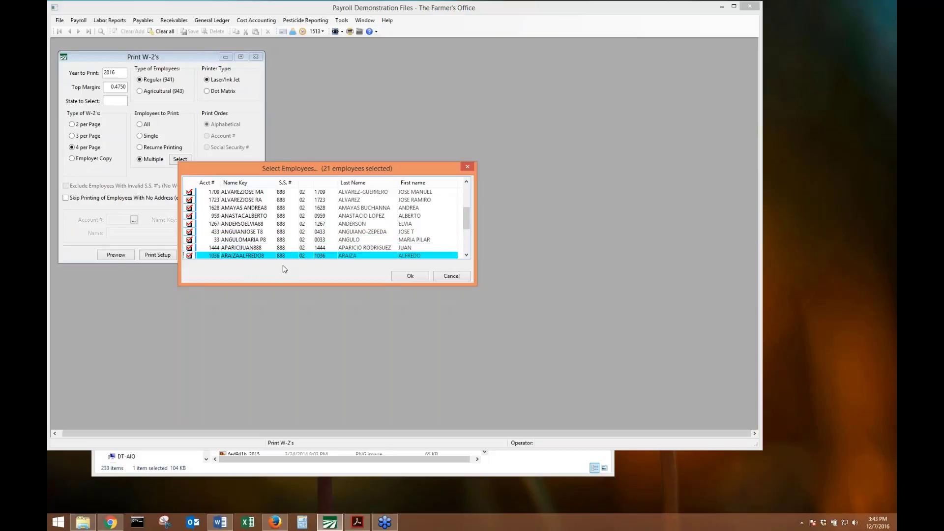
left_click(472, 169)
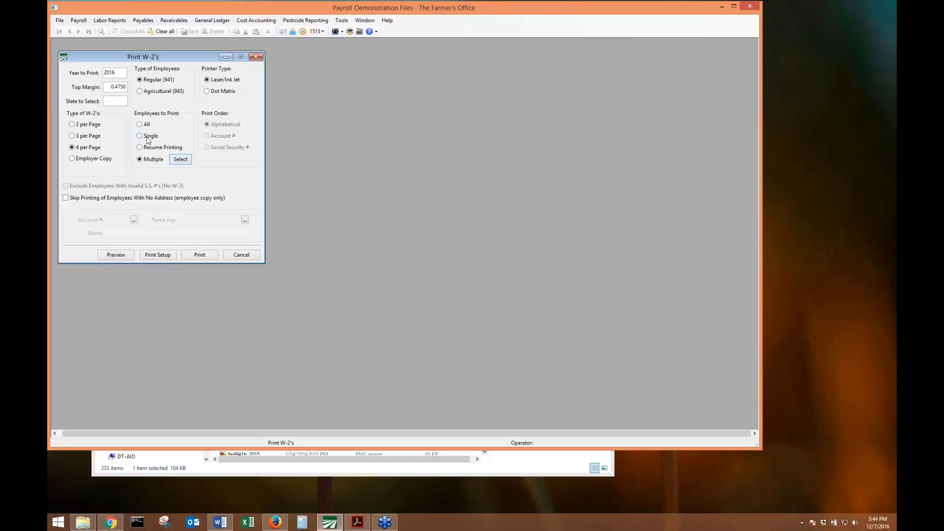
Pick one employee via the Account # lookup under Single, preview their W-2, and close it.
left_click(148, 140)
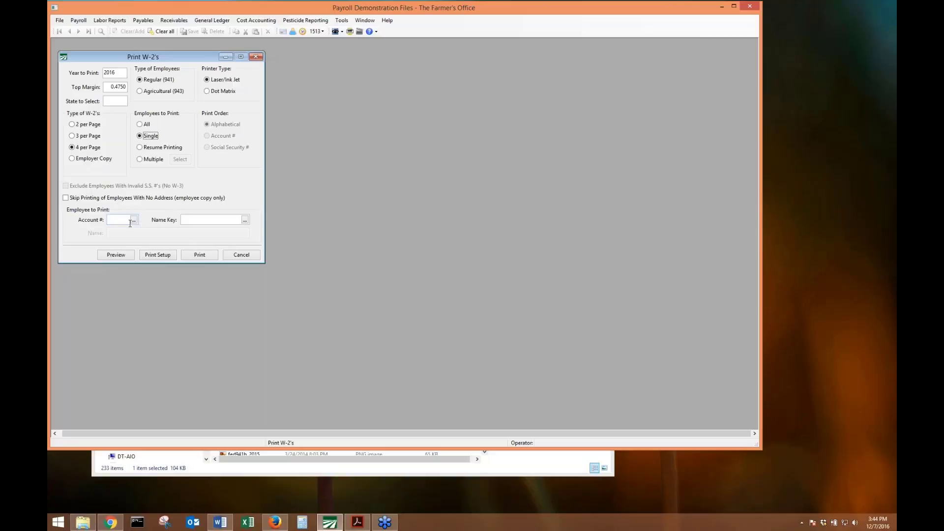
double_click(118, 219)
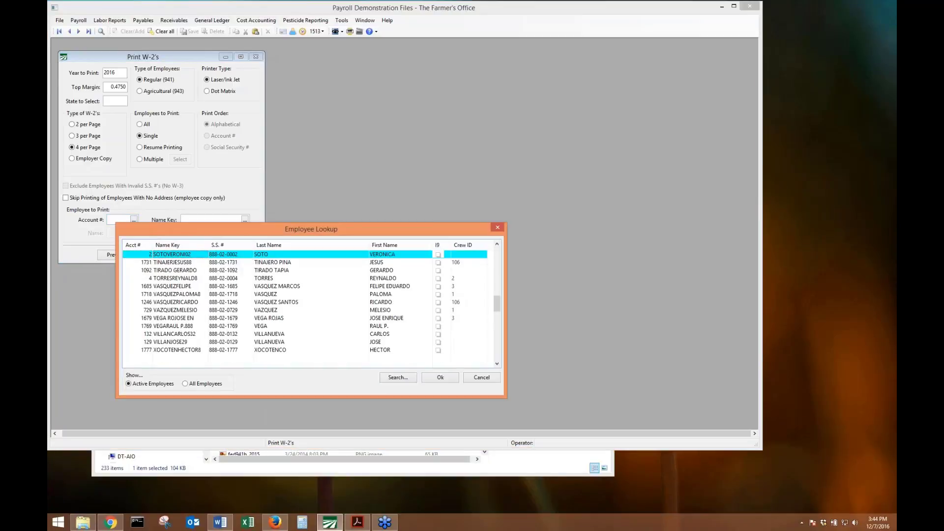
key("Return")
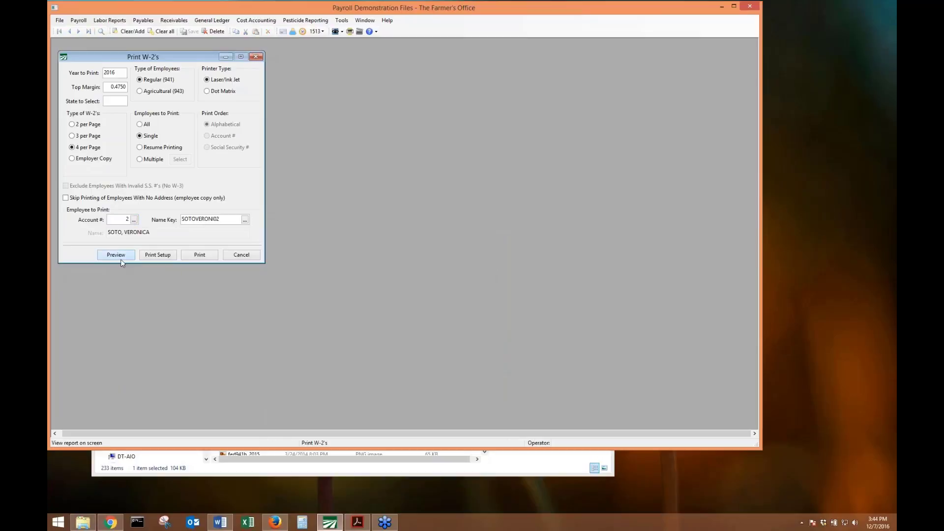
left_click(121, 259)
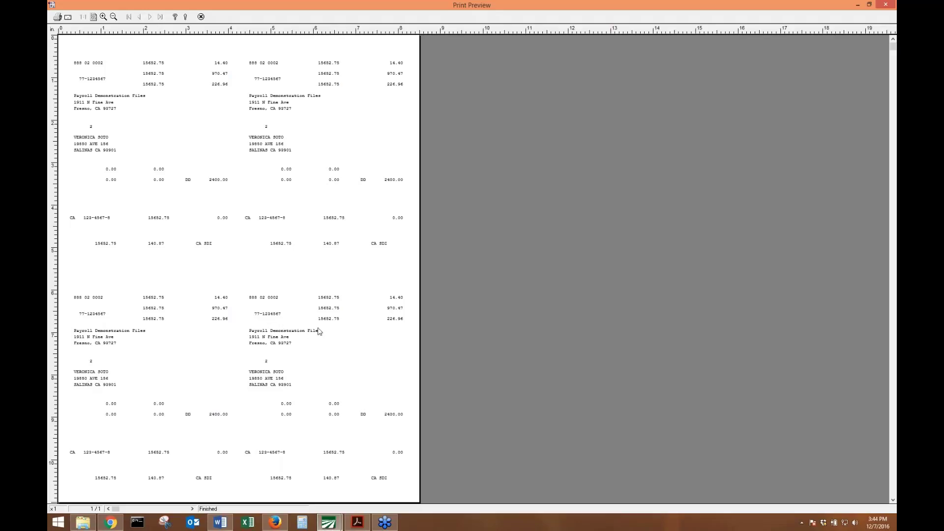
key("Escape")
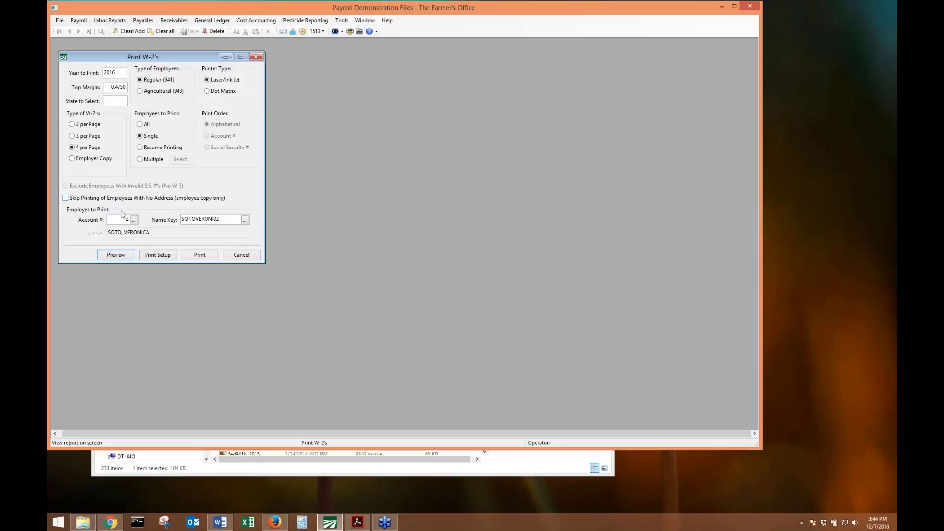
Select All employees, leaving the skip-no-address and exclude-invalid-SSN options unchecked.
left_click(146, 124)
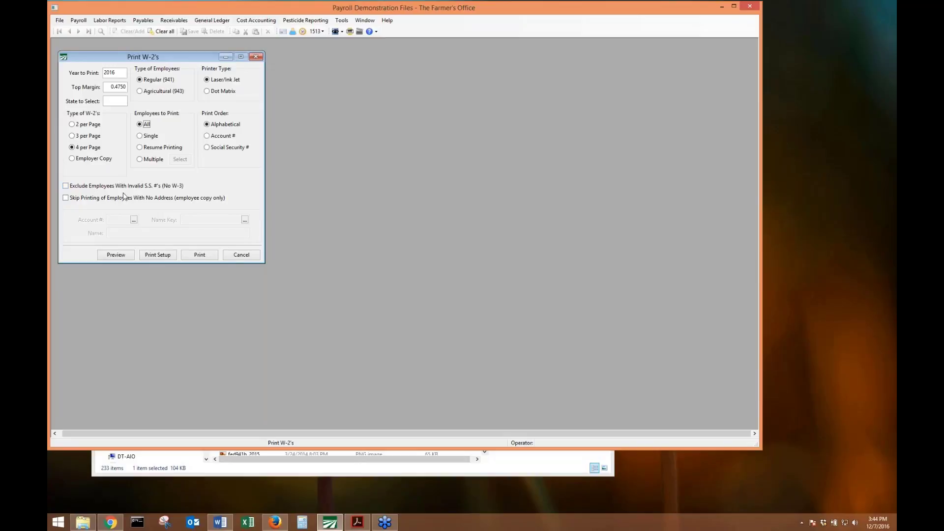
left_click(83, 201)
left_click(78, 199)
left_click(82, 187)
left_click(66, 185)
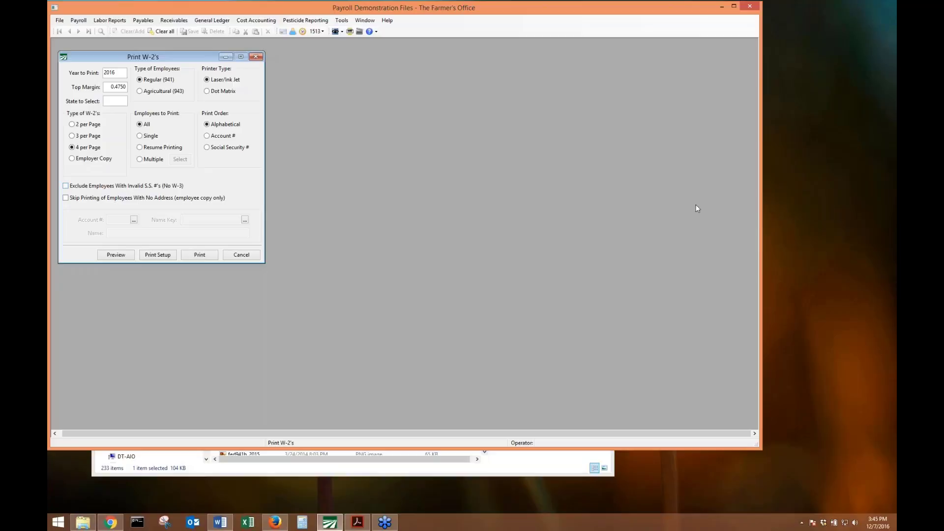
left_click(879, 239)
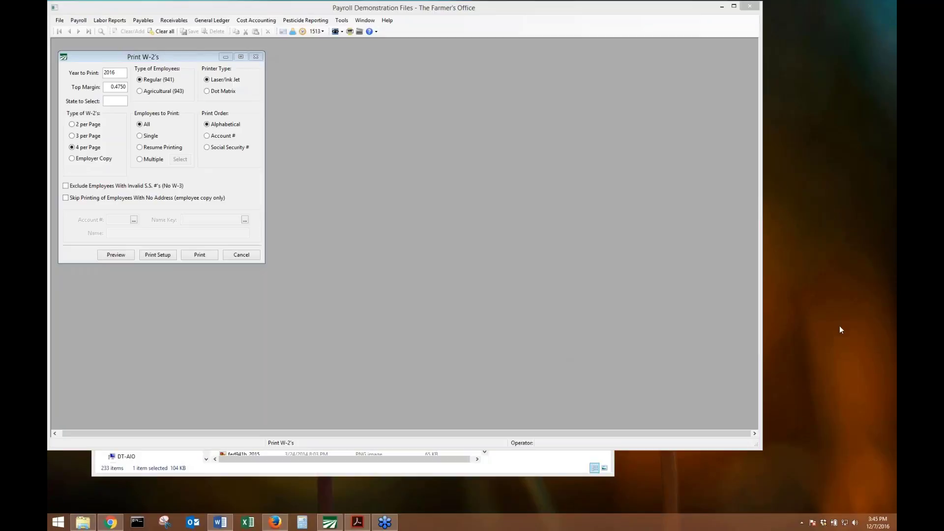
Return W-2 printing to Multiple employees, sorted by Acct #, with APARICIO toggled to make 20 selected.
left_click(139, 159)
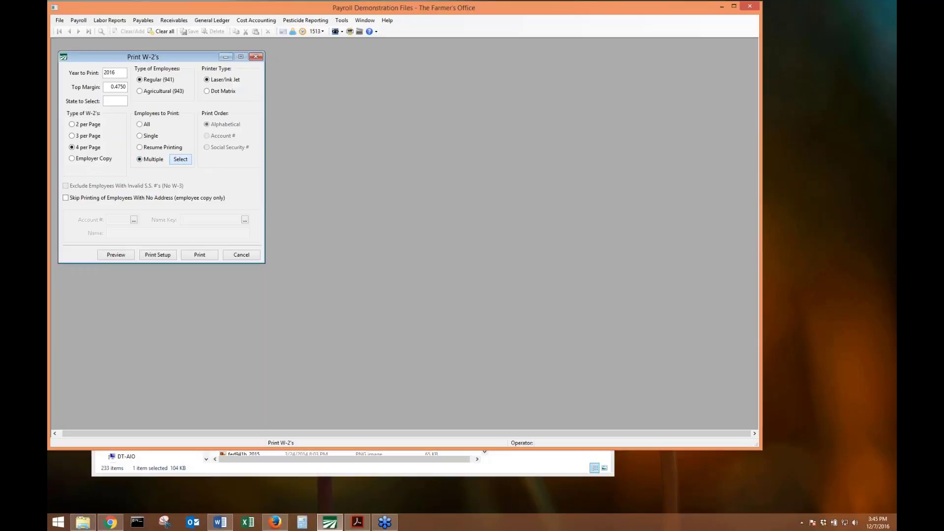
left_click(180, 159)
scroll(211, 217, "up", 6)
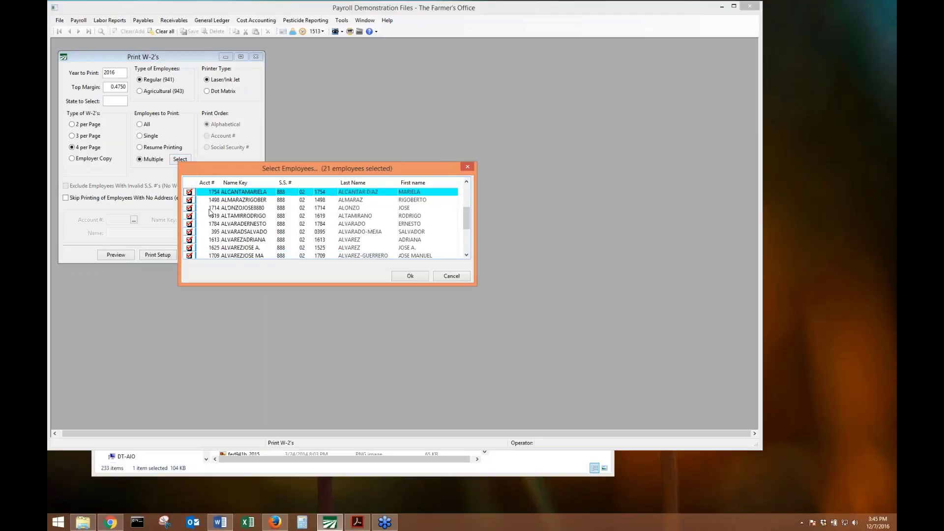
left_click(189, 191)
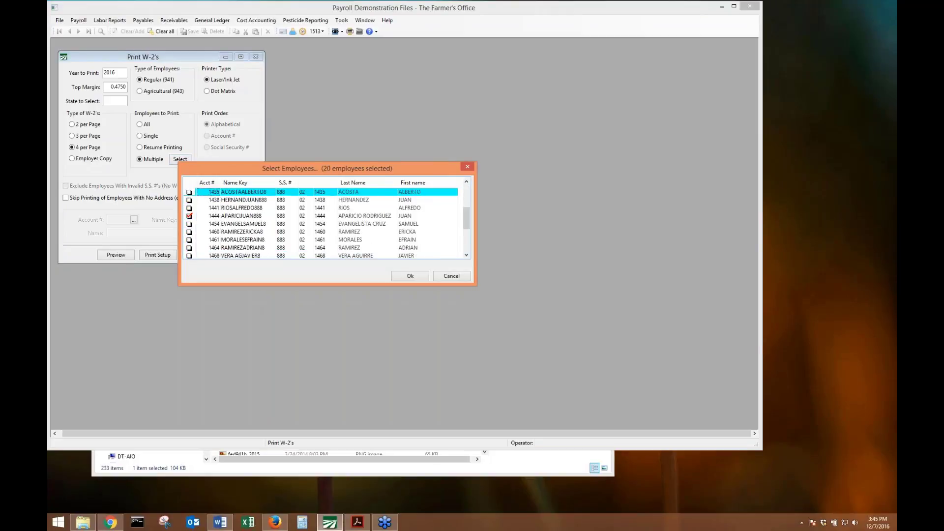
left_click(189, 216)
left_click(467, 167)
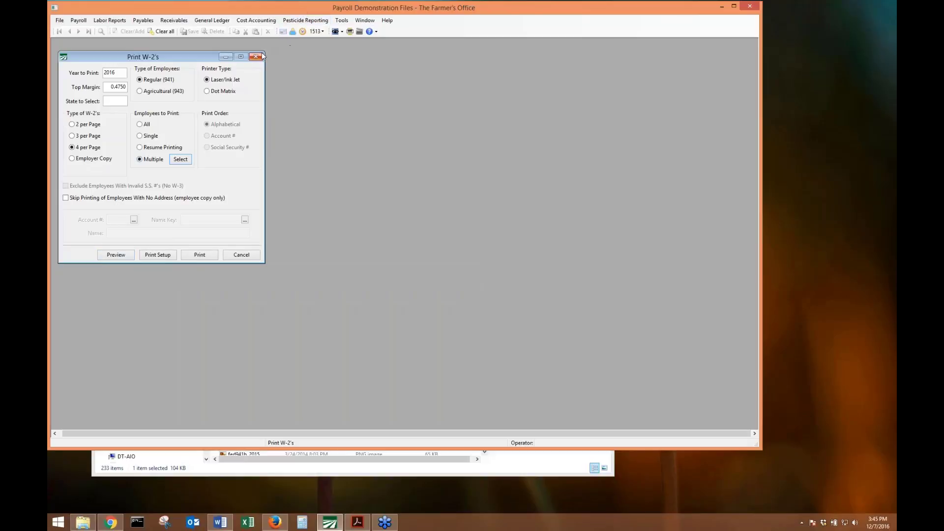
Open the Payroll Tax Reports Control Center with tax year 2016 loaded.
left_click(78, 20)
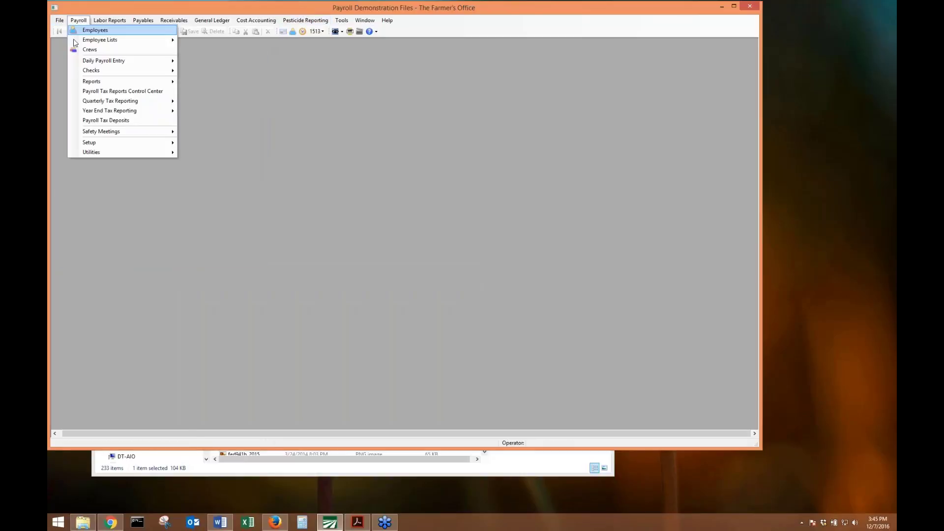
left_click(81, 91)
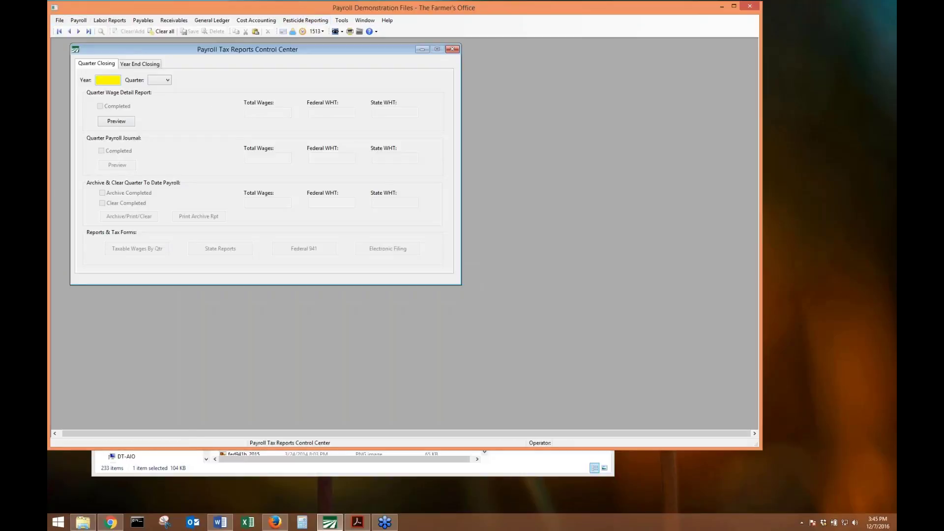
type("2016")
key("Tab")
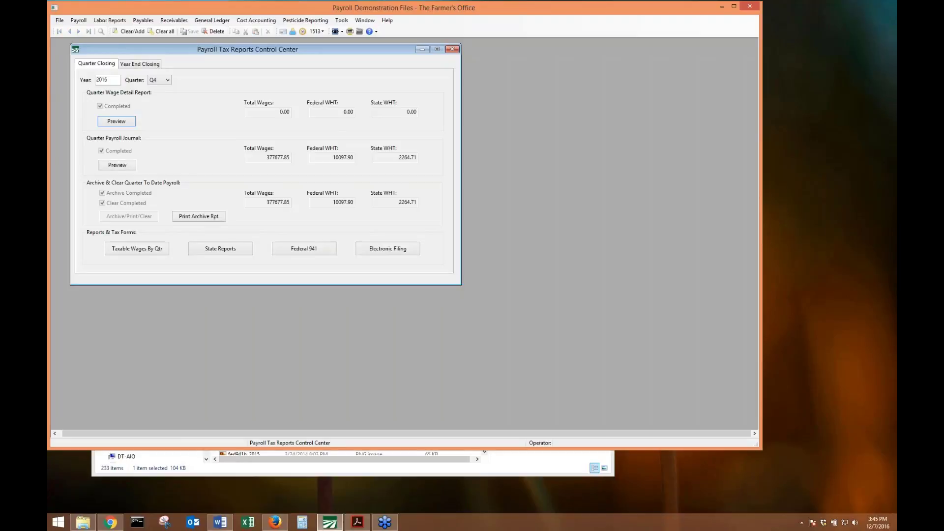
Show the Year End Closing summary and minimize File Explorer to get back to payroll.
left_click(123, 66)
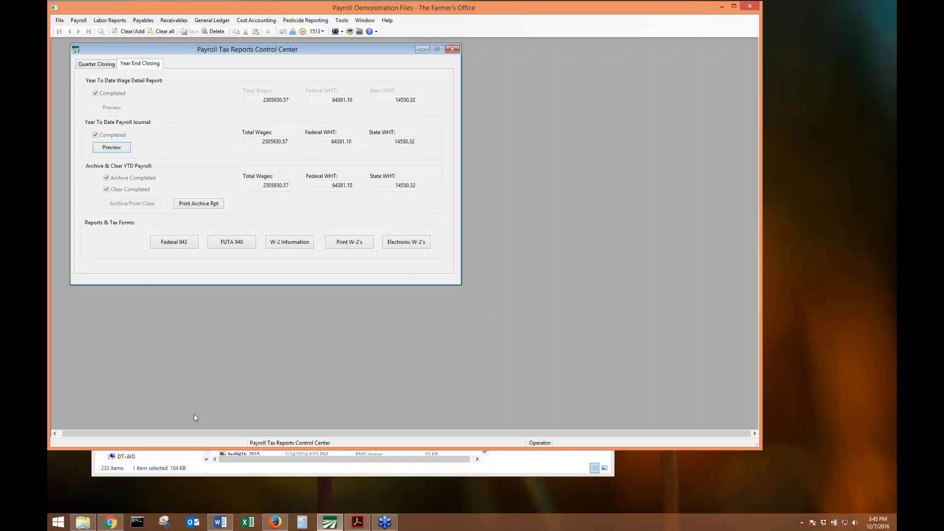
left_click(237, 471)
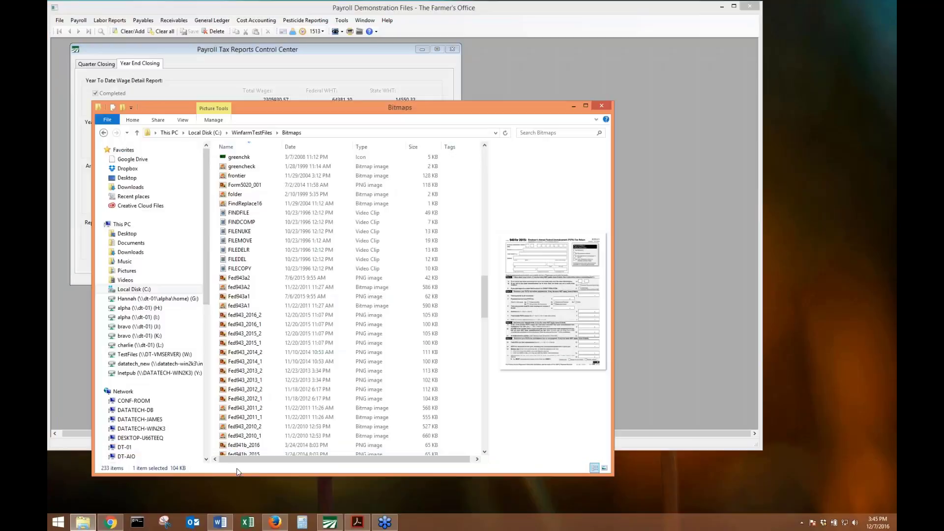
key("super+Down")
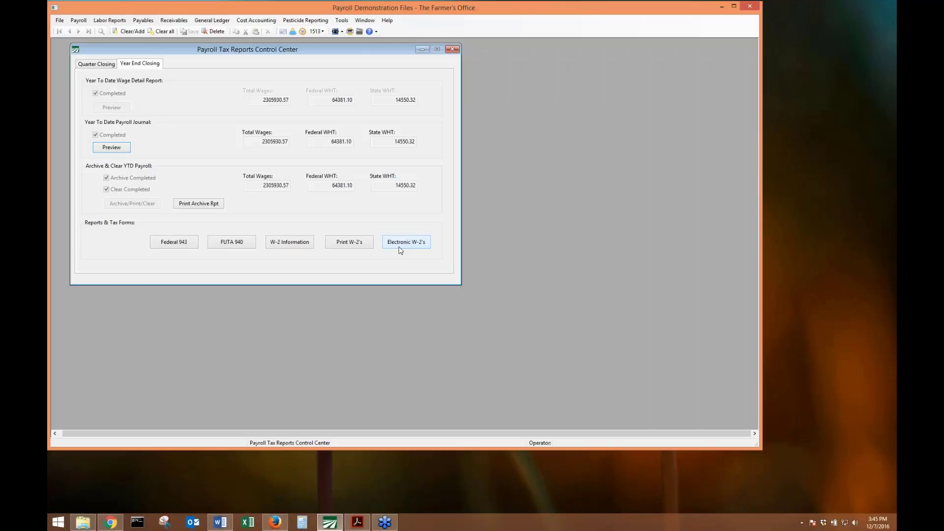
Open Electronic W-2's, point the destination path to the MagMedia 2016 folder, and start generating.
left_click(397, 248)
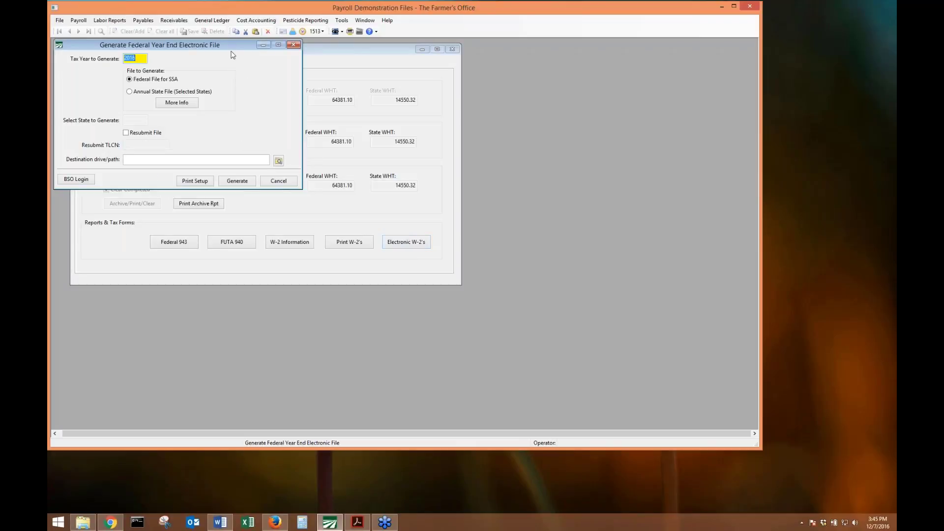
left_click_drag(232, 48, 354, 207)
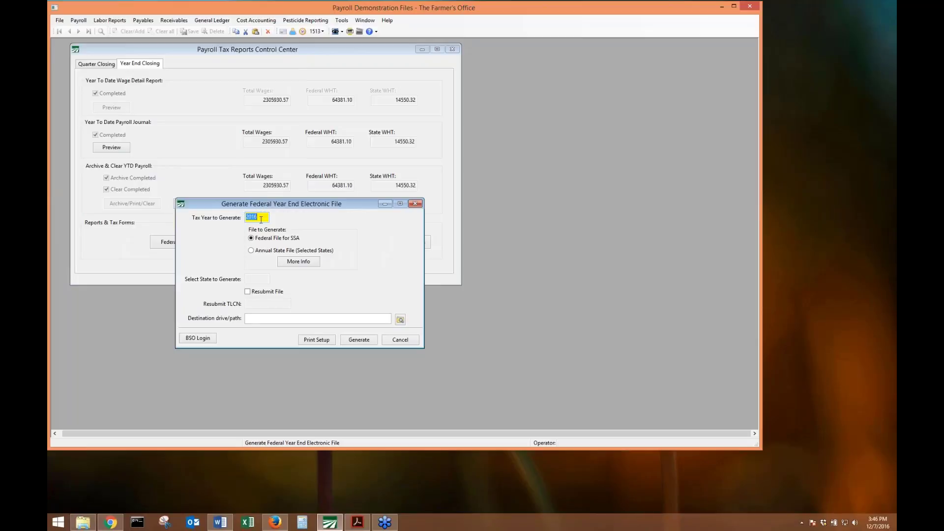
left_click(290, 317)
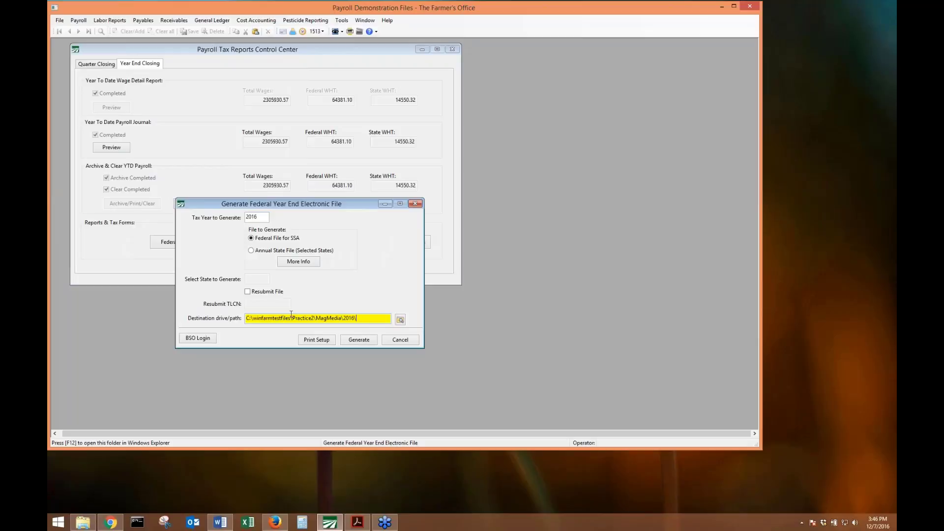
left_click_drag(292, 319, 379, 316)
left_click(377, 342)
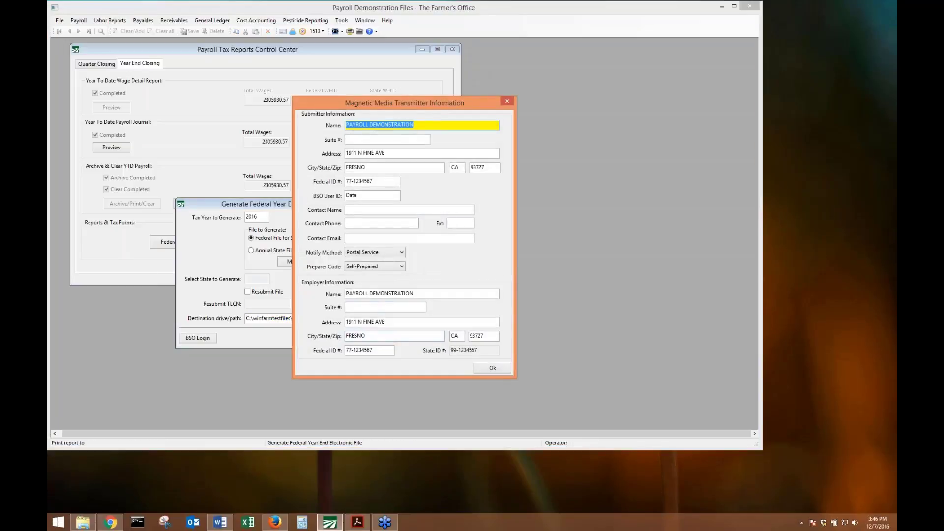
Confirm the transmitter information, dismiss the BSO User ID length error, and retry generation.
left_click(371, 196)
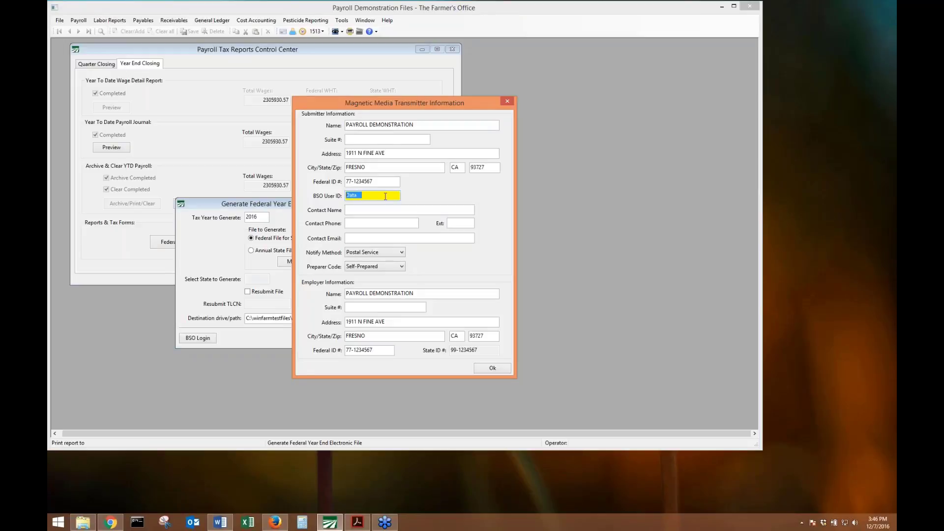
left_click(368, 195)
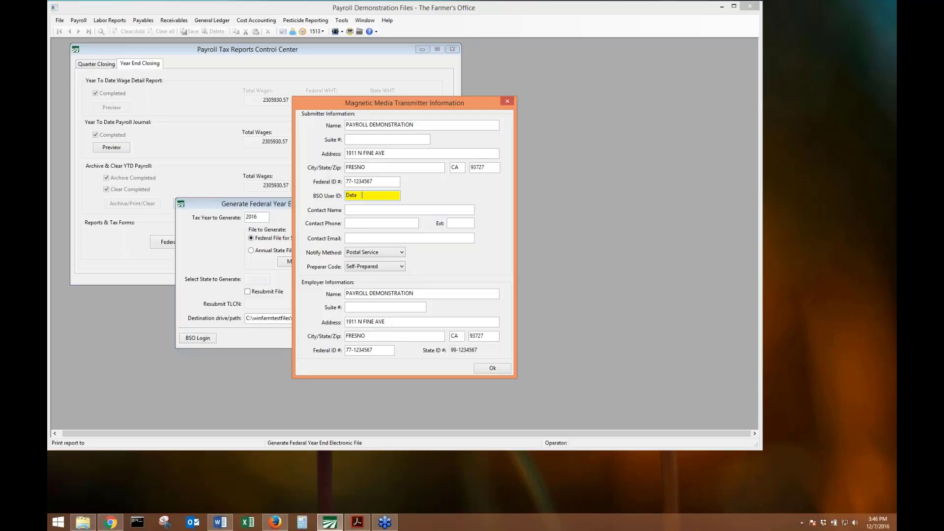
left_click(508, 371)
left_click(517, 292)
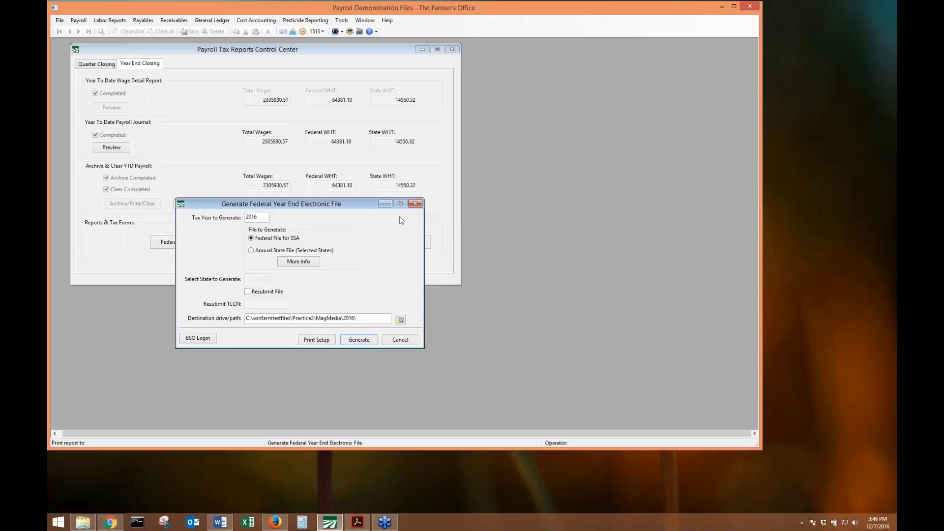
left_click(350, 340)
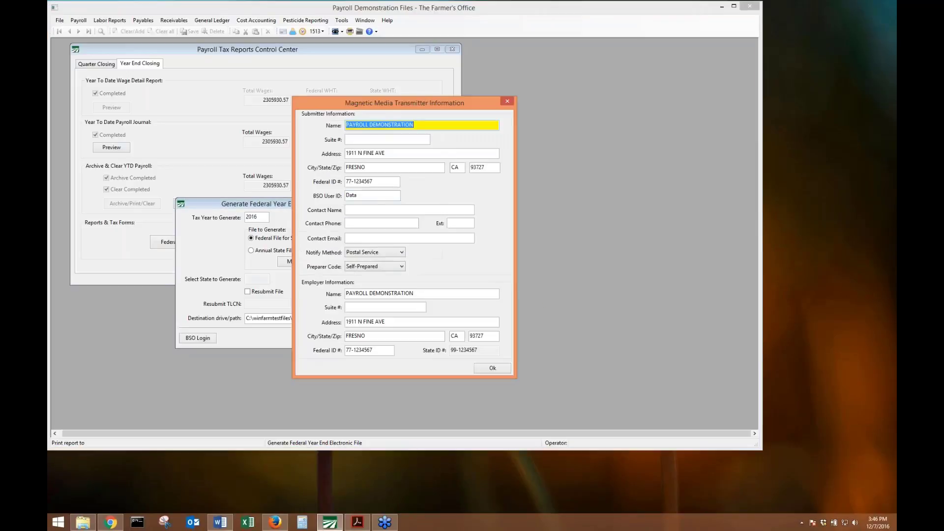
Lengthen the BSO User ID, confirm, and acknowledge the successfully generated W2REPORT file.
left_click(370, 194)
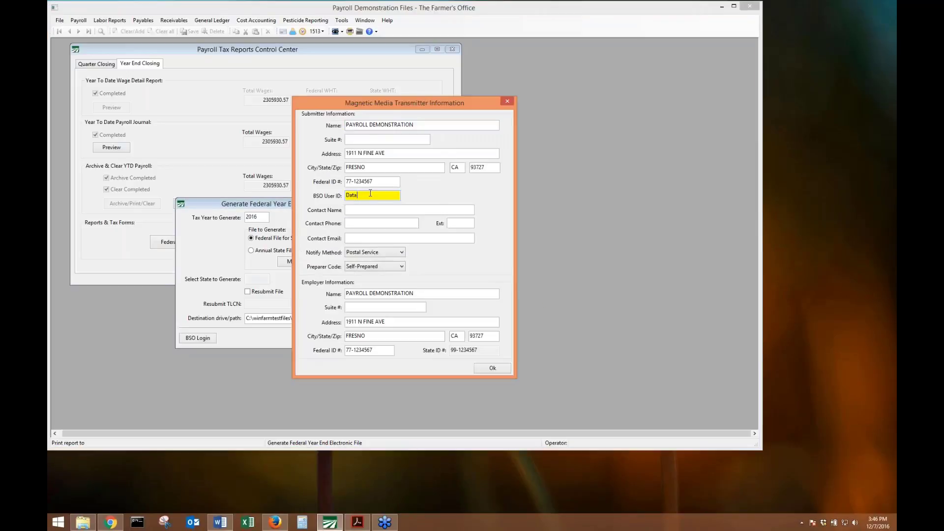
type("tech")
left_click(480, 367)
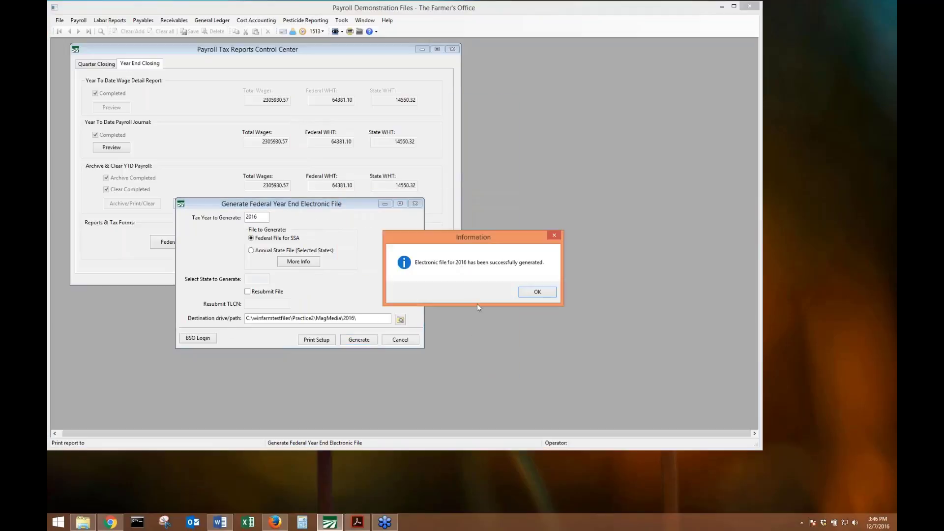
left_click(535, 292)
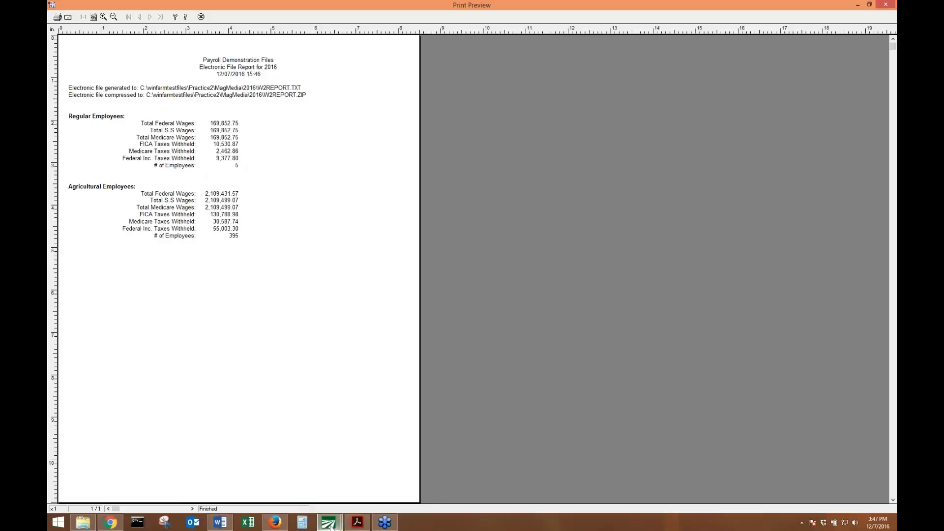
mouse_move(329, 525)
left_click(311, 501)
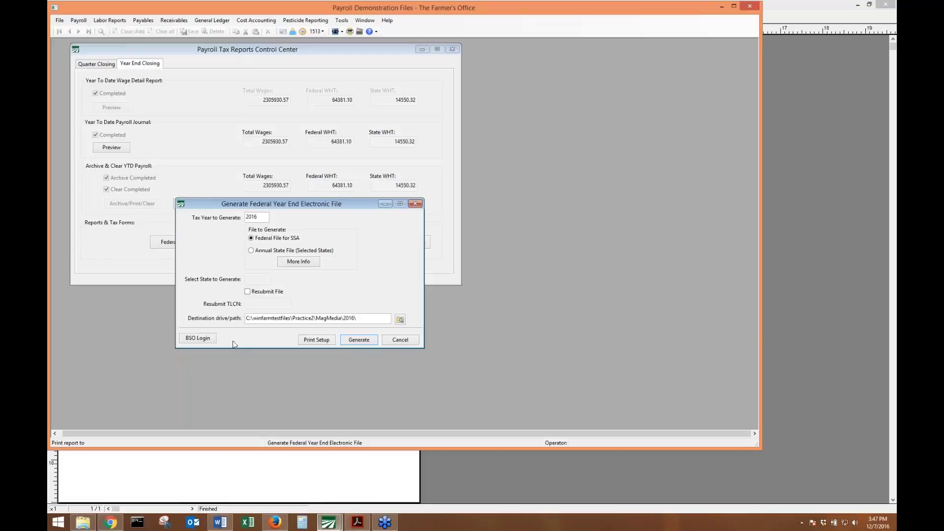
left_click(111, 522)
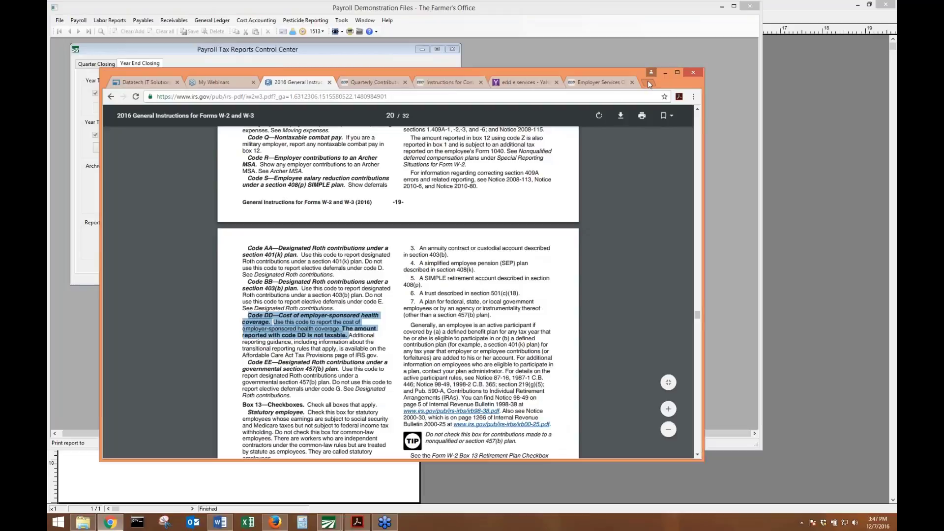
Load datatechag.com in a new tab and open the Support/Training Year End Payroll page.
left_click(648, 82)
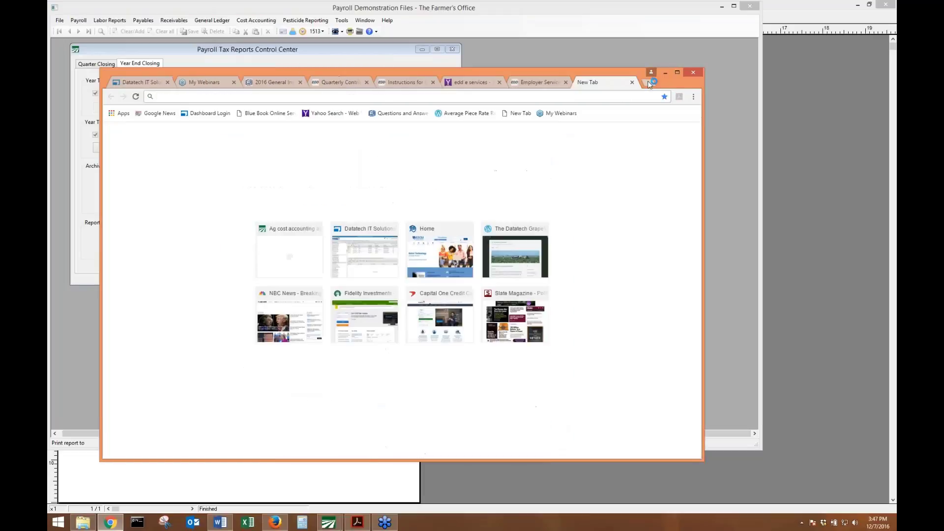
type("datatechag.com")
key("Return")
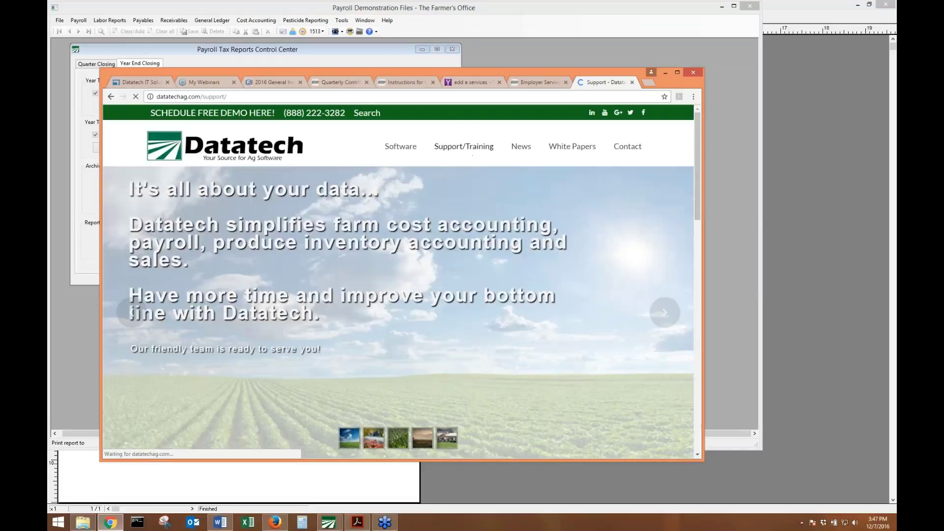
left_click(469, 148)
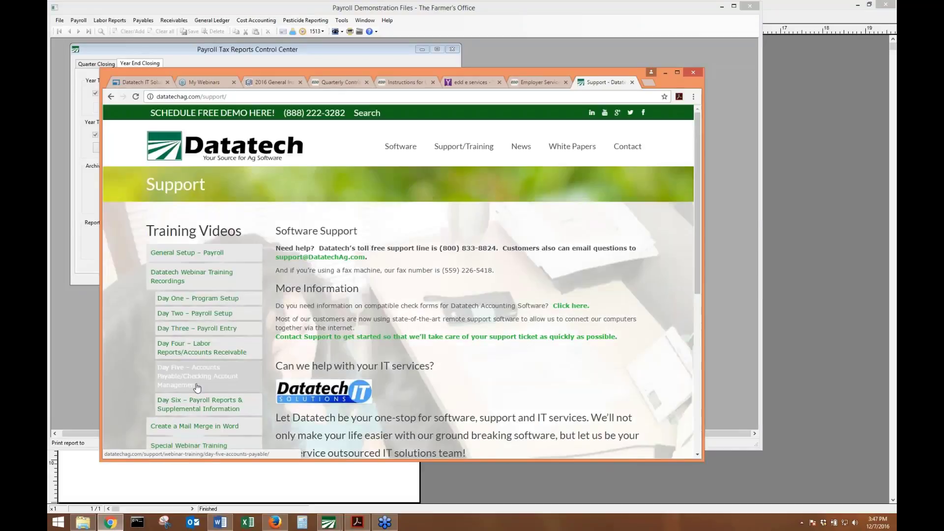
scroll(197, 388, "down", 2)
left_click(192, 379)
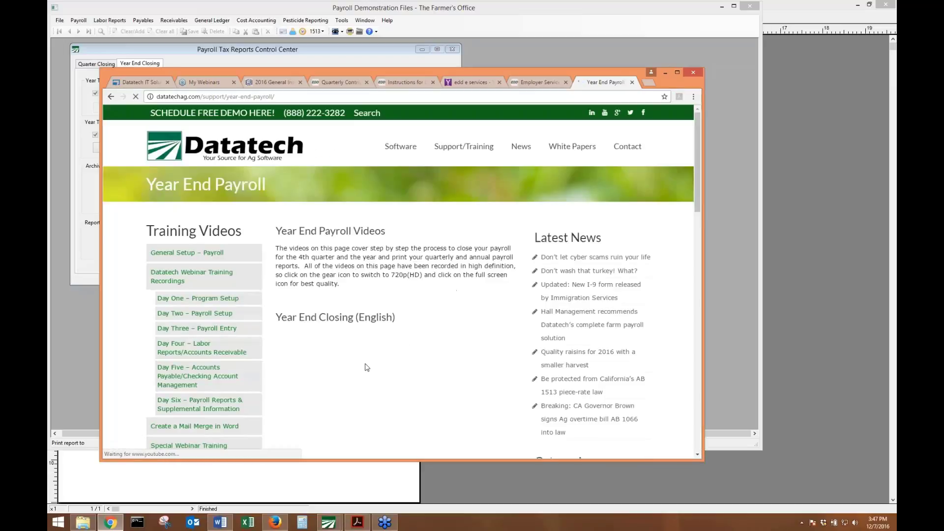
Browse the Year End Closing and Year End Reports (Spanish) videos, then minimize Chrome.
scroll(371, 361, "down", 10)
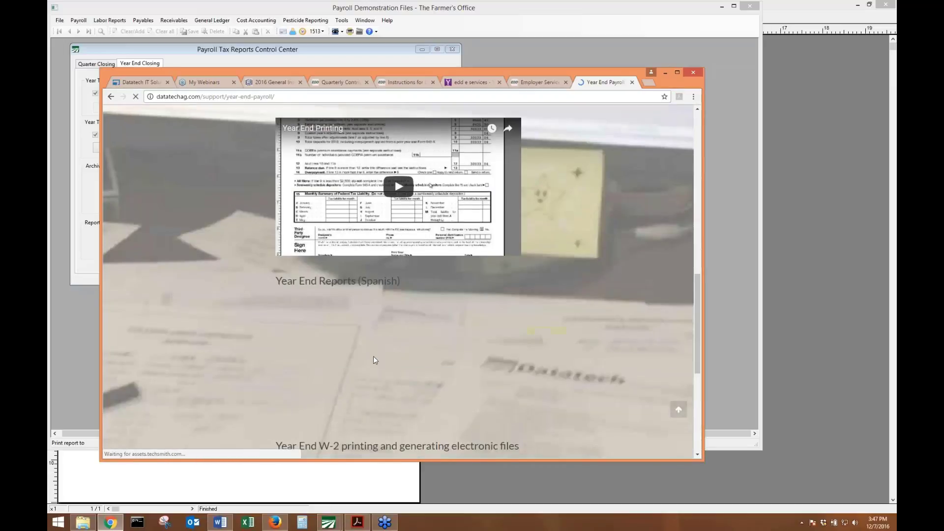
scroll(373, 356, "down", 5)
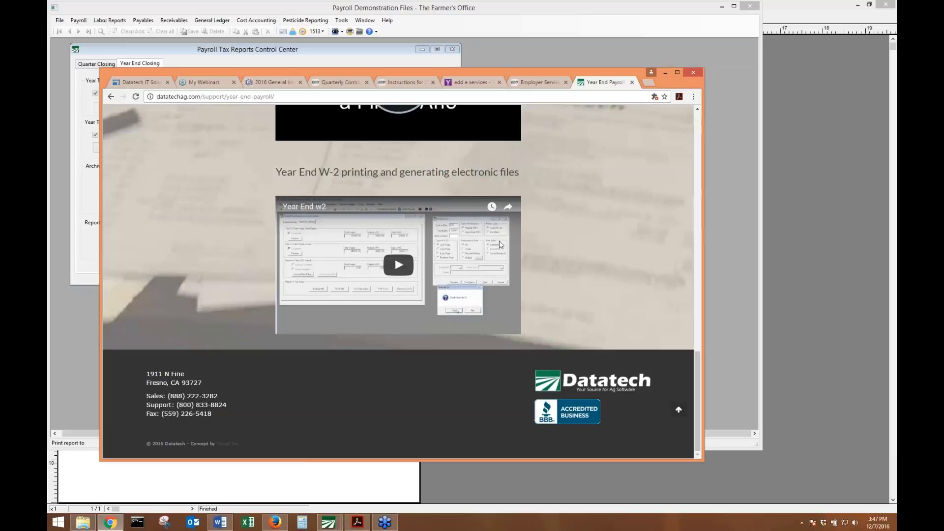
scroll(530, 256, "up", 5)
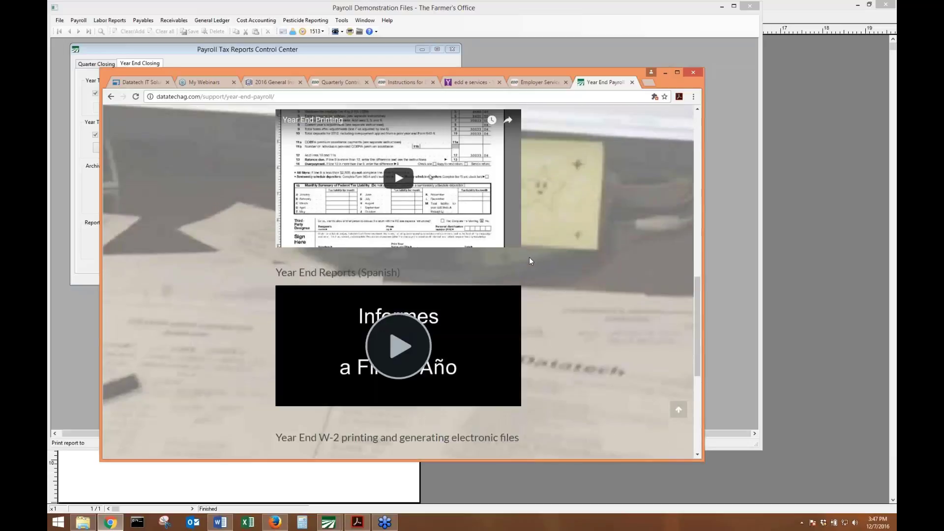
scroll(522, 232, "up", 6)
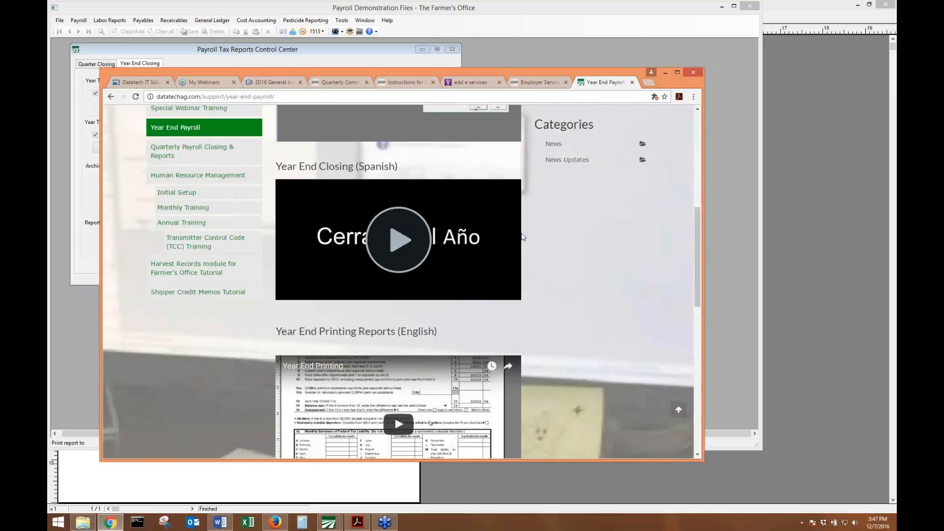
left_click_drag(406, 234, 275, 225)
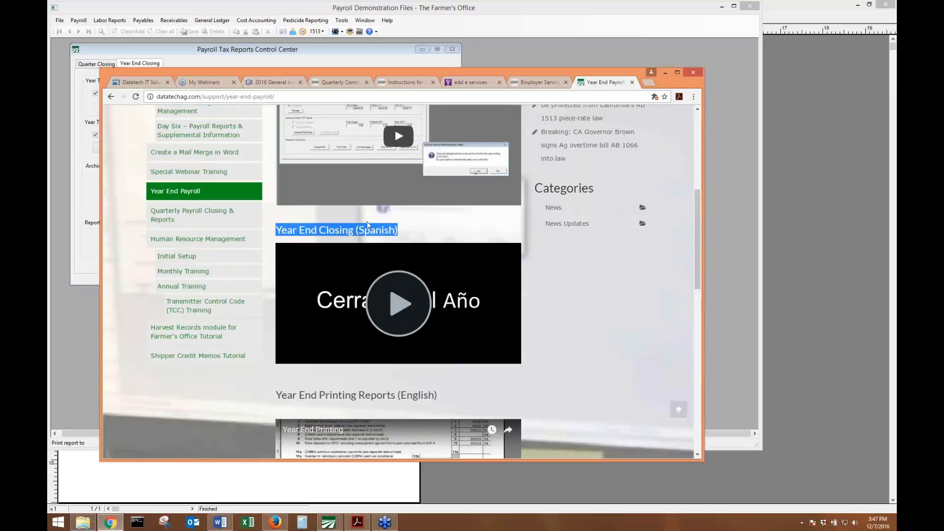
left_click(421, 236)
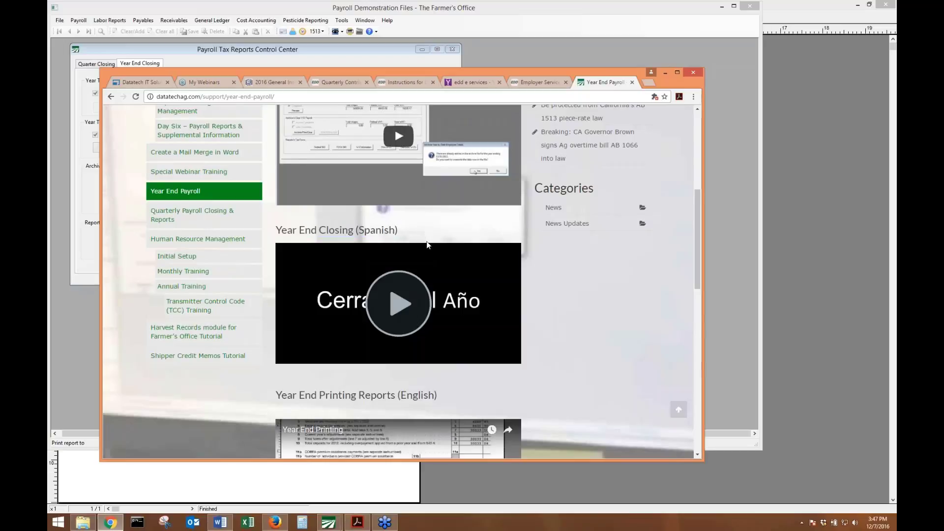
scroll(422, 237, "up", 5)
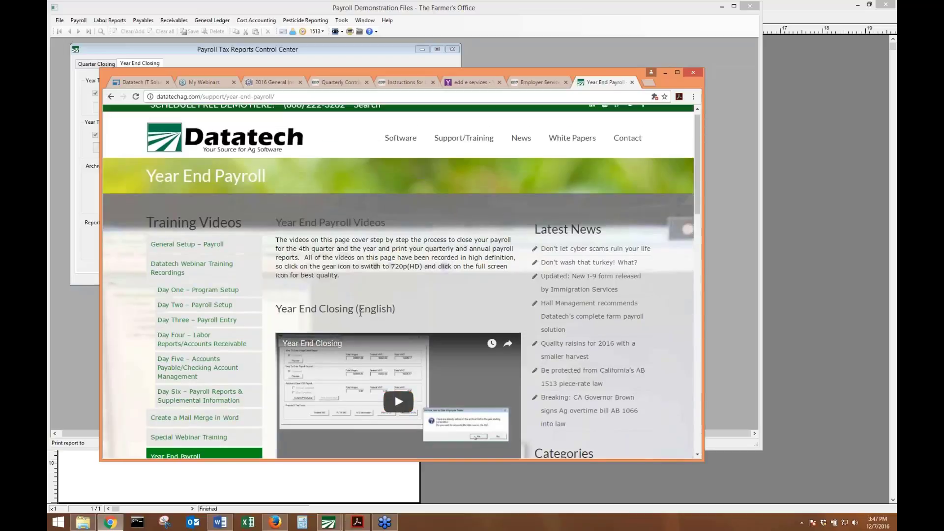
scroll(384, 303, "down", 10)
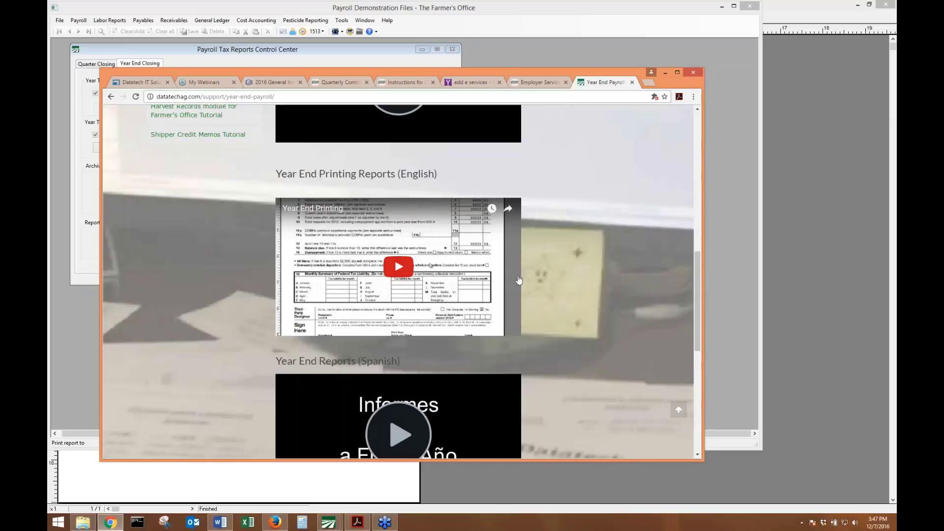
left_click_drag(417, 362, 325, 362)
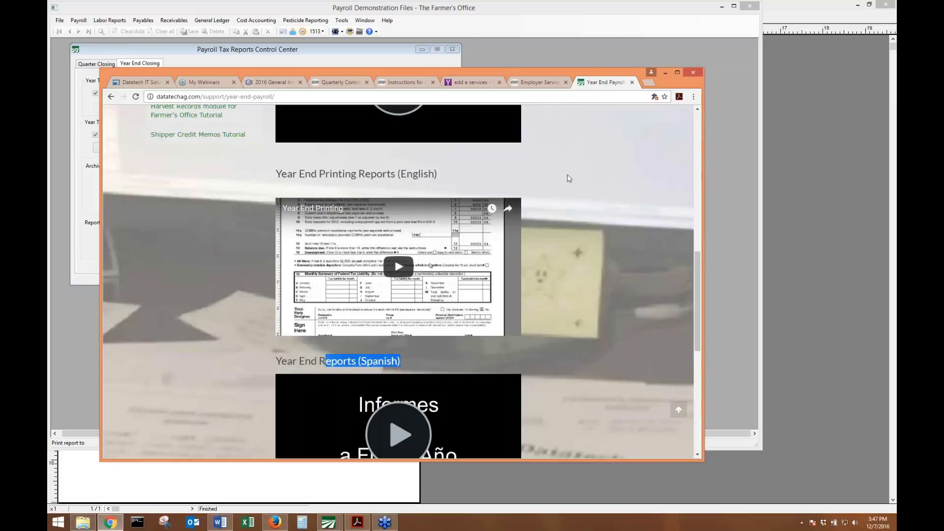
left_click(667, 72)
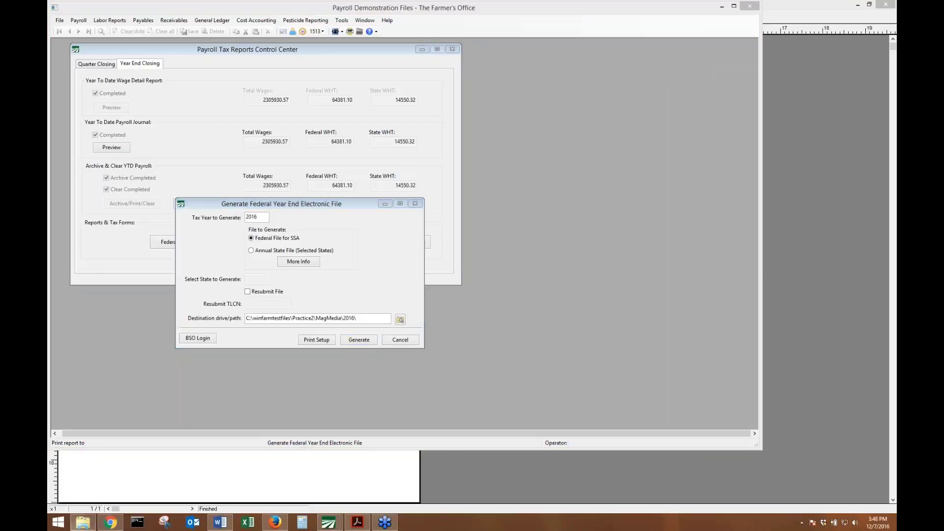
mouse_move(104, 527)
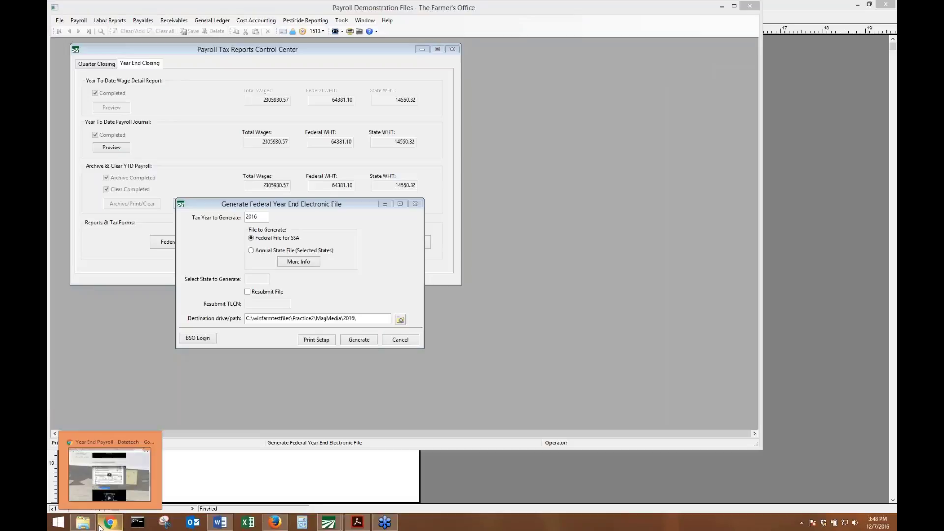
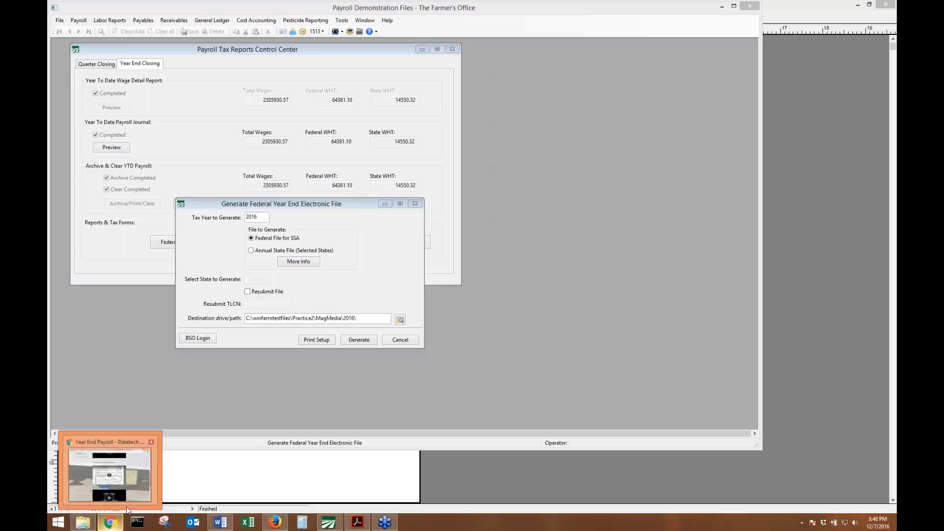
Check the federal file's destination path, then launch the SSA BSO login page in Firefox.
mouse_move(127, 505)
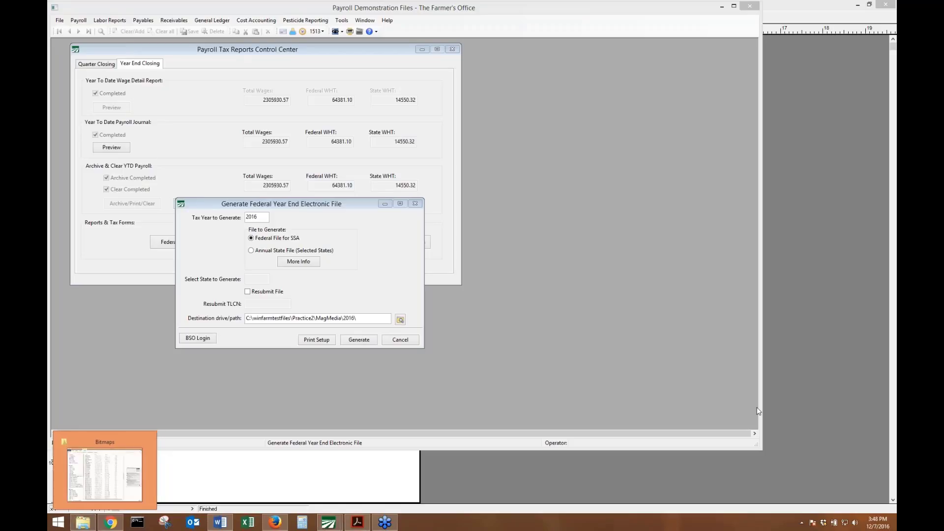
left_click(380, 260)
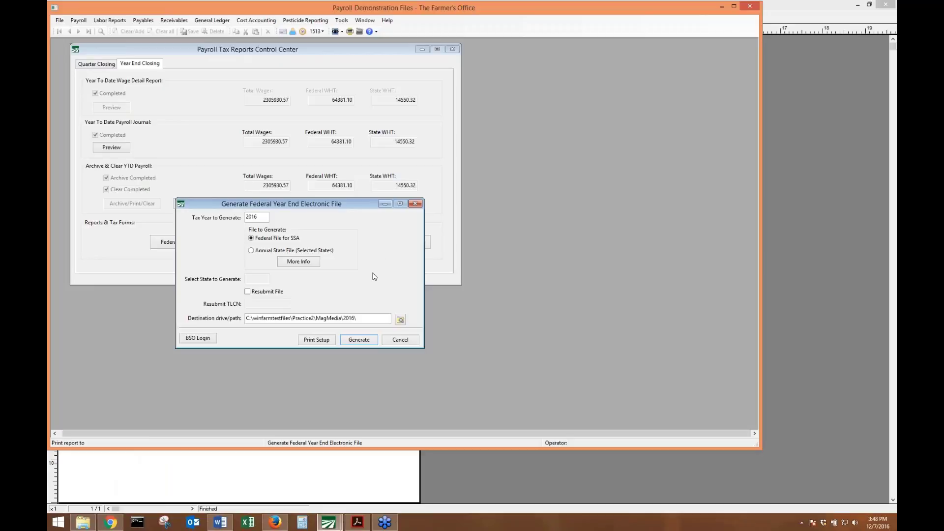
left_click(378, 319)
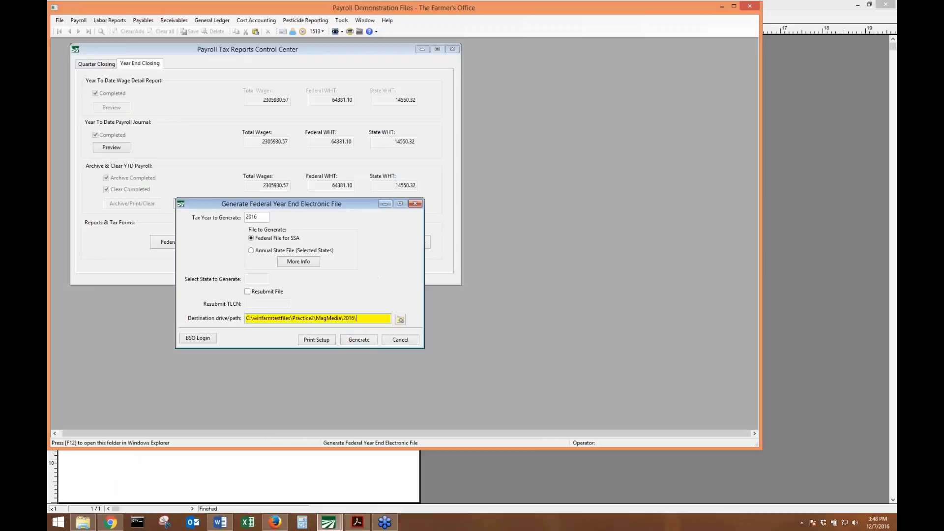
left_click(210, 341)
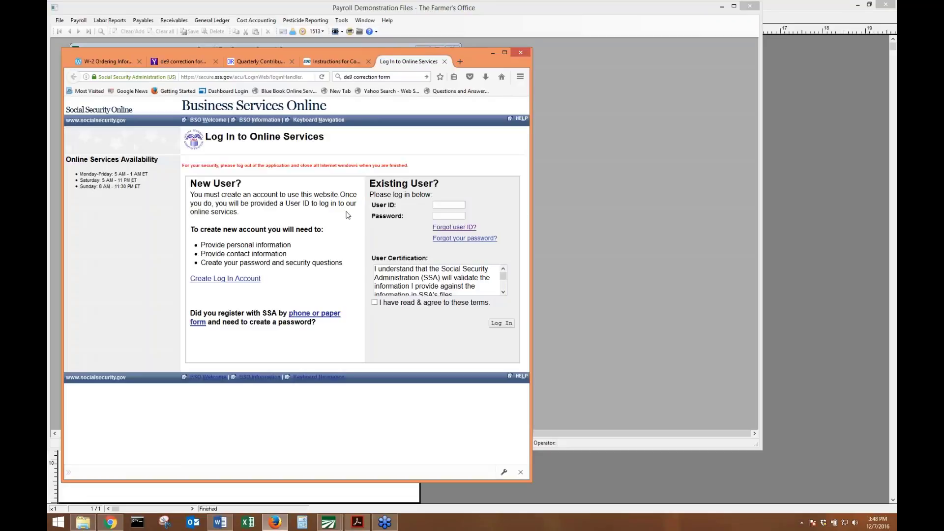
left_click(452, 205)
Locate and select W2REPORT.TXT in WinfarmTestFiles > Practice2 > MagMedia > 2016, then minimize Explorer.
left_click(80, 522)
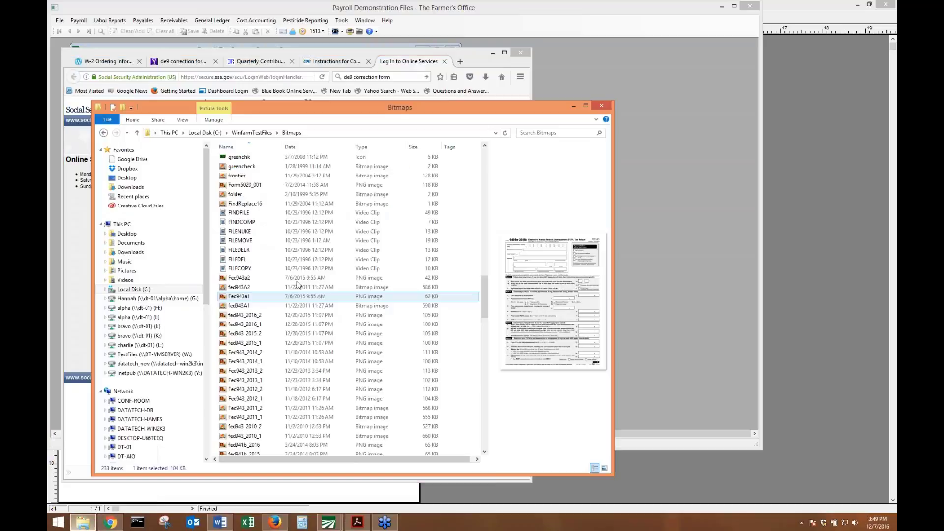
left_click(246, 134)
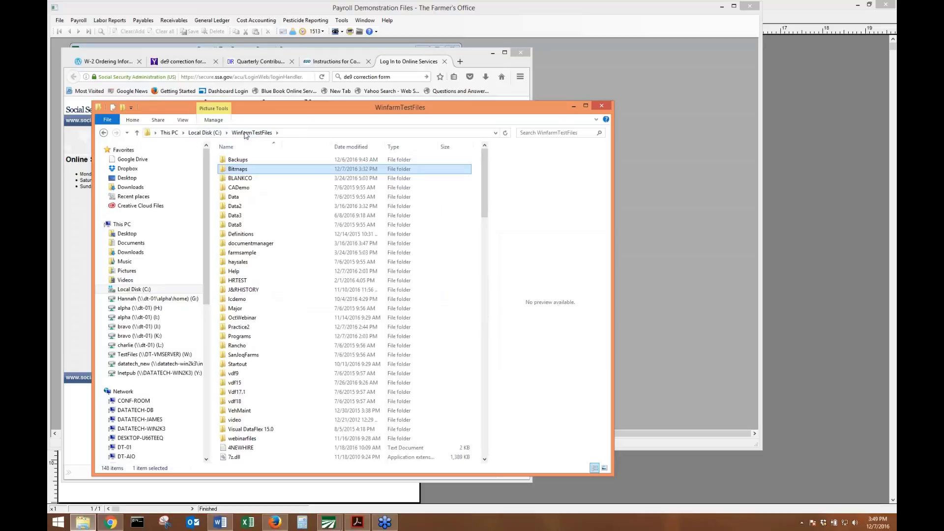
double_click(239, 327)
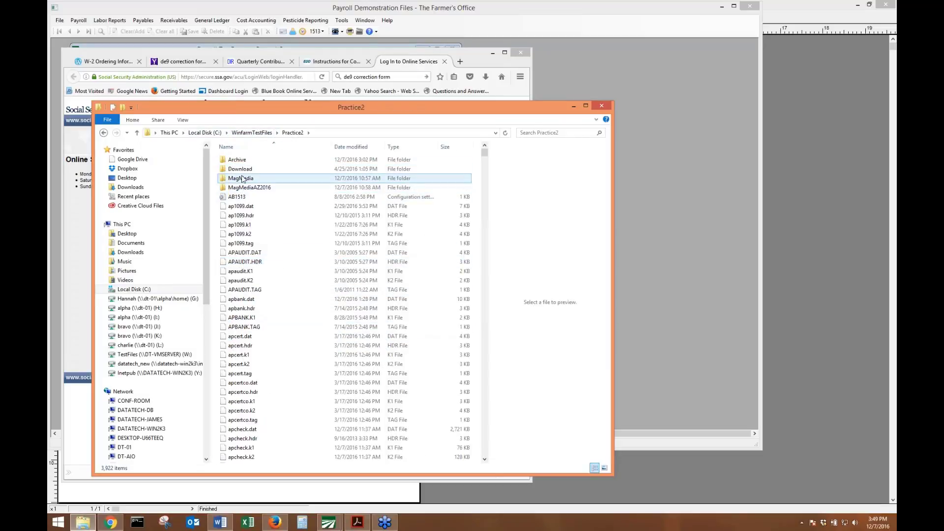
double_click(242, 179)
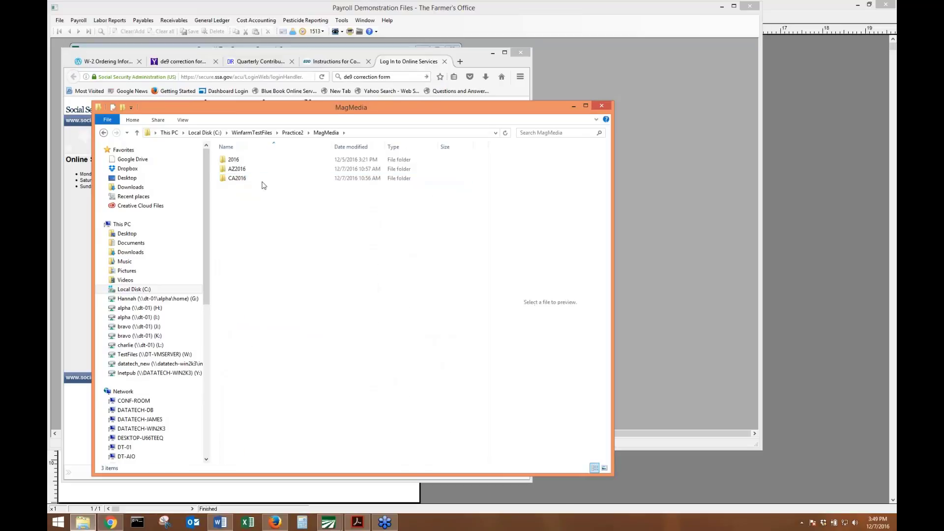
double_click(255, 164)
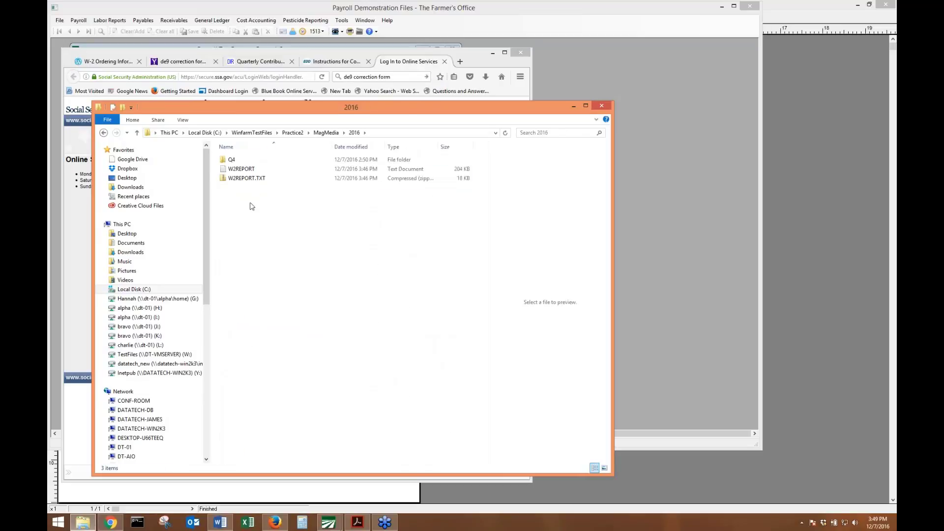
left_click(252, 180)
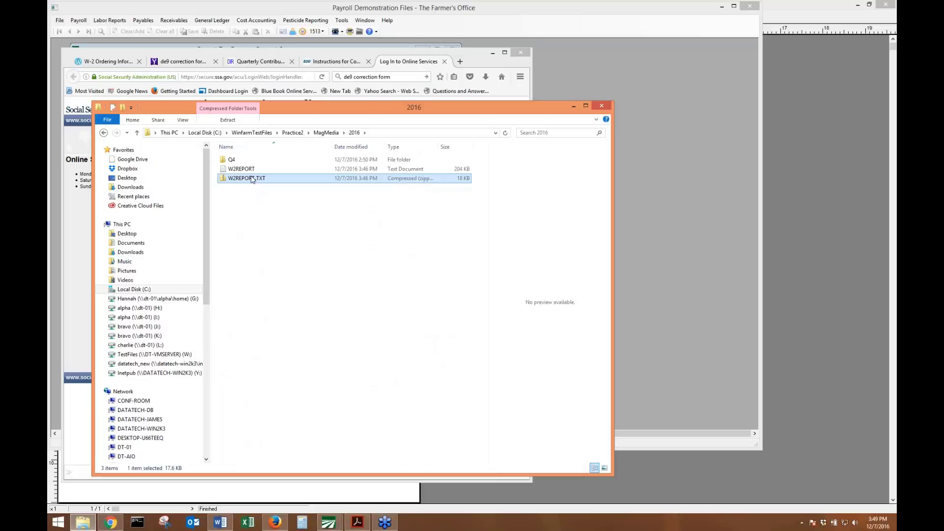
left_click(574, 105)
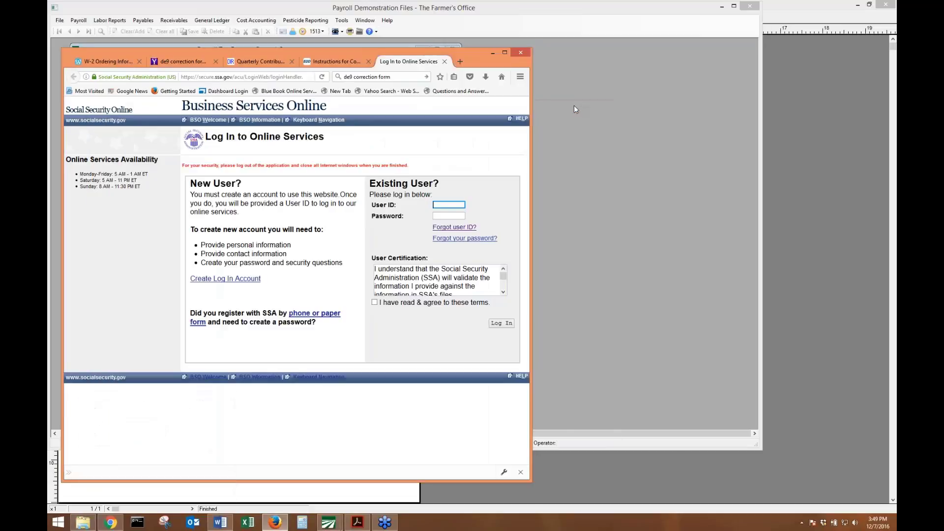
Scroll the Acrobat training manual to page 57's AccuWage section, then return to the payroll program.
left_click(493, 52)
left_click(358, 522)
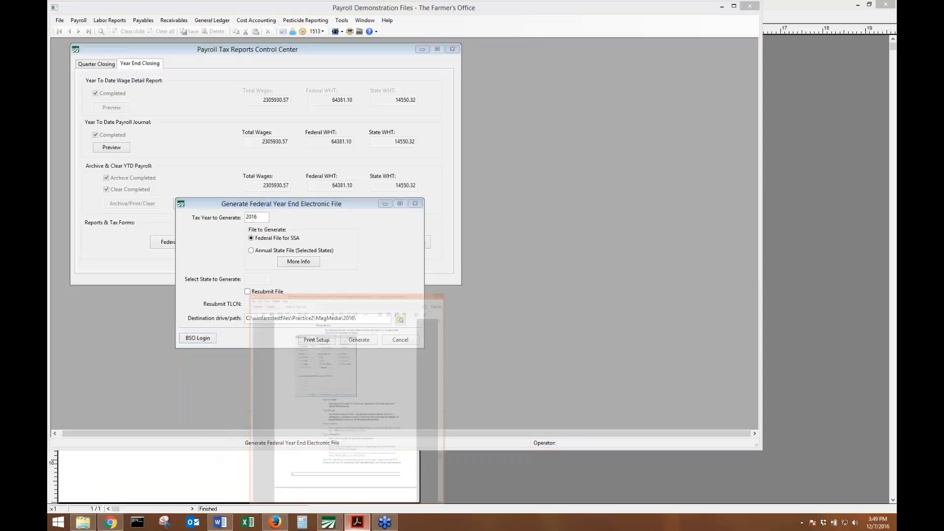
scroll(329, 271, "down", 15)
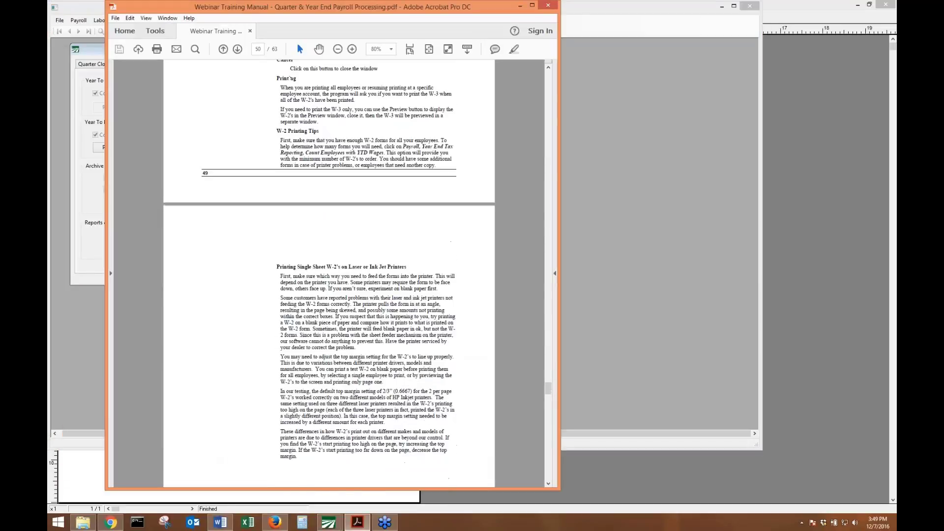
scroll(301, 439, "down", 15)
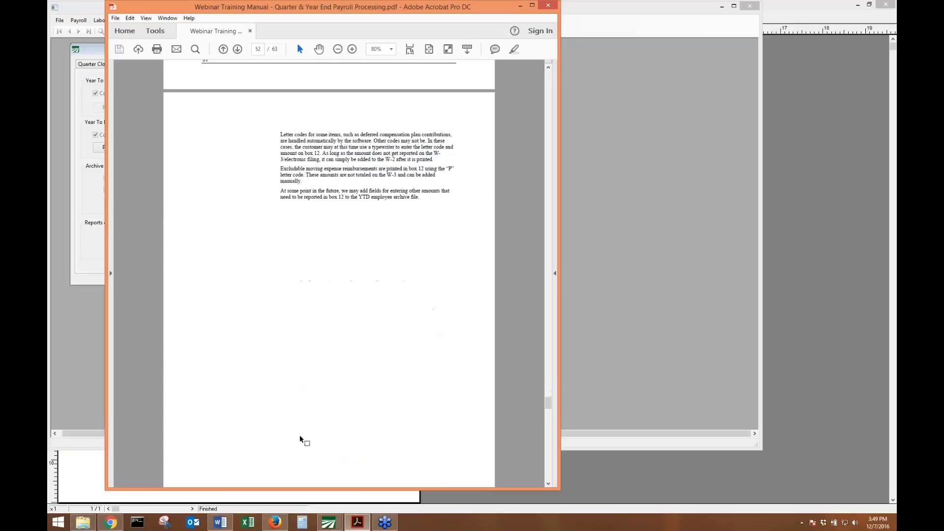
scroll(300, 437, "down", 15)
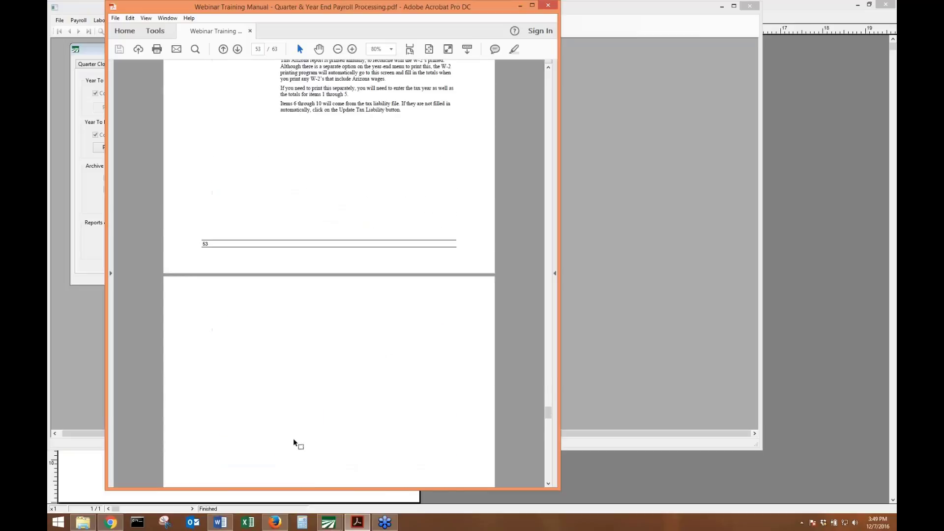
scroll(294, 442, "down", 15)
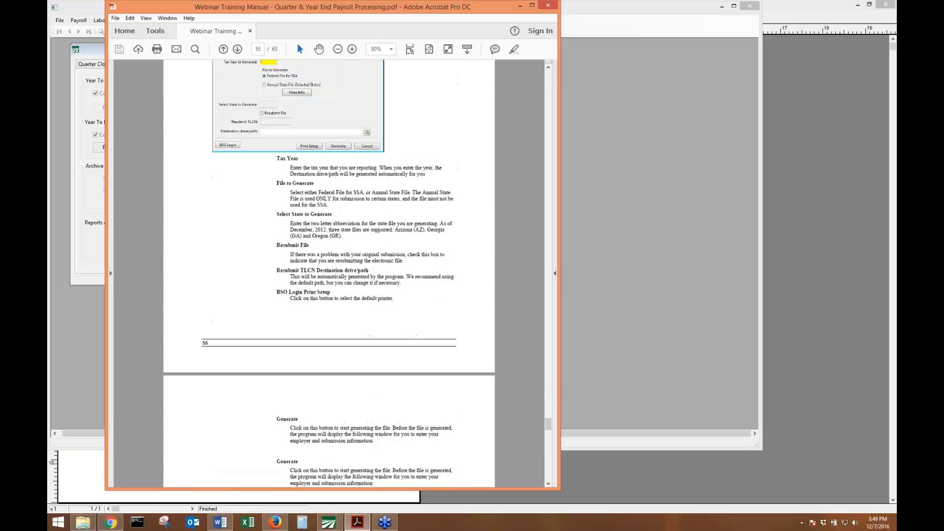
scroll(301, 440, "down", 15)
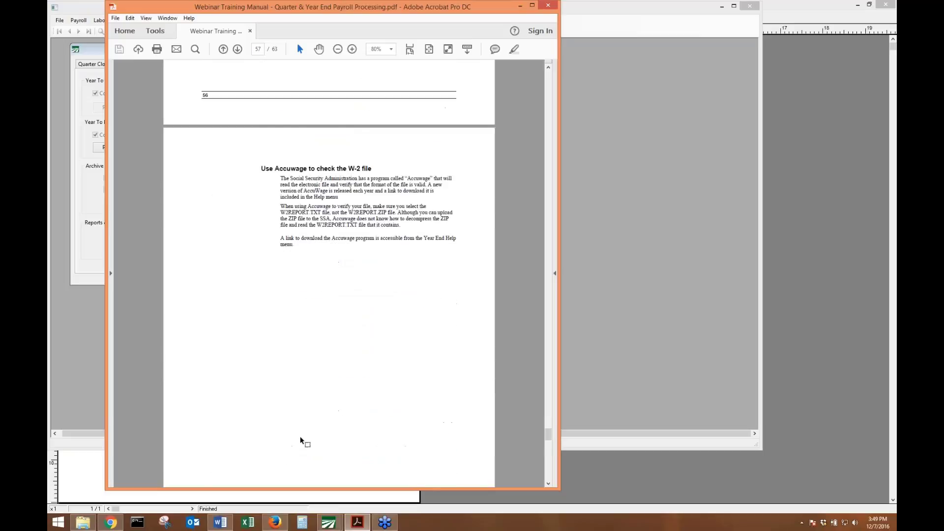
scroll(300, 439, "down", 3)
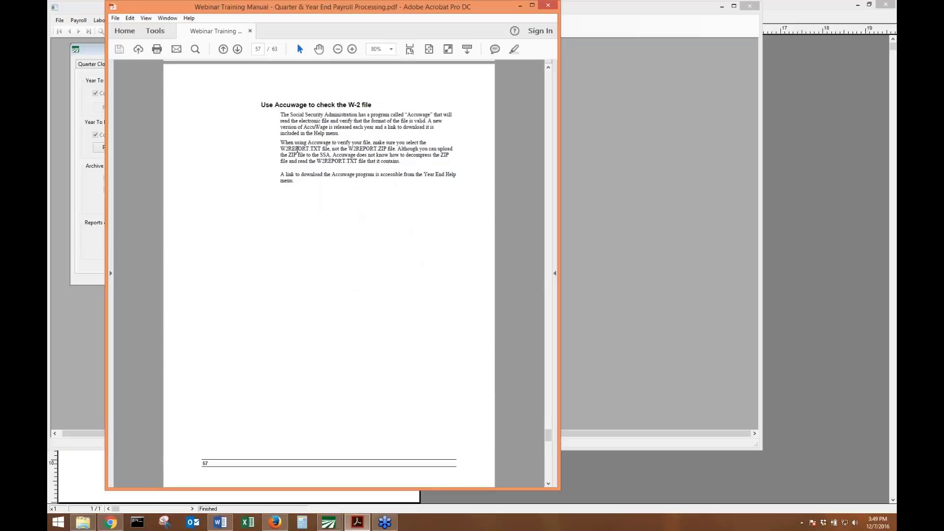
key("alt+Tab")
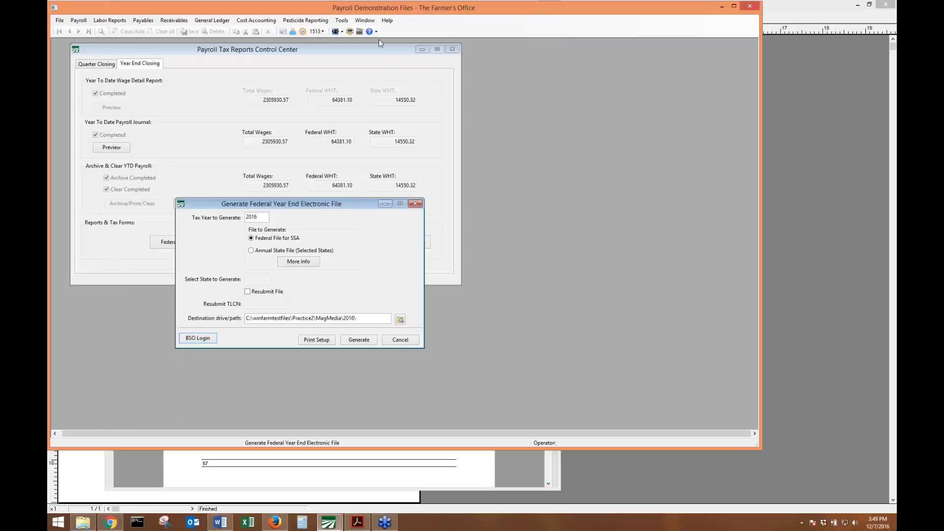
Close the Generate dialog and Payroll Tax Reports Control Center, then open Year End Help.
left_click(415, 204)
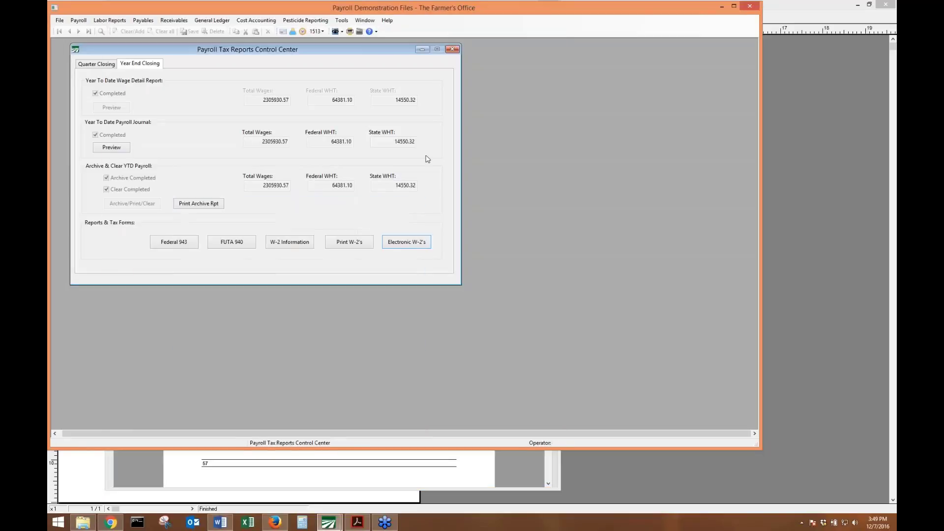
left_click(452, 48)
left_click(387, 20)
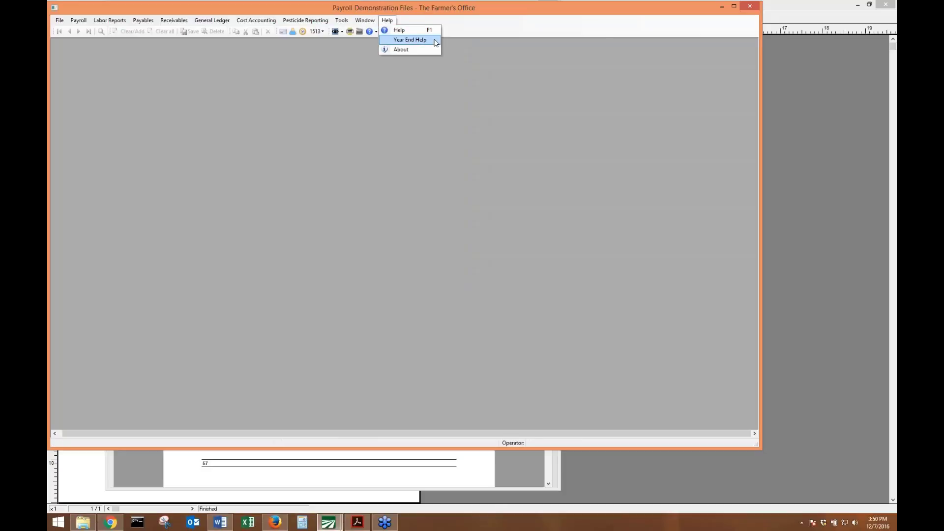
left_click(435, 43)
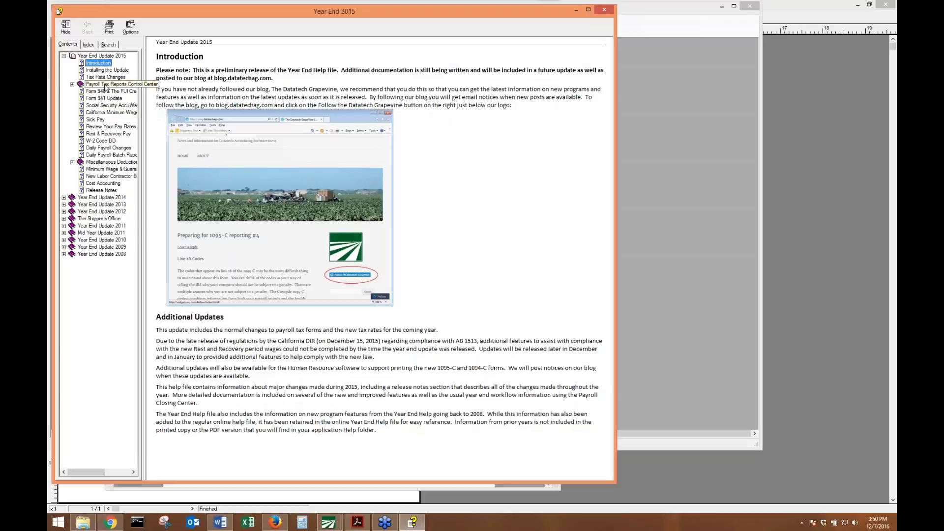
Browse the help topics to Social Security AccuWage and follow its socialsecurity.gov link.
left_click(108, 70)
left_click(110, 77)
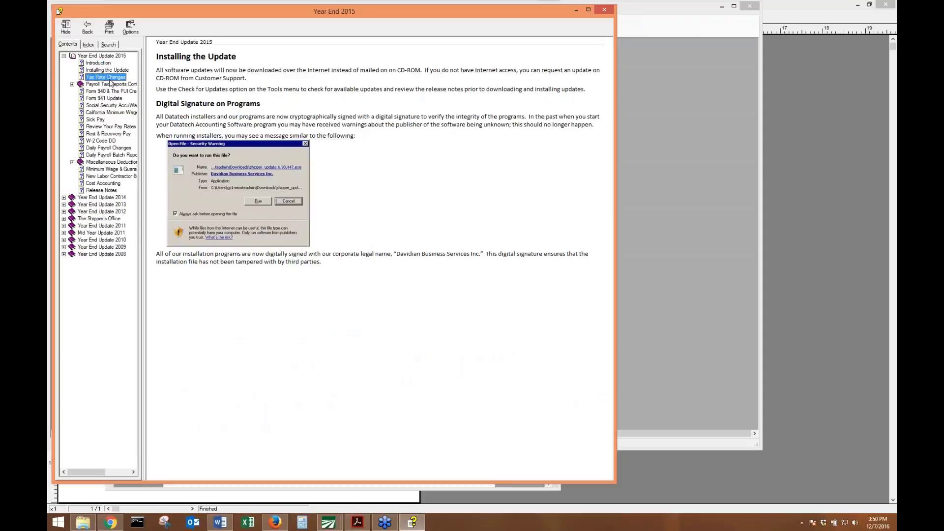
left_click(72, 84)
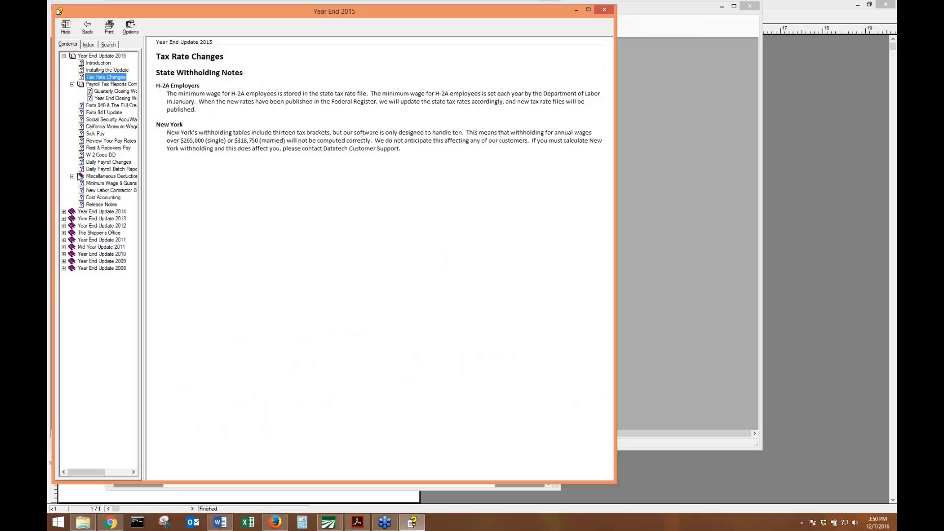
left_click(92, 155)
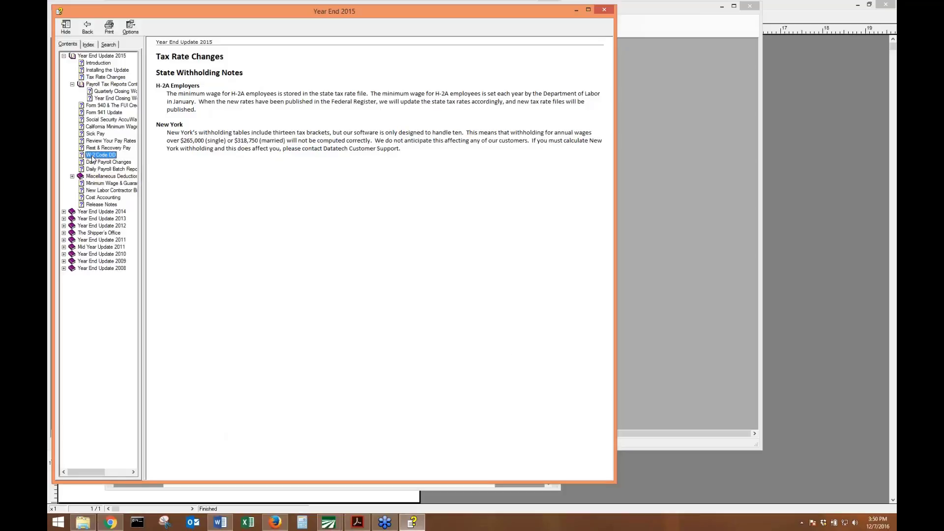
left_click(93, 148)
left_click(94, 142)
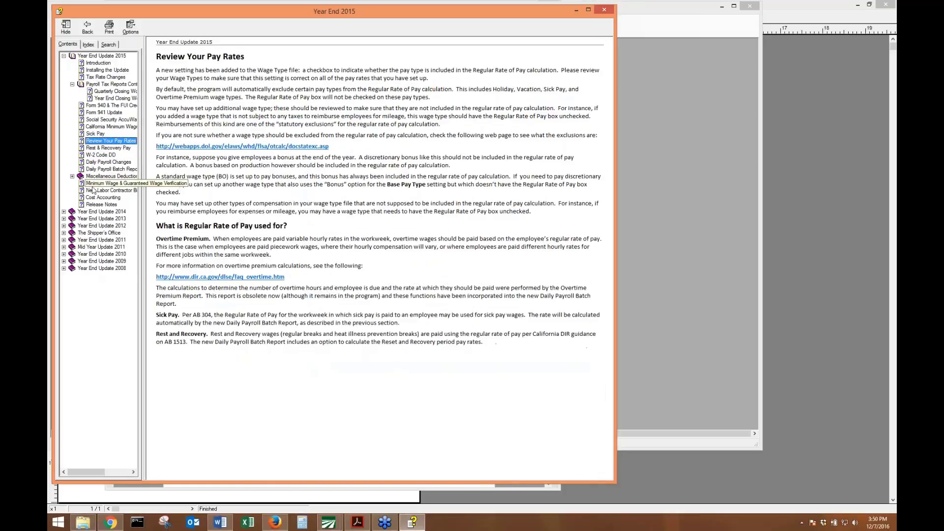
left_click(106, 120)
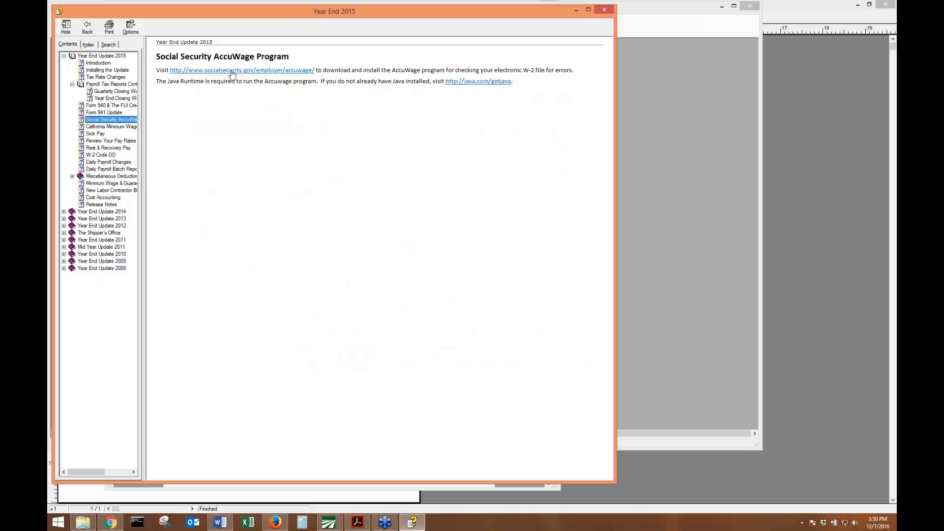
left_click(252, 74)
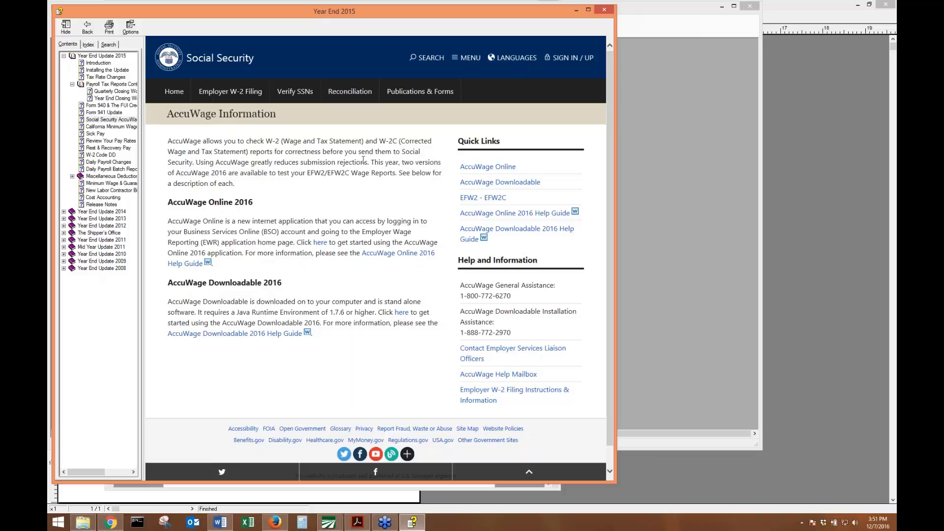
left_click(576, 10)
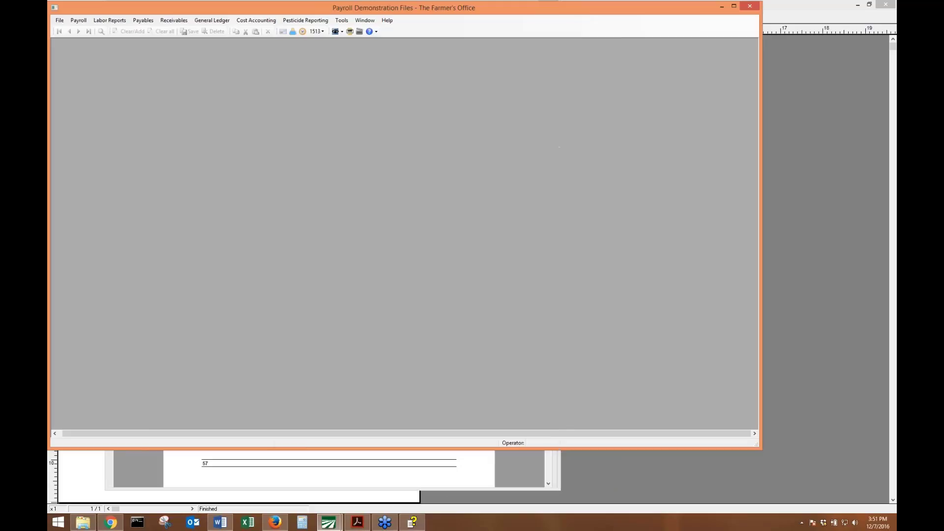
left_click(481, 465)
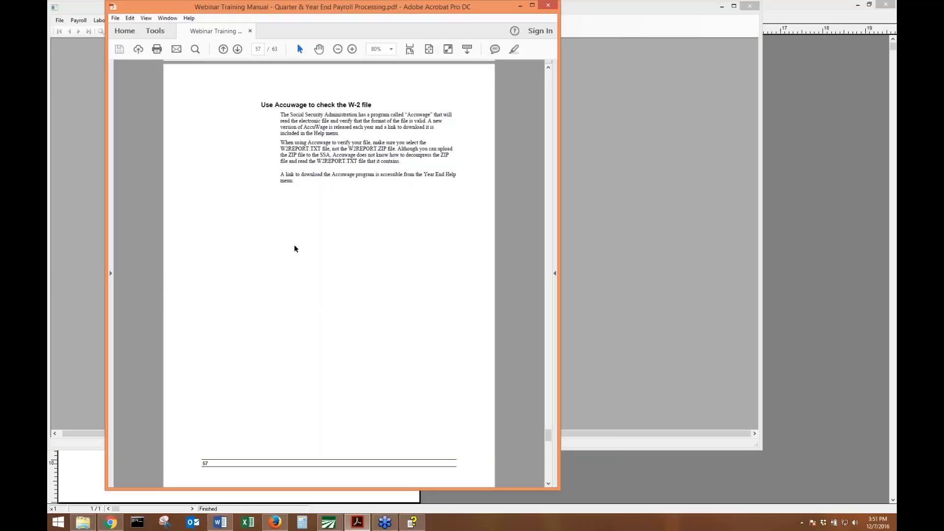
scroll(317, 197, "down", 10)
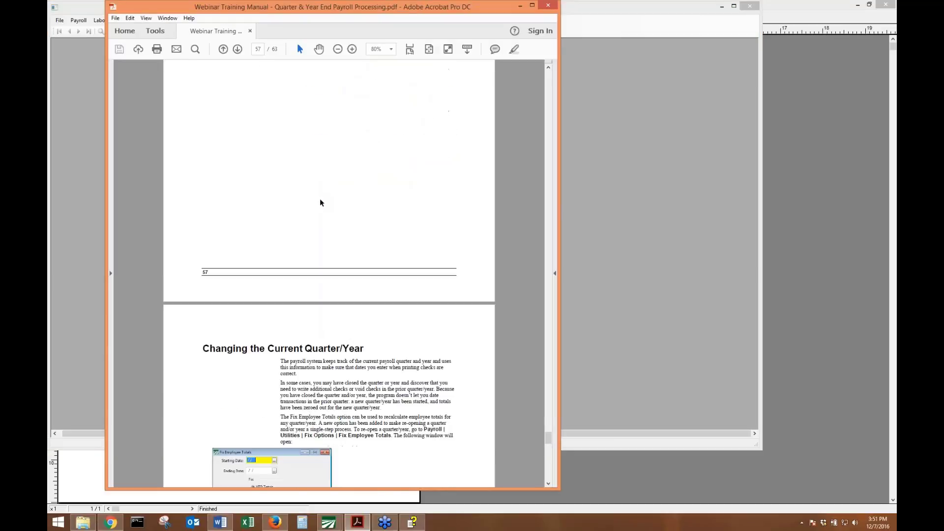
scroll(321, 206, "down", 6)
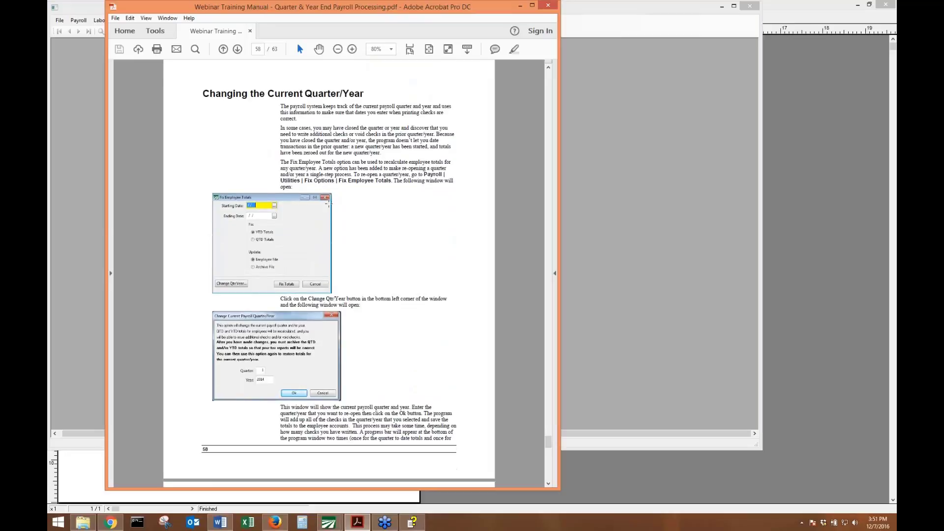
left_click(593, 147)
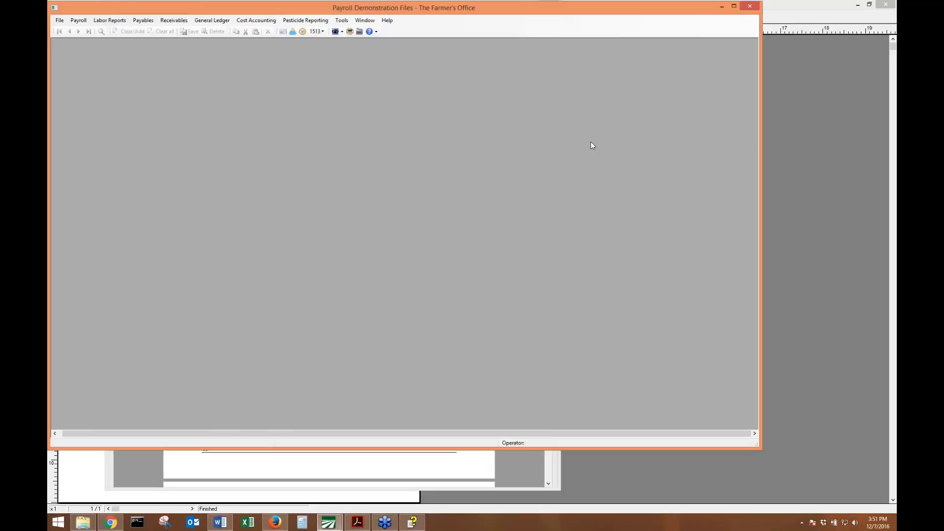
Preview the Arizona A1-R form for tax year 2016, declining the missing-form download.
left_click(78, 21)
mouse_move(122, 111)
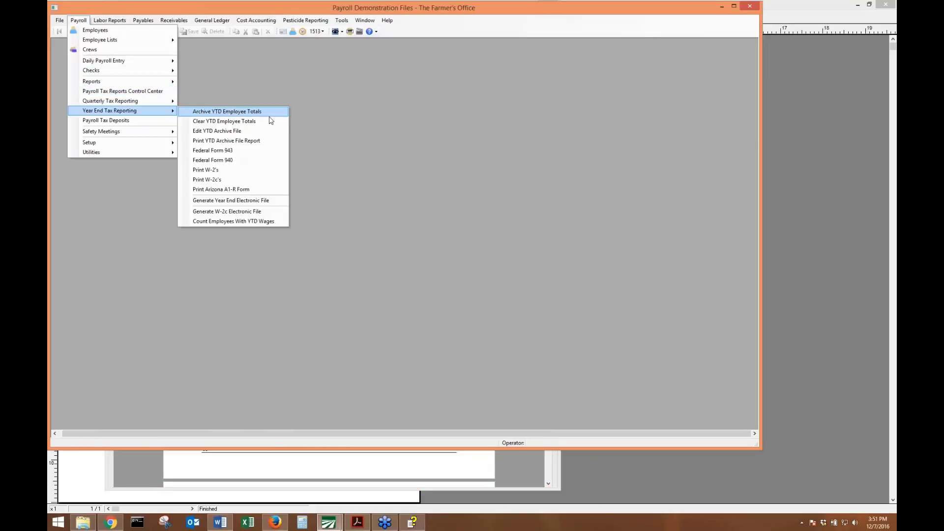
left_click(276, 191)
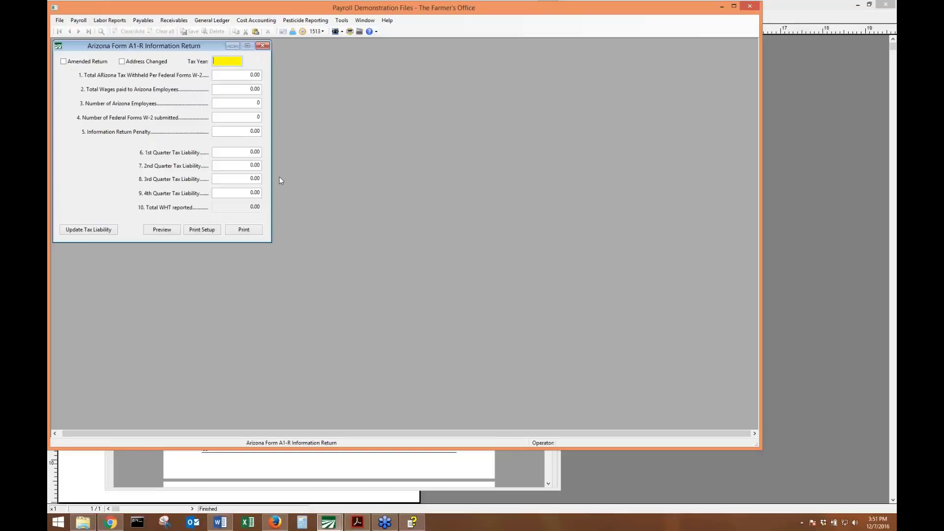
type("2016")
key("Return")
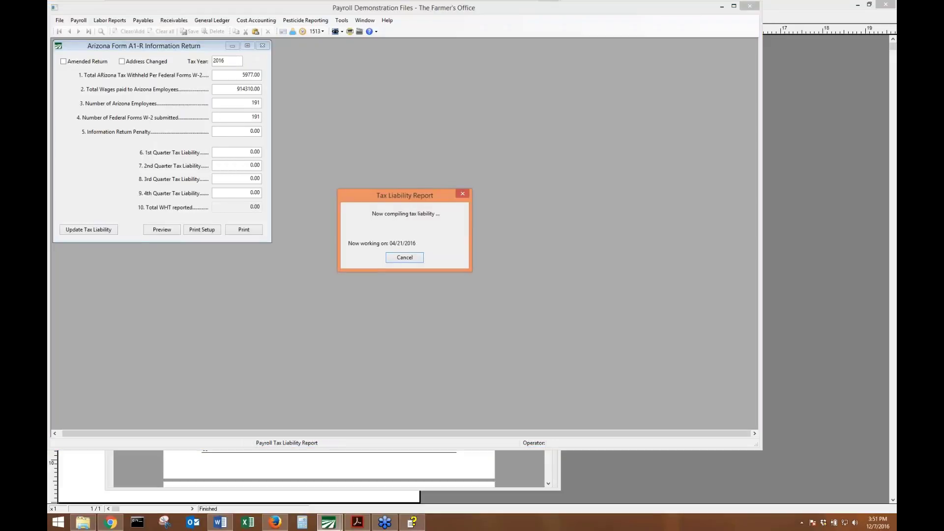
left_click(175, 228)
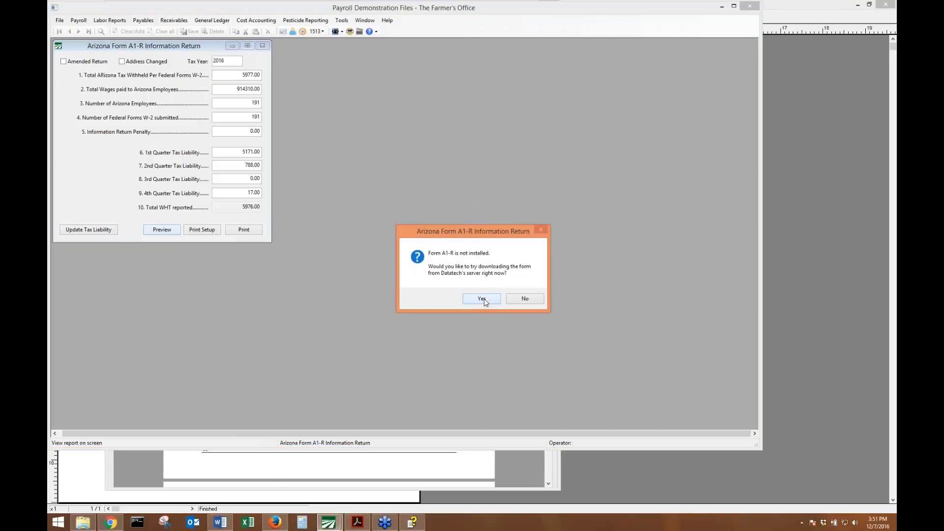
left_click(525, 299)
left_click(199, 16)
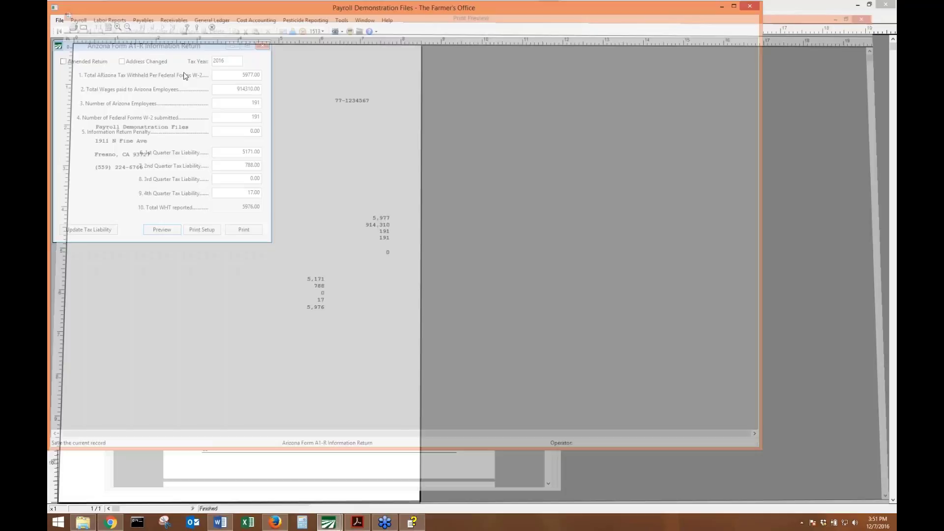
Change the tax year to 2015, preview the A1-R form, and close it.
type("5")
key("Tab")
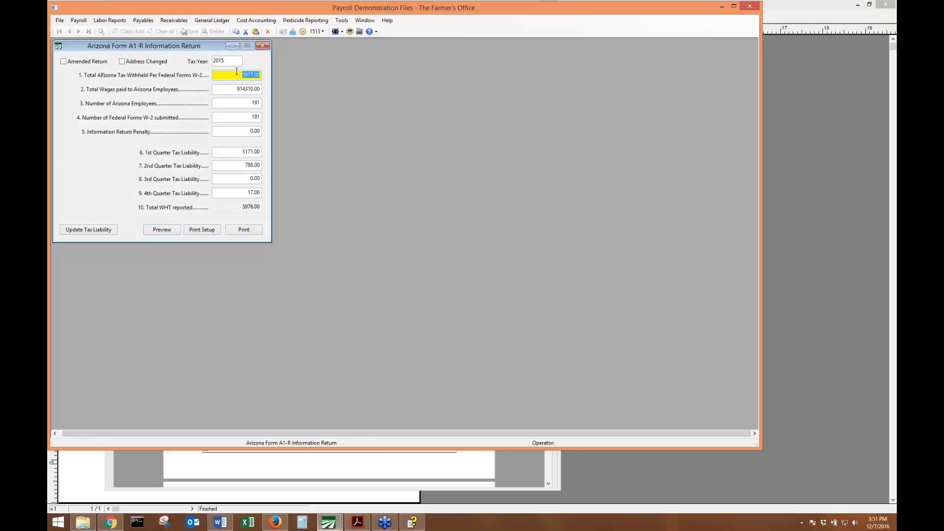
left_click(155, 230)
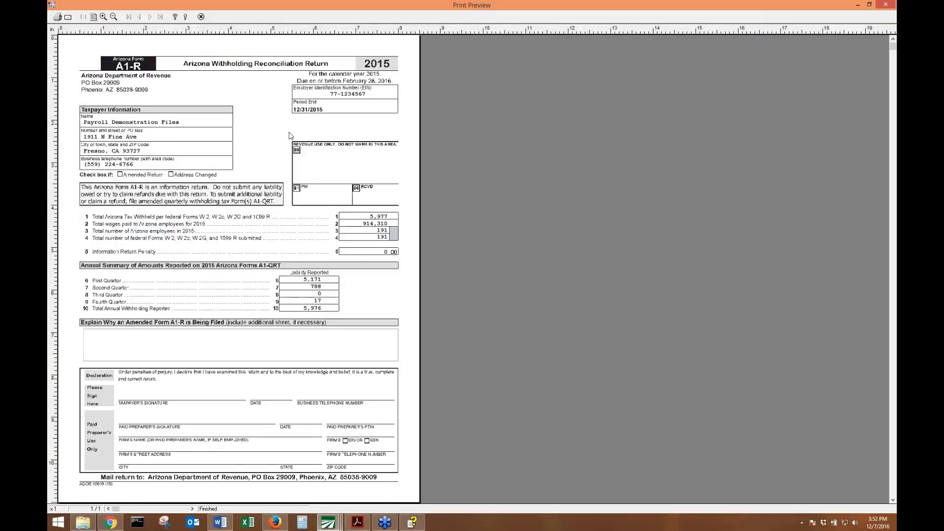
left_click(201, 17)
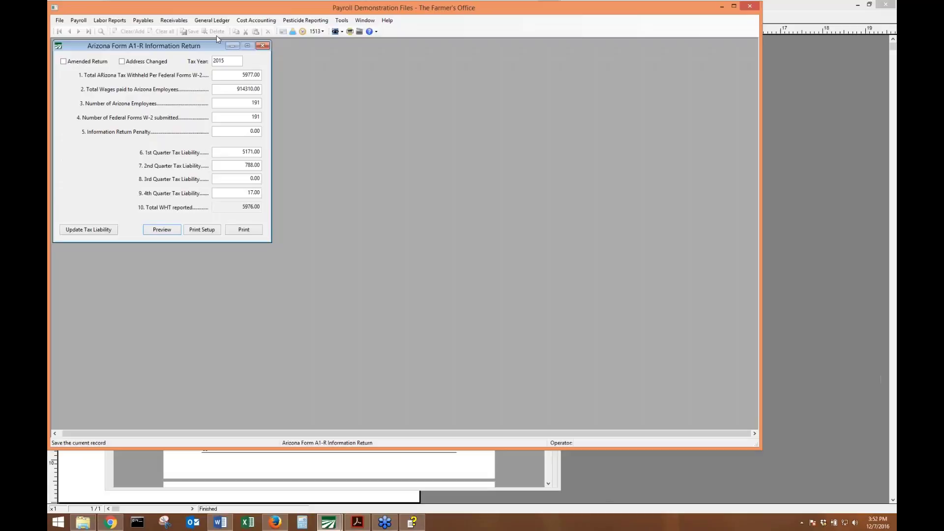
left_click(262, 46)
Look over the Payroll > Year End Tax Reporting submenu, then switch to the manual's page 58.
left_click(78, 21)
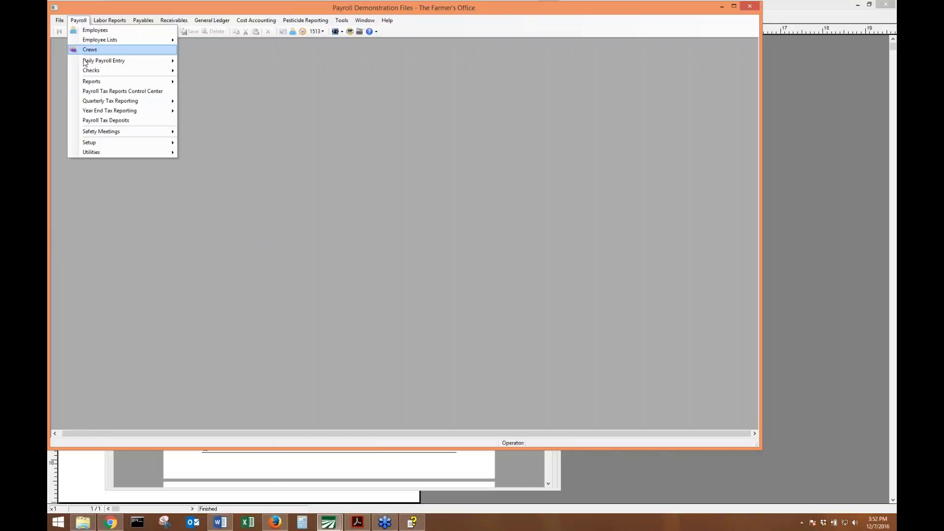
mouse_move(111, 115)
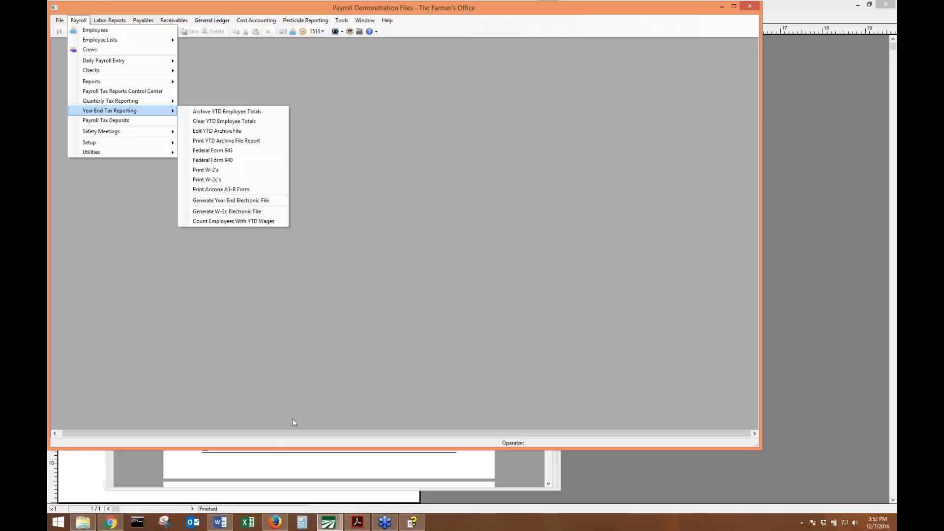
key("alt+Tab")
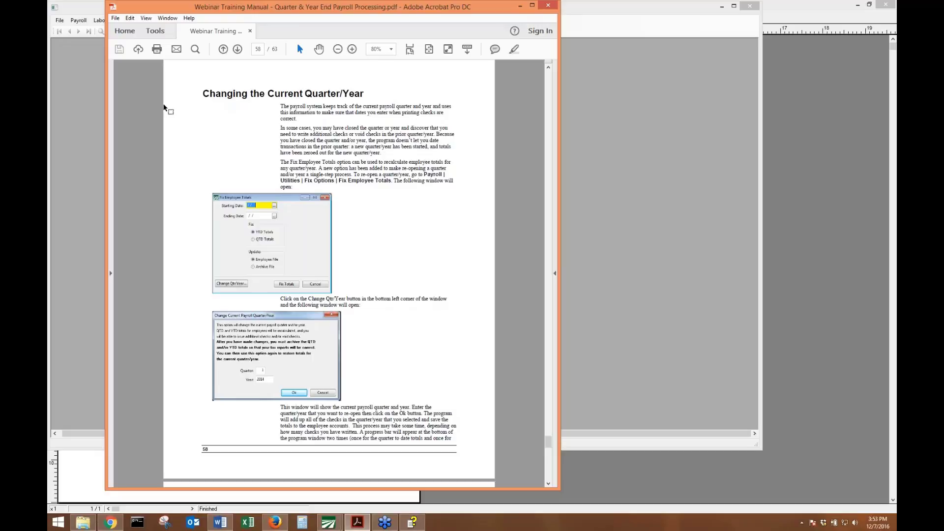
Bring the Payroll Demonstration Files window back in front after reading page 58.
left_click(87, 71)
Open Change Qtr/Year from Payroll > Utilities > Fix Employee Totals.
left_click(78, 21)
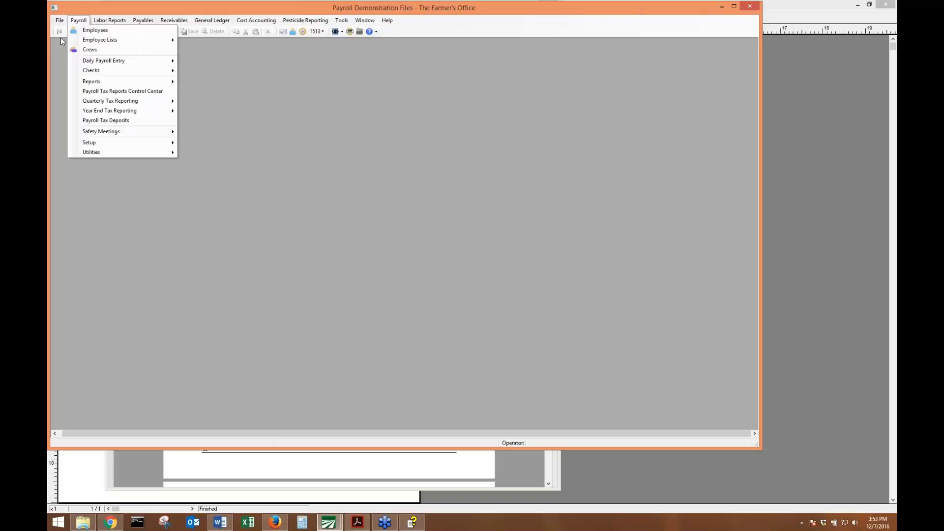
mouse_move(94, 154)
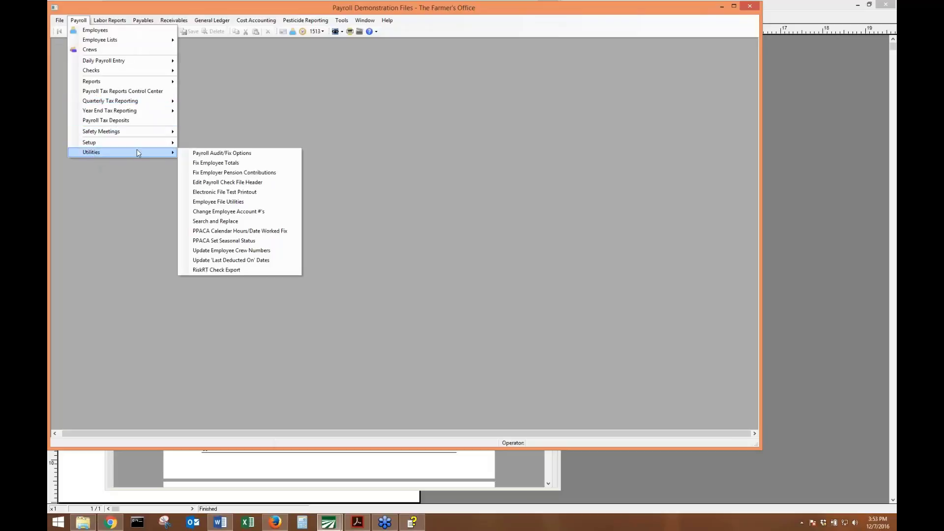
left_click(187, 164)
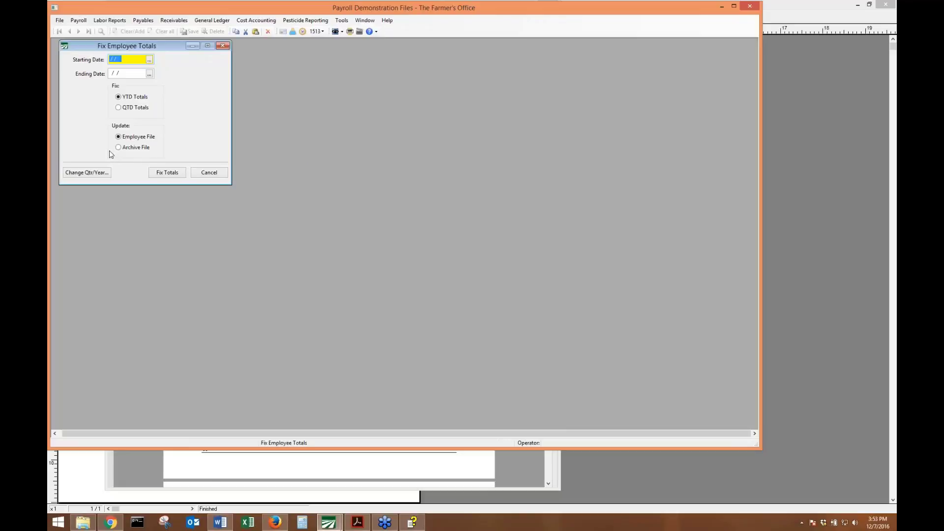
left_click(96, 175)
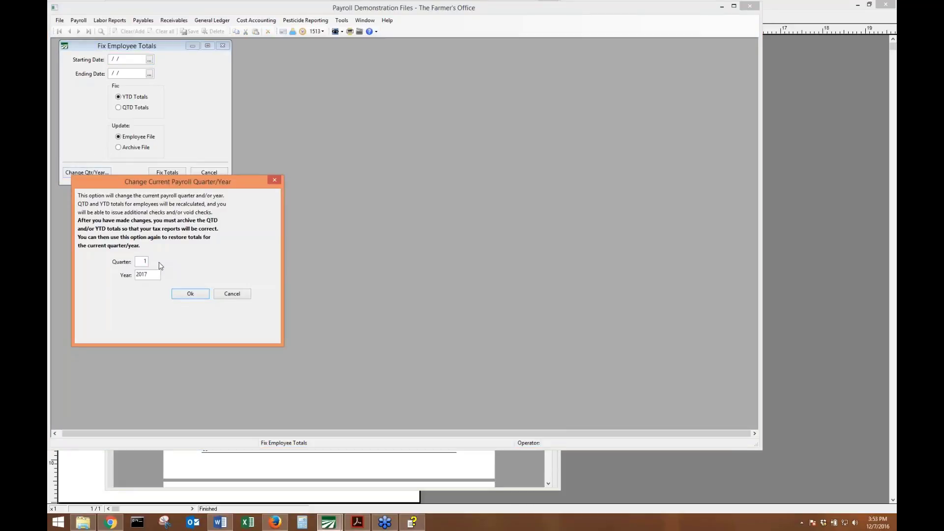
Set Quarter 4 and Year 2016, apply it, and close Fix Employee Totals.
left_click(142, 262)
left_click(146, 263)
key("Tab")
key("shift+Tab")
type("4")
key("Tab")
type("2016")
left_click(199, 295)
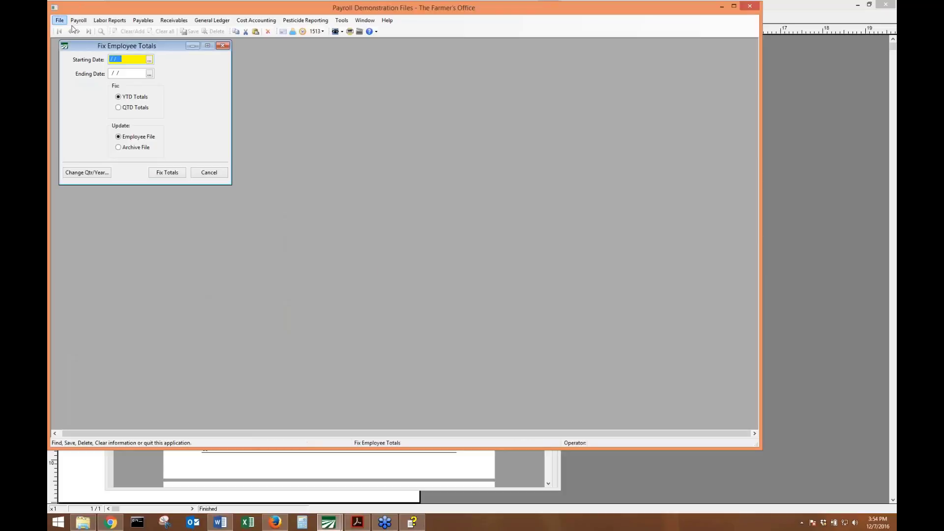
left_click(222, 46)
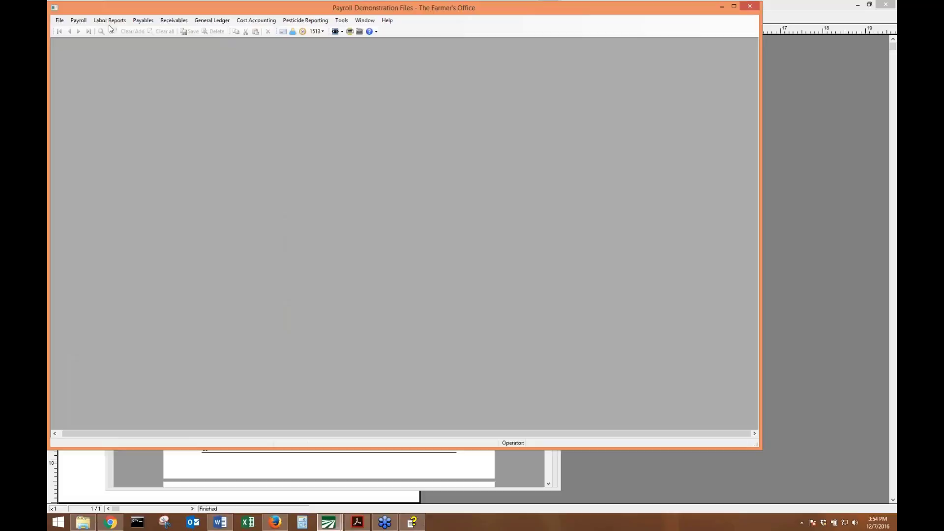
Open Void Payroll Check and pick check 178505 from the lookup list.
left_click(78, 20)
mouse_move(72, 43)
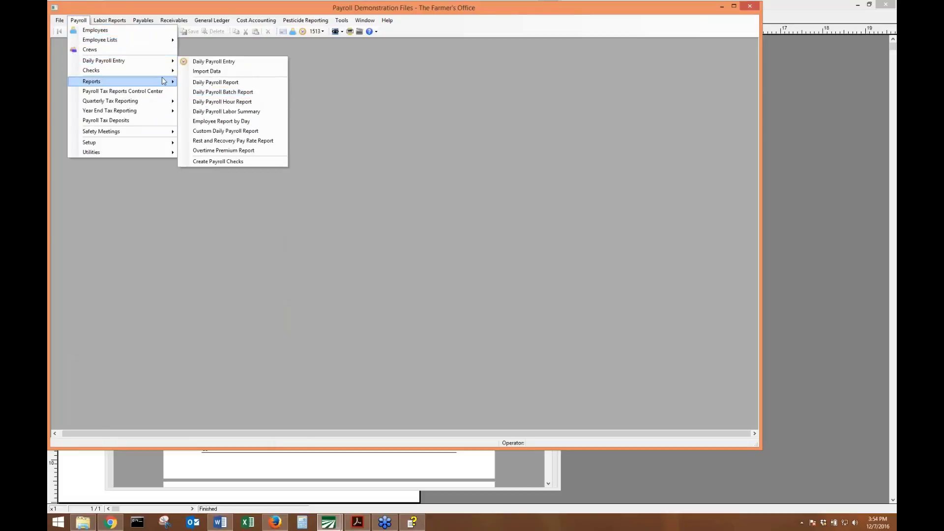
mouse_move(147, 71)
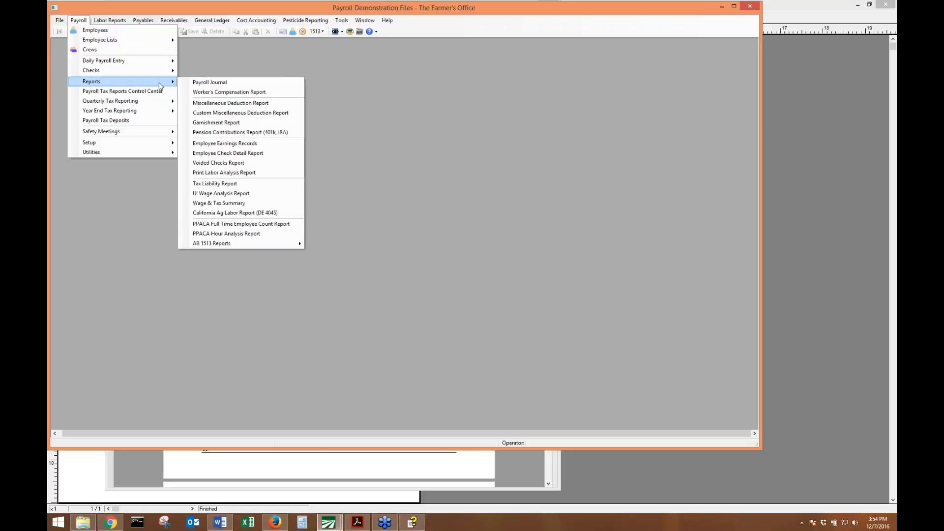
left_click(222, 170)
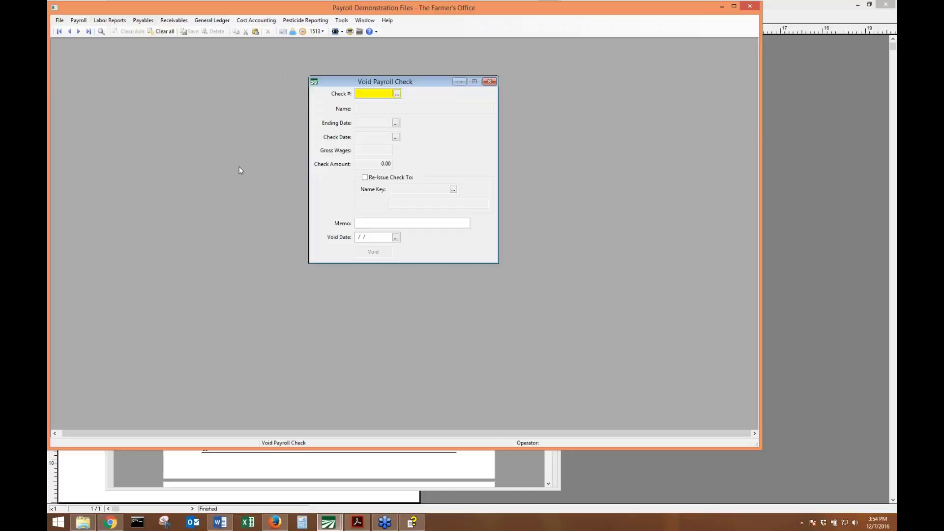
key("F2")
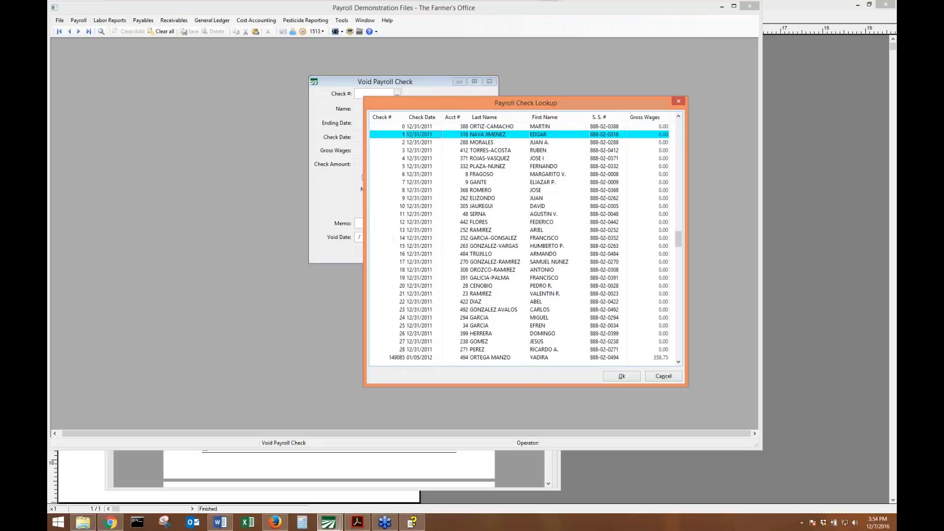
key("End")
key("Up")
key("Up")
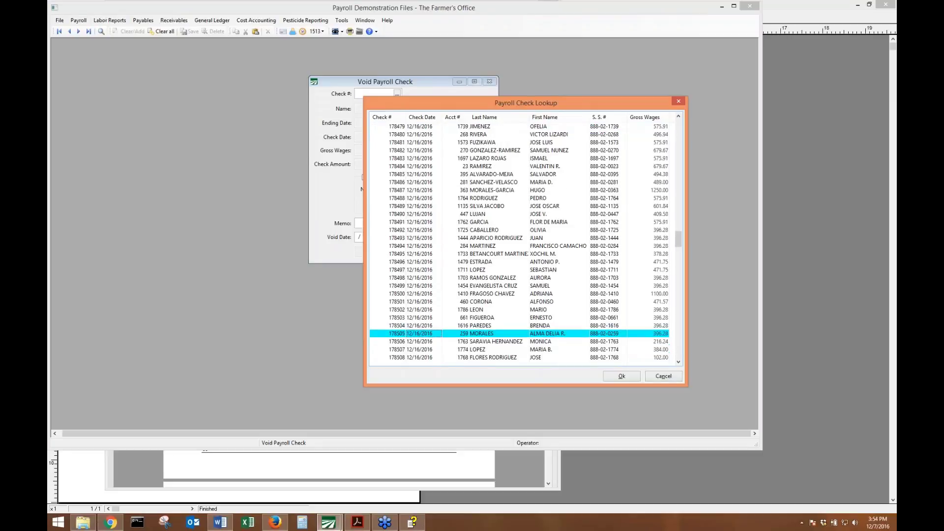
key("Return")
key("Tab")
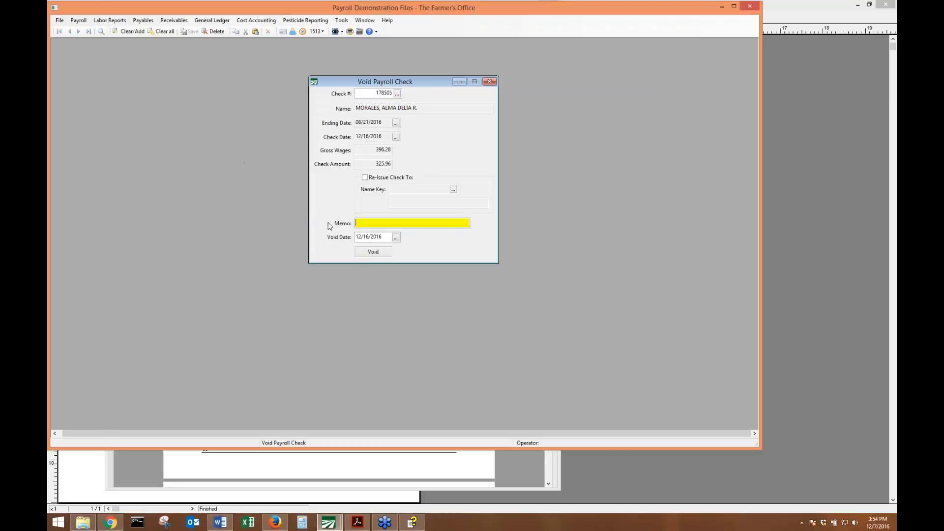
Re-issue the check to the correct employee with memo 'move to employees' and void it.
left_click(388, 178)
left_click(453, 189)
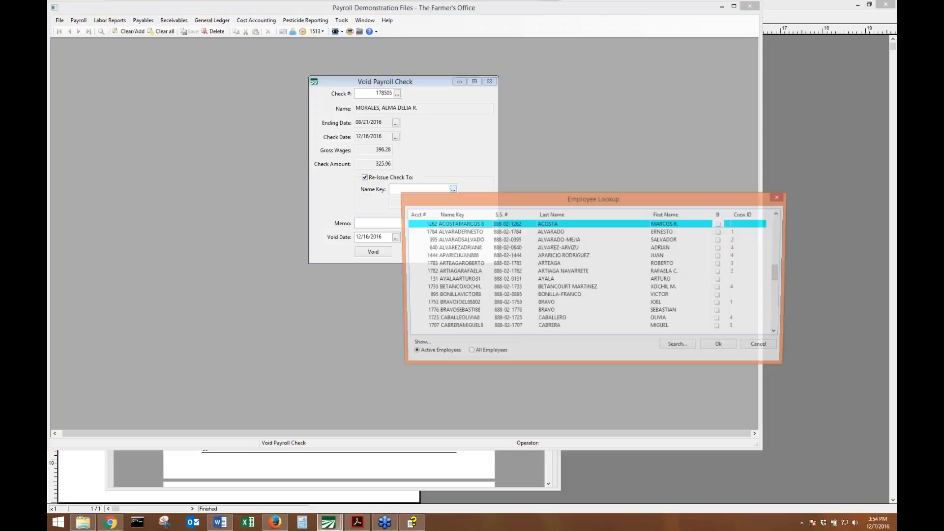
type("morales")
key("Return")
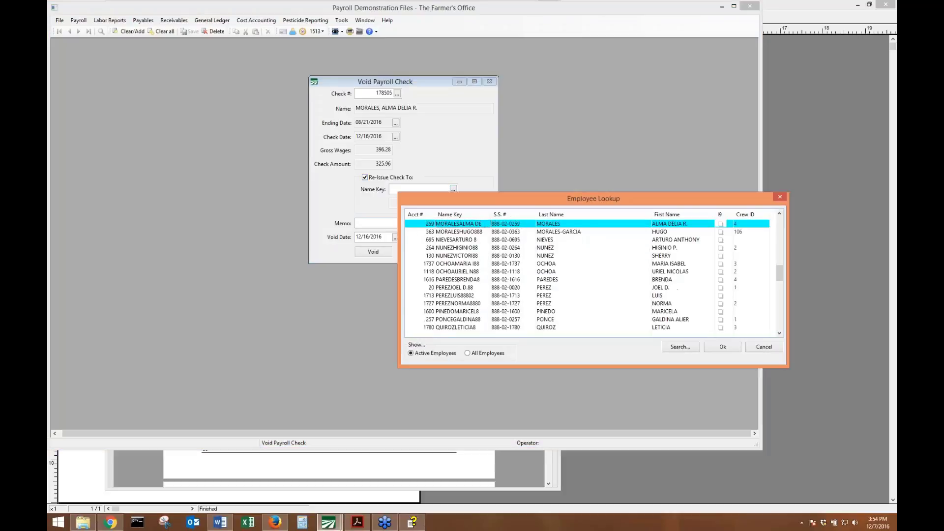
left_click(492, 232)
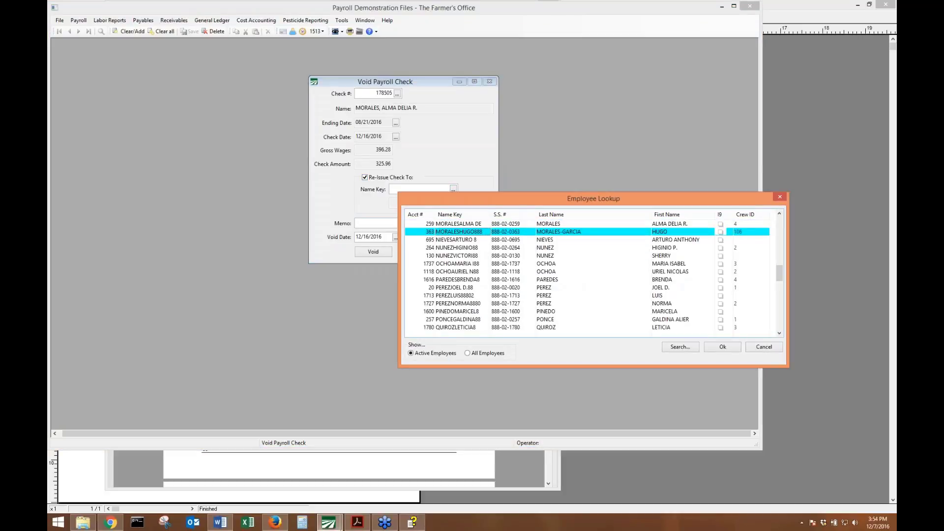
key("Return")
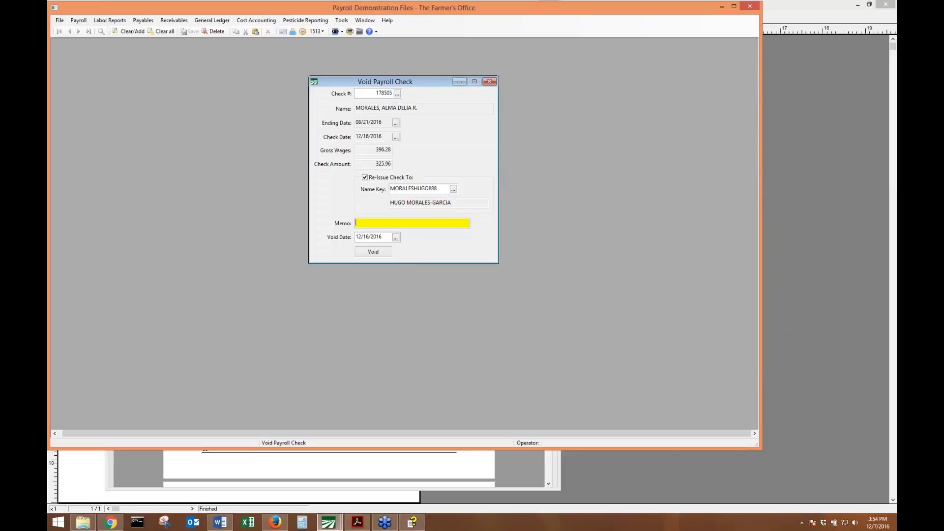
type("move to employees")
key("Tab")
key("Tab")
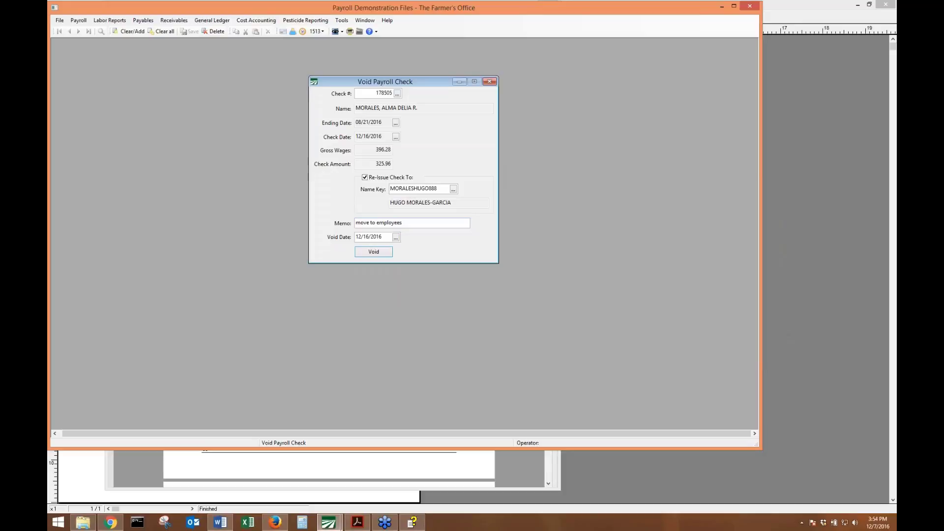
key("Return")
key("Return")
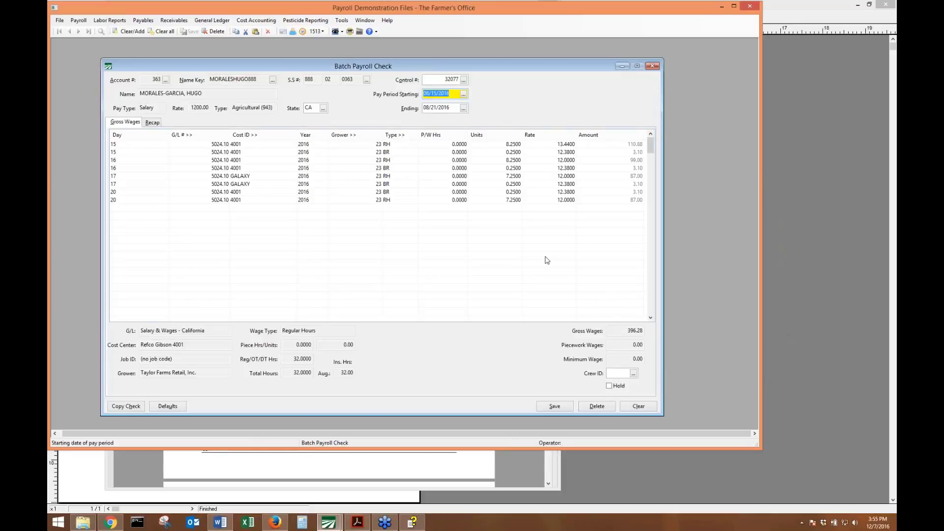
Save and confirm the re-issued payroll check, then bring the training manual forward.
left_click(552, 405)
left_click(494, 298)
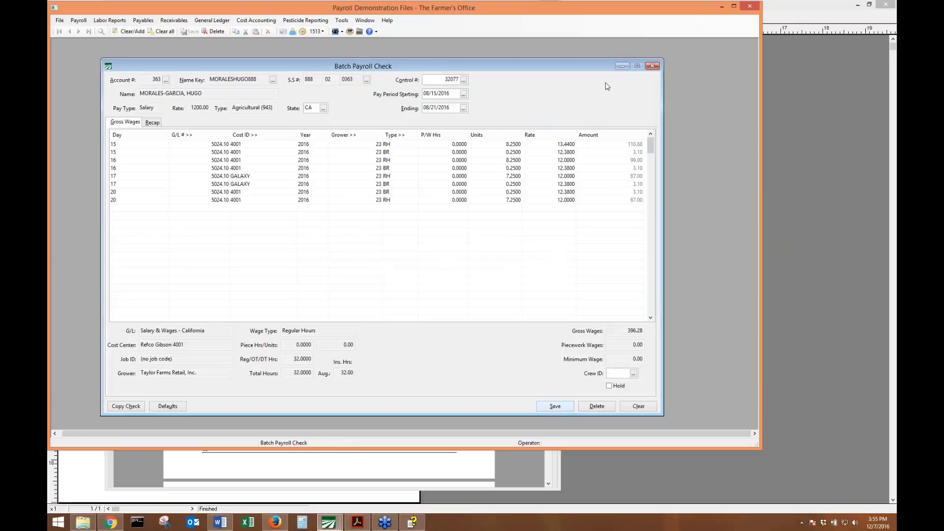
left_click(334, 474)
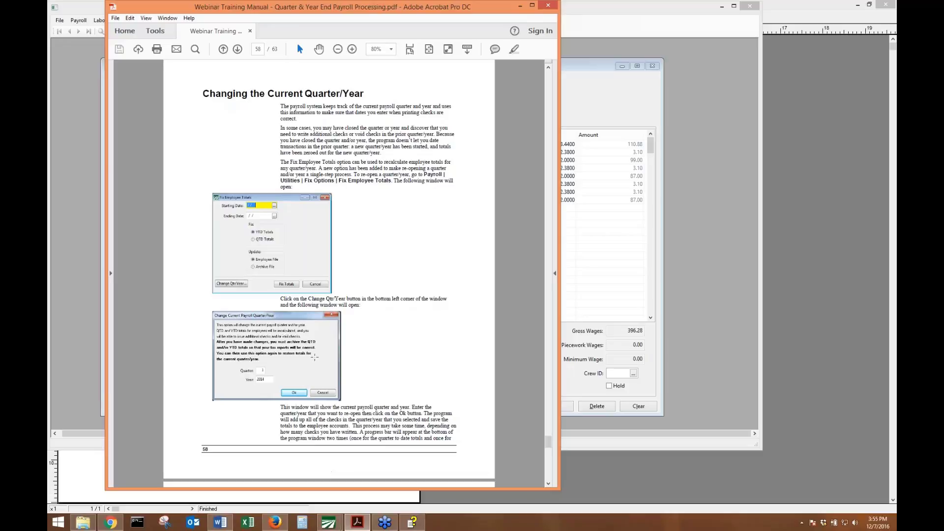
Scroll the manual to page 59's After Corrections Are Done example, then return to payroll.
scroll(314, 357, "down", 10)
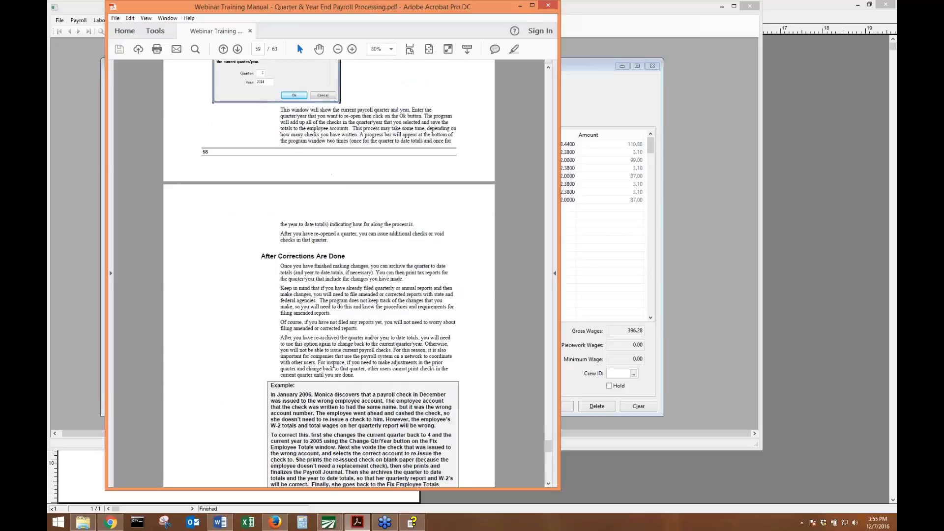
scroll(333, 365, "down", 6)
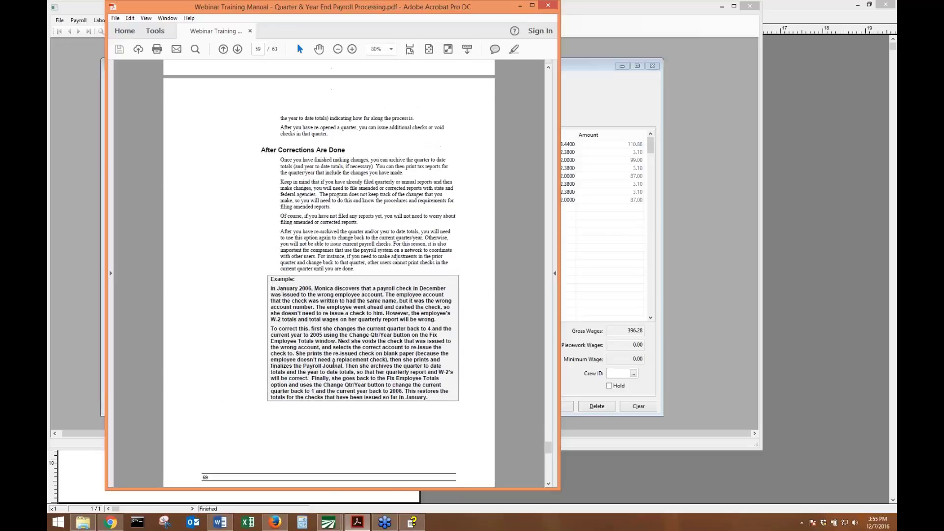
scroll(337, 305, "down", 1)
scroll(336, 305, "up", 3)
left_click(618, 55)
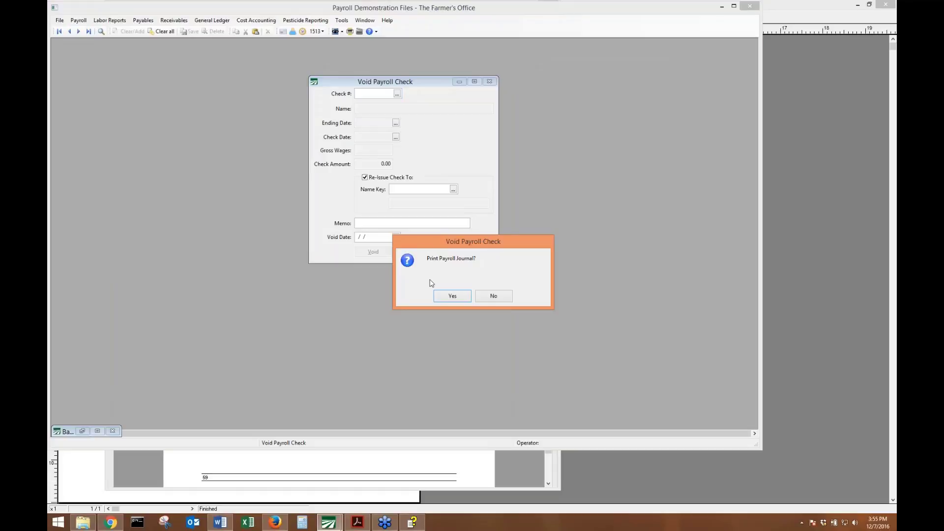
Finish voiding, then preview the 2016 Q4 Quarter Payroll Journal and close the tax reports control center.
left_click(483, 298)
left_click(78, 20)
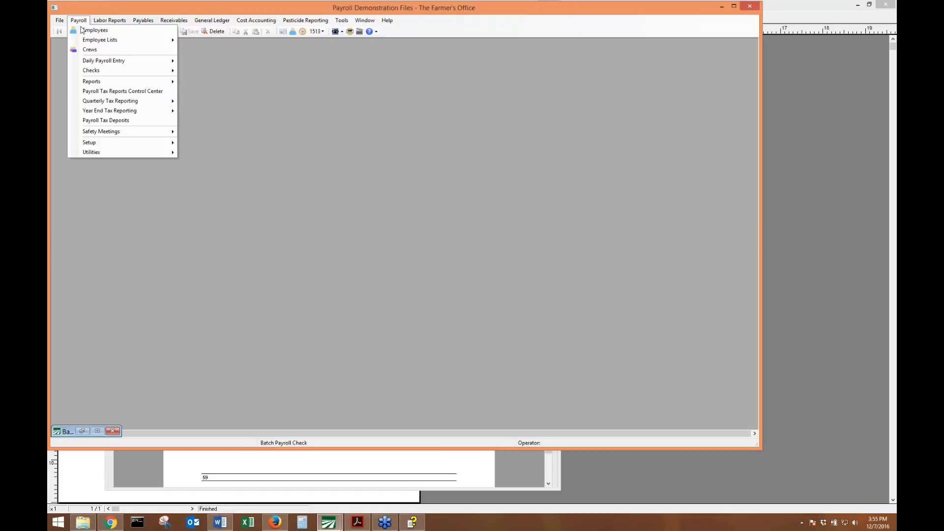
left_click(131, 103)
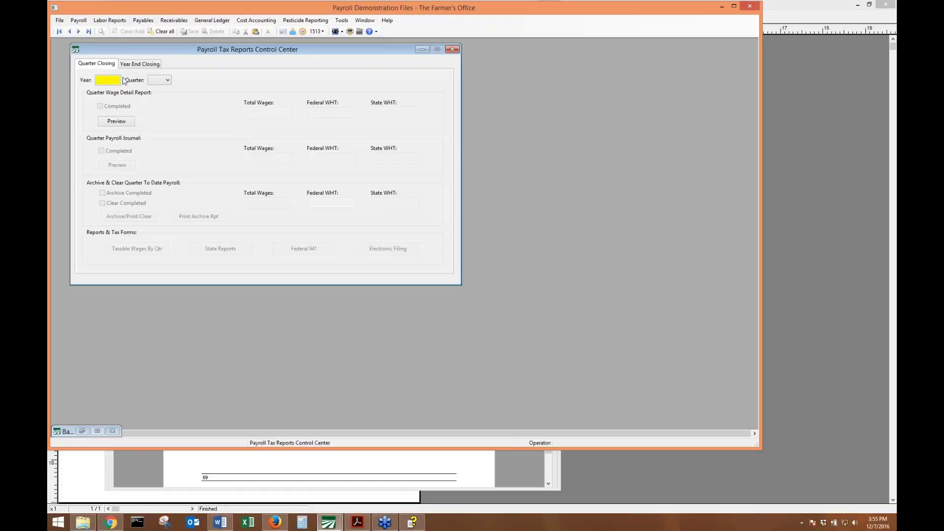
type("2016")
key("Tab")
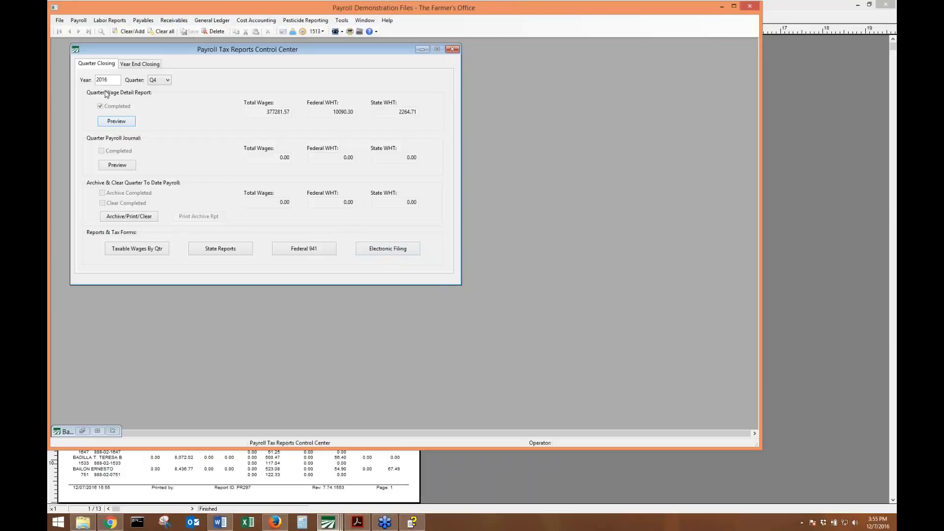
left_click(120, 166)
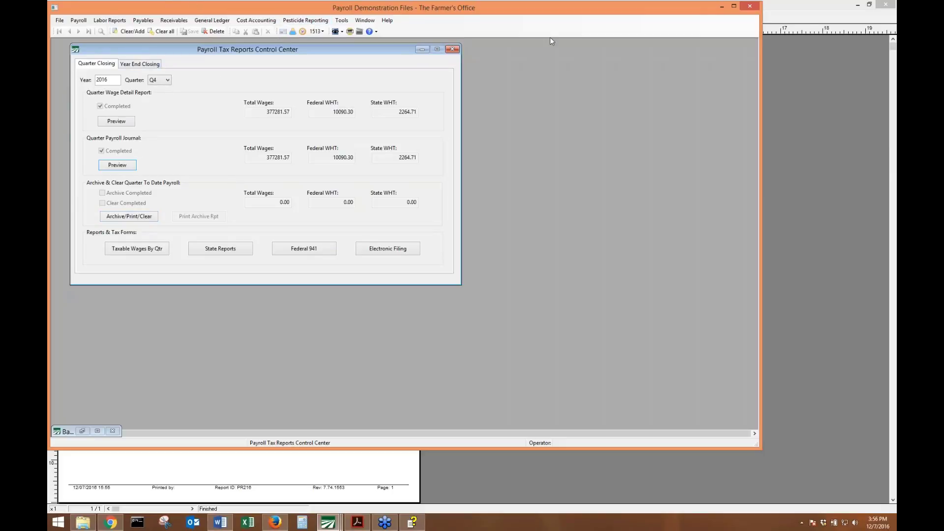
left_click(452, 49)
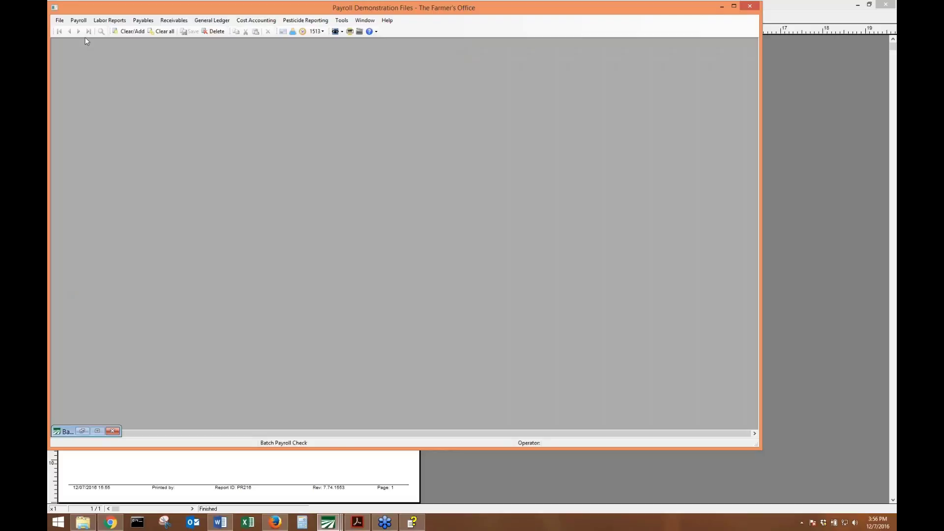
Run Fix Employee Totals for quarter-to-date archive totals from 100116, dismissing the multi-state payroll error.
left_click(74, 21)
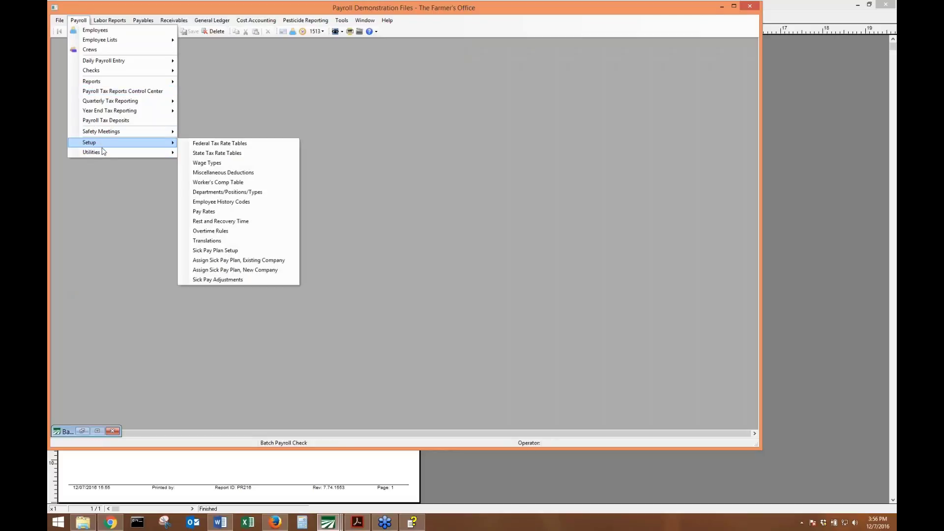
mouse_move(119, 155)
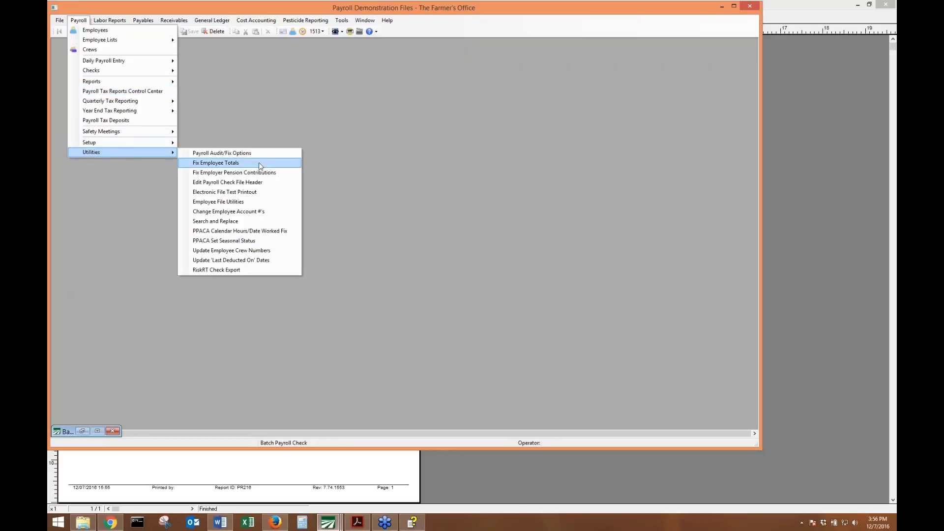
left_click(258, 162)
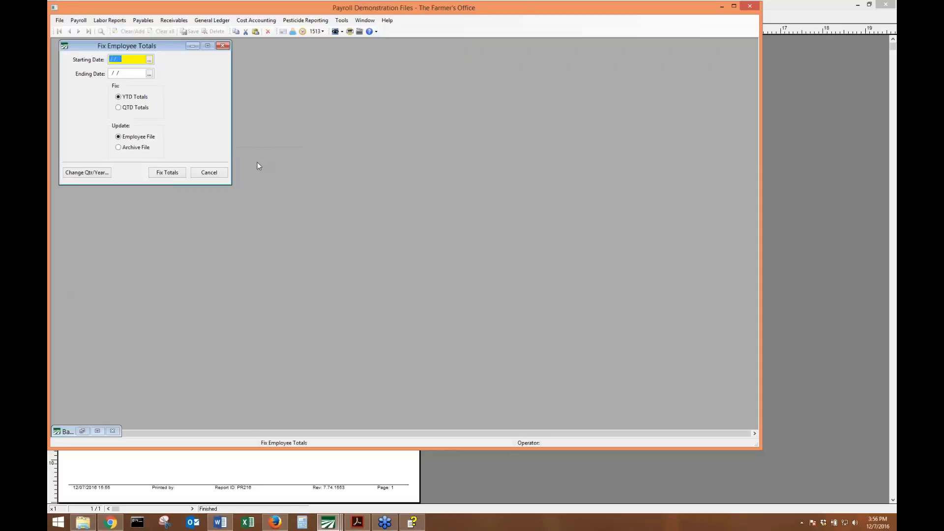
type("100116")
key("Tab")
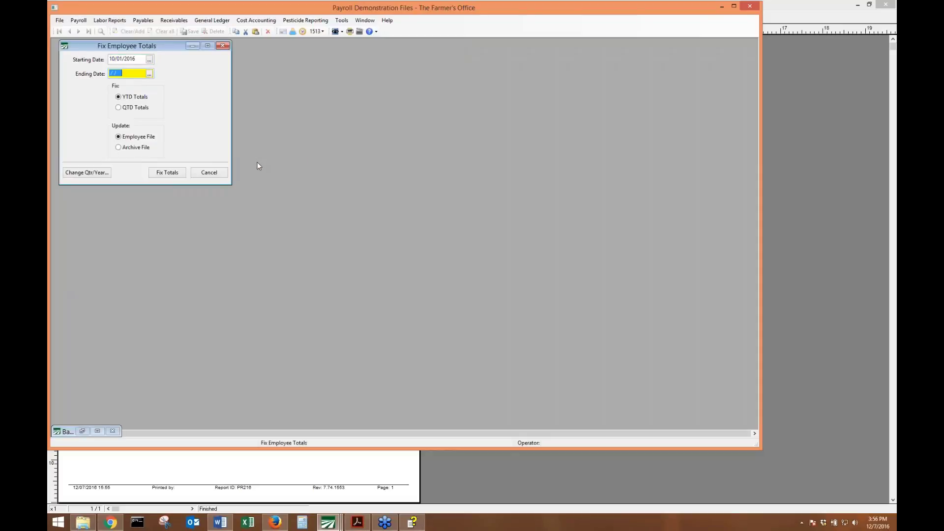
type("12311")
left_click(119, 107)
left_click(132, 148)
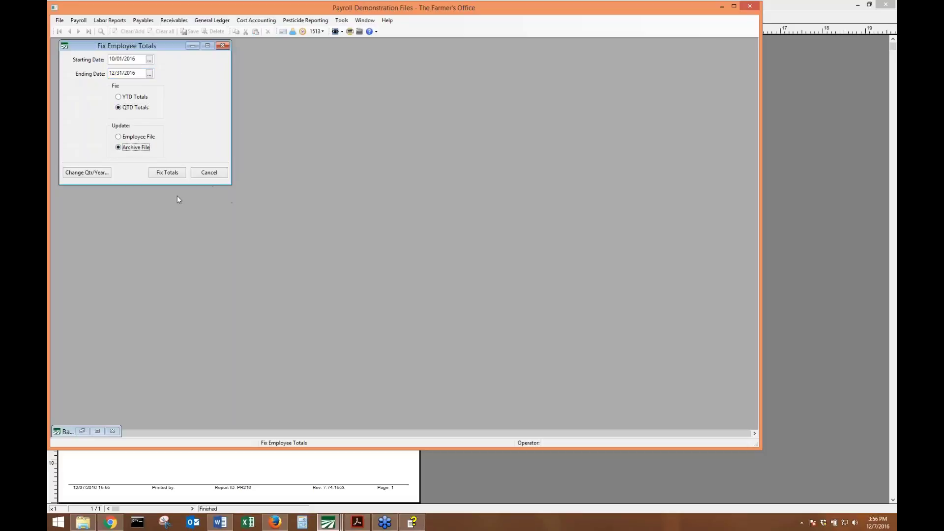
left_click(182, 172)
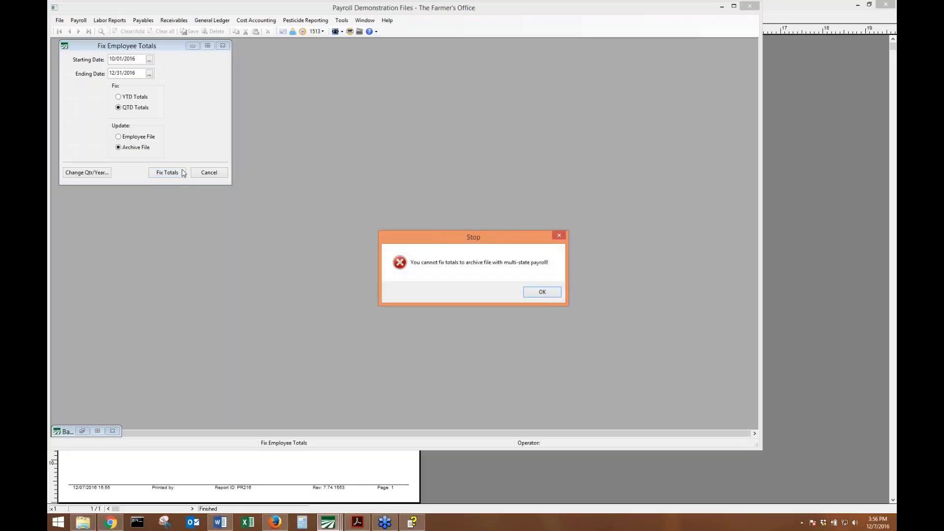
key("Return")
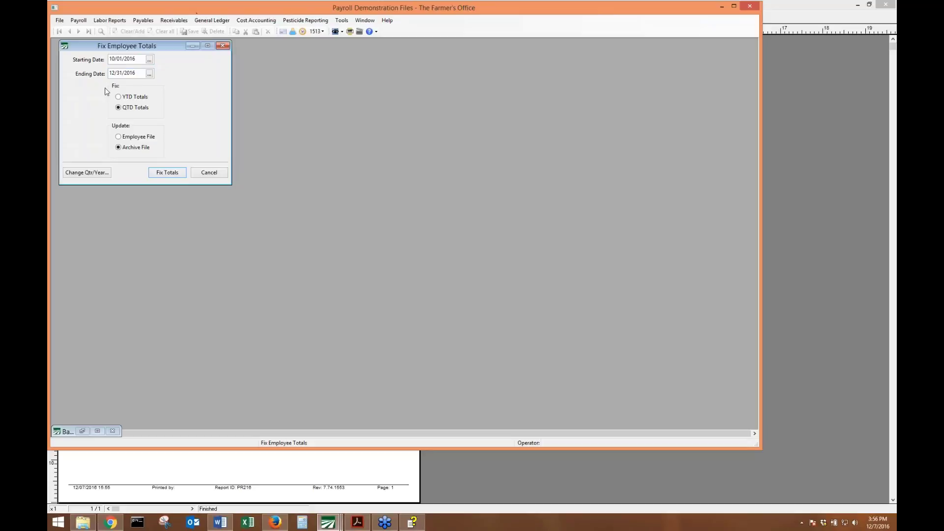
Change the starting date to 01/01/2016 and switch to fixing year-to-date totals.
left_click(132, 59)
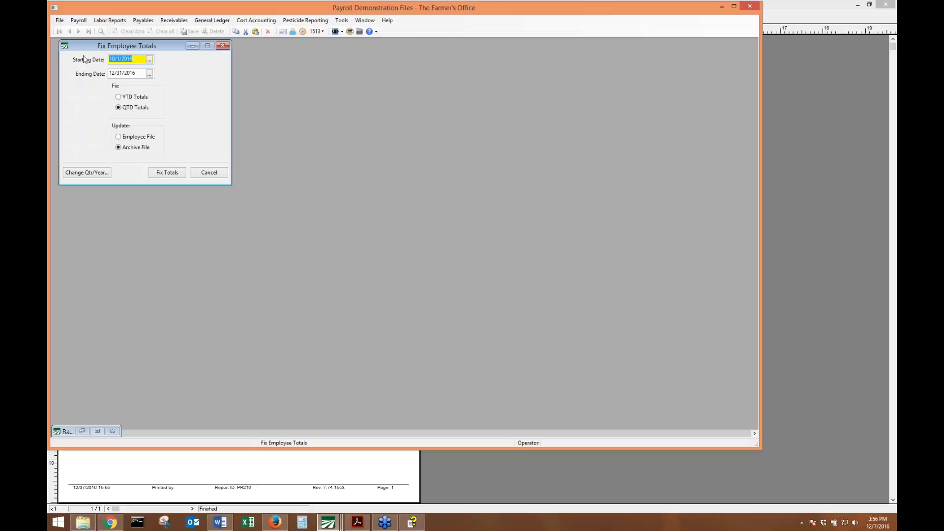
type("01/01/2016")
key("Tab")
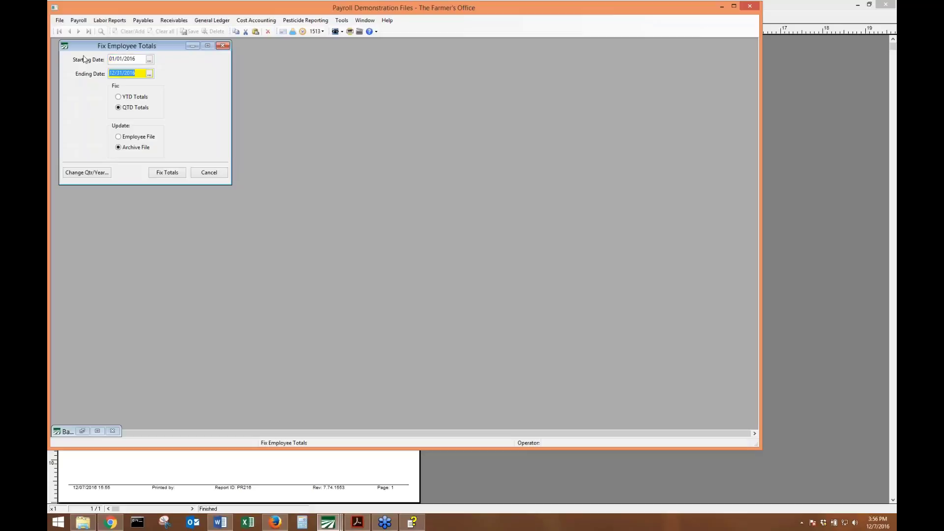
key("Tab")
key("Up")
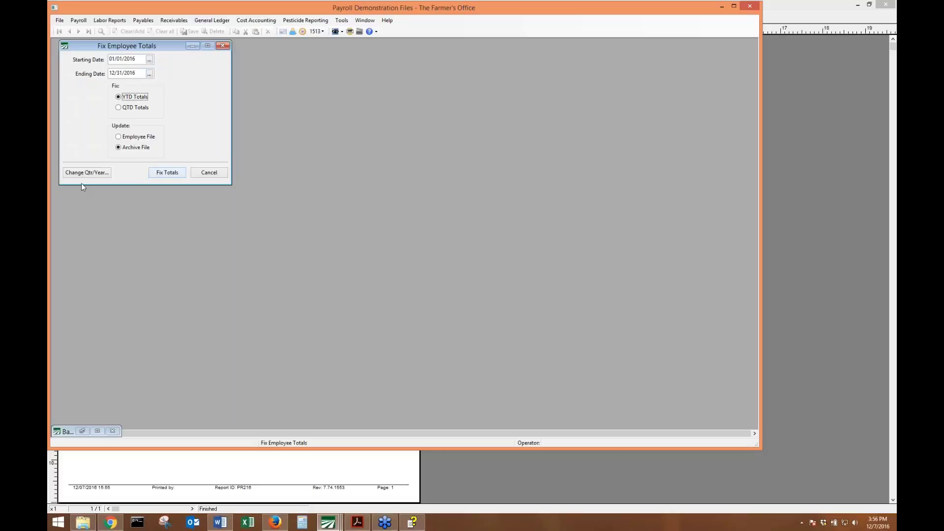
Set the current payroll quarter to 1, apply it, and close the payroll journal preview.
left_click(95, 173)
left_click(142, 262)
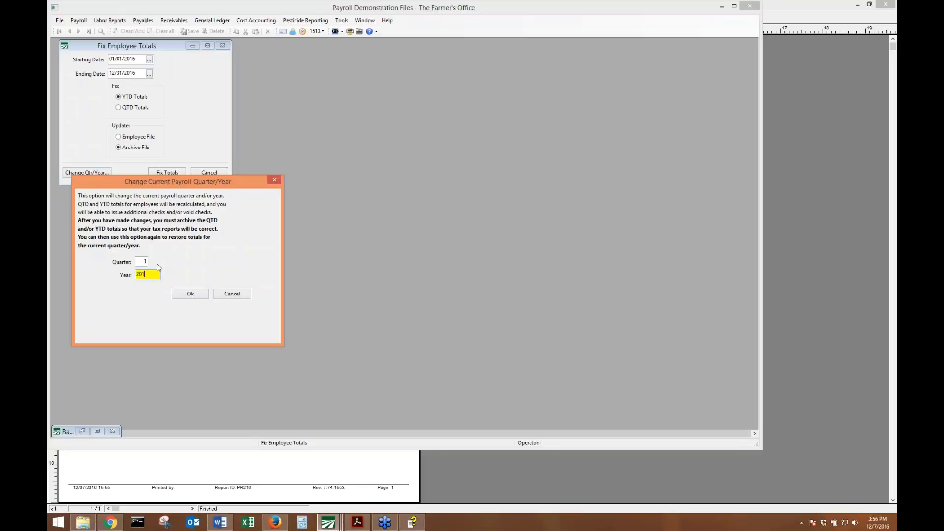
key("Return")
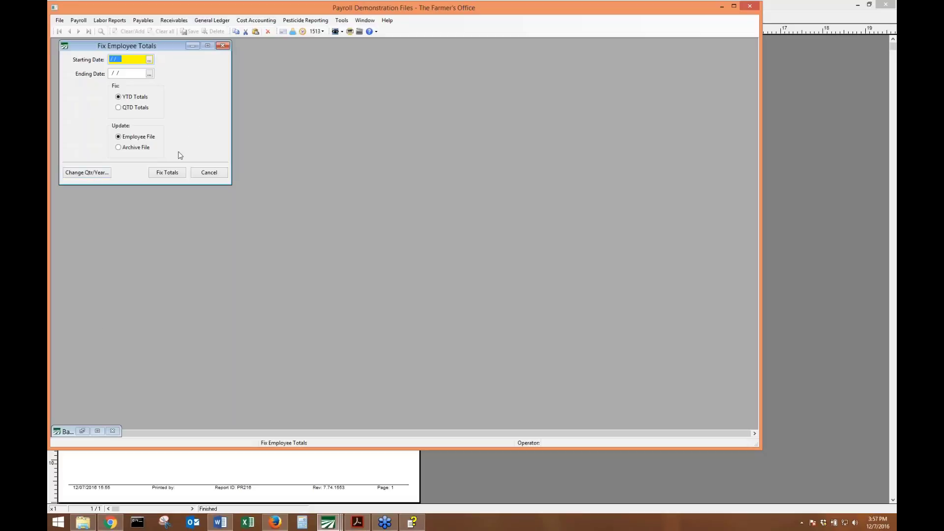
left_click(187, 468)
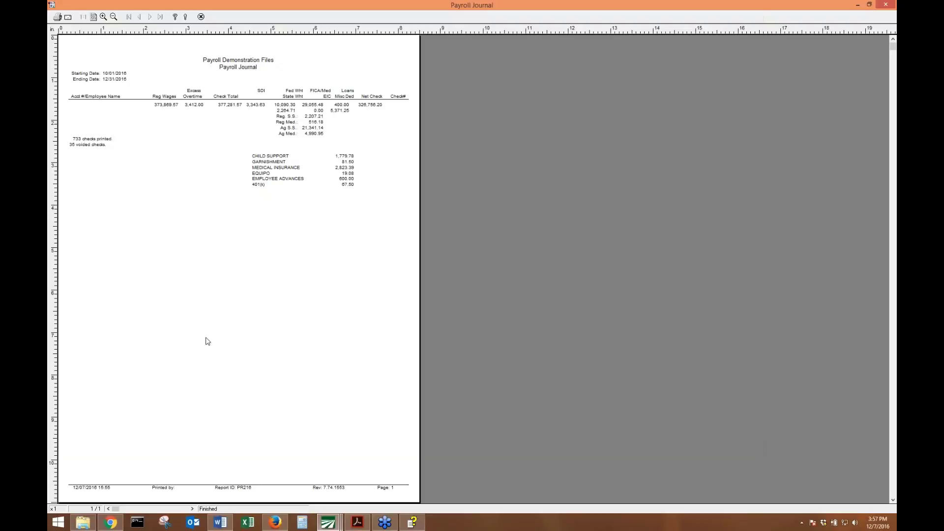
left_click(201, 16)
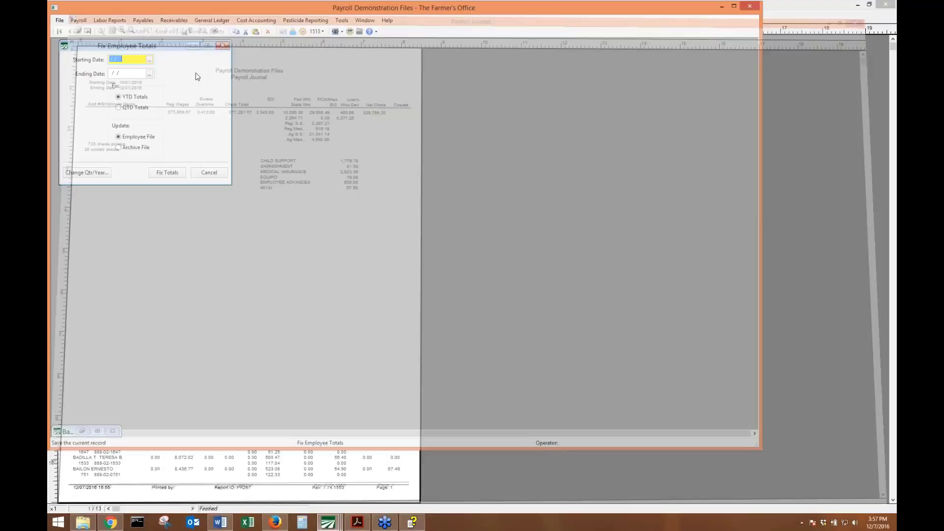
left_click(275, 522)
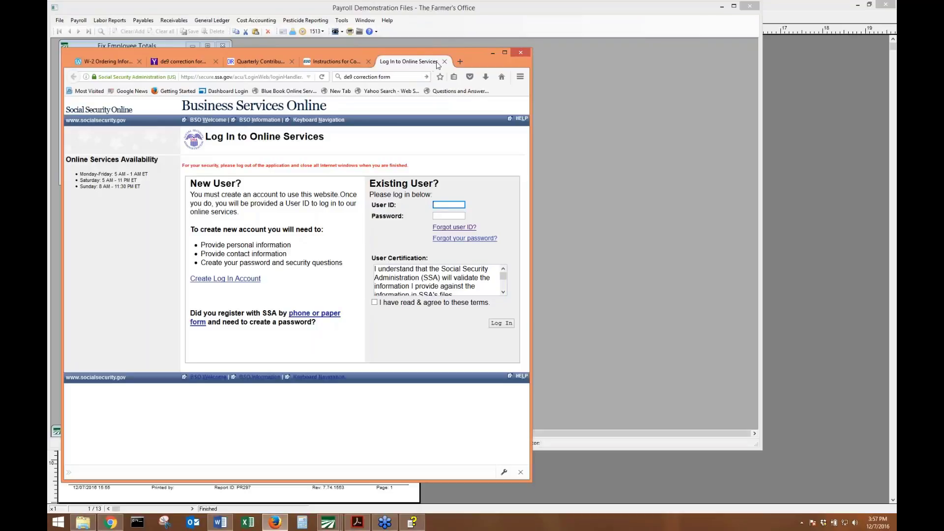
Close the SSA login, DE-9 form, instructions and search tabs, minimize Firefox, and show the training manual.
left_click(444, 61)
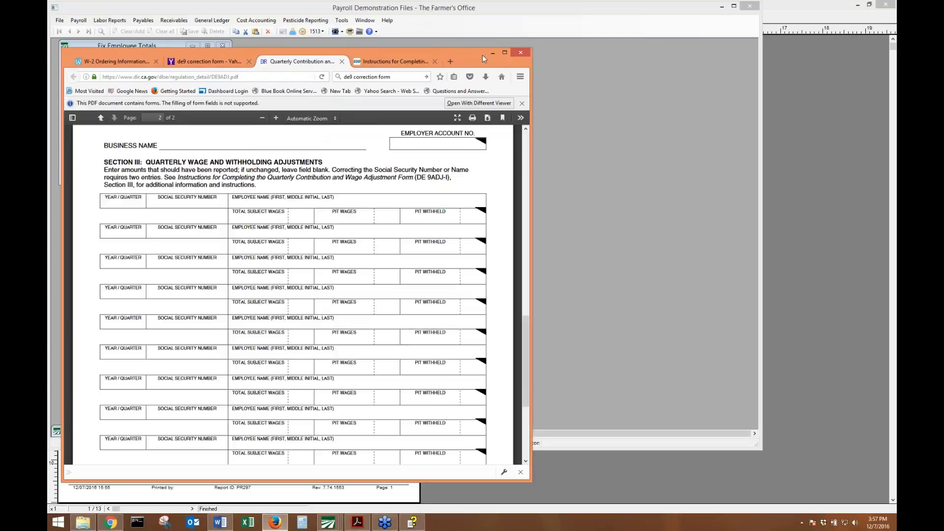
left_click(342, 62)
left_click(343, 61)
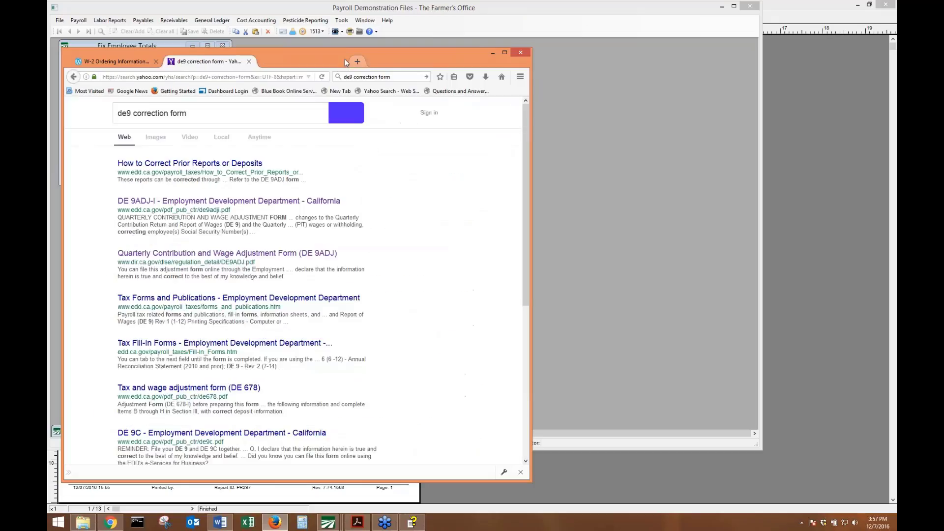
left_click(249, 62)
left_click(490, 53)
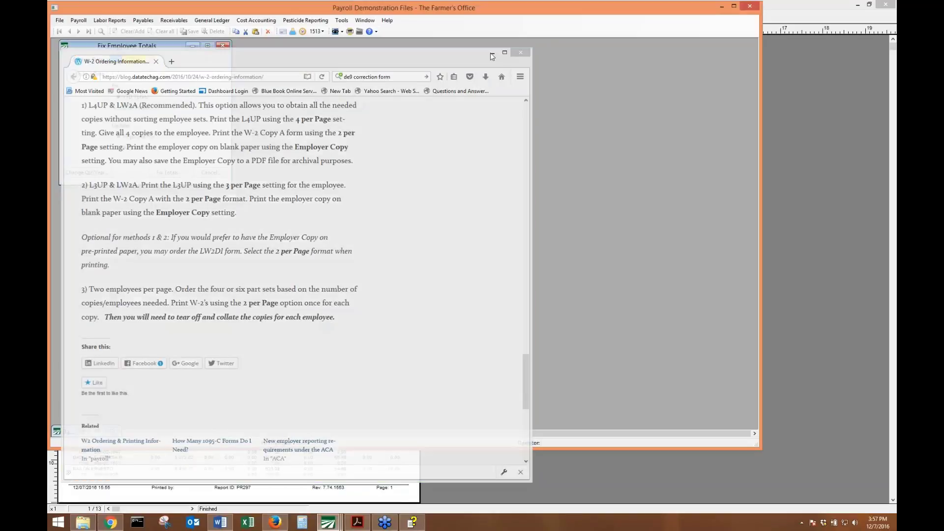
left_click(359, 522)
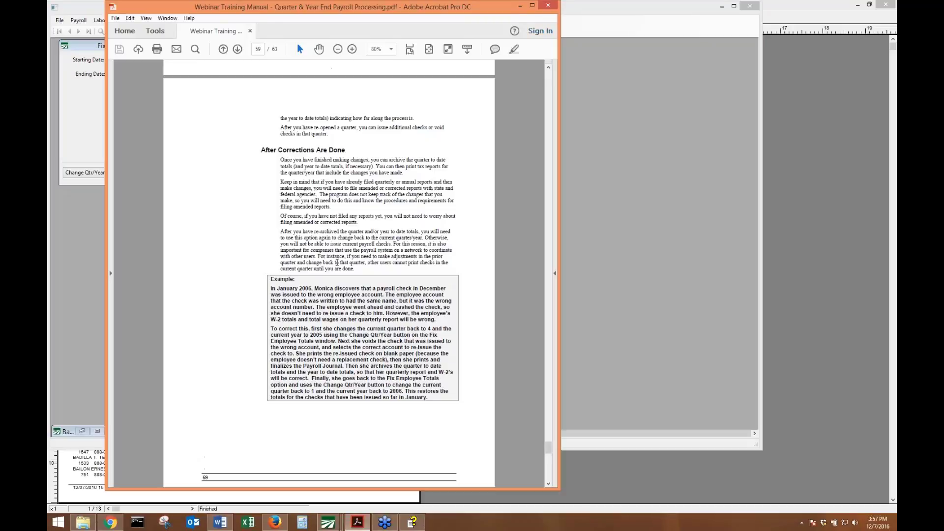
Read manual pages 60–63 on Payroll Topics and troubleshooting, return to page 60, then minimize Acrobat.
scroll(329, 275, "down", 10)
scroll(357, 281, "down", 7)
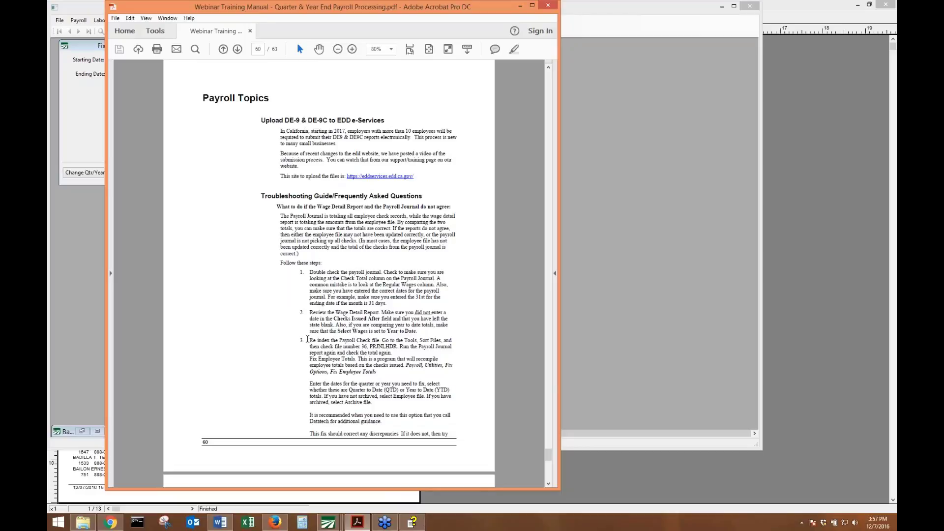
scroll(261, 327, "down", 10)
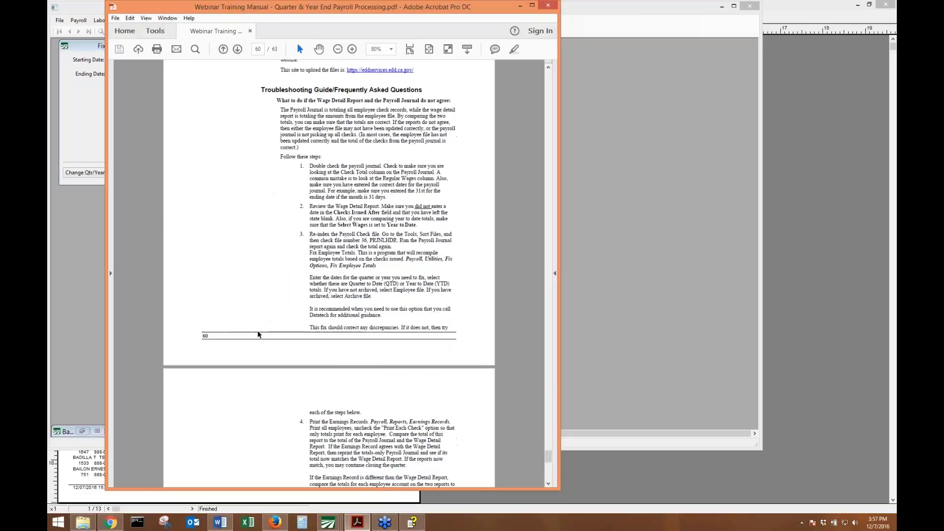
scroll(251, 338, "down", 3)
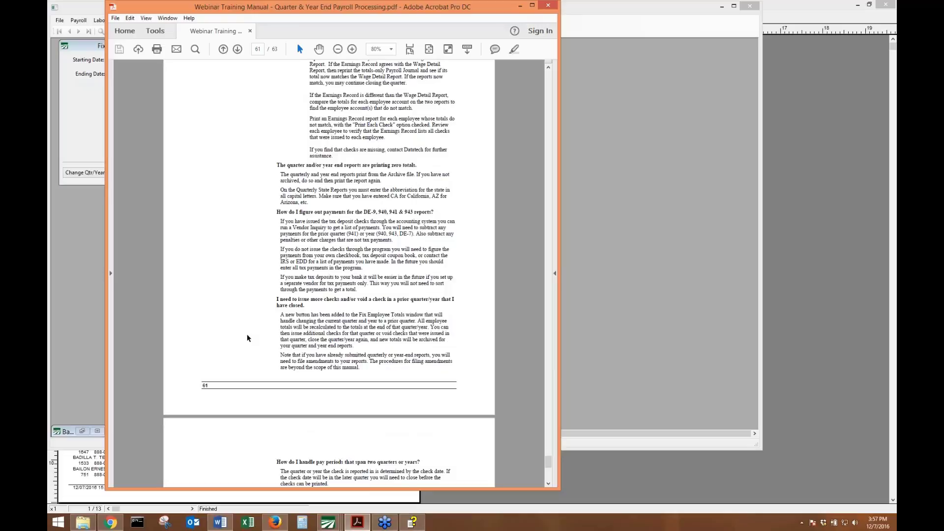
scroll(248, 338, "down", 20)
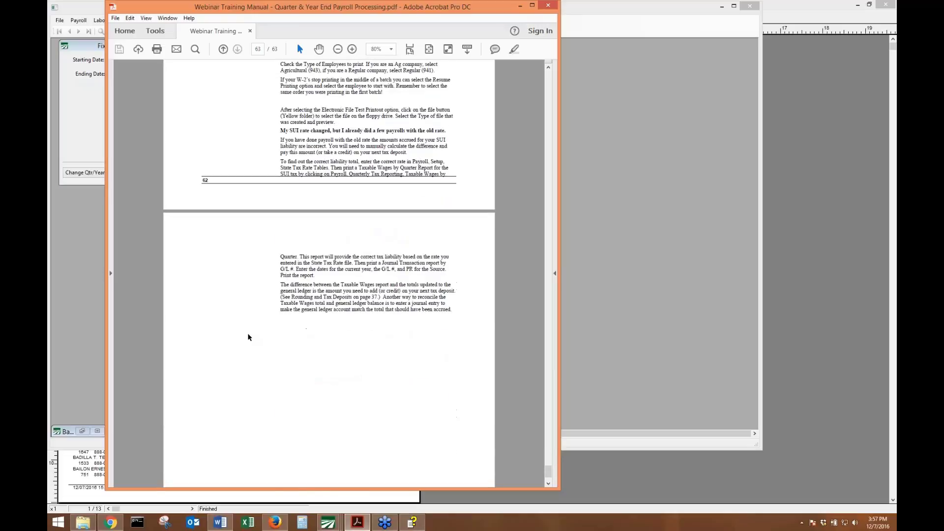
scroll(249, 337, "down", 6)
scroll(253, 339, "up", 9)
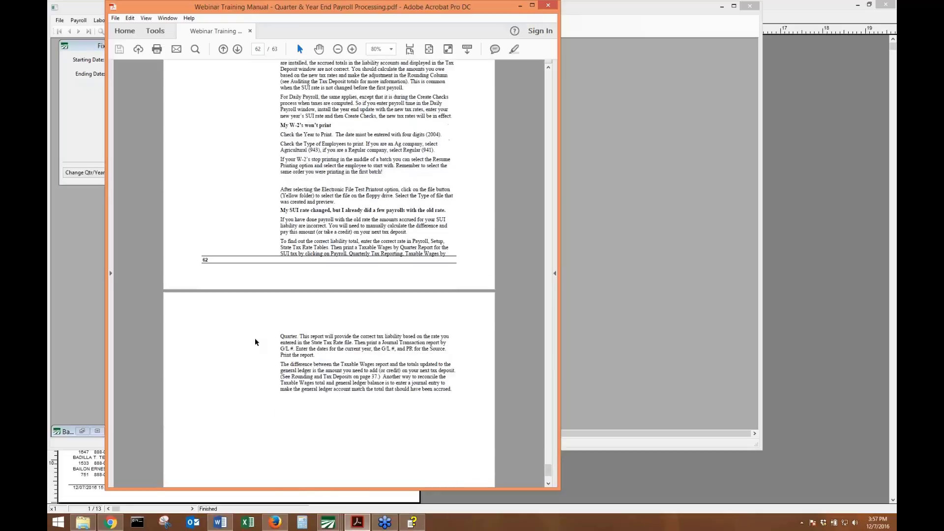
scroll(254, 337, "up", 20)
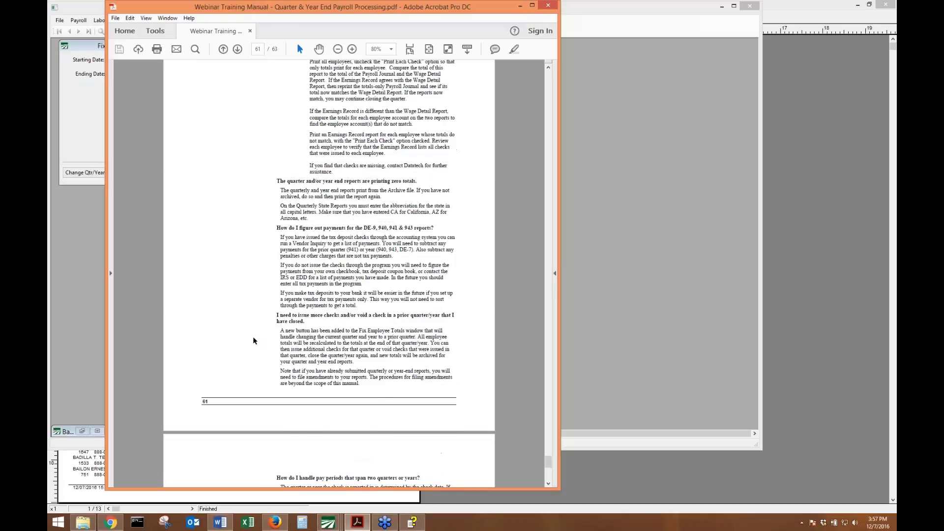
scroll(253, 340, "up", 15)
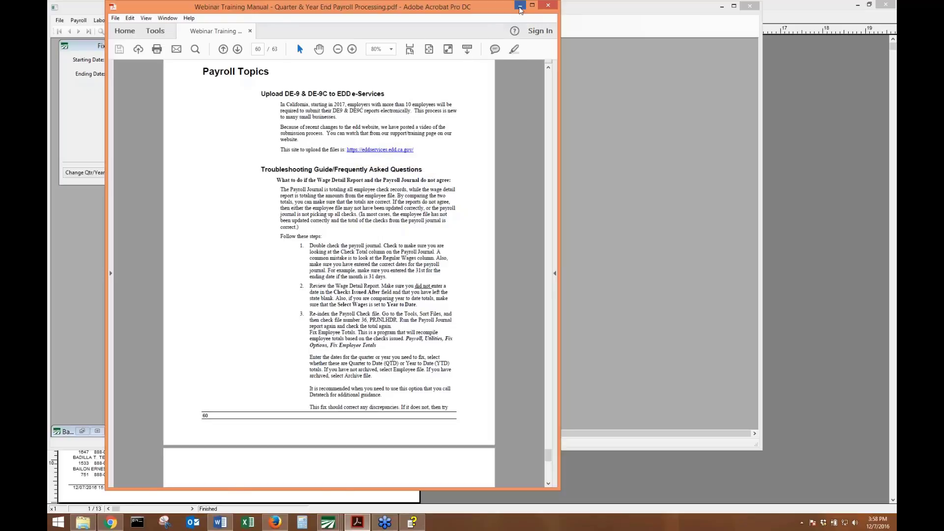
left_click(520, 6)
Close Fix Employee Totals and the wage detail report preview, and make the payroll window taller.
left_click(227, 49)
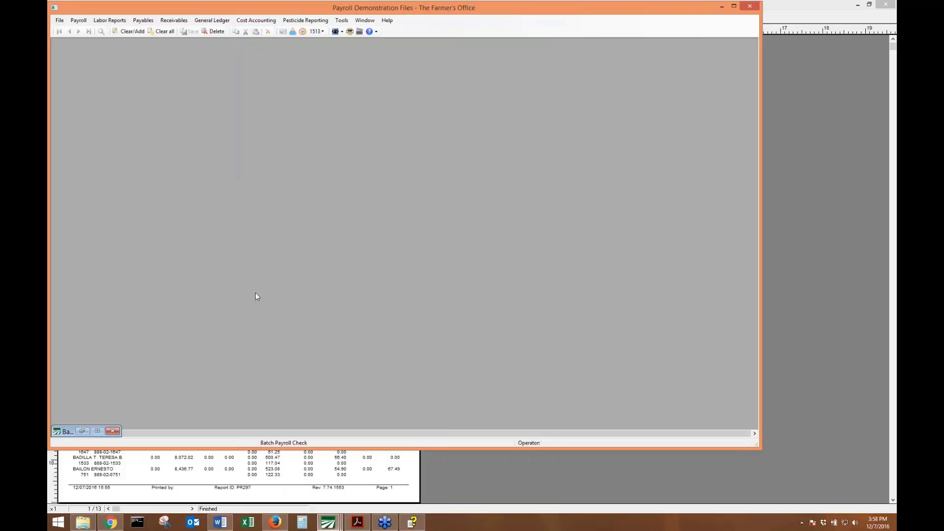
left_click(250, 472)
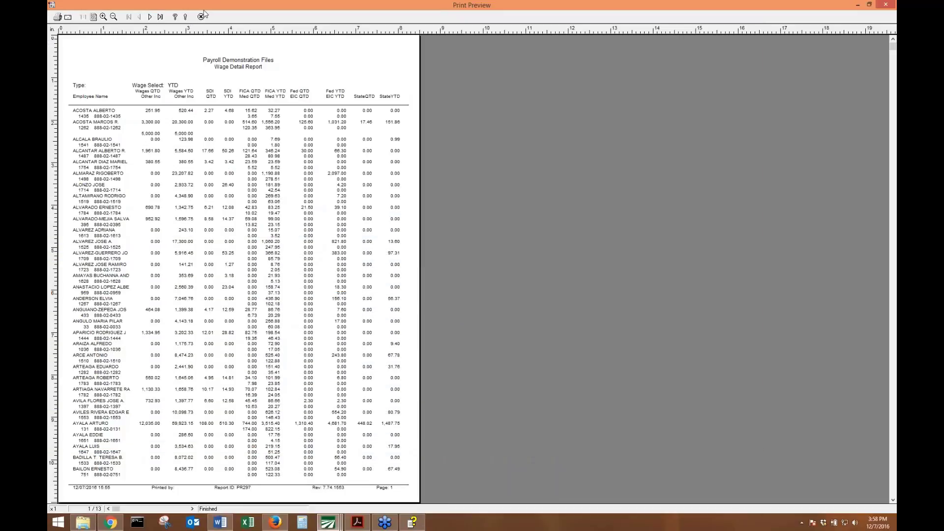
left_click(200, 17)
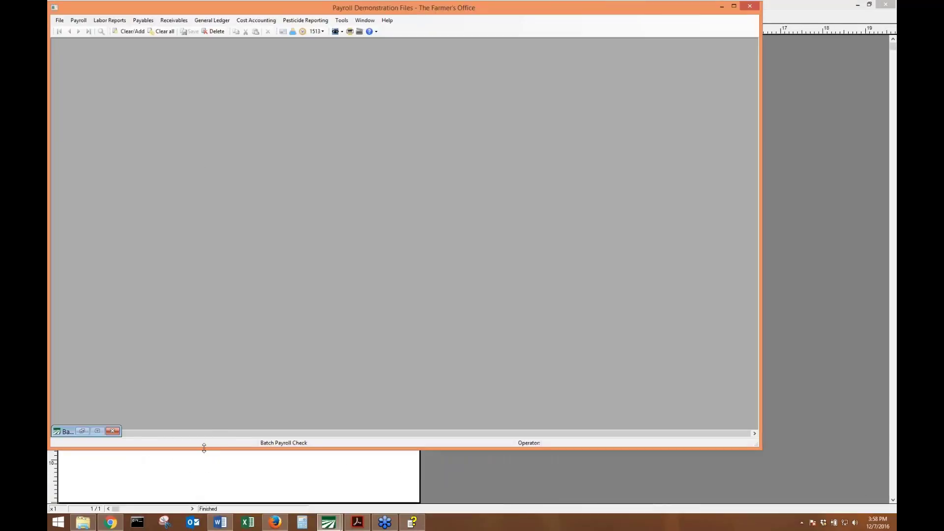
left_click_drag(202, 448, 190, 498)
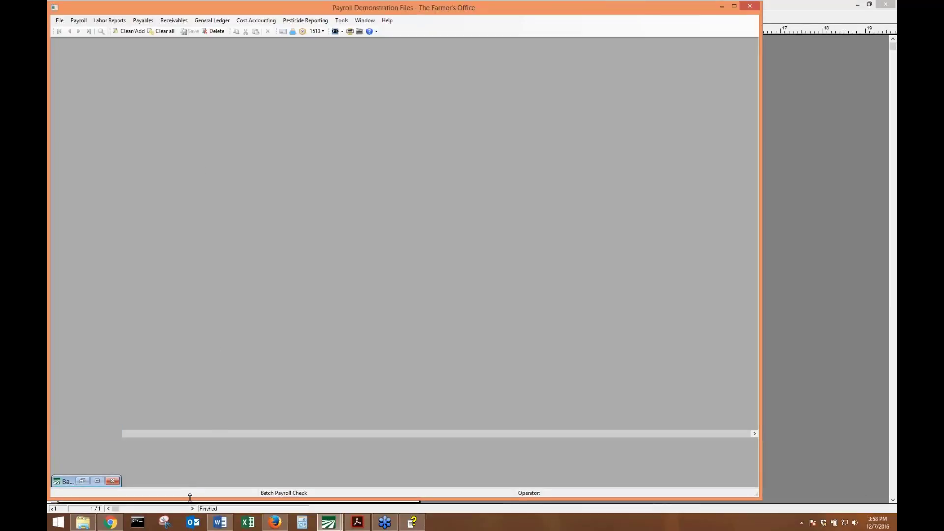
Open the Payroll Tax Reports Control Center and close it again.
left_click(82, 21)
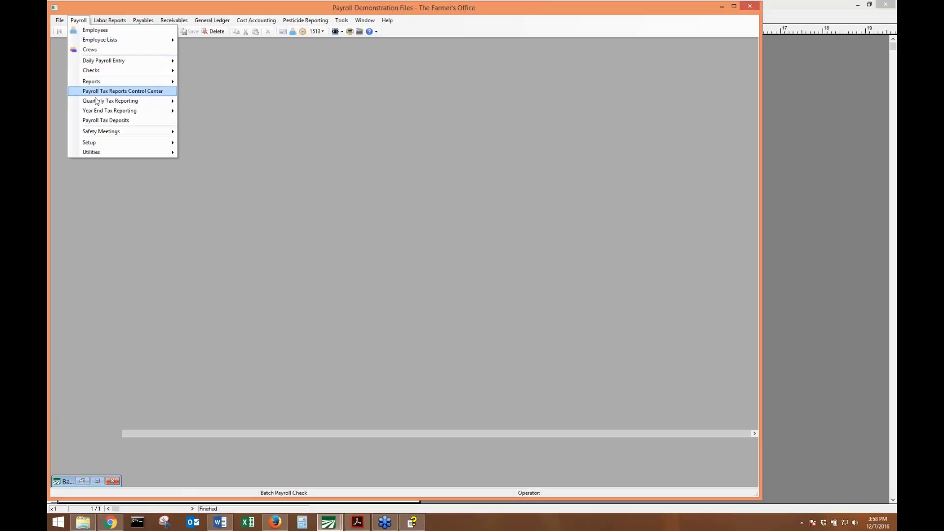
mouse_move(98, 101)
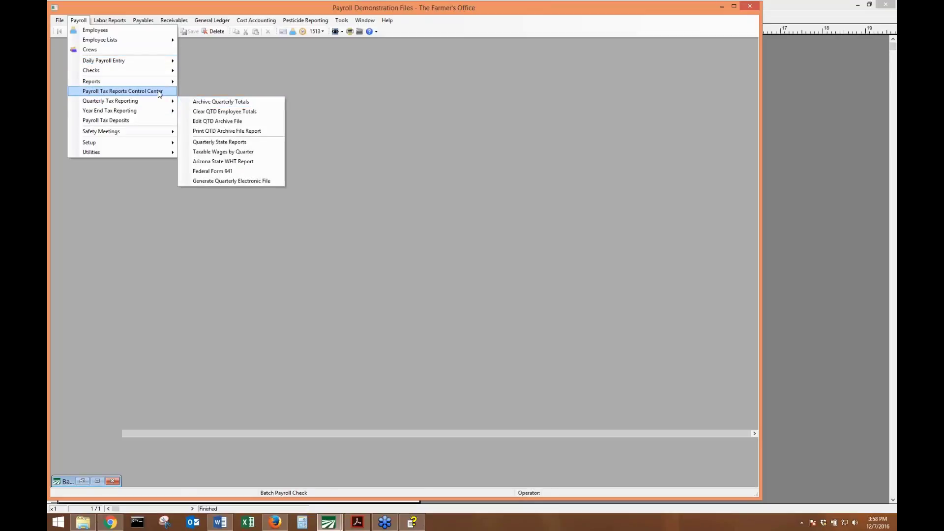
left_click(158, 91)
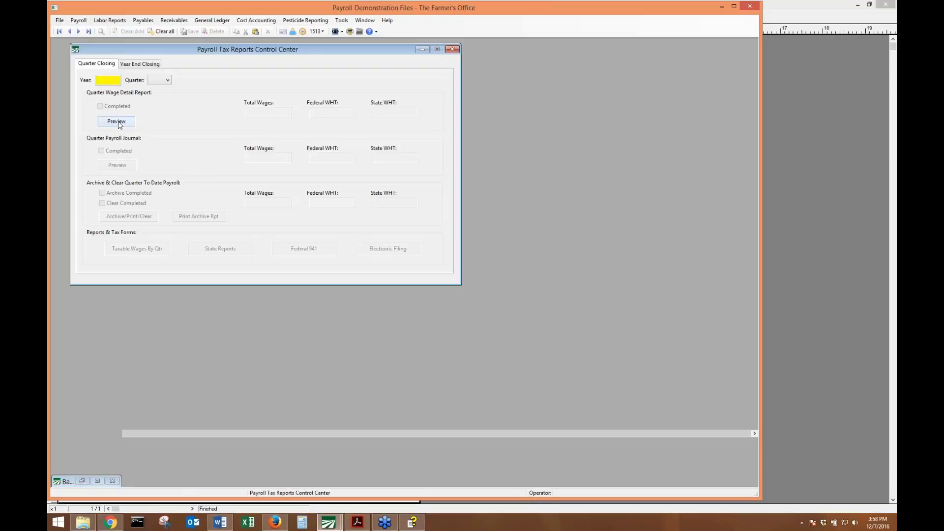
left_click(452, 48)
Open the Archive YTD employee totals dialog, close it without archiving, and show the taskbar calendar.
left_click(78, 20)
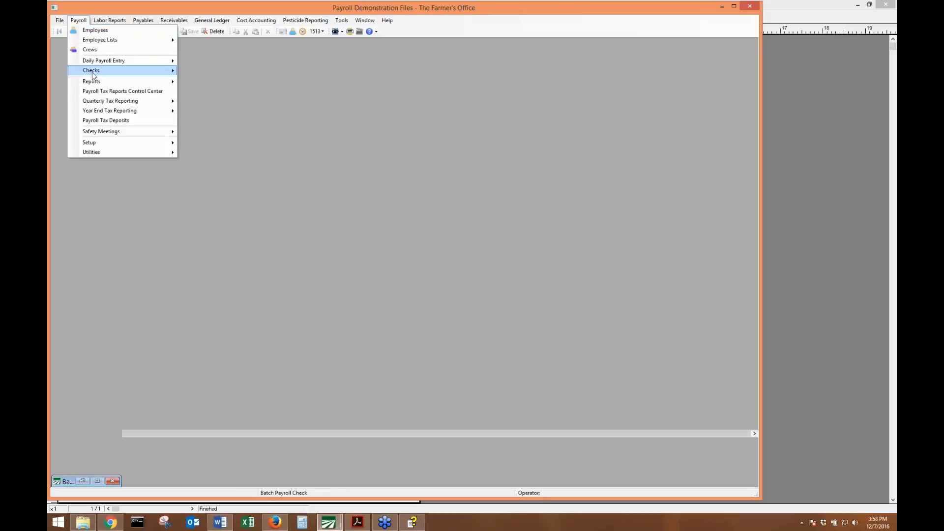
mouse_move(96, 110)
mouse_move(120, 101)
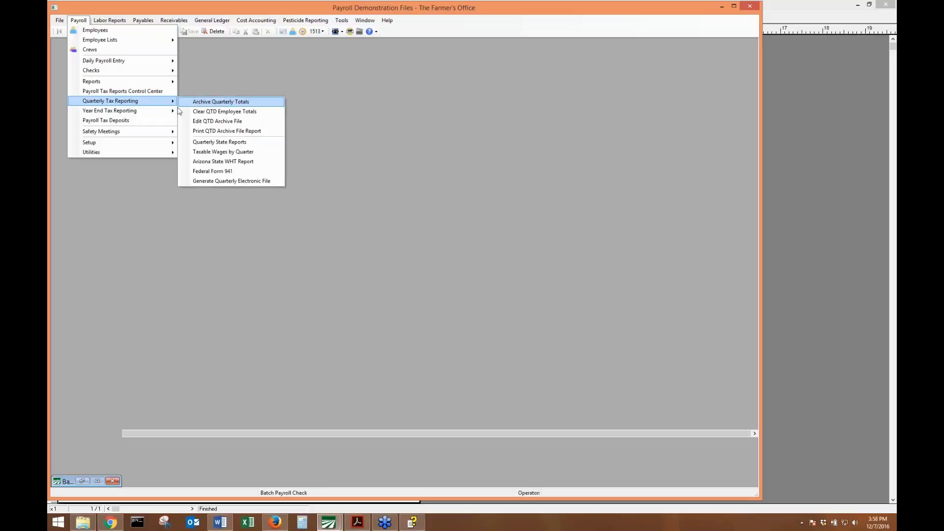
mouse_move(175, 111)
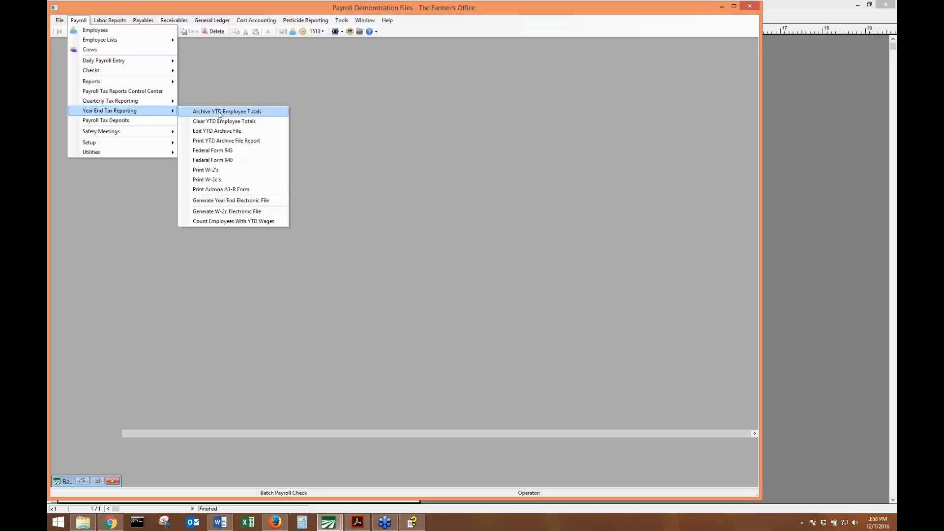
left_click(248, 111)
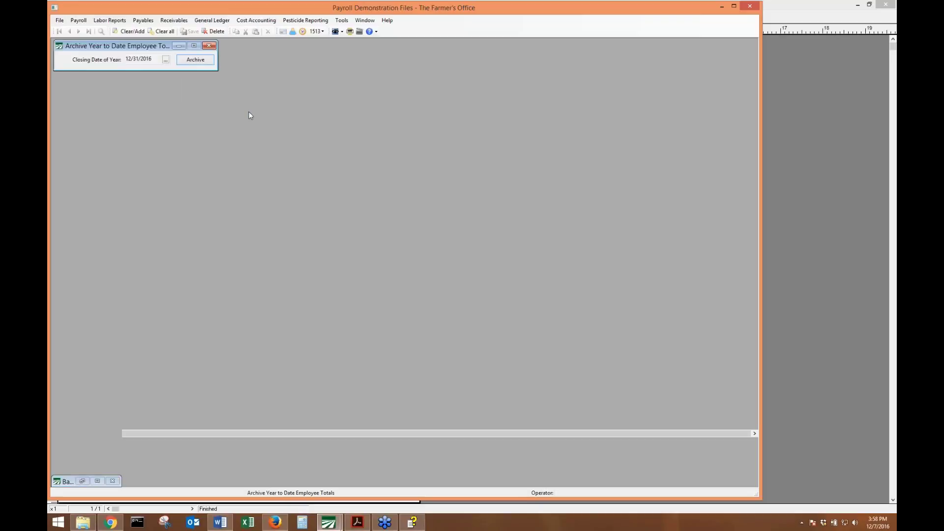
left_click(209, 46)
left_click(74, 20)
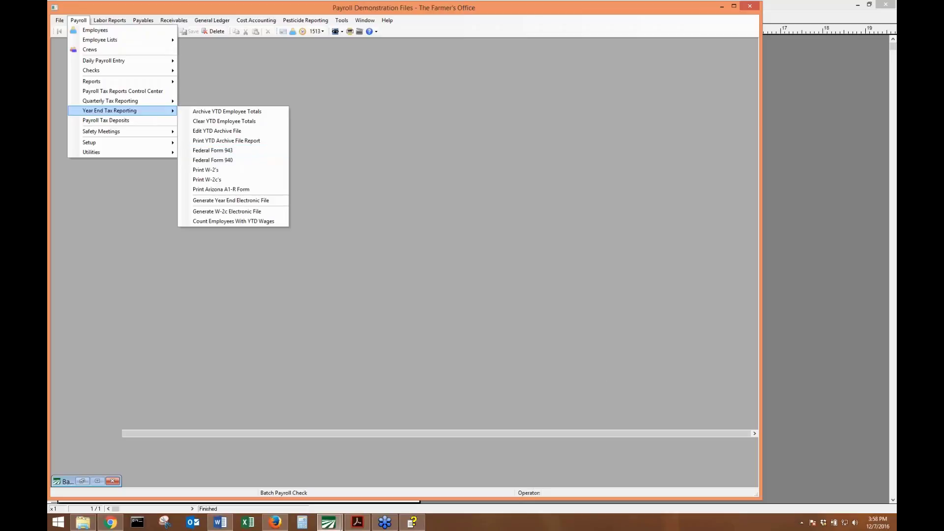
left_click(869, 526)
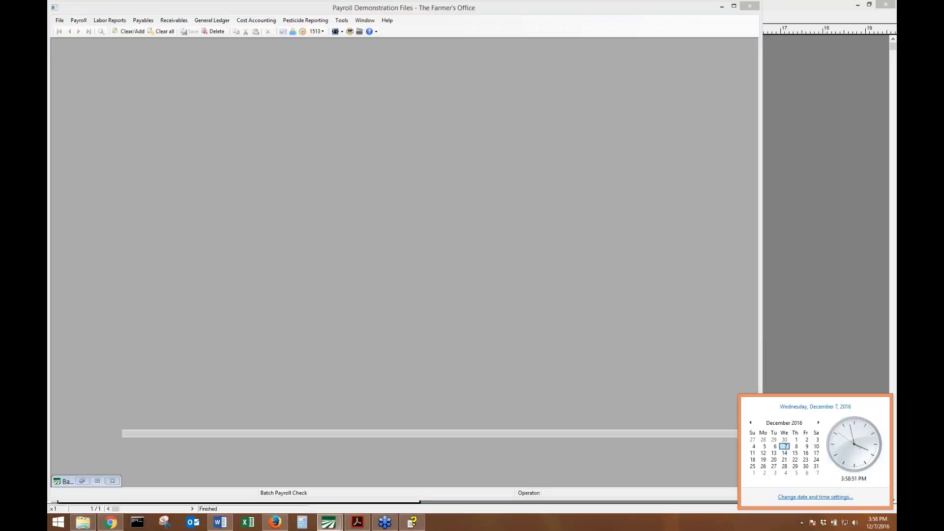
Open the Windows date and time settings and pick December 29, 2016 as the date.
left_click(832, 497)
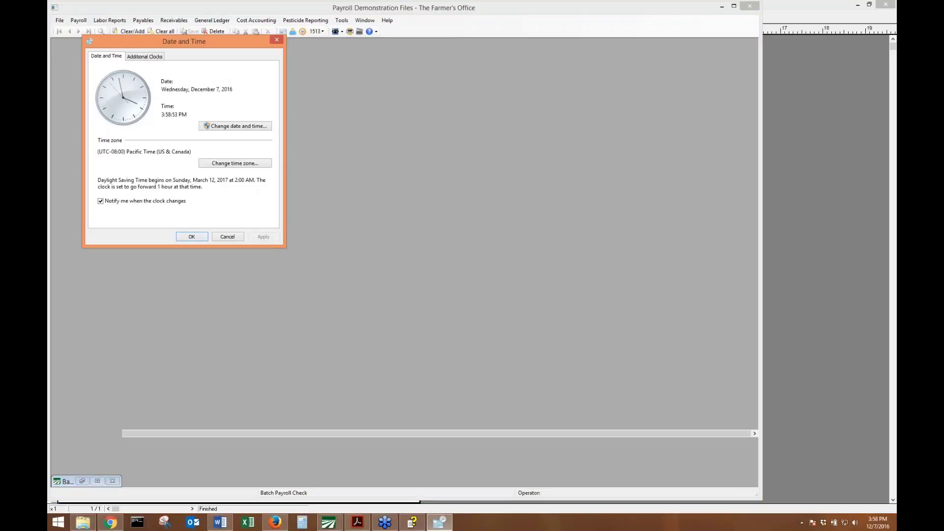
left_click(240, 126)
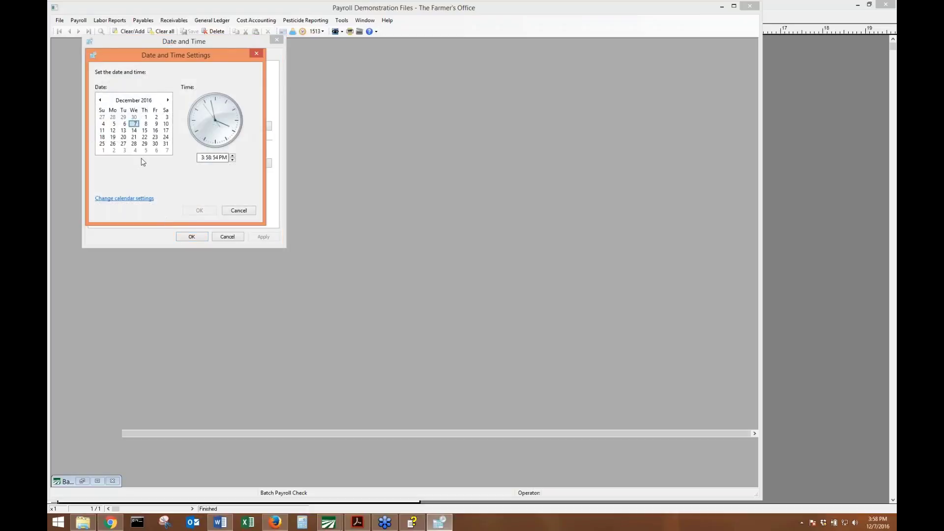
left_click(135, 143)
left_click(145, 145)
Advance the calendar to January 2017 and pick January 15, 2017.
left_click(168, 100)
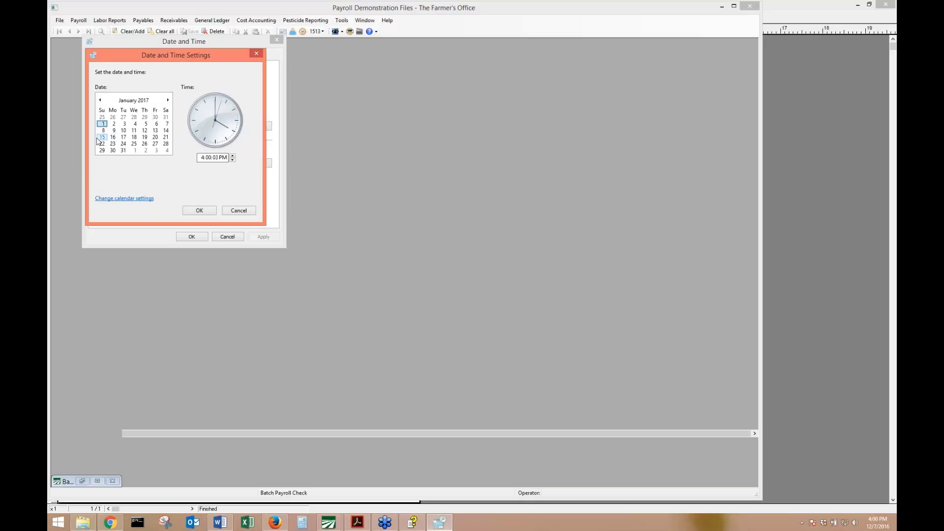
left_click(101, 137)
left_click(155, 131)
left_click(102, 137)
Advance to February 2017, pick February 28, then choose March 2, 2017.
left_click(167, 100)
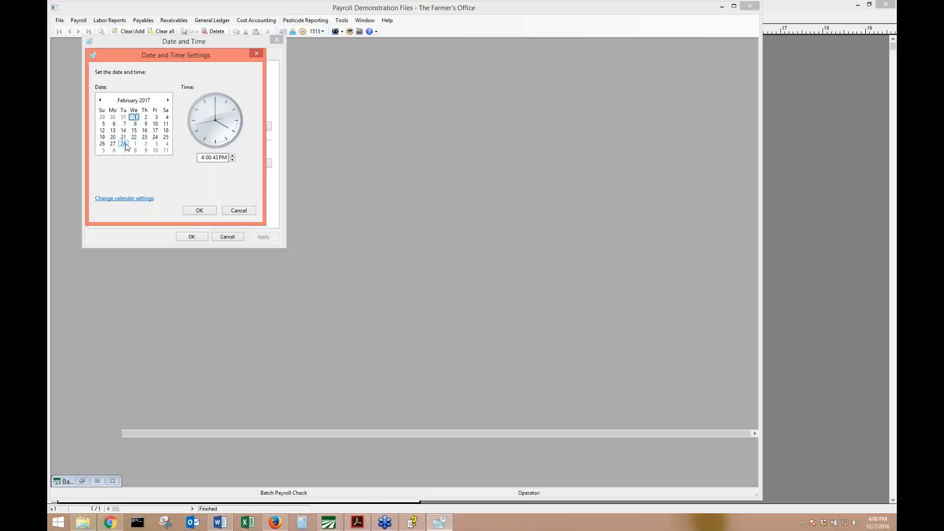
left_click(125, 144)
left_click(145, 145)
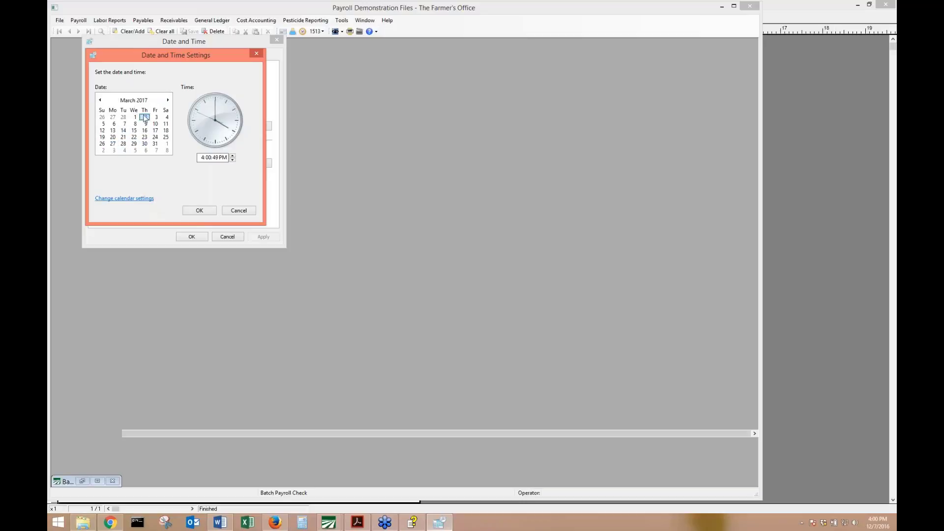